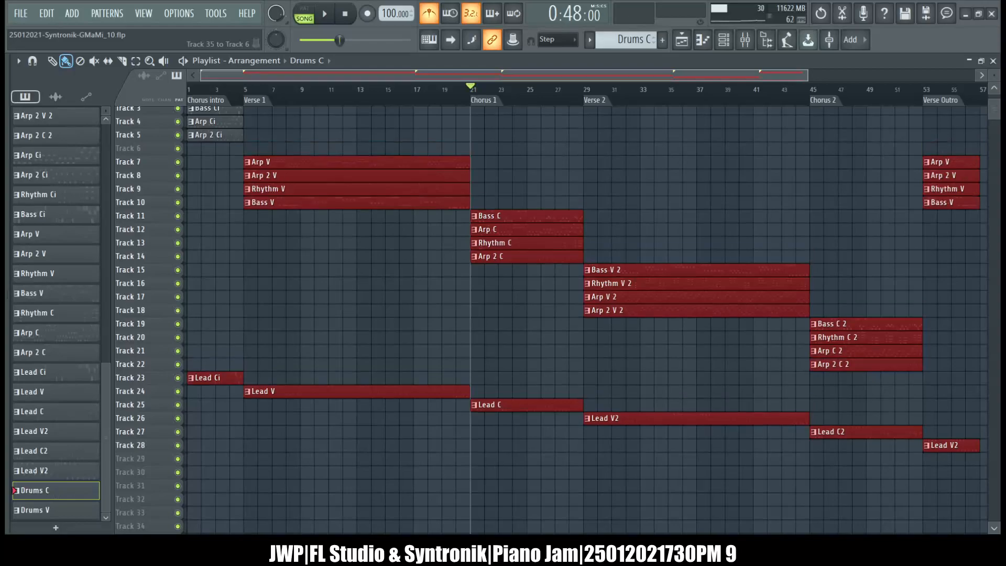
pyautogui.scroll(3, 291, 346)
# Clear the clip selection and move the Lead Ci clip up to Track 6, directly below Arp 2 Ci.
pyautogui.click(226, 385)
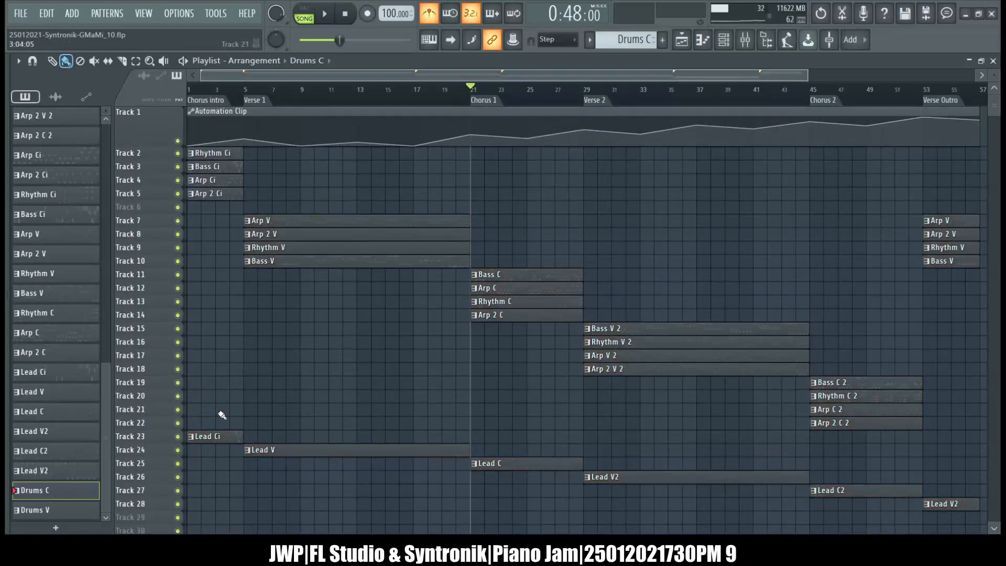
pyautogui.moveTo(207, 436); pyautogui.dragTo(179, 207)
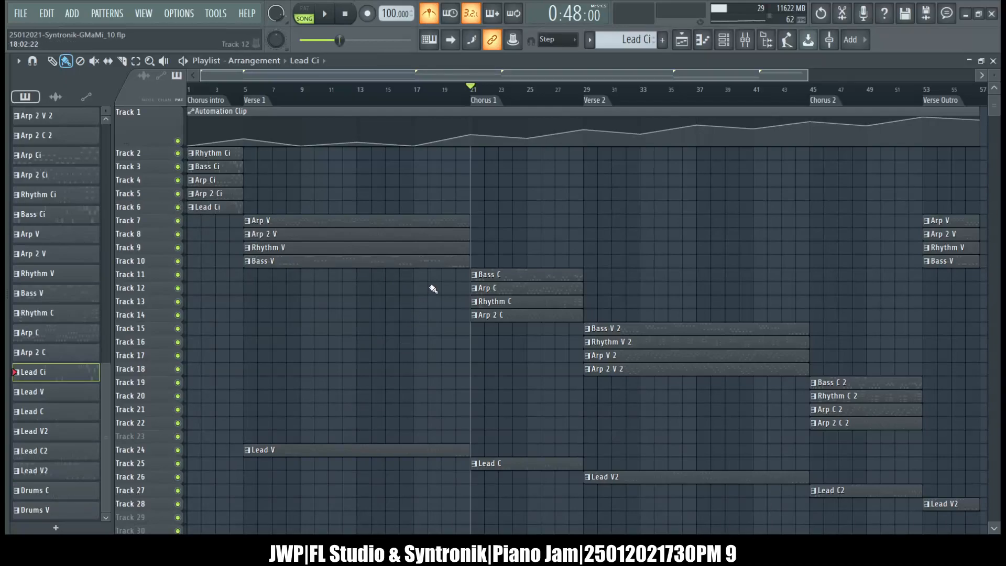
# Shift the clips from Chorus 1 onward down one track, except the Verse Outro backing clips, and move Lead V to Track 11 under Bass V.
pyautogui.moveTo(431, 268); pyautogui.dragTo(977, 519)
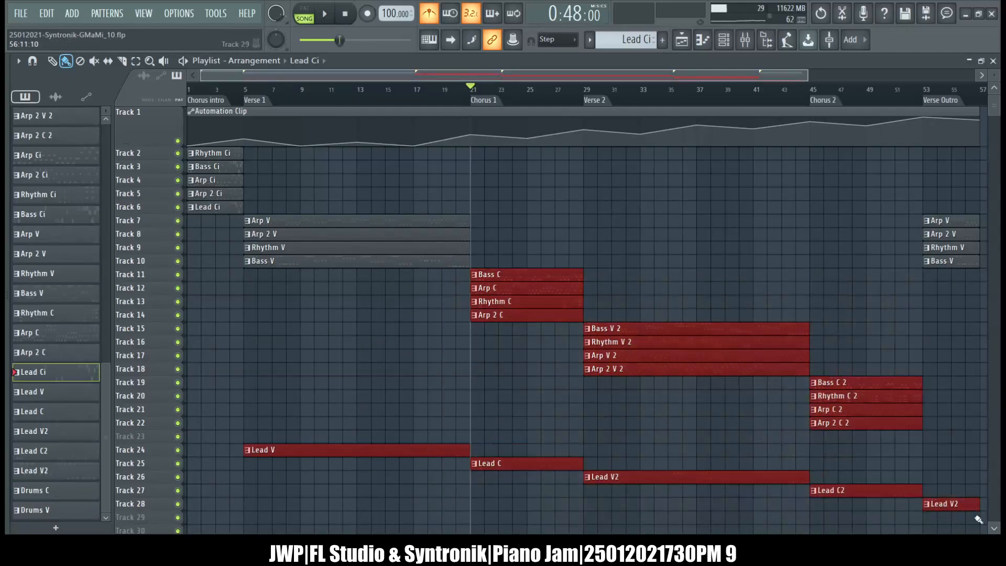
pyautogui.keyDown('ctrl'); pyautogui.click(420, 452); pyautogui.keyUp('ctrl')
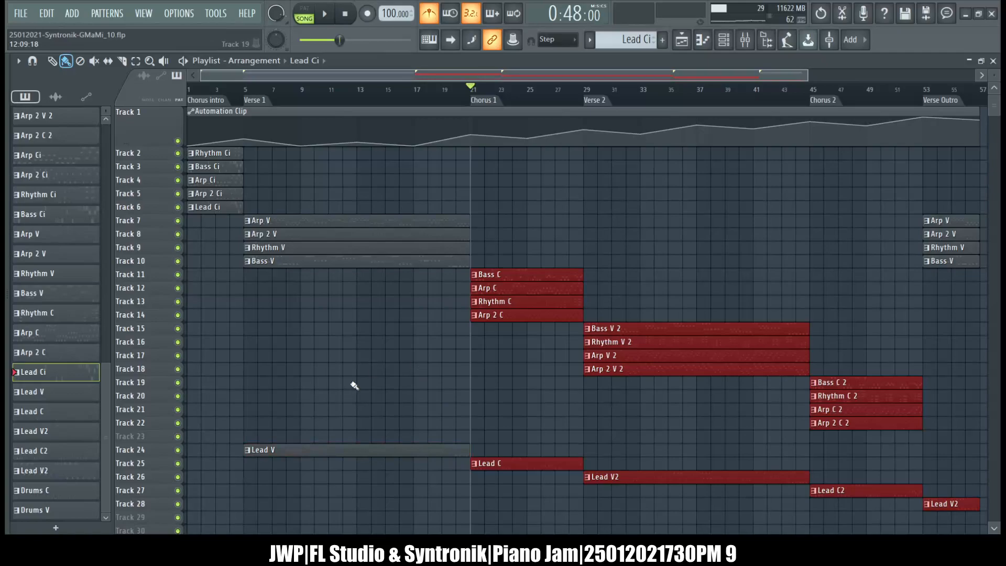
pyautogui.hotkey('shift', 'Down')
pyautogui.moveTo(377, 449); pyautogui.dragTo(377, 274)
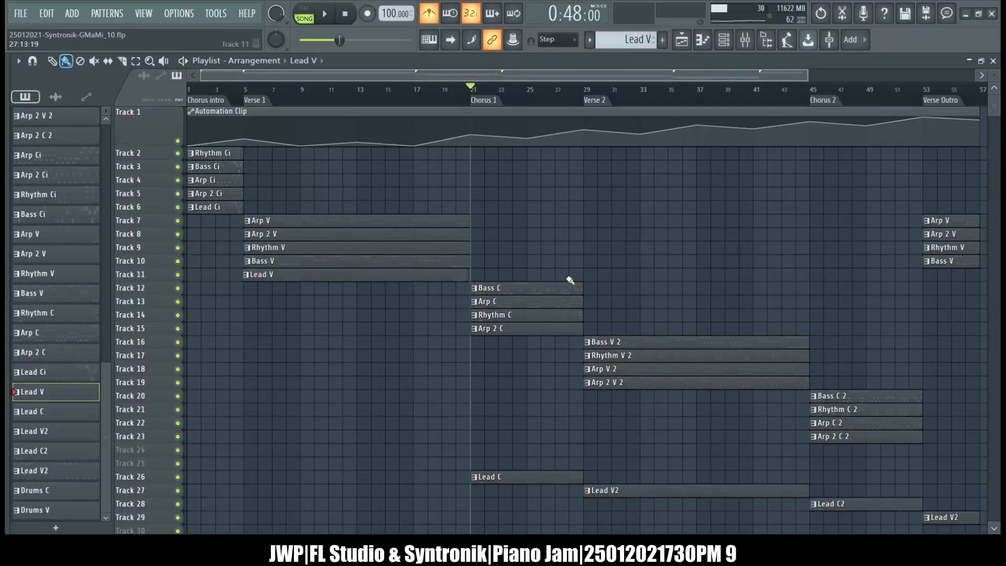
# Move the Lead V clip on Track 11 back to the start of bar 1.
pyautogui.scroll(4, 344, 291)
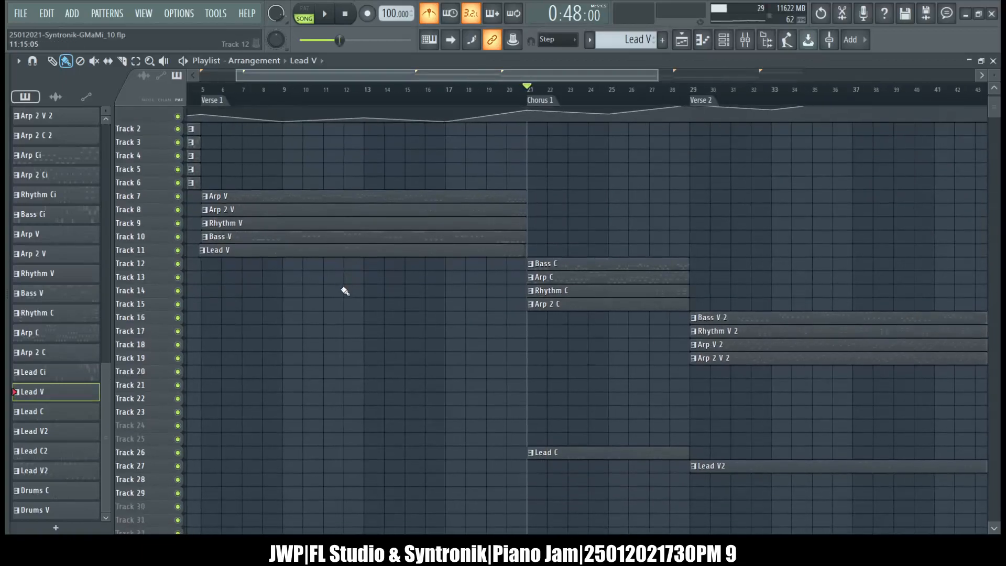
pyautogui.hscroll(-3, 344, 291)
pyautogui.moveTo(355, 224); pyautogui.dragTo(146, 244)
pyautogui.moveTo(285, 231); pyautogui.dragTo(267, 221)
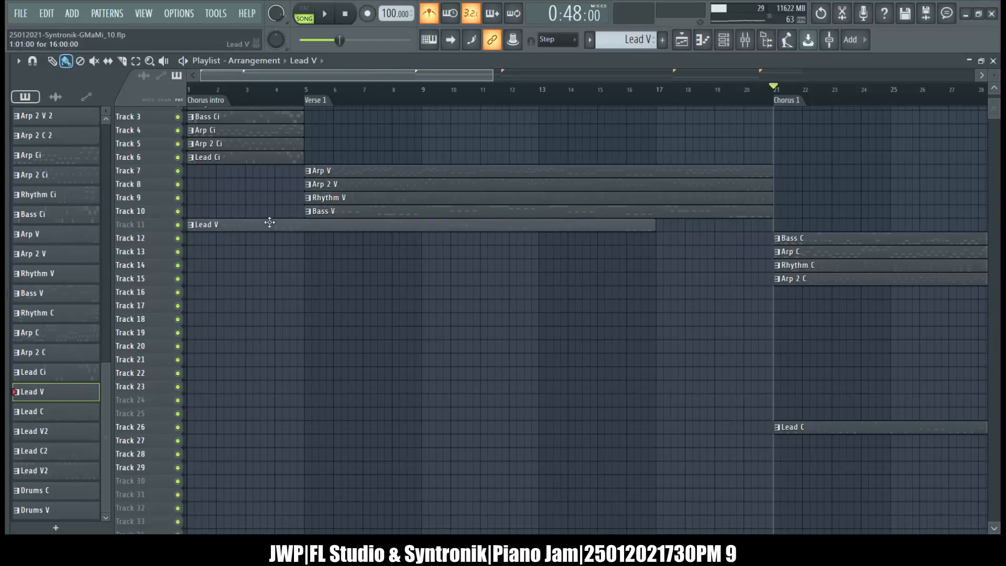
# Set the snap to Bar and align the Lead V clip on Track 11 with the start of the other Verse 1 clips.
pyautogui.click(542, 202)
pyautogui.hscroll(5, 542, 202)
pyautogui.hscroll(-3, 547, 204)
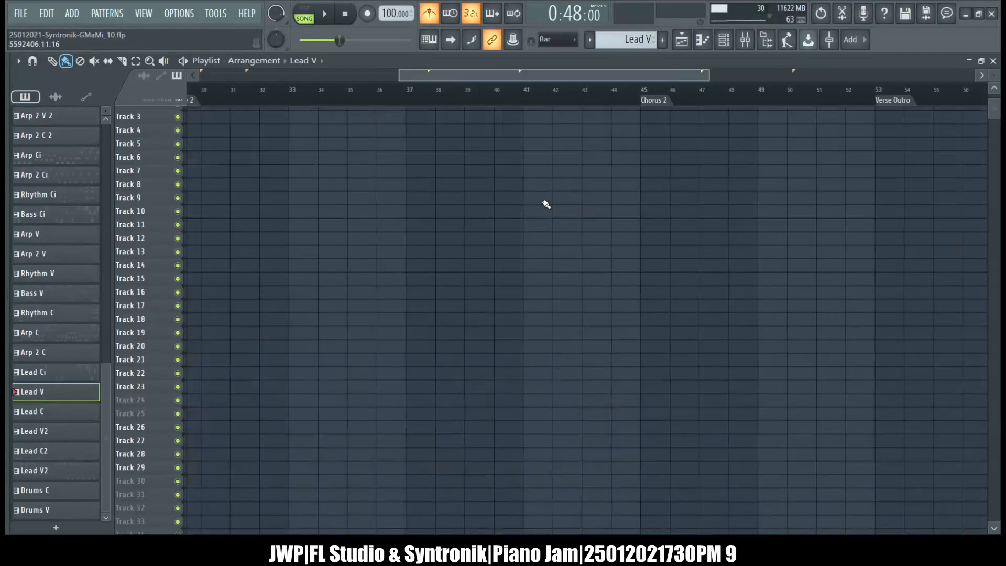
pyautogui.scroll(-10, 546, 204)
pyautogui.scroll(10, 546, 204)
pyautogui.moveTo(534, 79); pyautogui.dragTo(194, 45)
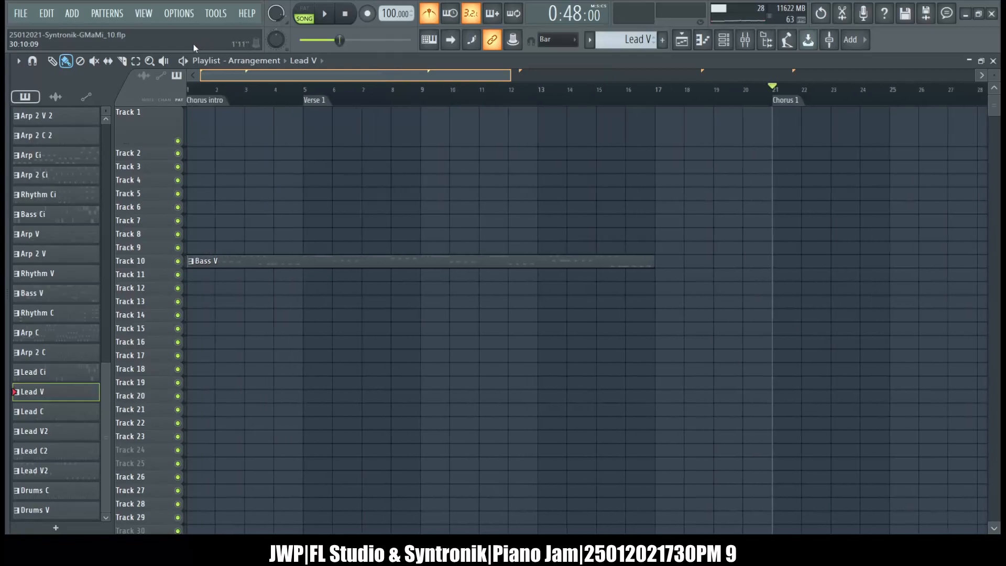
pyautogui.scroll(-2, 413, 232)
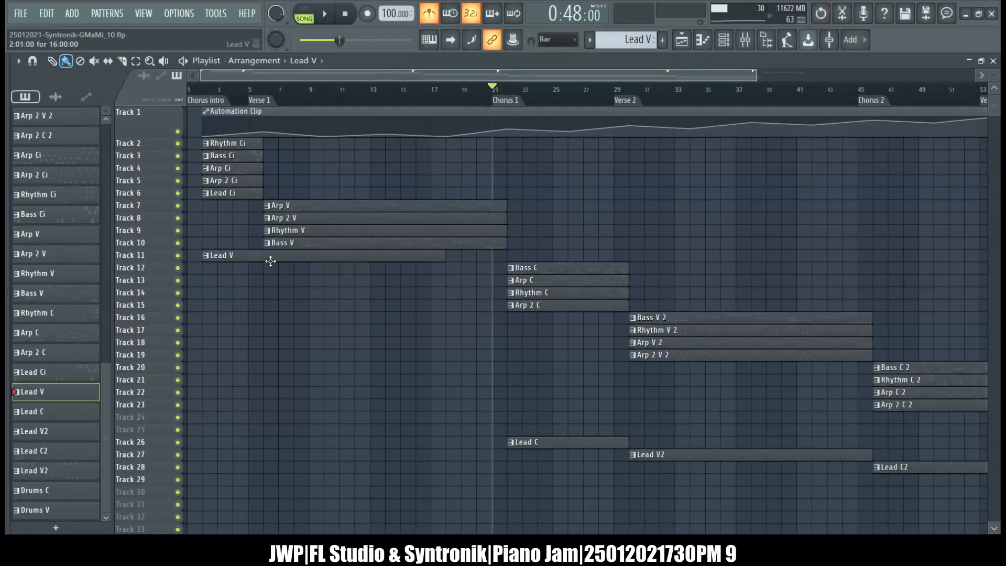
pyautogui.moveTo(283, 255); pyautogui.dragTo(312, 257)
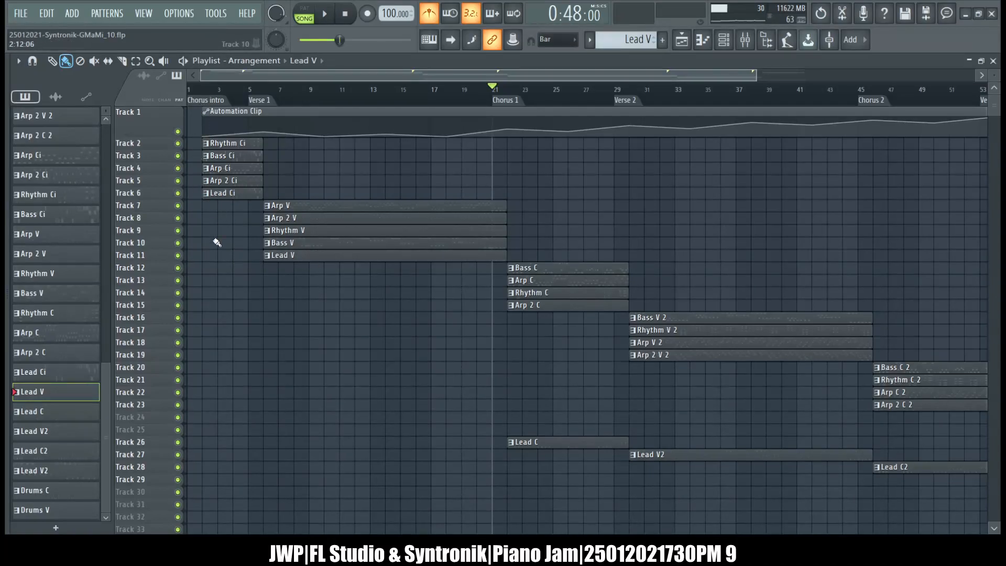
# Select all playlist clips and shift them one bar earlier so the Chorus intro clips start at bar 1.
pyautogui.hotkey('ctrl', 'a')
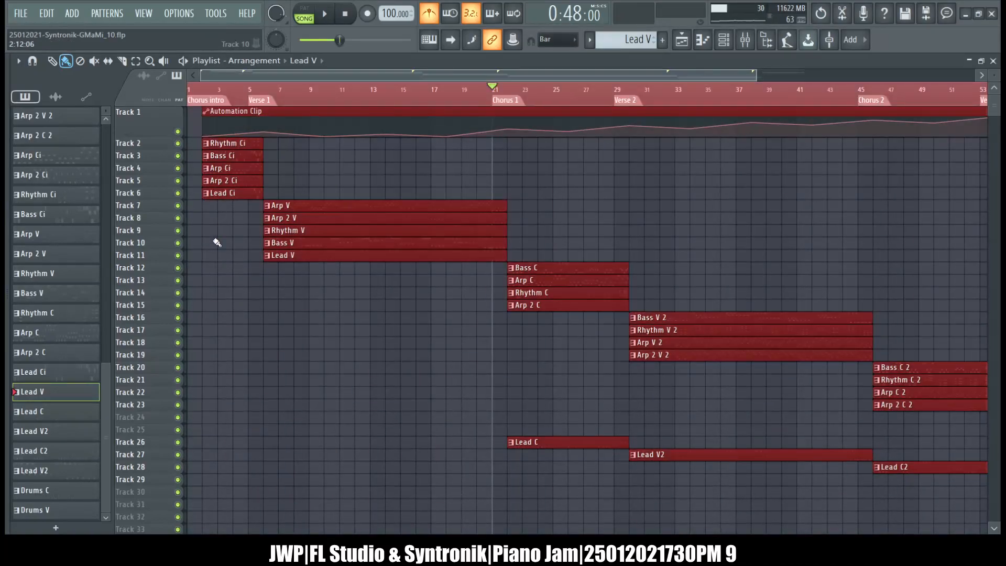
pyautogui.scroll(-4, 217, 242)
pyautogui.scroll(4, 460, 251)
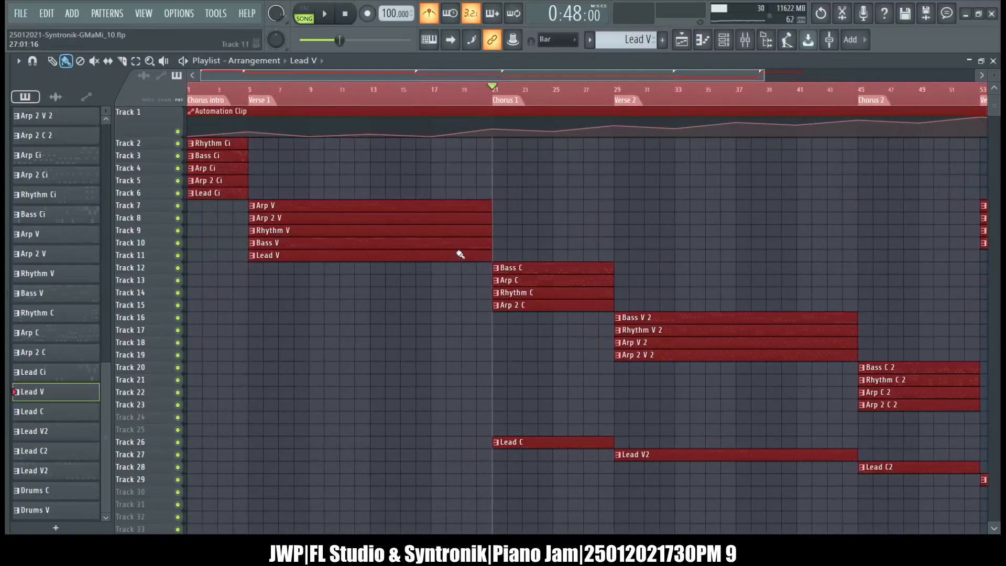
pyautogui.click(599, 235)
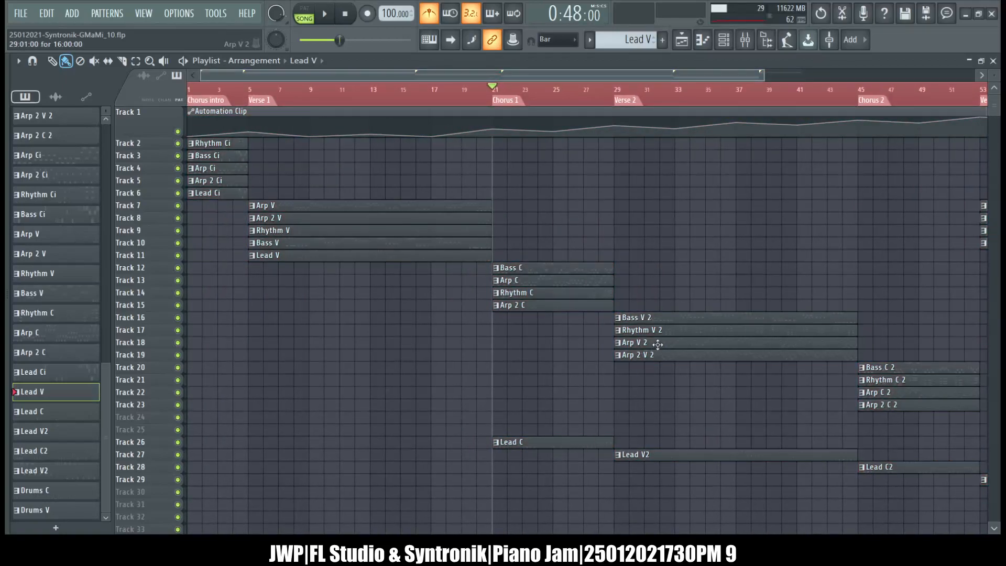
# Shift the Verse 2 and Chorus 2 backing clips down one track and move Lead C to Track 16 below Arp 2 C.
pyautogui.scroll(-6, 678, 271)
pyautogui.moveTo(789, 302); pyautogui.dragTo(528, 422)
pyautogui.moveTo(498, 362); pyautogui.dragTo(495, 367)
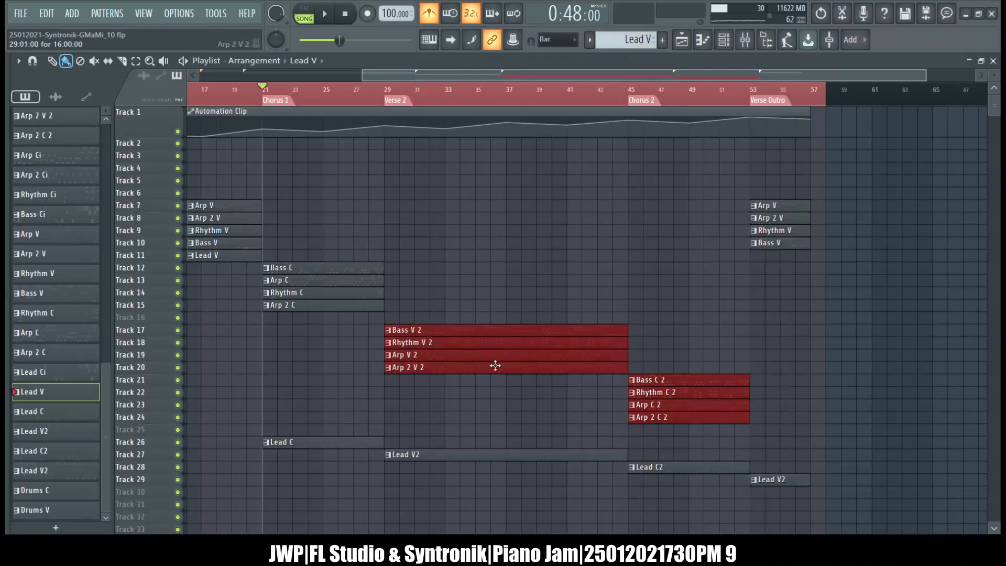
pyautogui.moveTo(347, 441); pyautogui.dragTo(348, 316)
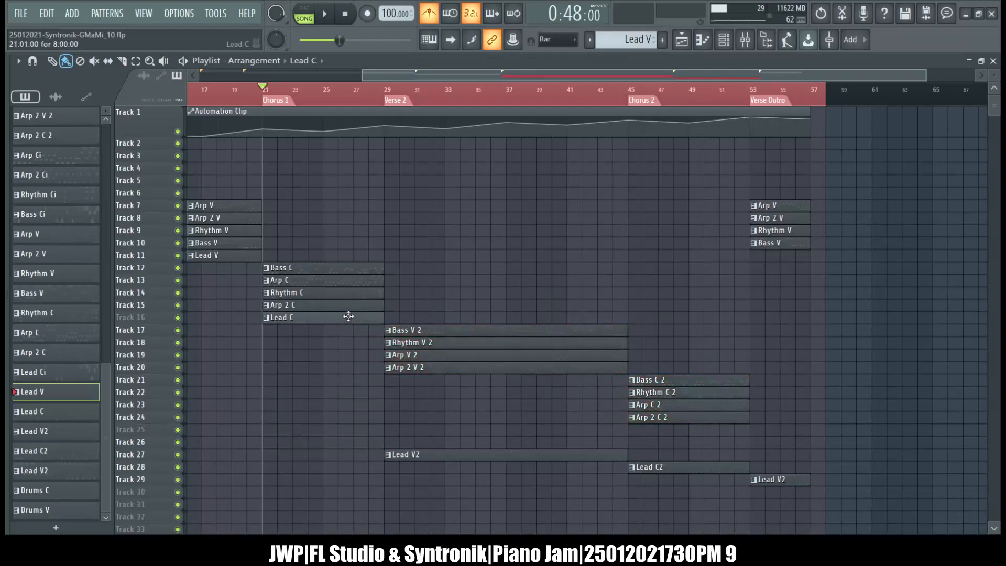
# Place the Verse 2 Lead V2 clip on Track 21 below Arp 2 V 2, with the Chorus 2 backing clips on Tracks 22 to 25.
pyautogui.moveTo(547, 301); pyautogui.dragTo(673, 416)
pyautogui.moveTo(544, 457); pyautogui.dragTo(545, 311)
pyautogui.click(544, 324)
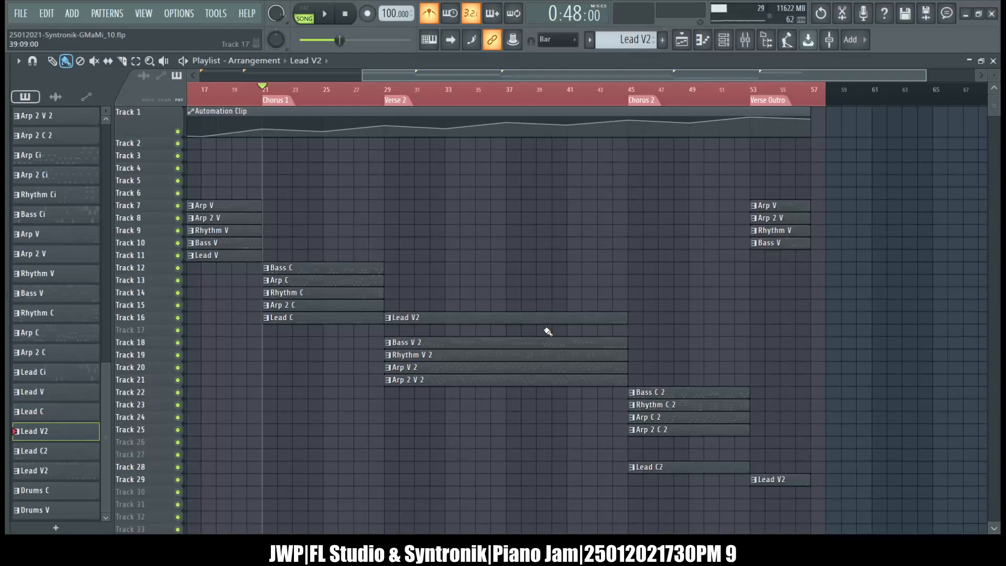
pyautogui.moveTo(539, 324); pyautogui.dragTo(527, 415)
pyautogui.click(526, 317)
pyautogui.hotkey('ctrl', 'z')
pyautogui.hotkey('shift', 'Up')
# Move Lead C2 to Track 26 below Arp 2 C 2 and the Verse Outro Lead V2 clip to Track 27.
pyautogui.moveTo(677, 465); pyautogui.dragTo(673, 438)
pyautogui.moveTo(781, 480); pyautogui.dragTo(781, 454)
# Examine the regrouped clips along the whole arrangement, from the Chorus intro to the Verse Outro.
pyautogui.hscroll(-1, 825, 395)
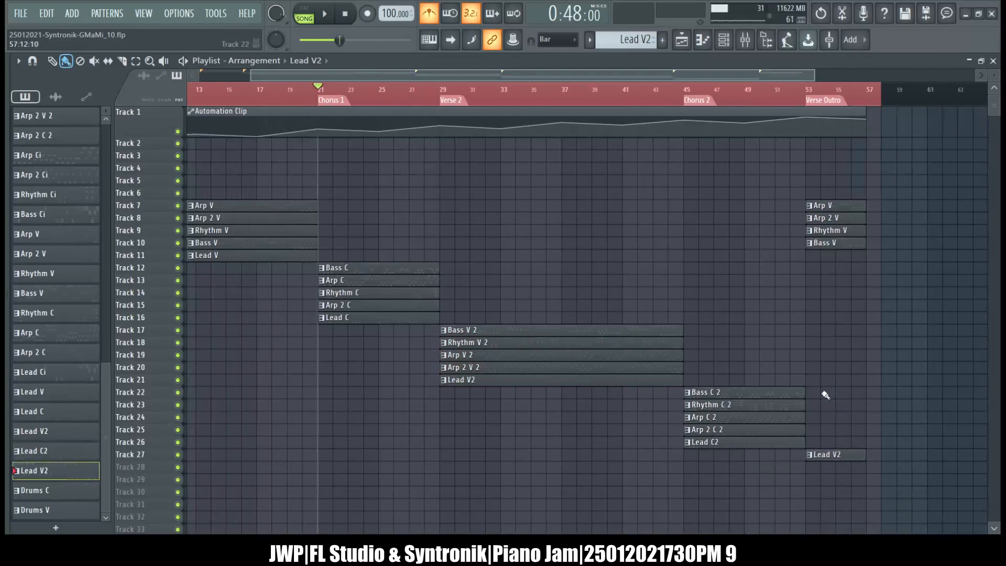
pyautogui.hscroll(-8, 826, 395)
pyautogui.hscroll(10, 825, 395)
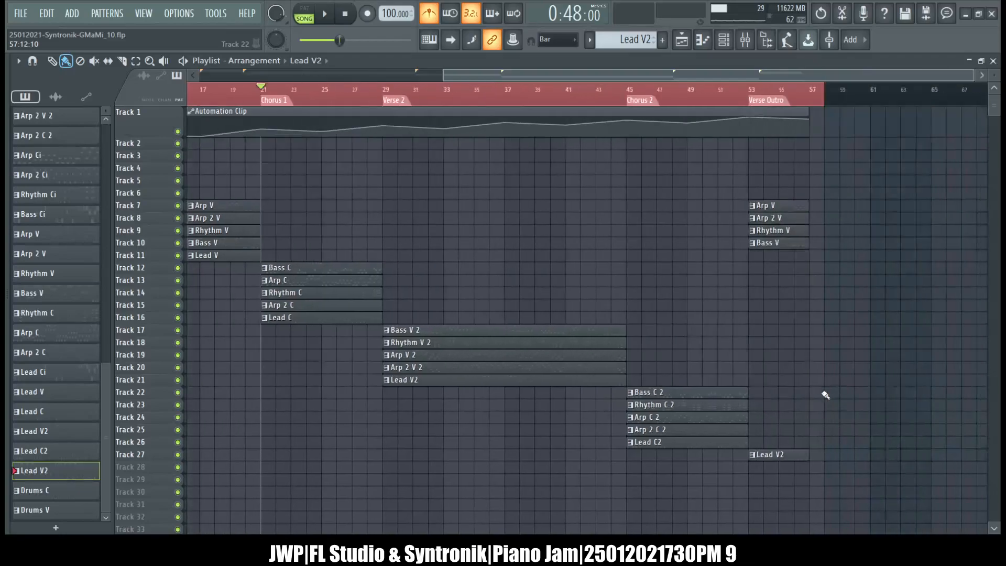
pyautogui.hscroll(-10, 825, 395)
pyautogui.hscroll(7, 825, 395)
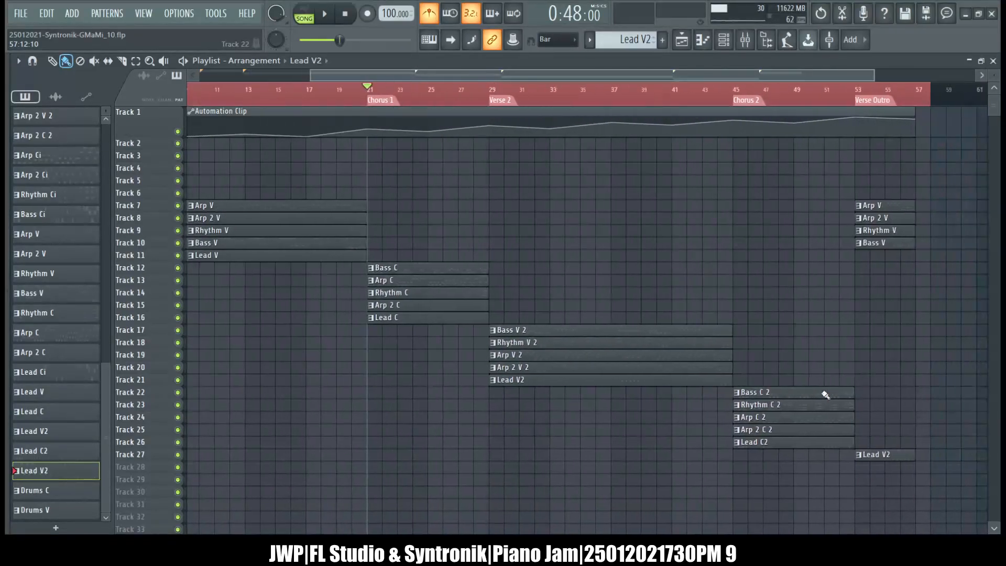
pyautogui.hscroll(-7, 825, 395)
pyautogui.hscroll(8, 825, 395)
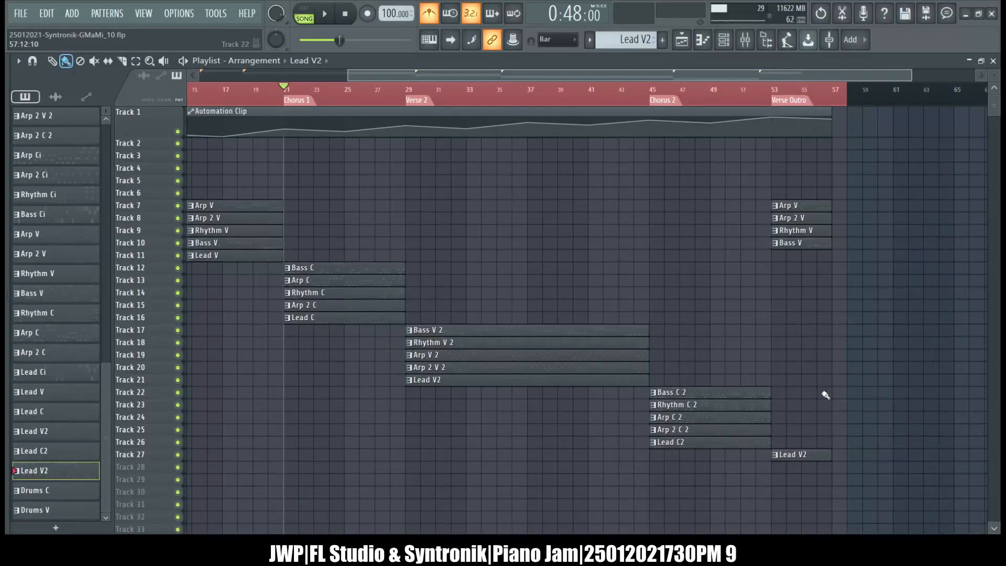
pyautogui.hscroll(8, 826, 395)
pyautogui.hscroll(-9, 826, 395)
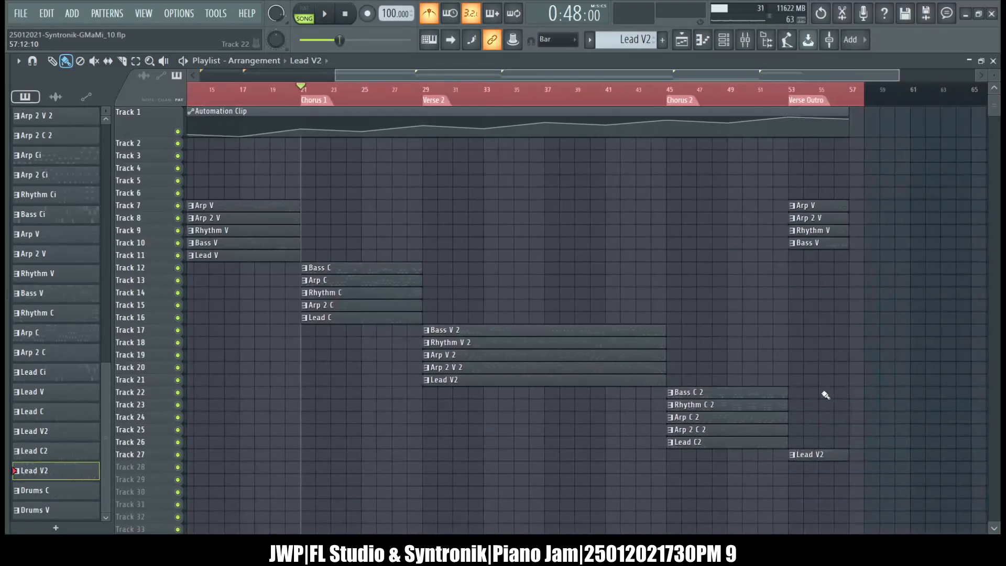
pyautogui.hscroll(-8, 721, 409)
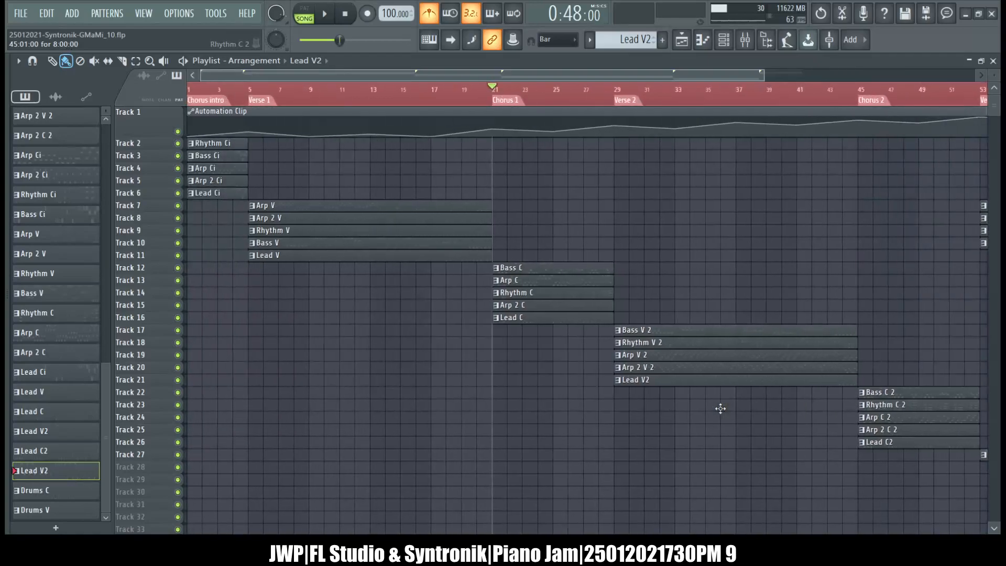
pyautogui.hscroll(8, 721, 409)
pyautogui.hscroll(-8, 721, 408)
pyautogui.hscroll(8, 720, 409)
pyautogui.hscroll(-8, 720, 409)
pyautogui.moveTo(169, 146); pyautogui.dragTo(170, 456)
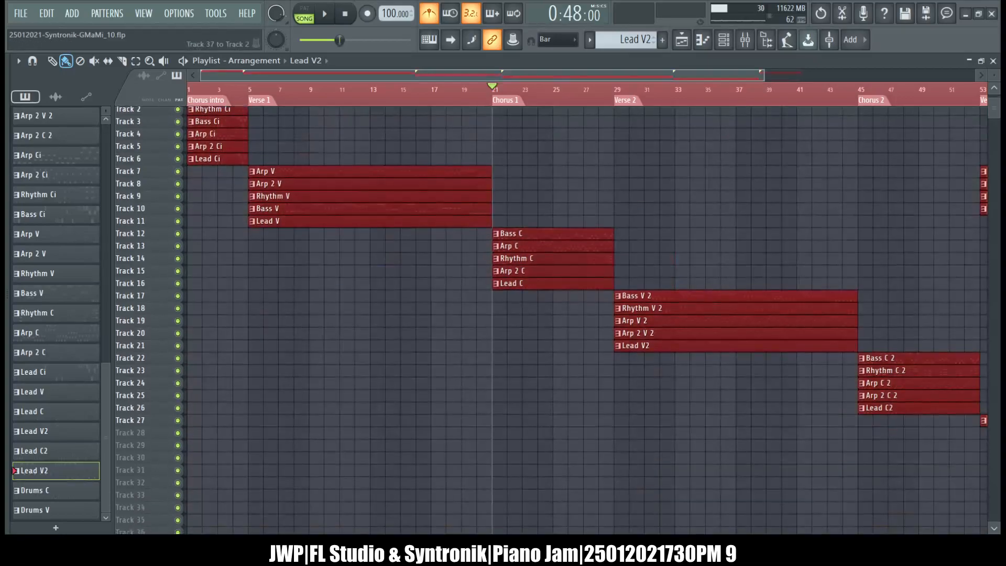
pyautogui.press('Delete')
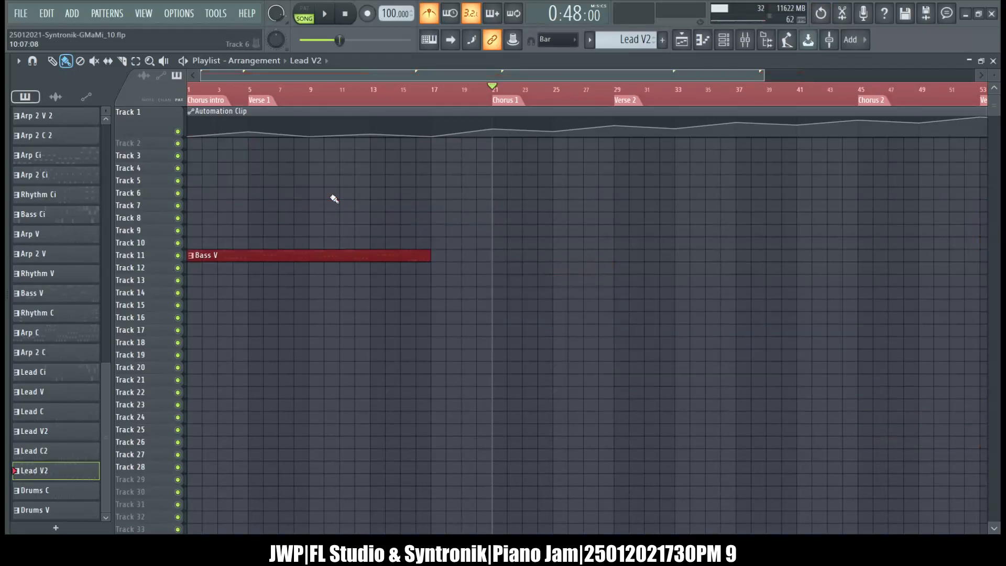
pyautogui.hotkey('ctrl', 'z')
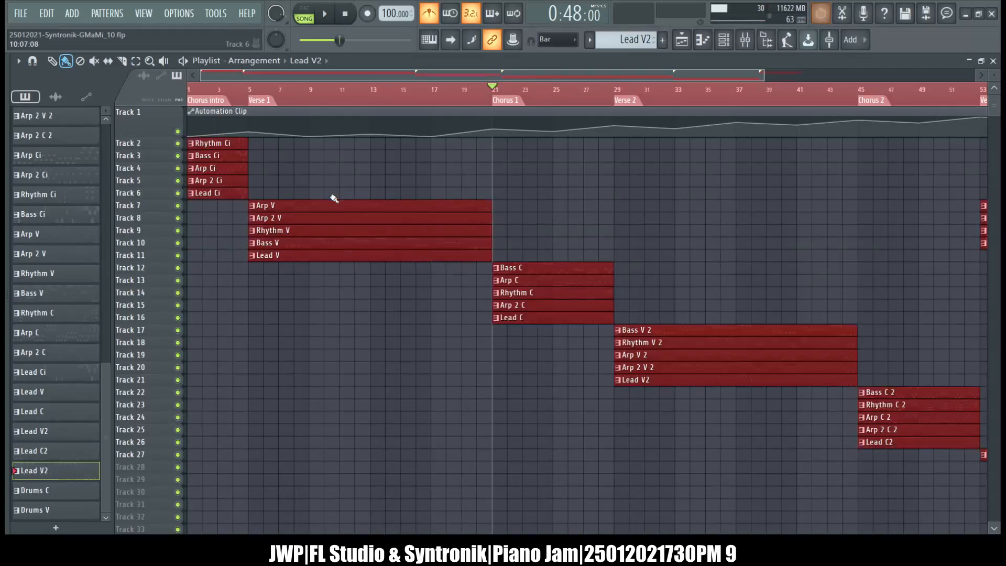
pyautogui.keyDown('ctrl'); pyautogui.click(345, 297); pyautogui.keyUp('ctrl')
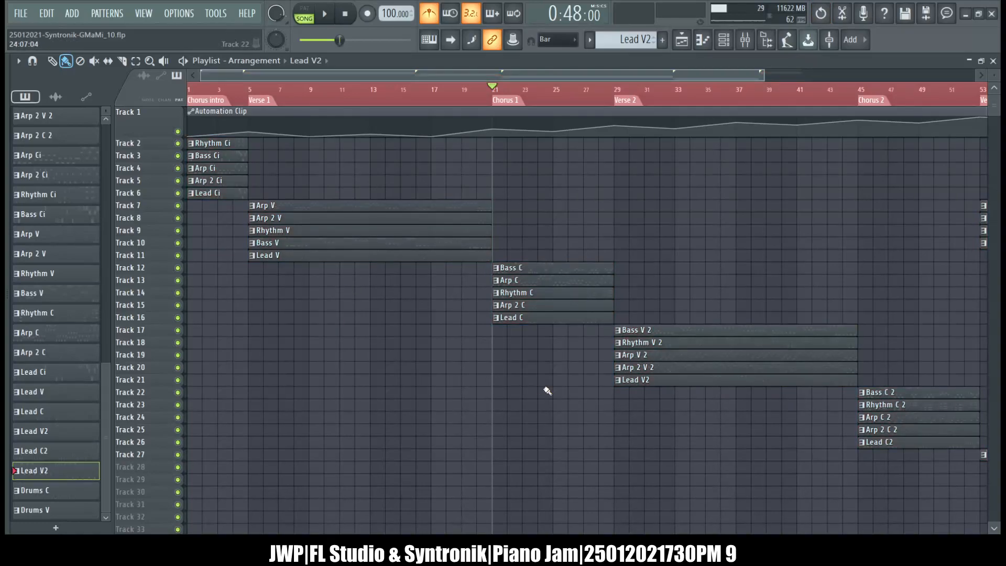
# Select all pattern clips from Chorus intro to Verse Outro and shift them down one track to free Track 2.
pyautogui.moveTo(764, 73); pyautogui.dragTo(913, 73)
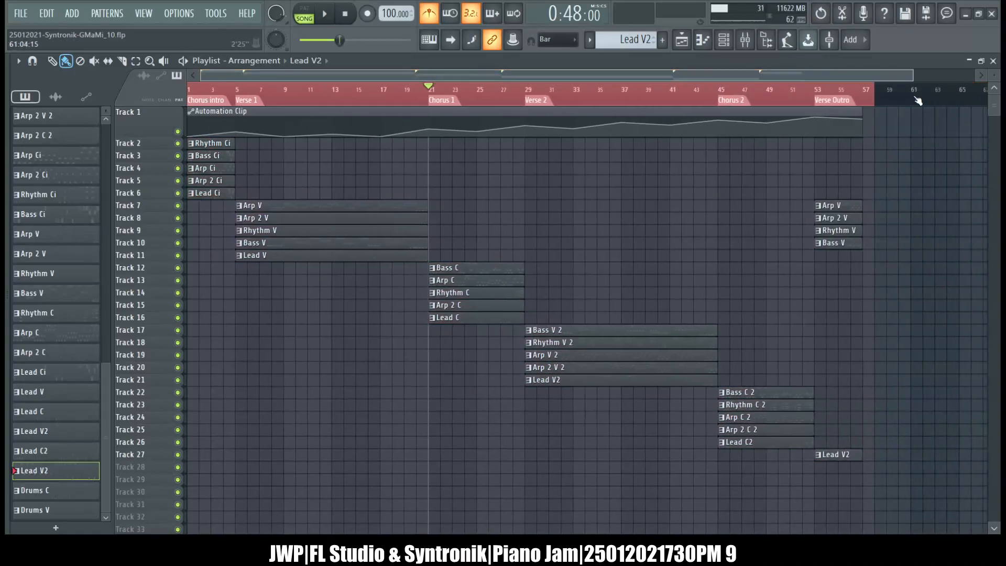
pyautogui.moveTo(905, 471); pyautogui.dragTo(199, 155)
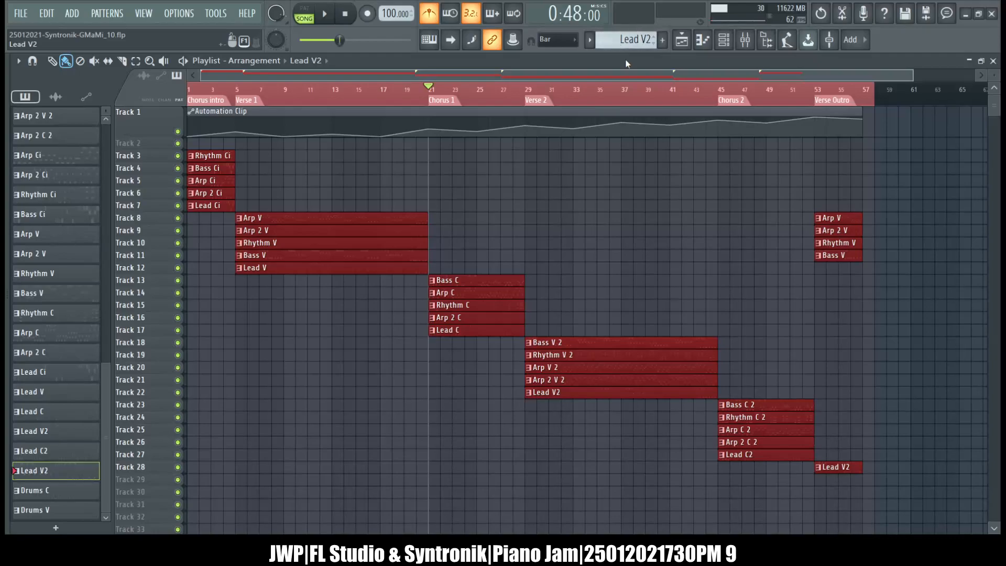
pyautogui.press('KP_Add')
pyautogui.press('KP_Add')
pyautogui.click(360, 146)
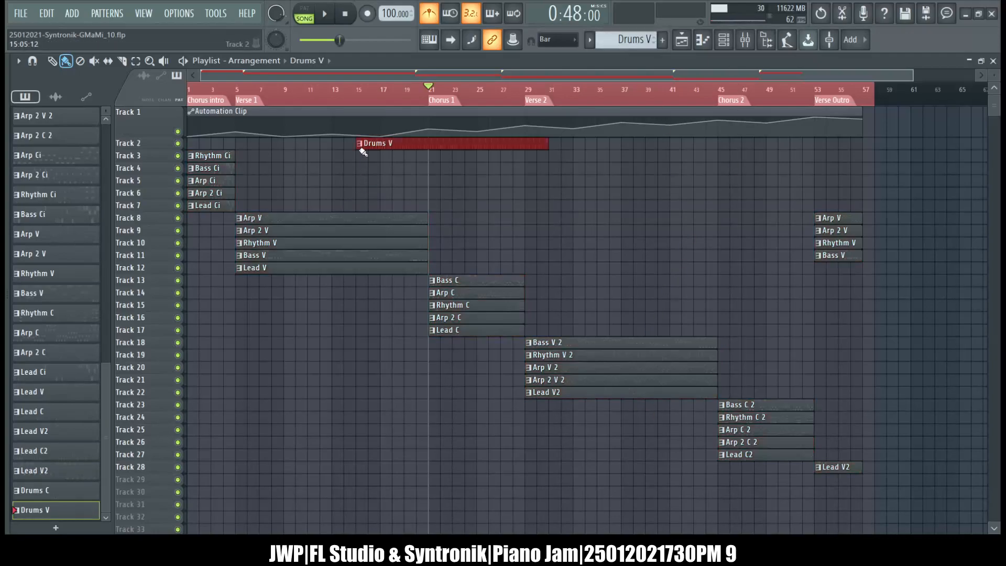
pyautogui.moveTo(389, 146); pyautogui.dragTo(208, 143)
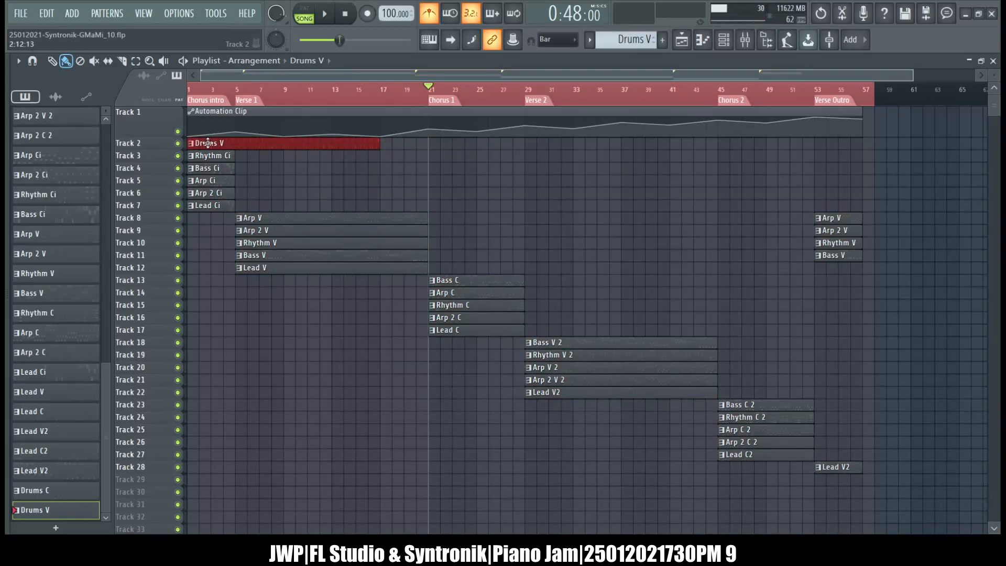
pyautogui.rightClick(208, 143)
# Place a Drums C clip on Track 2 starting at bar 1, above the Chorus intro clips.
pyautogui.scroll(1, 614, 45)
pyautogui.click(496, 146)
pyautogui.moveTo(494, 148); pyautogui.dragTo(335, 160)
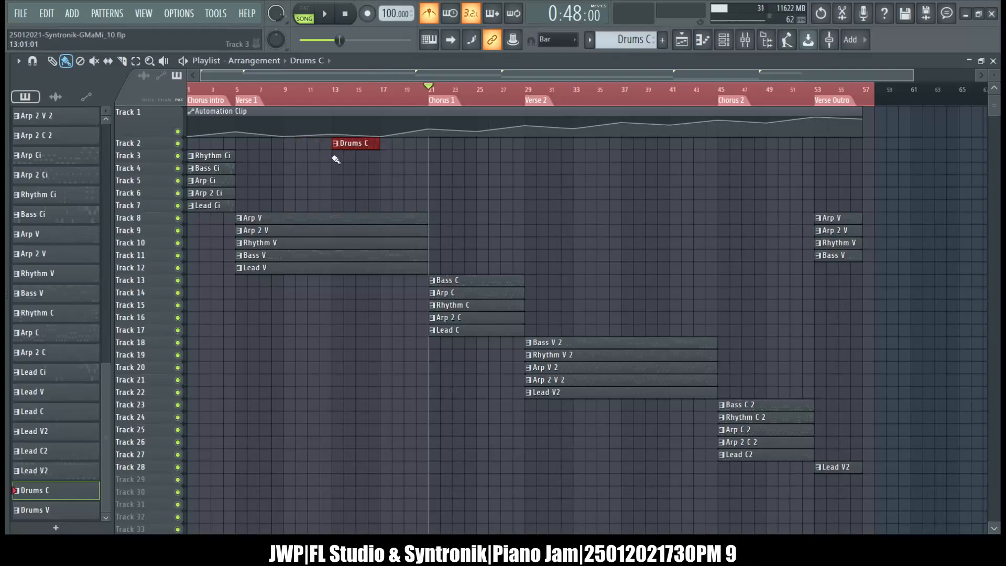
pyautogui.hotkey('shift', 'Left')
pyautogui.hotkey('shift', 'Left')
pyautogui.hotkey('shift', 'Left')
pyautogui.hotkey('shift', 'Left')
pyautogui.hotkey('shift', 'Left')
pyautogui.hotkey('shift', 'Left')
pyautogui.hotkey('shift', 'Left')
pyautogui.hotkey('shift', 'Left')
pyautogui.hotkey('shift', 'Left')
pyautogui.hotkey('shift', 'Left')
pyautogui.hotkey('shift', 'Left')
pyautogui.hotkey('shift', 'Left')
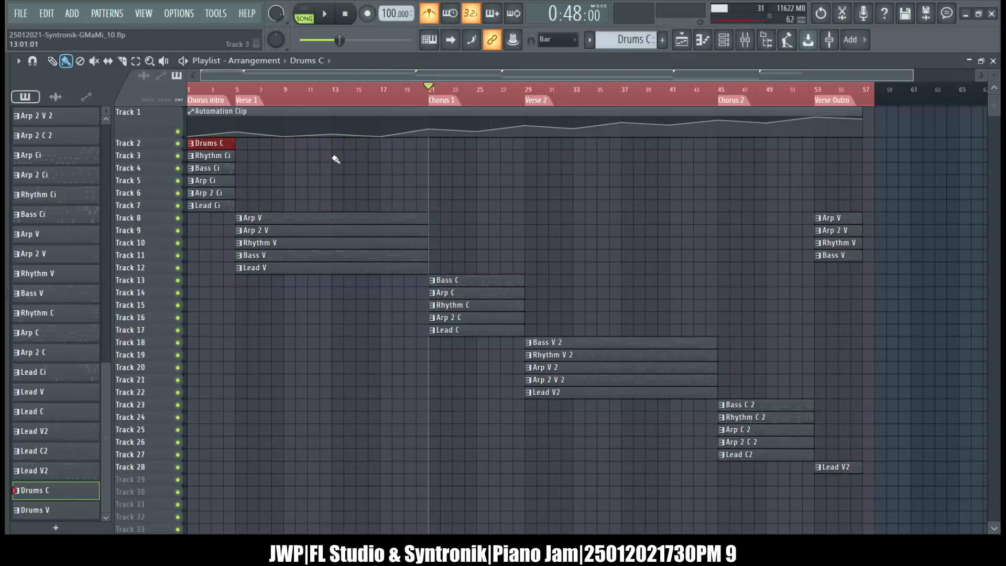
# Shift all clips from Verse 1 to Verse Outro down one track and place a Drums V clip on Track 8 at bar 5.
pyautogui.moveTo(350, 214); pyautogui.dragTo(917, 468)
pyautogui.hotkey('shift', 'Down')
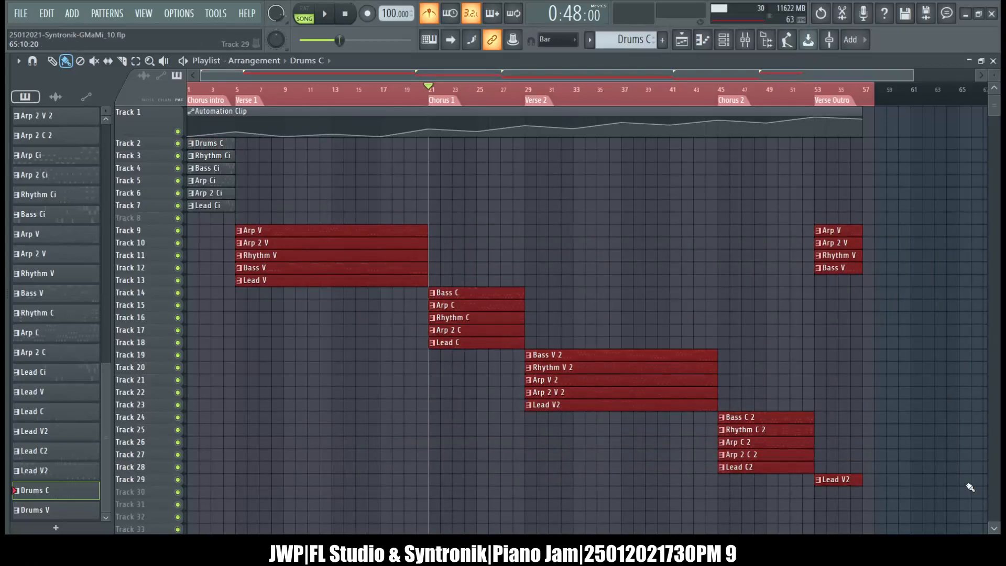
pyautogui.click(663, 42)
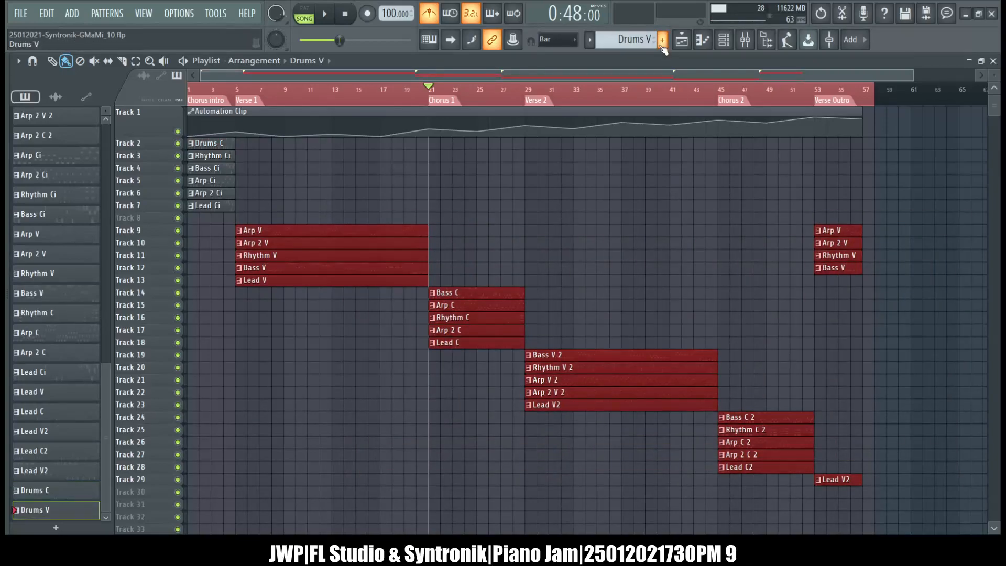
pyautogui.click(241, 218)
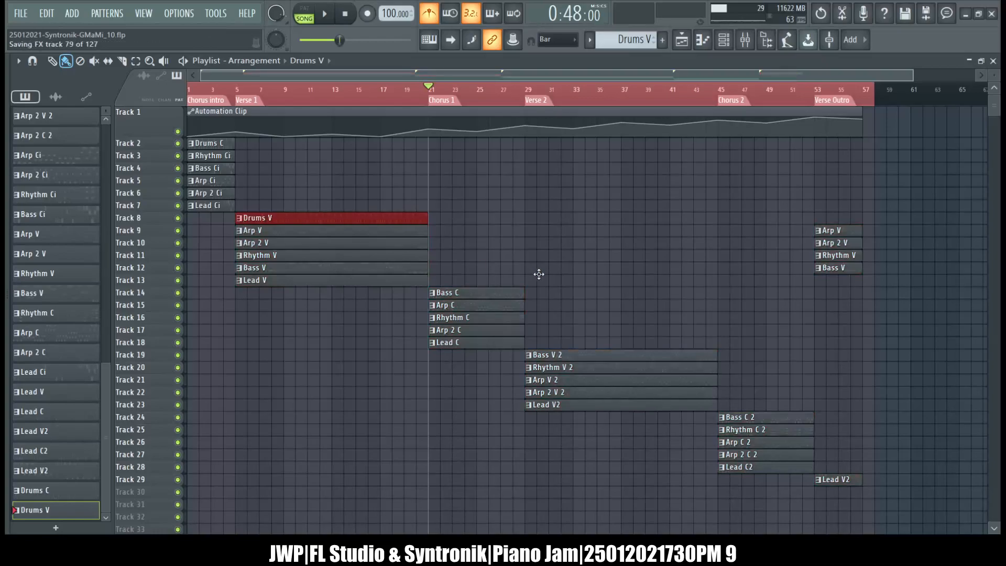
# Shift the clips on Tracks 19 to 29 down one track and place a Drums V clip on Track 19 at bar 29.
pyautogui.moveTo(528, 349); pyautogui.dragTo(847, 502)
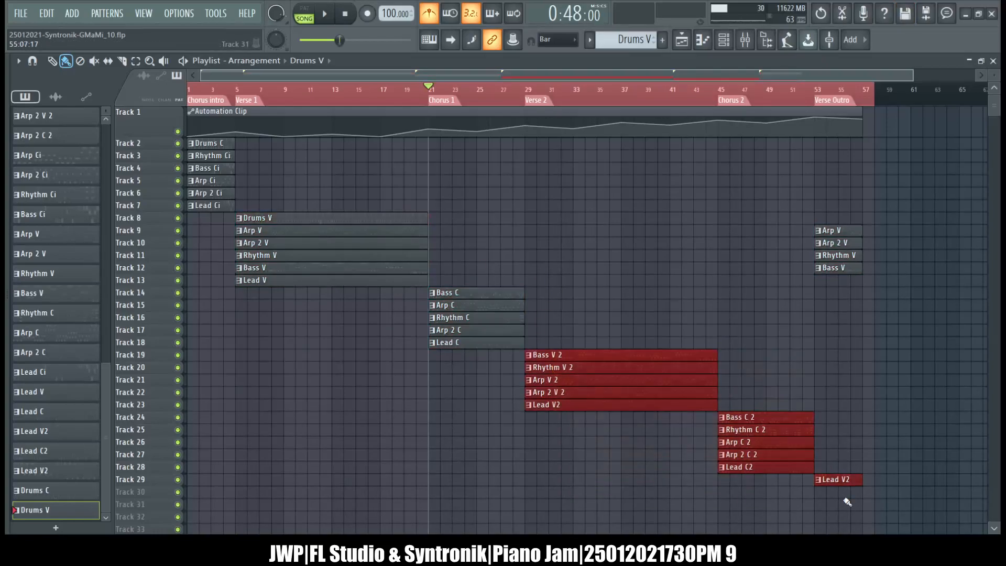
pyautogui.hotkey('shift', 'Down')
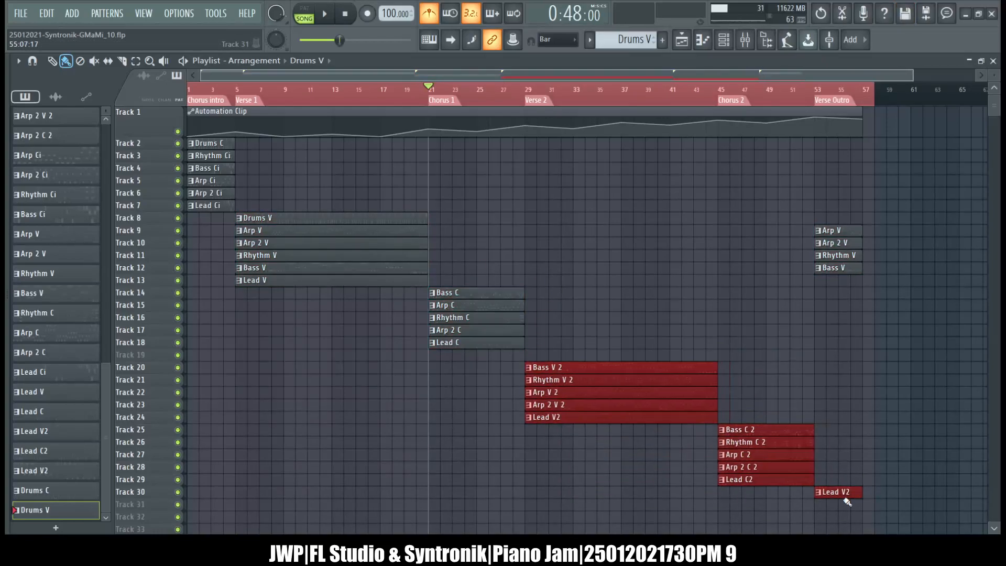
pyautogui.click(529, 359)
# Shift the clips on Tracks 14 to 30 down one track and place a Drums C clip on Track 14 at bar 21.
pyautogui.moveTo(492, 290); pyautogui.dragTo(876, 513)
pyautogui.hotkey('shift', 'Down')
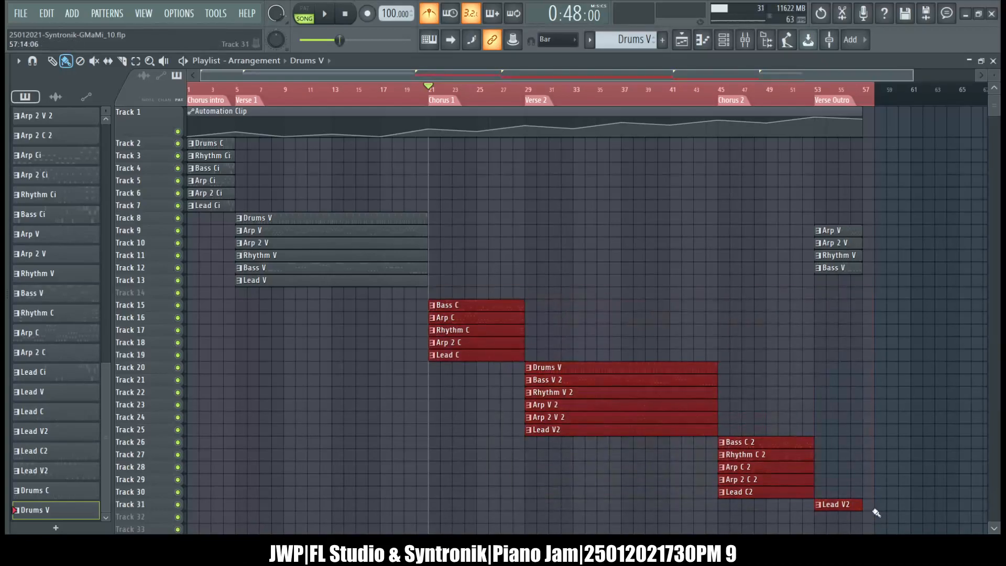
pyautogui.scroll(1, 658, 51)
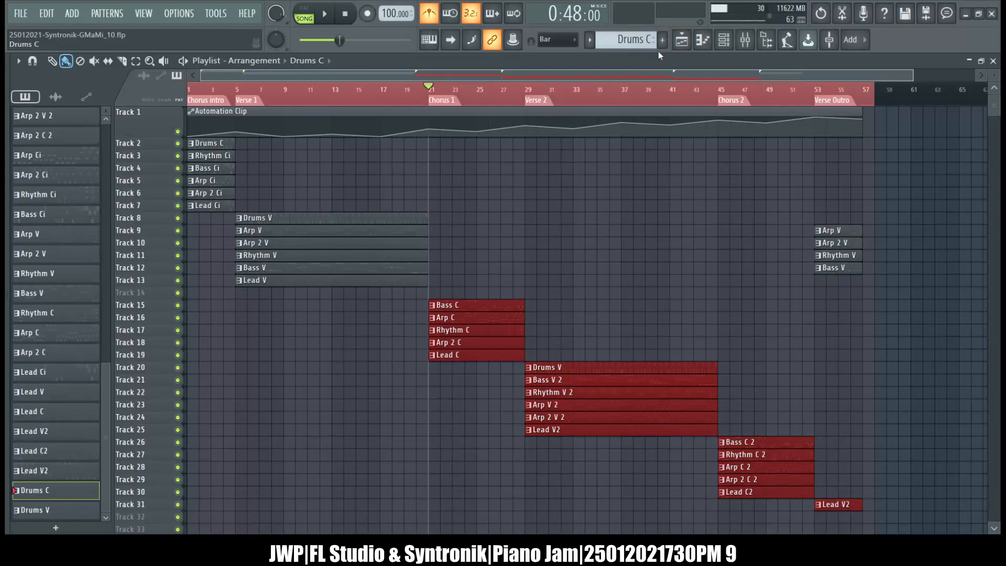
pyautogui.click(434, 293)
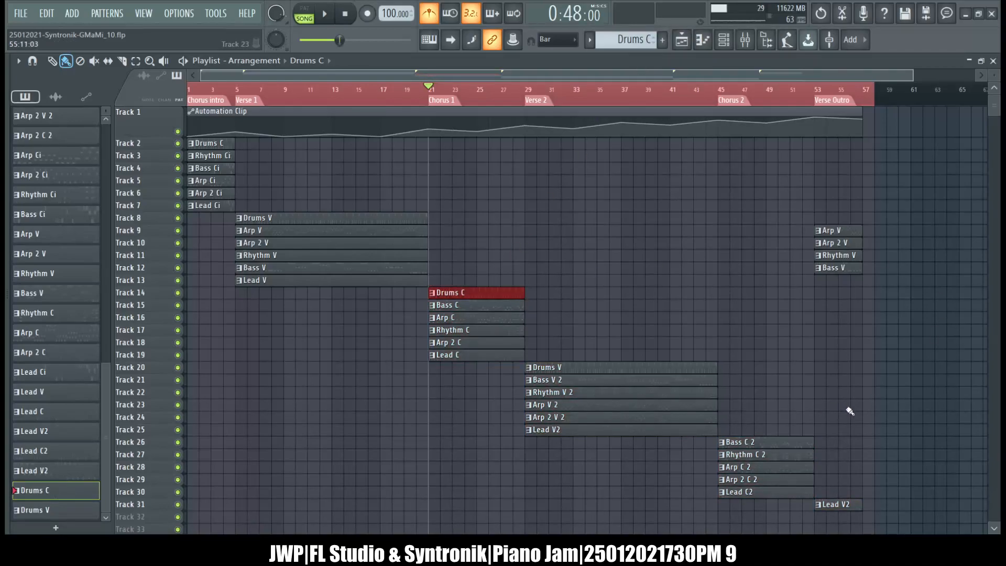
# Shift the Chorus 2 clips and the outro Lead V2 down one track and place a Drums C clip on Track 26 at bar 45.
pyautogui.moveTo(765, 423); pyautogui.dragTo(856, 518)
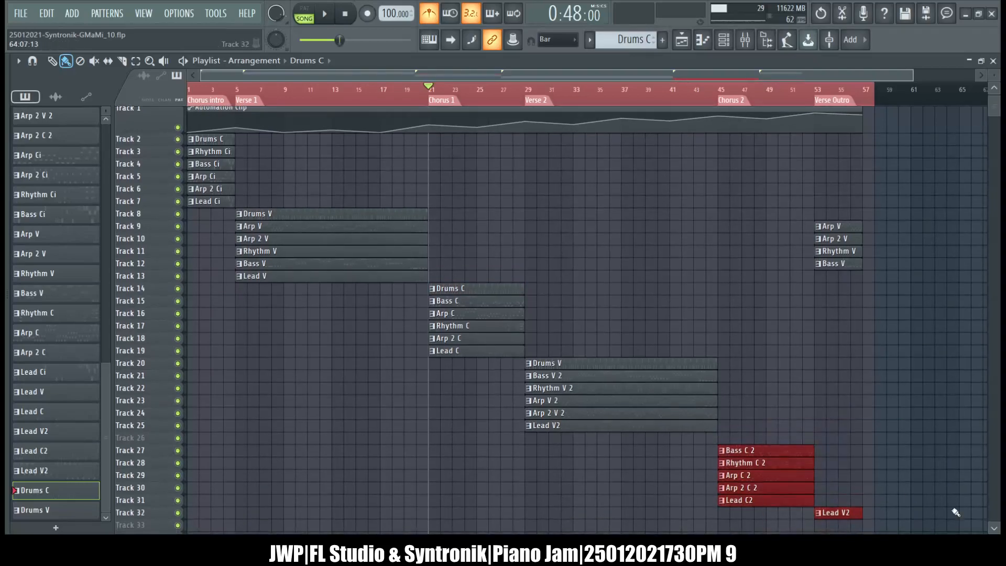
pyautogui.click(722, 440)
pyautogui.scroll(-2, 813, 429)
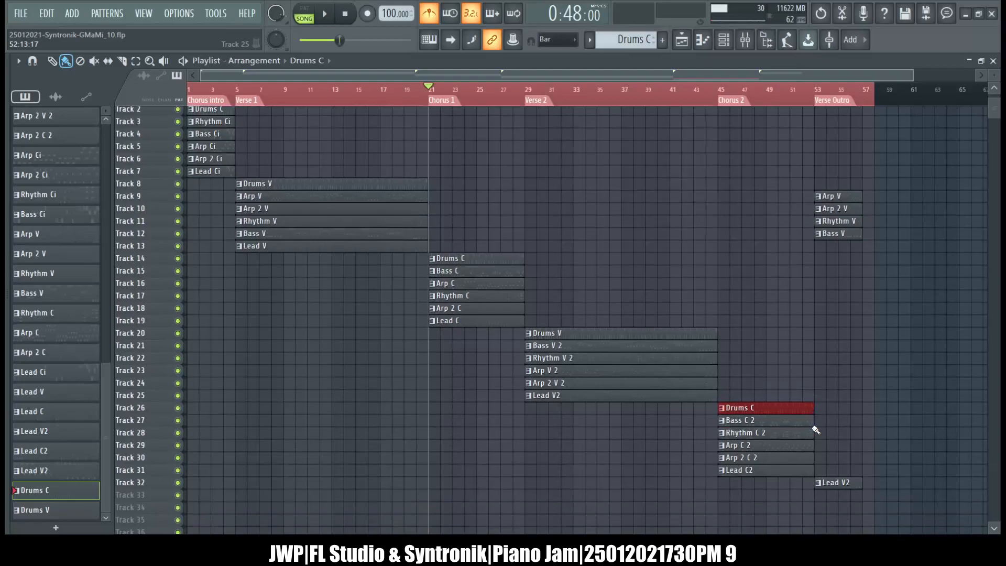
# Place a Drums V clip on Track 8 at bar 53 and shorten it to end with the other Verse Outro clips.
pyautogui.click(583, 333)
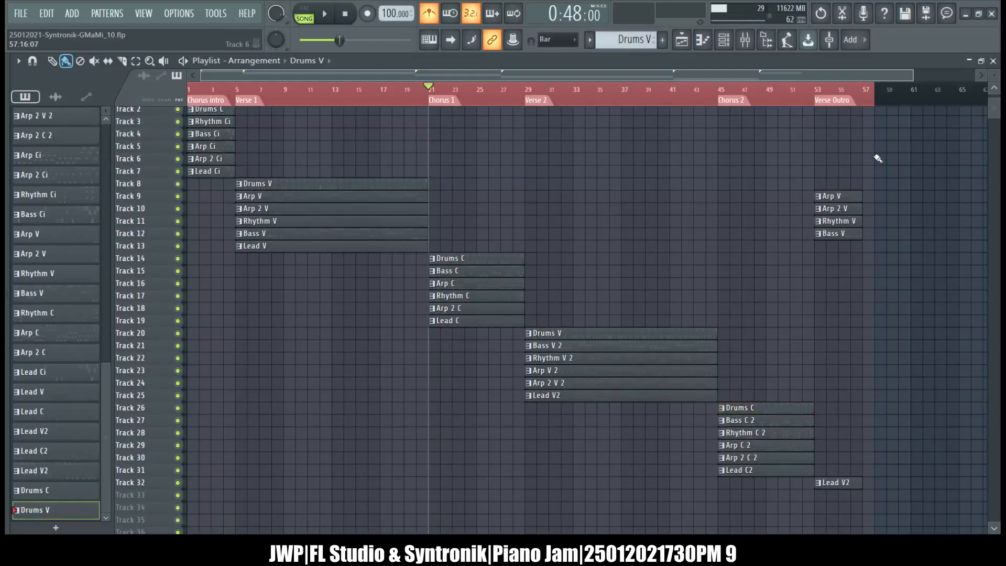
pyautogui.click(824, 183)
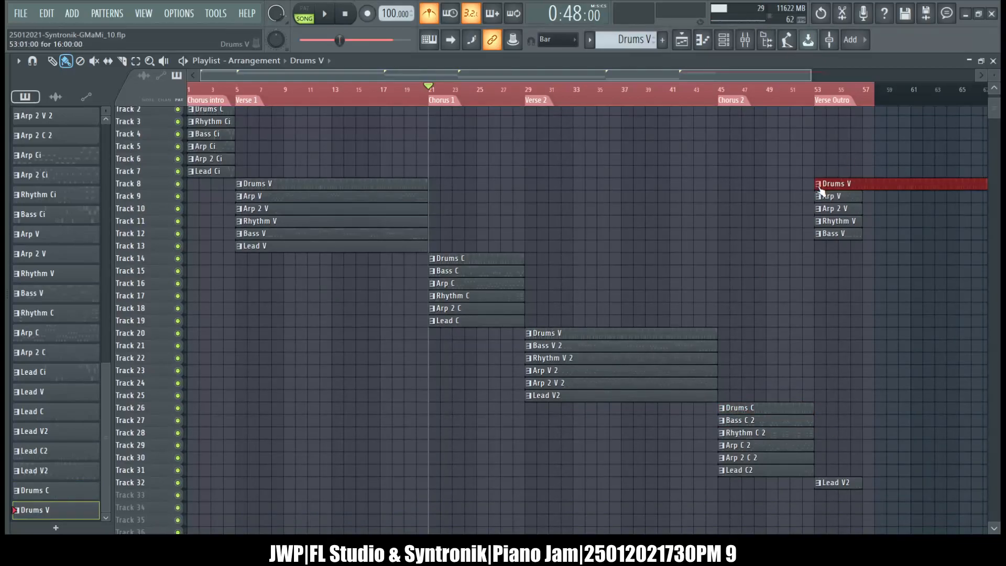
pyautogui.hscroll(5, 871, 181)
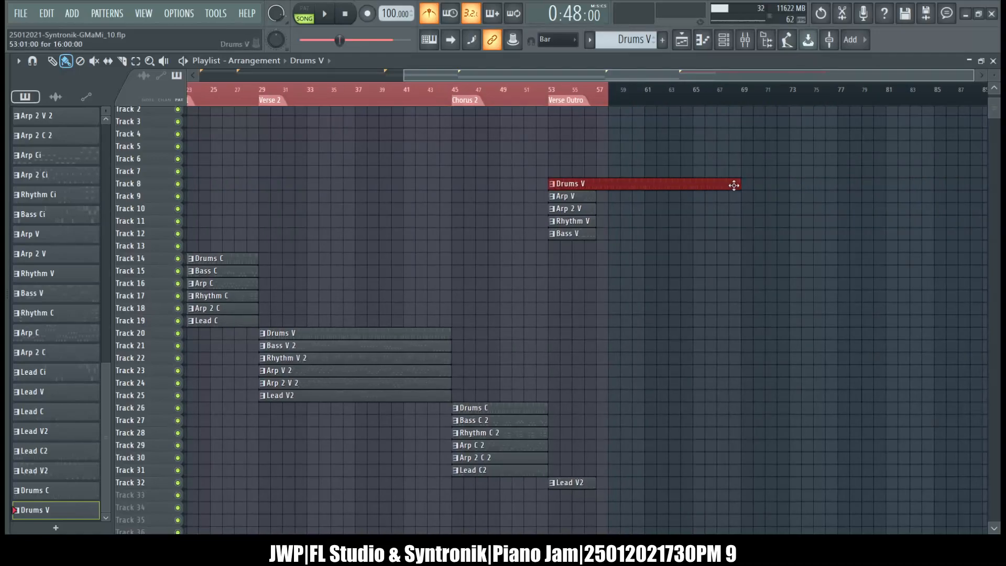
pyautogui.moveTo(735, 185); pyautogui.dragTo(596, 198)
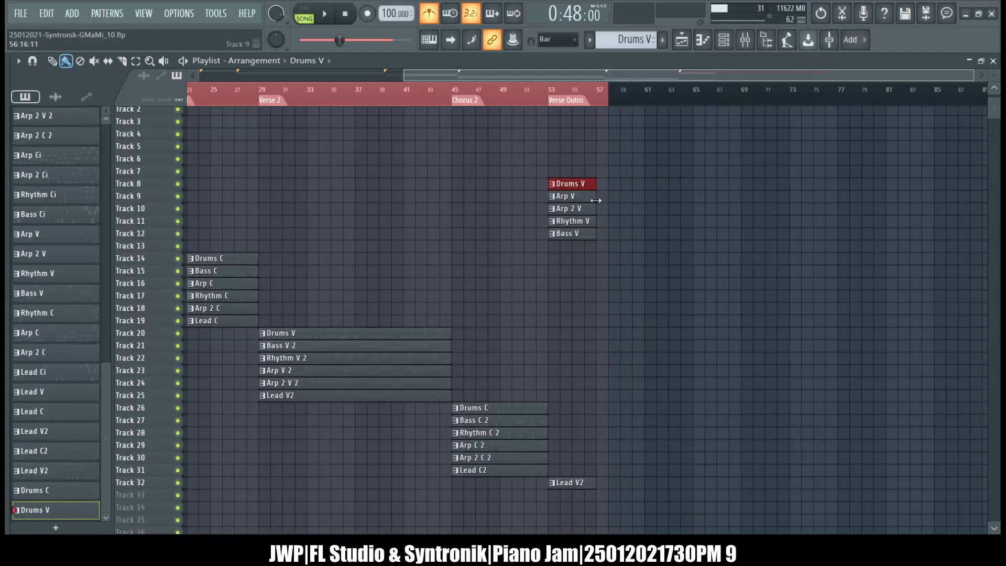
pyautogui.hscroll(-5, 714, 191)
pyautogui.scroll(3, 714, 191)
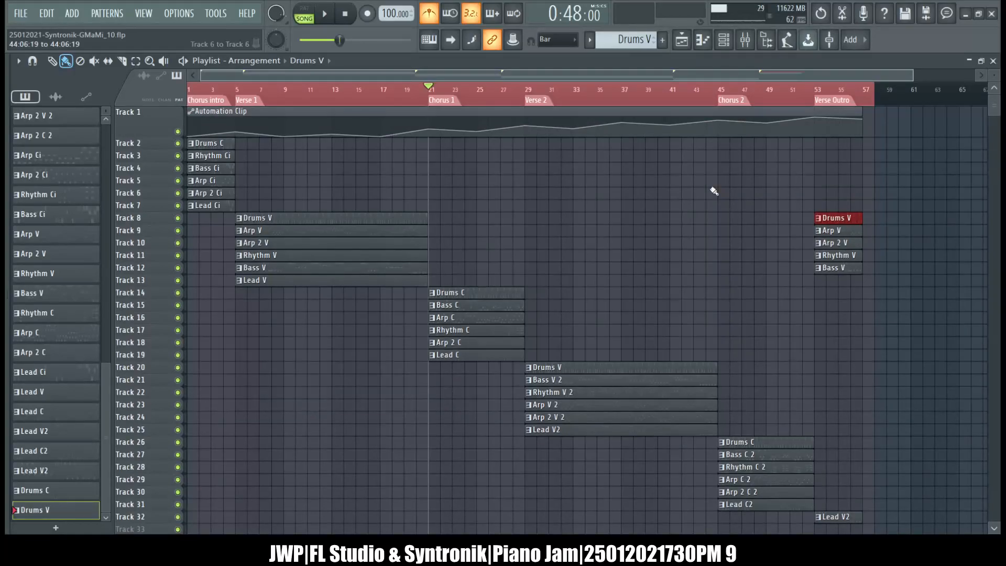
# Reset the playback position to the start and play the whole arrangement.
pyautogui.scroll(1, 714, 191)
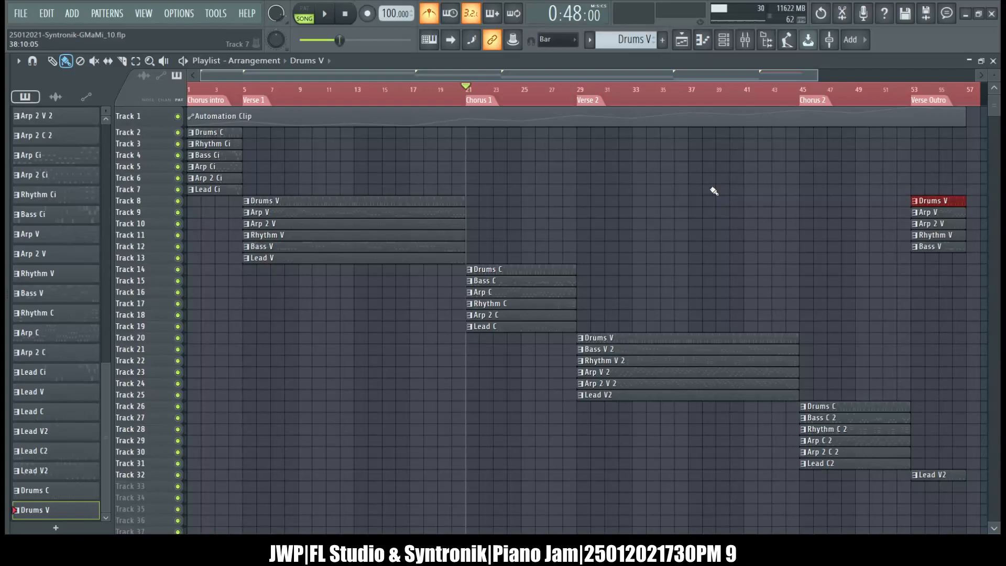
pyautogui.hotkey('alt', 'Tab')
pyautogui.hotkey('alt', 'Tab')
pyautogui.click(354, 15)
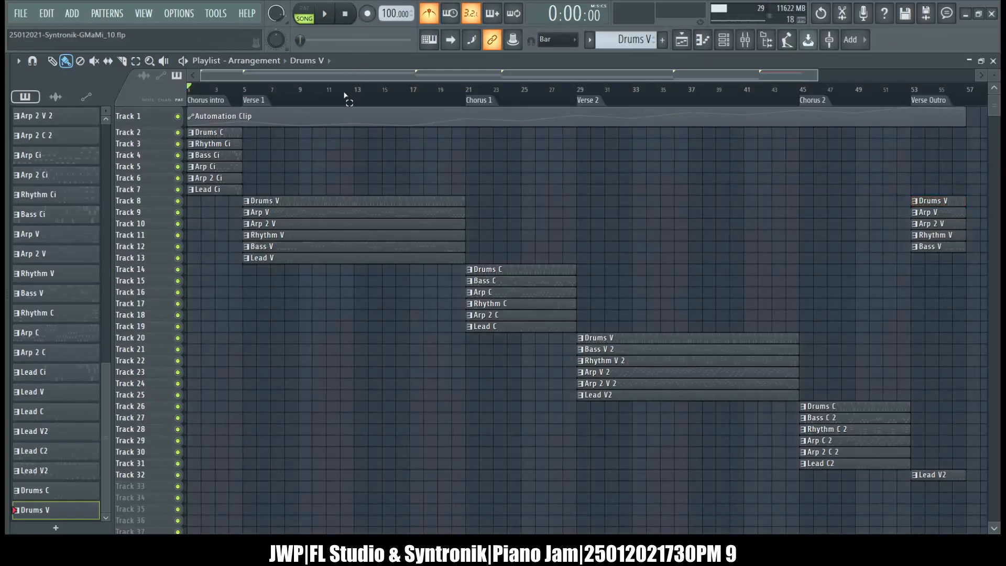
pyautogui.press('space')
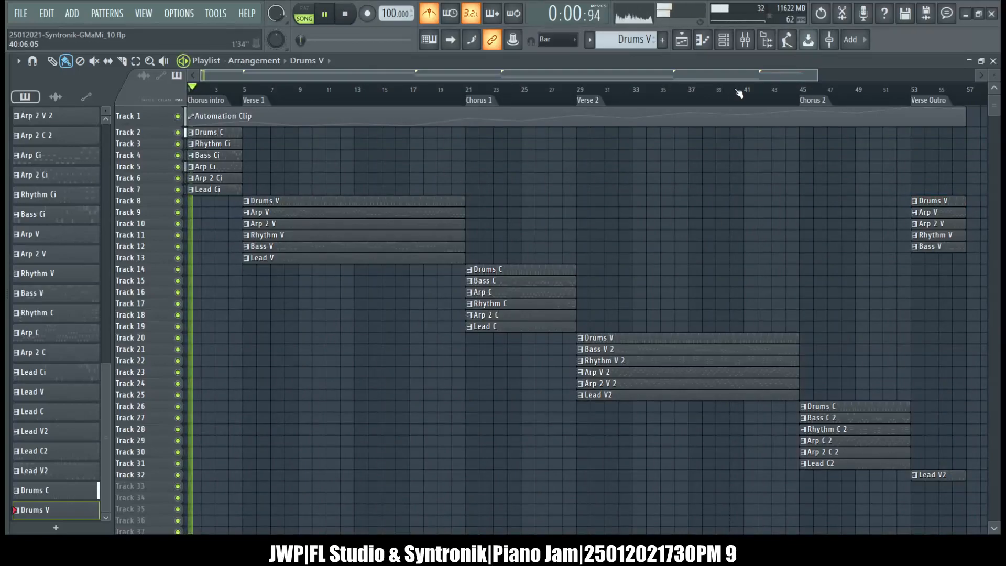
# Show the channel rack and the mixer during playback and bring the channel rack to the front.
pyautogui.click(724, 39)
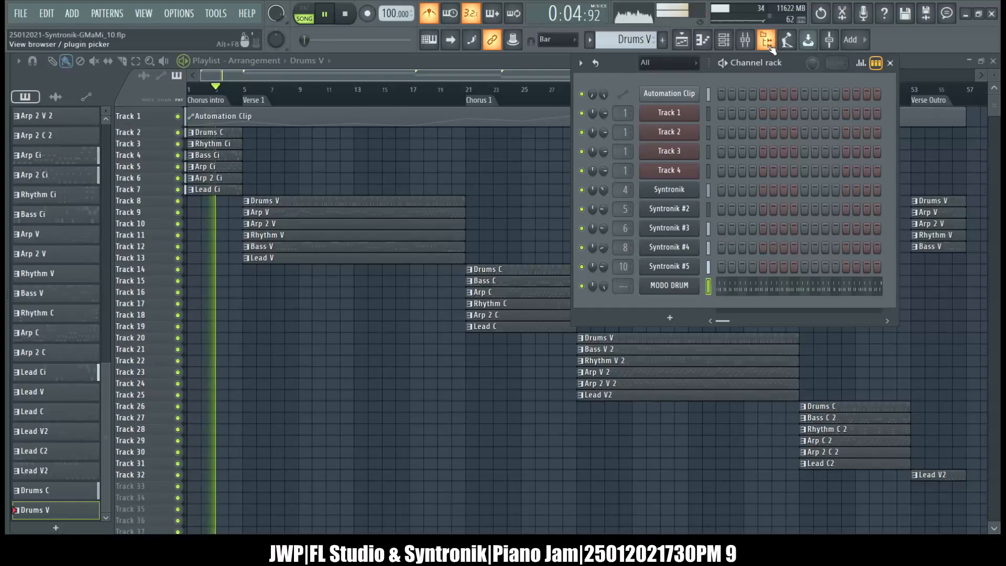
pyautogui.click(753, 46)
pyautogui.moveTo(524, 187); pyautogui.dragTo(589, 171)
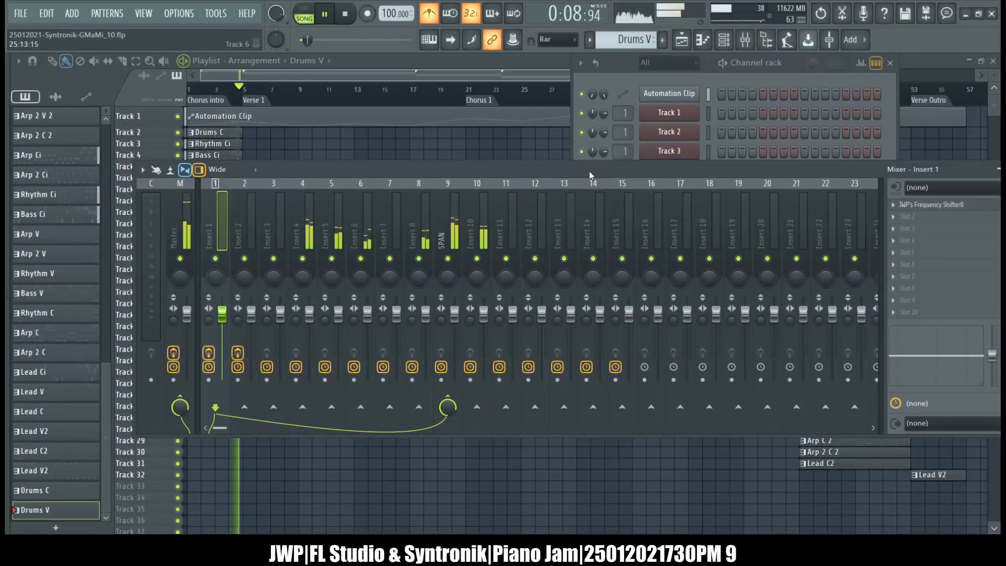
pyautogui.click(570, 122)
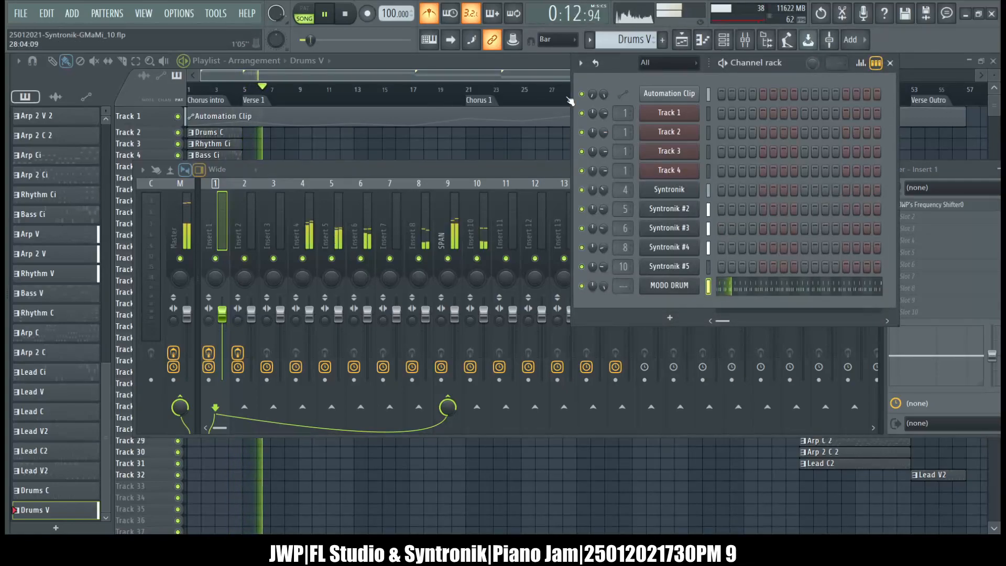
# Open the MODO DRUM channel's plugin settings and reload the plugin.
pyautogui.click(670, 285)
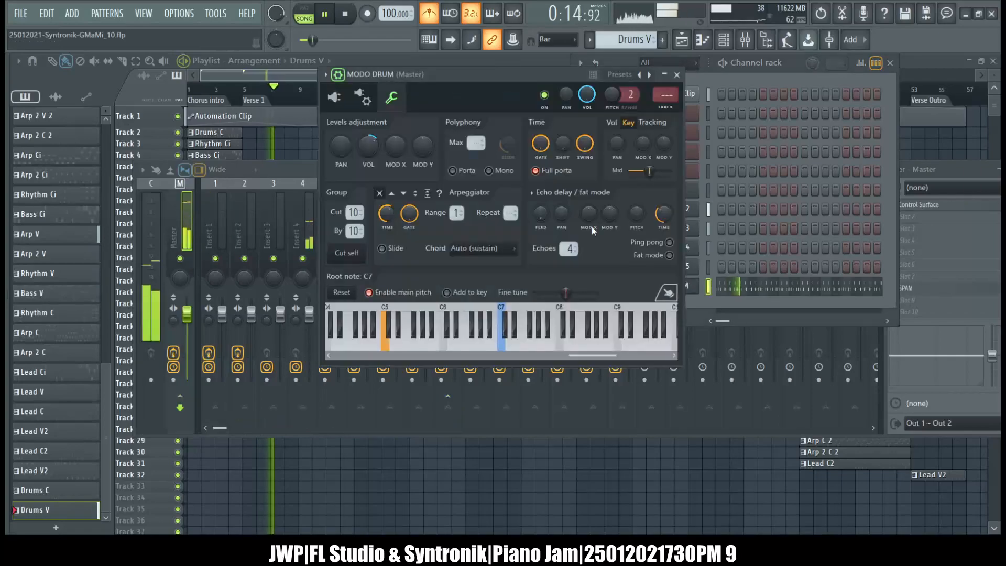
pyautogui.click(367, 98)
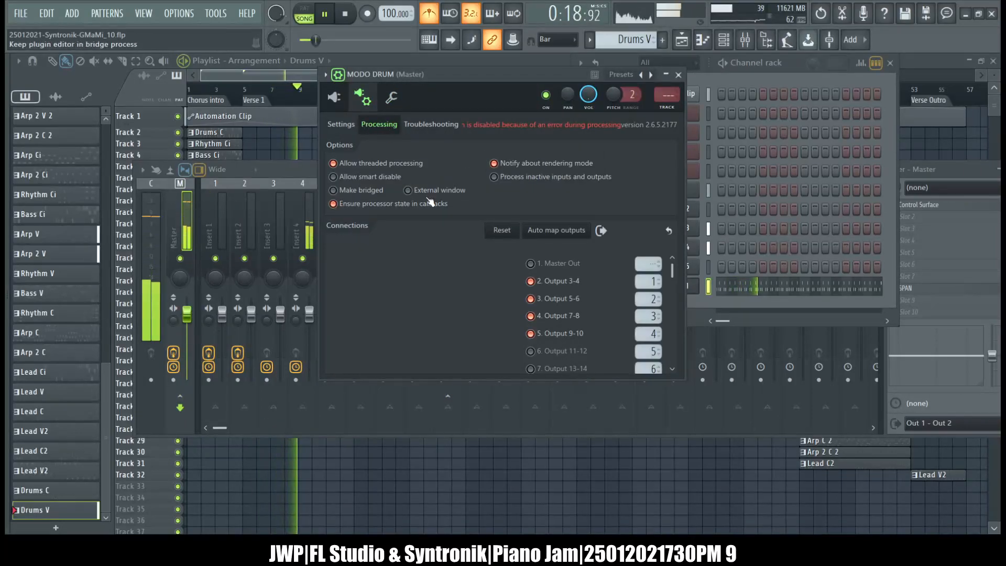
pyautogui.click(341, 124)
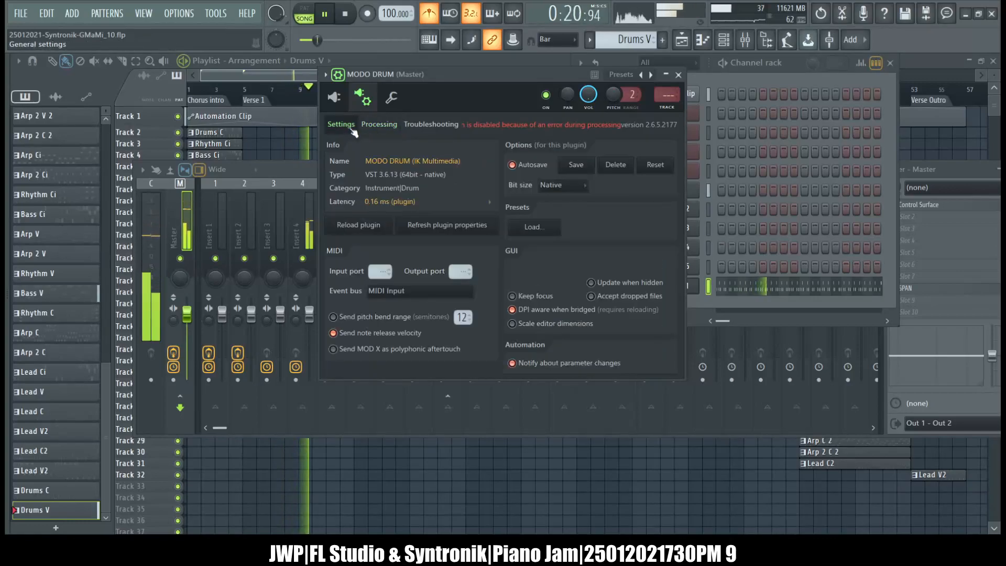
pyautogui.click(364, 222)
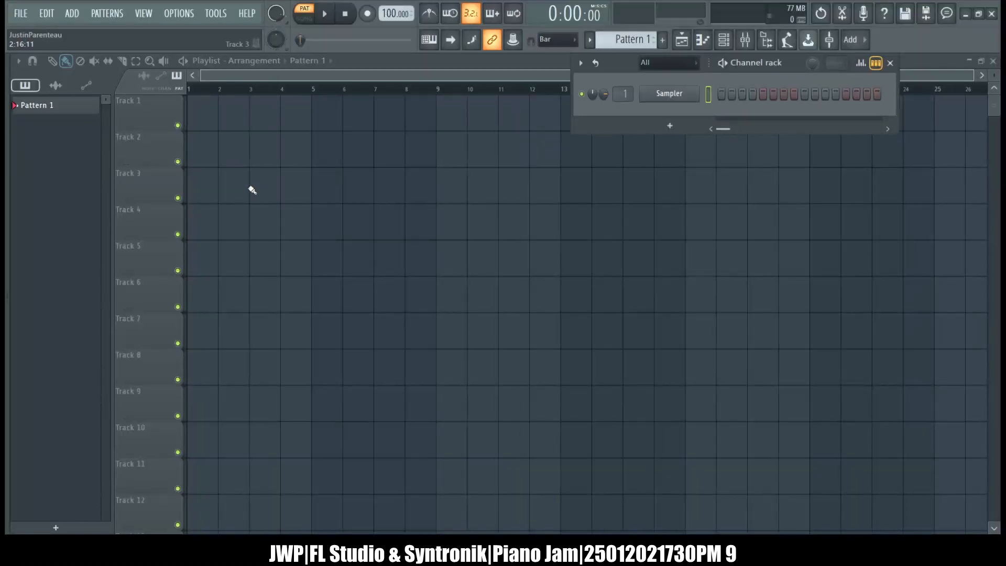
# Open the saved song project in place of the empty one.
pyautogui.click(32, 56)
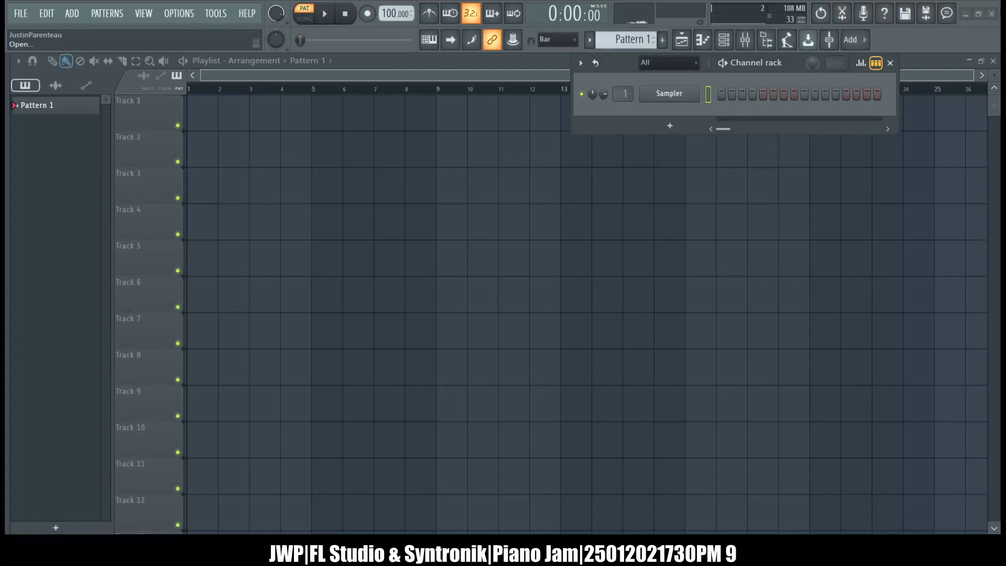
pyautogui.click(990, 6)
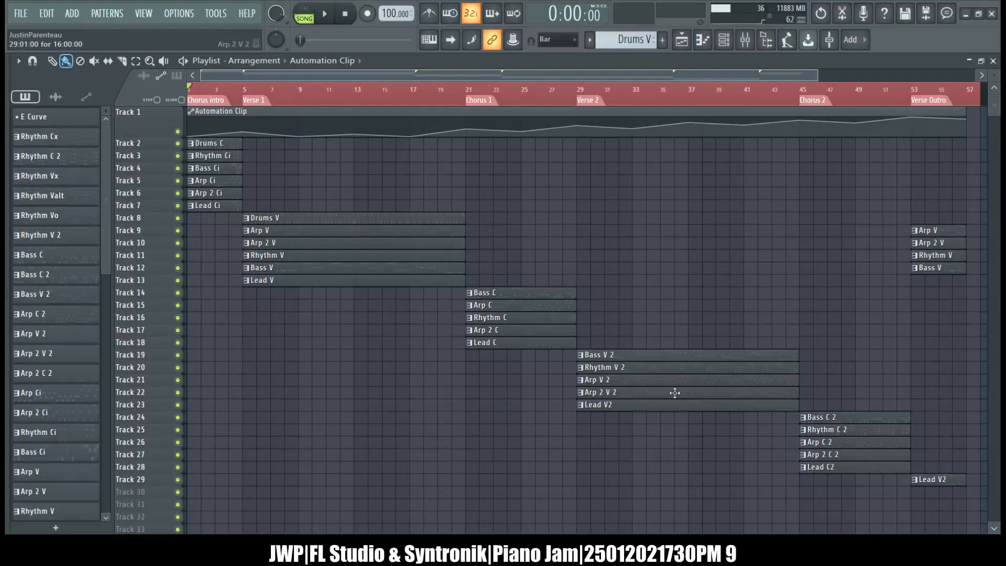
# Select the clips from Chorus 1 to Verse Outro on Tracks 14 to 29 and try to shift them.
pyautogui.moveTo(505, 289); pyautogui.dragTo(917, 506)
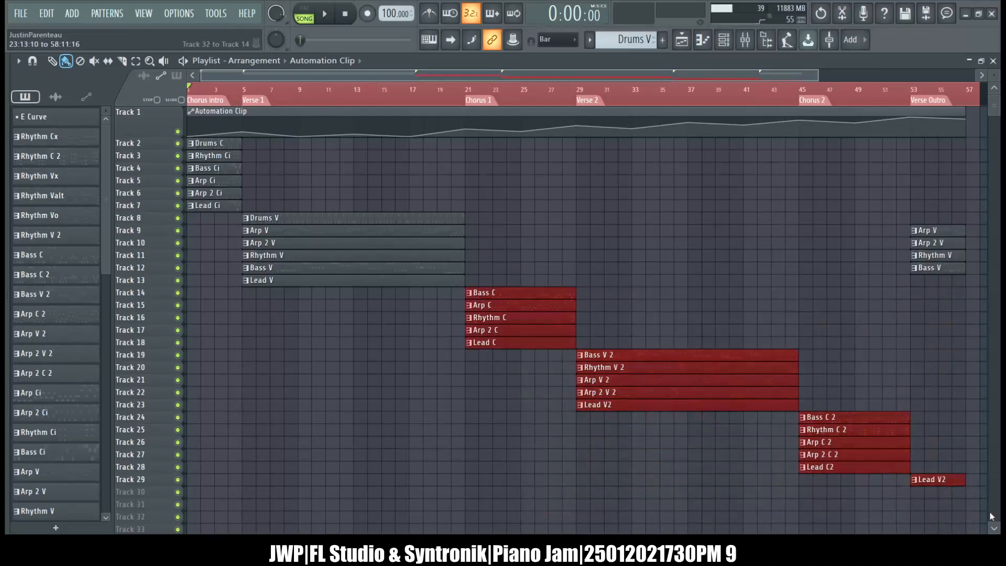
pyautogui.scroll(-1, 991, 516)
pyautogui.scroll(-1, 992, 516)
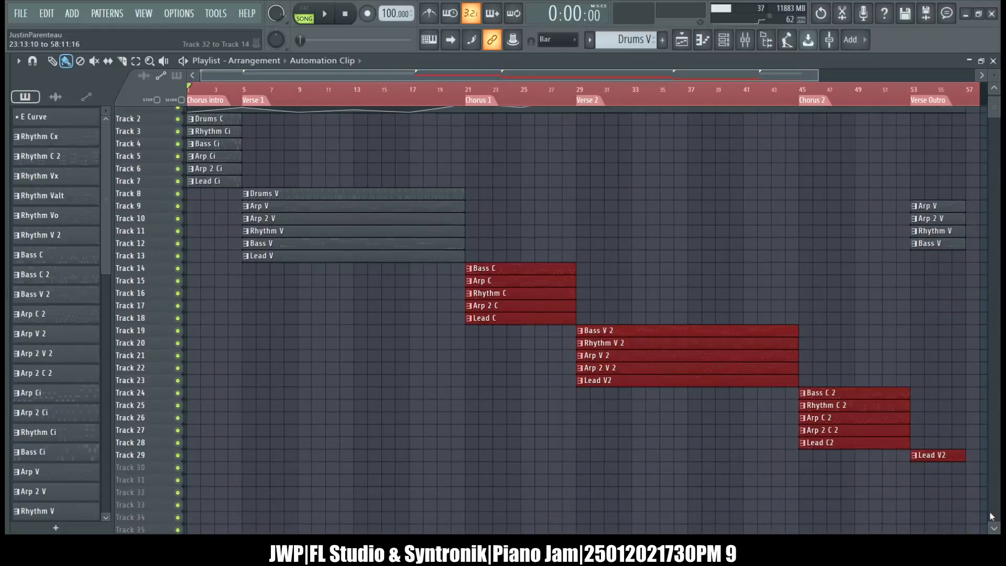
pyautogui.scroll(1, 985, 515)
pyautogui.moveTo(954, 509); pyautogui.dragTo(454, 287)
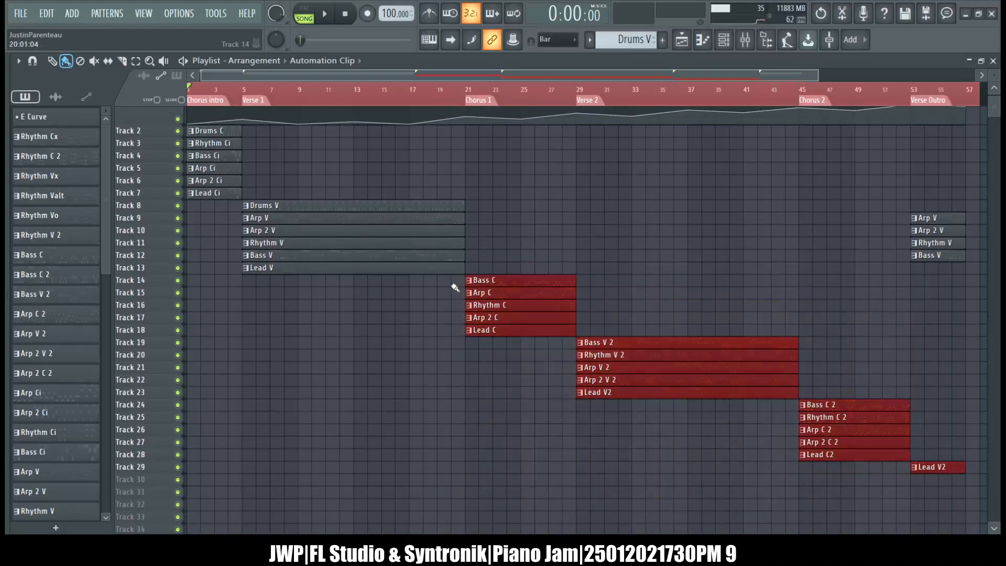
pyautogui.scroll(-1, 455, 287)
pyautogui.scroll(2, 455, 287)
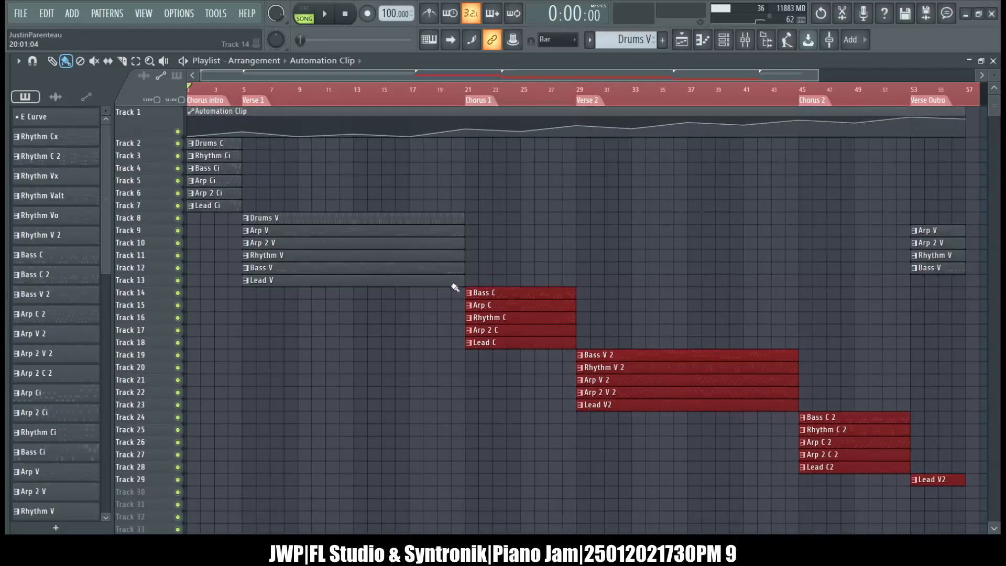
# Clear the time selection, reselect the clips on Tracks 14 to 29 and move them down one track to free Track 14.
pyautogui.rightClick(421, 98)
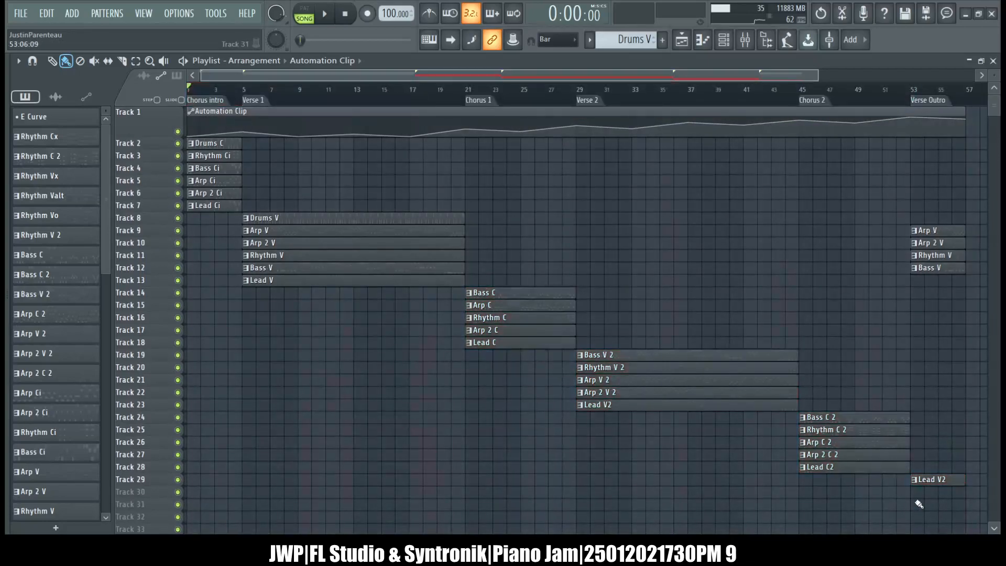
pyautogui.moveTo(916, 508); pyautogui.dragTo(505, 299)
pyautogui.scroll(-1, 504, 297)
pyautogui.scroll(-1, 504, 297)
pyautogui.scroll(2, 503, 298)
pyautogui.scroll(-1, 503, 297)
pyautogui.scroll(1, 504, 298)
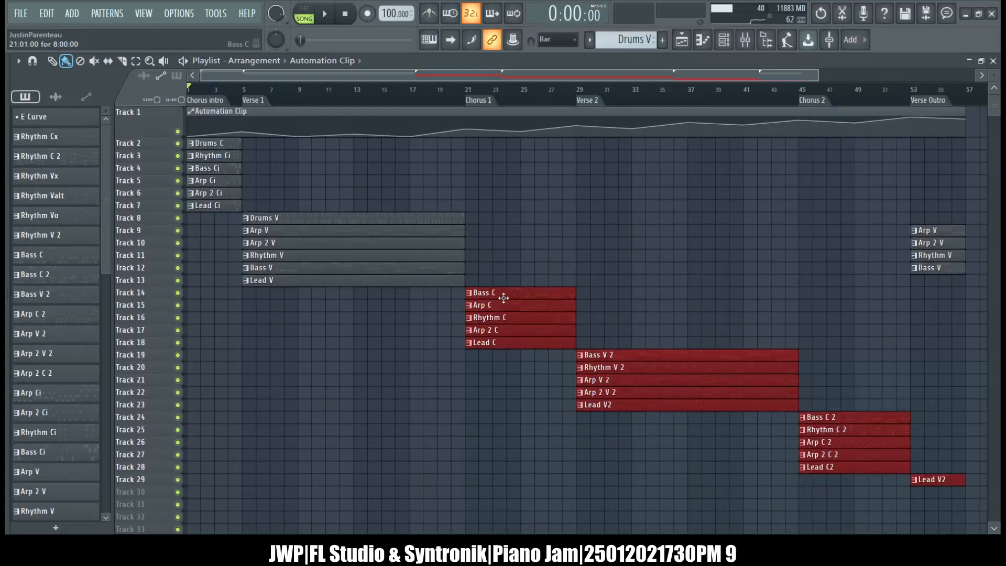
pyautogui.moveTo(452, 288); pyautogui.dragTo(952, 482)
pyautogui.moveTo(532, 293); pyautogui.dragTo(533, 311)
# Select the Verse 2, Chorus 2 and outro Lead V2 clips and move them down one track to free Track 20.
pyautogui.moveTo(621, 350); pyautogui.dragTo(927, 498)
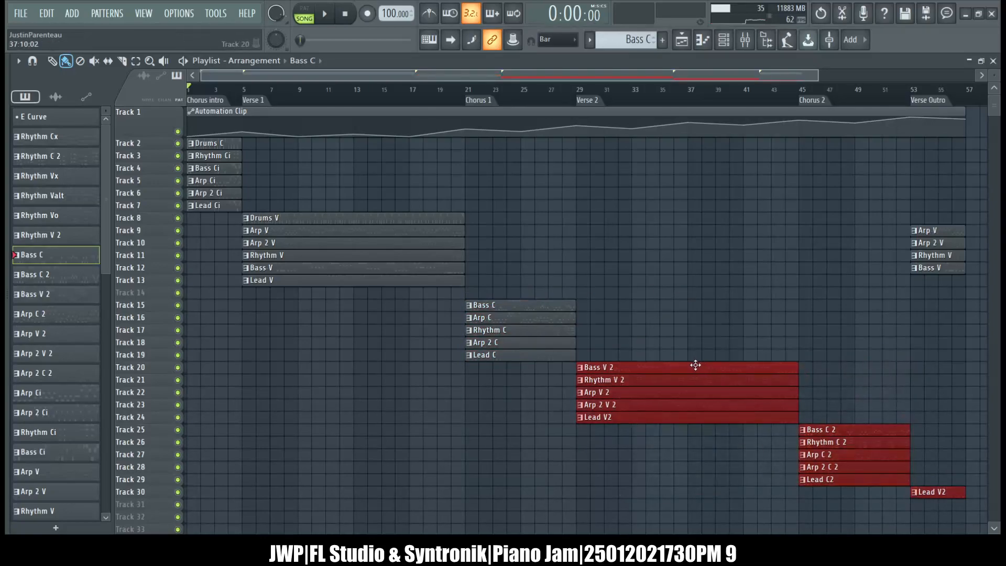
pyautogui.moveTo(695, 375); pyautogui.dragTo(695, 386)
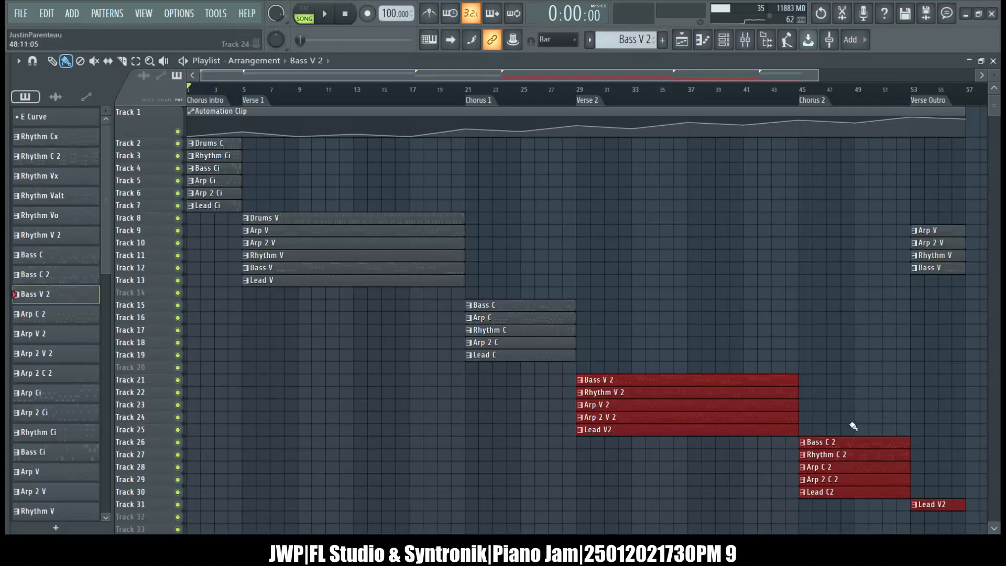
# Select the Chorus 2 clips and the outro Lead V2 clip and move them down one track to free Track 26.
pyautogui.click(830, 429)
pyautogui.moveTo(830, 429); pyautogui.dragTo(941, 505)
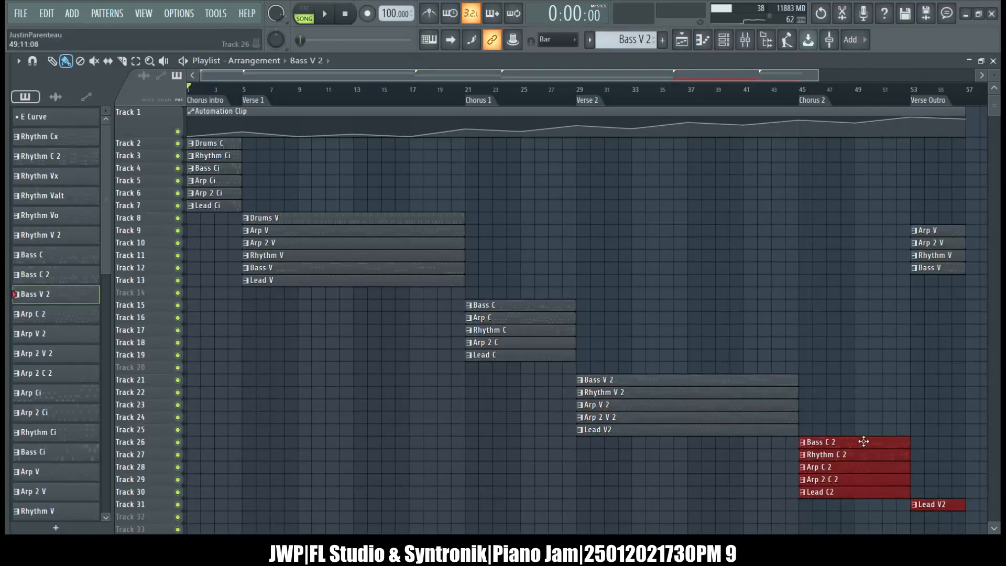
pyautogui.moveTo(863, 448); pyautogui.dragTo(865, 461)
pyautogui.click(853, 363)
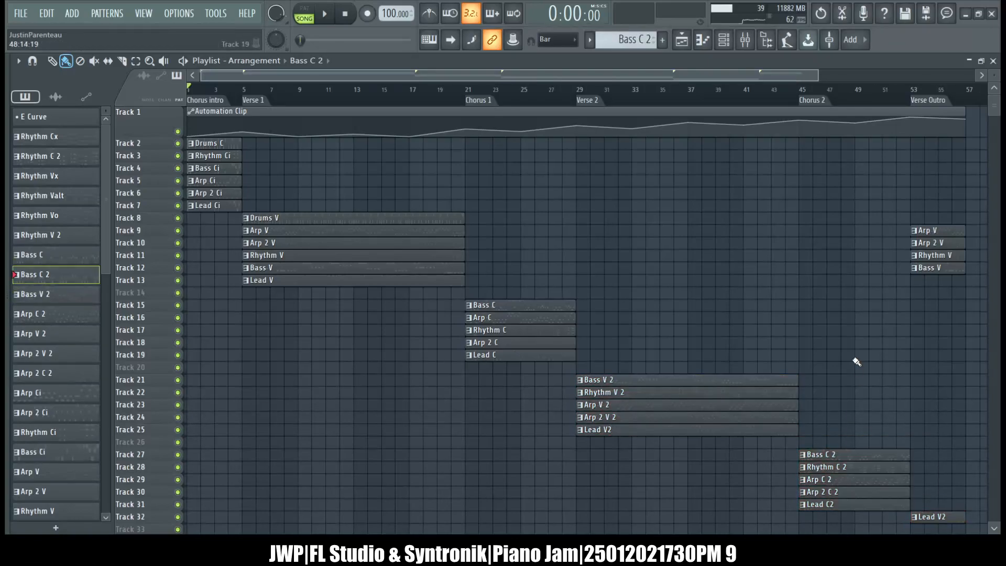
# Place a Drums C clip on Track 14 in Chorus 1 and extend its start back to bar 21 to cover the section.
pyautogui.click(206, 143)
pyautogui.click(528, 292)
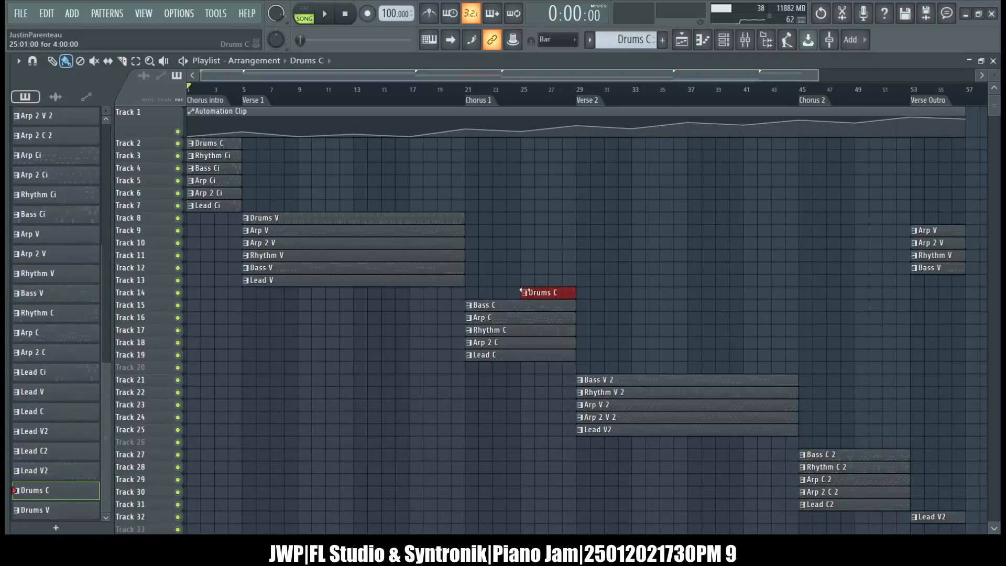
pyautogui.click(530, 280)
pyautogui.rightClick(530, 280)
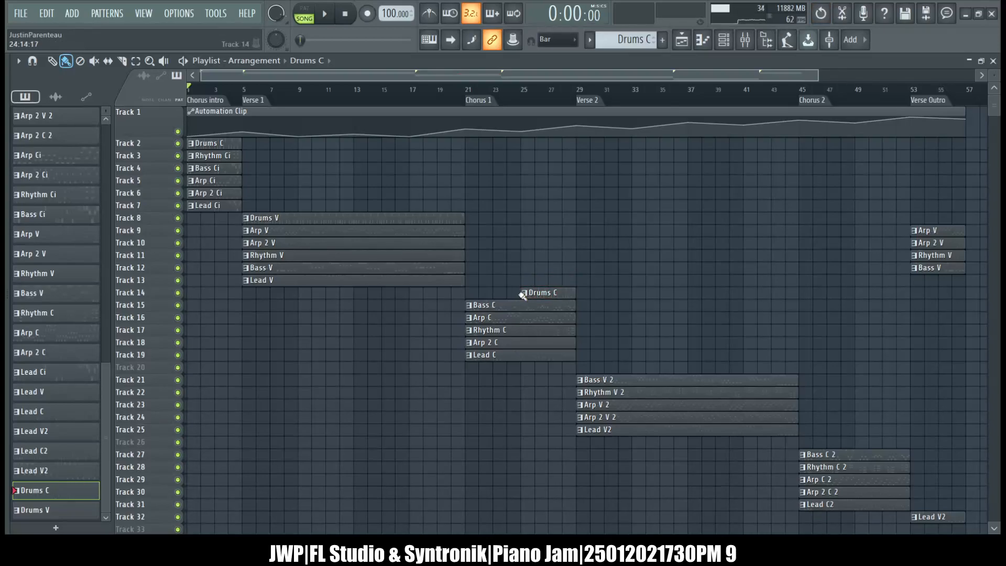
pyautogui.moveTo(518, 293); pyautogui.dragTo(465, 292)
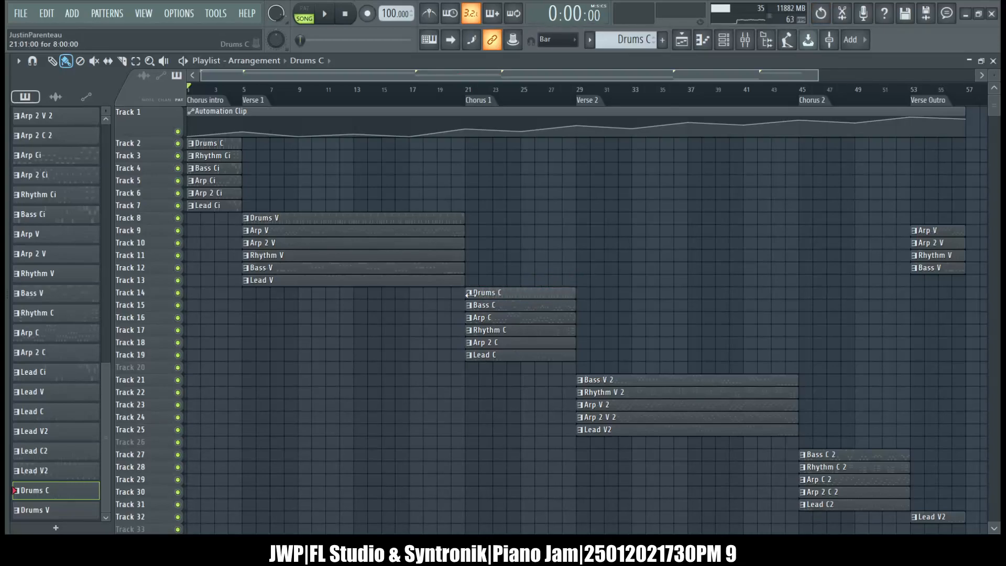
# Add a Drums V clip on Track 20 over Verse 2 and a Drums C clip on Track 26 over Chorus 2.
pyautogui.click(393, 220)
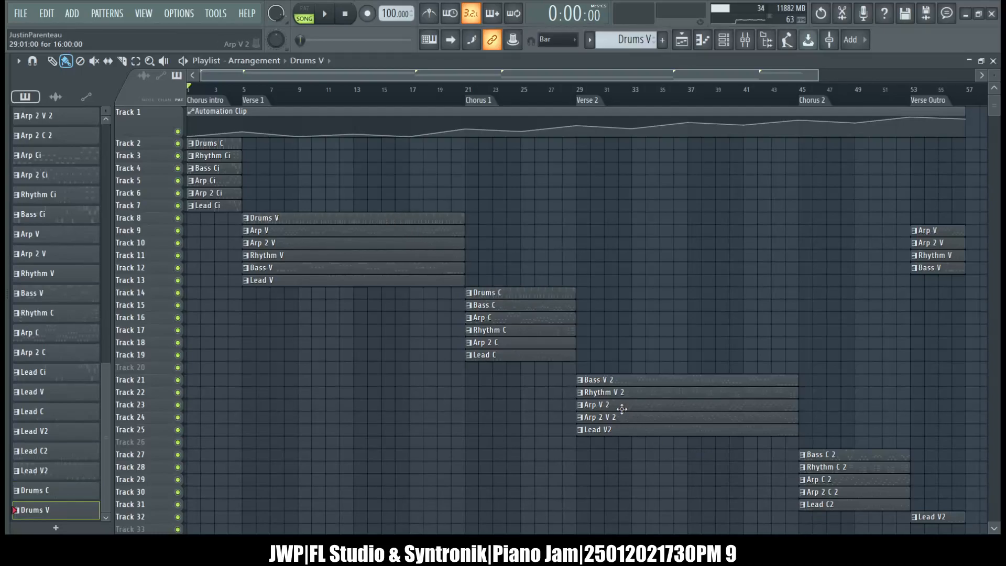
pyautogui.click(586, 370)
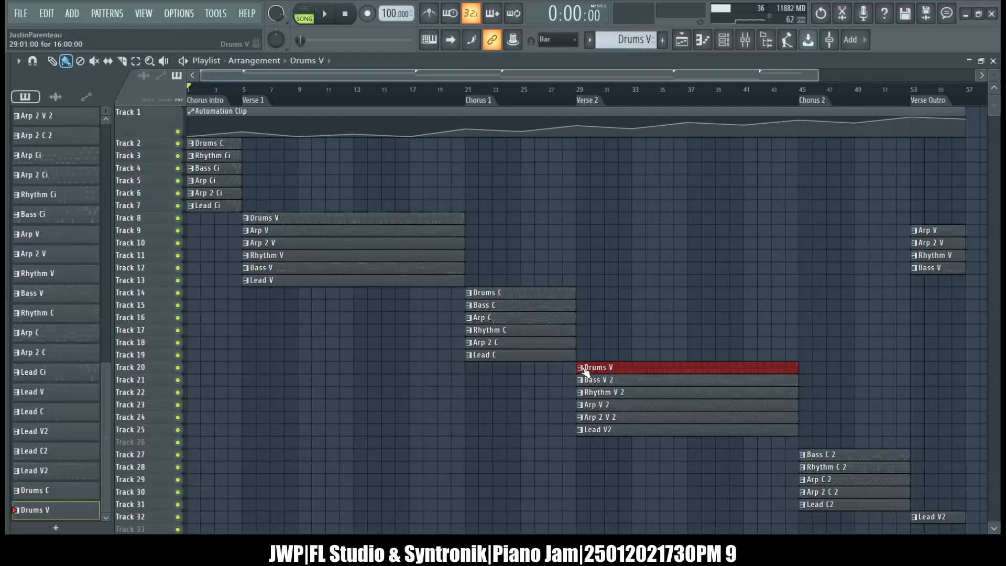
pyautogui.click(499, 292)
pyautogui.click(806, 444)
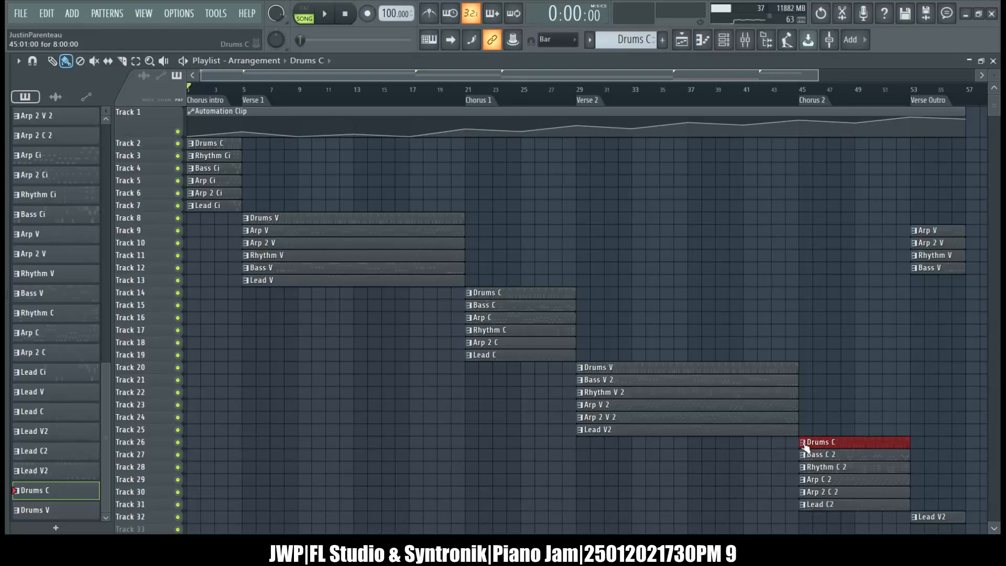
# Add a Drums V clip on Track 8 at the Verse Outro and shorten it to end at bar 57.
pyautogui.click(743, 370)
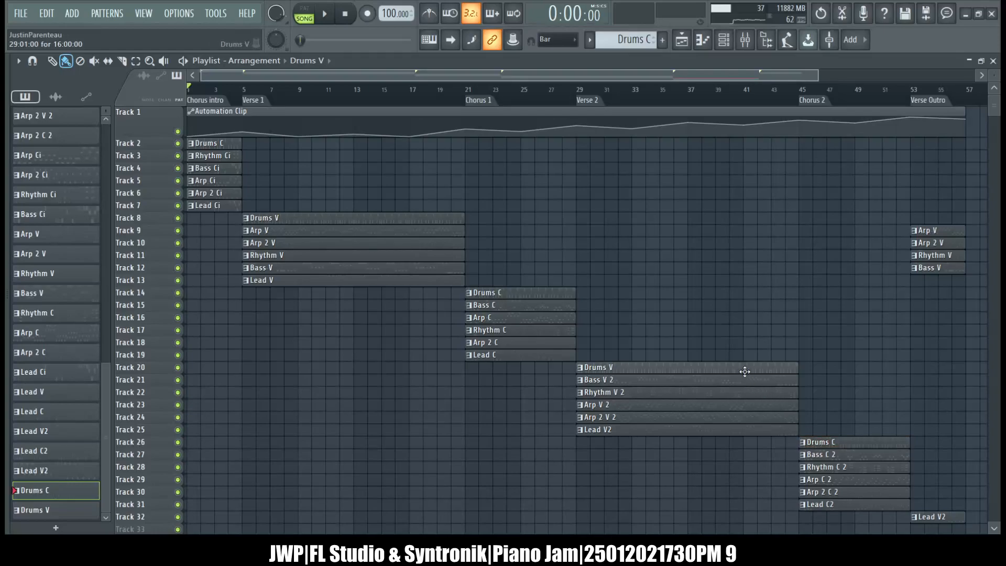
pyautogui.click(927, 219)
pyautogui.moveTo(933, 223); pyautogui.dragTo(470, 214)
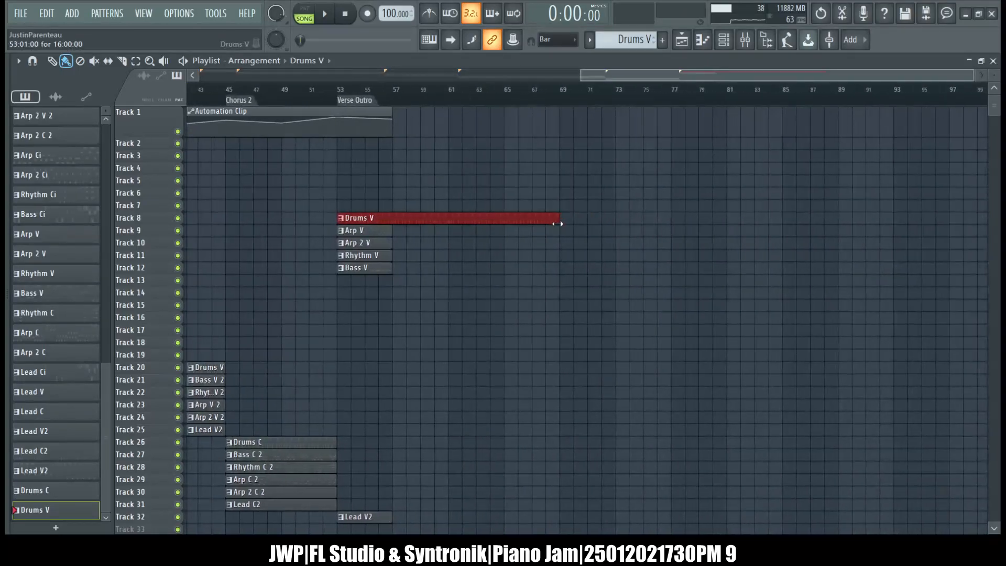
pyautogui.moveTo(558, 222); pyautogui.dragTo(389, 240)
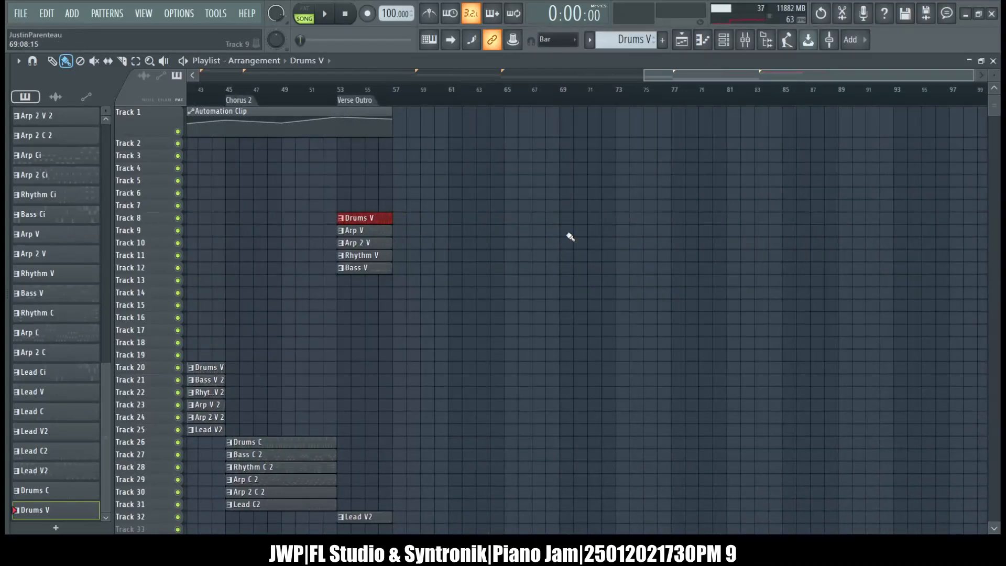
pyautogui.hscroll(-5, 568, 233)
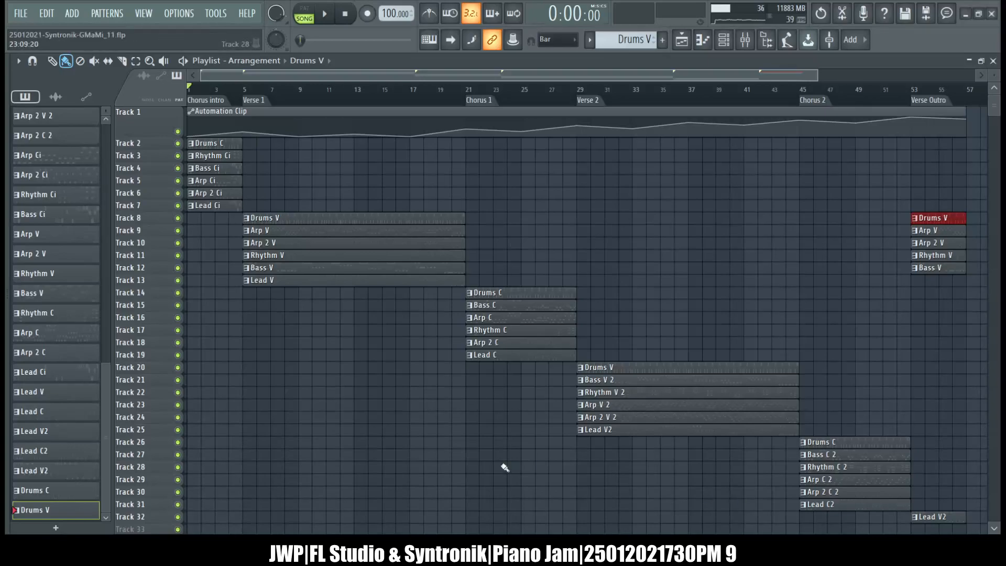
# Select the Verse 1 time range and clear the selection again.
pyautogui.press('alt+KP_Multiply')
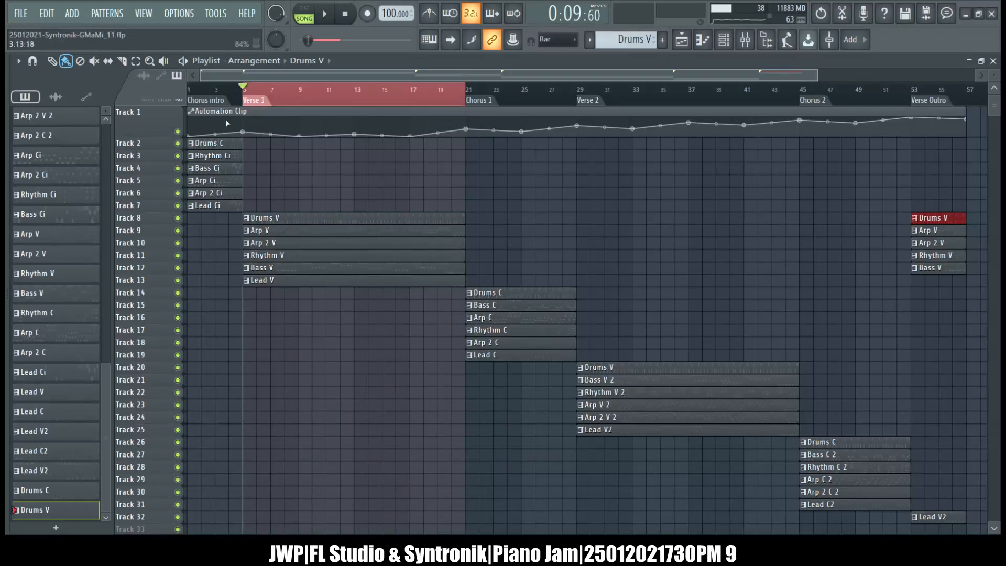
pyautogui.hotkey('ctrl', 'd')
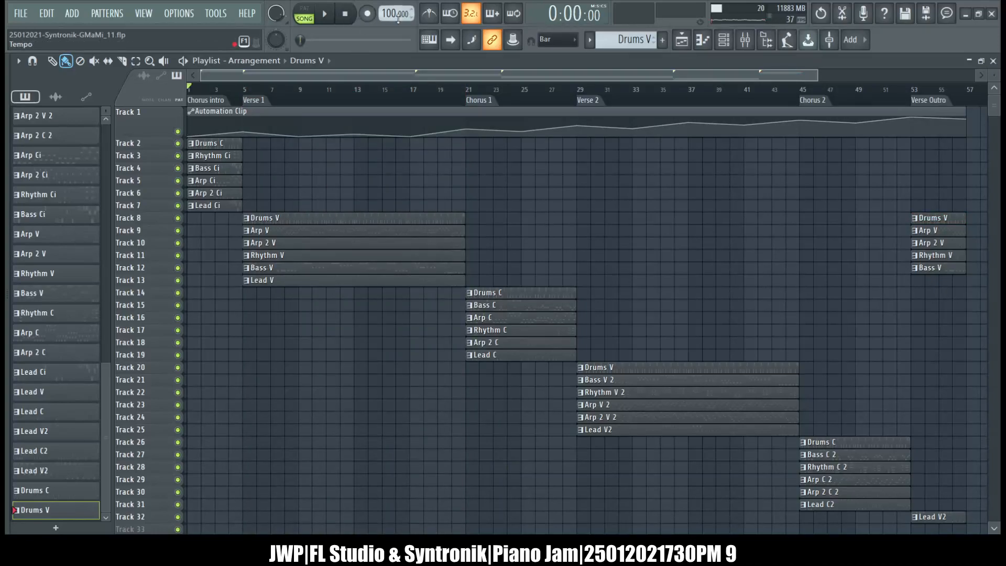
# Examine the MODO DRUM channel's miscellaneous and plugin settings and its drum mixer, and return to the playlist.
pyautogui.click(723, 42)
pyautogui.click(659, 287)
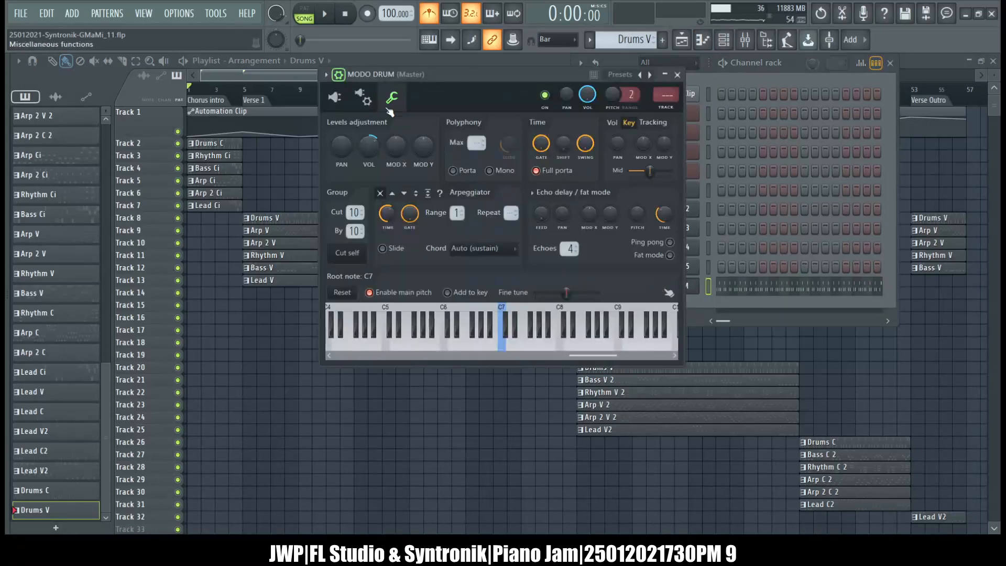
pyautogui.click(360, 96)
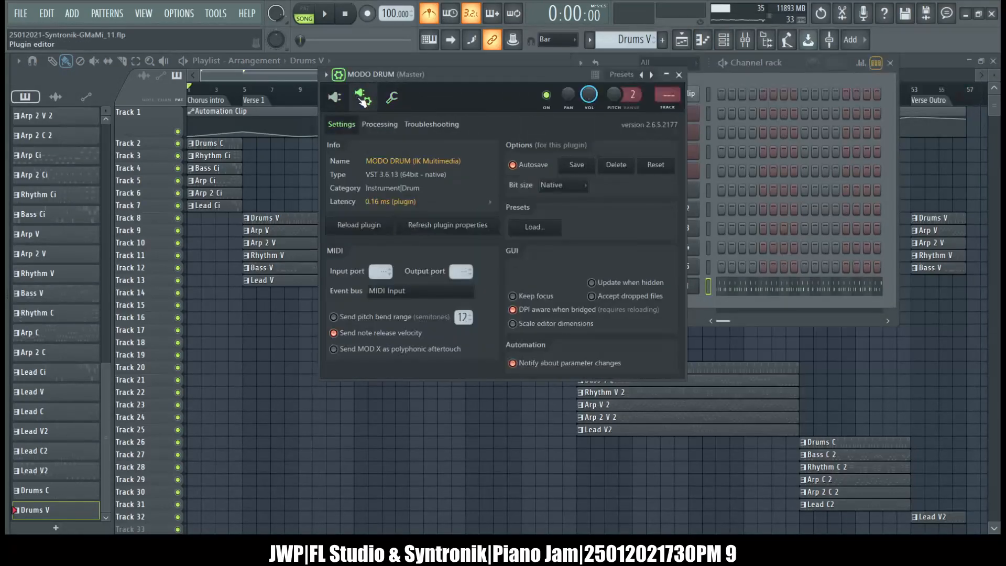
pyautogui.click(355, 100)
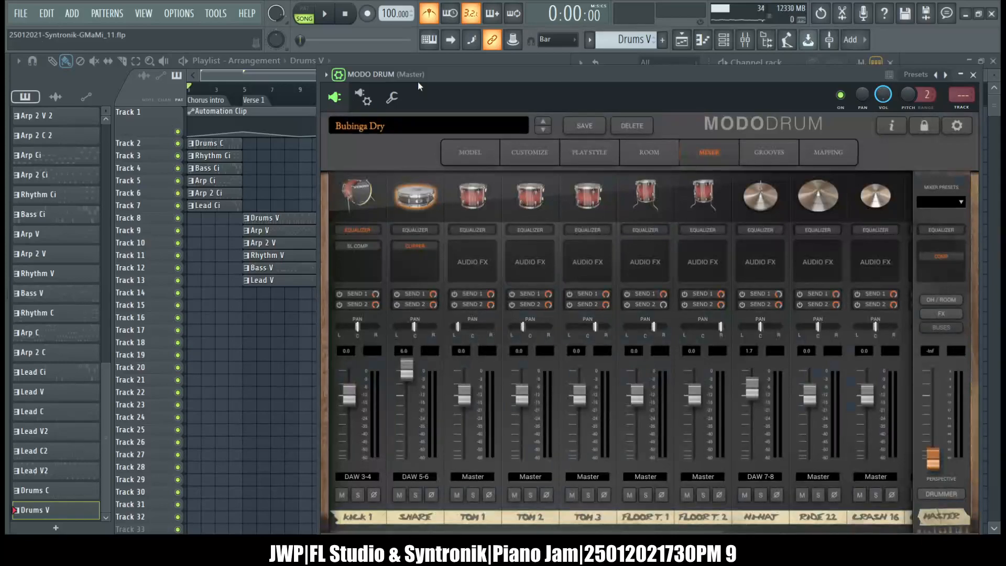
pyautogui.click(340, 75)
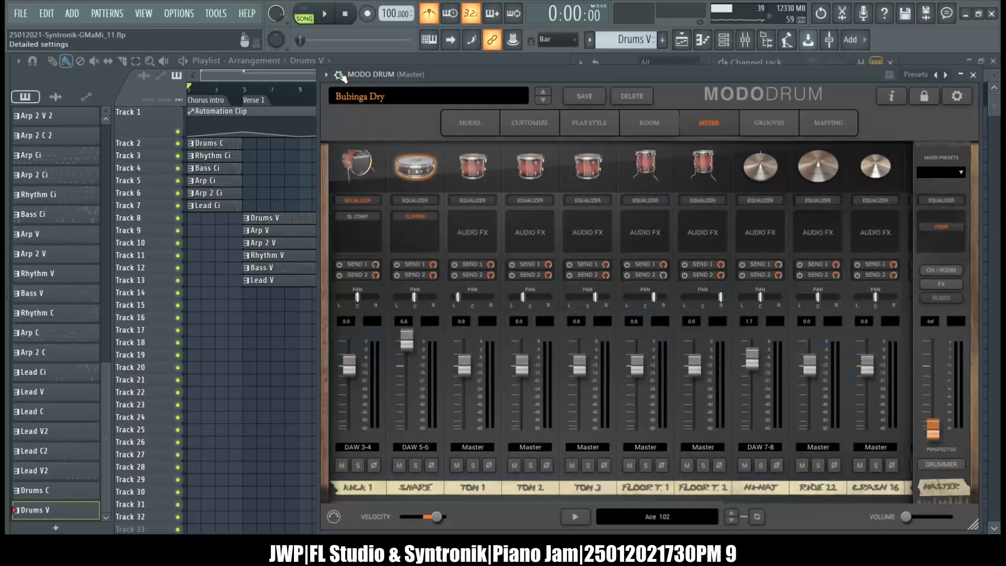
pyautogui.click(362, 56)
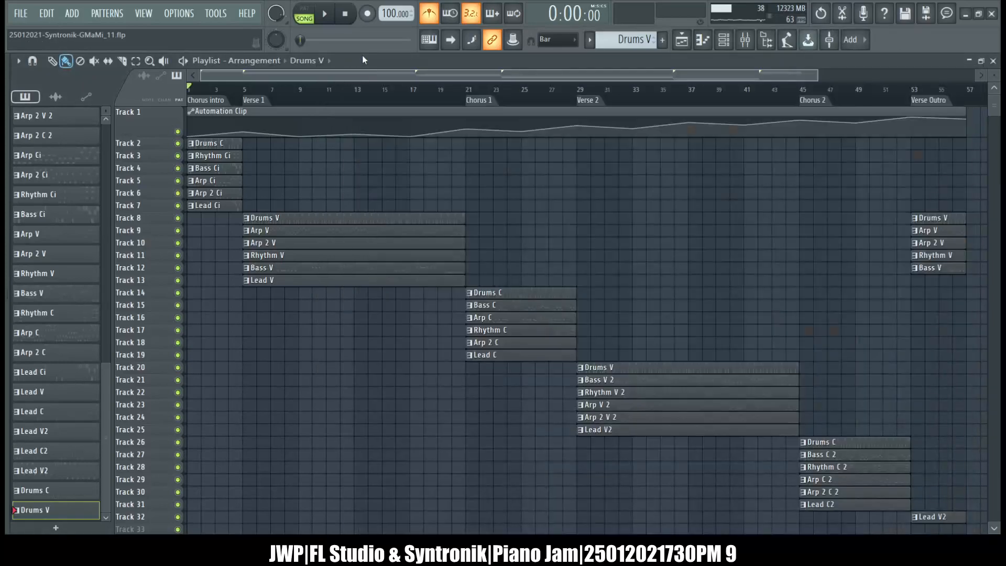
# Play the song with the mixer showing, lower the velocity slider in MODO DRUM and close the plugin.
pyautogui.click(328, 16)
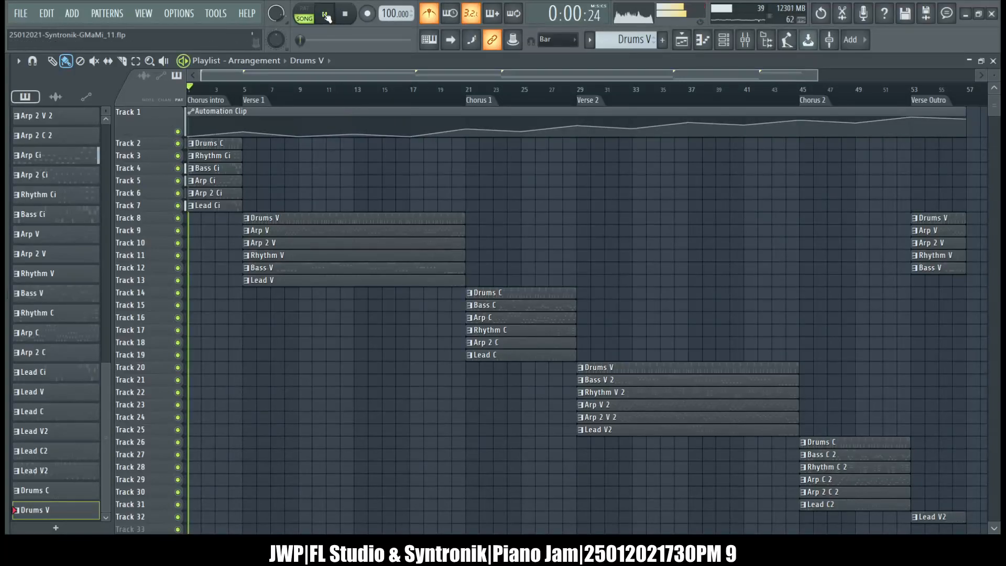
pyautogui.click(744, 41)
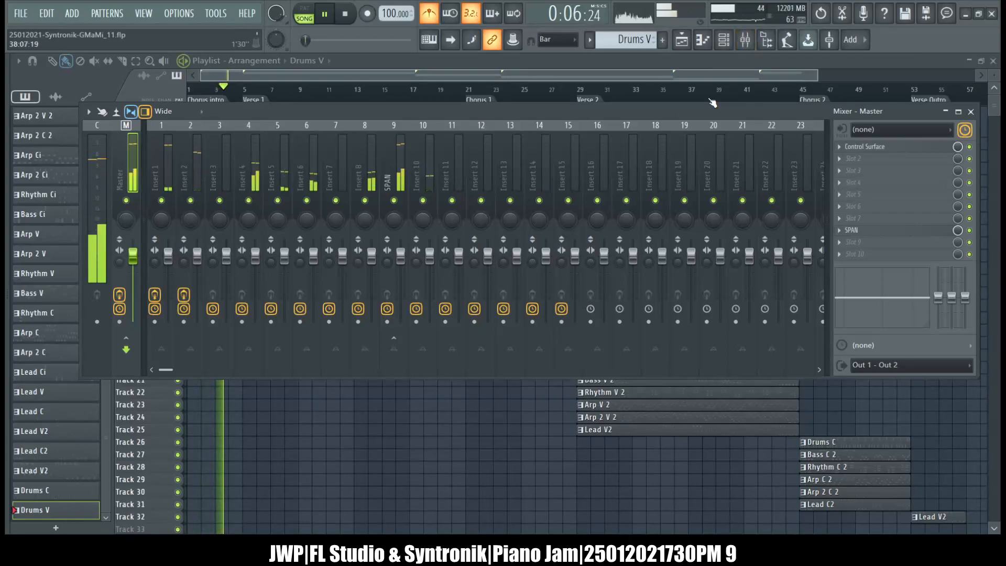
pyautogui.click(724, 40)
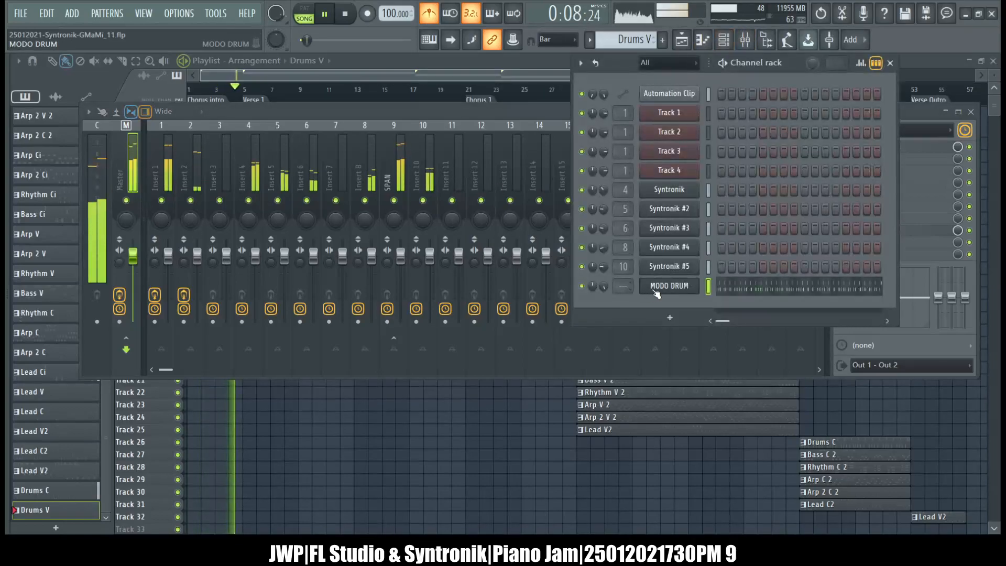
pyautogui.click(652, 287)
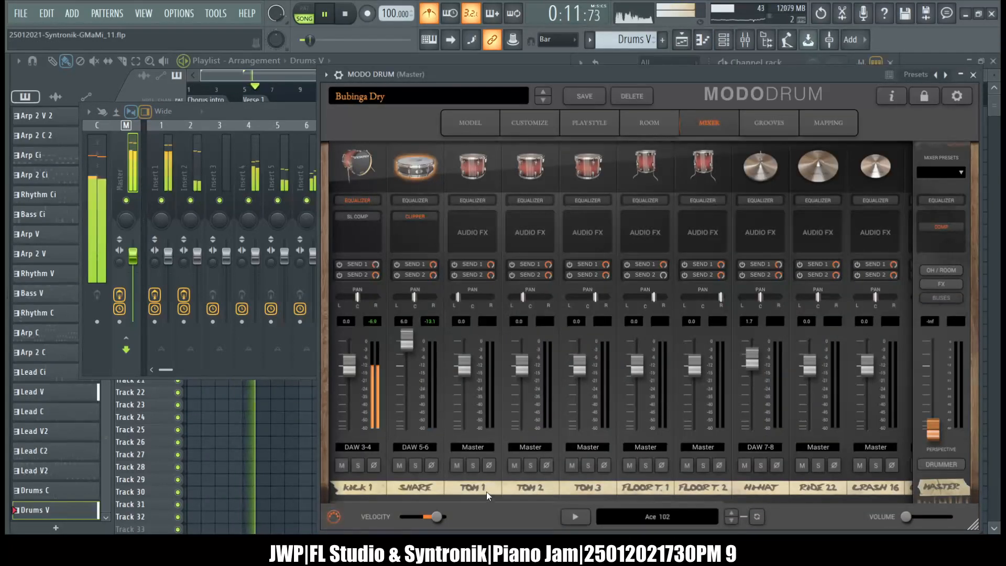
pyautogui.moveTo(436, 517); pyautogui.dragTo(423, 516)
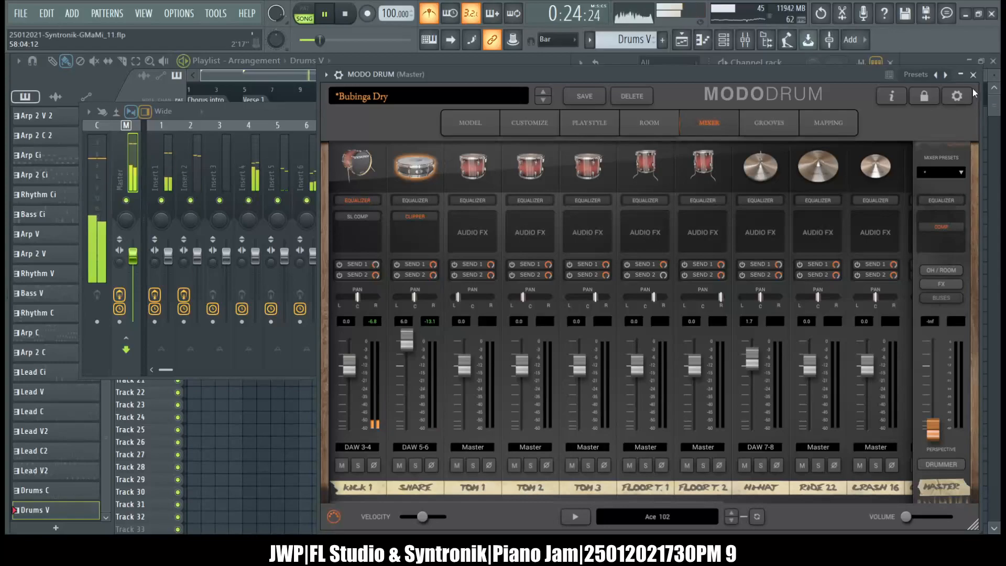
pyautogui.click(974, 74)
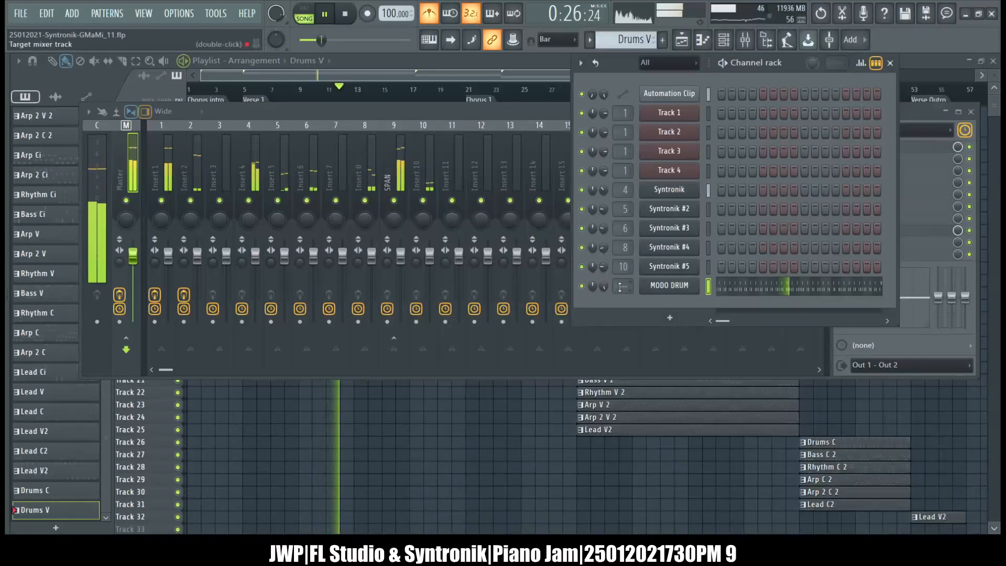
# Examine MODO DRUM's Settings, Processing, Troubleshooting and miscellaneous channel options while the song plays, and close the plugin window.
pyautogui.click(669, 285)
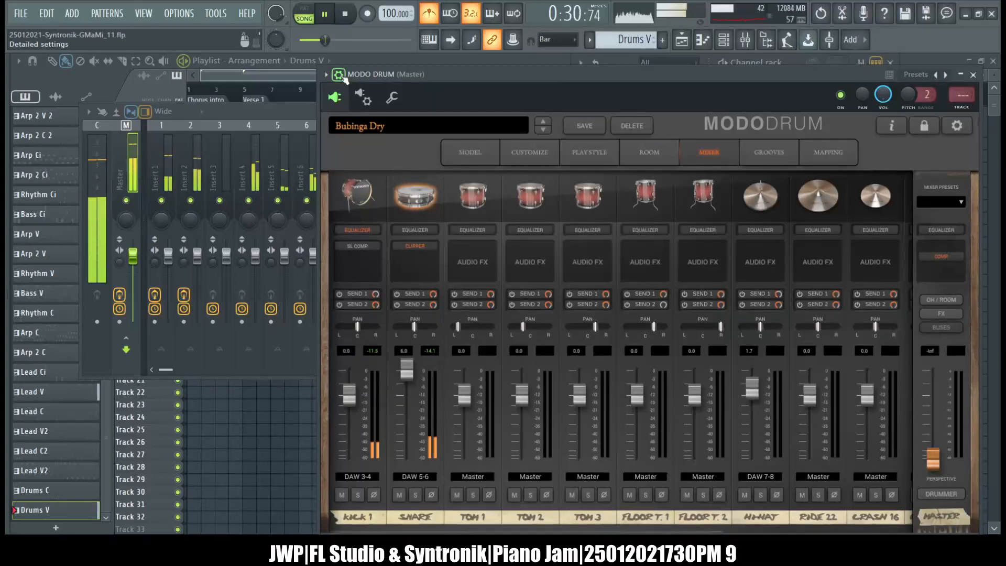
pyautogui.click(340, 76)
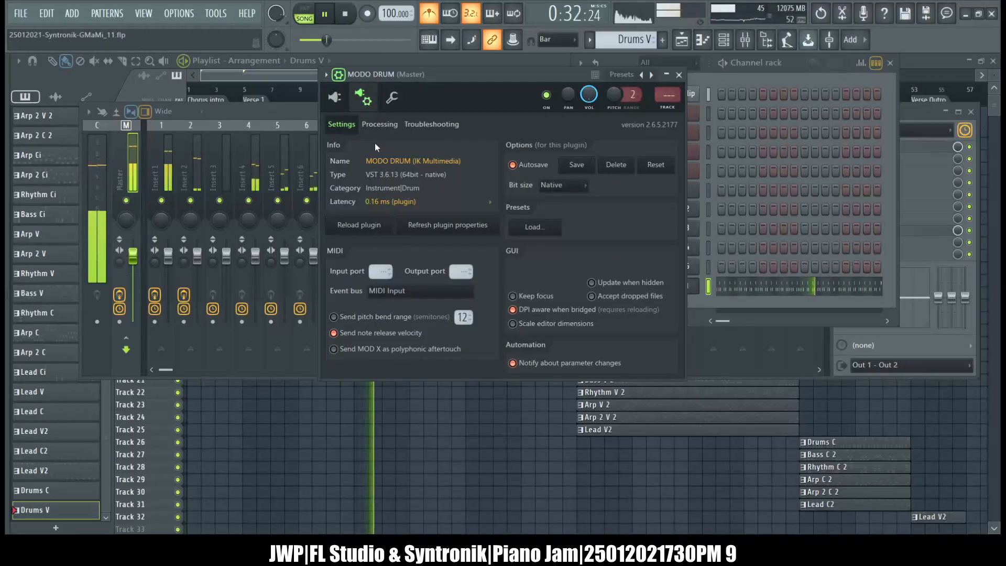
pyautogui.click(379, 124)
pyautogui.click(428, 124)
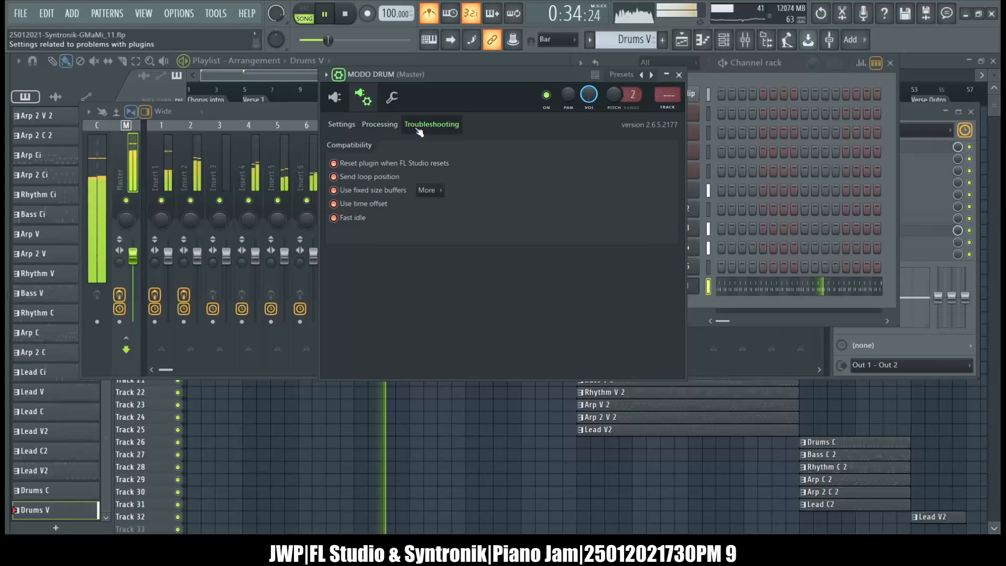
pyautogui.click(353, 125)
pyautogui.click(392, 97)
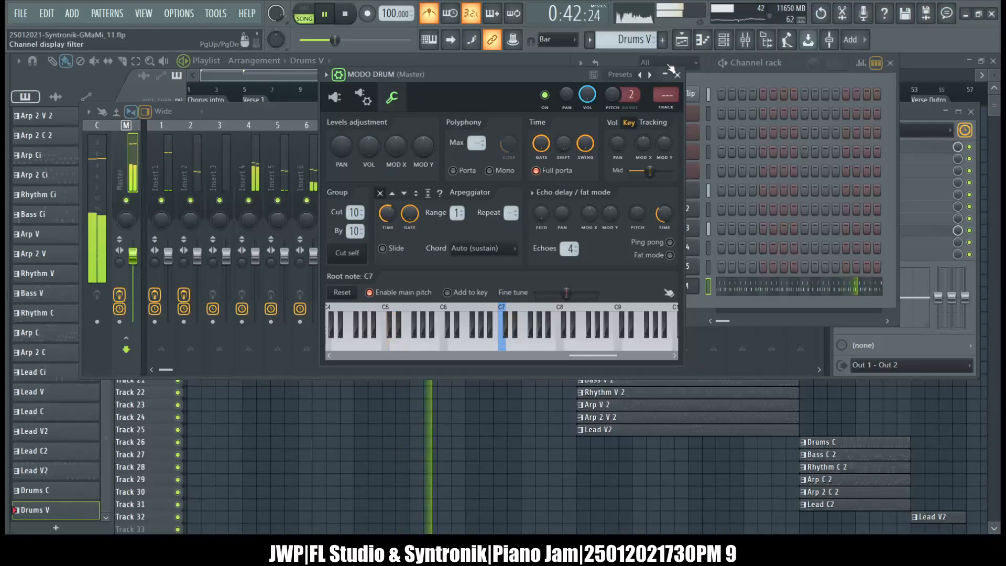
pyautogui.click(676, 74)
# Select Insert 4 in the mixer to check its level and routing, and bring the channel rack back in front.
pyautogui.moveTo(450, 168); pyautogui.dragTo(231, 165)
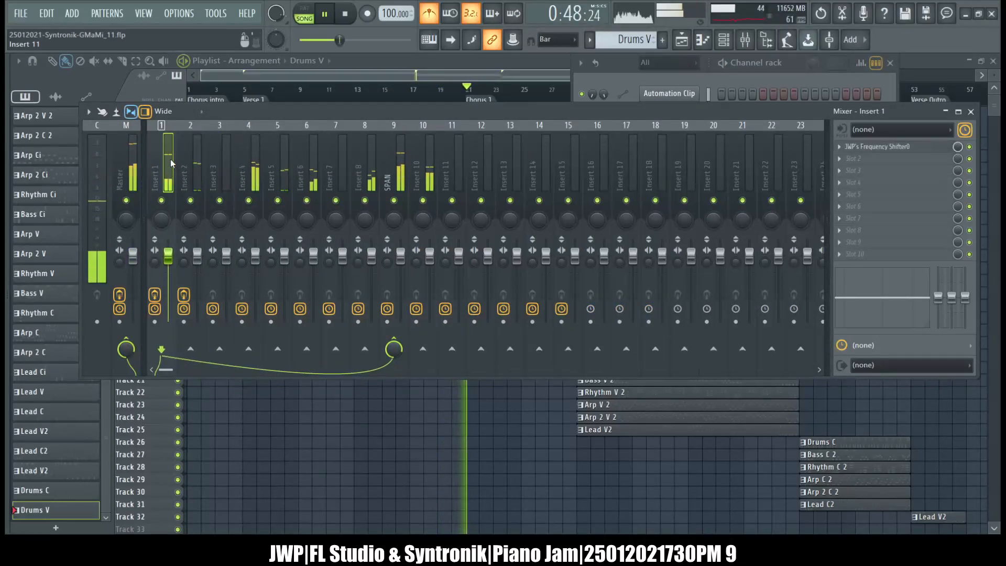
pyautogui.click(247, 169)
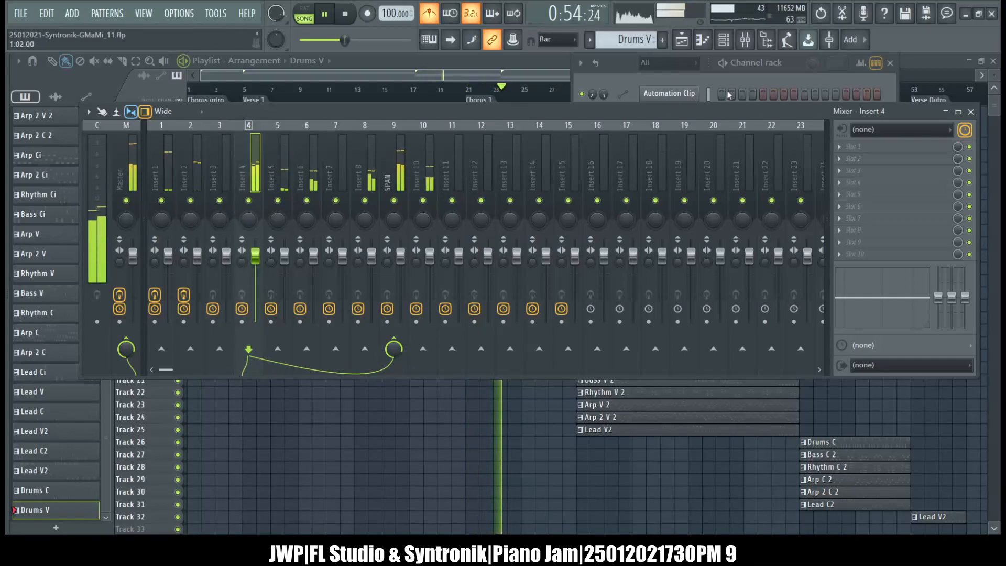
pyautogui.click(630, 76)
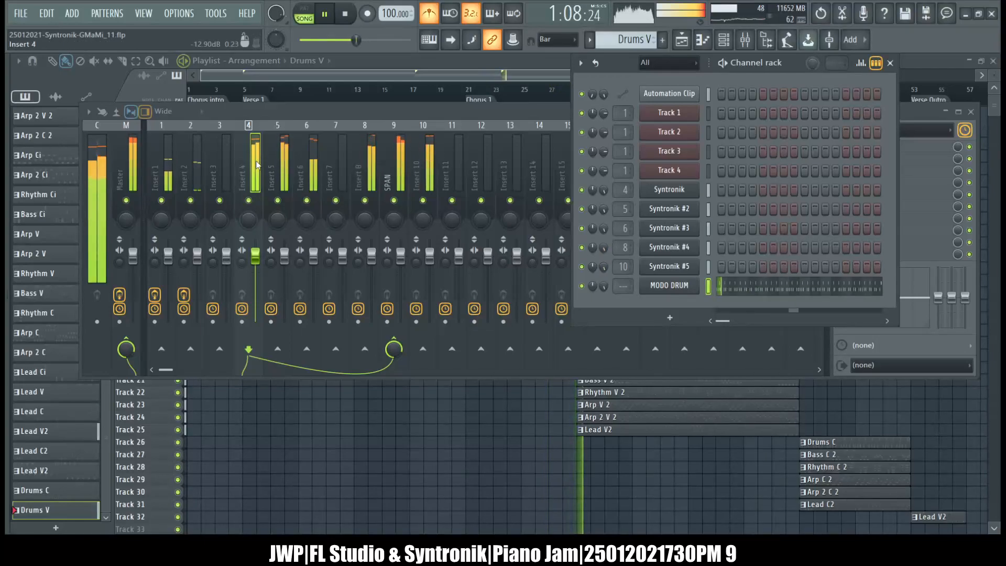
# Raise the volume level adjustment of the MODO DRUM channel and select Insert 1 in the mixer.
pyautogui.click(669, 285)
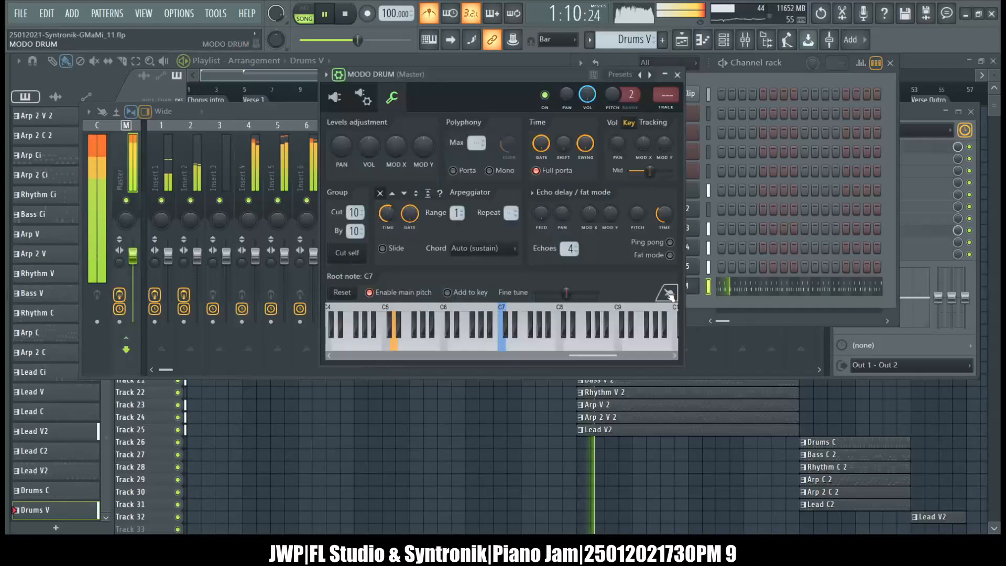
pyautogui.moveTo(365, 148); pyautogui.dragTo(365, 140)
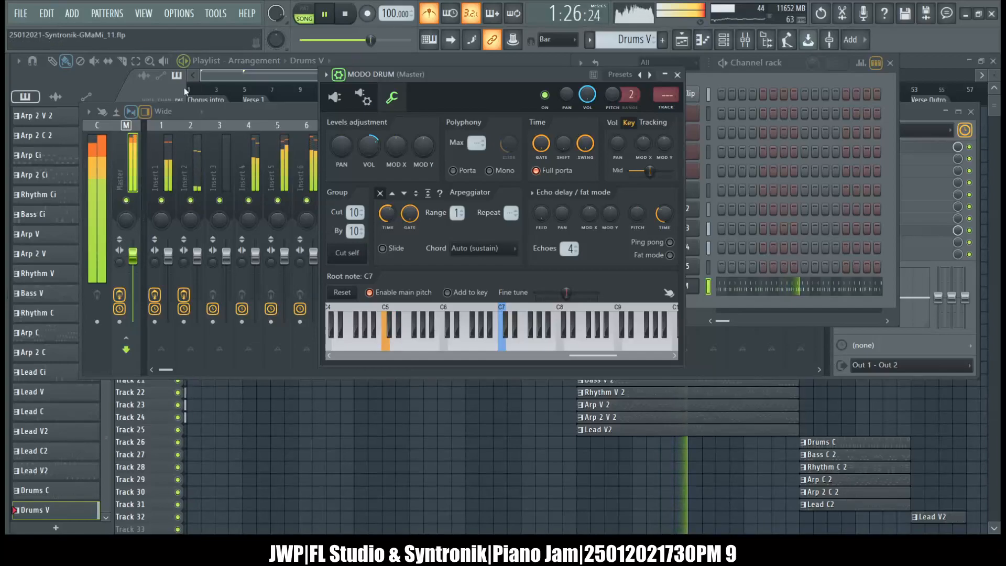
pyautogui.click(170, 162)
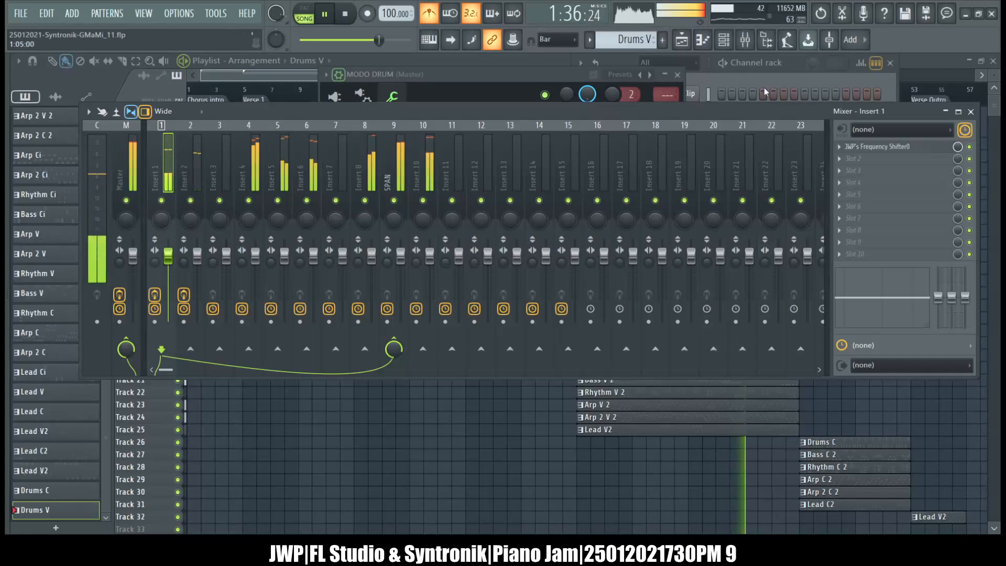
# Solo Insert 1 in the mixer and raise the MODO DRUM channel's volume level adjustment slightly while the song plays.
pyautogui.click(714, 68)
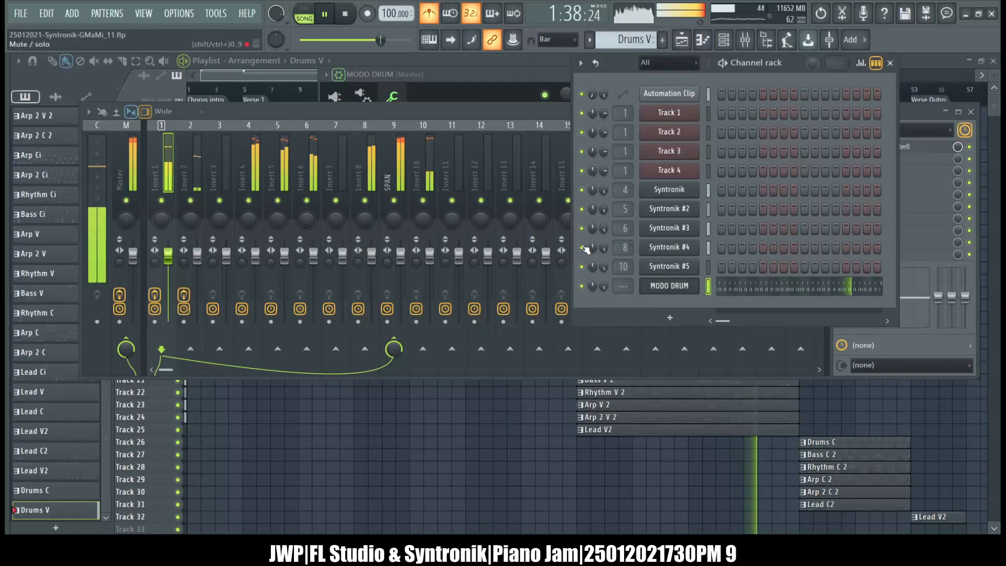
pyautogui.rightClick(169, 200)
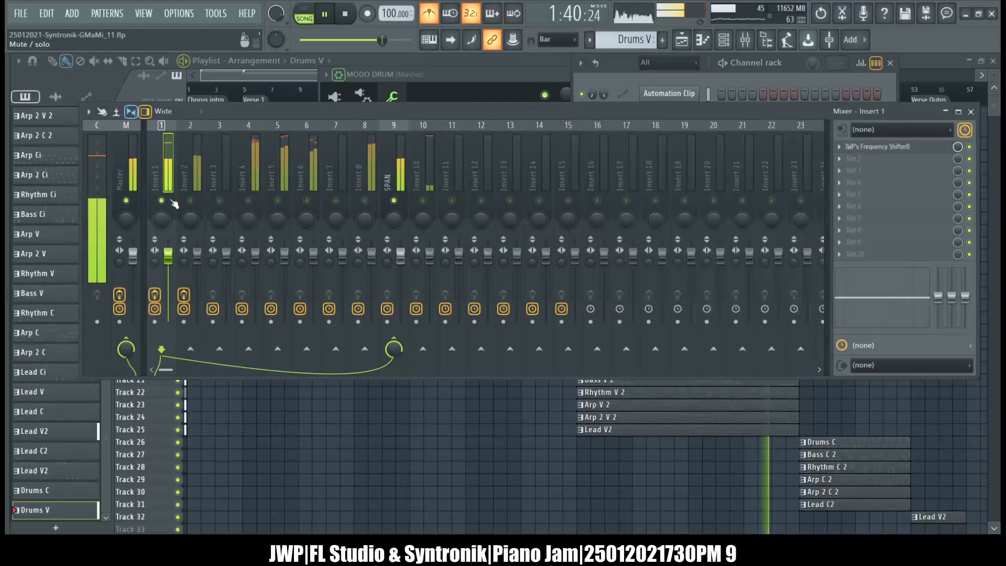
pyautogui.click(653, 81)
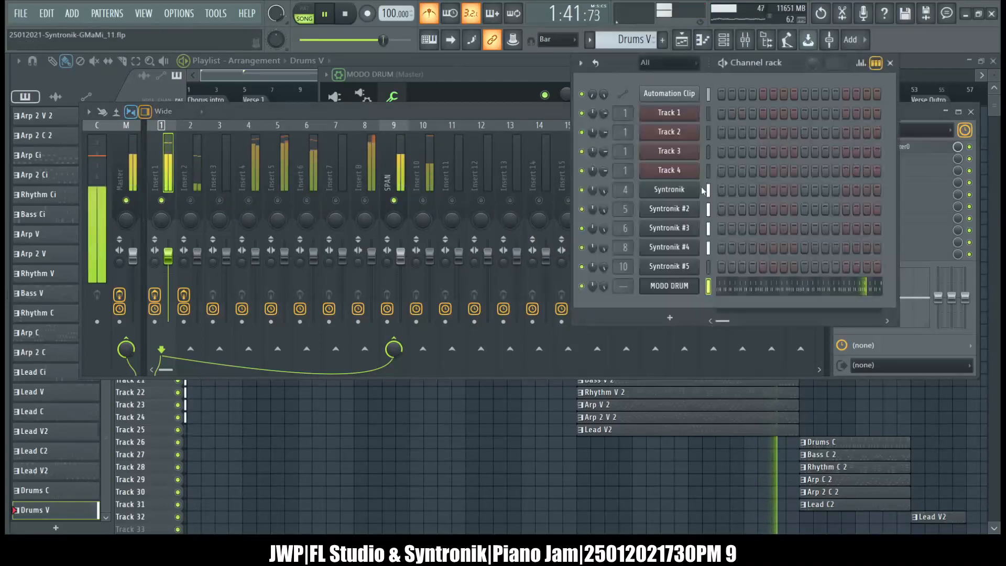
pyautogui.click(667, 287)
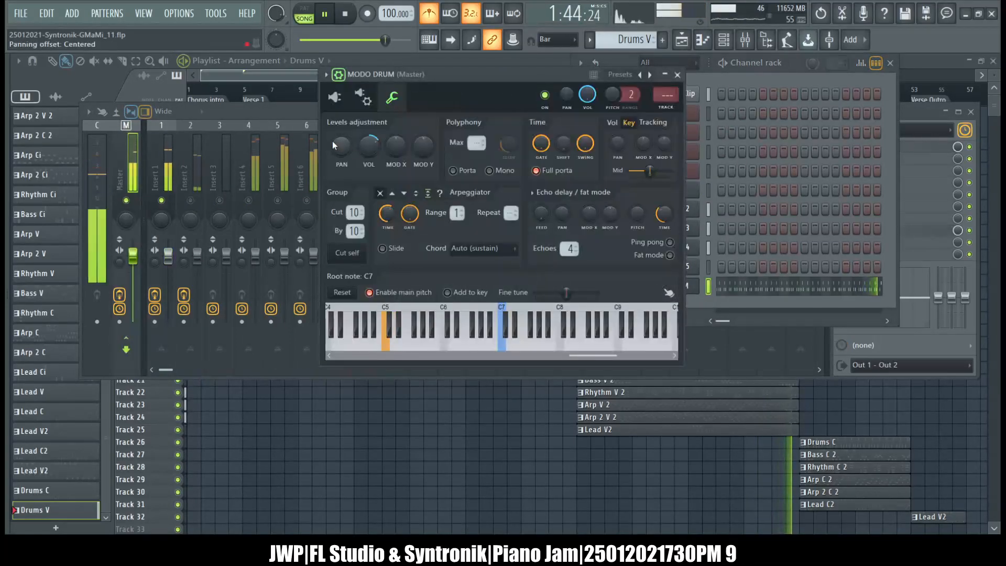
pyautogui.moveTo(369, 145); pyautogui.dragTo(369, 143)
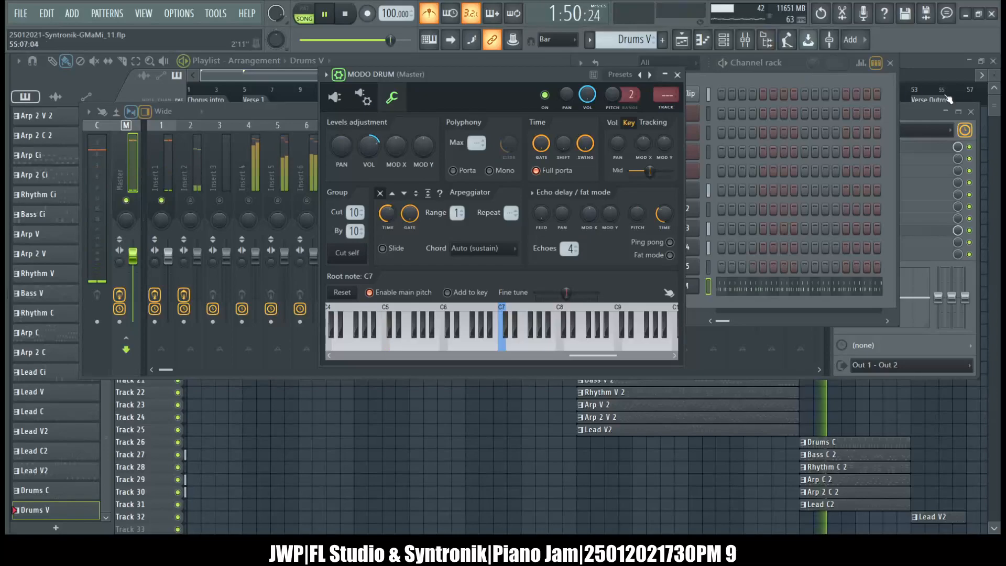
# Clear the open windows, examine the chorus intro's Drums C notes and velocities in the piano roll, and close it.
pyautogui.press('F12')
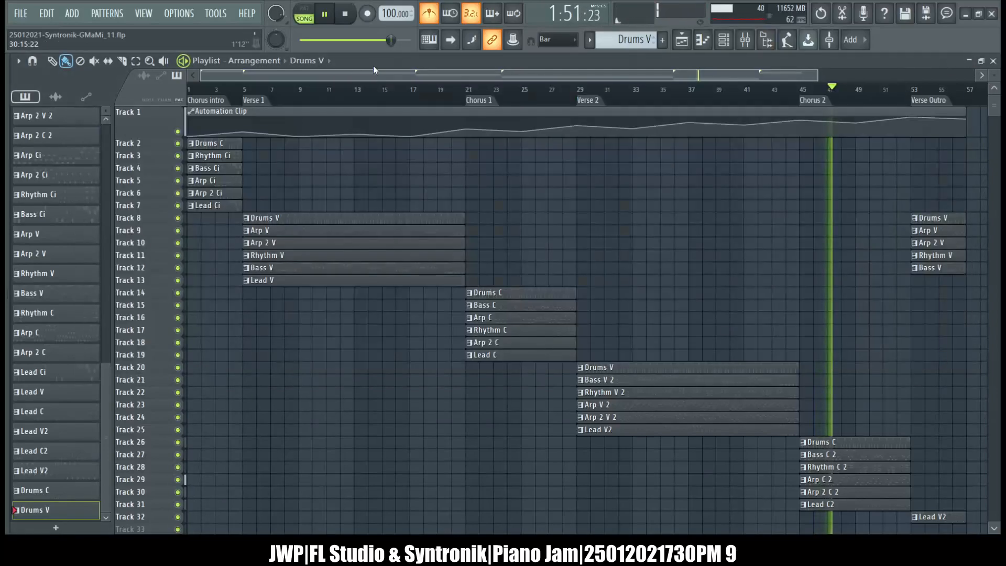
pyautogui.doubleClick(219, 144)
pyautogui.hscroll(-5, 381, 229)
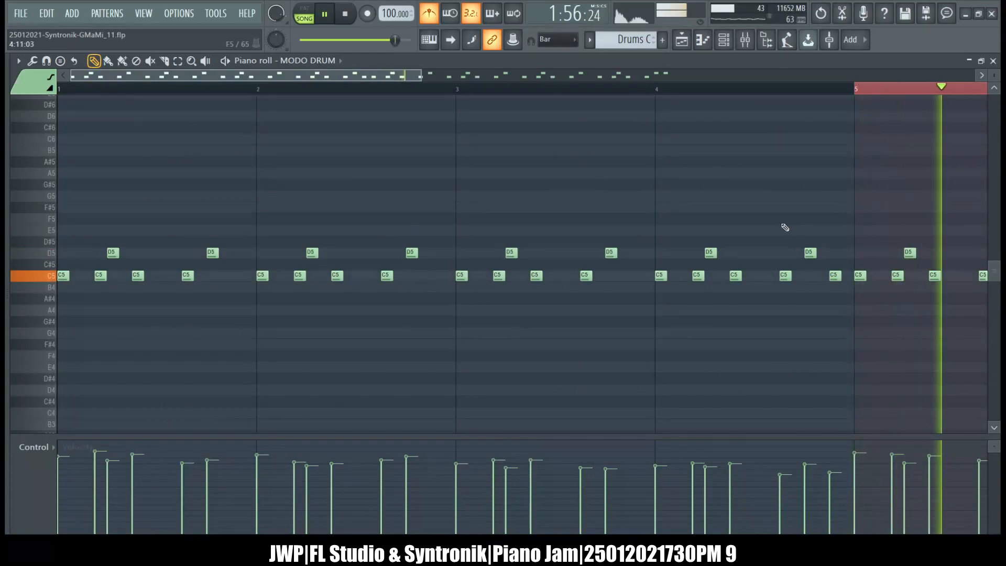
pyautogui.click(993, 60)
# Open the MODO DRUM plugin, reposition its window, hide the wrapper's channel options and show the kit models.
pyautogui.click(669, 288)
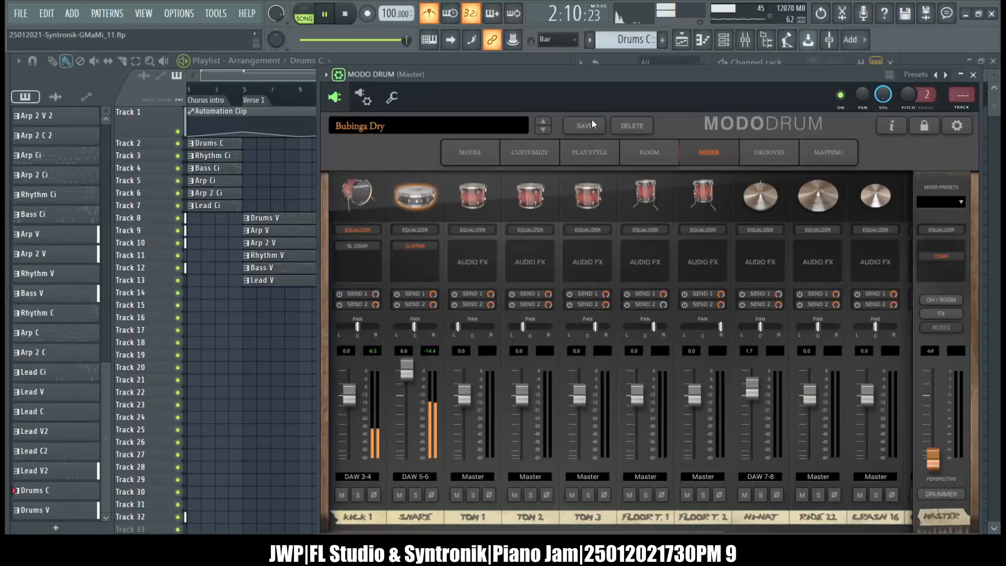
pyautogui.moveTo(718, 80); pyautogui.dragTo(681, 60)
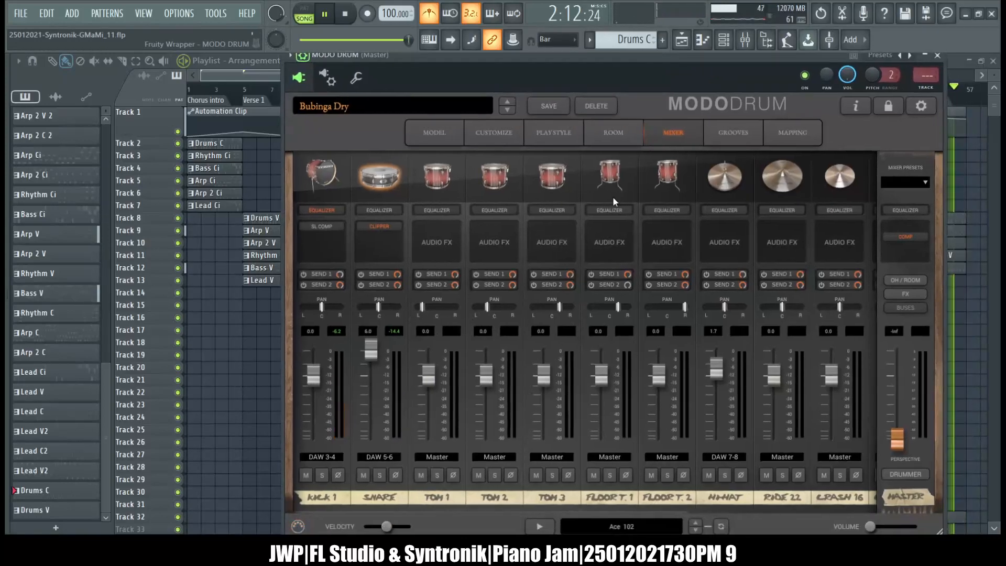
pyautogui.click(303, 56)
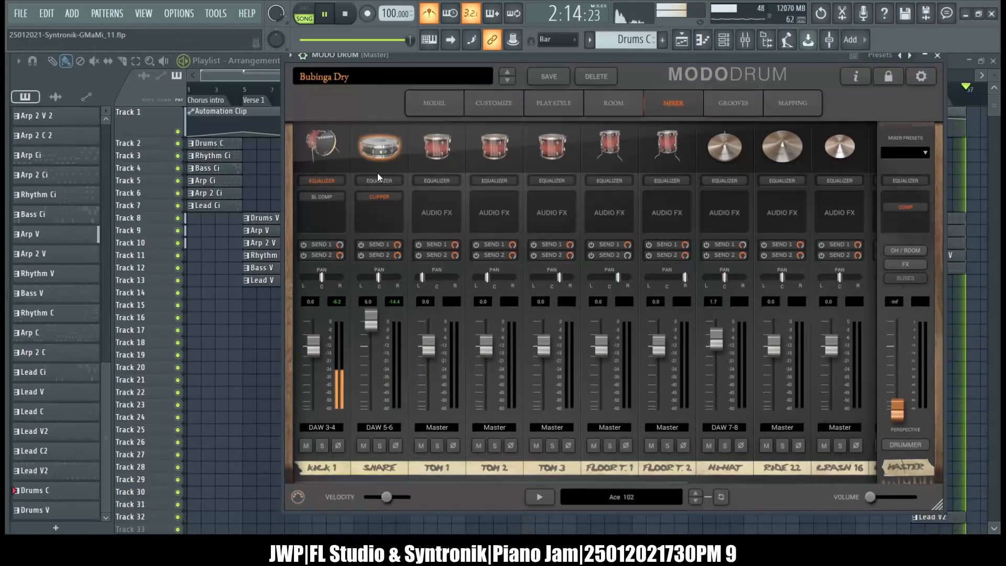
pyautogui.click(438, 104)
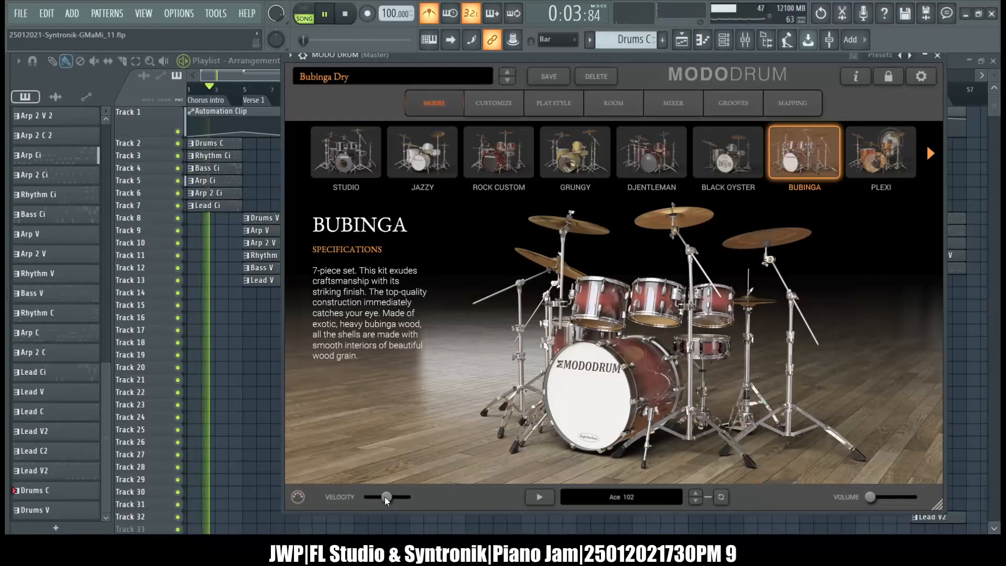
# Stop playback and raise MODO DRUM's velocity slider to slightly above its centre, checking the plugin's drum mixer.
pyautogui.moveTo(388, 498); pyautogui.dragTo(398, 502)
pyautogui.press('space')
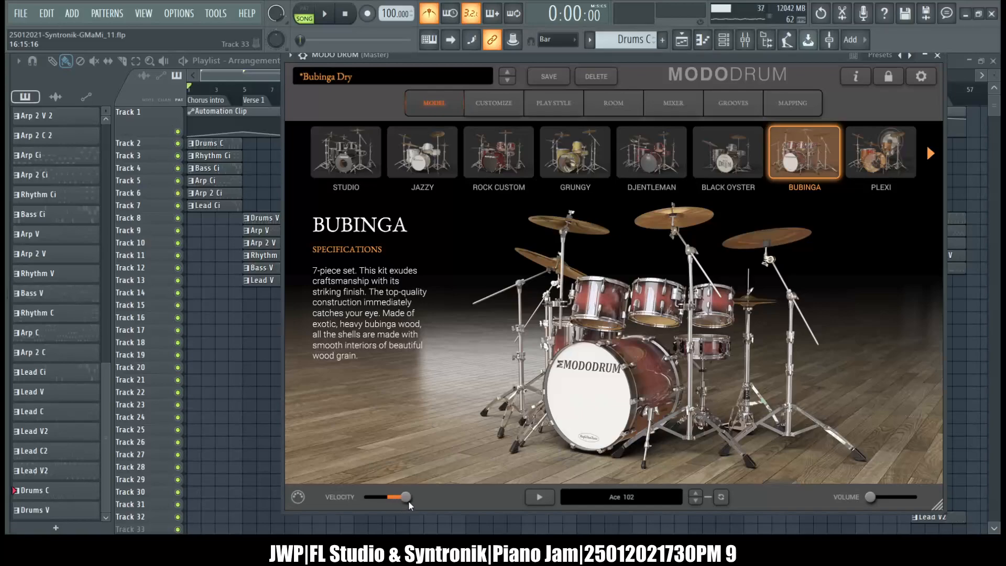
pyautogui.moveTo(413, 500); pyautogui.dragTo(400, 503)
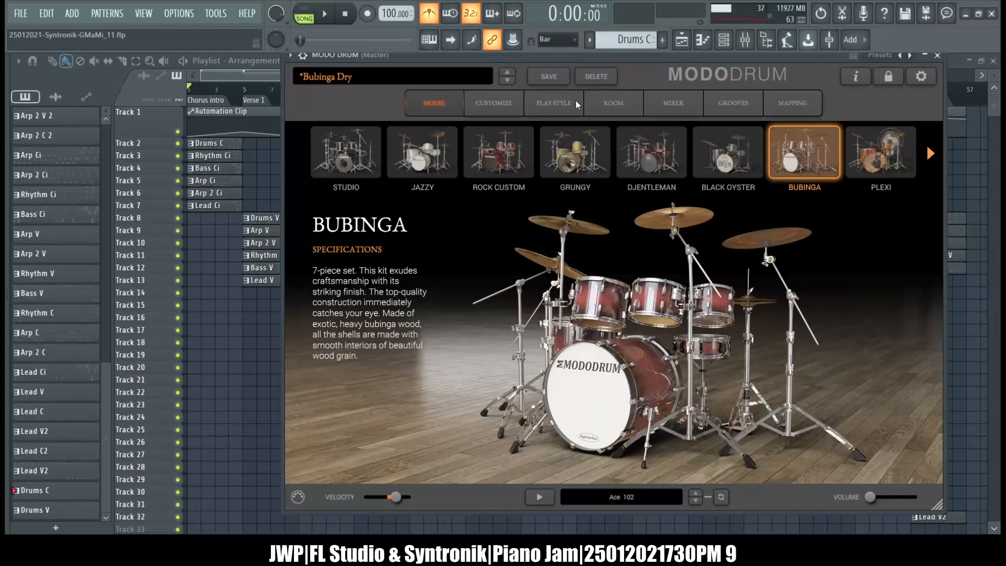
pyautogui.click(661, 107)
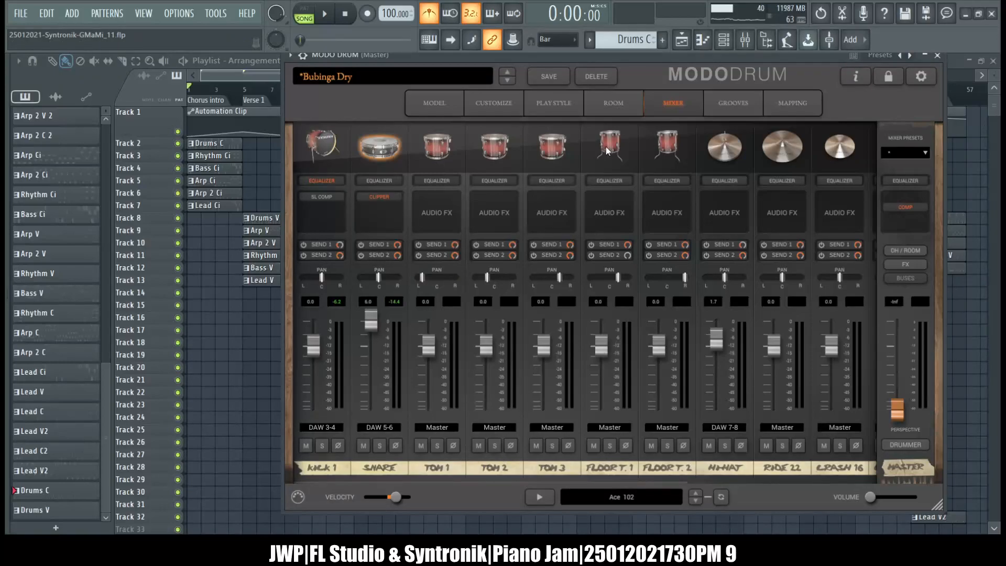
pyautogui.moveTo(397, 495); pyautogui.dragTo(401, 496)
# Examine the snare's note assignments in MODO DRUM's mapping and audition the D1 snare note several times.
pyautogui.click(790, 105)
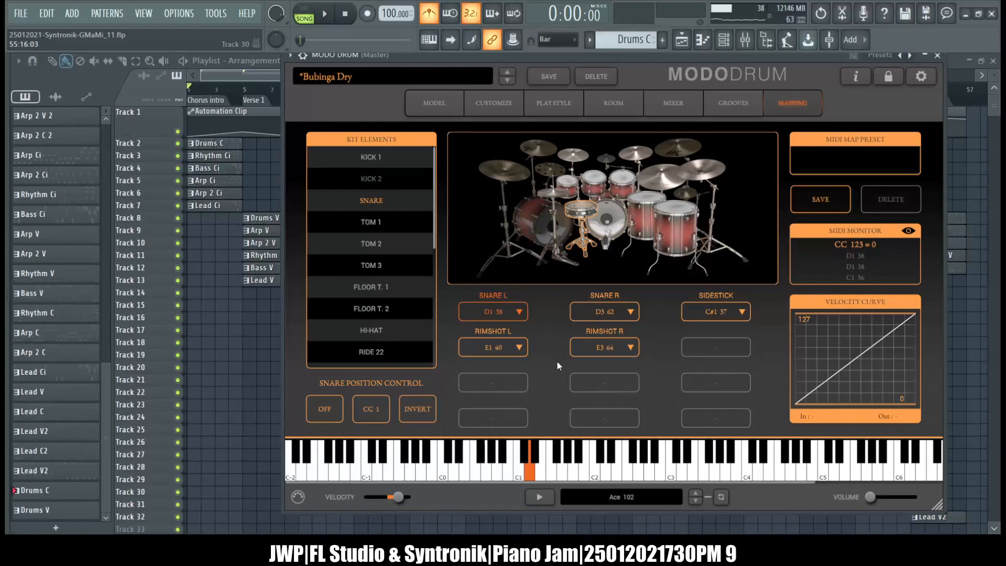
pyautogui.moveTo(626, 346)
pyautogui.moveTo(490, 356)
pyautogui.click(533, 461)
pyautogui.click(530, 474)
pyautogui.click(530, 475)
pyautogui.click(531, 475)
pyautogui.click(530, 474)
# Look through the mapped kit elements from the kicks to the clap, and select the snare on the kit picture.
pyautogui.click(366, 159)
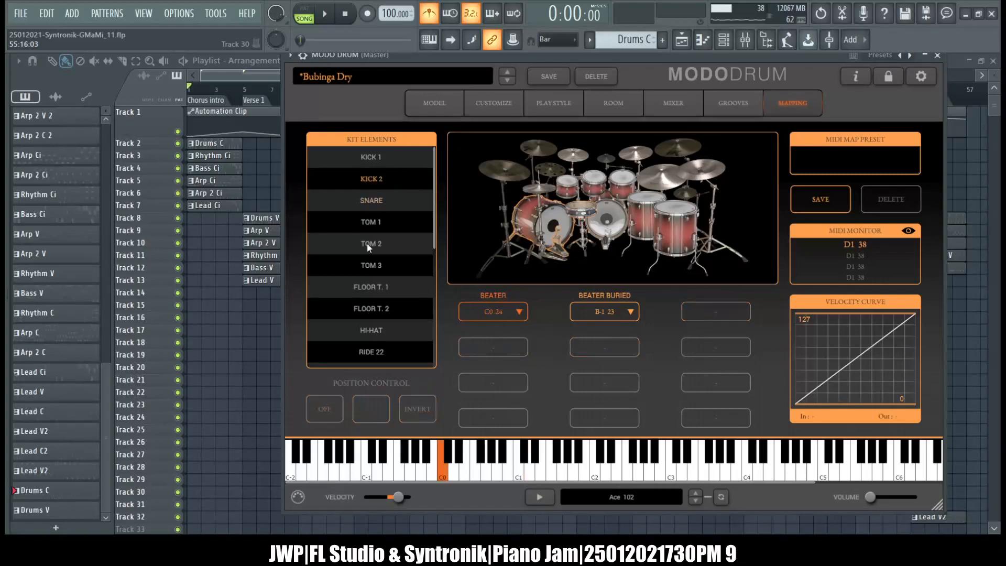
pyautogui.scroll(-5, 375, 305)
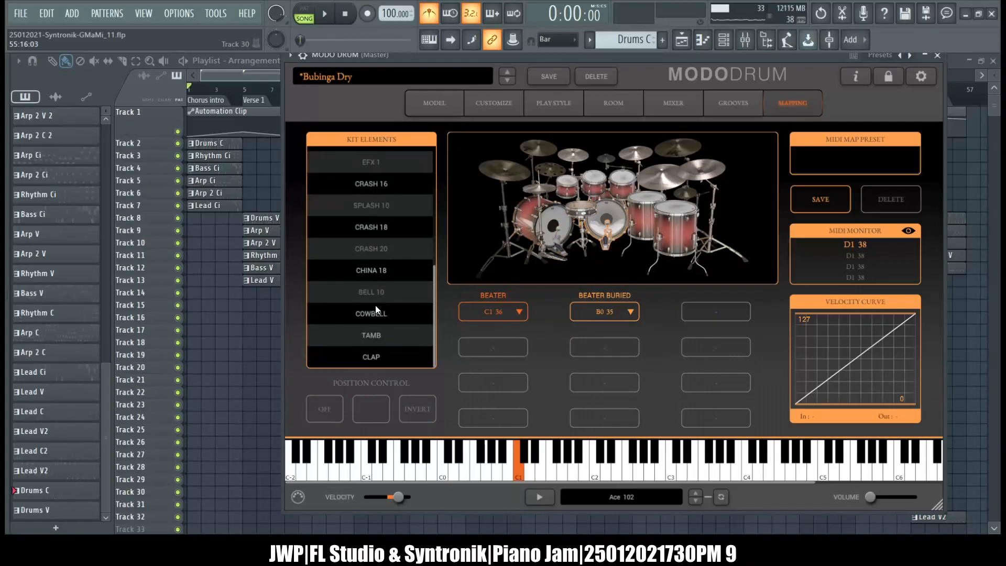
pyautogui.scroll(3, 375, 308)
pyautogui.scroll(6, 375, 309)
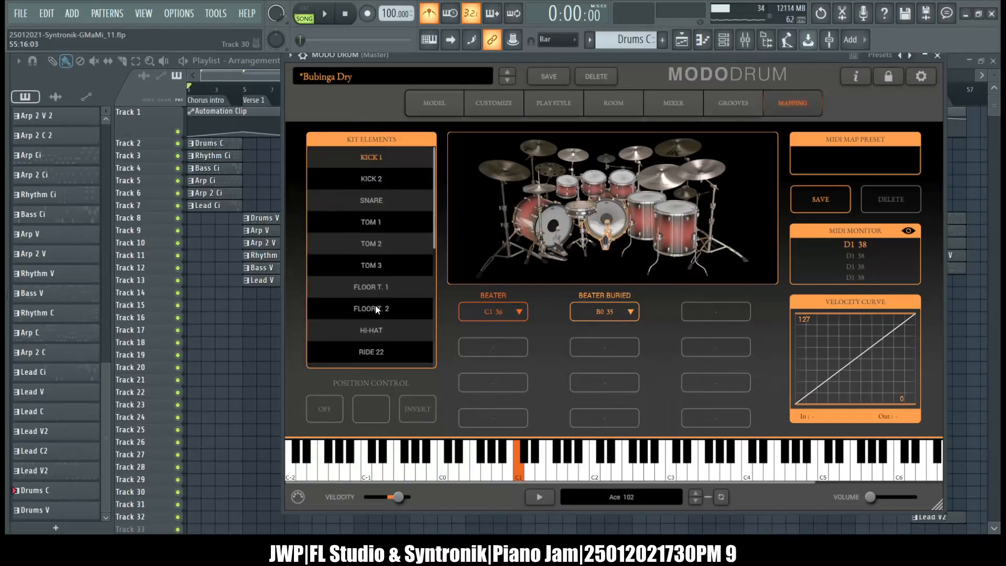
pyautogui.scroll(-6, 375, 308)
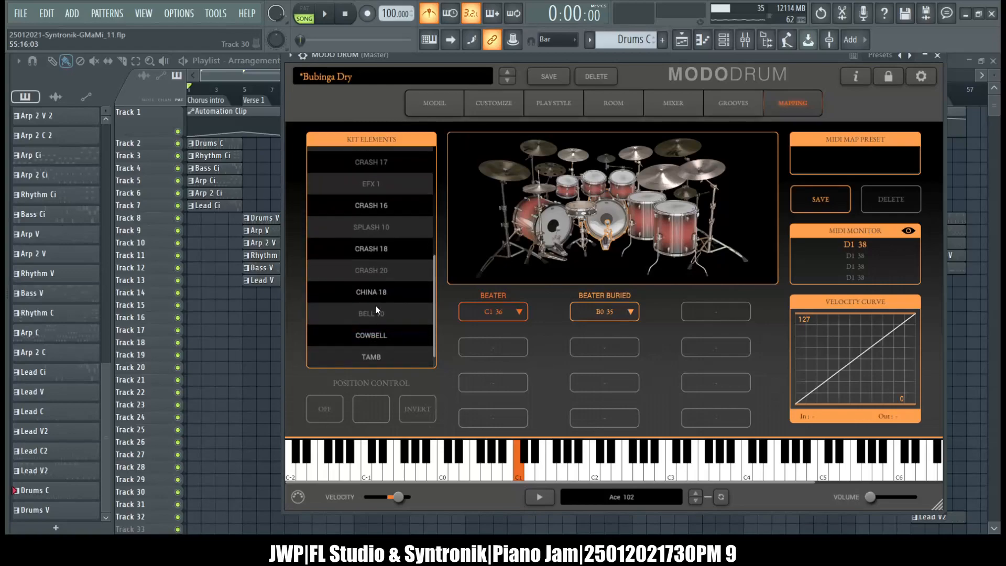
pyautogui.scroll(6, 375, 307)
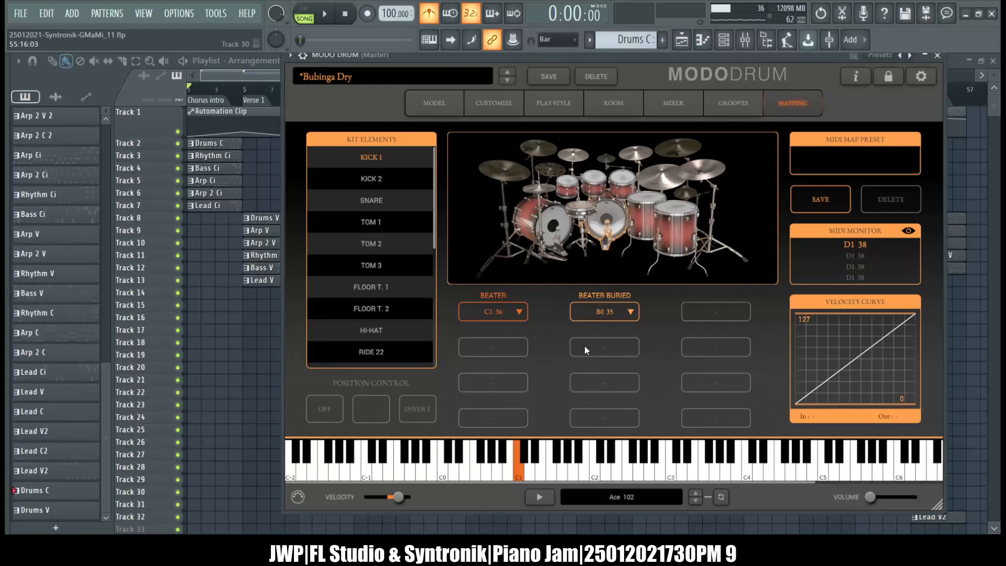
pyautogui.click(587, 212)
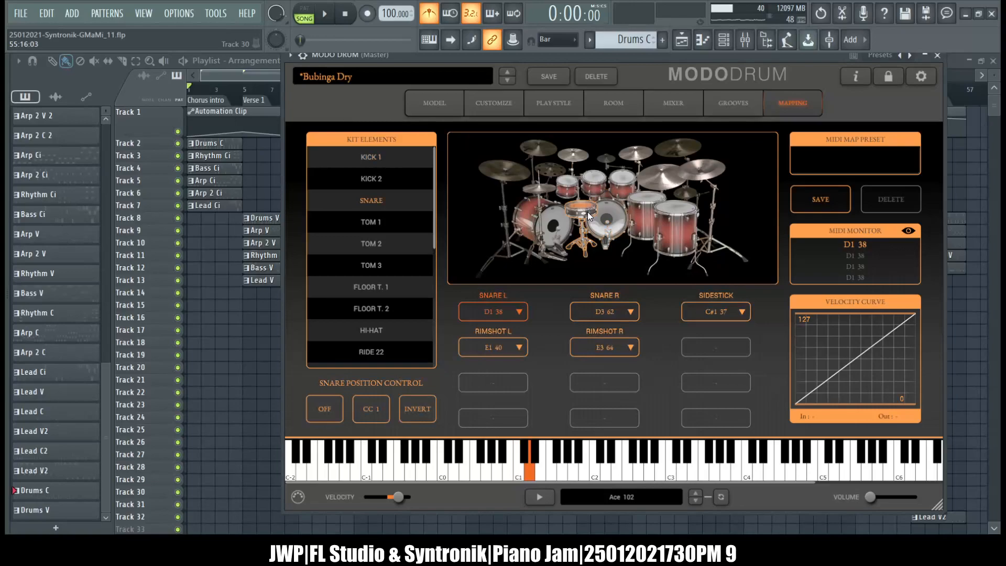
# Examine MODO DRUM's grooves, the snare's left and right play style, and the customize view, ending on the kit models.
pyautogui.click(712, 103)
pyautogui.click(563, 106)
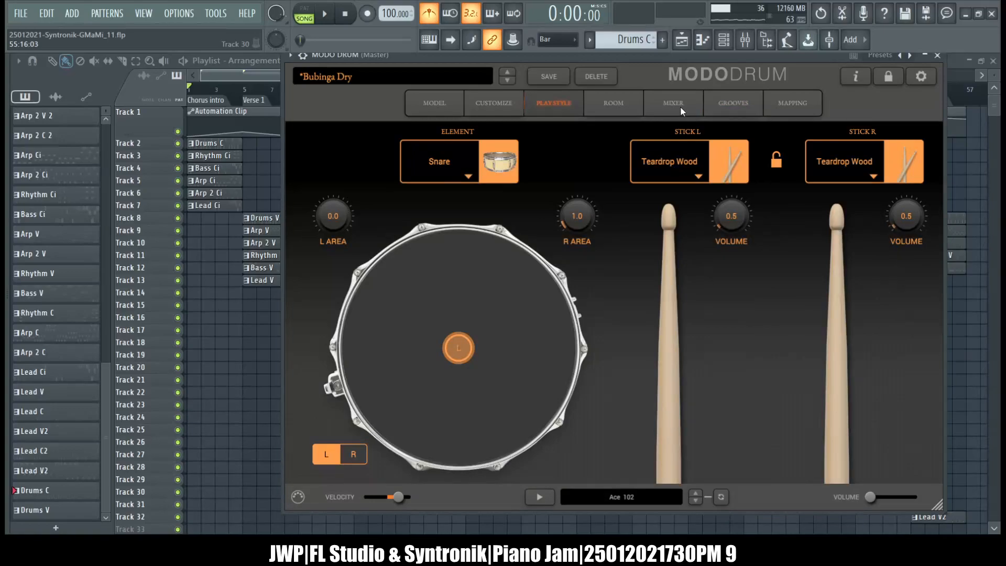
pyautogui.click(352, 454)
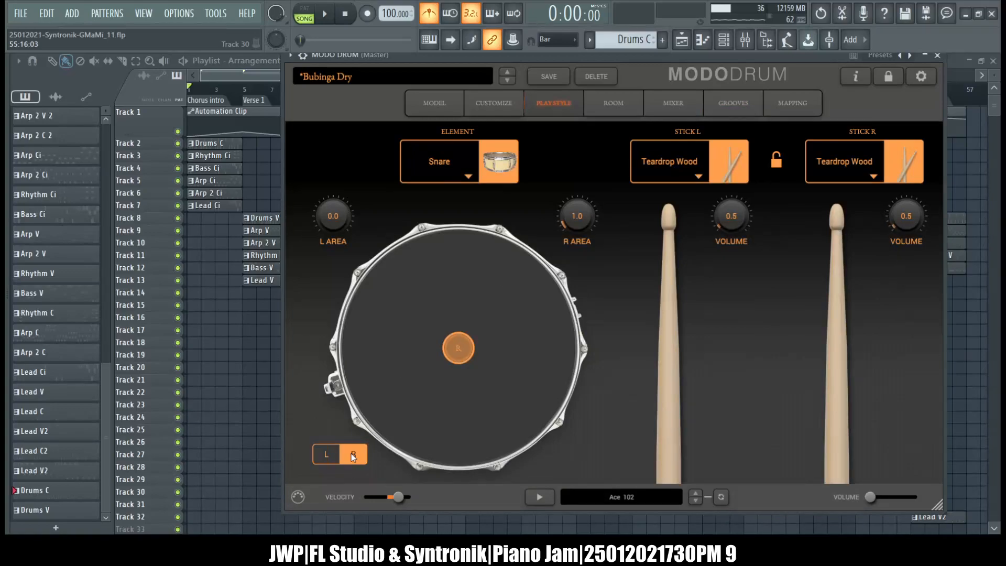
pyautogui.click(323, 457)
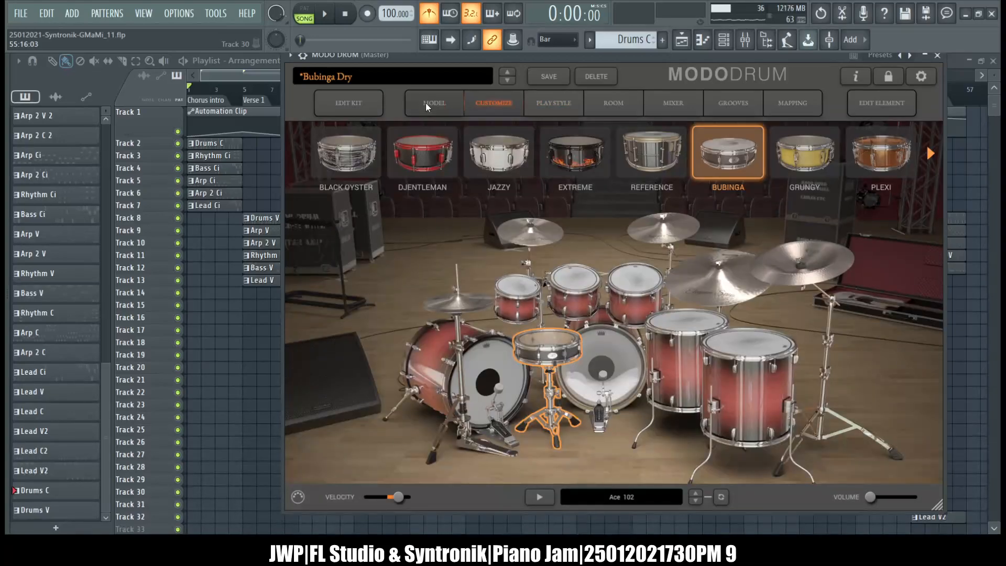
pyautogui.click(426, 103)
# Play the song from the start, close the MODO DRUM window and select Insert 1 in the mixer.
pyautogui.click(326, 15)
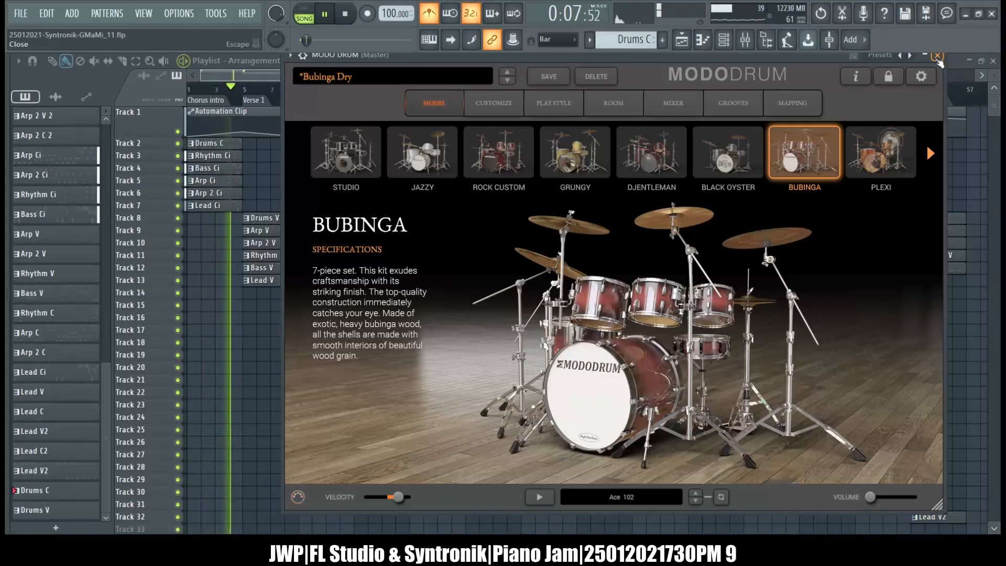
pyautogui.click(937, 55)
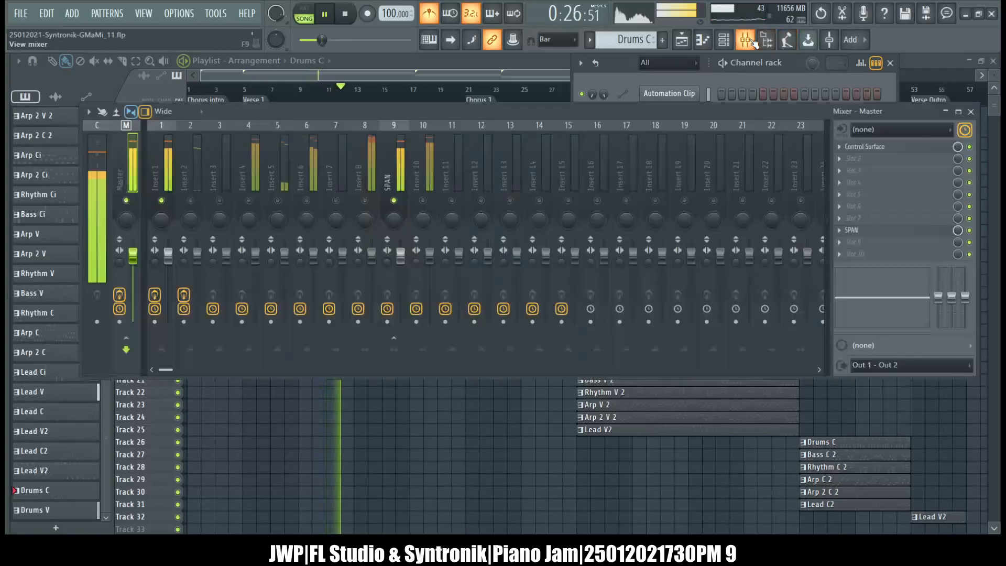
pyautogui.click(746, 40)
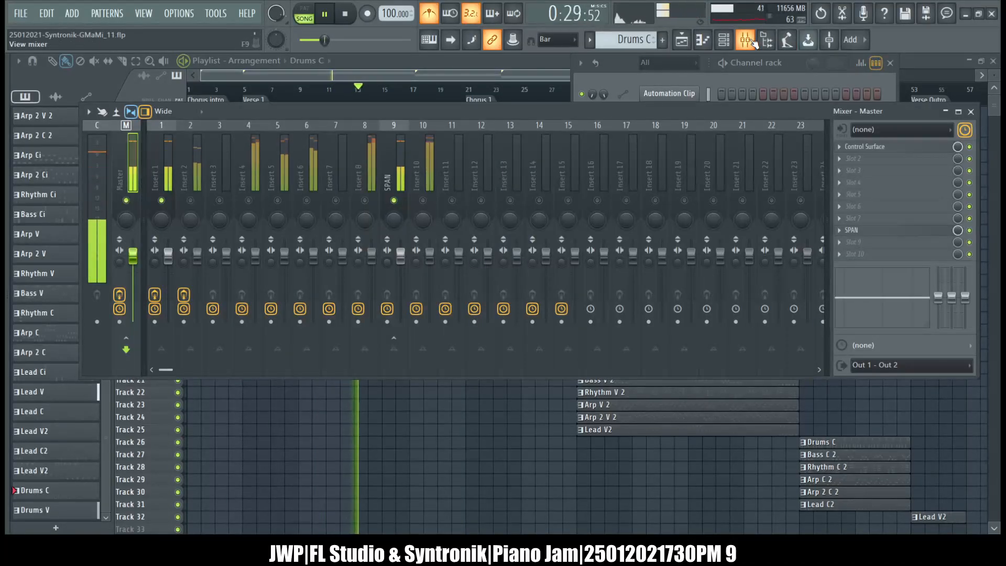
pyautogui.click(162, 163)
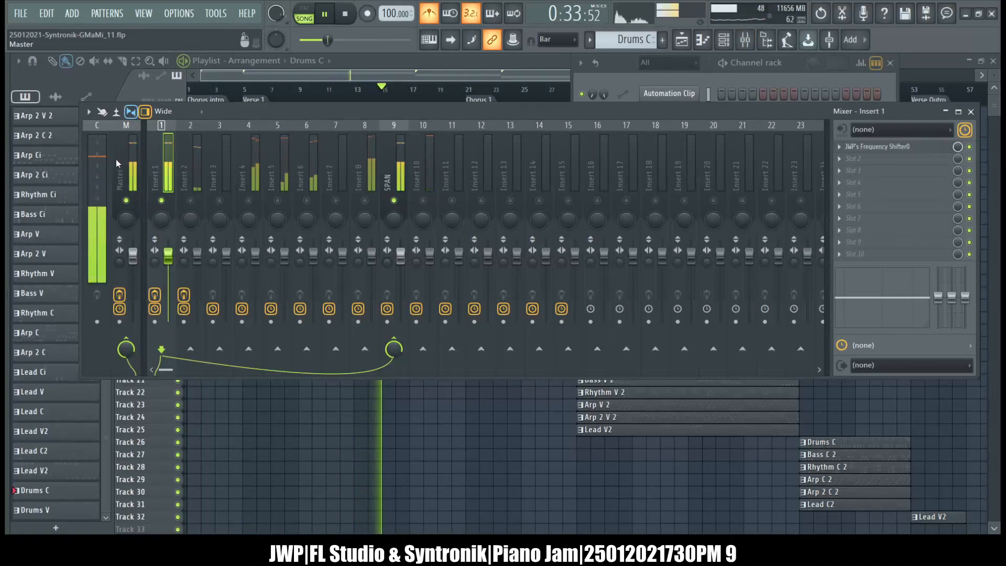
# Reopen MODO DRUM from the channel rack and look over its customize, room and model views during playback.
pyautogui.click(724, 39)
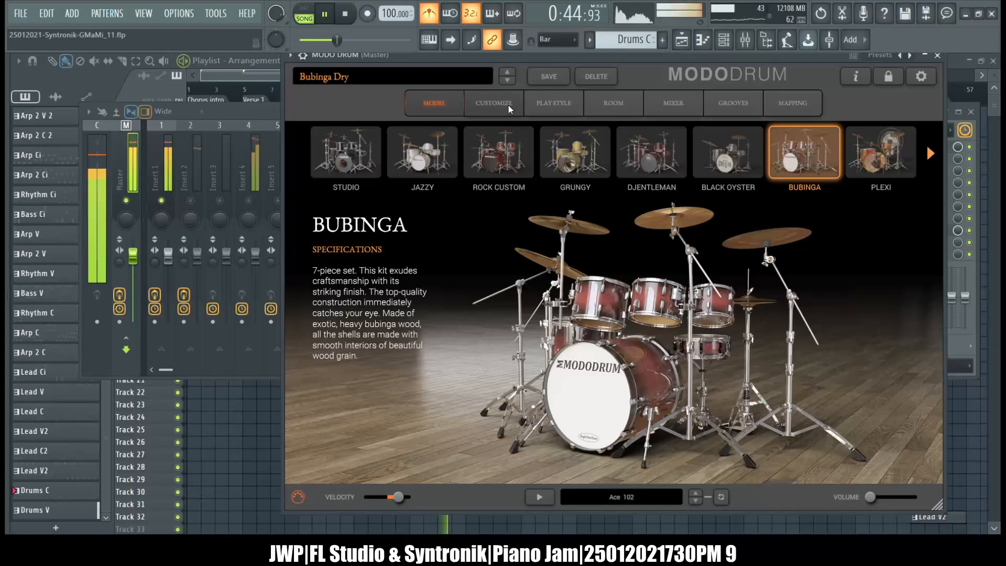
pyautogui.click(507, 103)
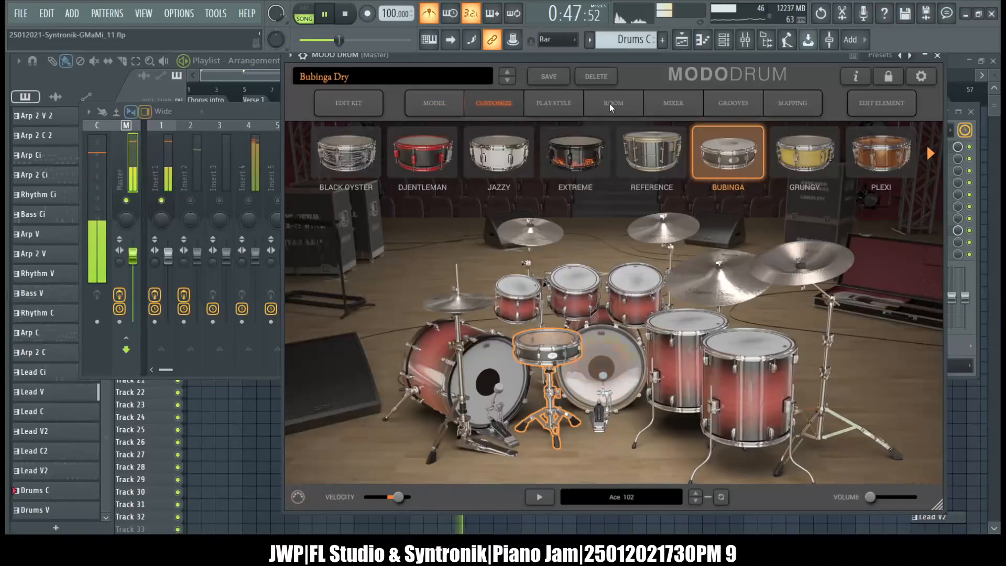
pyautogui.click(611, 105)
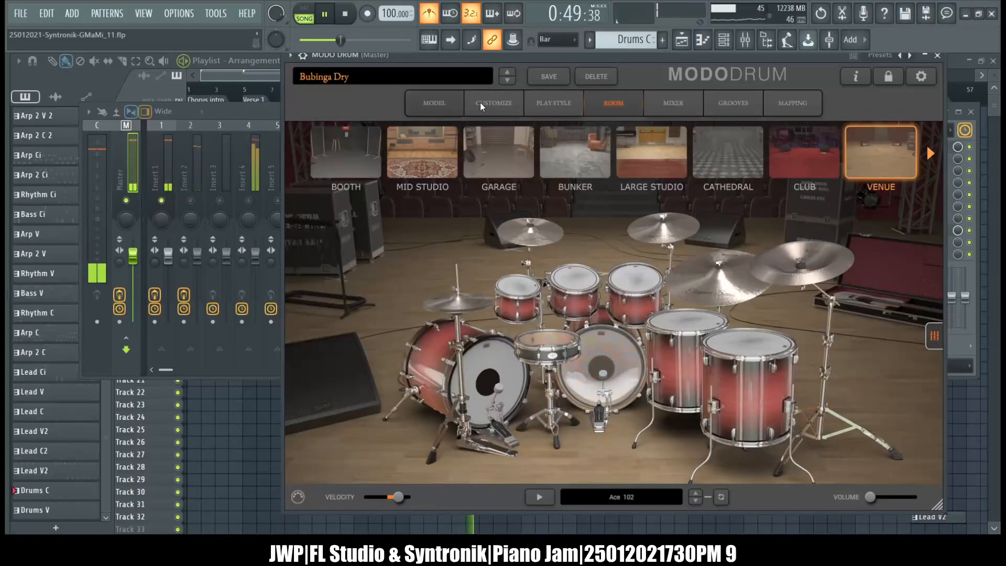
pyautogui.click(439, 105)
# Lower the MODO DRUM channel's volume level adjustment, check Insert 1 in the mixer and bring the plugin window back in front.
pyautogui.click(303, 56)
pyautogui.click(328, 78)
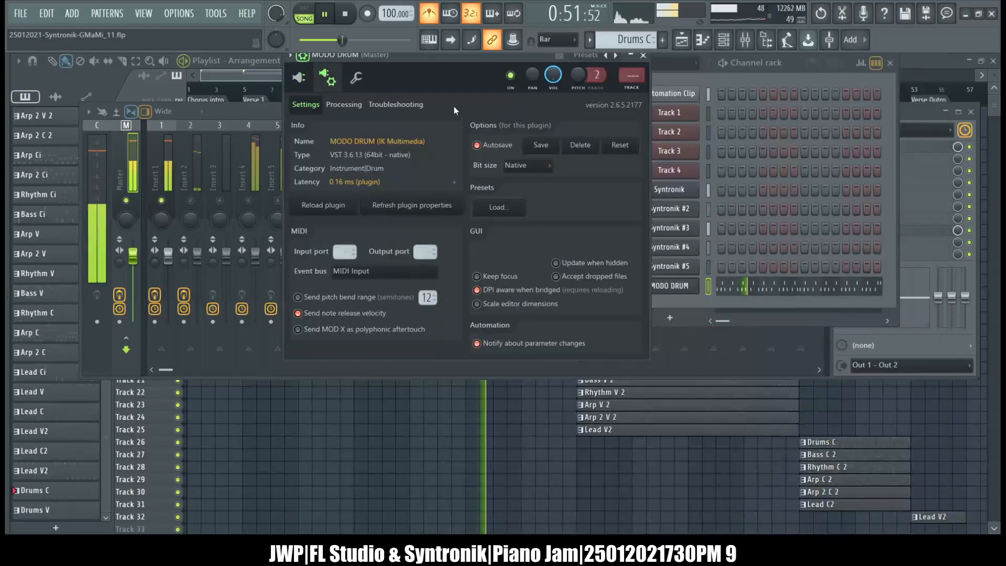
pyautogui.click(356, 78)
pyautogui.moveTo(340, 127); pyautogui.dragTo(340, 133)
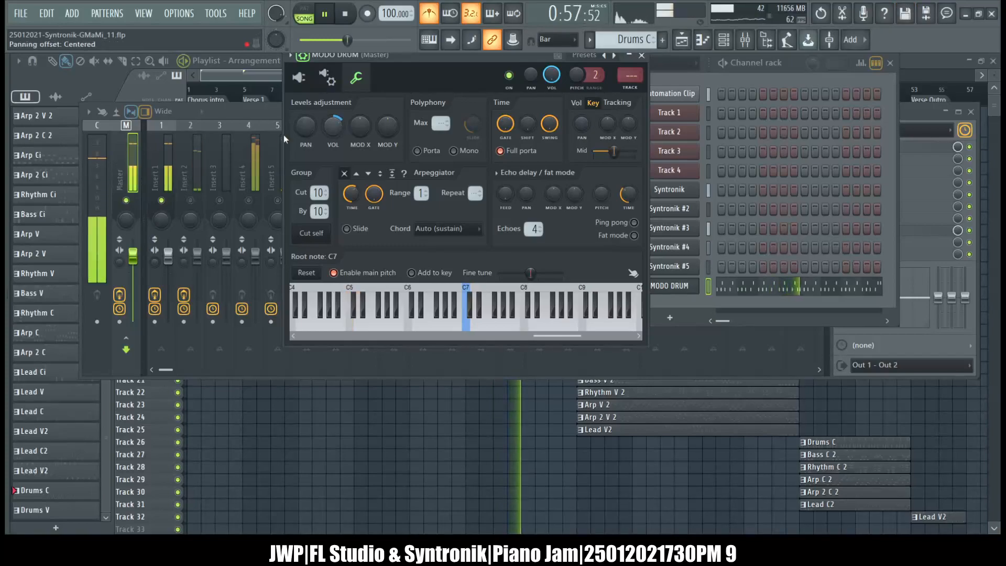
pyautogui.click(162, 155)
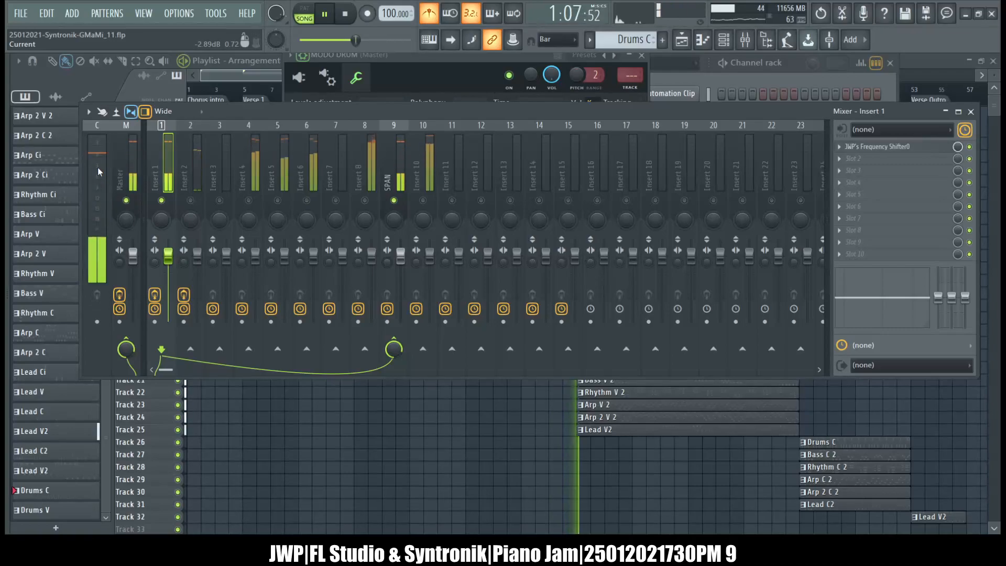
pyautogui.click(494, 56)
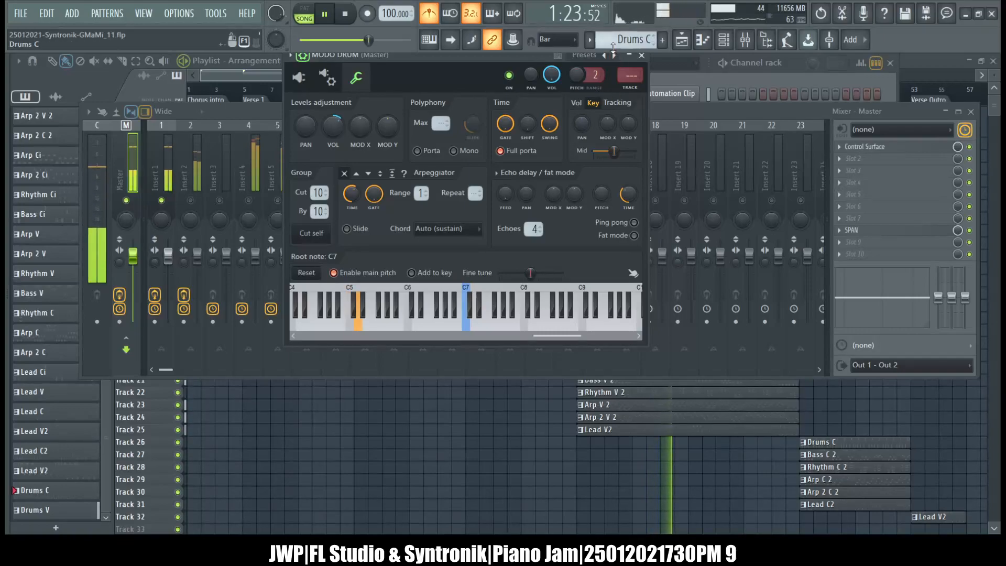
# Reopen MODO DRUM from the channel rack, show its mixer view and hide the plugin wrapper's extra toolbar.
pyautogui.click(641, 55)
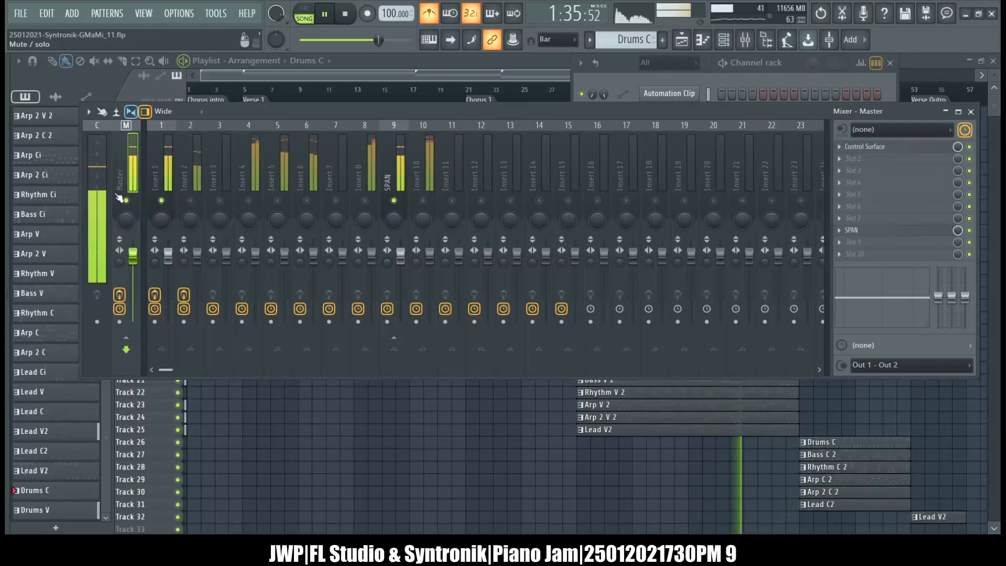
pyautogui.click(614, 57)
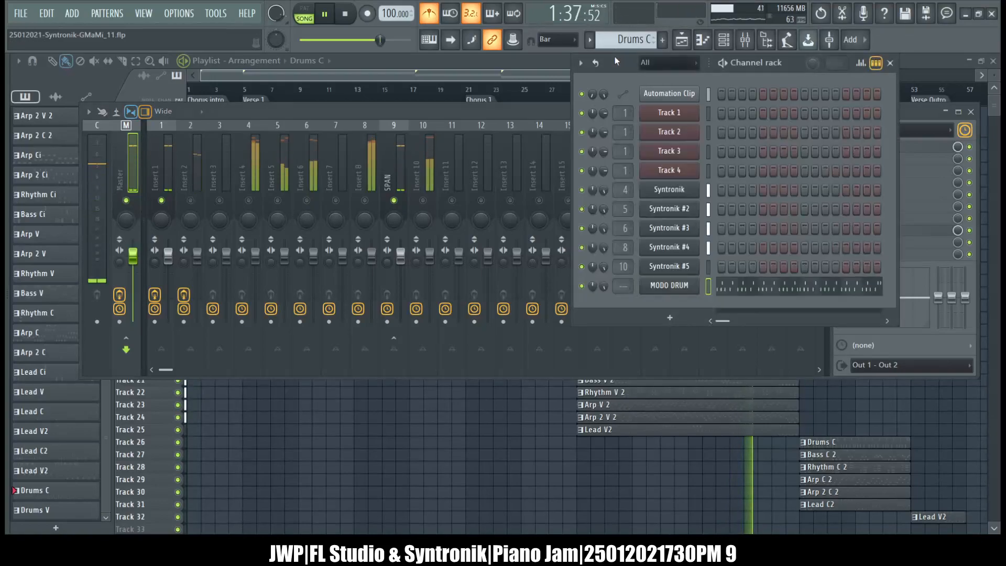
pyautogui.click(676, 286)
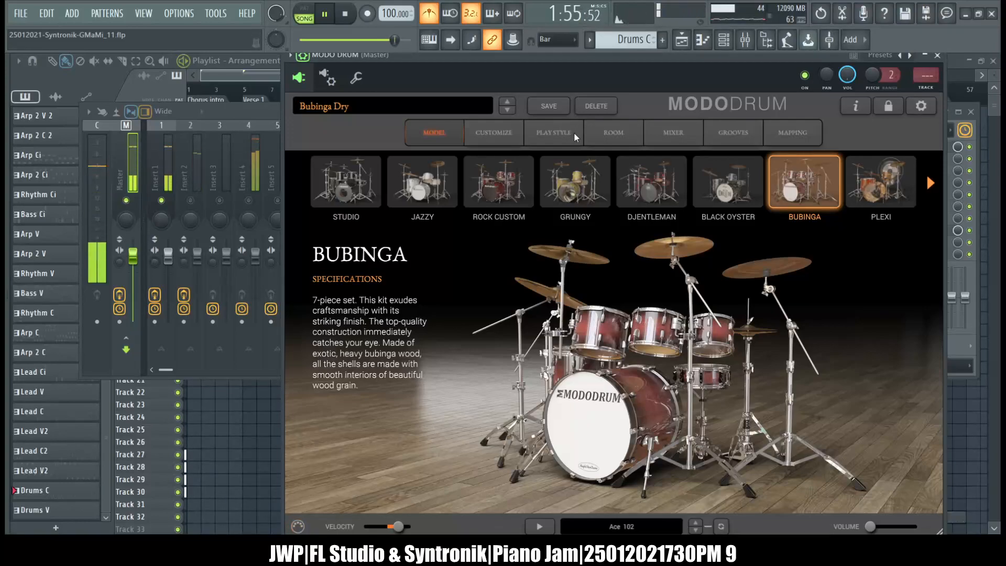
pyautogui.click(614, 130)
pyautogui.click(655, 132)
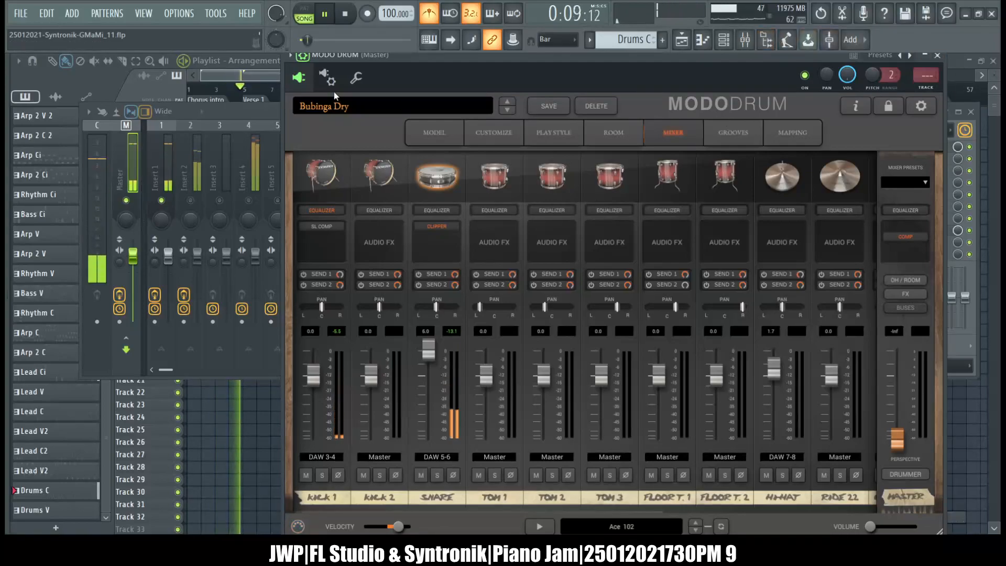
pyautogui.click(305, 56)
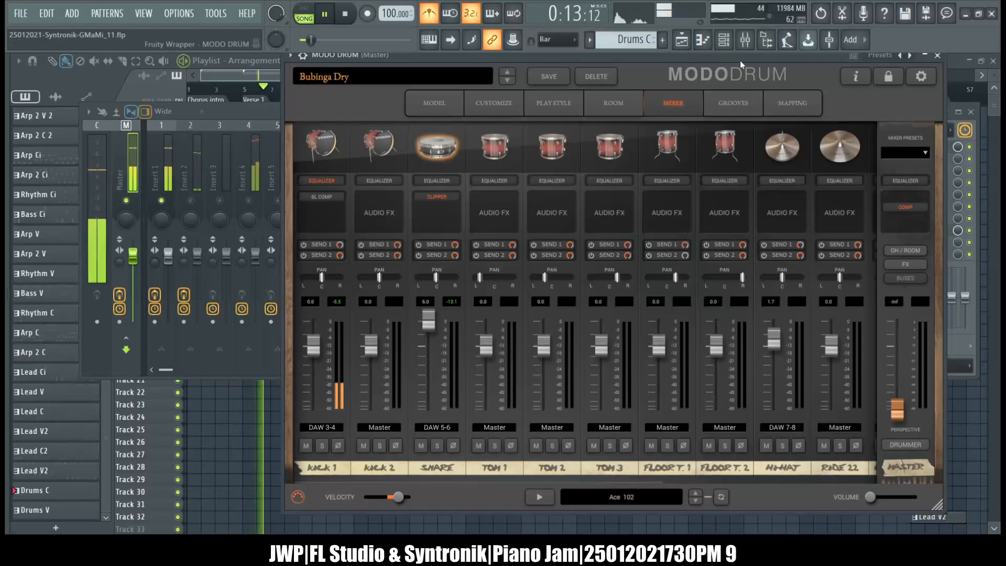
# Bring the mixer back over the playlist and solo Insert 2 during playback.
pyautogui.click(730, 45)
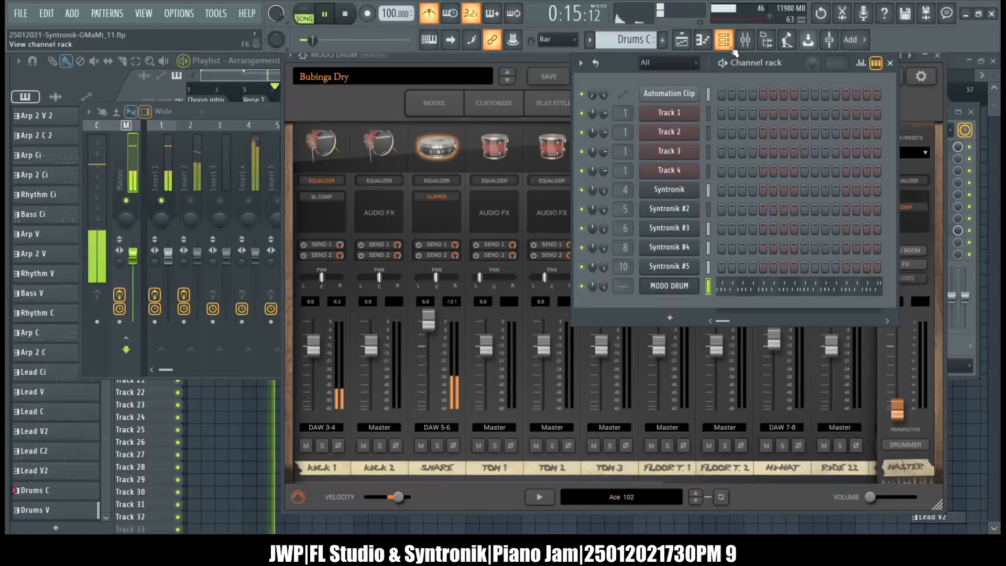
pyautogui.click(688, 43)
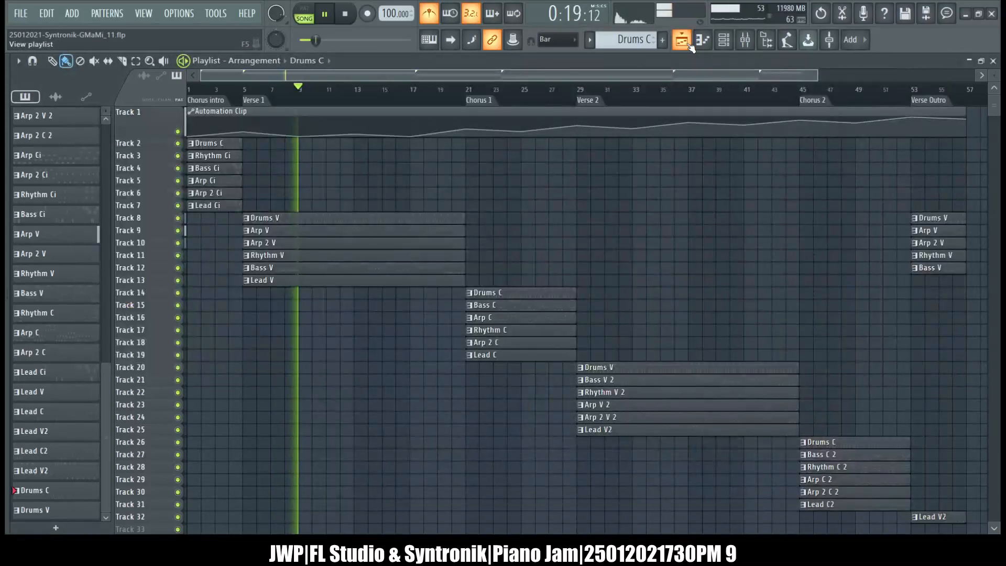
pyautogui.click(744, 42)
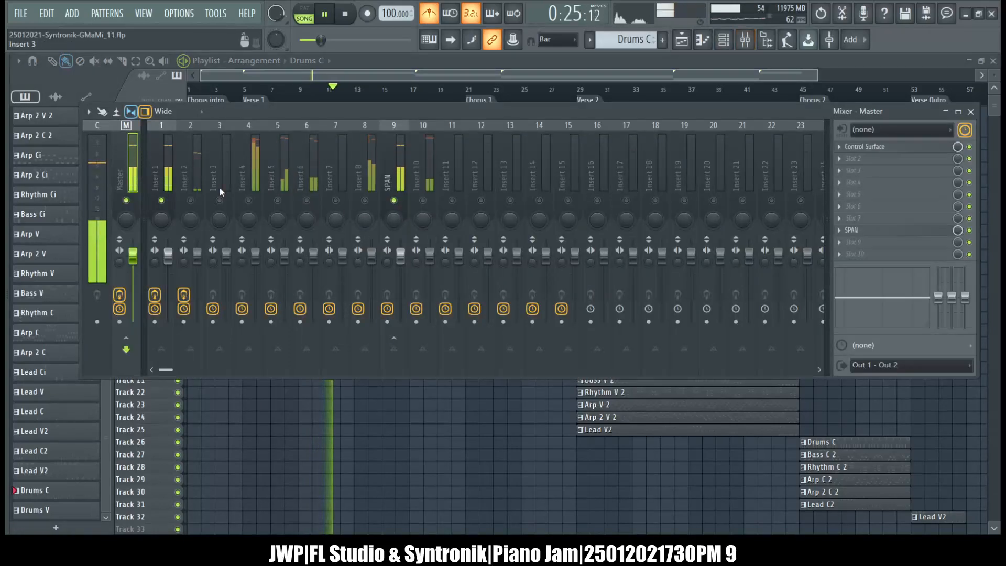
pyautogui.click(213, 162)
pyautogui.click(195, 158)
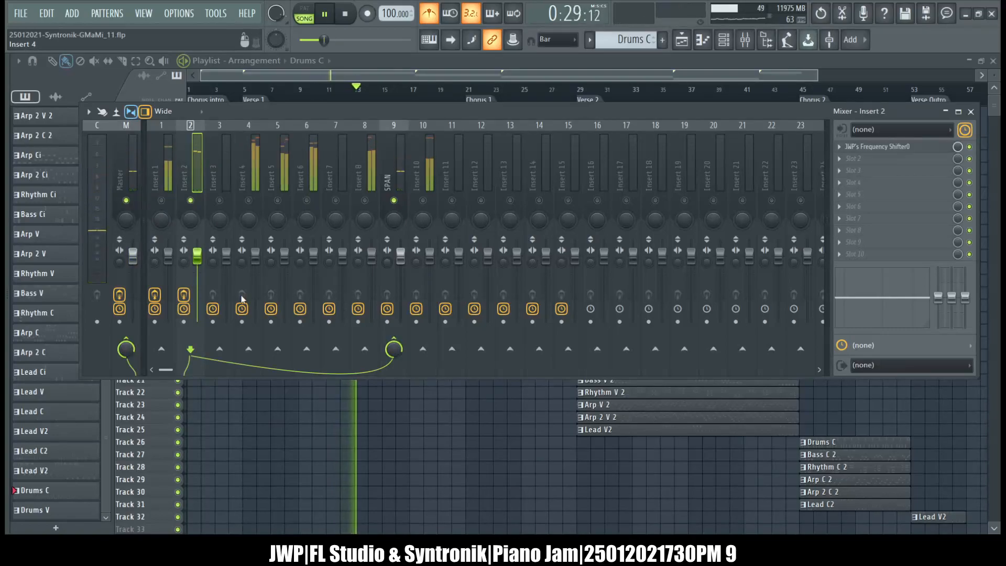
# Open MODO DRUM again and examine the snare's equalizer and its preset list.
pyautogui.click(723, 39)
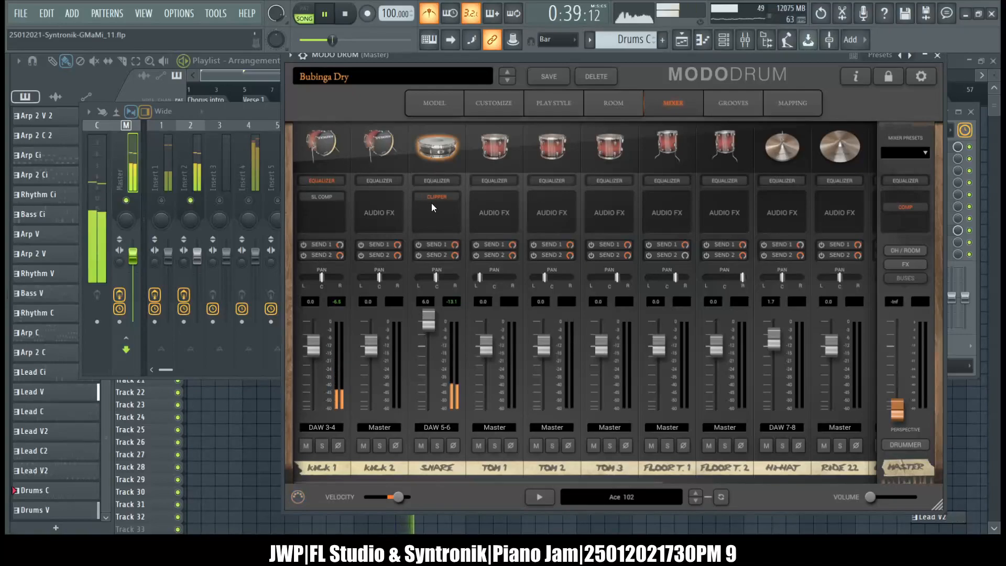
pyautogui.click(431, 182)
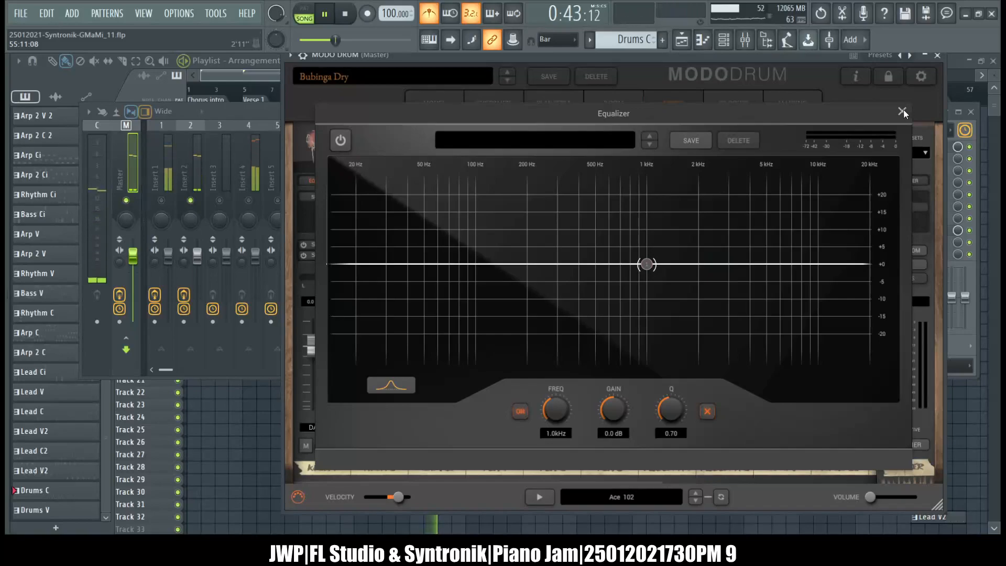
pyautogui.click(586, 142)
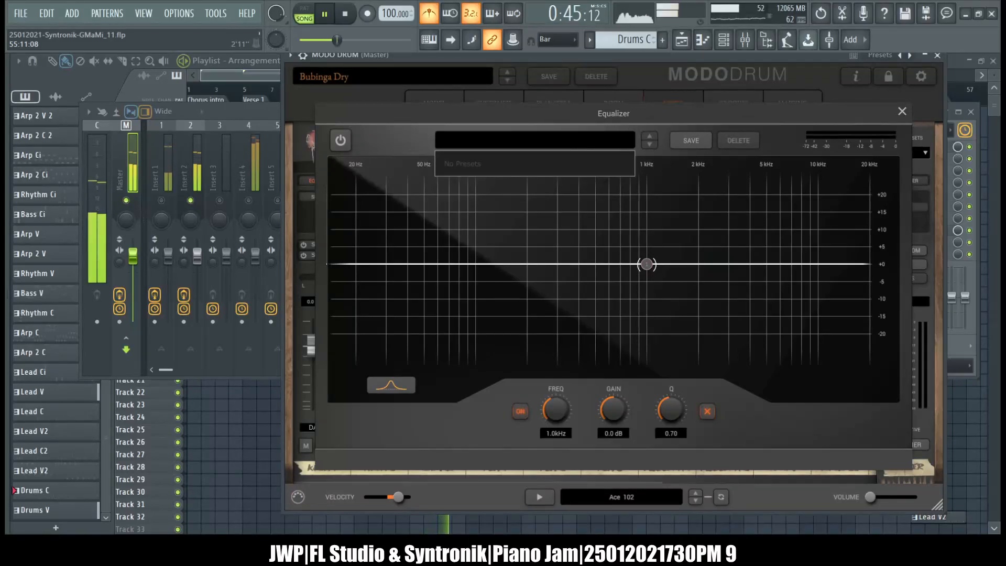
pyautogui.click(845, 111)
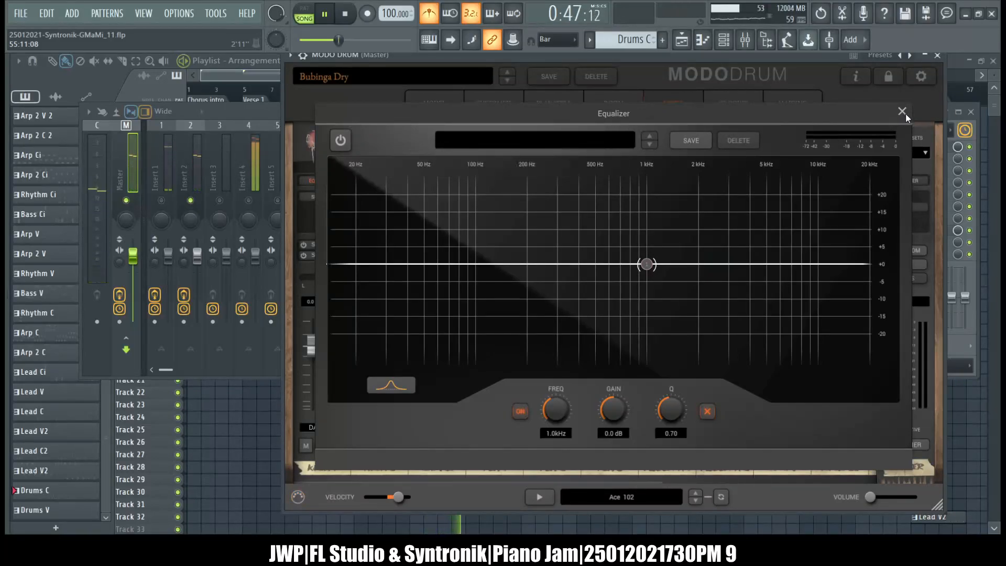
pyautogui.click(902, 112)
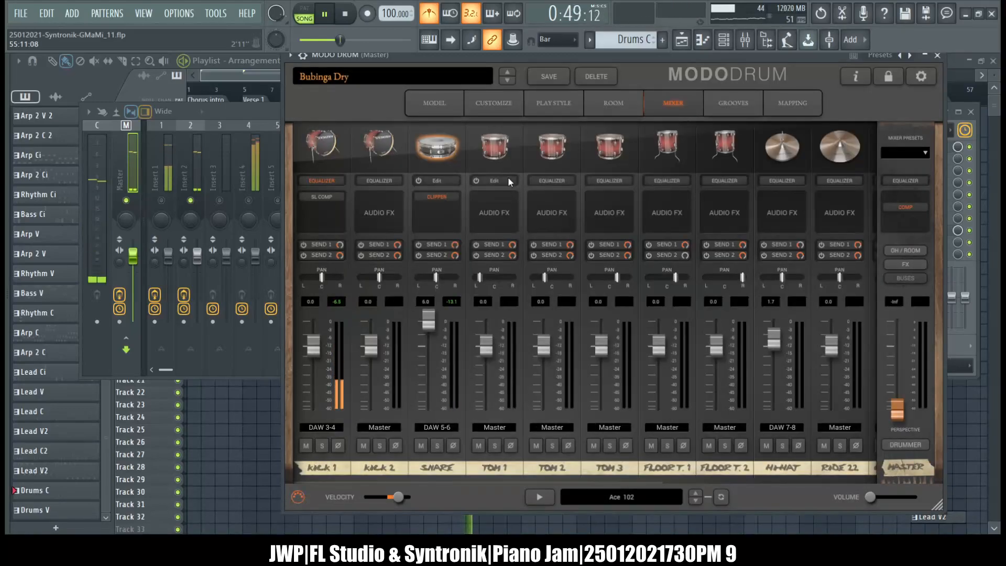
# Toggle the snare equalizer's 1.0 kHz band off and on again, and close the equalizer and MODO DRUM.
pyautogui.click(433, 180)
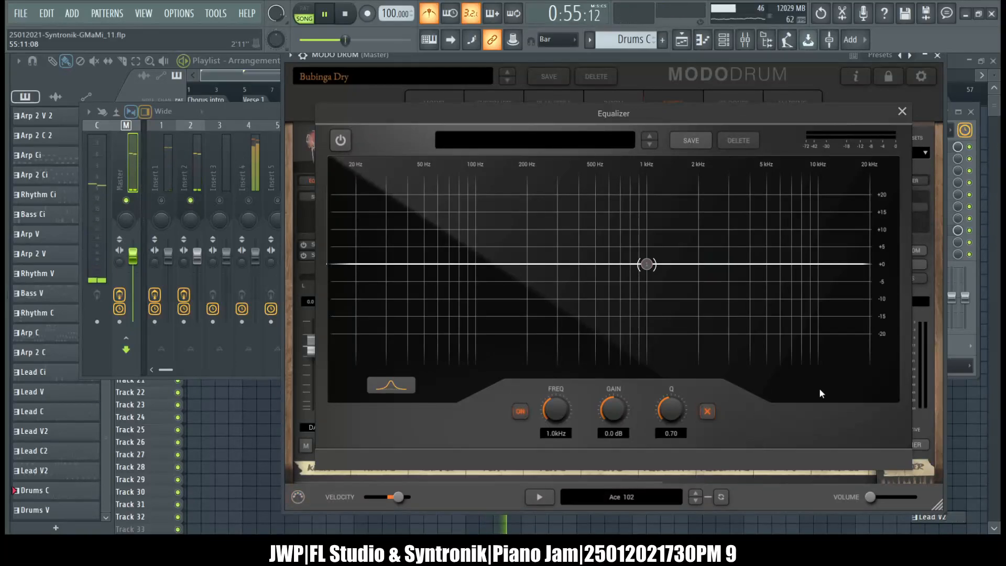
pyautogui.click(520, 412)
pyautogui.click(521, 412)
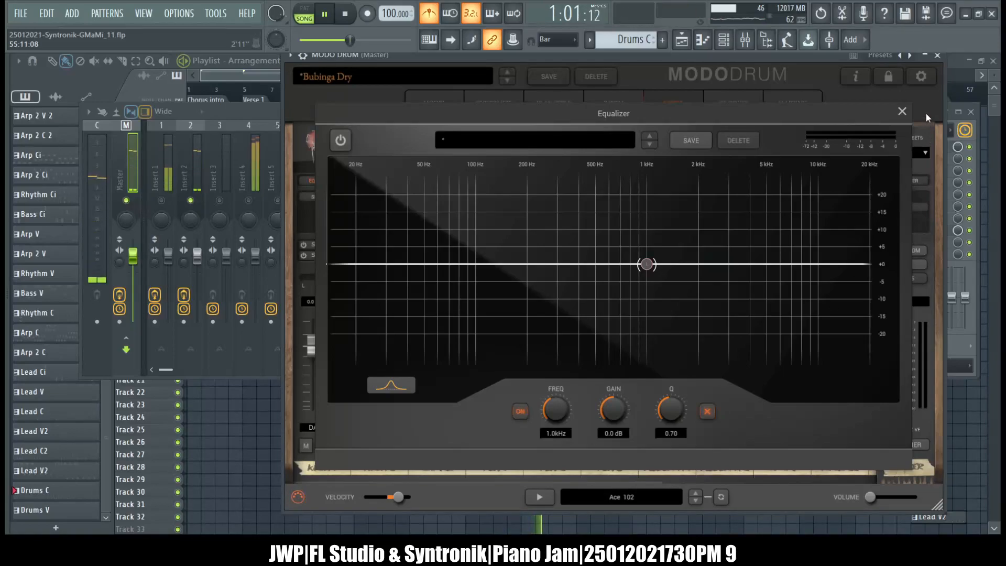
pyautogui.click(902, 111)
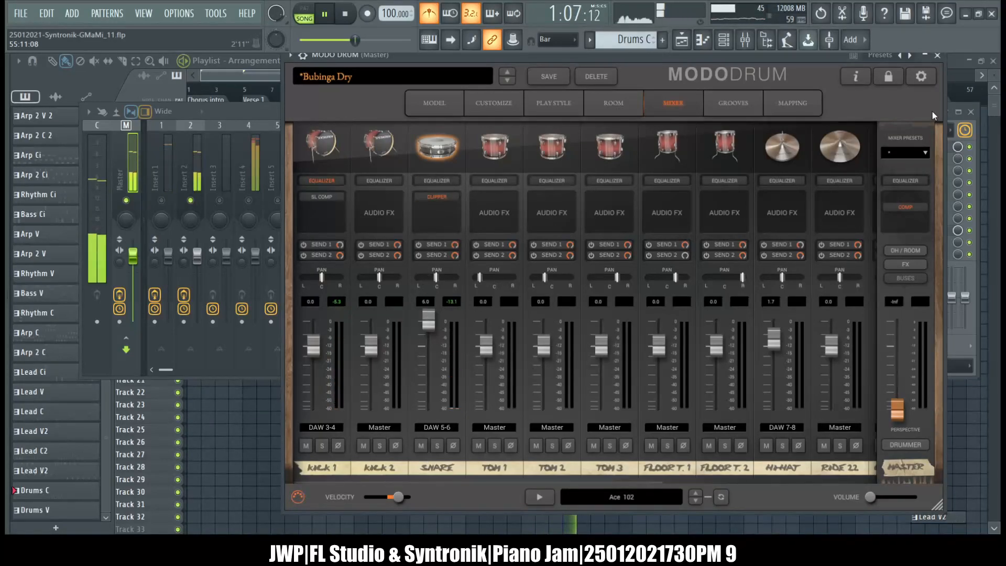
pyautogui.click(938, 57)
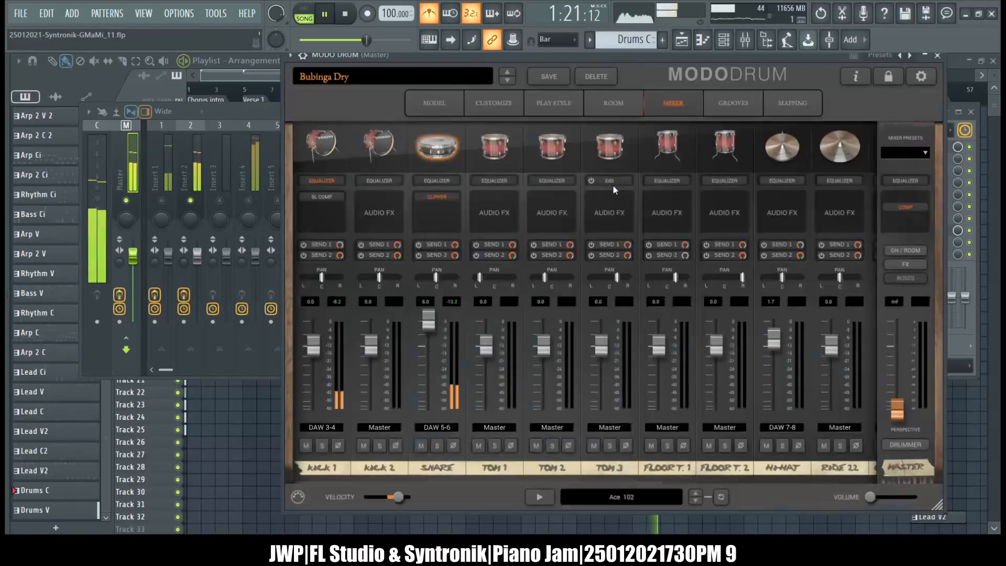
# Set the Kick 1 channel level to -6 in MODO DRUM's mixer and close the plugin window.
pyautogui.click(310, 302)
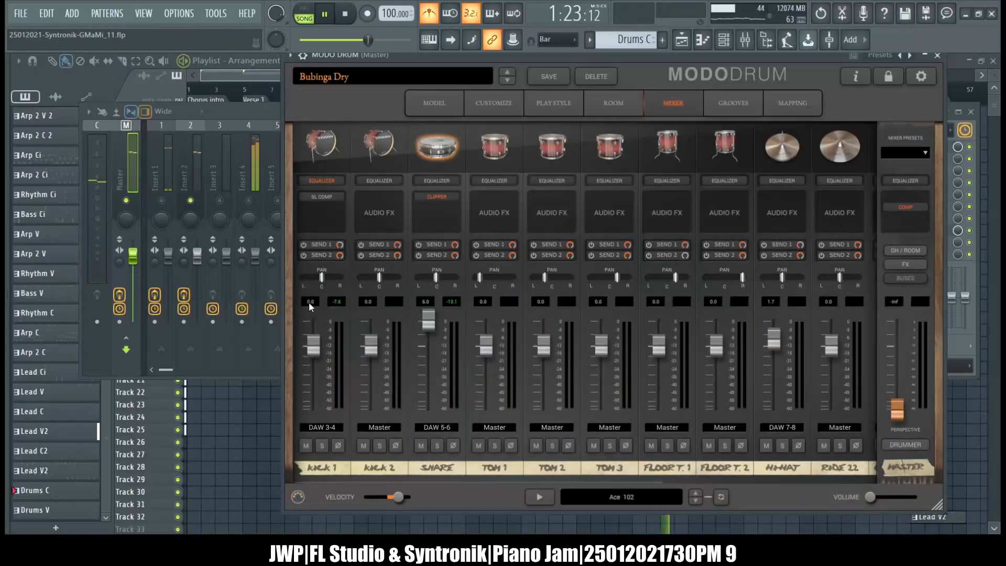
pyautogui.write('-6')
pyautogui.press('Return')
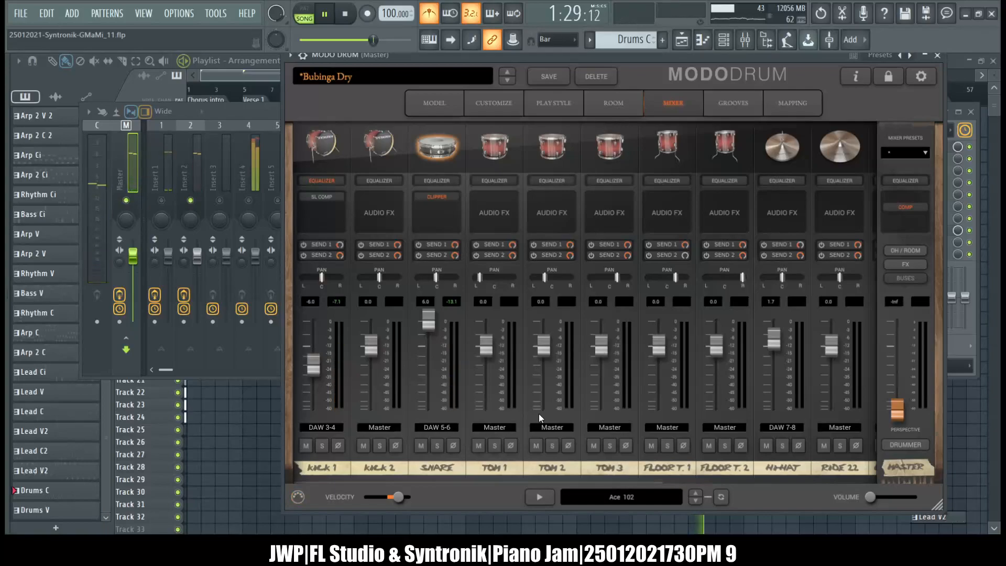
pyautogui.click(936, 55)
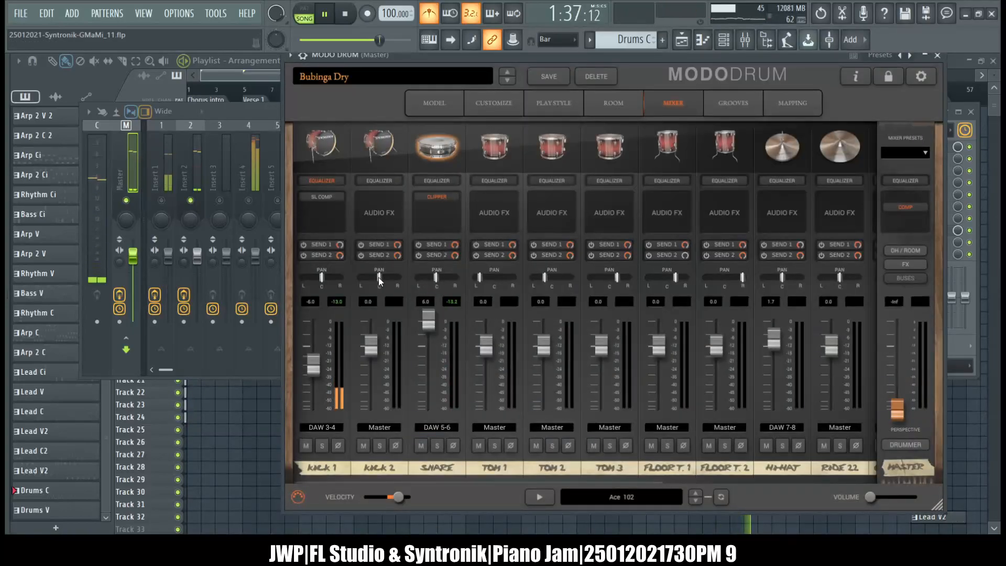
pyautogui.click(937, 56)
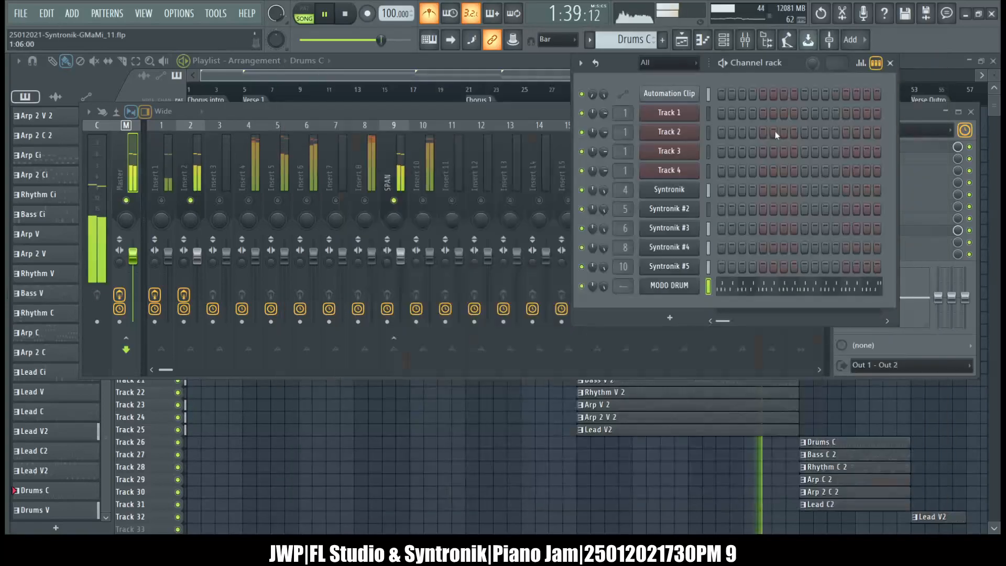
# Jump playback to the Chorus 2 and Verse Outro markers and stop the song.
pyautogui.hotkey('alt', '/')
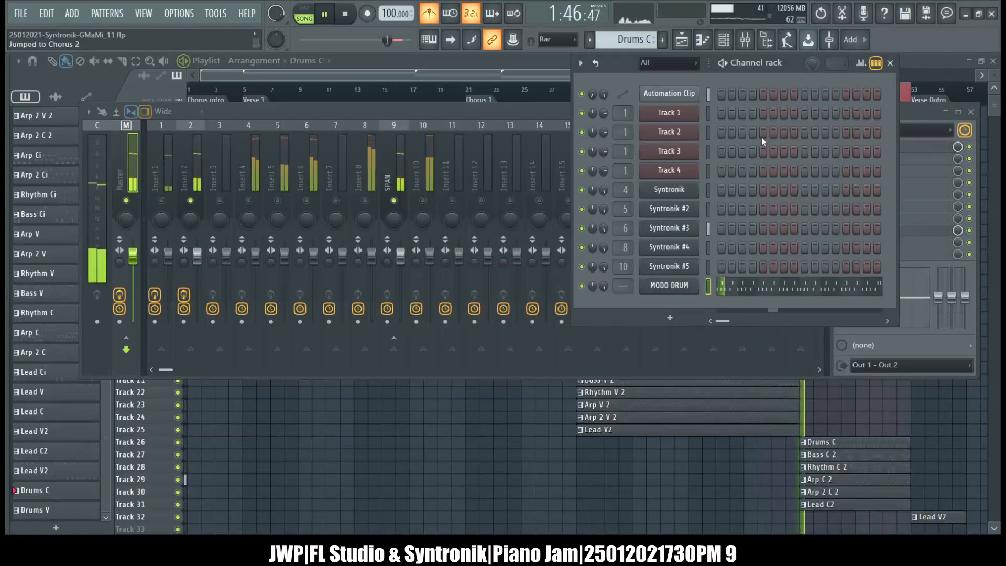
pyautogui.hotkey('alt', '/')
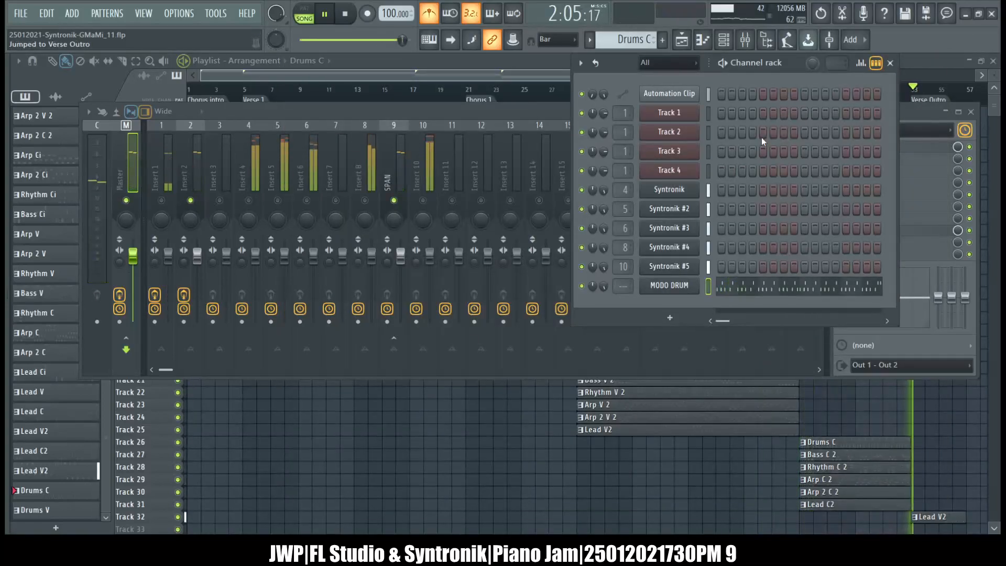
pyautogui.press('space')
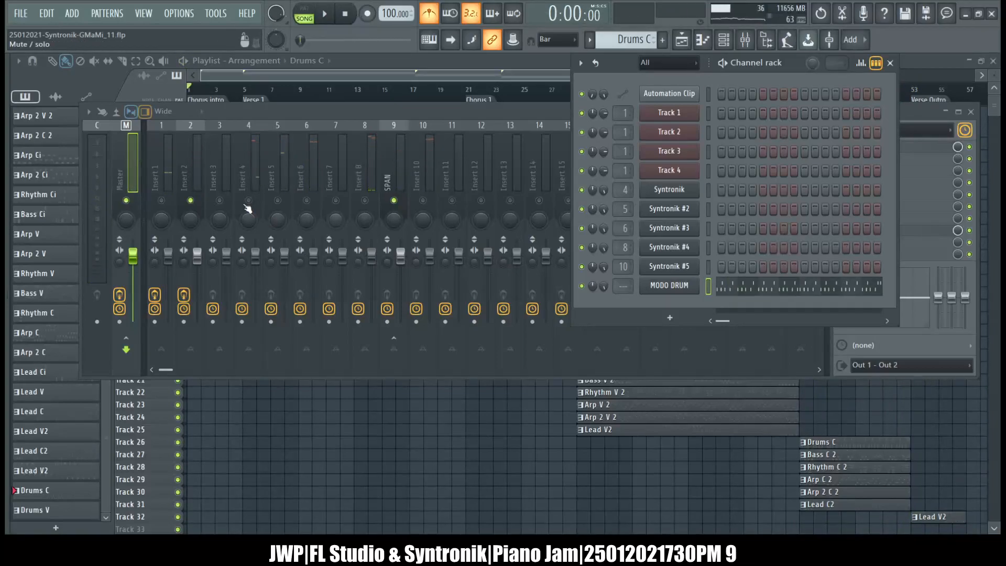
# Compare the full mix with Insert 2 soloed from the song's start, bring MODO DRUM back up and stop playback.
pyautogui.click(190, 202)
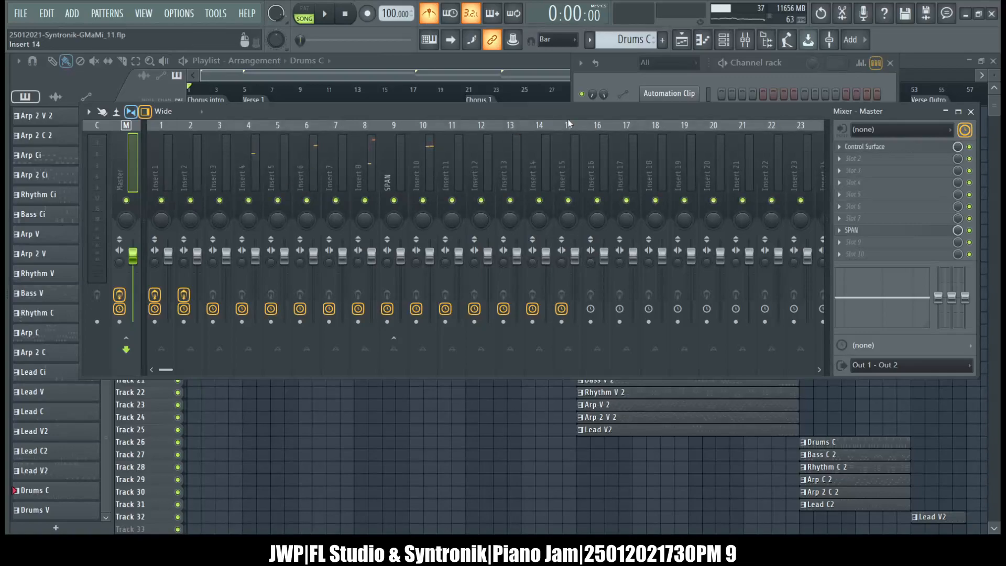
pyautogui.press('space')
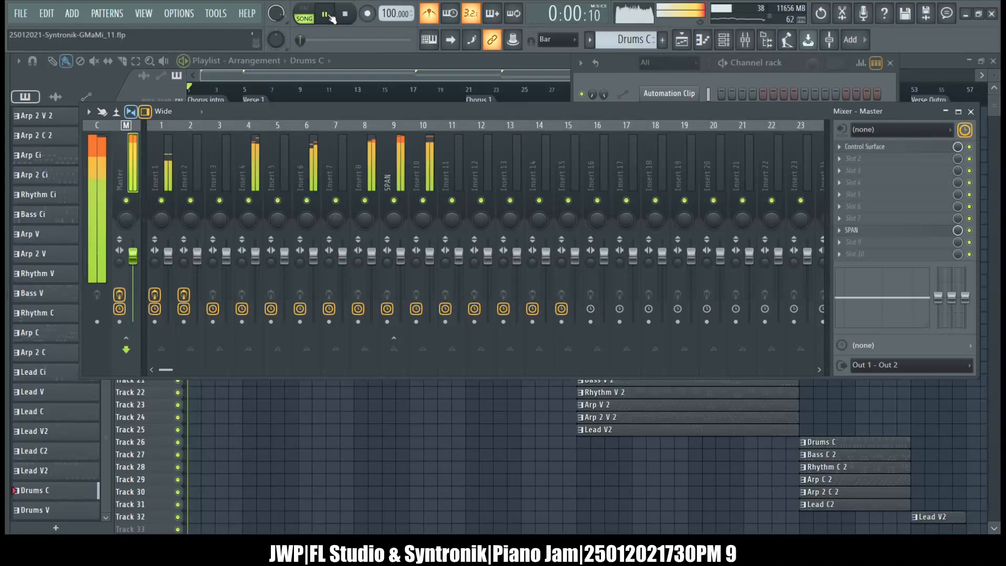
pyautogui.rightClick(190, 201)
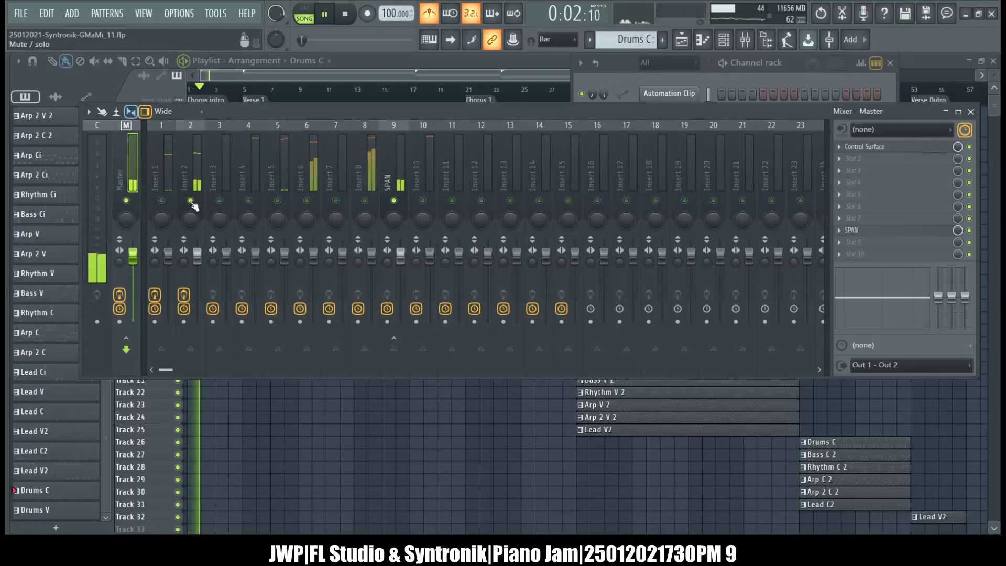
pyautogui.click(615, 71)
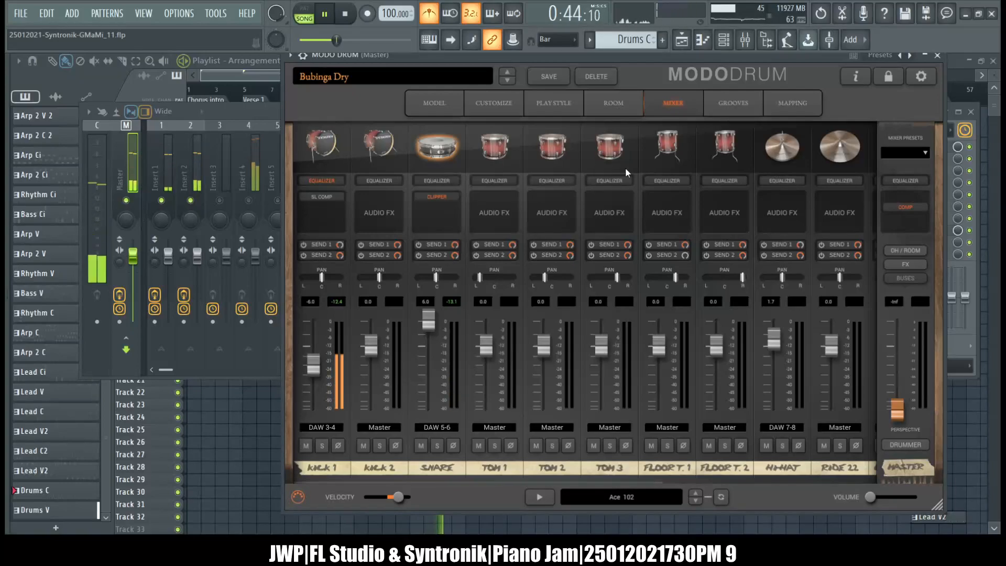
pyautogui.click(347, 15)
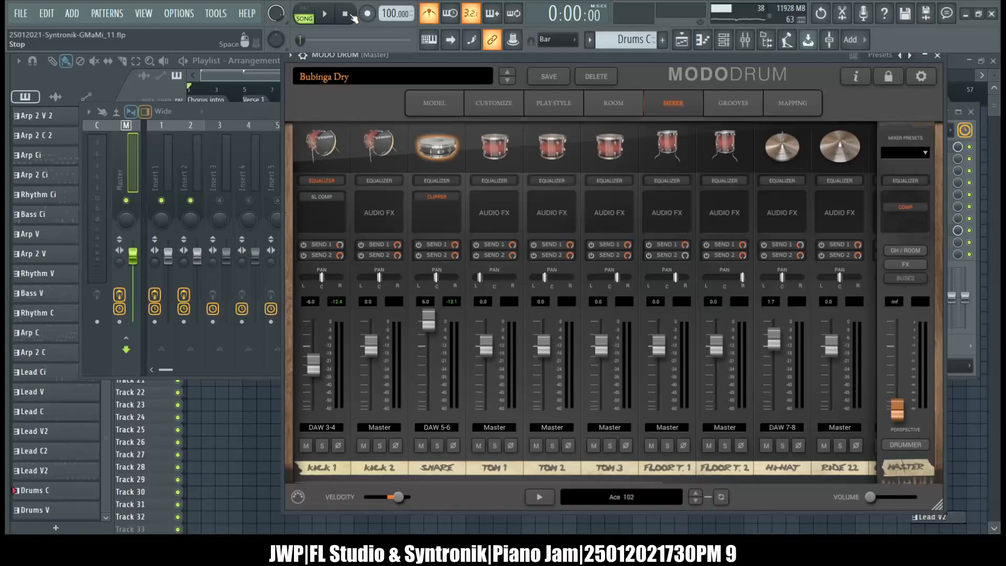
# Narrow the mixer window to uncover the playlist's first patterns, and bring MODO DRUM back in front without the channel rack.
pyautogui.click(263, 112)
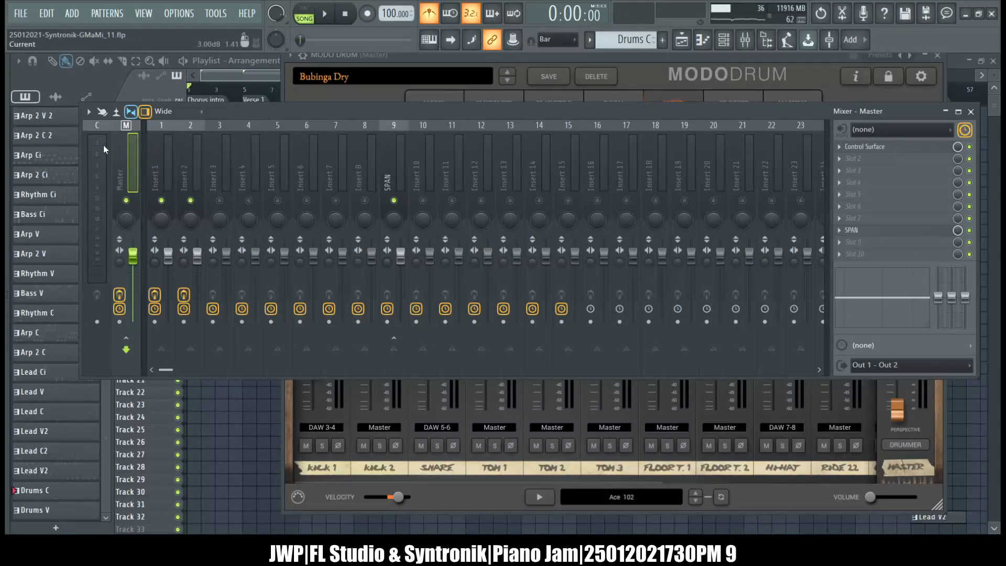
pyautogui.moveTo(78, 163); pyautogui.dragTo(226, 183)
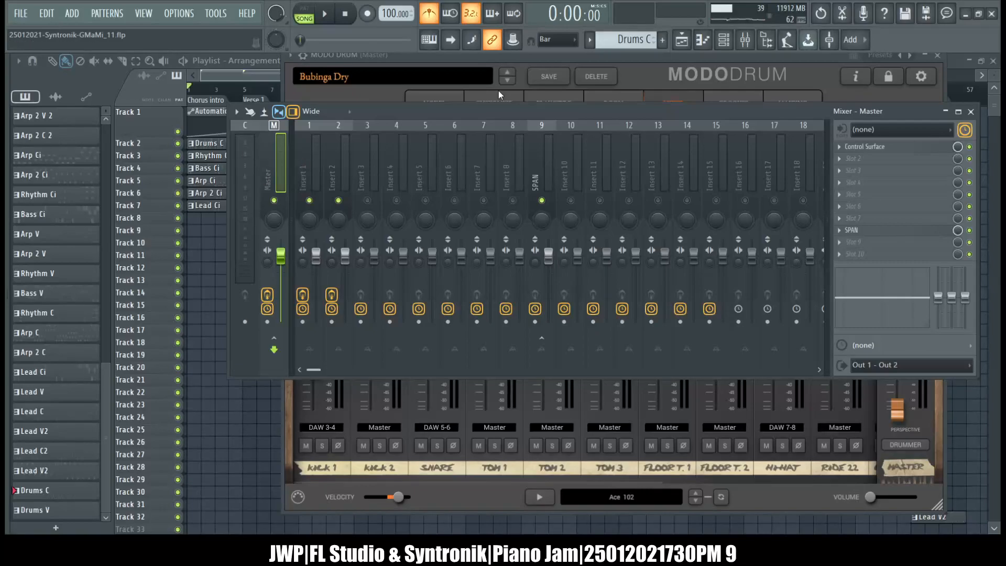
pyautogui.click(544, 54)
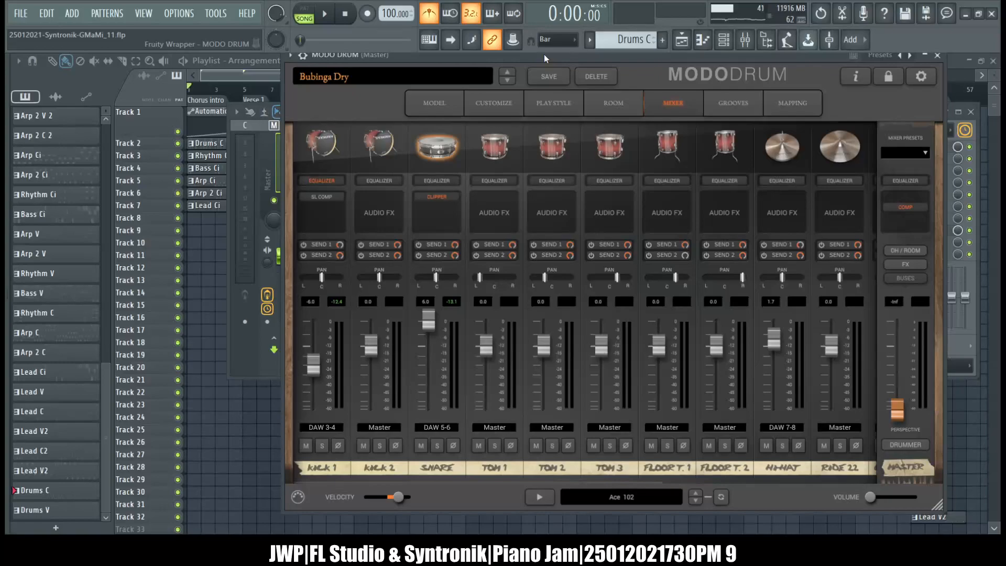
pyautogui.click(728, 41)
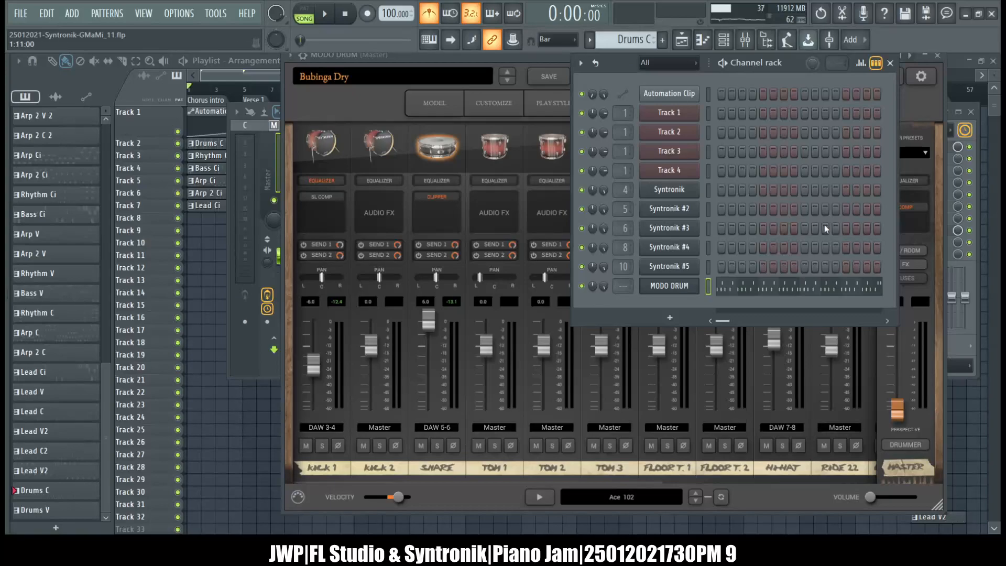
pyautogui.click(724, 40)
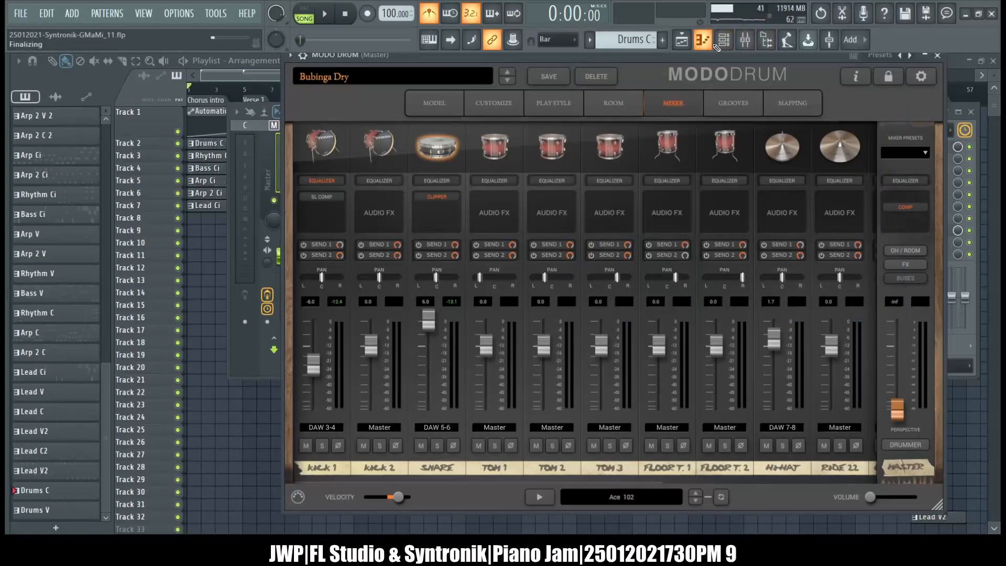
# Bring the mixer in front of MODO DRUM and play the song from the start to watch the track levels.
pyautogui.click(703, 40)
pyautogui.click(994, 61)
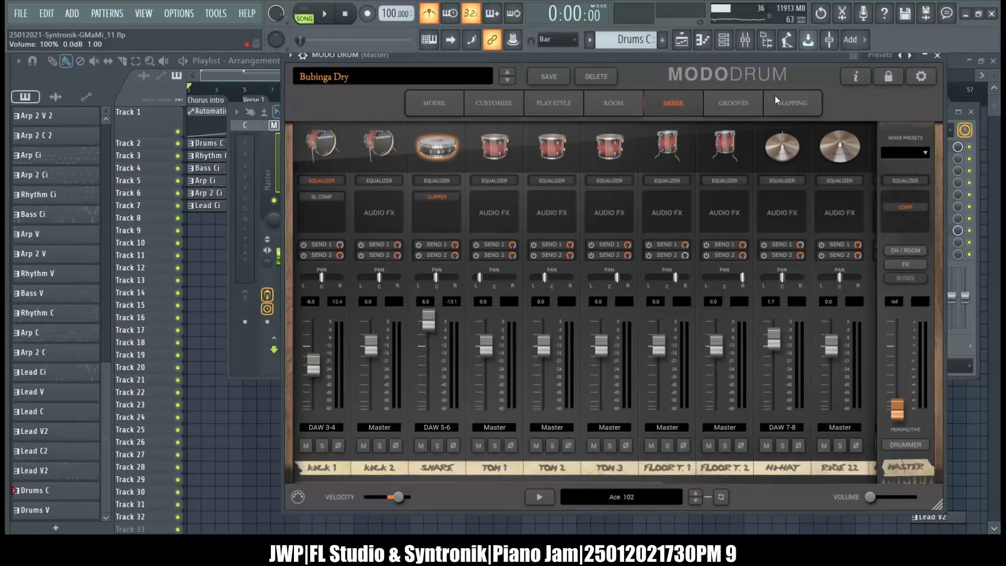
pyautogui.click(744, 39)
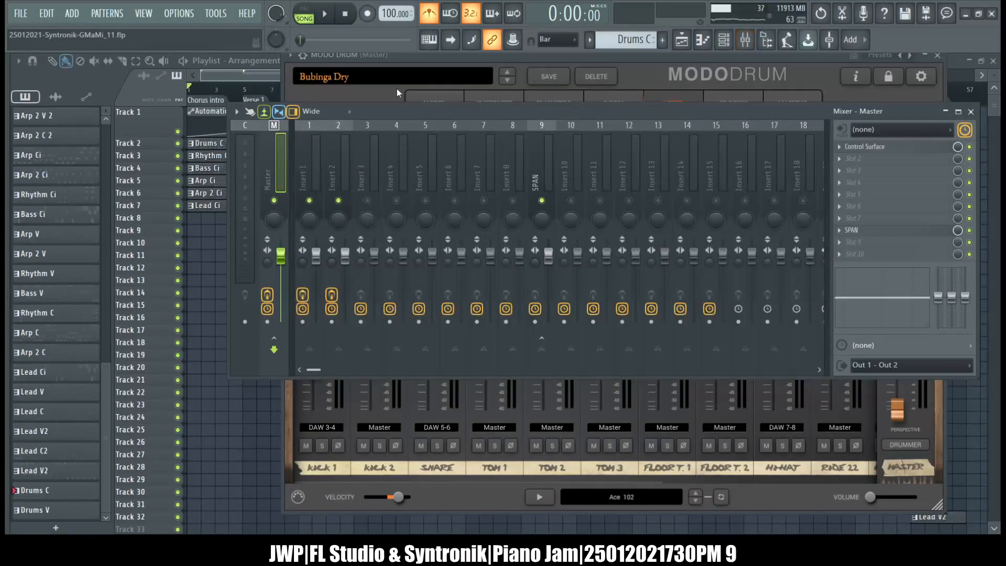
pyautogui.click(325, 15)
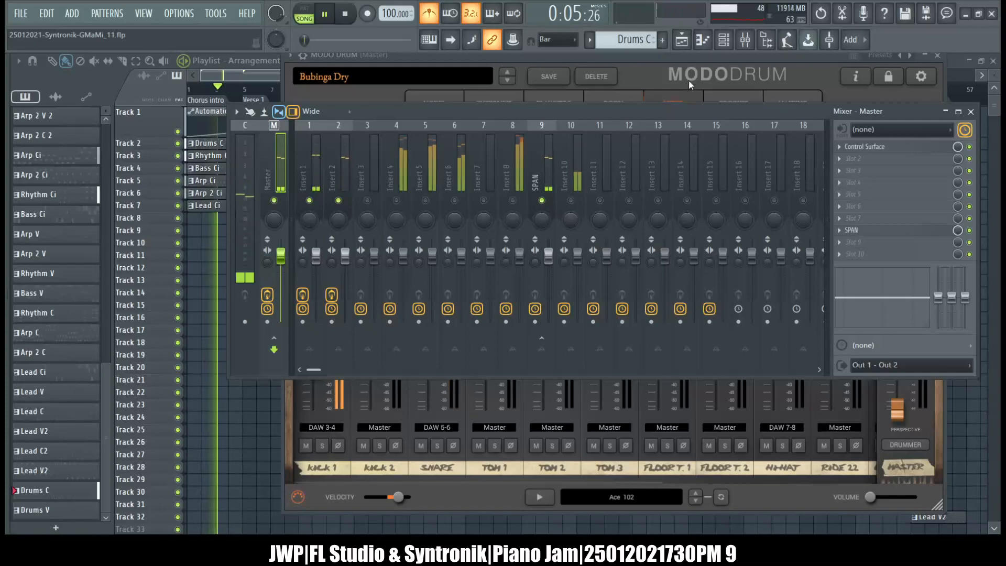
# Raise MODO DRUM's channel volume multiplier to 136% in the plugin's detailed wrapper settings while the song plays.
pyautogui.click(723, 39)
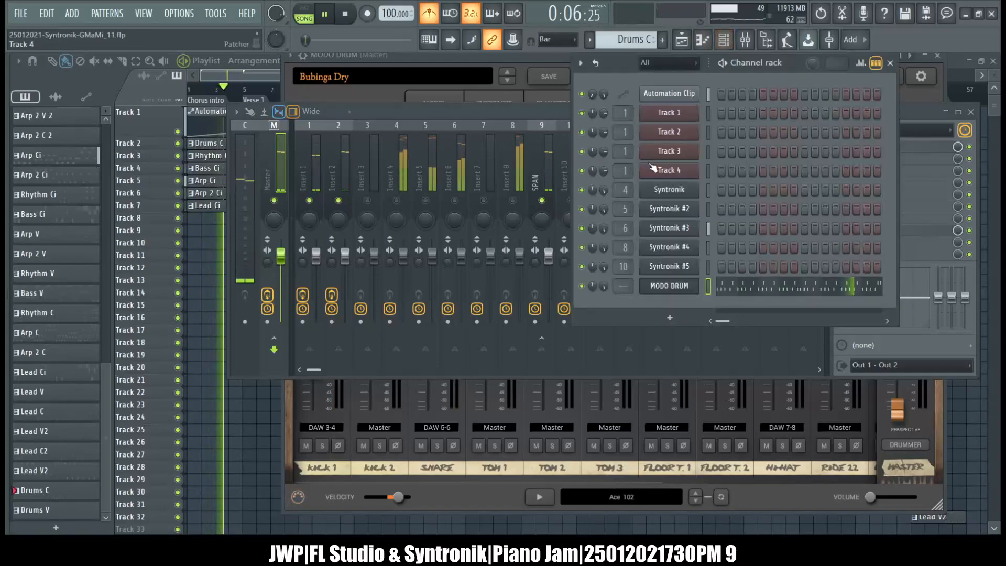
pyautogui.click(669, 289)
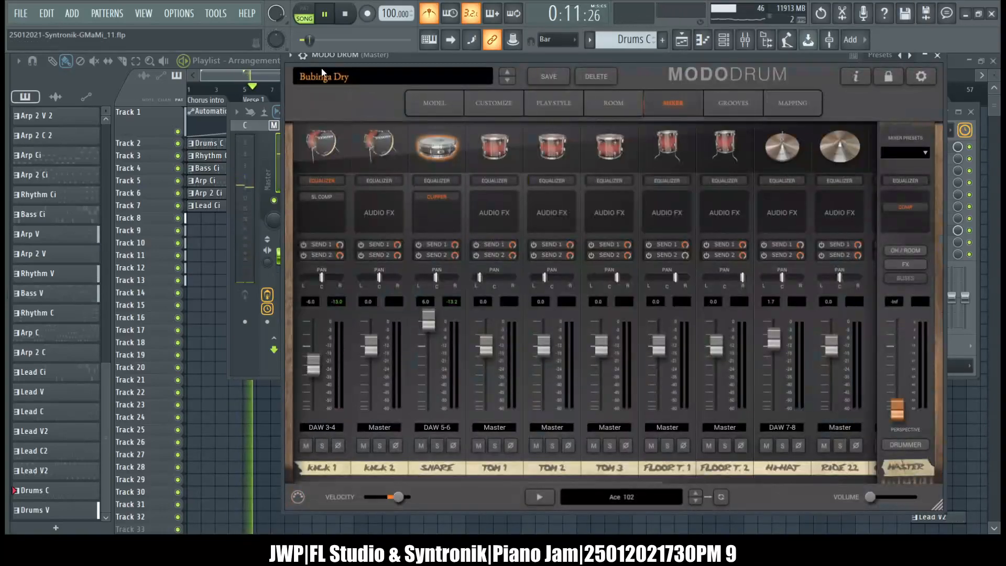
pyautogui.click(304, 56)
pyautogui.click(326, 77)
pyautogui.click(356, 78)
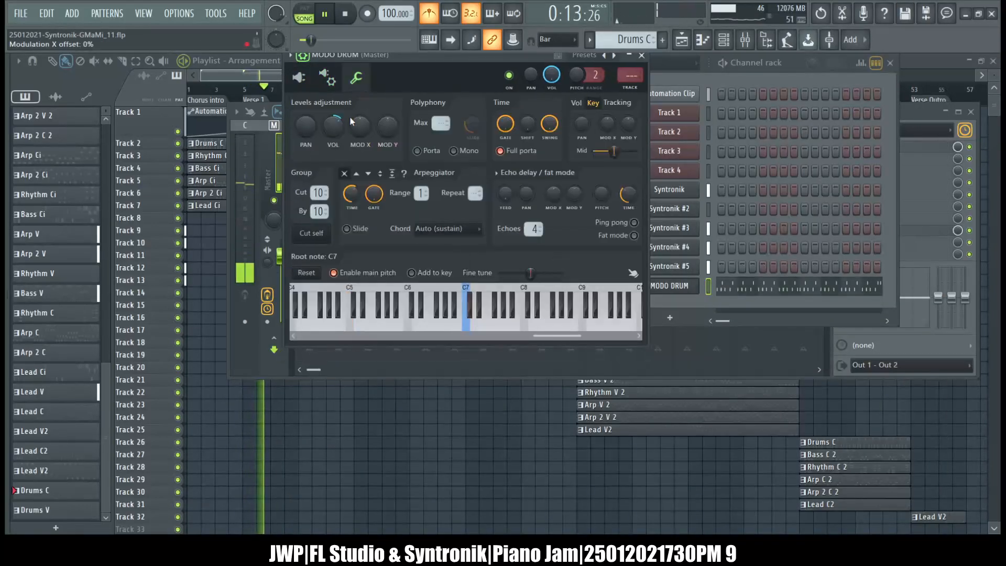
pyautogui.moveTo(337, 129); pyautogui.dragTo(336, 119)
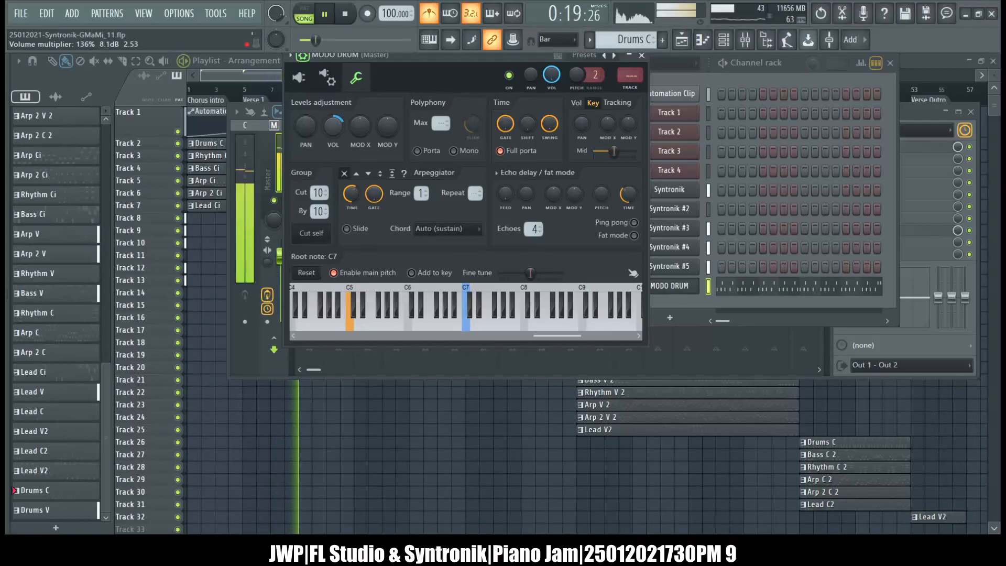
# Stop playback after checking the mixer meters, and return MODO DRUM to its plugin editor with the wrapper settings hidden.
pyautogui.click(250, 161)
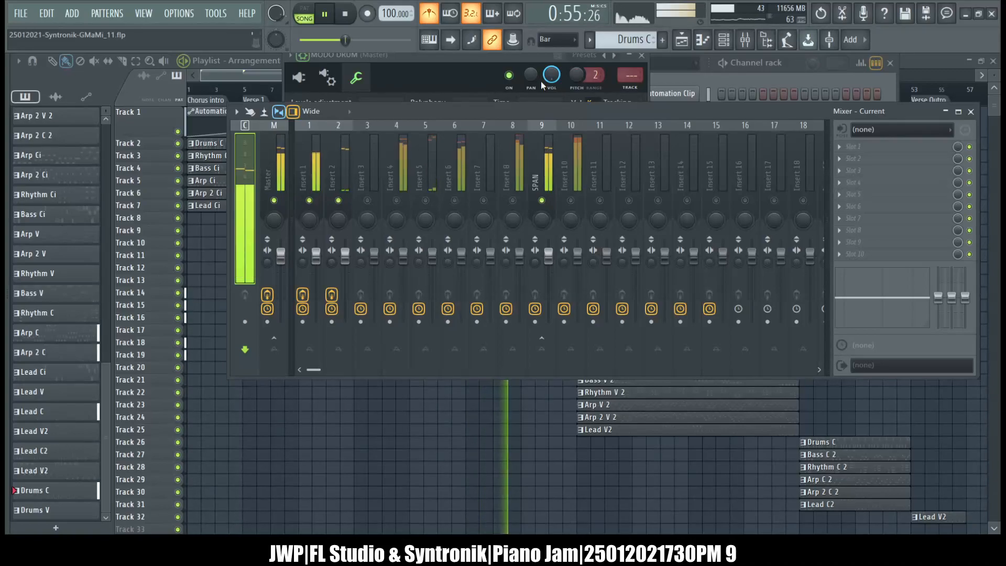
pyautogui.click(347, 14)
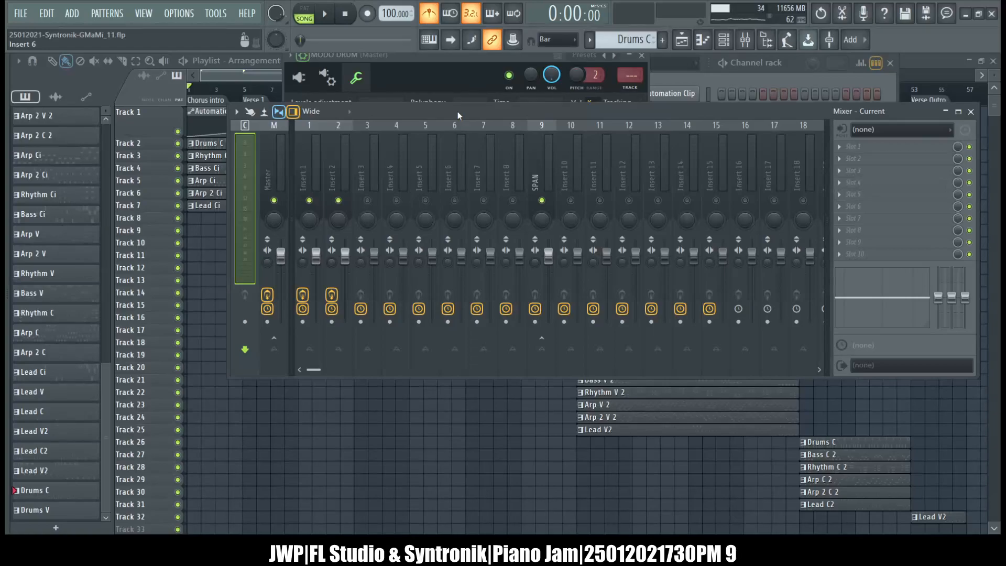
pyautogui.click(401, 56)
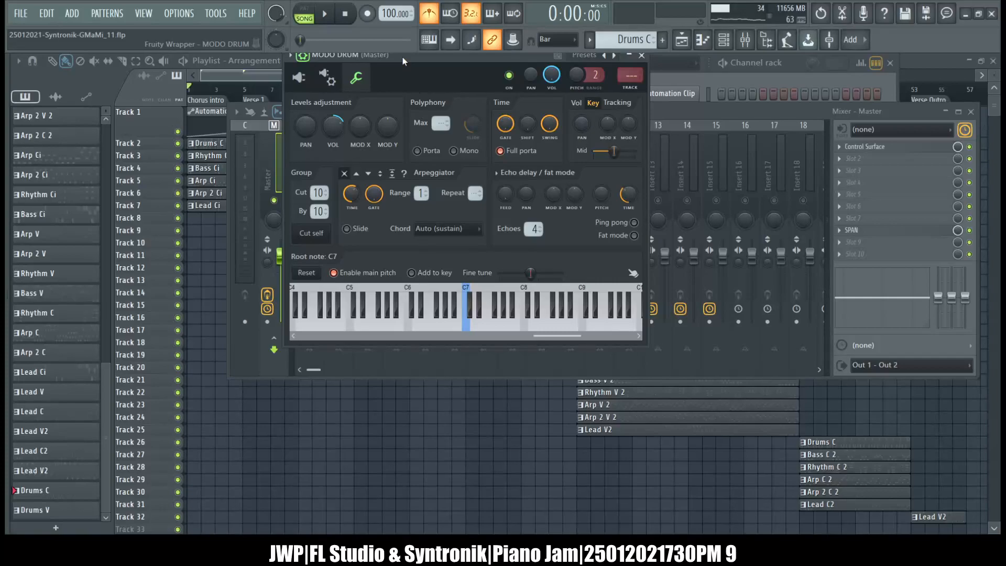
pyautogui.click(303, 80)
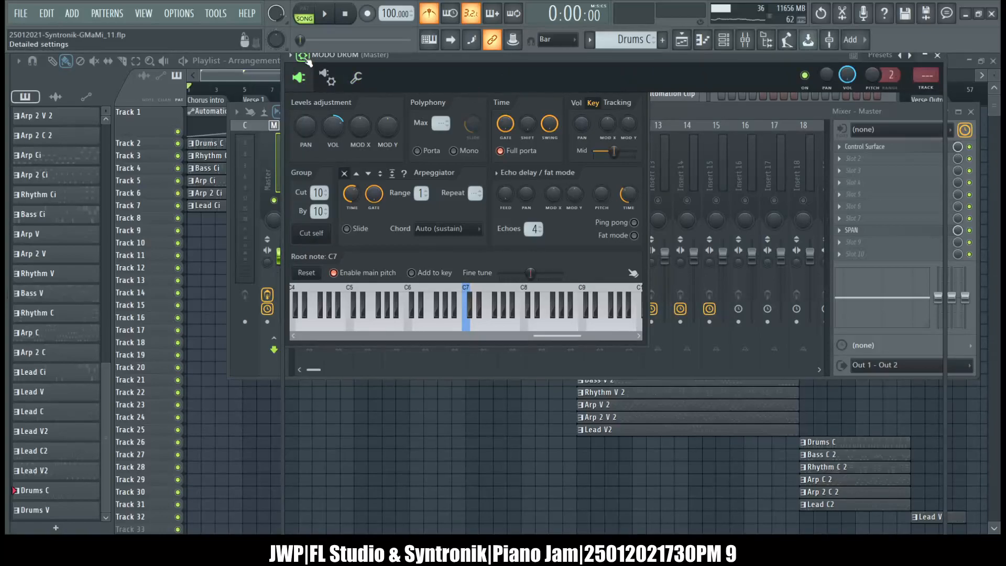
pyautogui.click(307, 59)
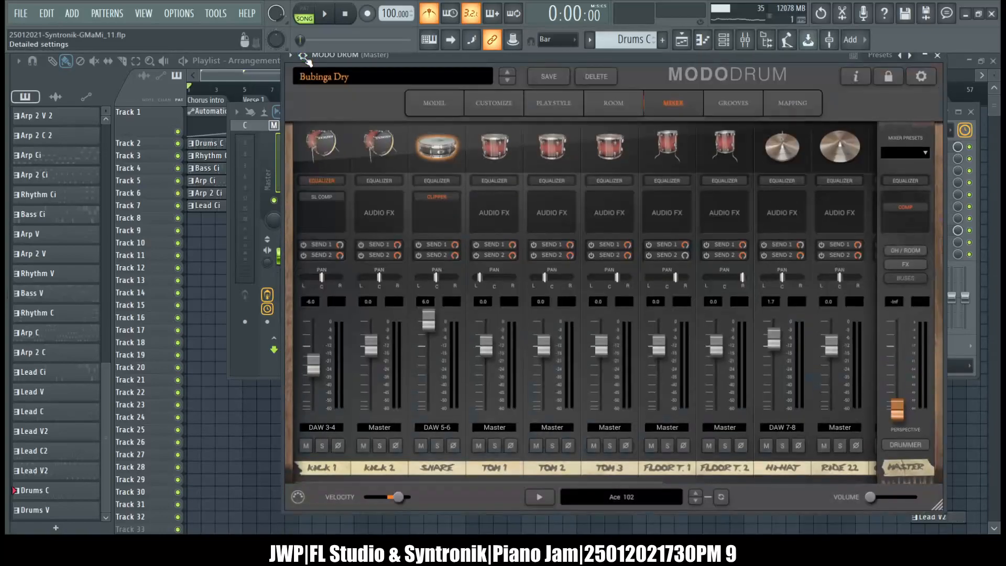
# Show the channel rack, bring the mixer in front of it and play the song with the louder drums.
pyautogui.click(725, 40)
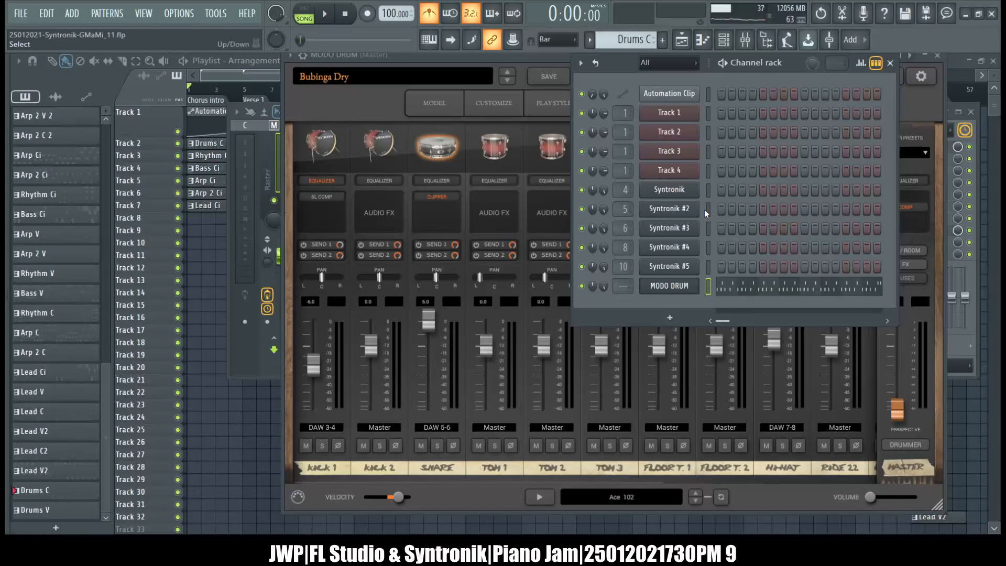
pyautogui.click(468, 63)
pyautogui.click(745, 40)
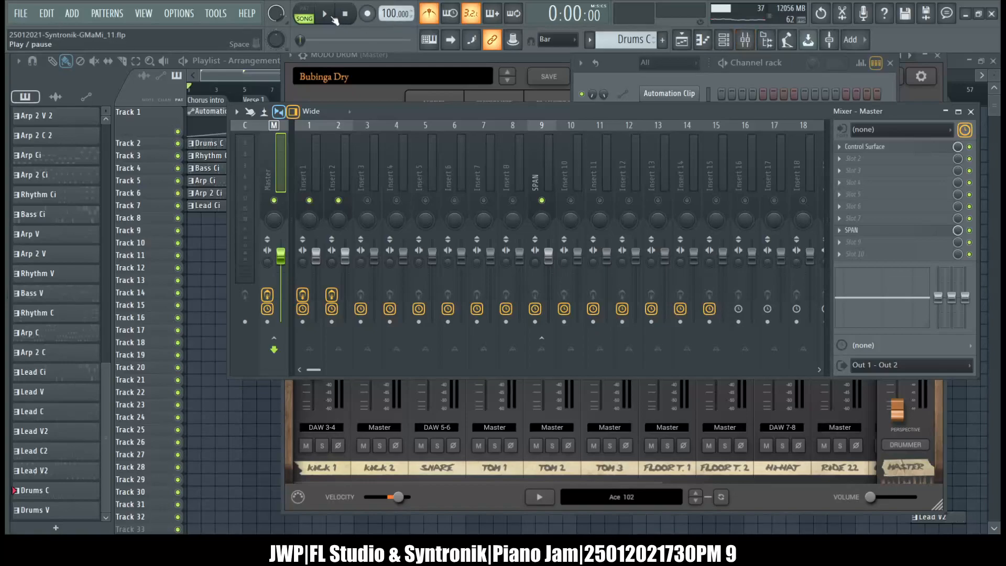
pyautogui.click(332, 18)
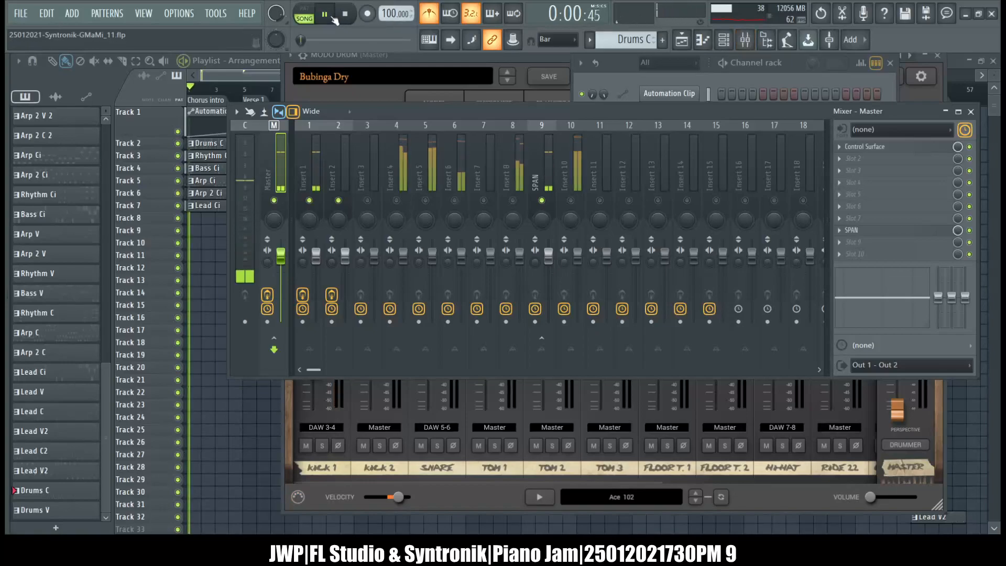
# Load Neutron 3 into slot 7 of mixer track Insert 1 and move its window clear of the playlist's track names.
pyautogui.click(343, 141)
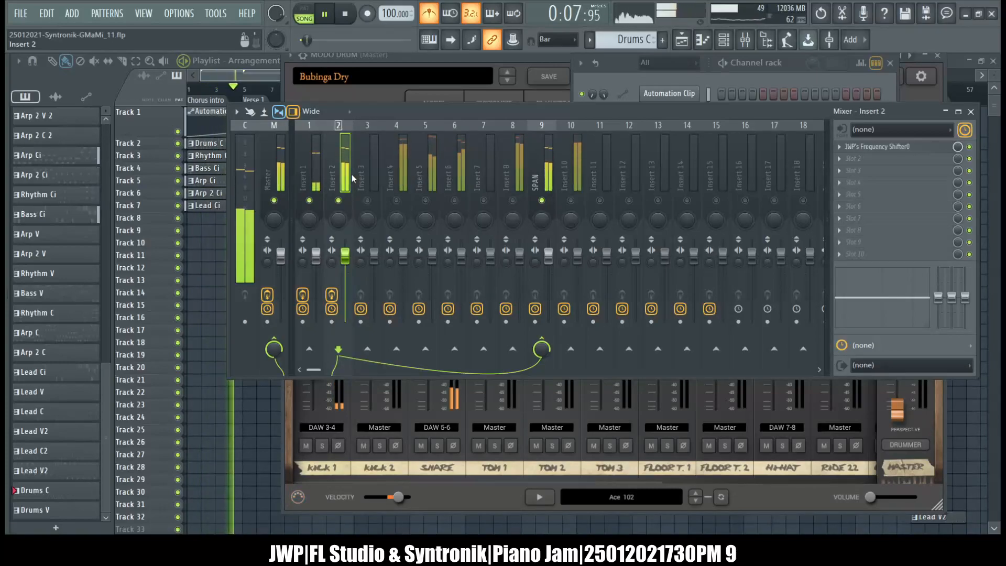
pyautogui.click(318, 161)
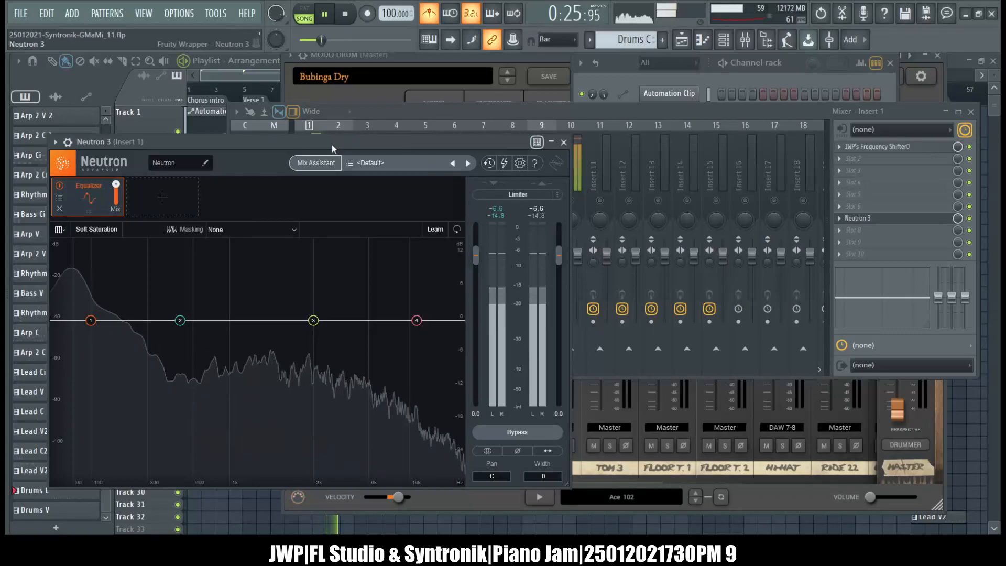
pyautogui.moveTo(331, 145); pyautogui.dragTo(545, 100)
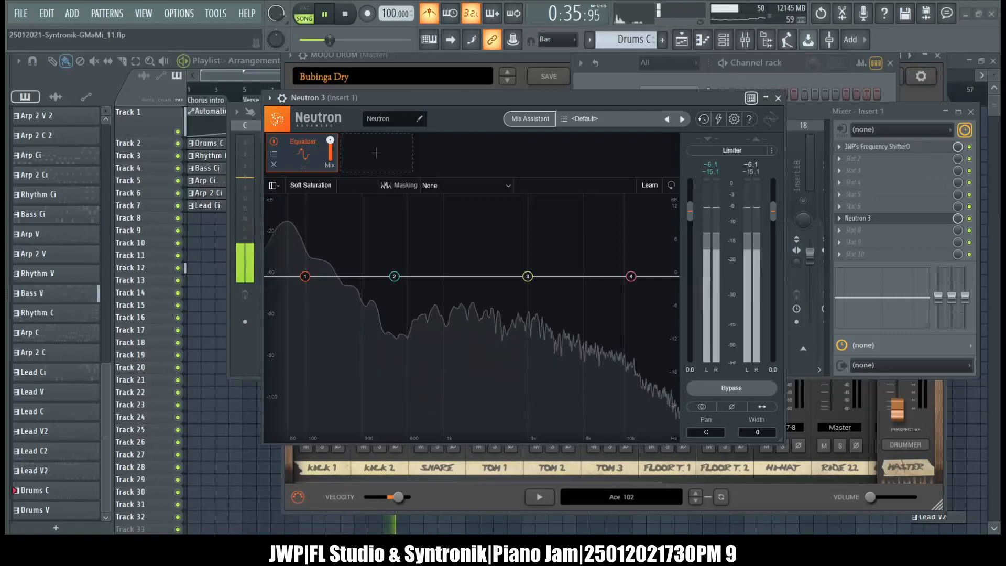
# Start Neutron 3's Mix Assistant on Insert 1 with Track Enhance, Kick instrument, Upfront style and High intensity, and close the plugin window.
pyautogui.click(527, 113)
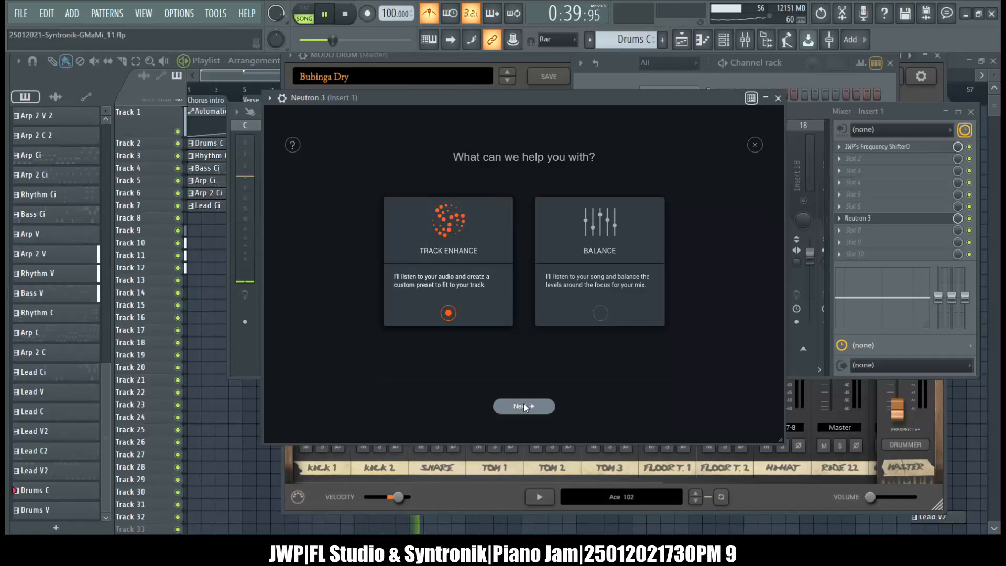
pyautogui.click(523, 406)
pyautogui.click(536, 224)
pyautogui.moveTo(530, 257)
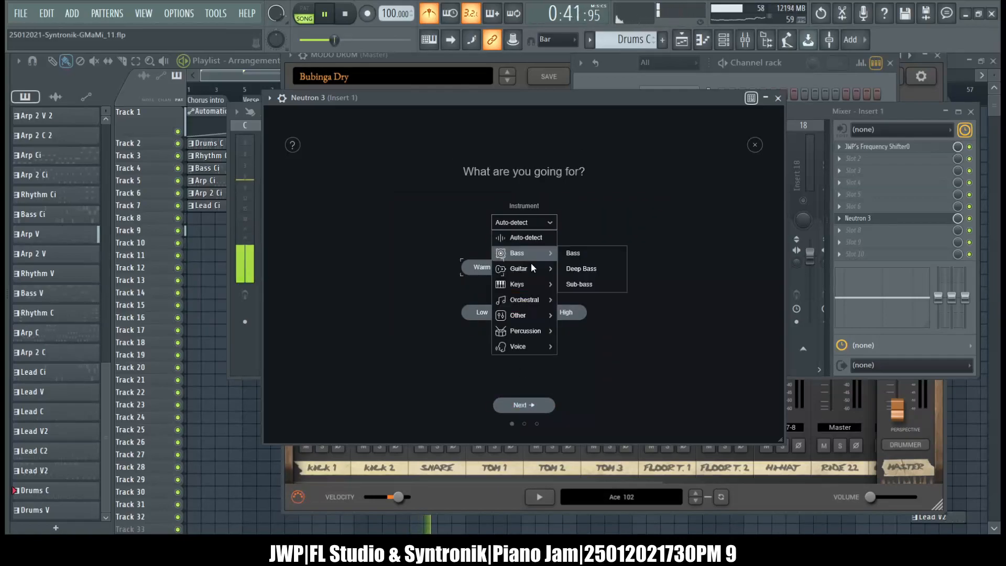
pyautogui.moveTo(539, 331)
pyautogui.click(578, 361)
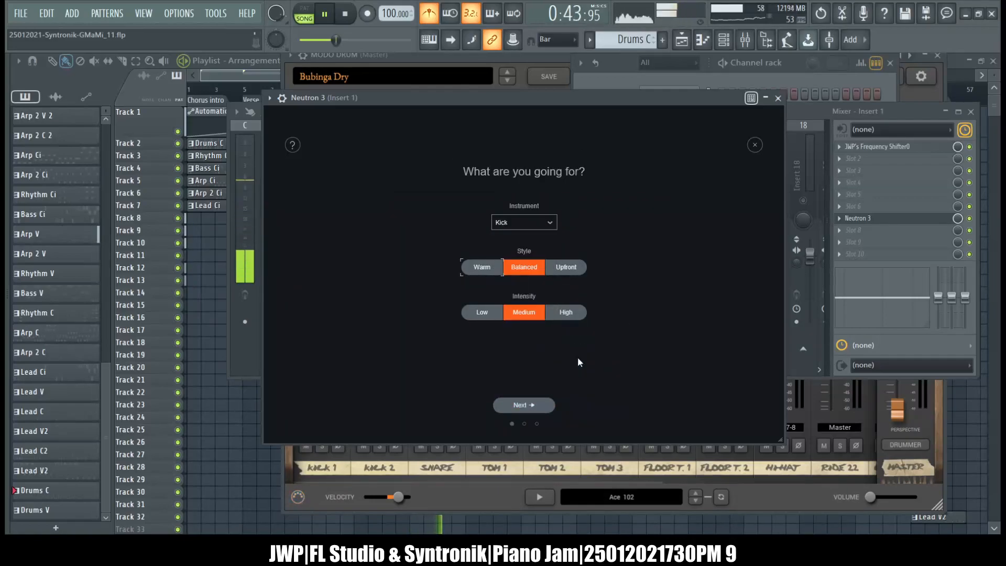
pyautogui.click(559, 311)
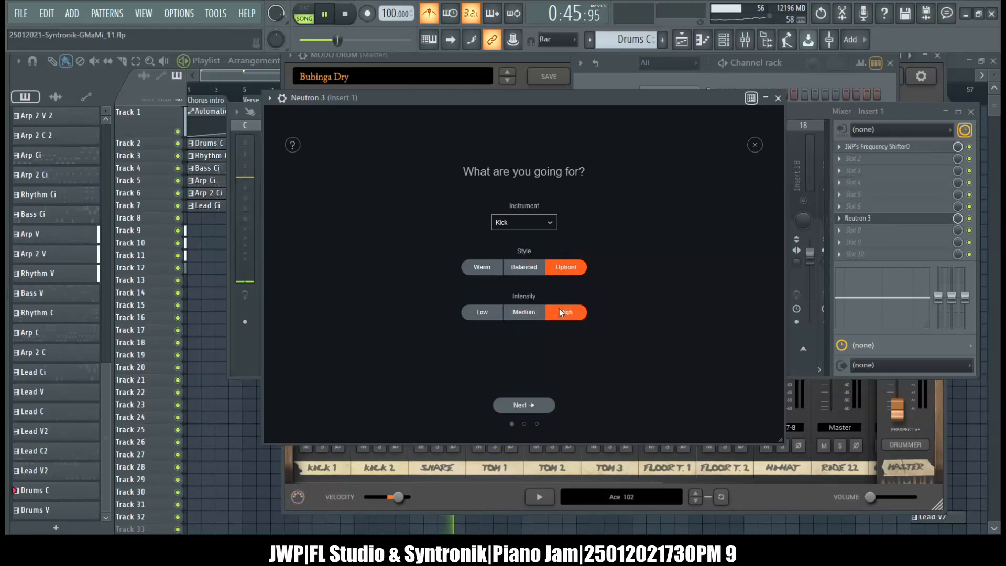
pyautogui.click(521, 407)
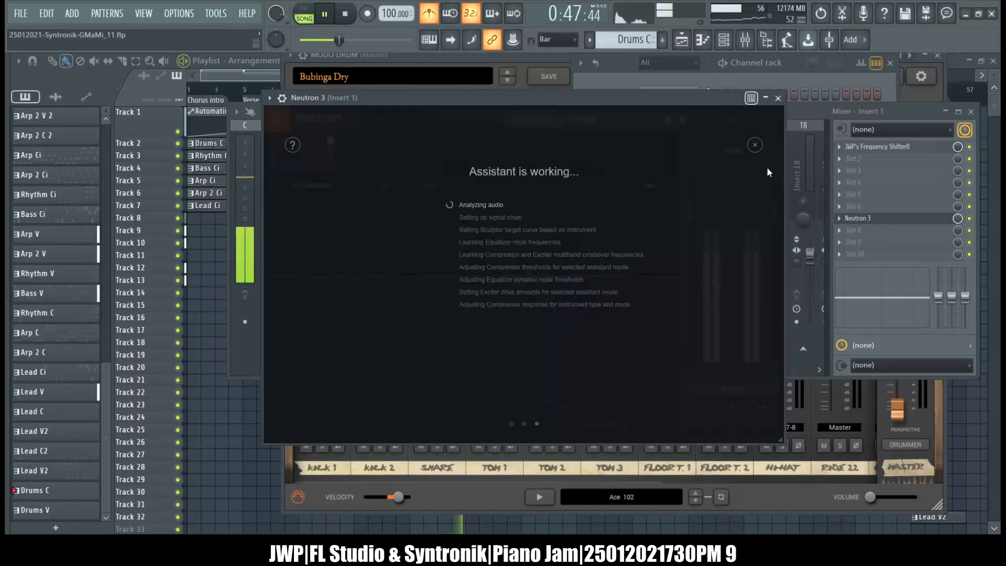
pyautogui.click(778, 98)
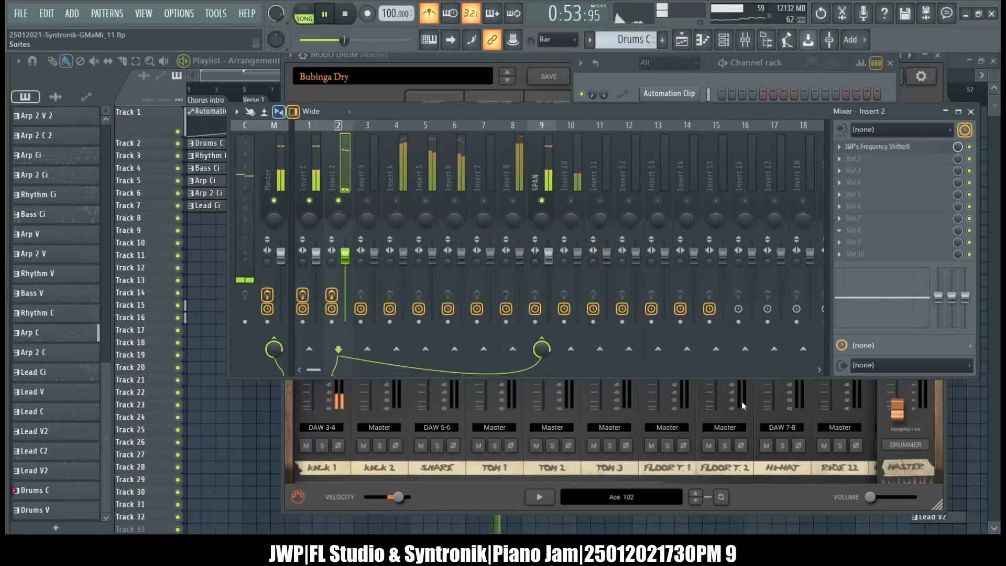
# Load Neutron 3 into slot 8 of Insert 2, start its Mix Assistant with Track Enhance, Snare, Upfront and High, and close its window.
pyautogui.click(699, 432)
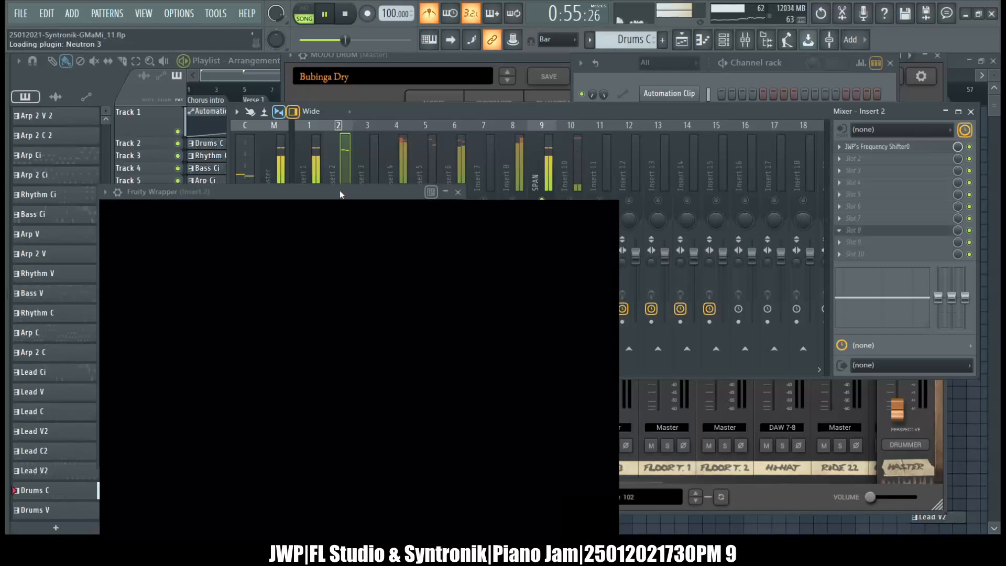
pyautogui.moveTo(340, 190); pyautogui.dragTo(521, 109)
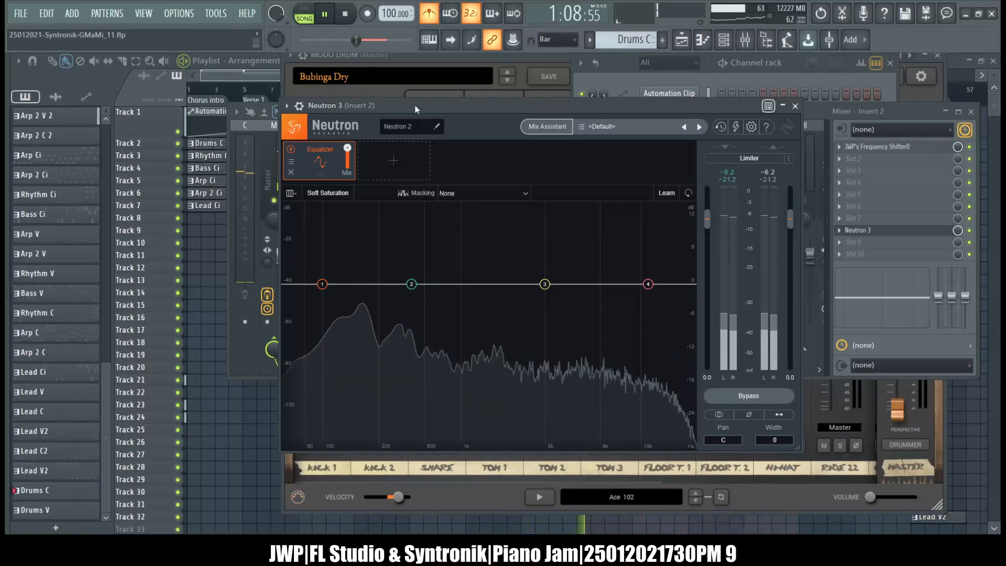
pyautogui.click(535, 127)
pyautogui.click(531, 413)
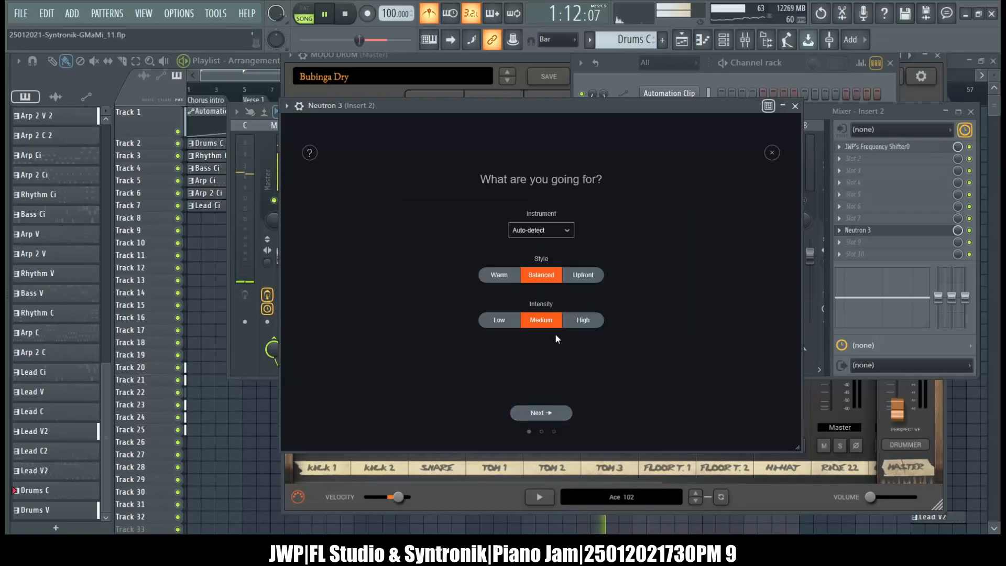
pyautogui.click(541, 230)
pyautogui.moveTo(558, 341)
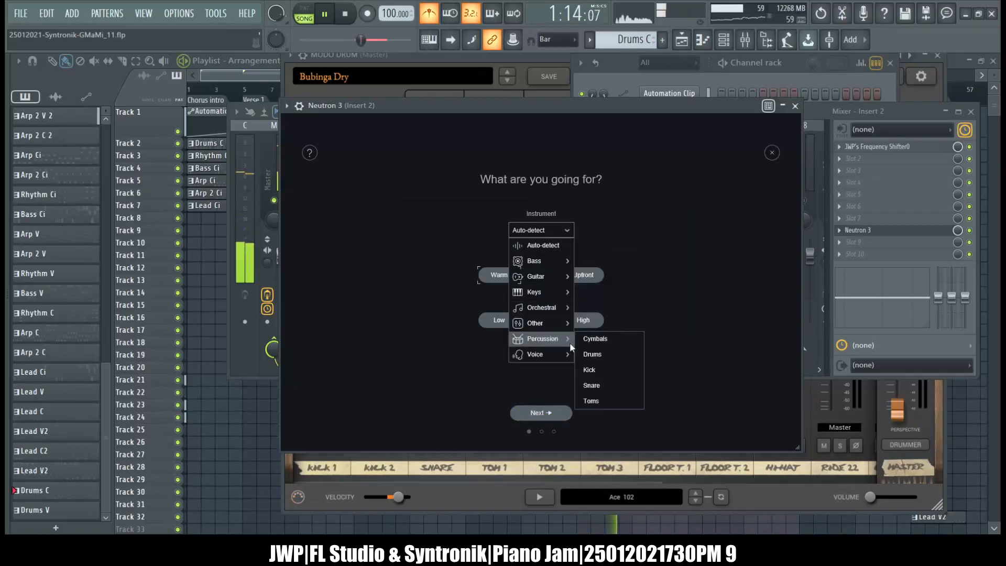
pyautogui.click(606, 386)
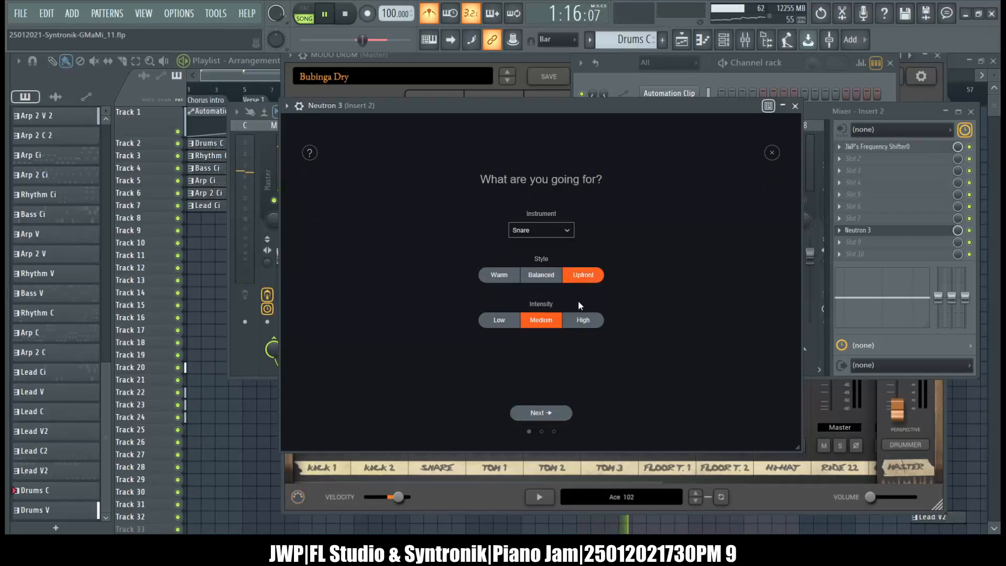
pyautogui.click(577, 321)
pyautogui.click(539, 412)
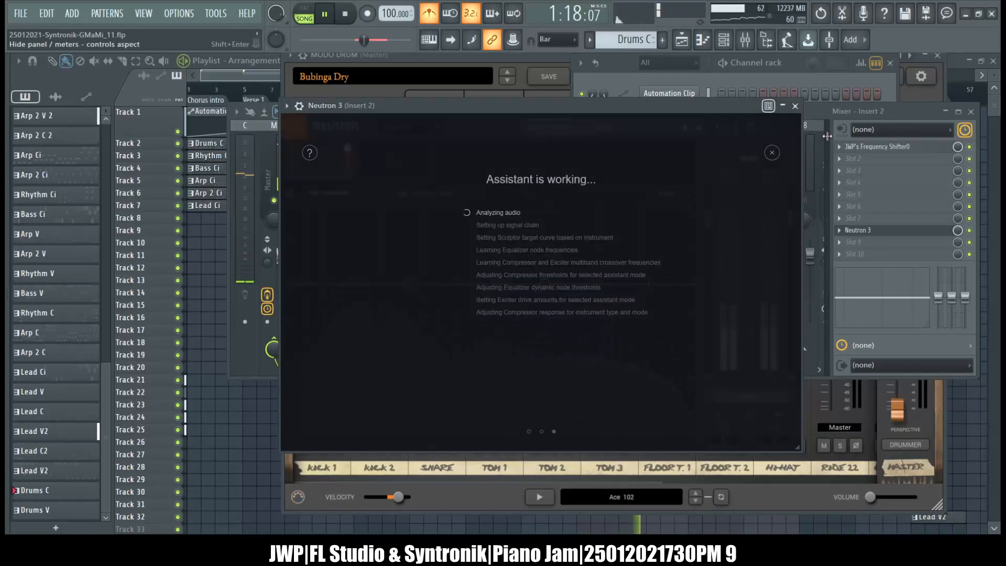
pyautogui.click(796, 106)
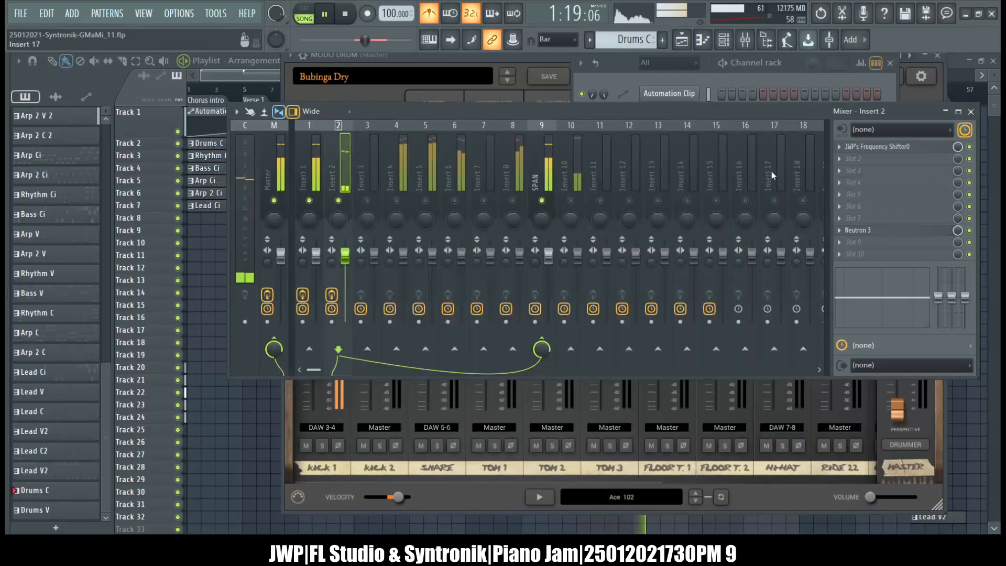
# Check the channel rack's mixer routing and load Neutron 3 into slot 8 of Insert 4, moving its window toward the centre.
pyautogui.click(408, 185)
pyautogui.press('F6')
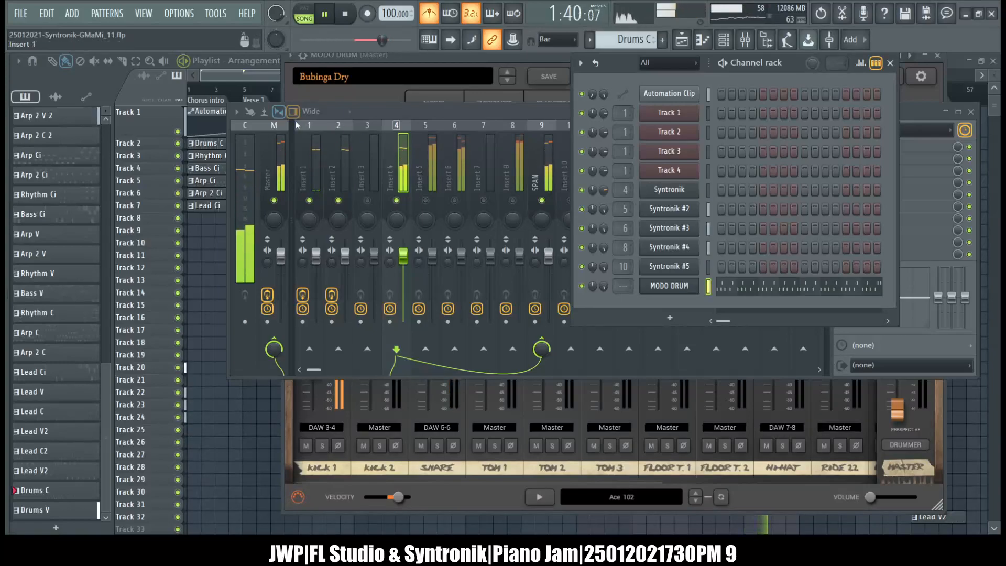
pyautogui.click(450, 113)
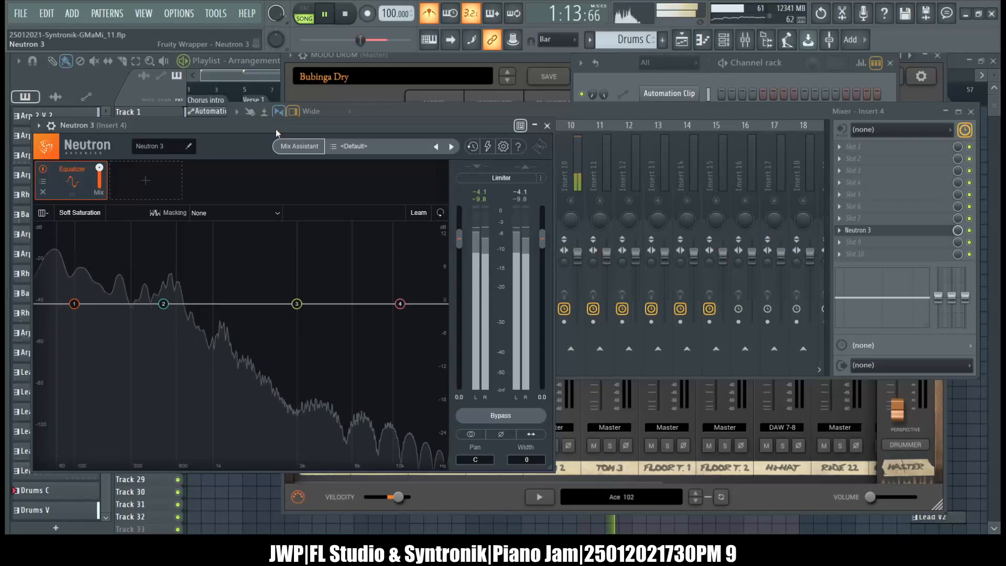
pyautogui.moveTo(255, 132); pyautogui.dragTo(492, 130)
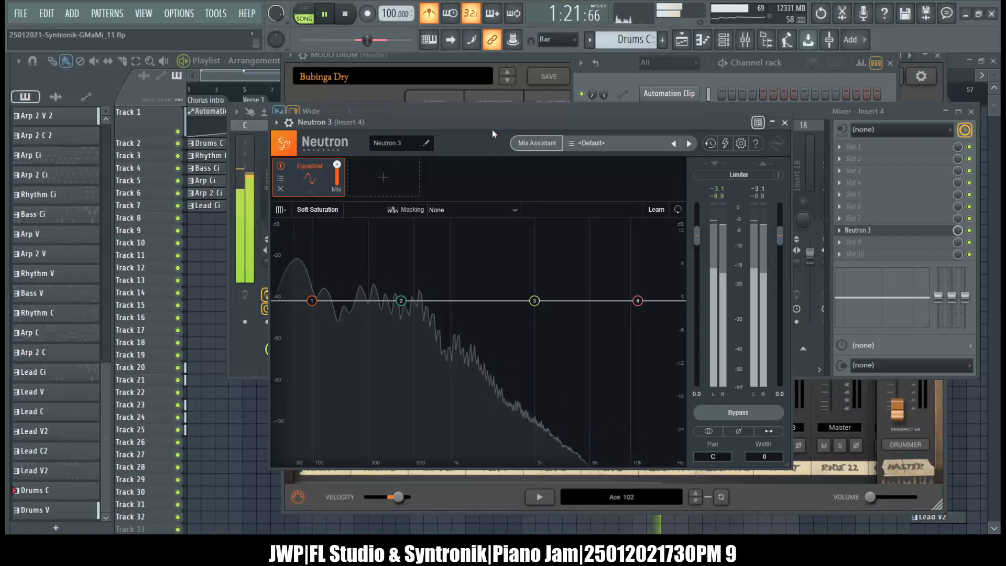
# Start Neutron 3's Mix Assistant on Insert 4 with Track Enhance, Bass instrument, Warm style and High intensity, and close the plugin window.
pyautogui.click(533, 144)
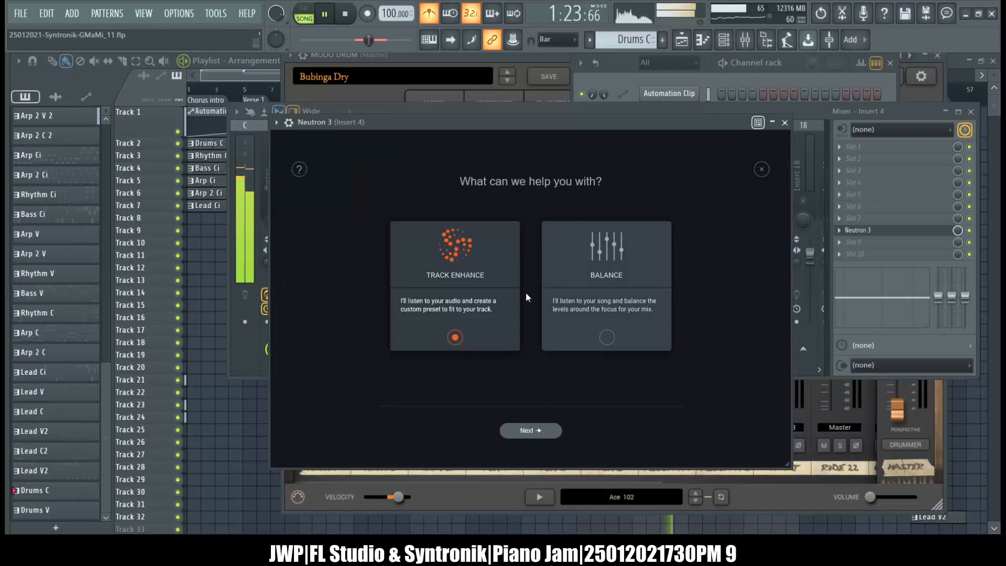
pyautogui.click(544, 433)
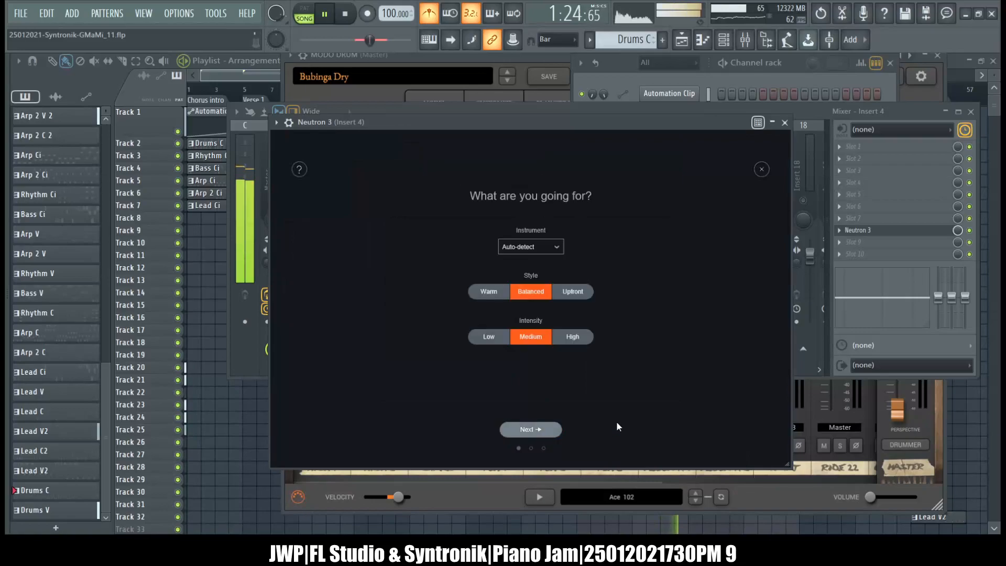
pyautogui.click(551, 250)
pyautogui.moveTo(545, 280)
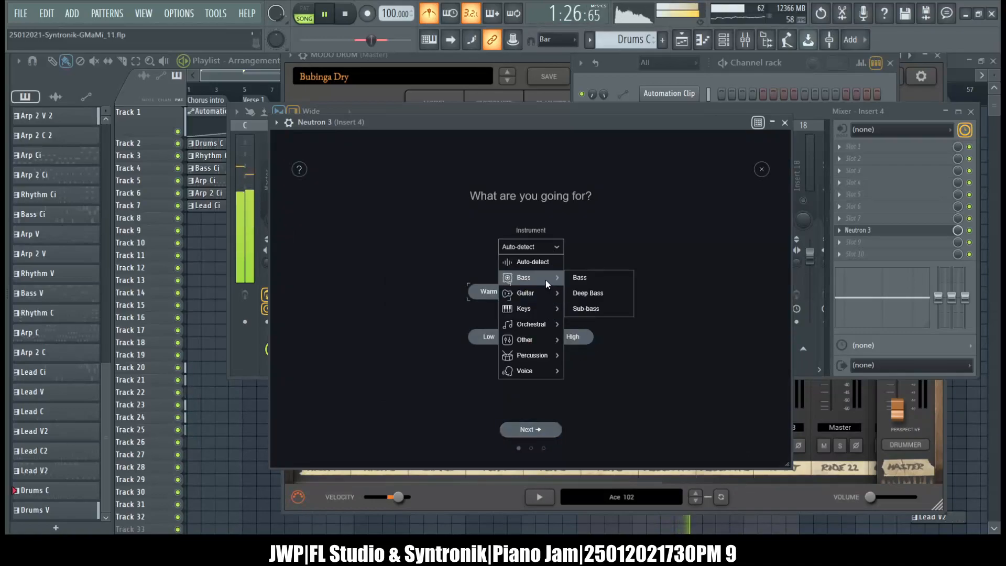
pyautogui.click(606, 279)
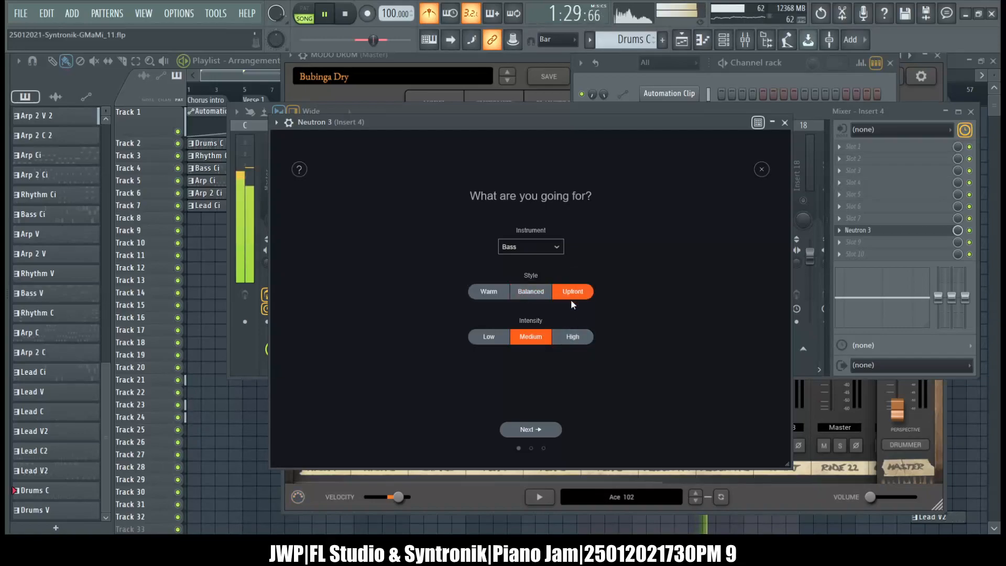
pyautogui.click(490, 294)
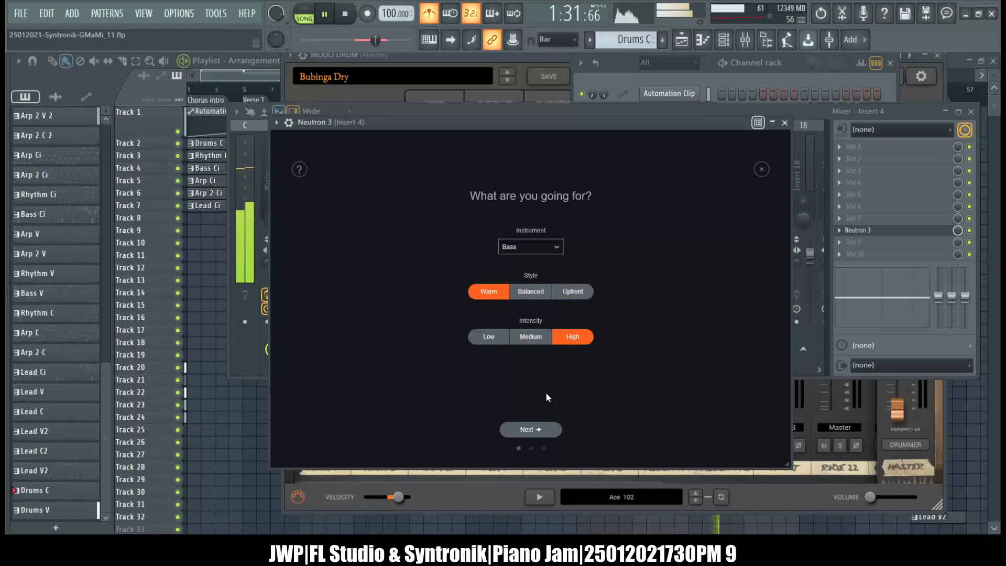
pyautogui.click(526, 431)
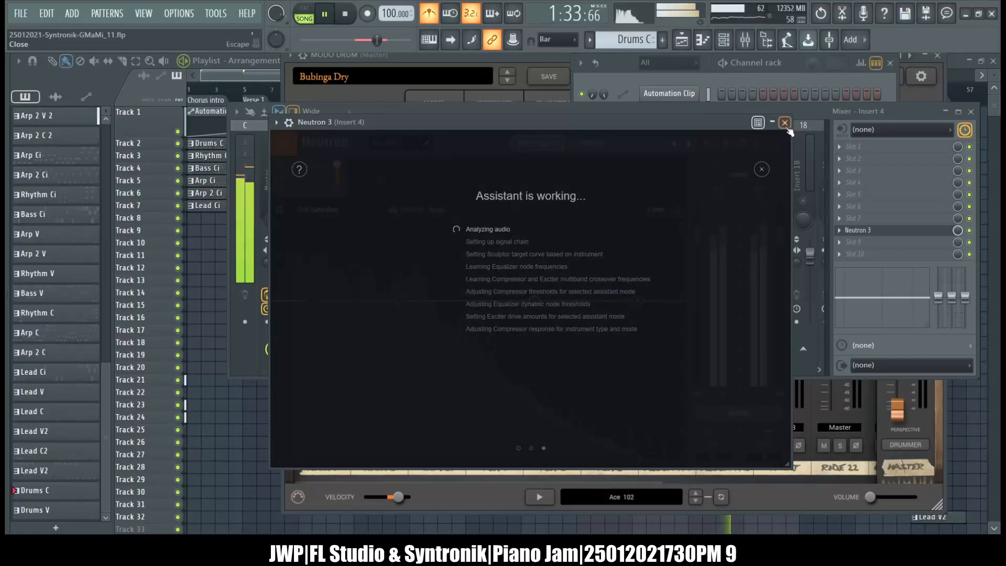
pyautogui.click(785, 122)
# Accept the finished Mix Assistant suggestions in Neutron 3 on Insert 1 and Insert 2, closing each plugin window.
pyautogui.click(314, 165)
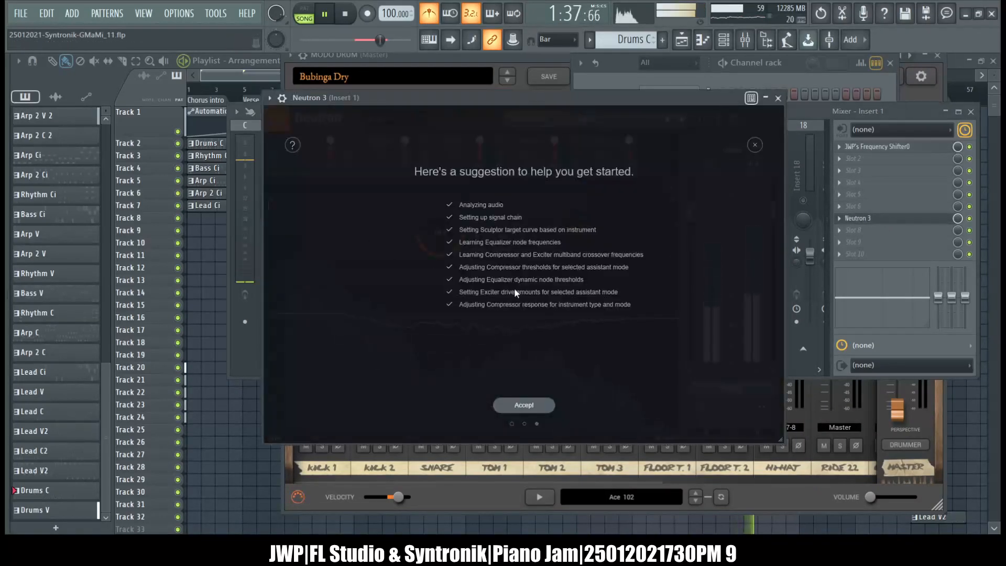
pyautogui.click(514, 403)
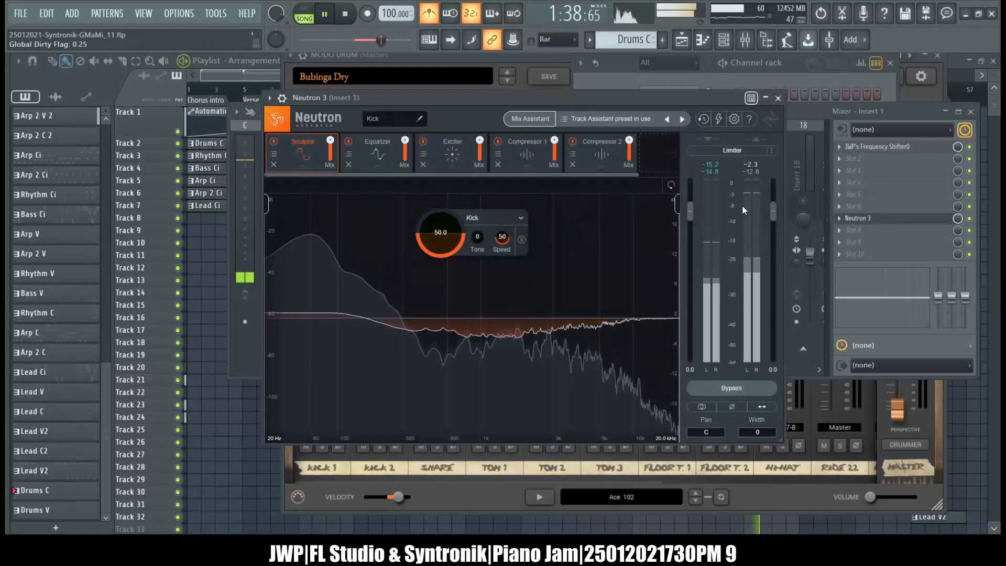
pyautogui.click(778, 98)
pyautogui.click(337, 170)
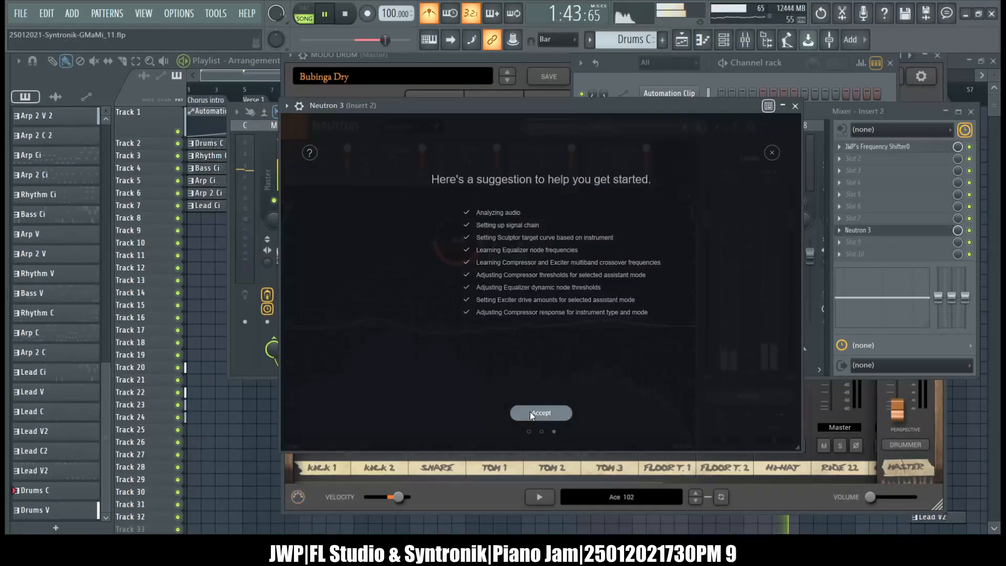
pyautogui.click(530, 413)
pyautogui.click(795, 106)
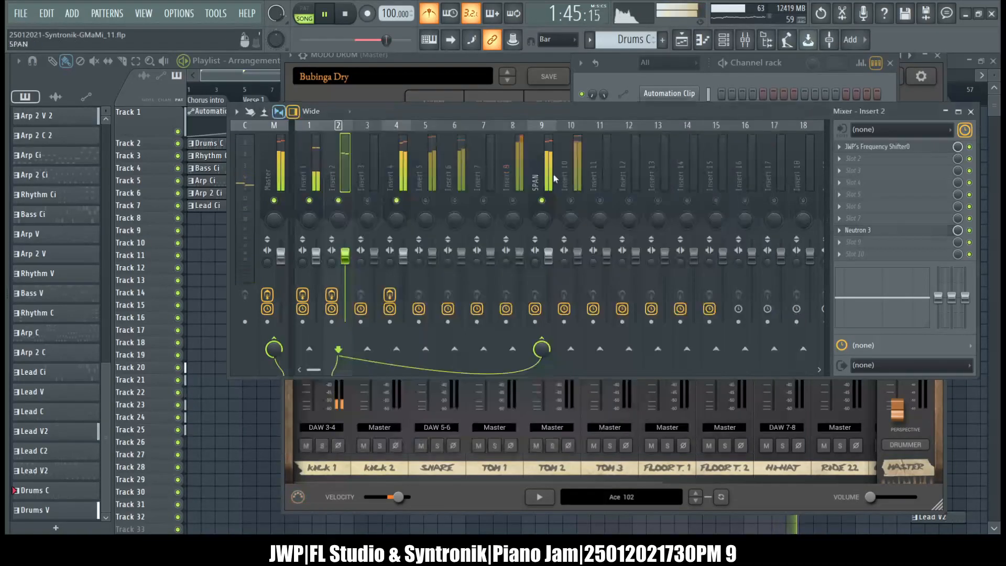
# Reopen Neutron 3 on Insert 4, accept its Mix Assistant suggestion and close the plugin window.
pyautogui.click(410, 158)
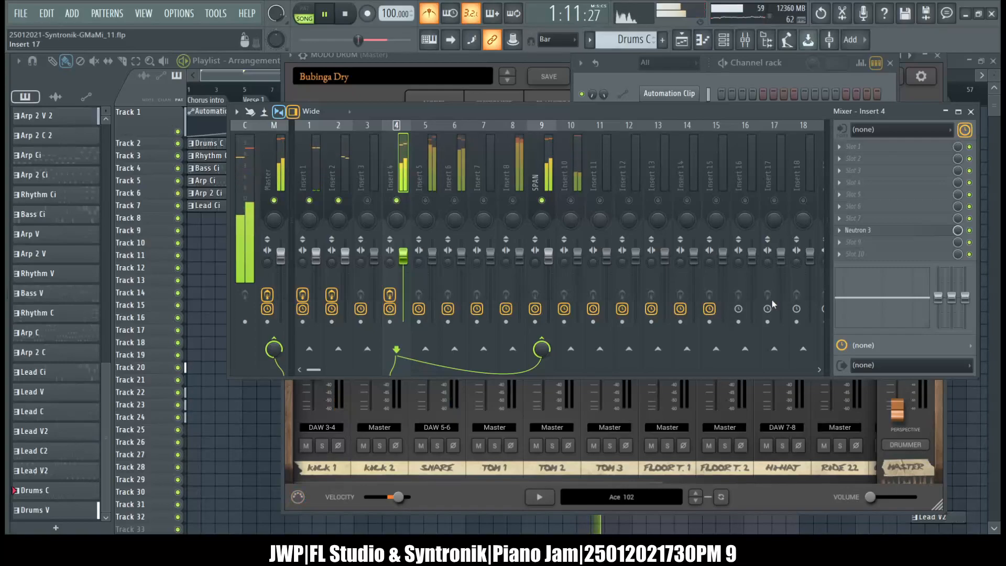
pyautogui.click(858, 230)
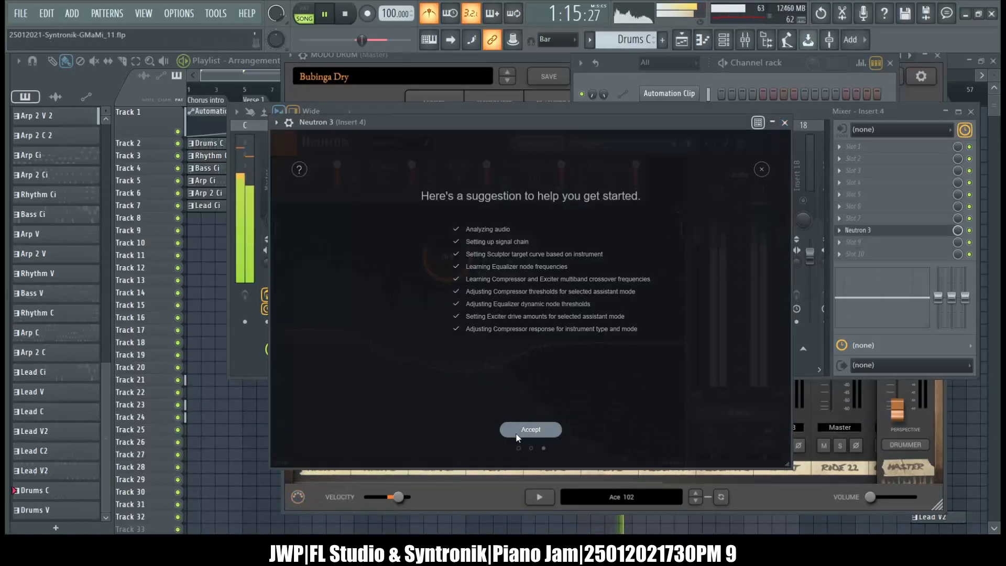
pyautogui.click(519, 435)
pyautogui.click(784, 122)
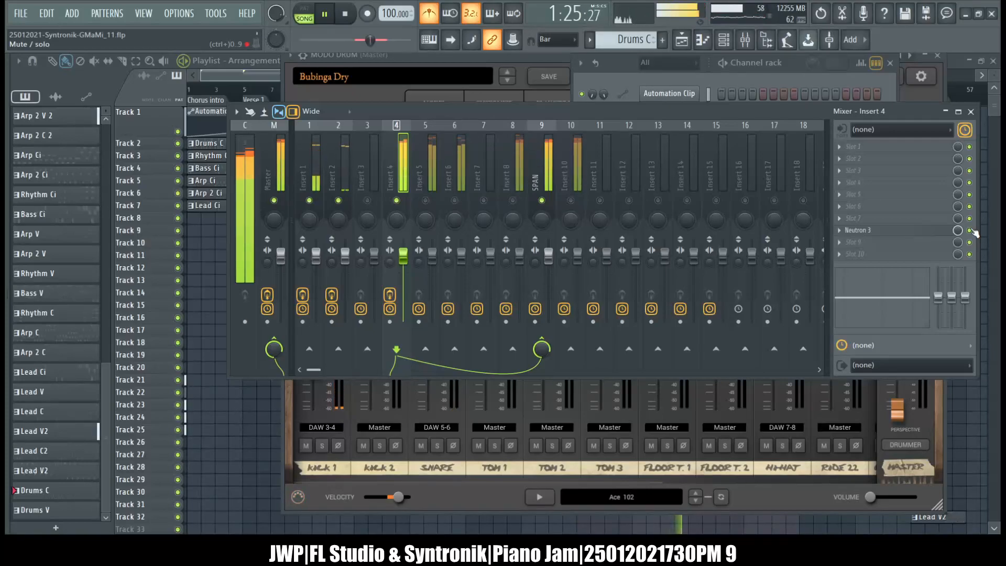
# Lower the output gain of Neutron 3 on Insert 4 to -9.0 dB and close the plugin window.
pyautogui.click(865, 231)
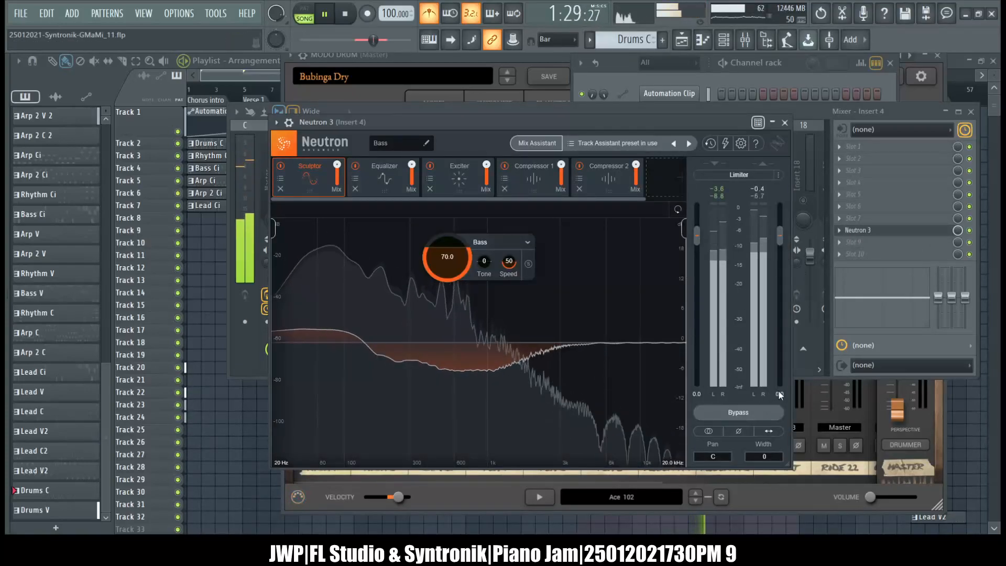
pyautogui.moveTo(781, 390); pyautogui.dragTo(806, 434)
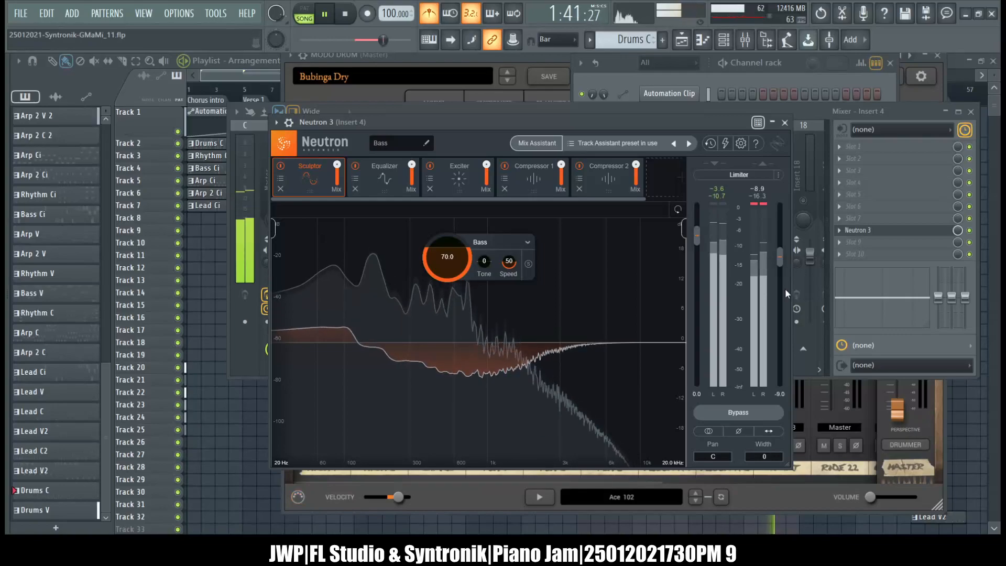
pyautogui.click(785, 123)
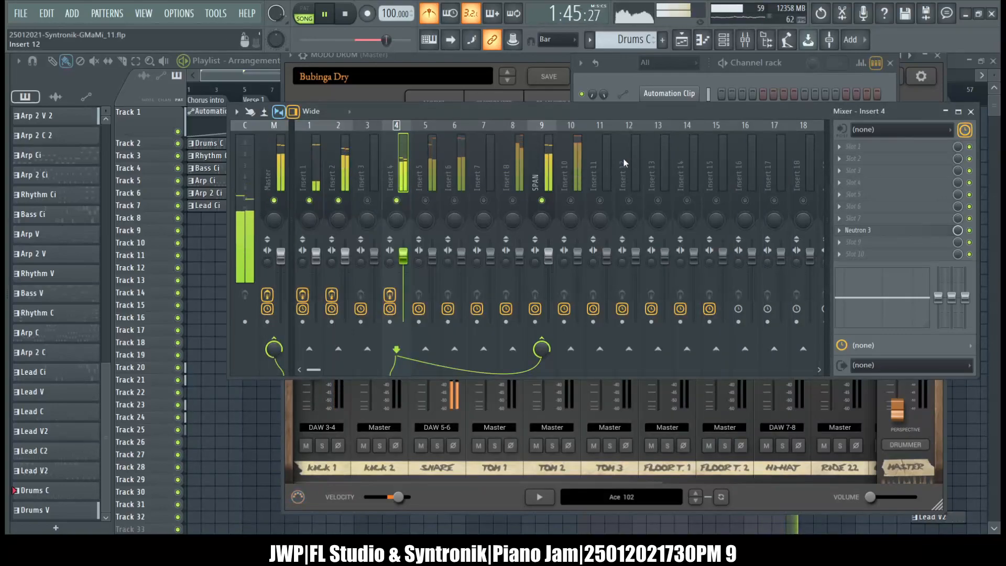
# Select and unmute mixer track Insert 5, and bring the channel rack to the front.
pyautogui.click(431, 174)
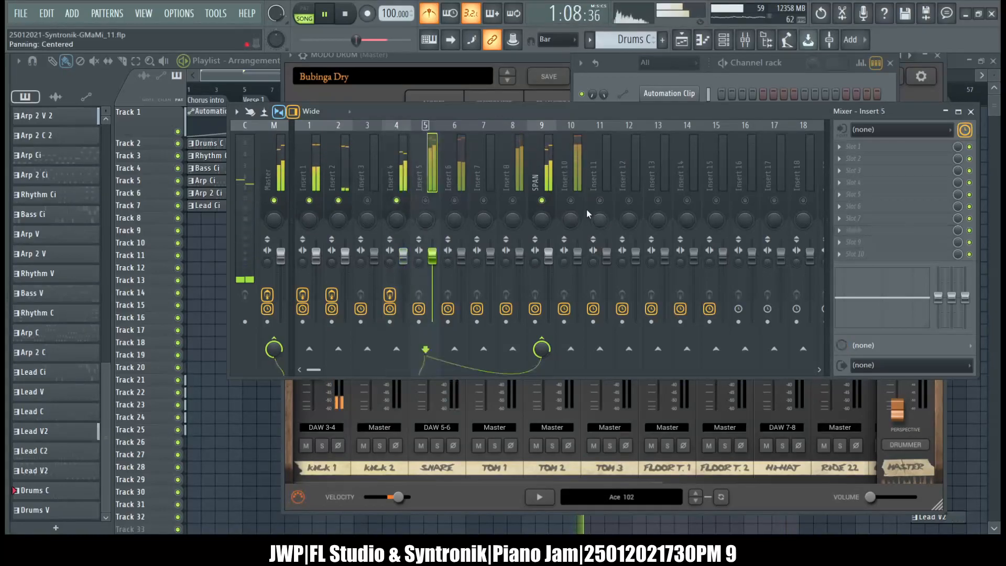
pyautogui.click(425, 201)
pyautogui.click(607, 86)
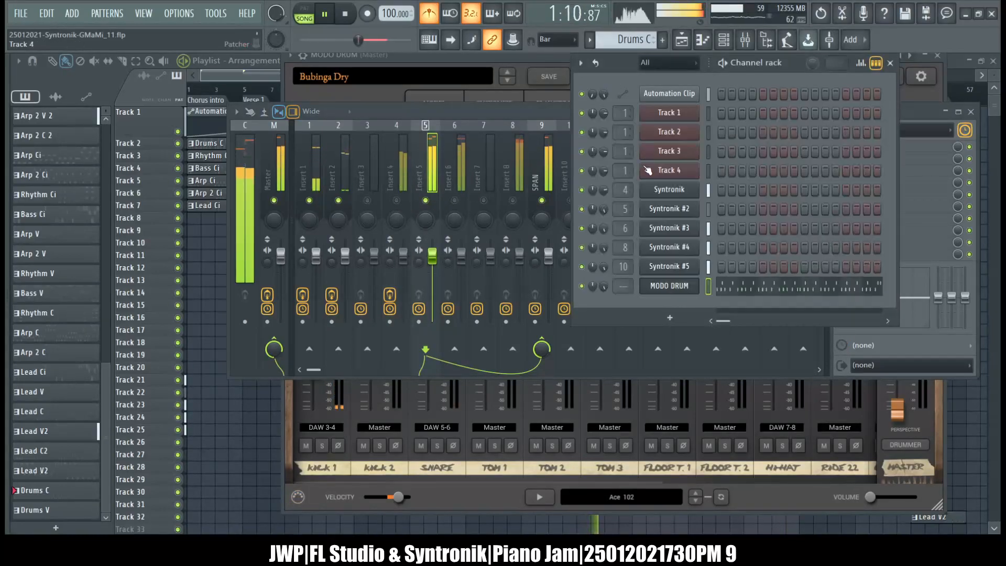
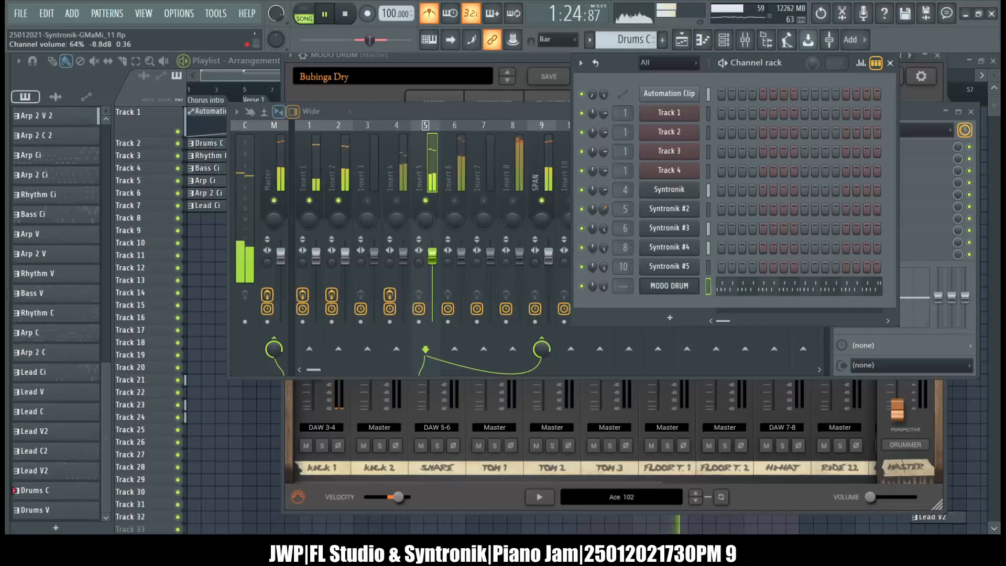
# Load Neutron 3 into slot 7 of mixer track Insert 5 and place its window over the mixer.
pyautogui.click(541, 114)
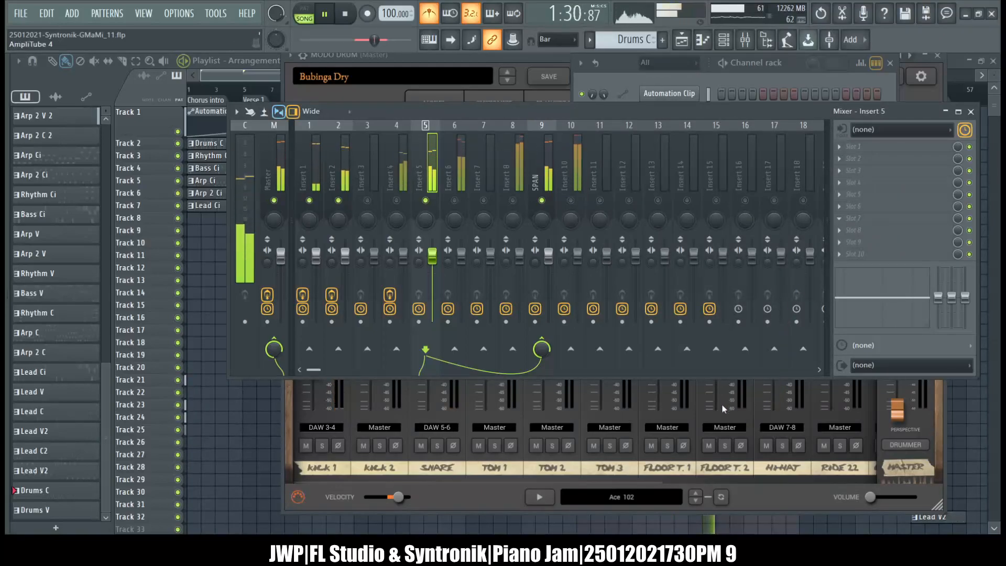
pyautogui.click(706, 433)
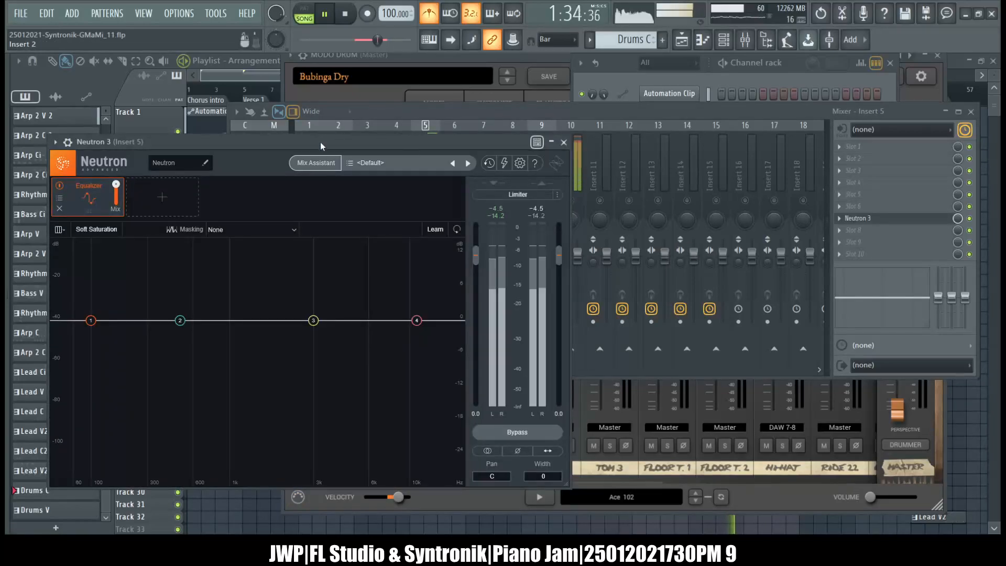
pyautogui.moveTo(320, 143); pyautogui.dragTo(577, 114)
pyautogui.click(582, 135)
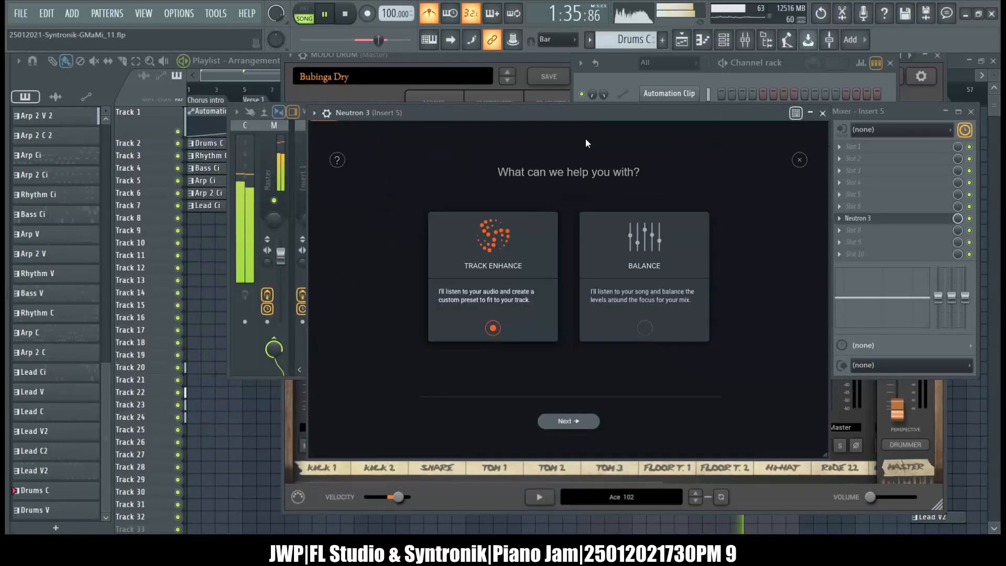
pyautogui.click(569, 420)
pyautogui.click(587, 238)
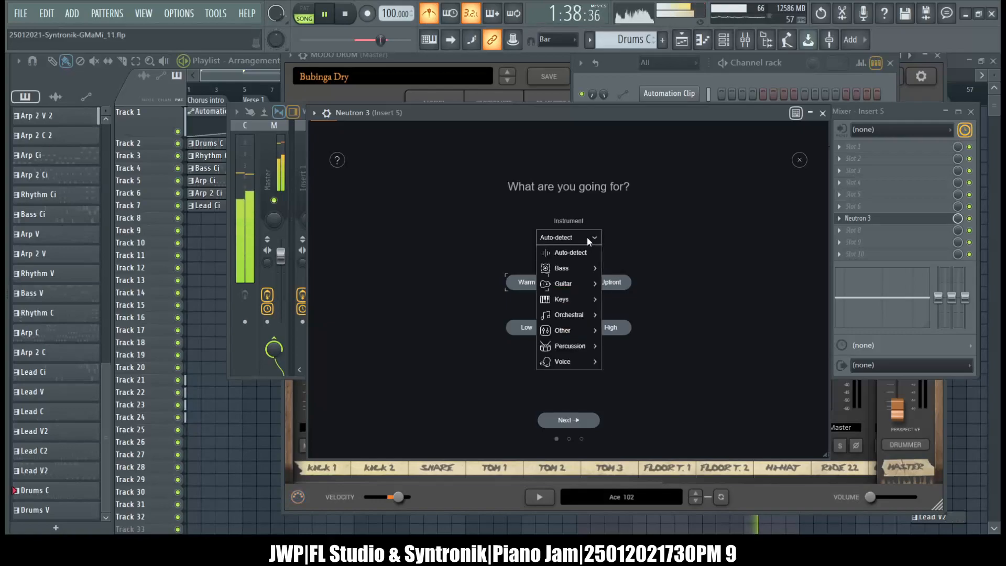
pyautogui.click(711, 240)
pyautogui.click(798, 160)
# Check which preset Syntronik #2 uses in the channel rack and close its window.
pyautogui.click(635, 68)
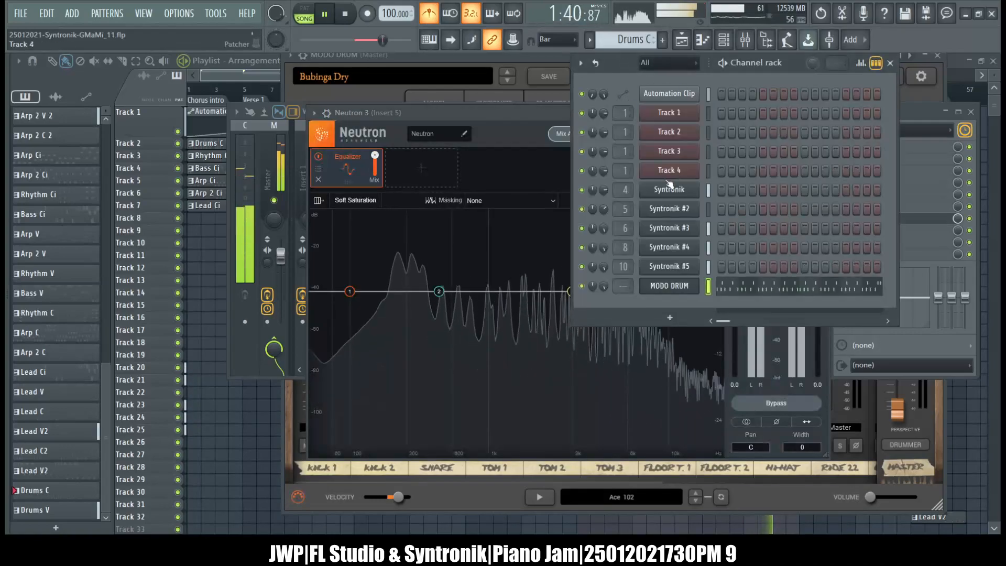
pyautogui.click(669, 211)
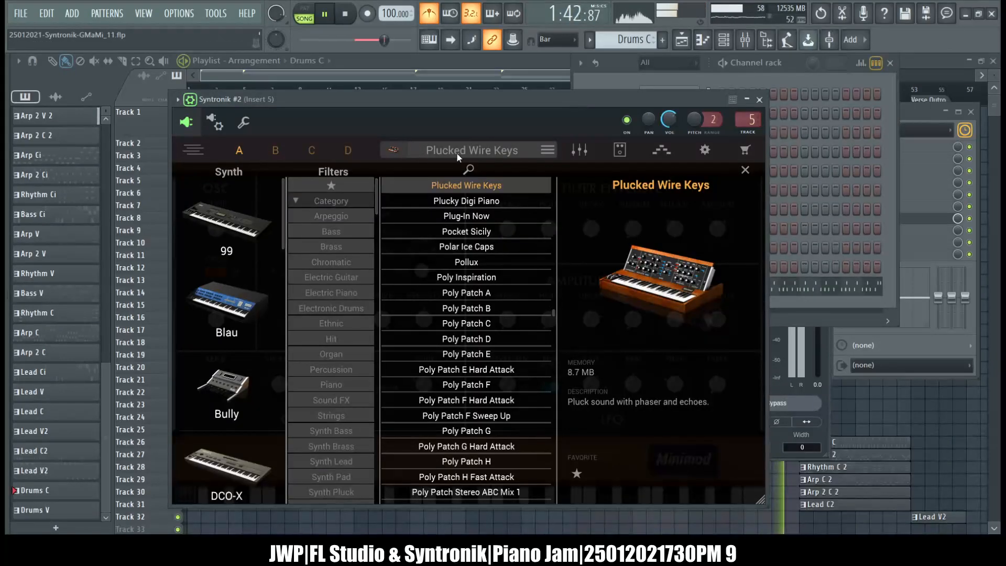
pyautogui.click(759, 99)
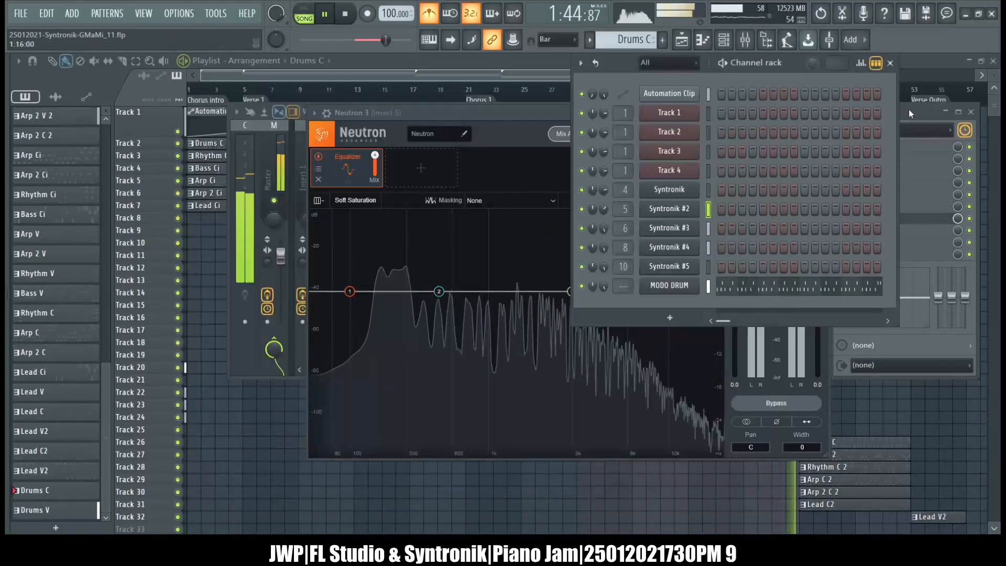
# Run Neutron 3's Mix Assistant on Insert 5 with Track Enhance, Piano, Balanced style and High intensity, closing the window while it analyzes.
pyautogui.press('F9')
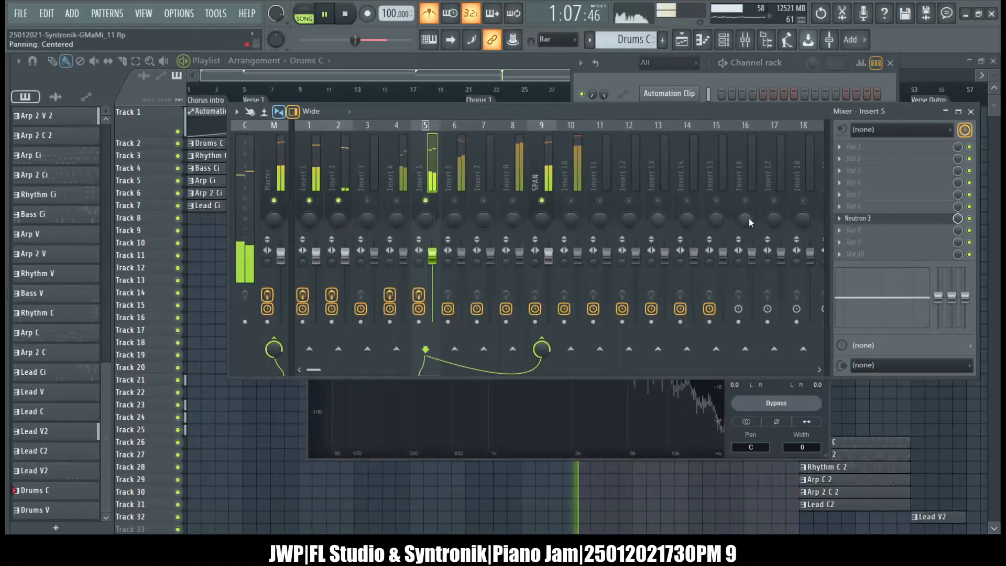
pyautogui.click(865, 218)
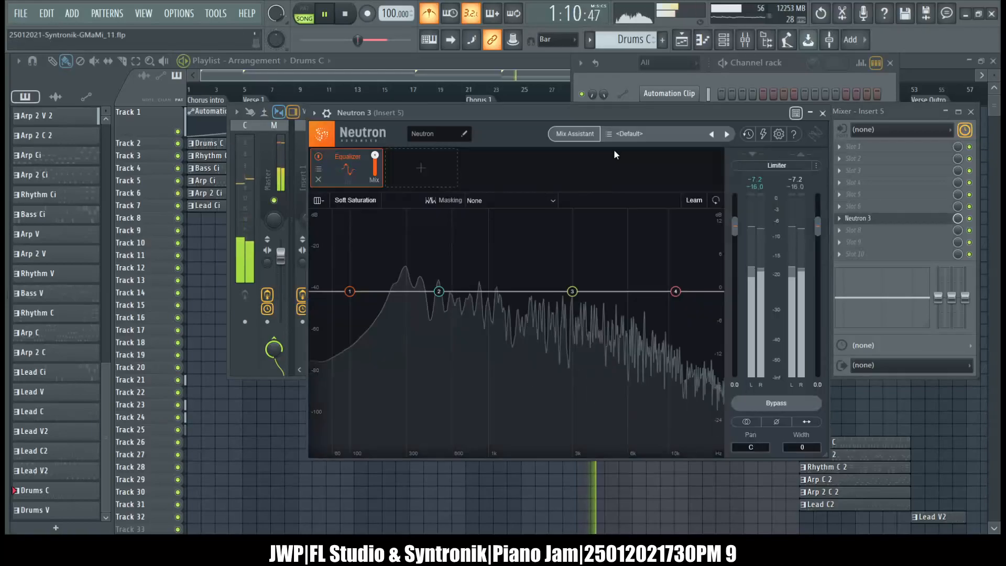
pyautogui.click(565, 135)
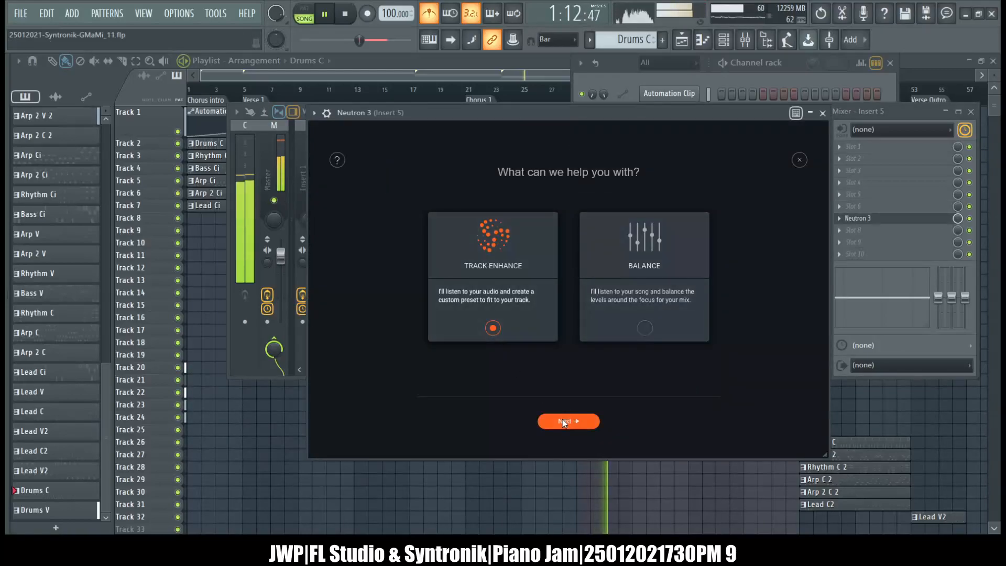
pyautogui.click(563, 422)
pyautogui.click(584, 236)
pyautogui.moveTo(567, 304)
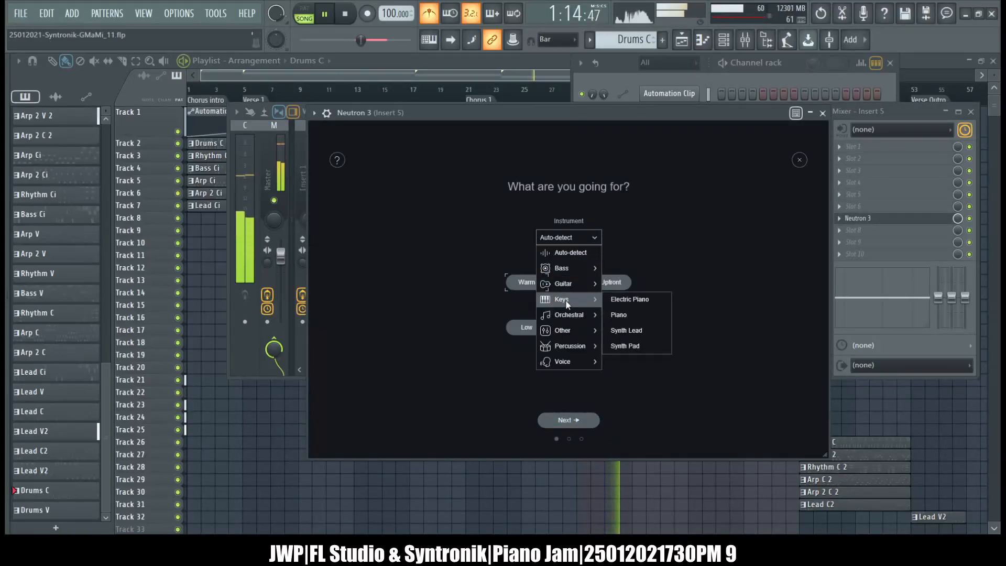
pyautogui.click(639, 315)
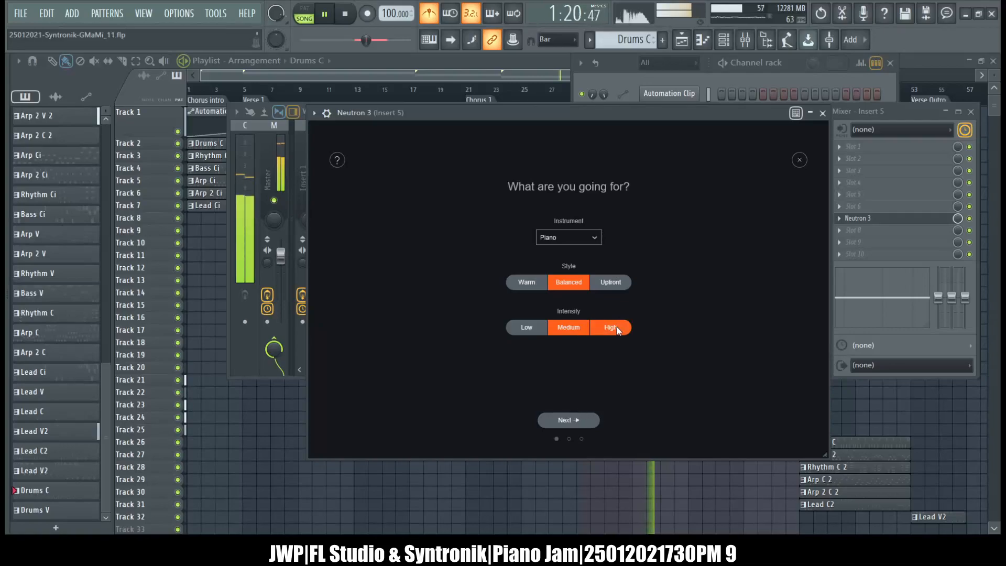
pyautogui.click(572, 420)
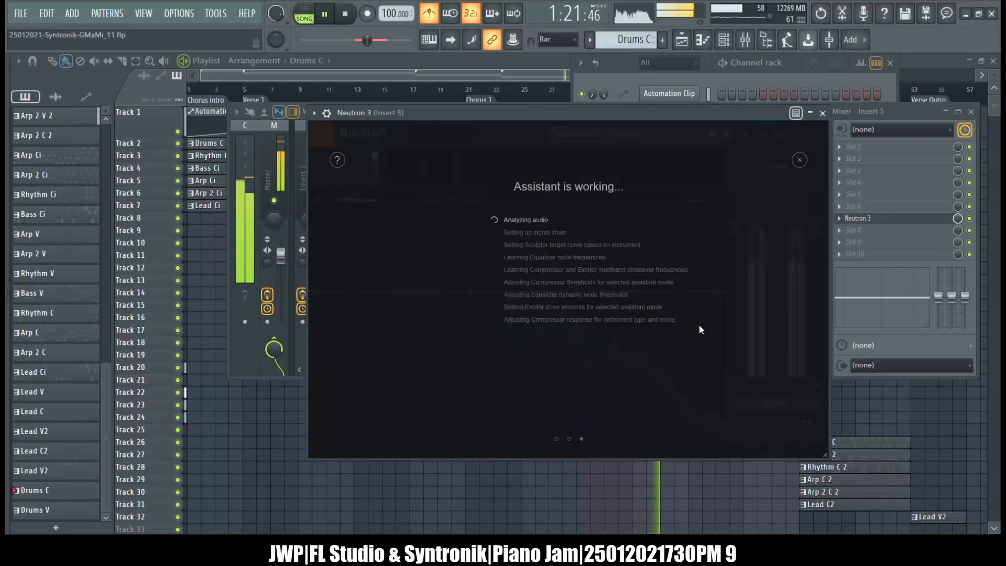
pyautogui.click(822, 112)
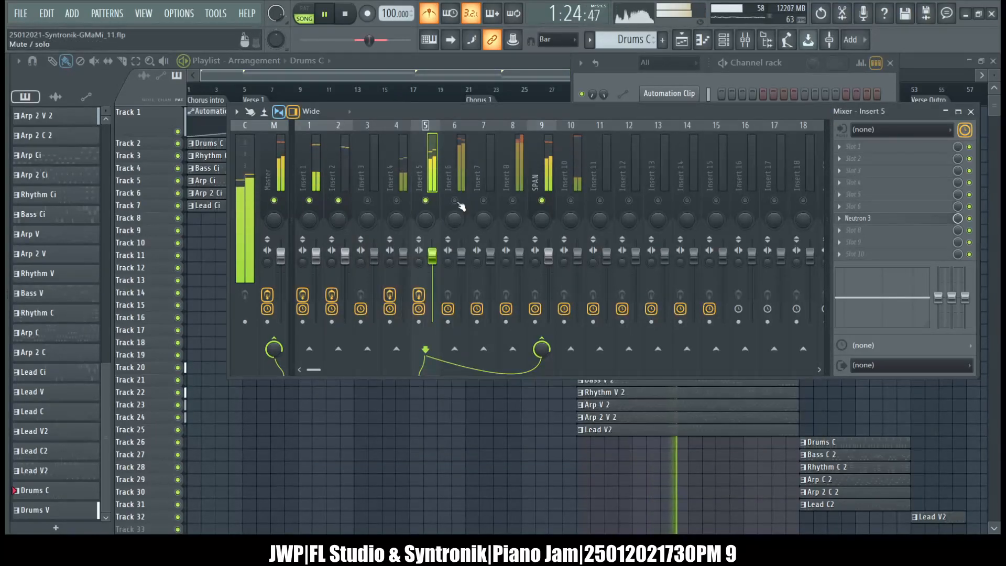
# Review the Neutron 3 settings on mixer track Insert 4 and close the plugin window.
pyautogui.click(404, 181)
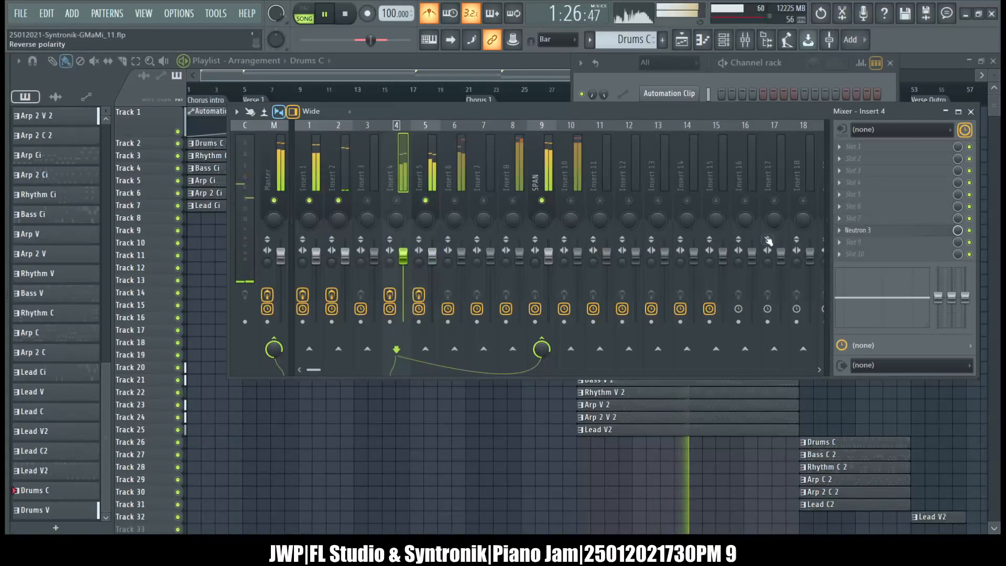
pyautogui.click(857, 232)
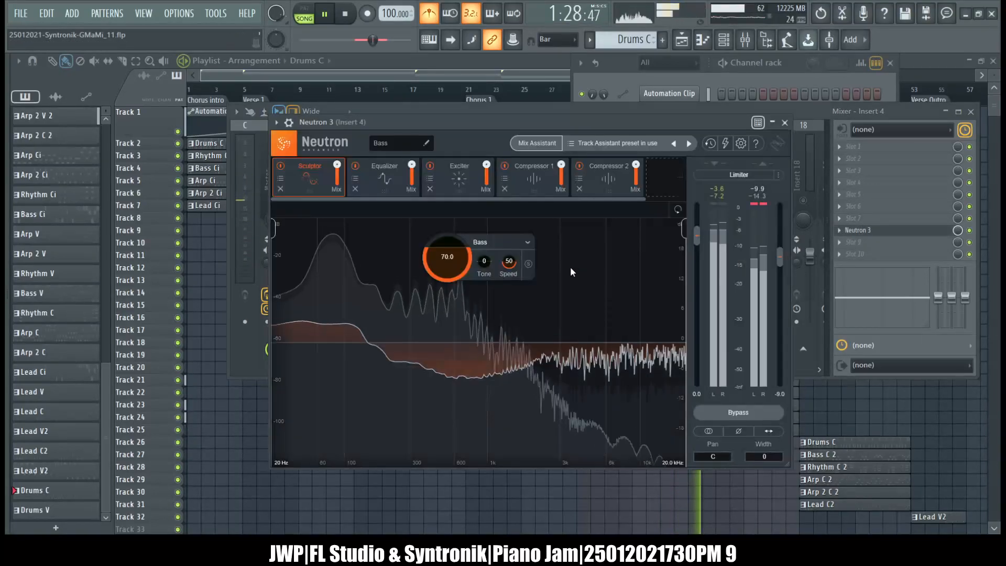
pyautogui.click(785, 124)
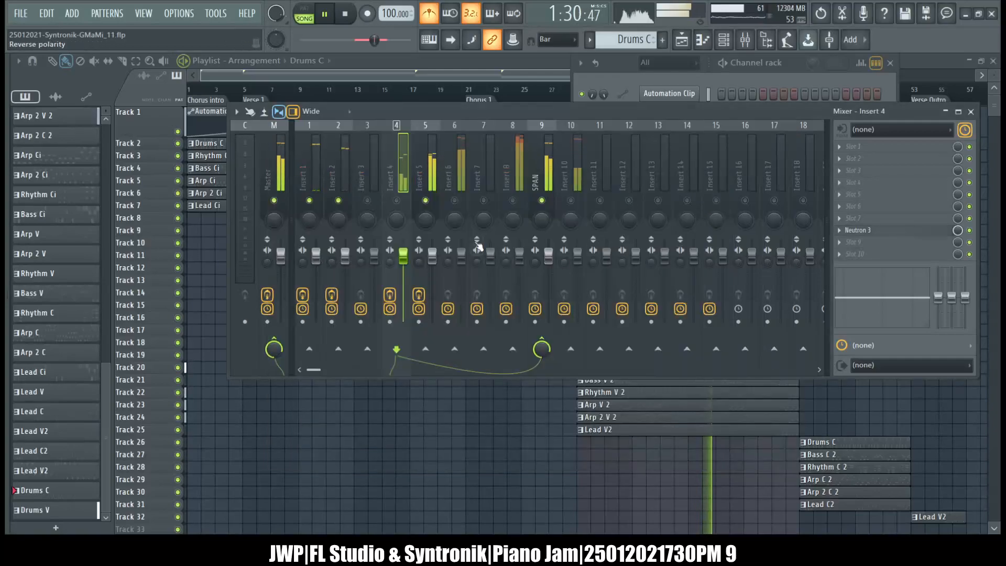
# Reopen Neutron 3 on Insert 5, accept its Mix Assistant suggestion and close the plugin window.
pyautogui.press('Right')
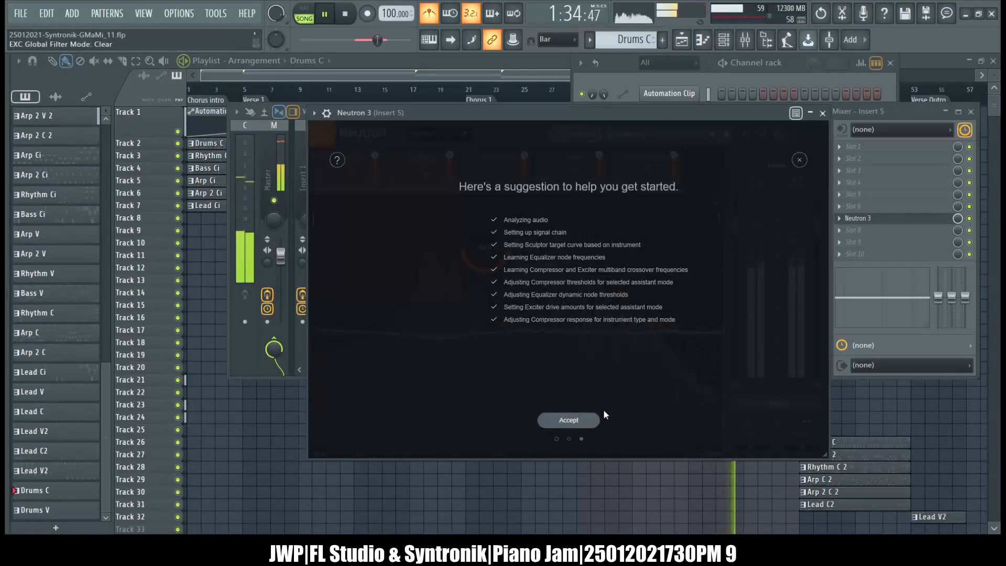
pyautogui.click(594, 420)
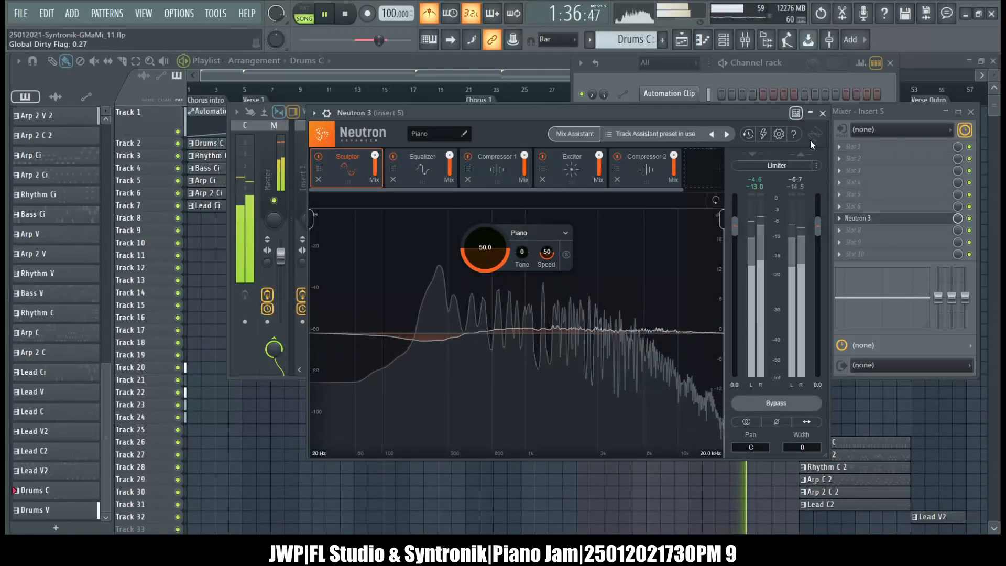
pyautogui.click(822, 113)
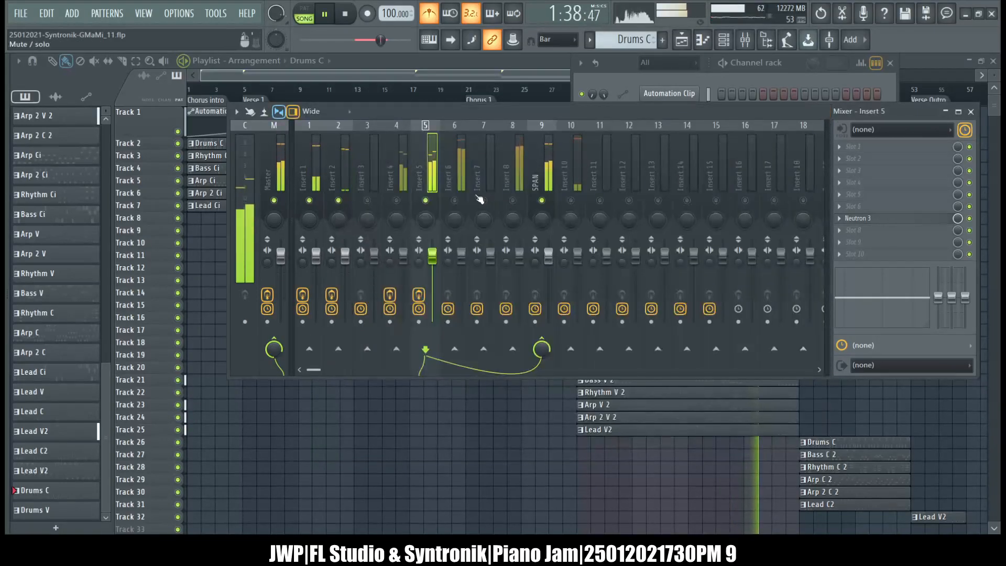
# Mute Insert 5 and unmute Insert 6, check the preset of Syntronik #3 and lower its channel volume.
pyautogui.click(623, 62)
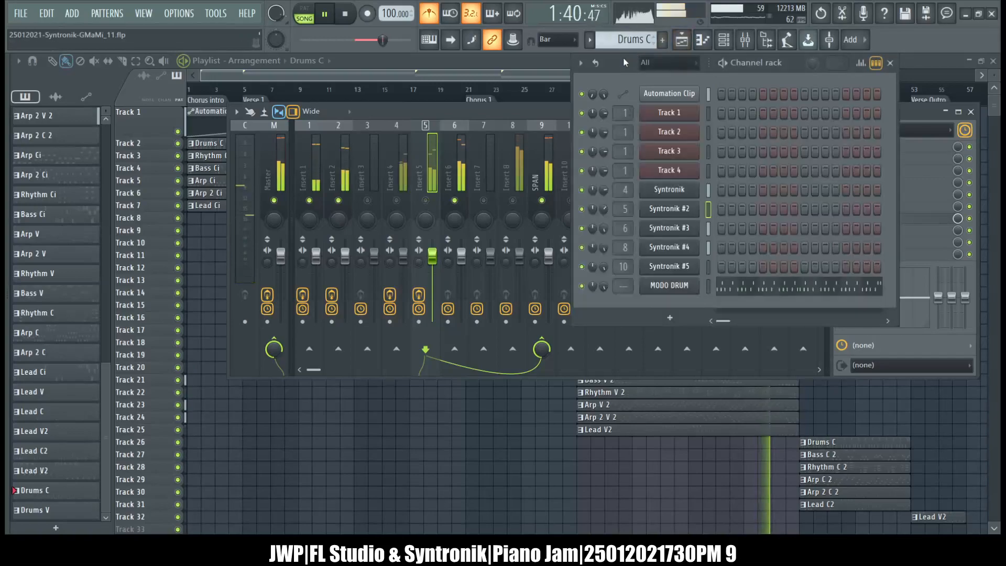
pyautogui.click(665, 230)
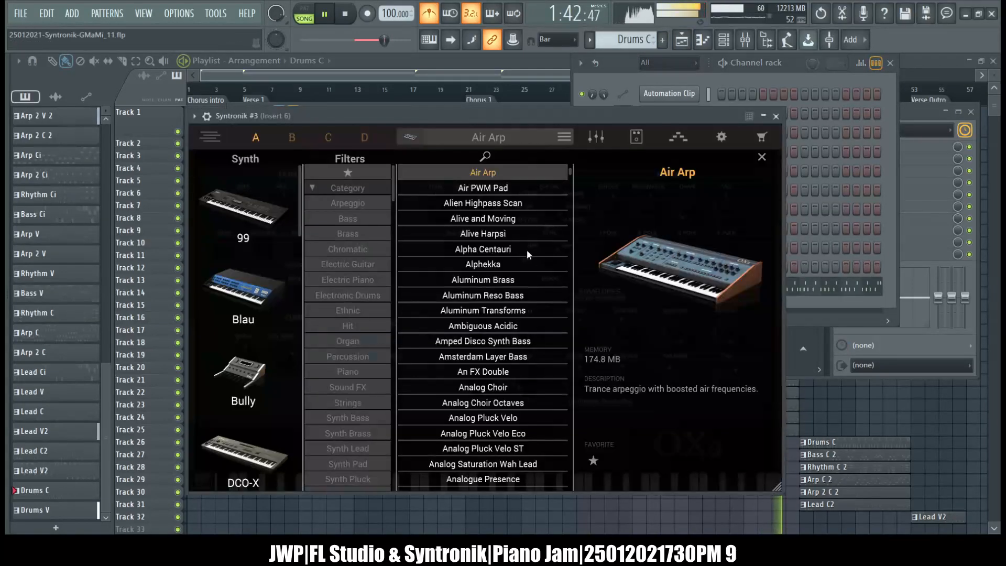
pyautogui.click(776, 115)
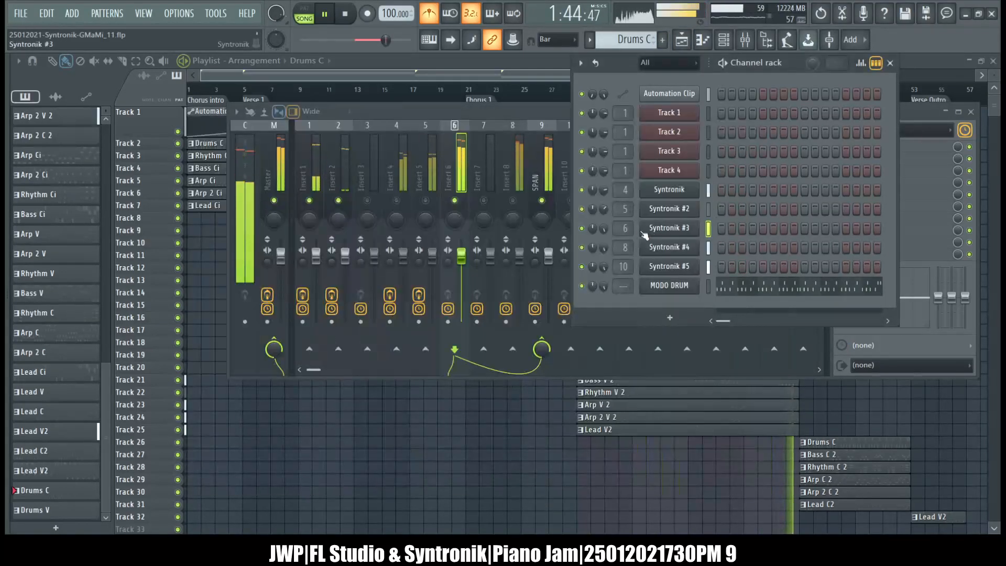
pyautogui.moveTo(605, 229); pyautogui.dragTo(604, 250)
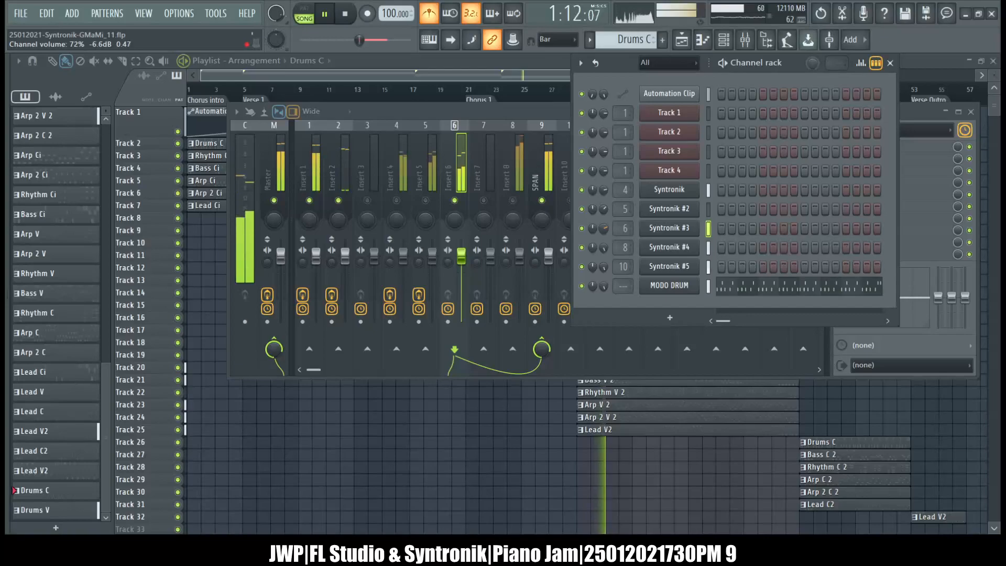
# Load Neutron 3 into slot 7 of mixer track Insert 6 and move its window clear of the slot list.
pyautogui.click(483, 117)
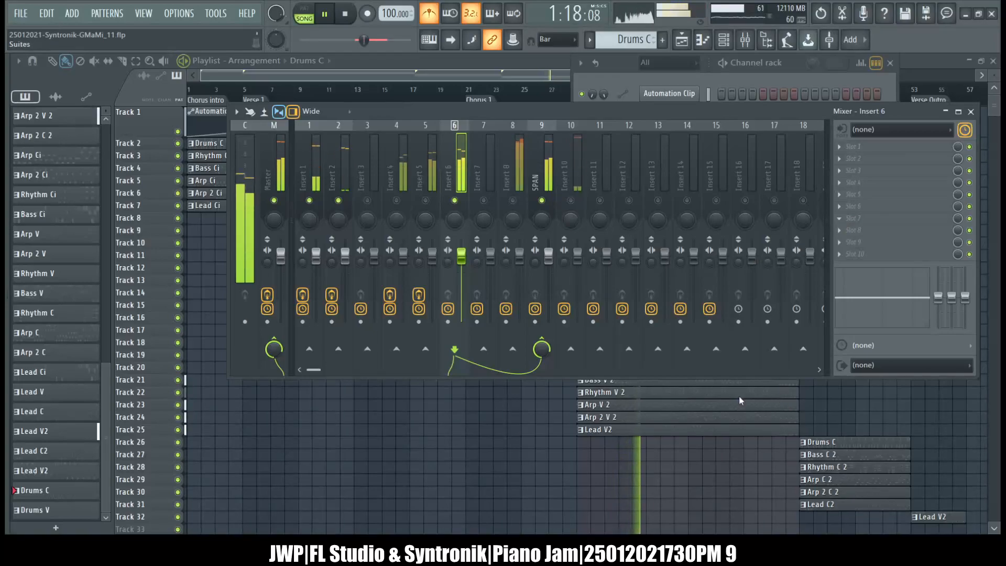
pyautogui.click(698, 434)
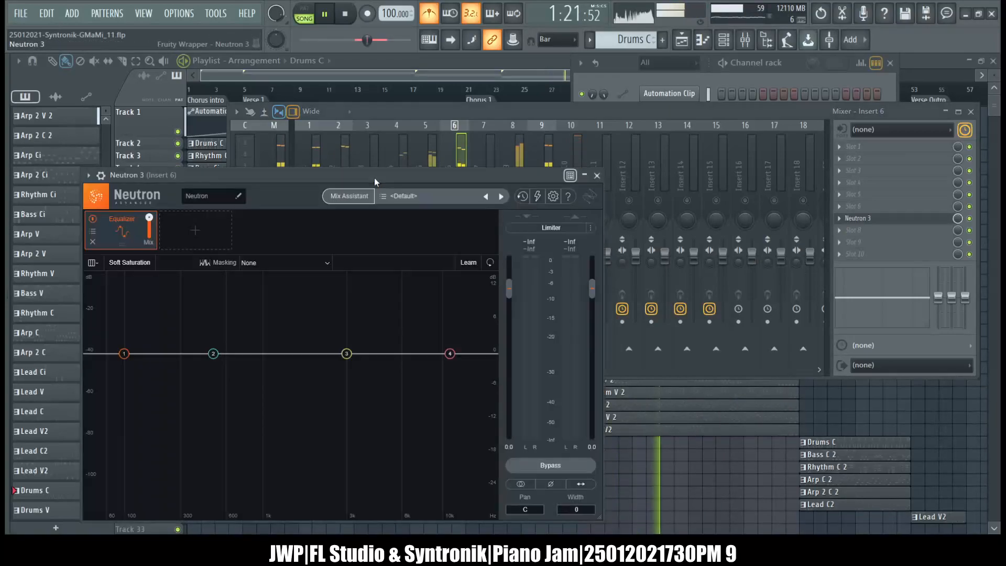
pyautogui.moveTo(374, 178); pyautogui.dragTo(558, 143)
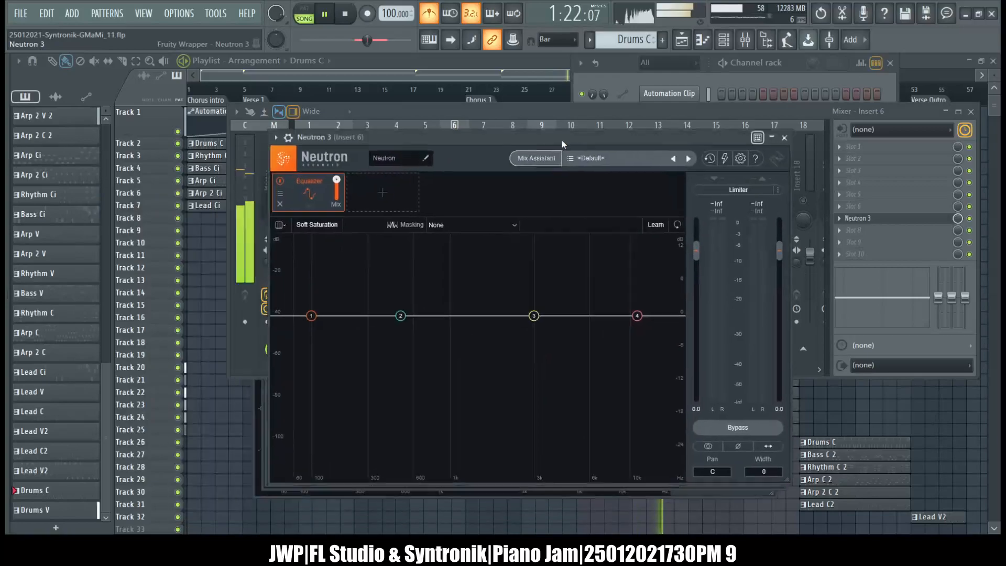
# Run Neutron 3's Mix Assistant on Insert 6 with Track Enhance, Synth Lead, Warm style and High intensity, putting the window away while it analyzes.
pyautogui.click(538, 156)
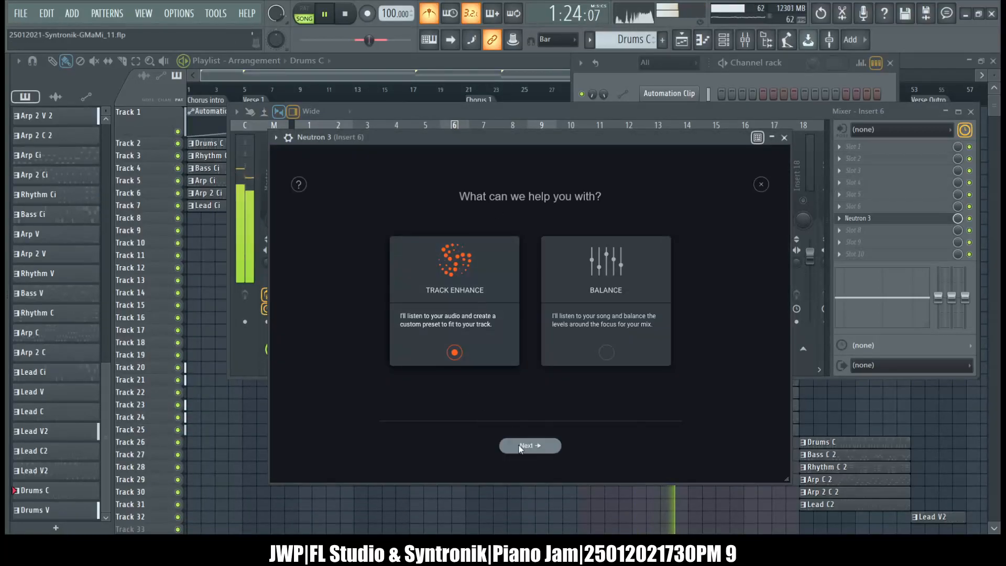
pyautogui.click(539, 445)
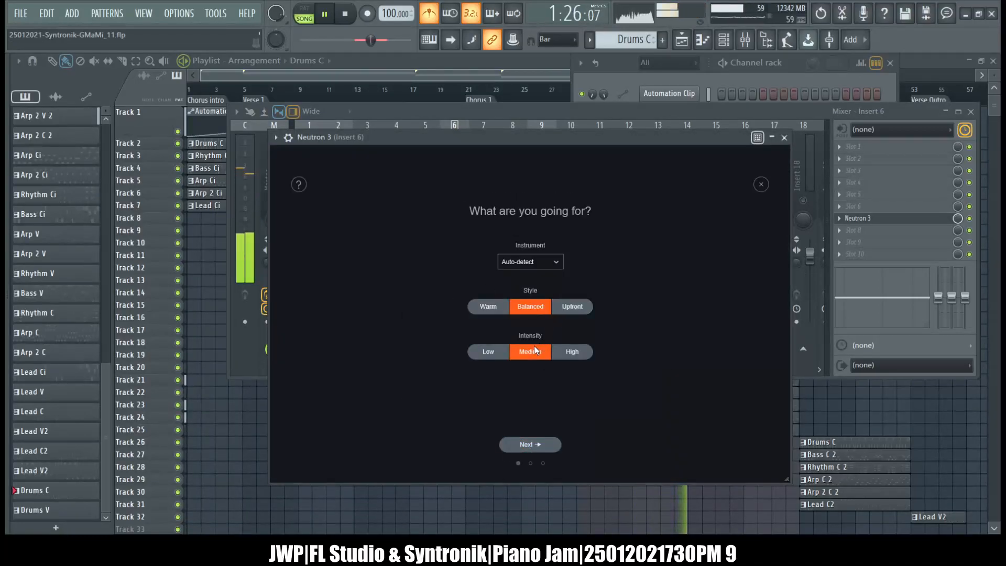
pyautogui.click(556, 262)
pyautogui.click(481, 309)
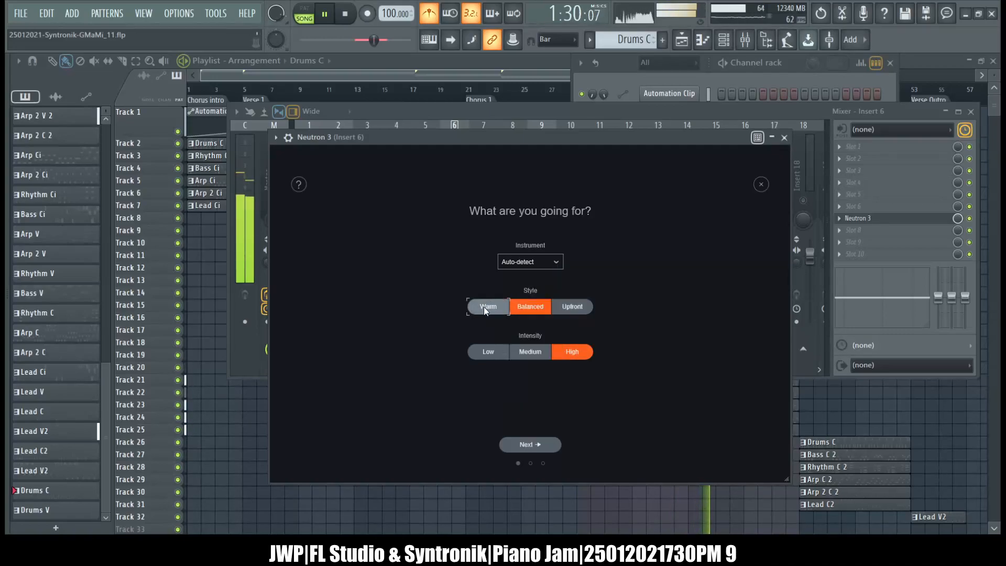
pyautogui.click(534, 263)
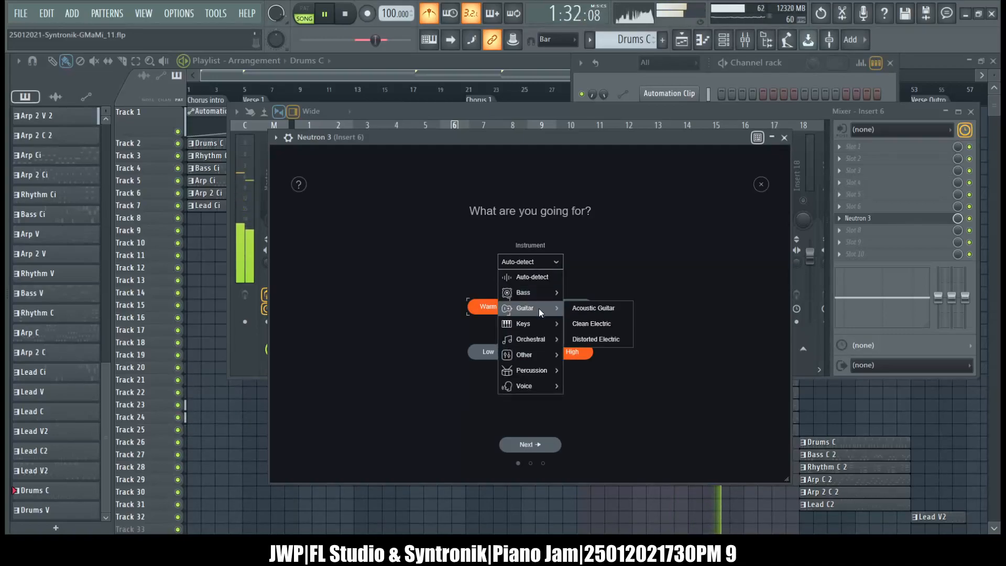
pyautogui.moveTo(533, 325)
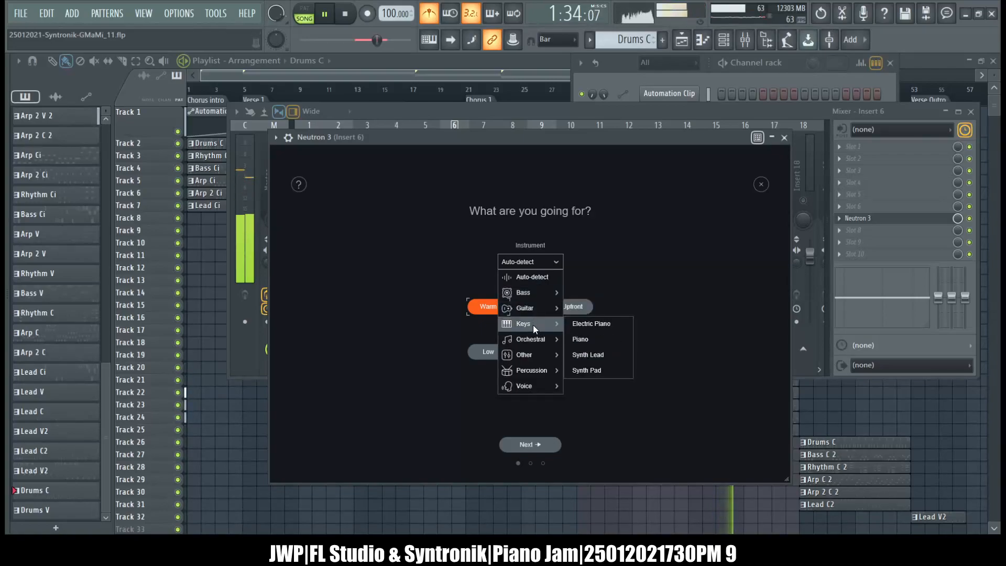
pyautogui.click(614, 354)
pyautogui.click(532, 448)
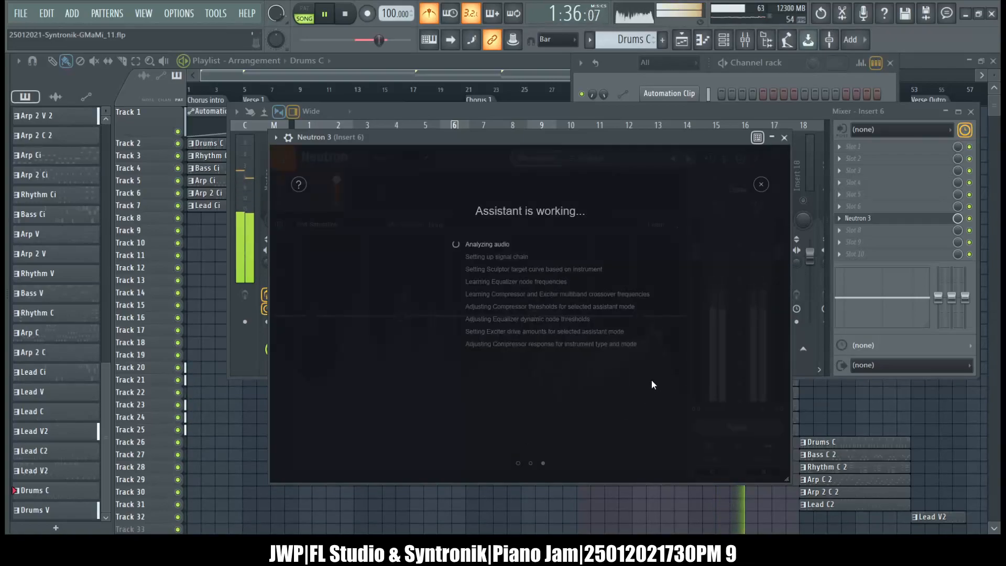
pyautogui.click(775, 138)
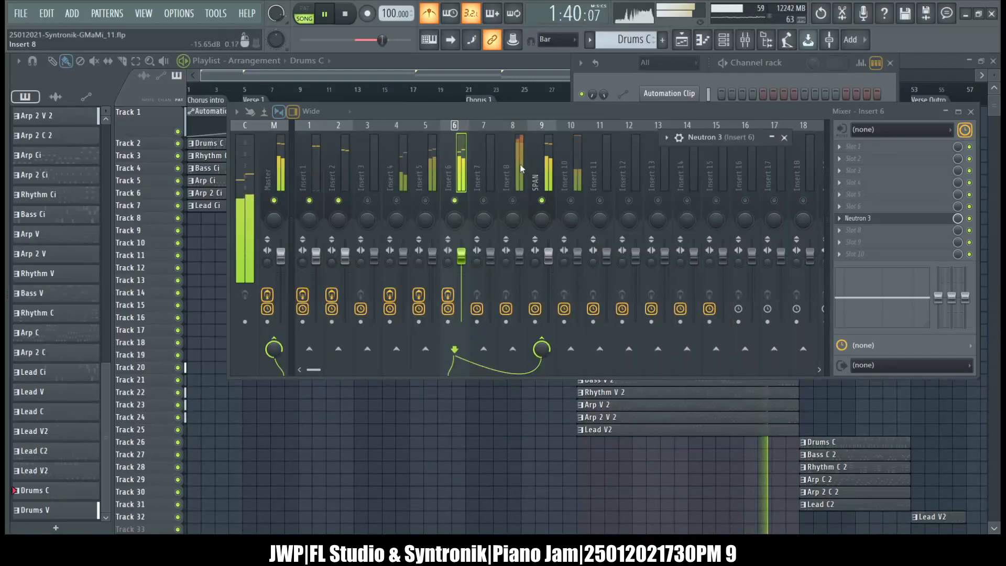
# Unmute mixer track Insert 8 briefly, select it and bring the channel rack to the front.
pyautogui.click(513, 203)
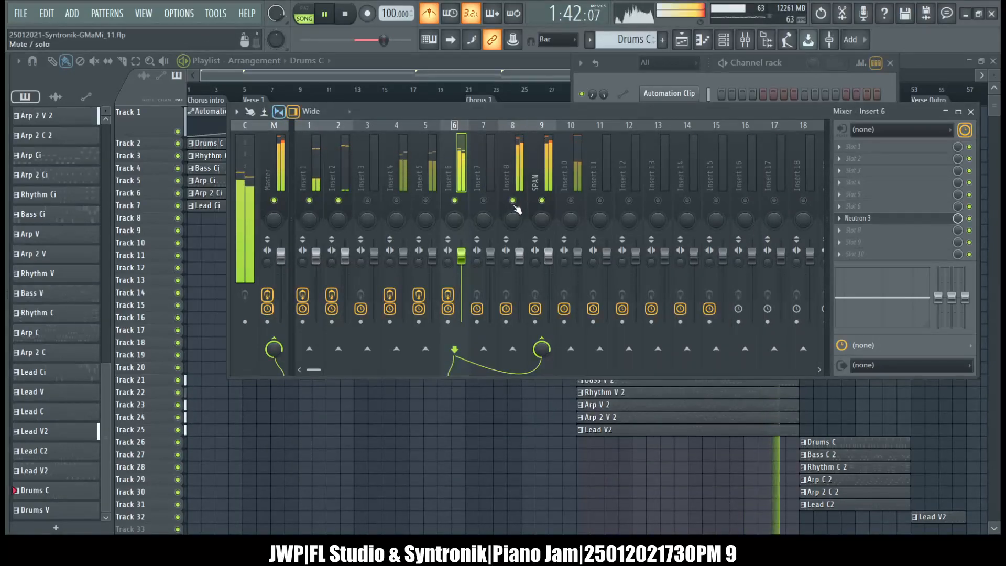
pyautogui.click(515, 209)
pyautogui.click(625, 100)
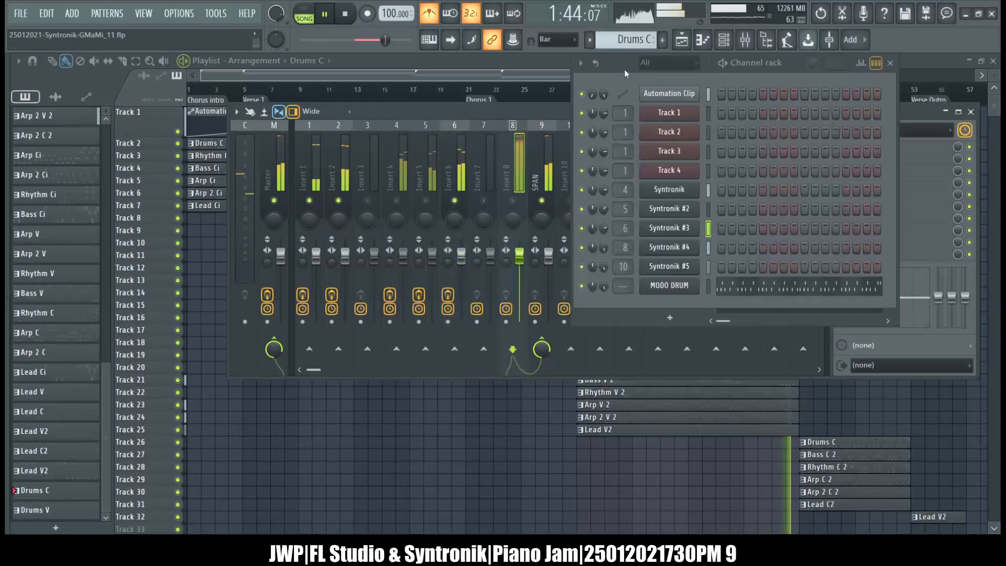
# Lower the channel volume of Syntronik #4, and accept Neutron 3's Mix Assistant suggestion on mixer track Insert 6, closing its window.
pyautogui.moveTo(604, 248)
pyautogui.mouseDown()
pyautogui.moveTo(603, 270)
pyautogui.moveTo(603, 261)
pyautogui.mouseUp()
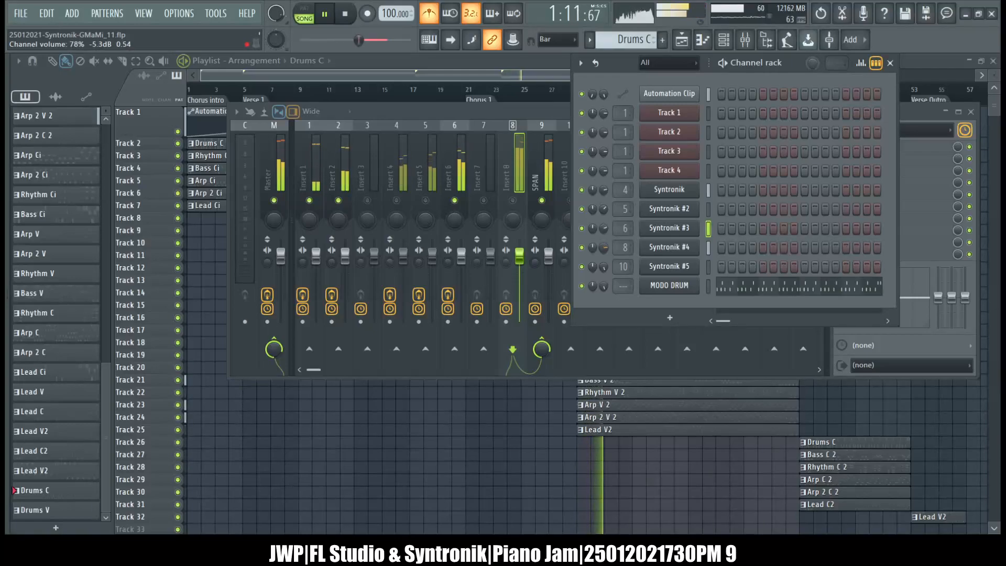
pyautogui.click(478, 112)
pyautogui.click(454, 169)
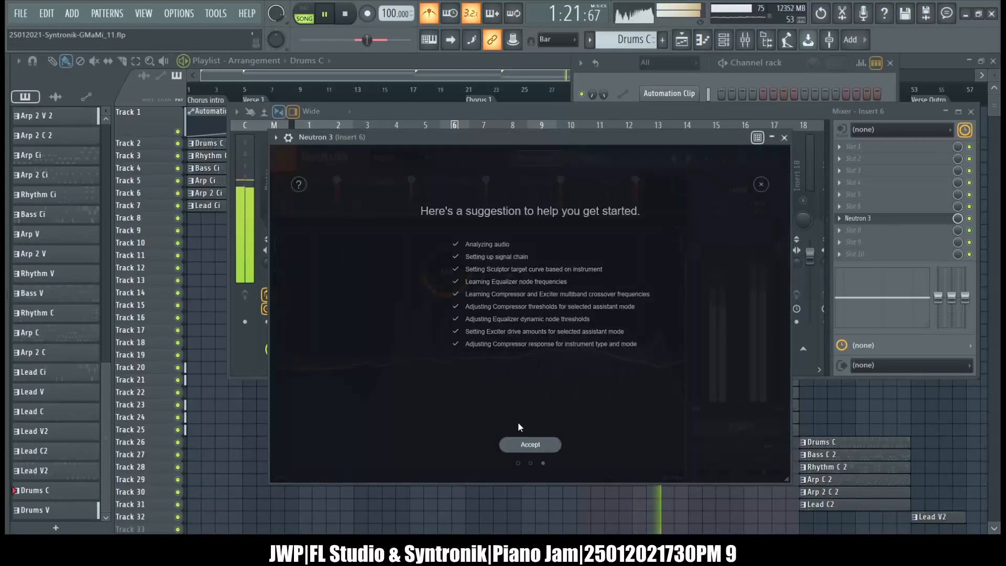
pyautogui.click(529, 445)
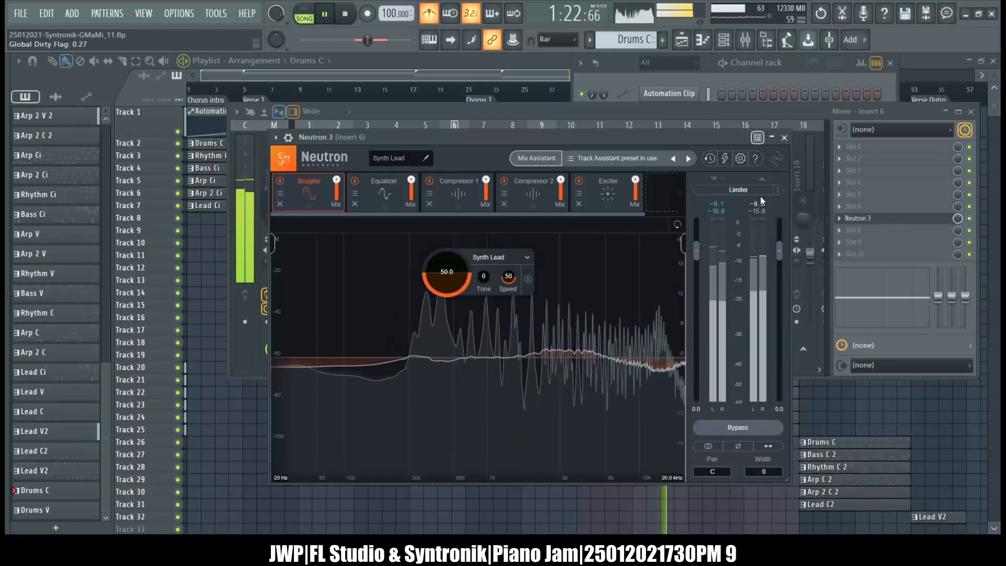
pyautogui.click(783, 138)
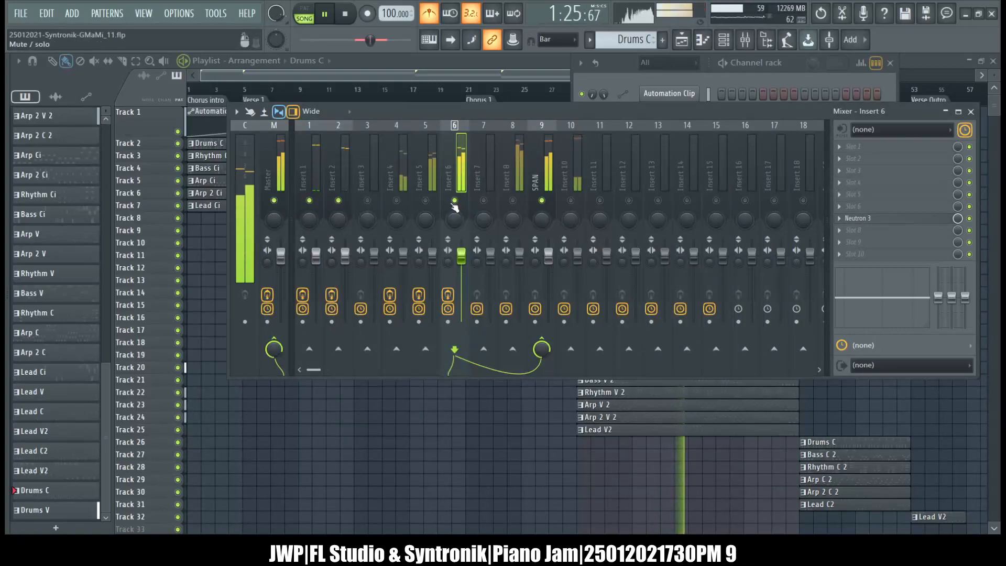
# Mute mixer track Insert 6 in favour of an unmuted, selected Insert 8, and close the playlist window.
pyautogui.click(522, 162)
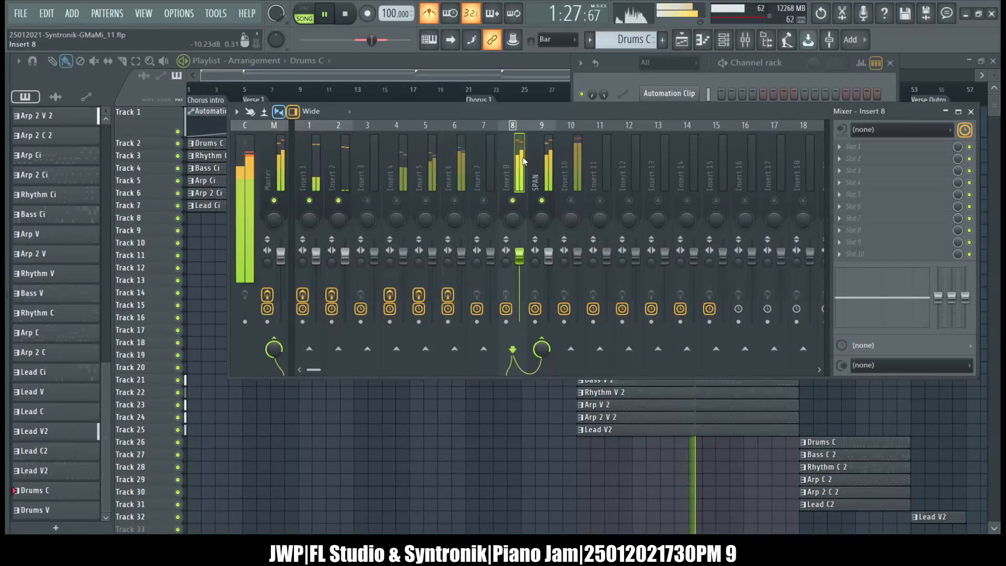
pyautogui.click(625, 69)
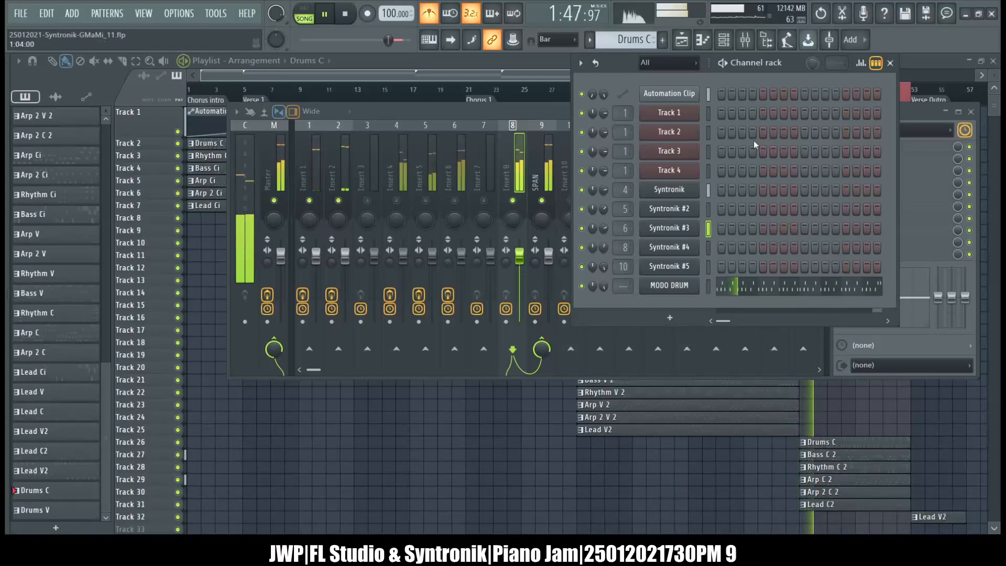
pyautogui.press('F12')
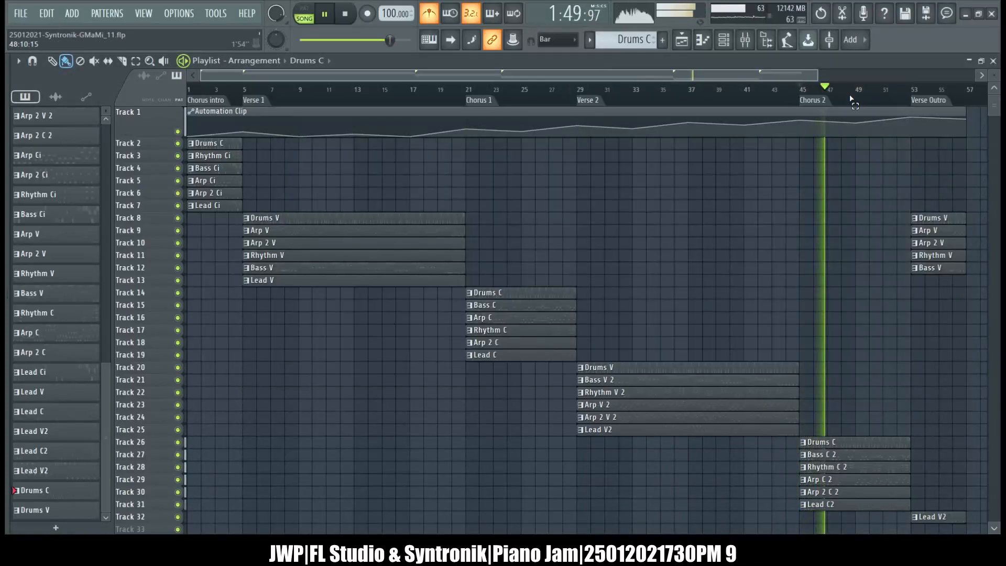
pyautogui.click(993, 61)
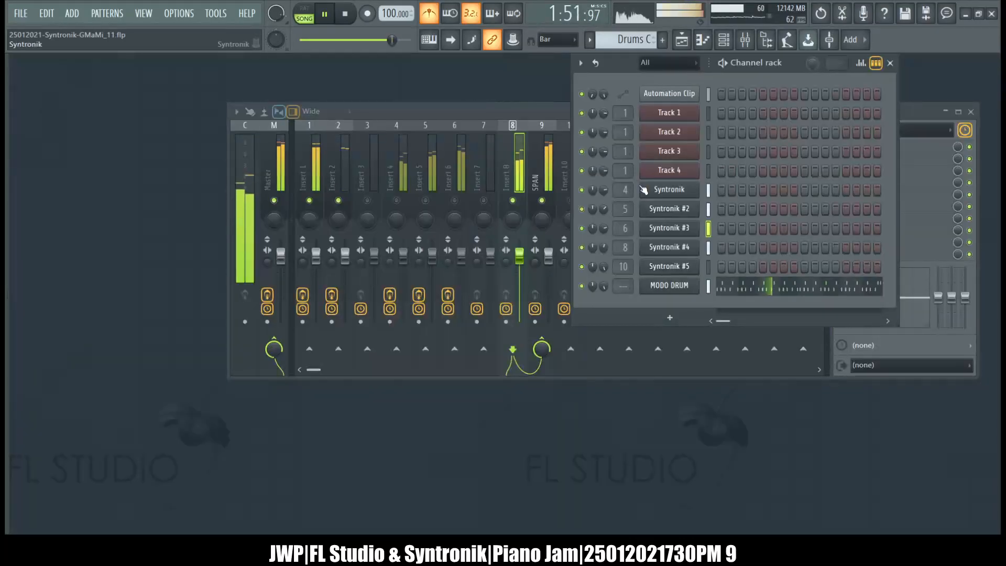
# Load Neutron 3 into slot 7 of mixer track Insert 8.
pyautogui.click(530, 113)
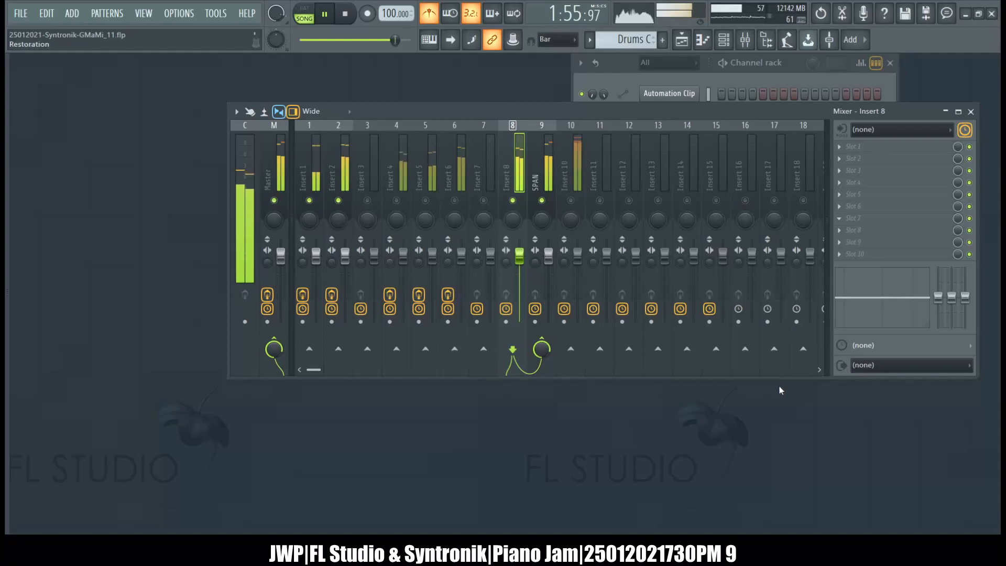
pyautogui.click(696, 431)
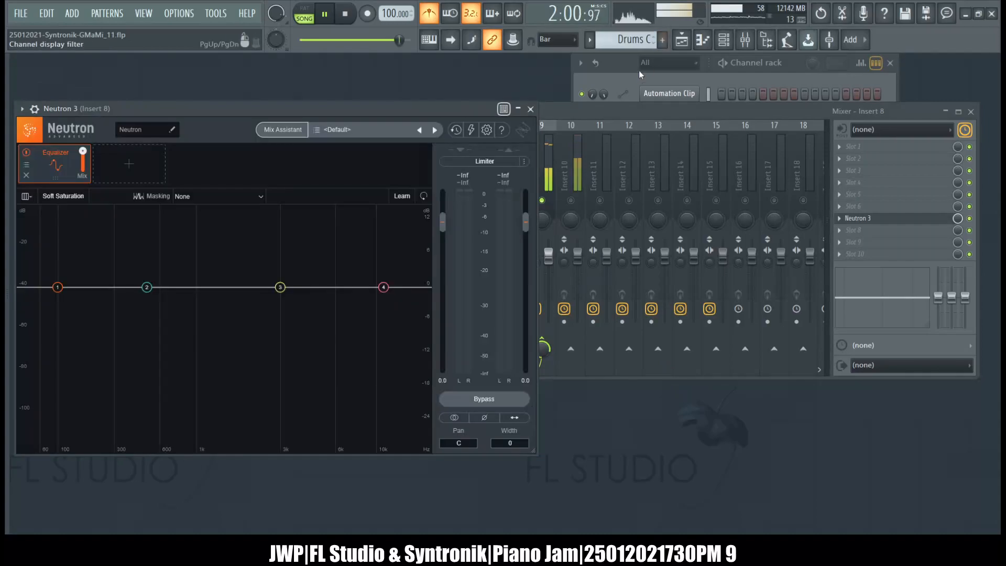
pyautogui.click(626, 76)
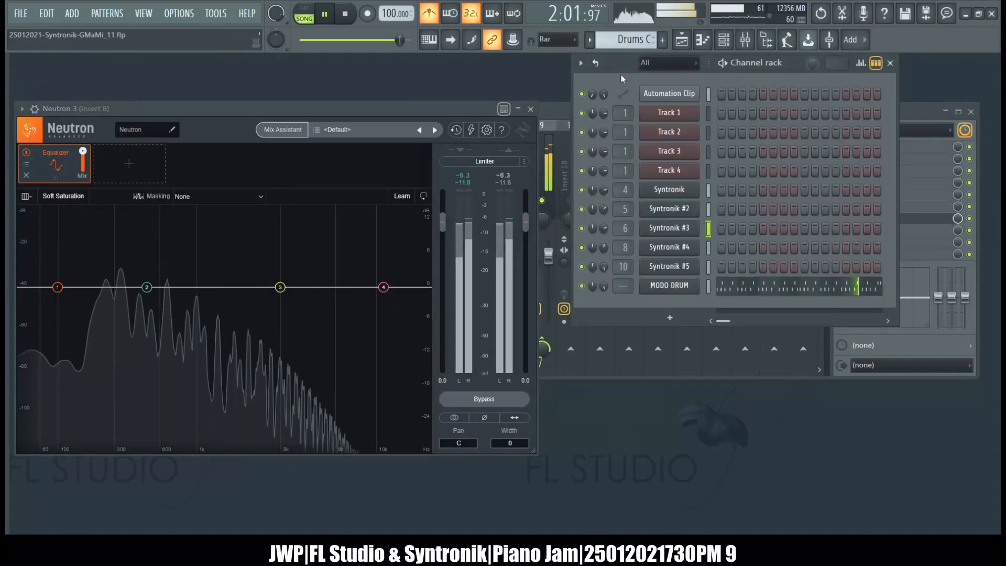
# Run Neutron 3's Mix Assistant on Insert 8 with Track Enhance, Synth Lead, Warm style and High intensity.
pyautogui.click(287, 130)
pyautogui.moveTo(271, 110); pyautogui.dragTo(596, 103)
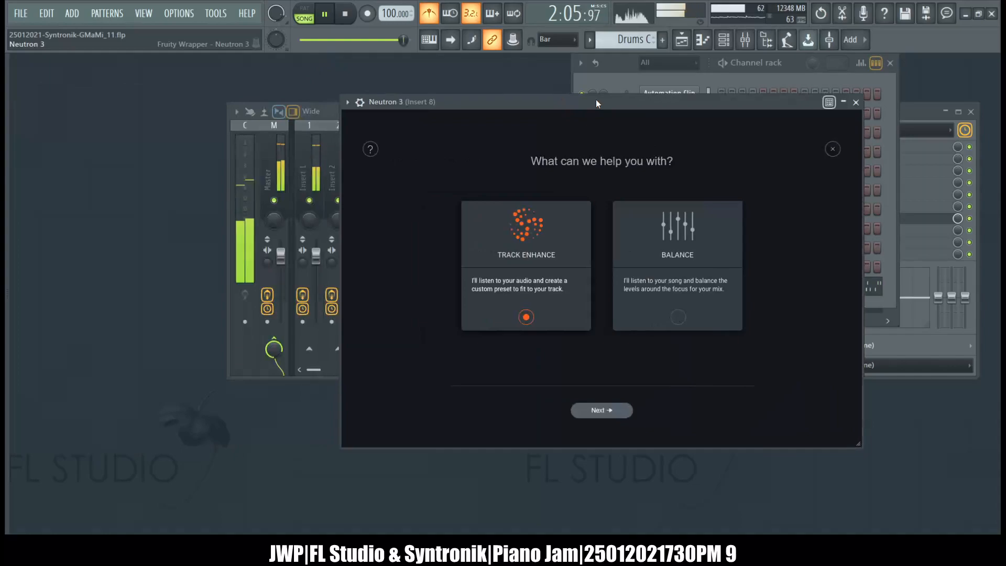
pyautogui.click(594, 414)
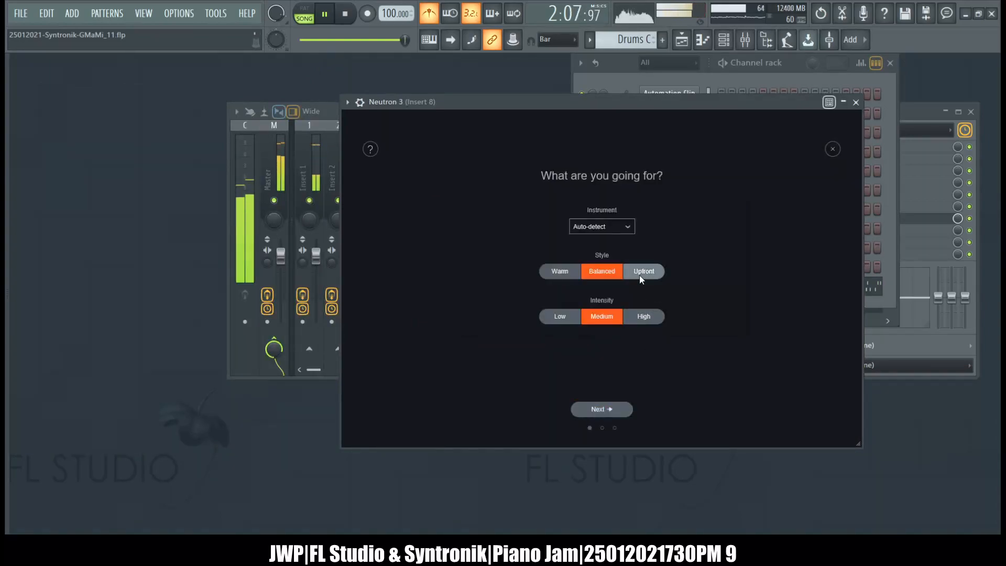
pyautogui.click(602, 227)
pyautogui.moveTo(598, 260)
pyautogui.moveTo(592, 290)
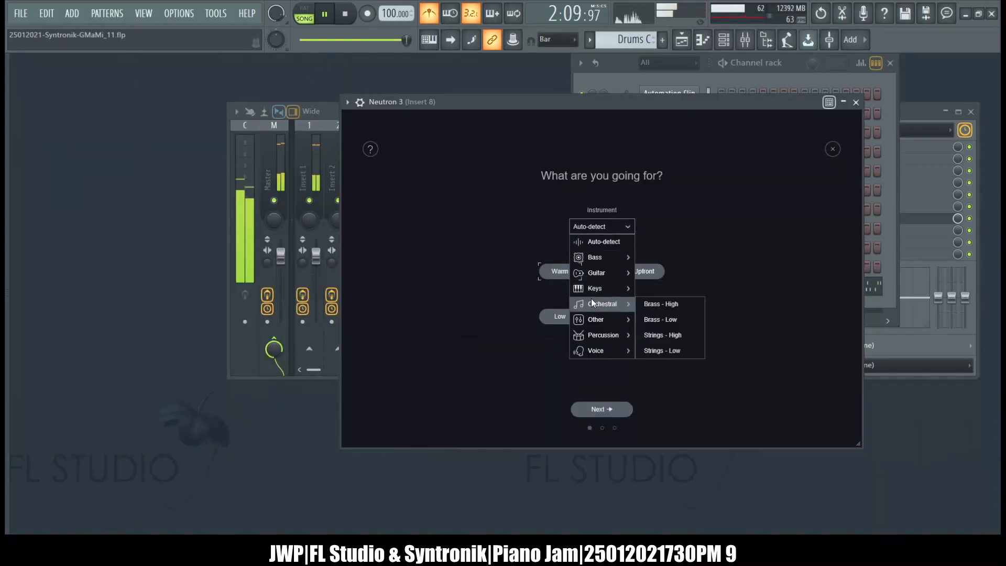
pyautogui.click(677, 321)
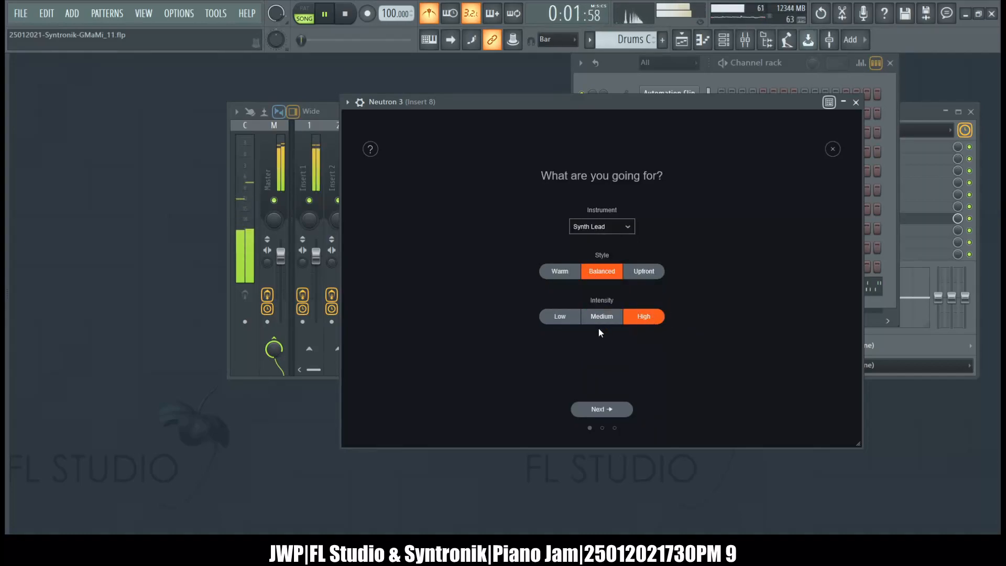
pyautogui.click(576, 277)
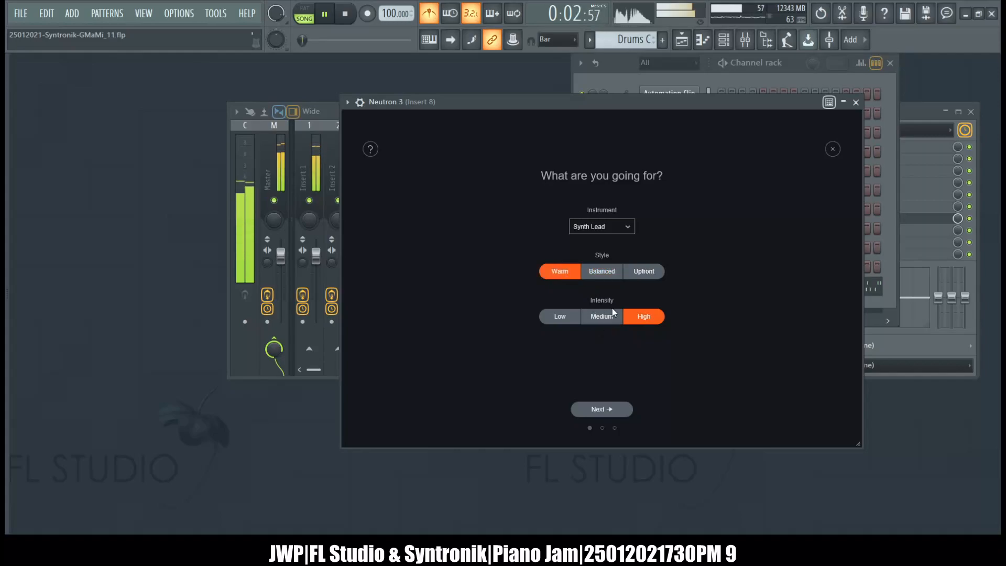
pyautogui.click(601, 412)
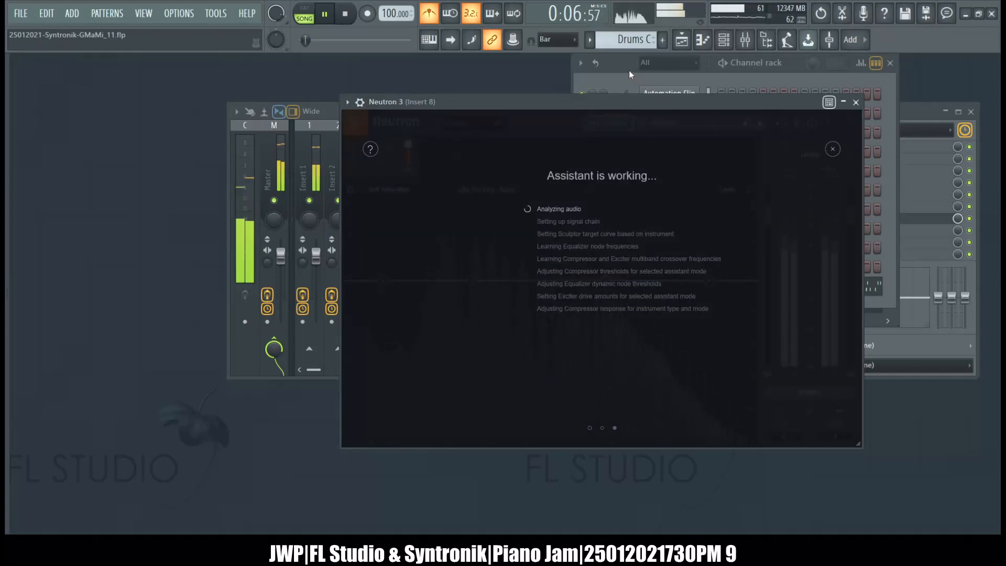
pyautogui.click(623, 67)
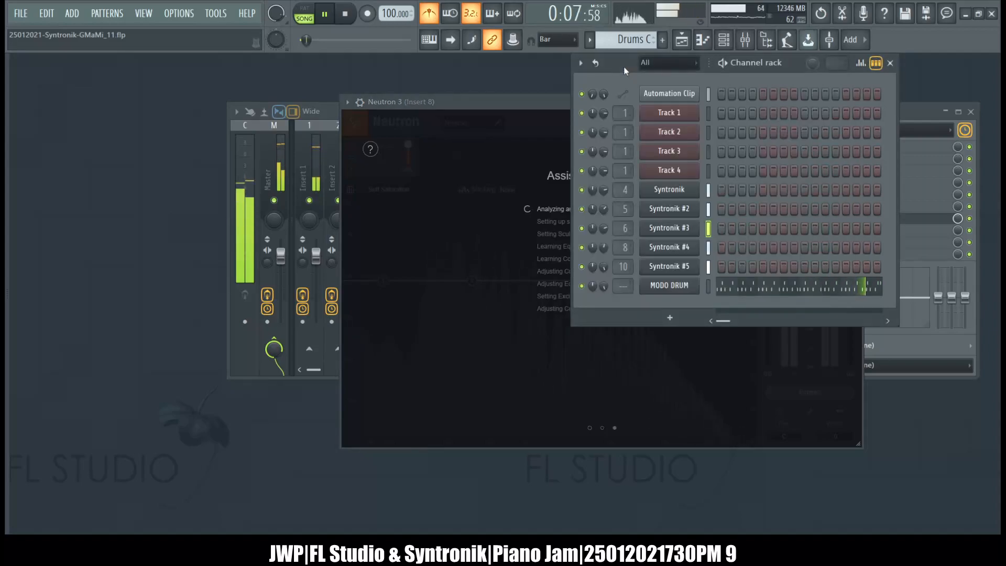
# Accept and close Neutron 3's suggestion for Insert 8, and switch from Insert 8 to an unmuted, selected Insert 10.
pyautogui.click(904, 114)
pyautogui.click(571, 172)
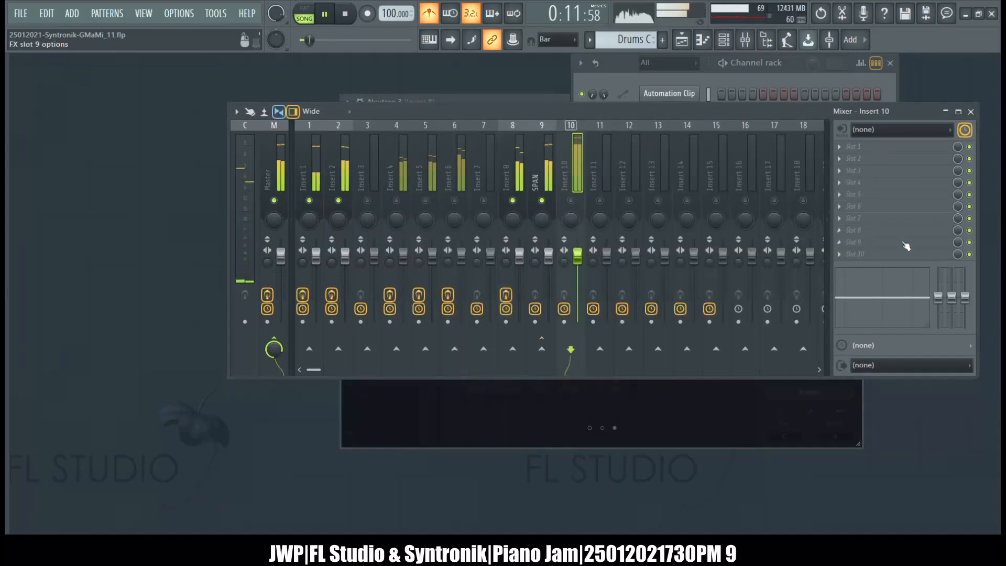
pyautogui.click(723, 39)
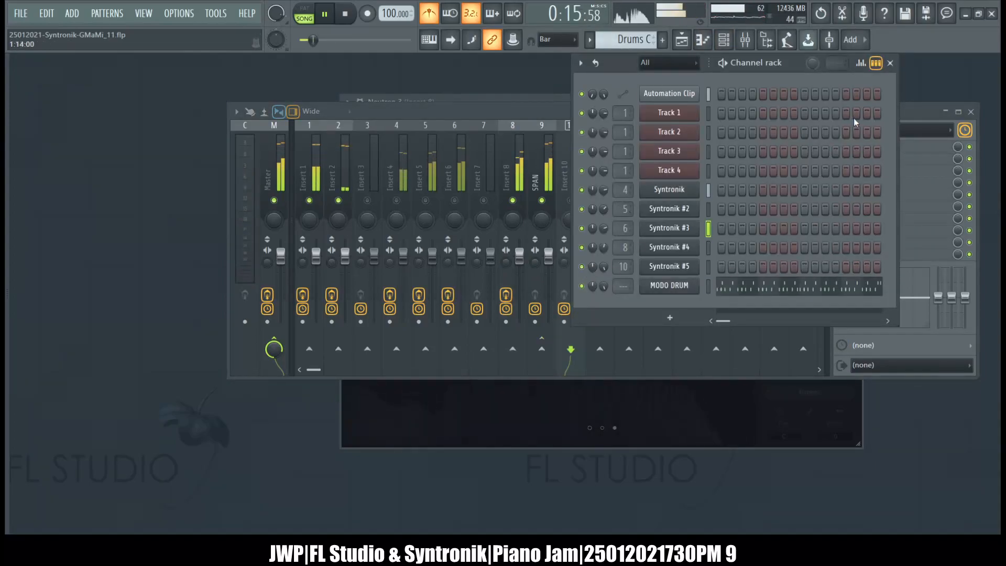
pyautogui.click(911, 112)
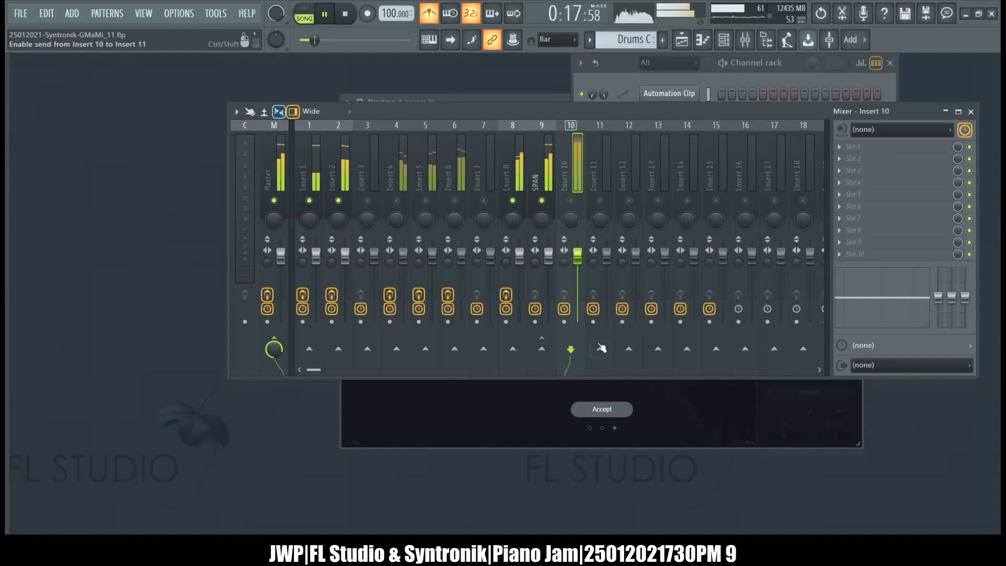
pyautogui.click(606, 407)
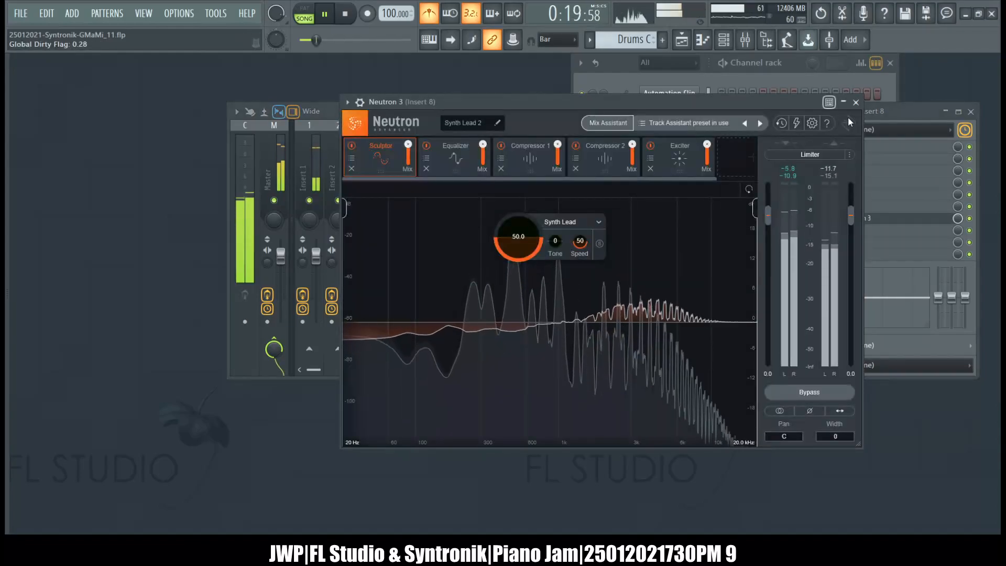
pyautogui.click(856, 102)
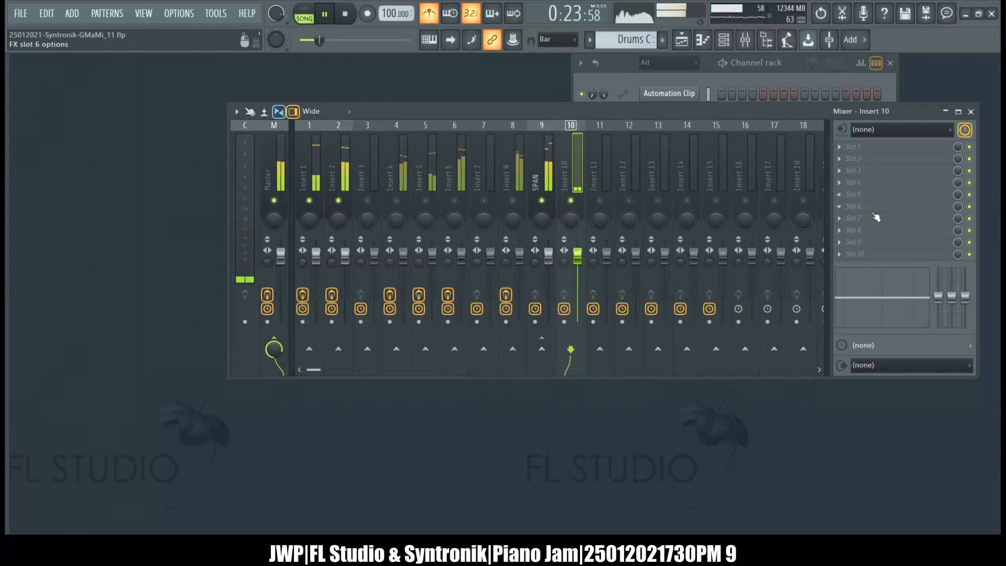
# Open the Lead Ci pattern from the playlist in the Syntronik #5 piano roll and pause playback.
pyautogui.click(617, 66)
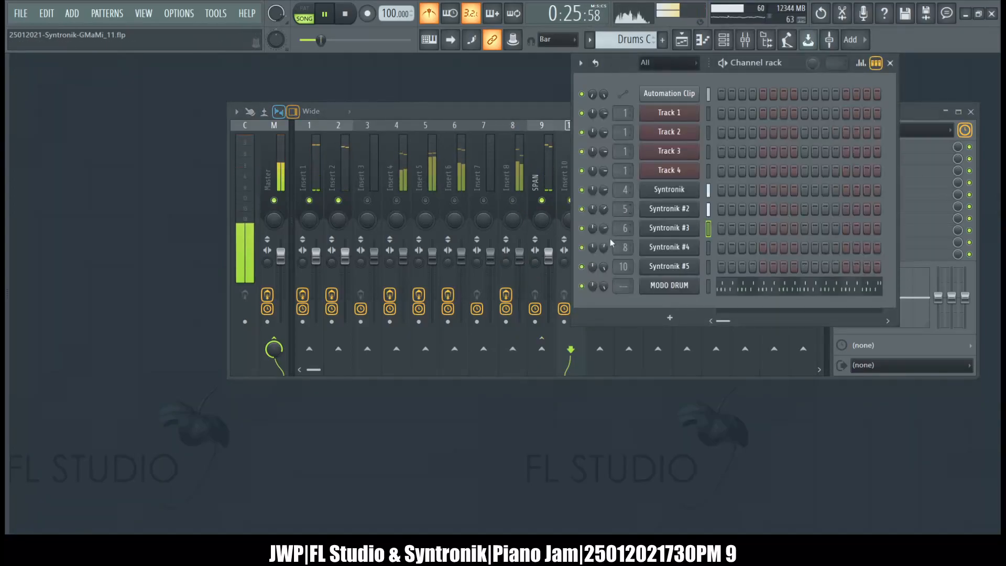
pyautogui.click(687, 42)
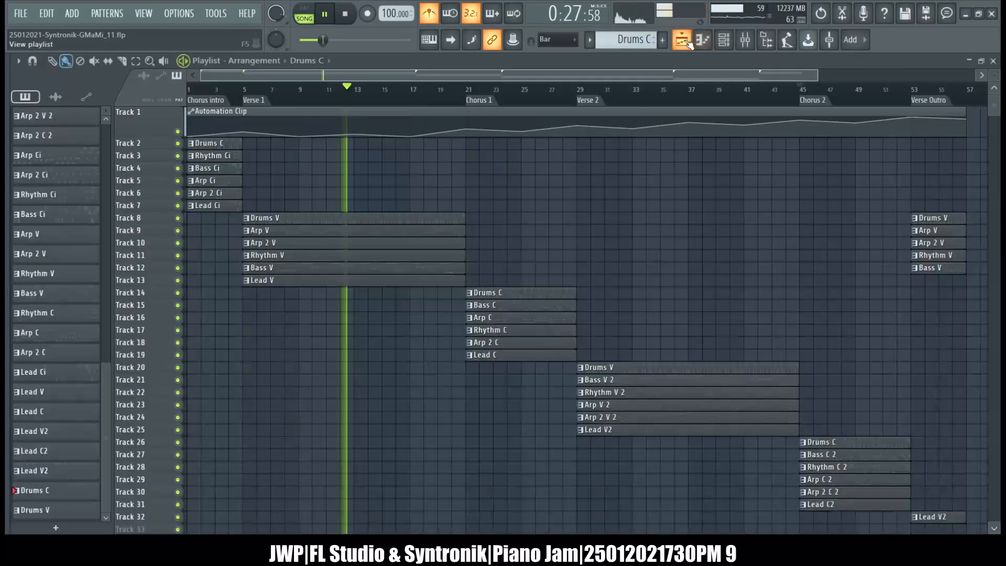
pyautogui.click(217, 206)
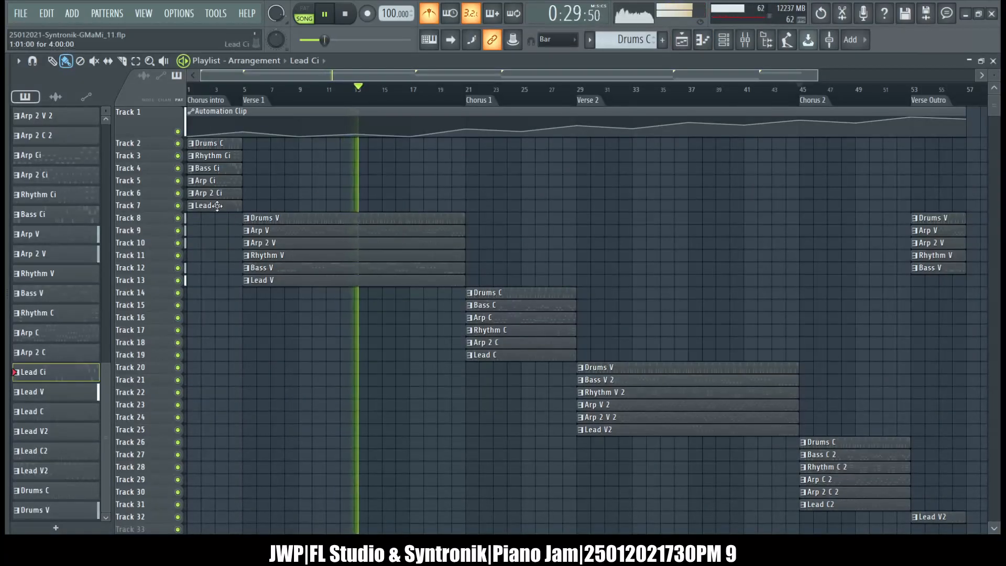
pyautogui.doubleClick(218, 206)
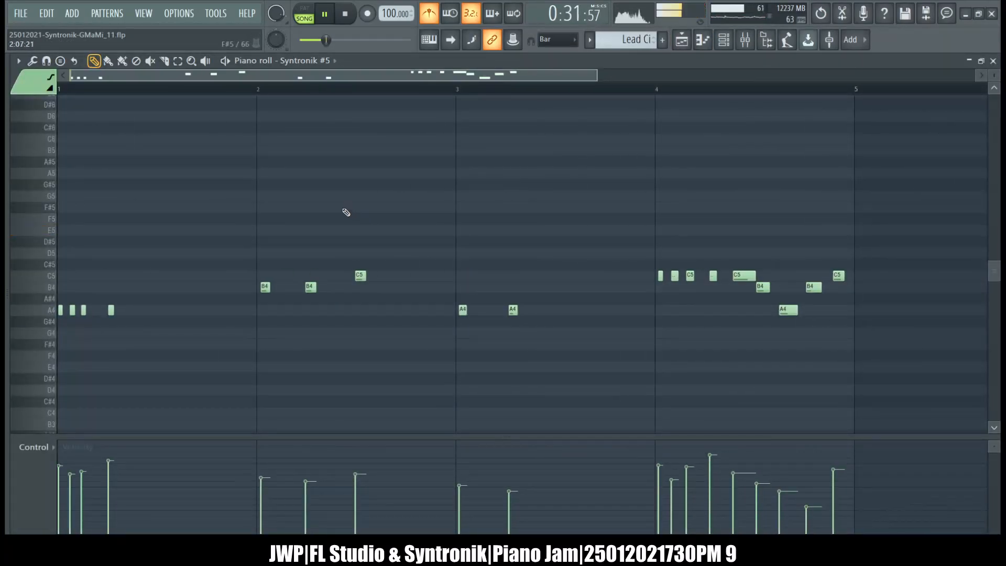
pyautogui.scroll(-3, 346, 212)
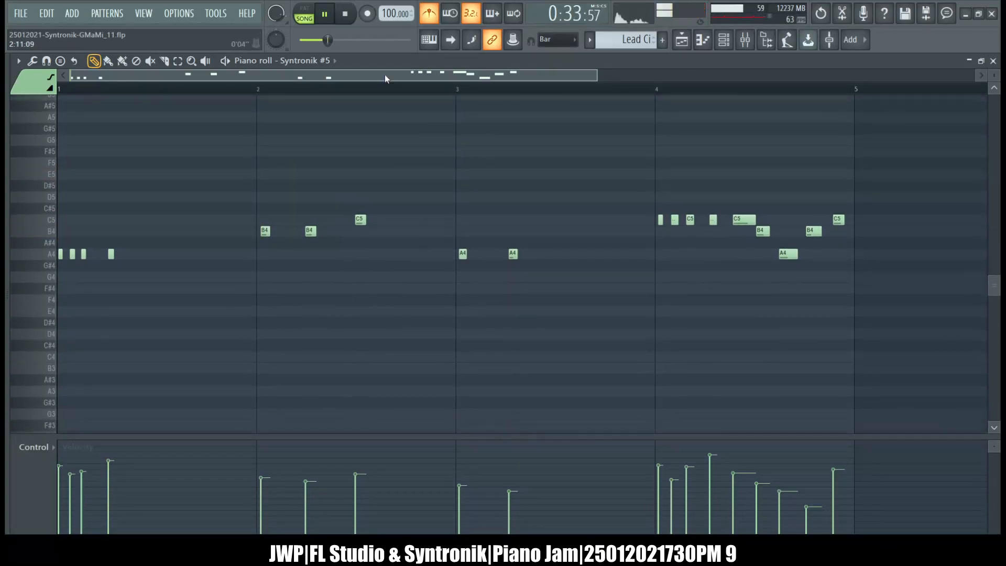
pyautogui.click(360, 19)
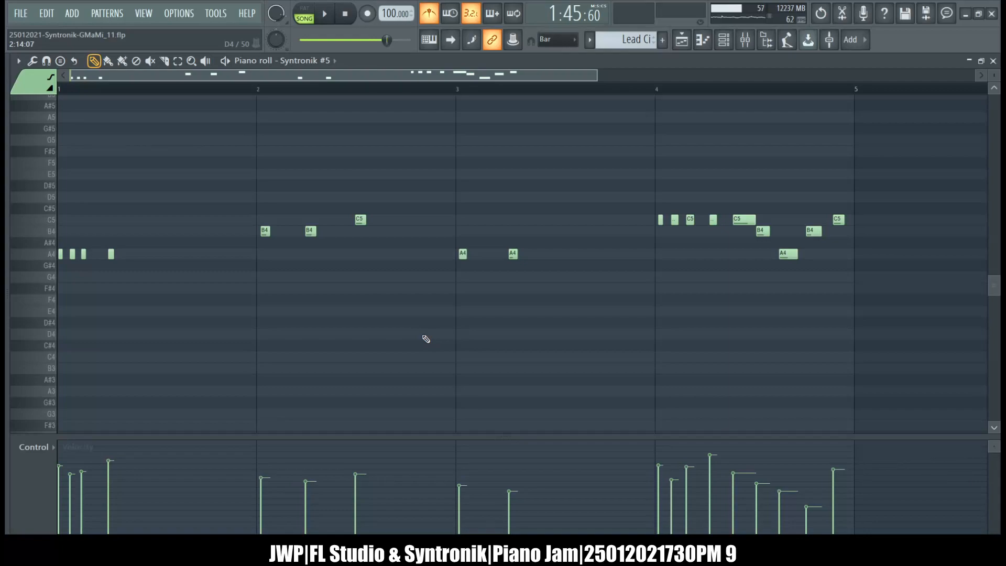
# Zoom in horizontally on the Lead Ci piano roll and examine the pitch range of its notes.
pyautogui.scroll(-6, 426, 339)
pyautogui.scroll(9, 426, 339)
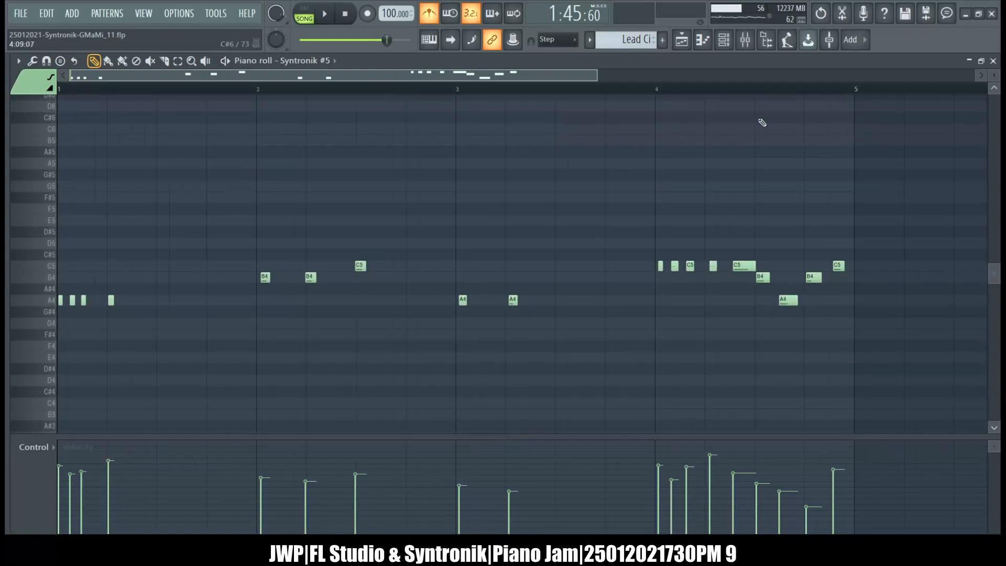
pyautogui.click(600, 79)
pyautogui.moveTo(600, 78); pyautogui.dragTo(435, 71)
pyautogui.moveTo(599, 78); pyautogui.dragTo(464, 77)
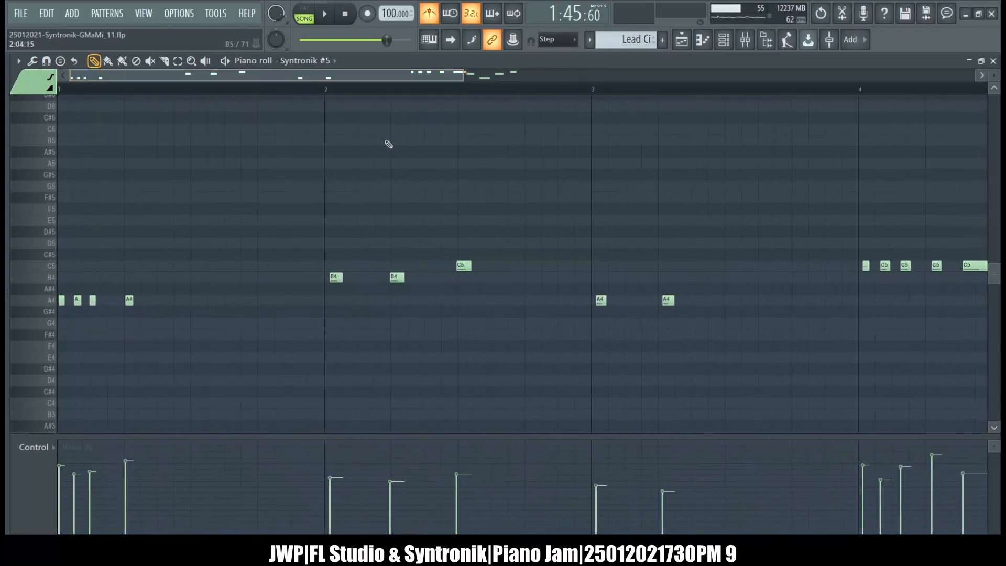
pyautogui.scroll(-3, 373, 153)
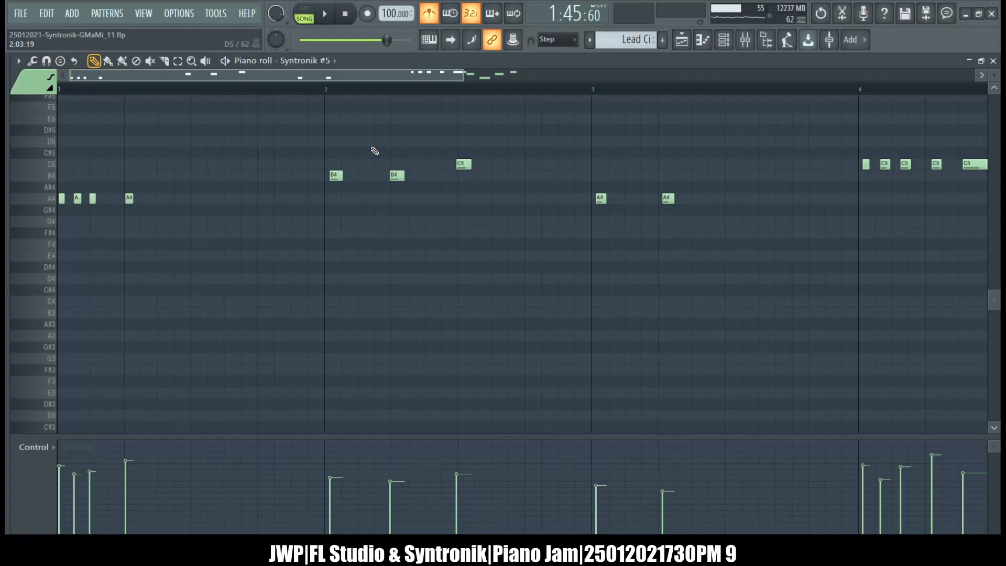
pyautogui.scroll(4, 375, 151)
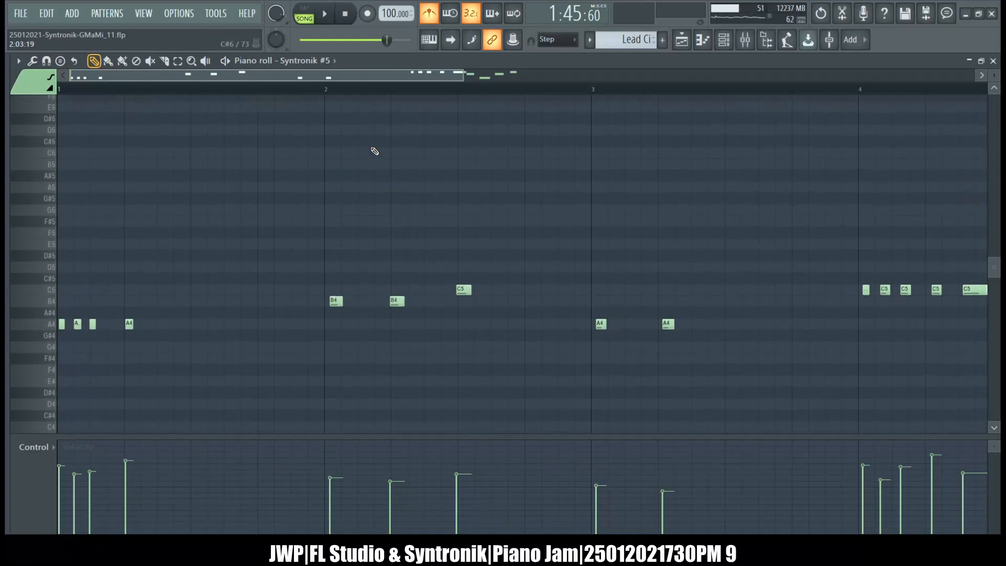
# Quantize the Lead Ci notes in bars 2 and 3 and the last four notes of bar 4 to the Step grid.
pyautogui.hscroll(5, 374, 151)
pyautogui.hscroll(-2, 375, 151)
pyautogui.hscroll(5, 374, 151)
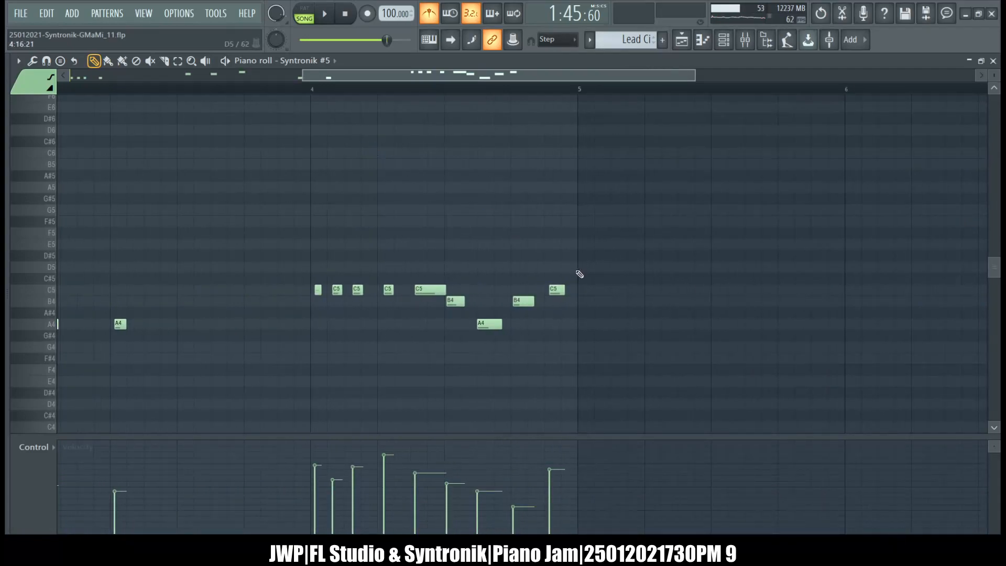
pyautogui.moveTo(588, 377); pyautogui.dragTo(456, 227)
pyautogui.hscroll(-5, 109, 218)
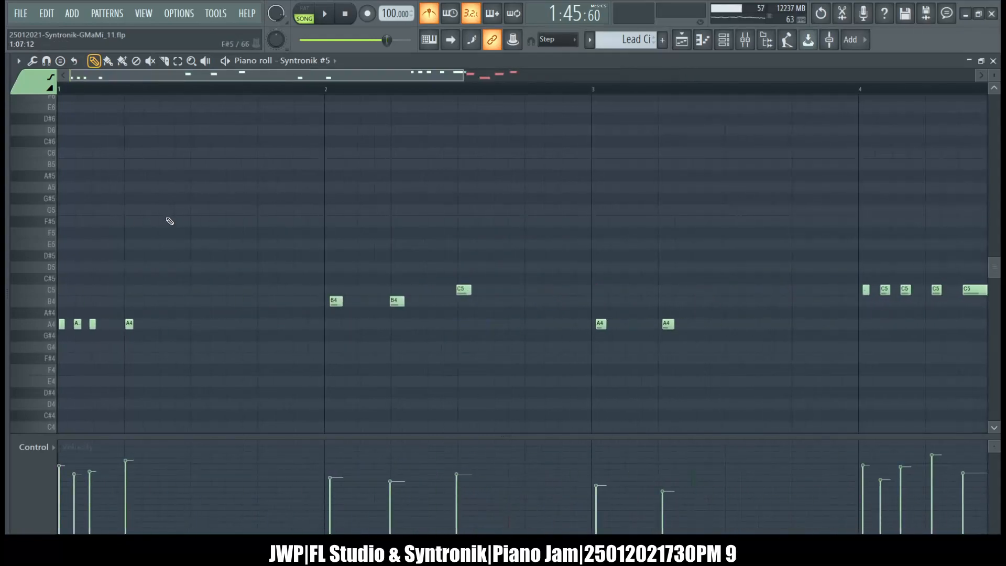
pyautogui.scroll(-4, 168, 220)
pyautogui.moveTo(679, 268); pyautogui.dragTo(329, 140)
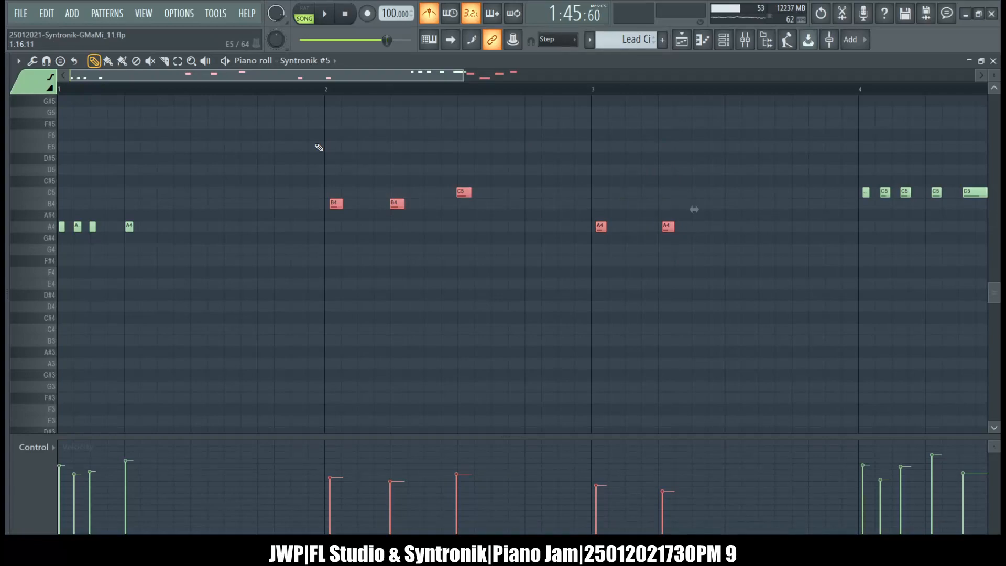
pyautogui.hotkey('ctrl', 'q')
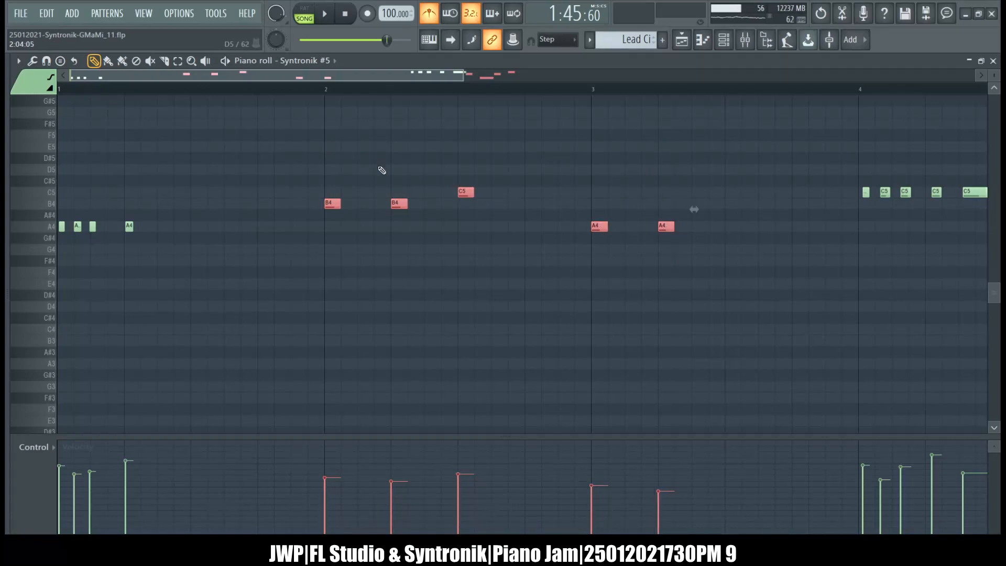
# Set the global snap to 1/2 beat and quantize the long C5 and A4 notes in bar 4.
pyautogui.hscroll(4, 382, 168)
pyautogui.hscroll(-2, 381, 168)
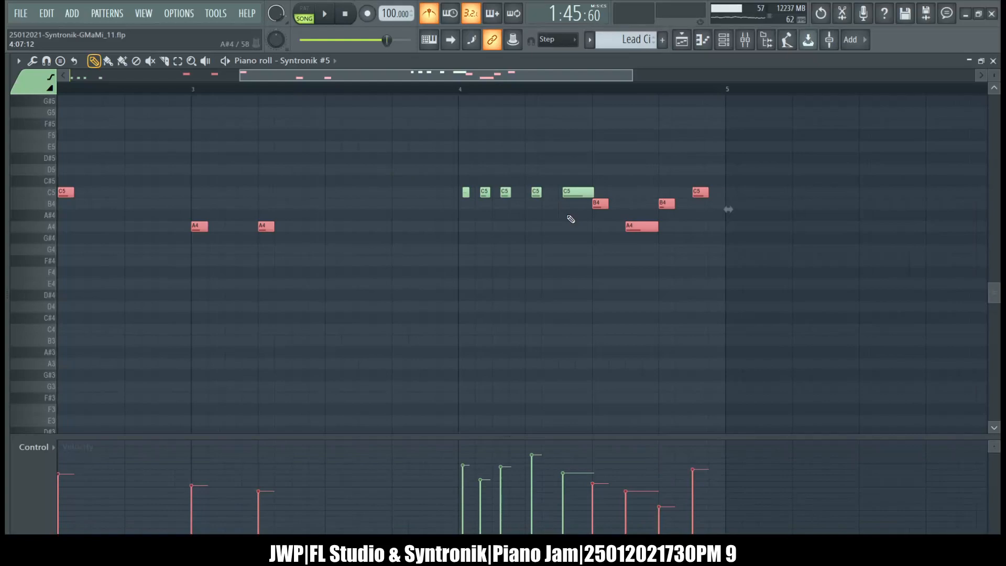
pyautogui.click(577, 192)
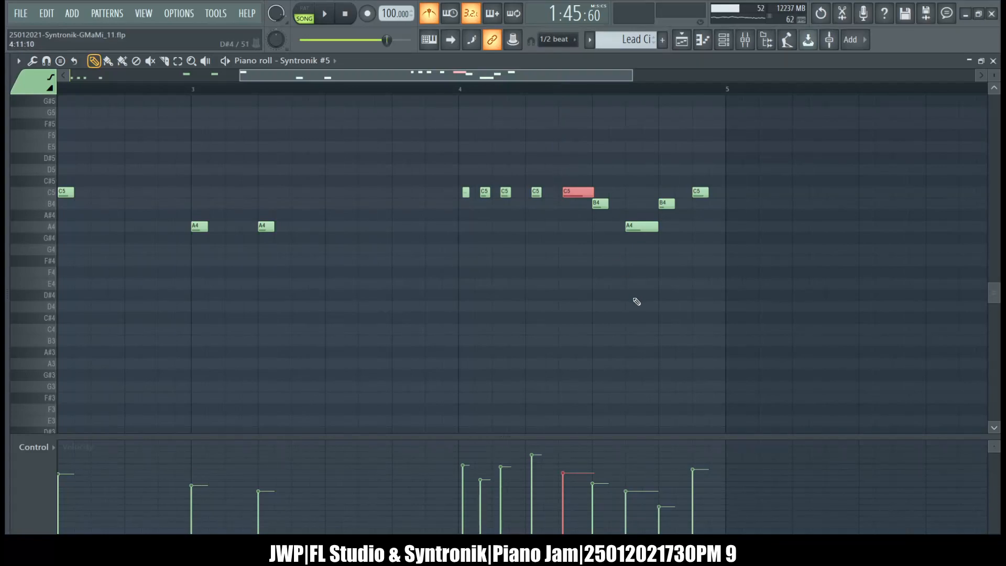
pyautogui.keyDown('ctrl'); pyautogui.keyDown('shift'); pyautogui.click(636, 225); pyautogui.keyUp('shift'); pyautogui.keyUp('ctrl')
pyautogui.hscroll(-3, 361, 250)
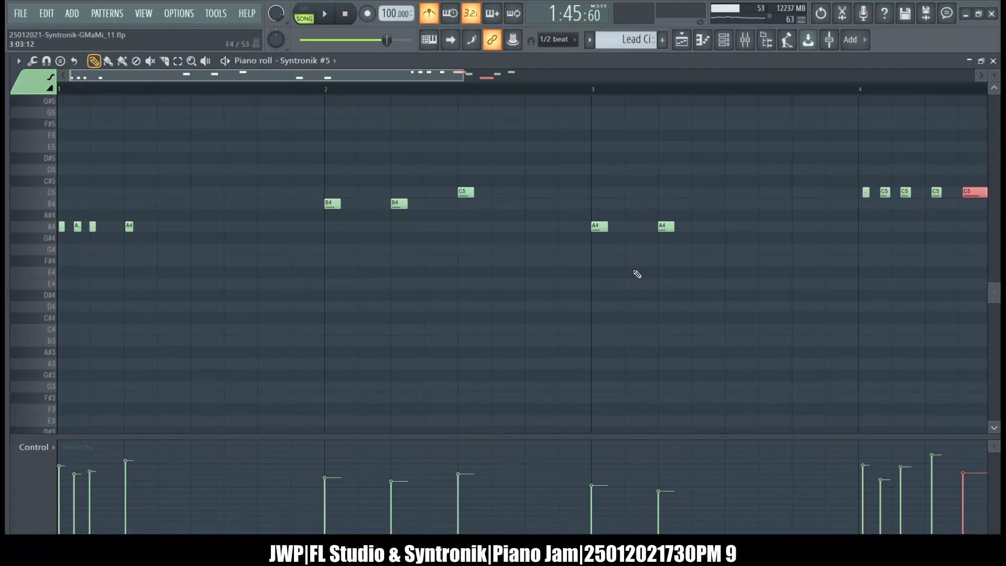
pyautogui.hscroll(3, 637, 274)
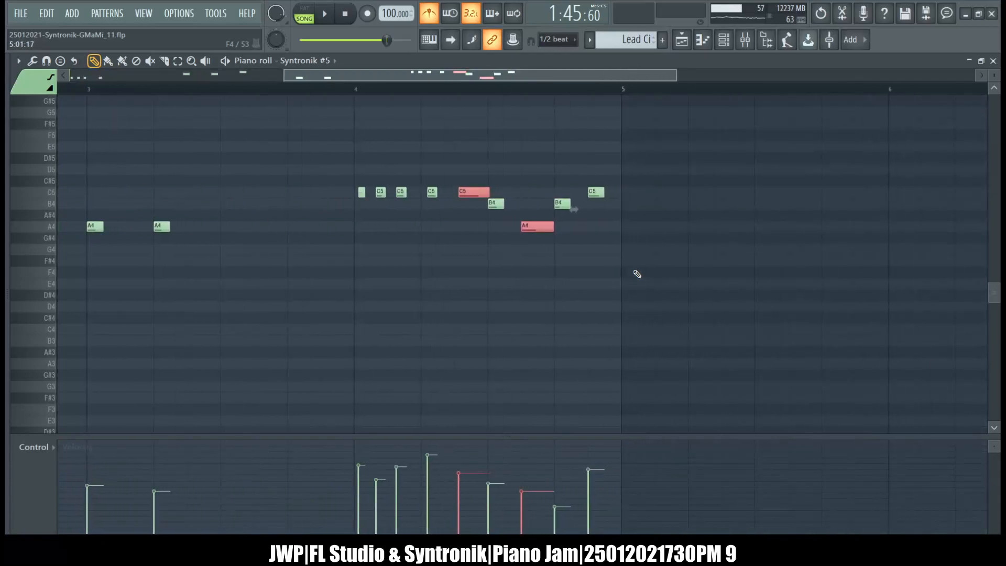
pyautogui.hscroll(-3, 637, 274)
pyautogui.hscroll(3, 637, 274)
pyautogui.hotkey('ctrl', 'q')
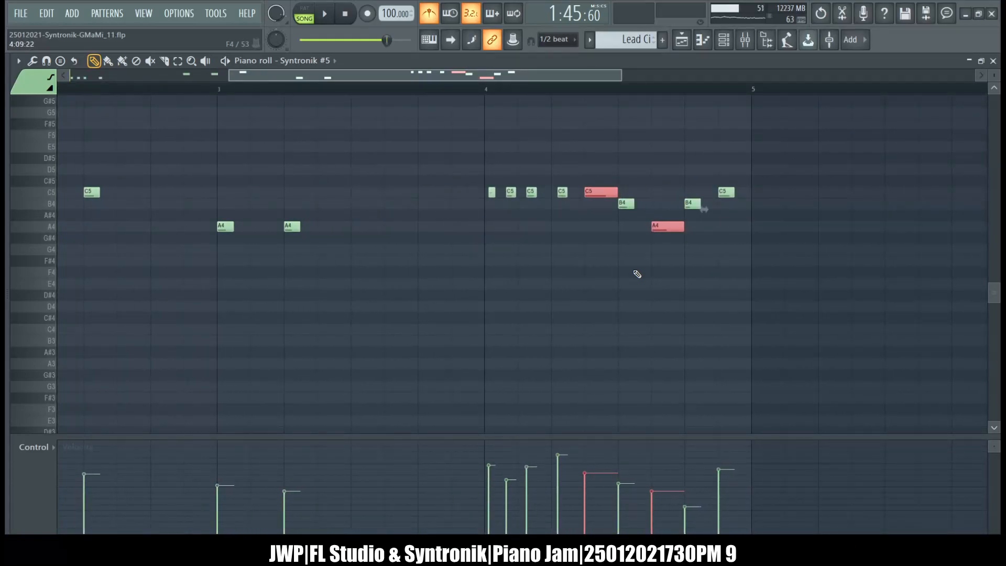
# Set the global snap to 1/2 step and quantize bar 1's four A4 notes and bar 4's four short C5 notes.
pyautogui.hscroll(-3, 630, 267)
pyautogui.moveTo(269, 304); pyautogui.dragTo(55, 153)
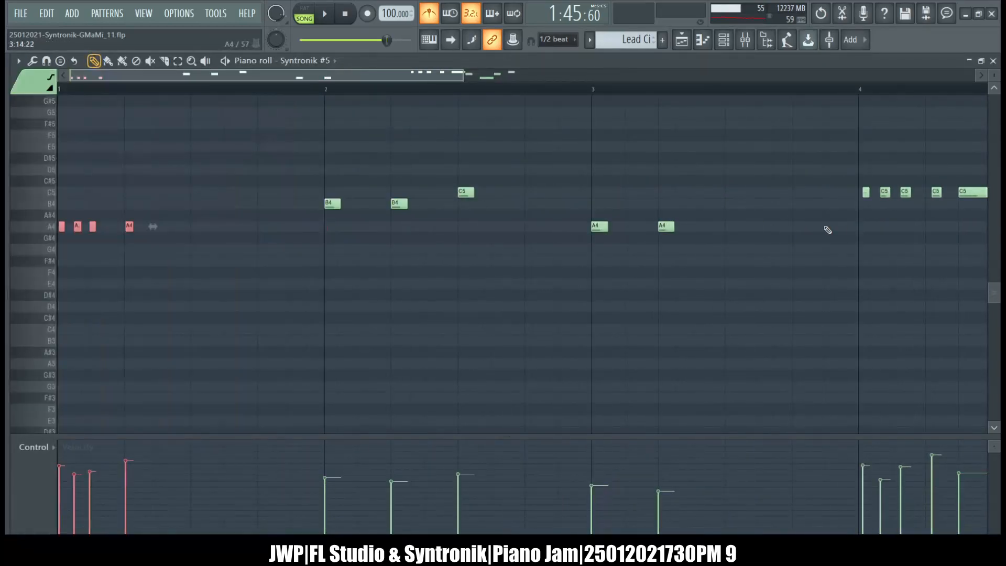
pyautogui.moveTo(932, 220); pyautogui.dragTo(857, 162)
pyautogui.moveTo(922, 176); pyautogui.dragTo(938, 213)
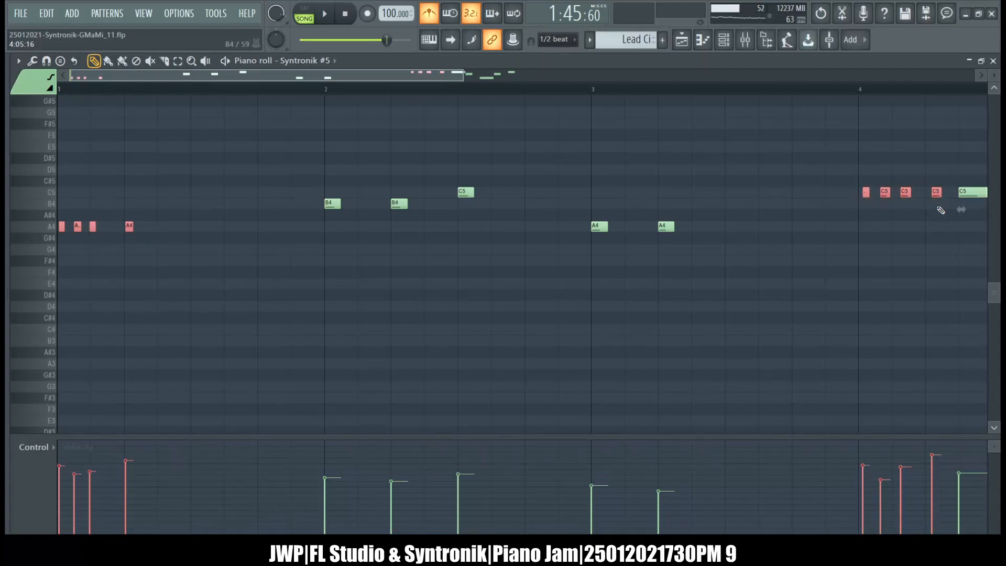
pyautogui.click(556, 126)
pyautogui.hotkey('ctrl', 'q')
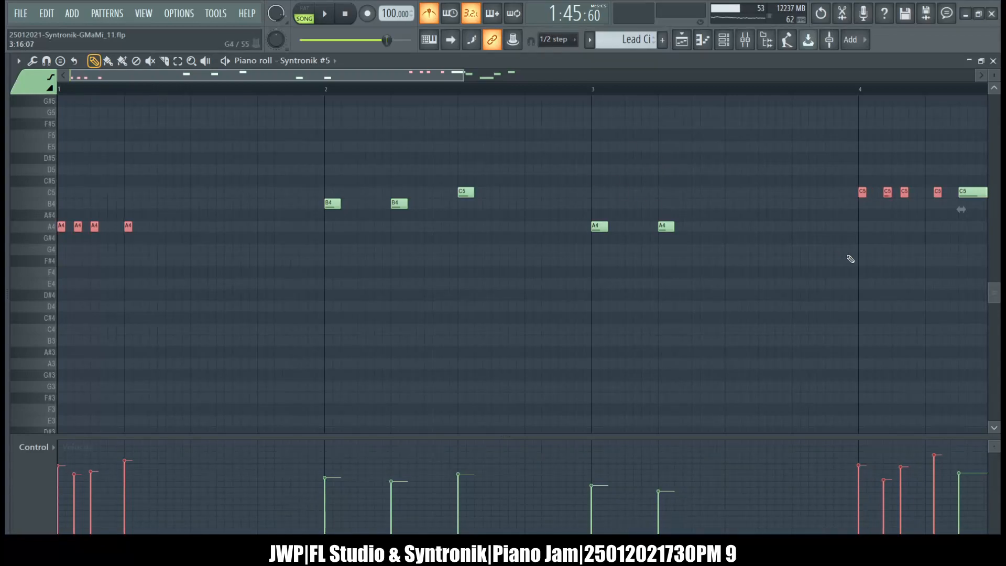
pyautogui.hotkey('ctrl', 'z')
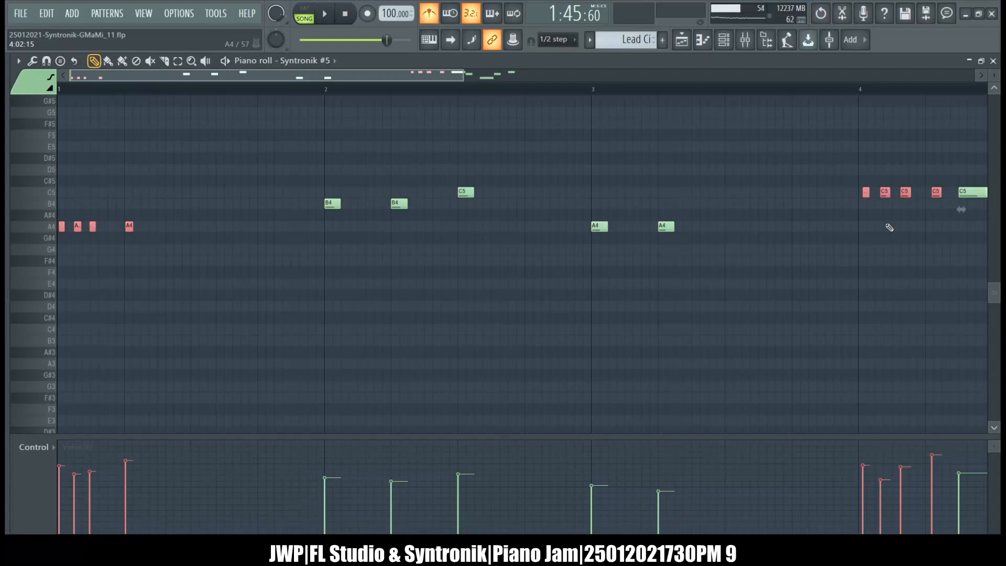
pyautogui.hotkey('ctrl', 'q')
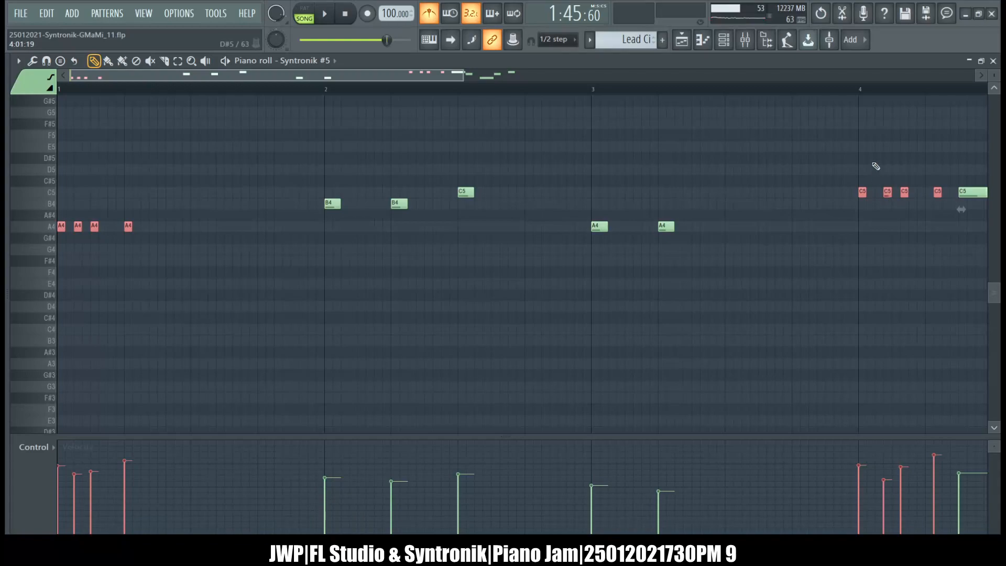
# Deselect the notes and move the second short C5 note in bar 4 half a step earlier.
pyautogui.click(878, 170)
pyautogui.moveTo(886, 194); pyautogui.dragTo(880, 194)
pyautogui.hscroll(1, 538, 146)
pyautogui.hscroll(4, 539, 146)
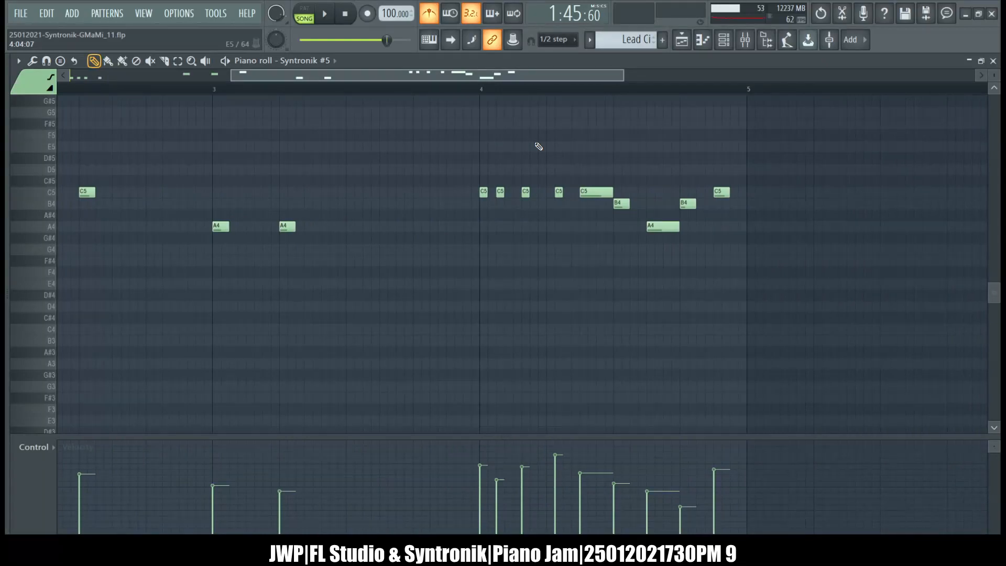
pyautogui.hscroll(-4, 538, 146)
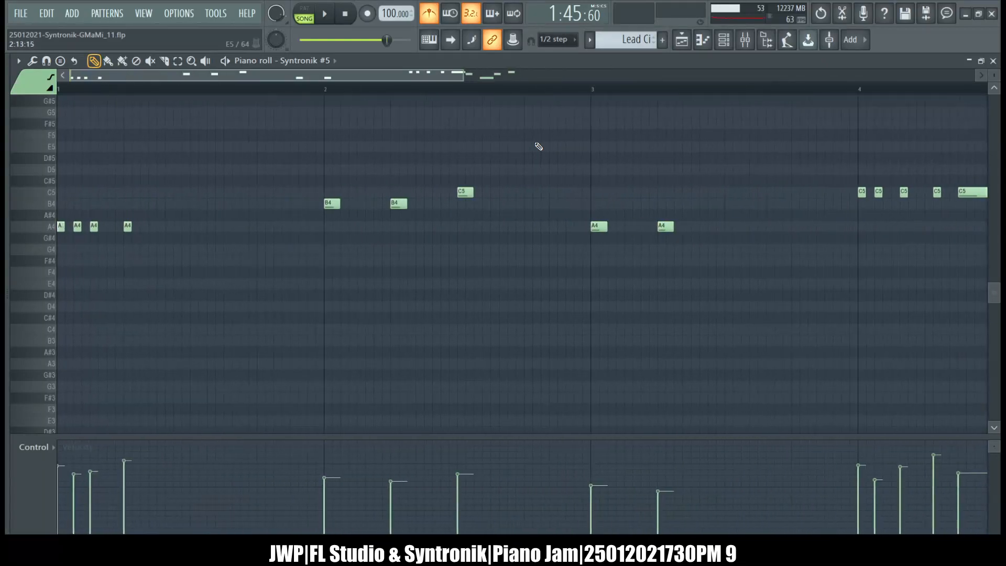
# Close the Lead Ci piano roll, switch to the Lead V pattern and open its Syntronik #5 notes.
pyautogui.click(993, 60)
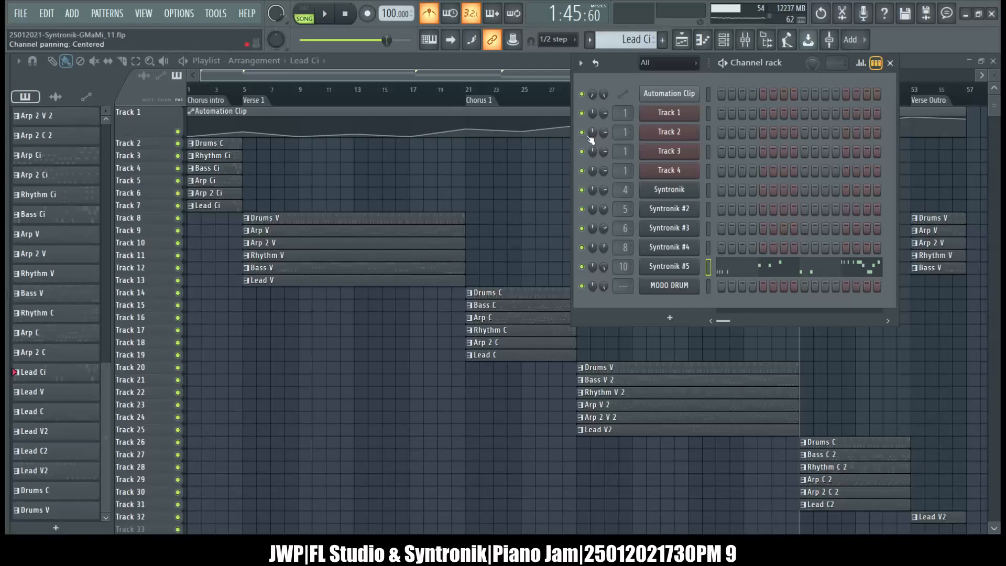
pyautogui.press('KP_Add')
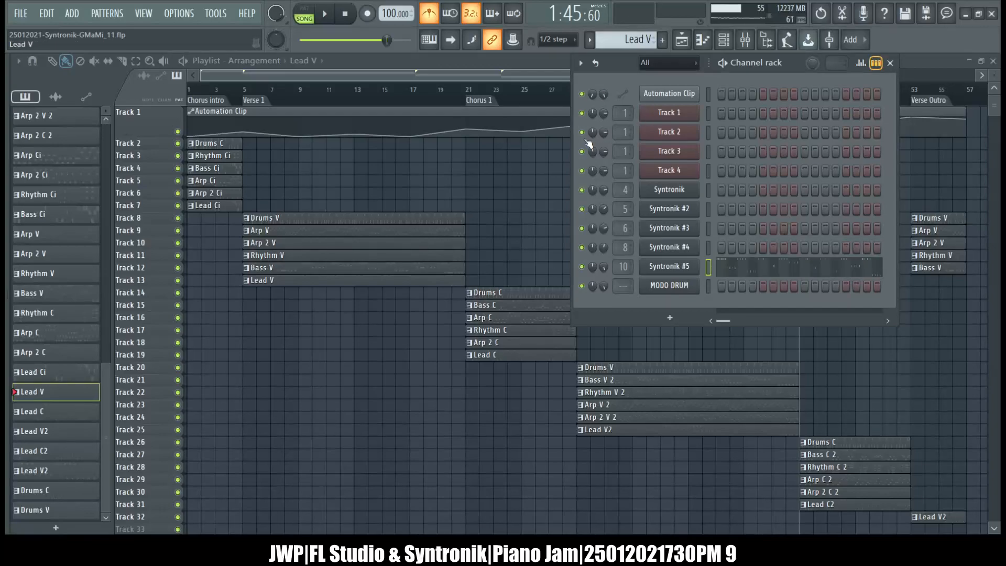
pyautogui.click(820, 266)
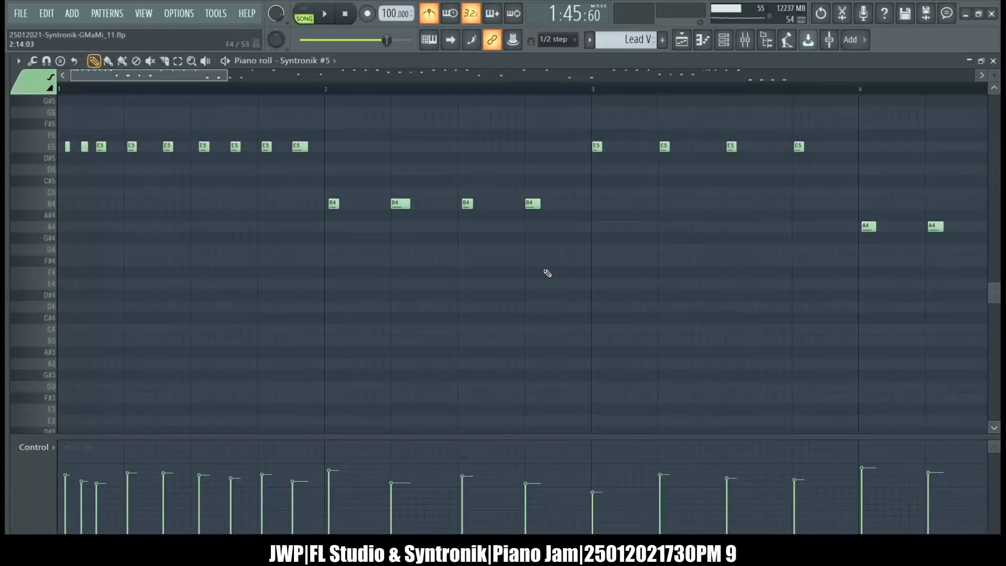
# Review all Lead V notes, set the global snap to Step and quantize the pattern.
pyautogui.scroll(3, 547, 273)
pyautogui.hscroll(12, 547, 272)
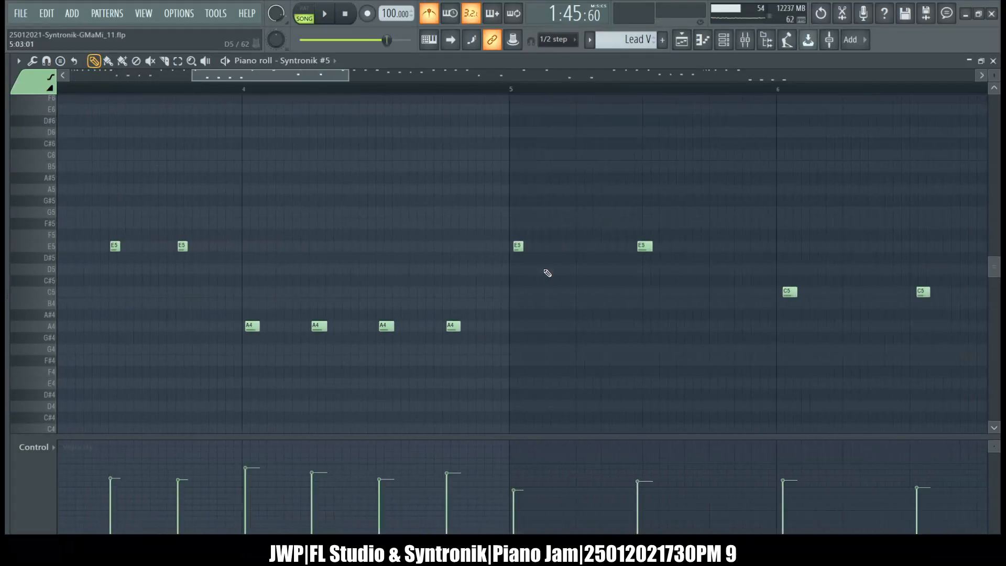
pyautogui.hscroll(12, 547, 273)
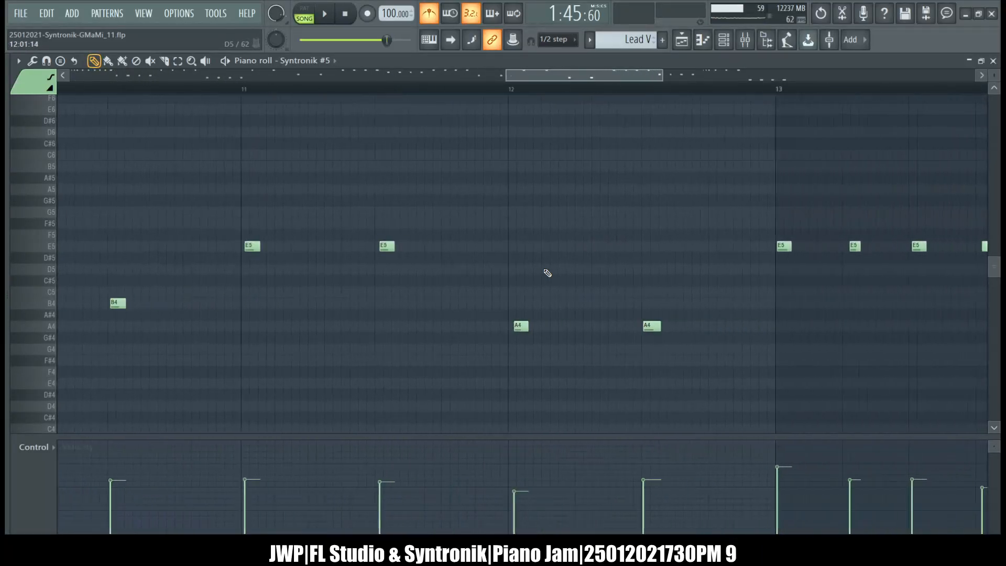
pyautogui.hscroll(8, 547, 273)
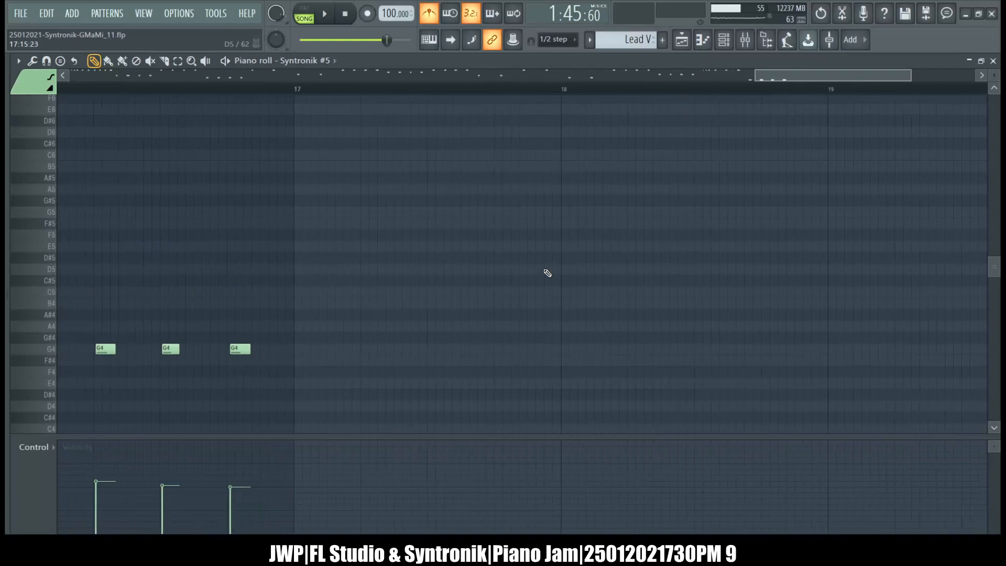
pyautogui.hscroll(-20, 547, 273)
pyautogui.hscroll(-12, 547, 273)
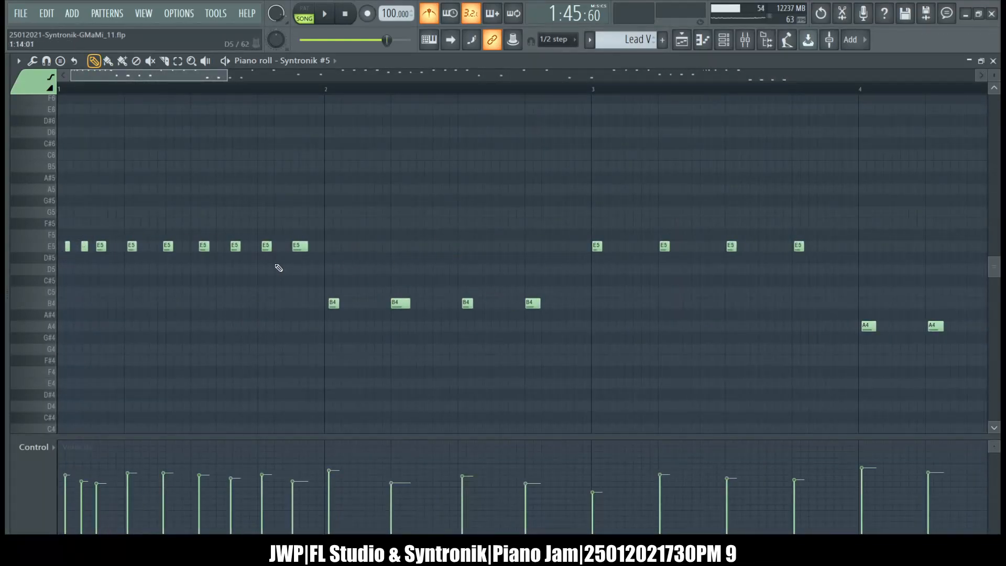
pyautogui.keyDown('ctrl'); pyautogui.rightClick(356, 263); pyautogui.keyUp('ctrl')
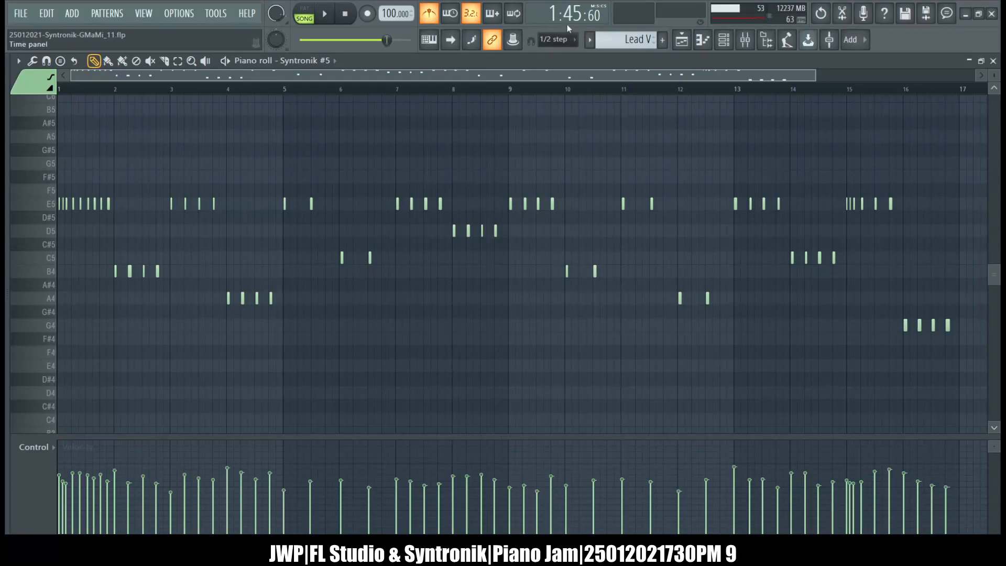
pyautogui.click(549, 140)
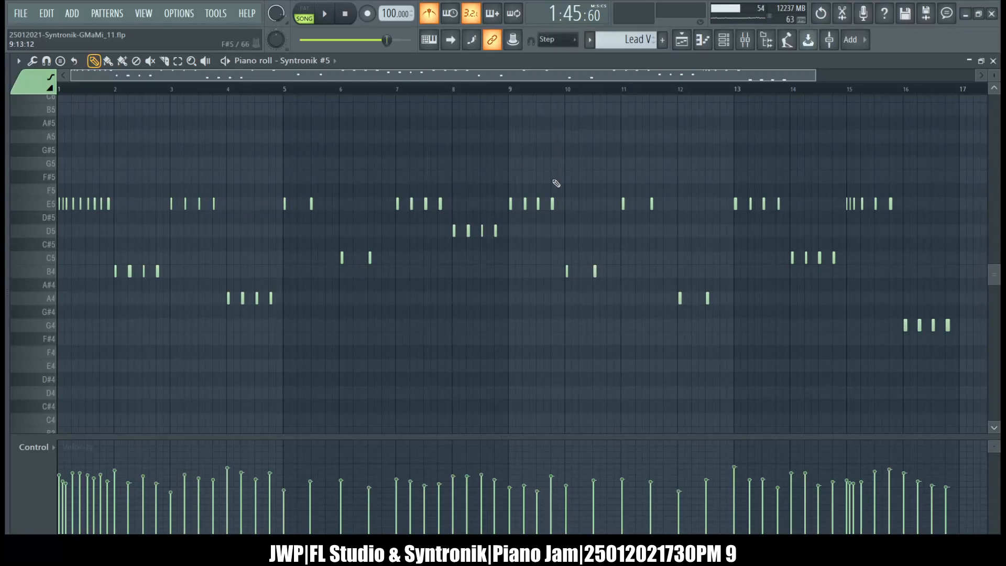
pyautogui.hotkey('ctrl', 'q')
# Switch to the Lead C pattern and quantize all its notes to the Step grid.
pyautogui.press('KP_Add')
pyautogui.scroll(-5, 701, 135)
pyautogui.scroll(4, 701, 135)
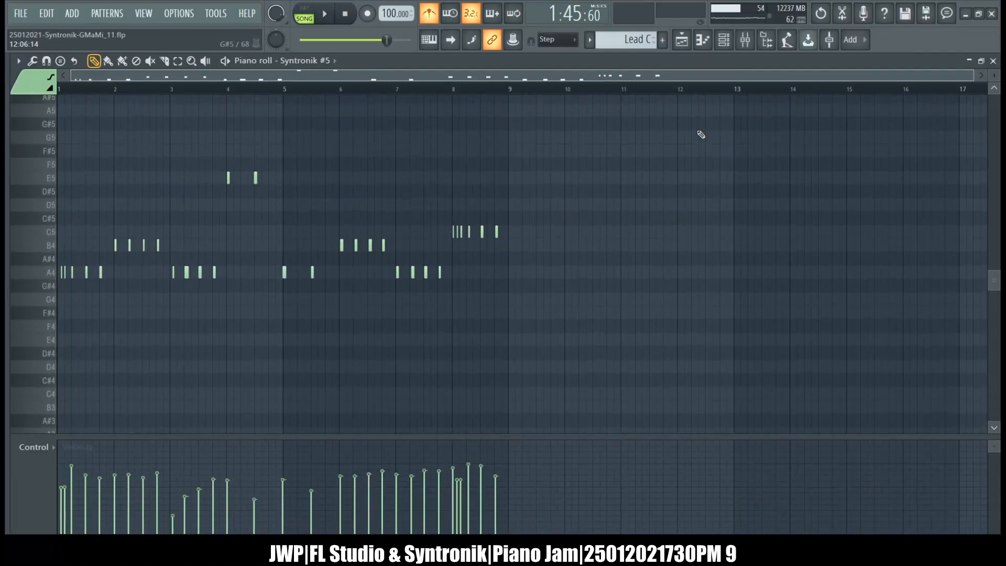
pyautogui.hotkey('ctrl', 'a')
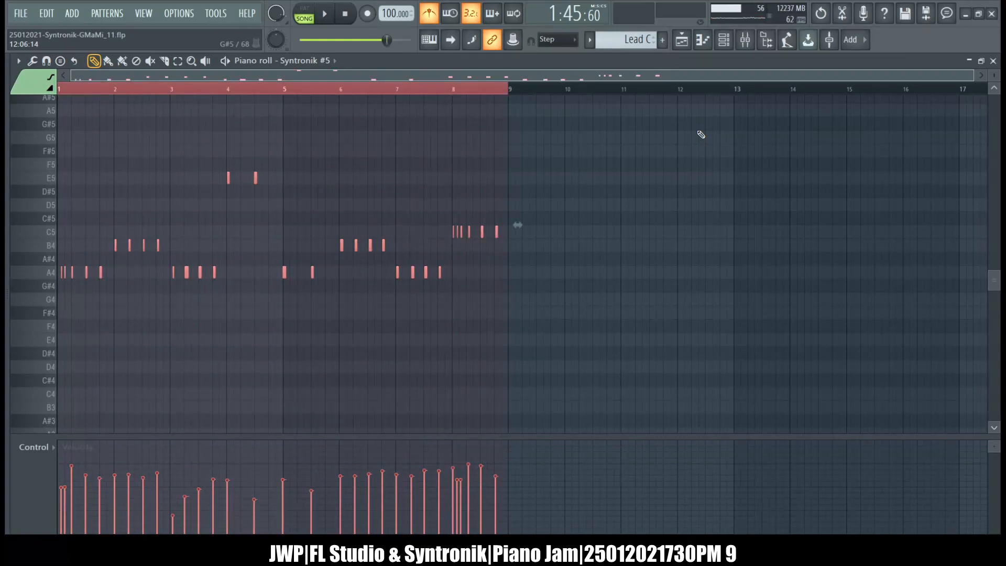
pyautogui.hotkey('ctrl', 'q')
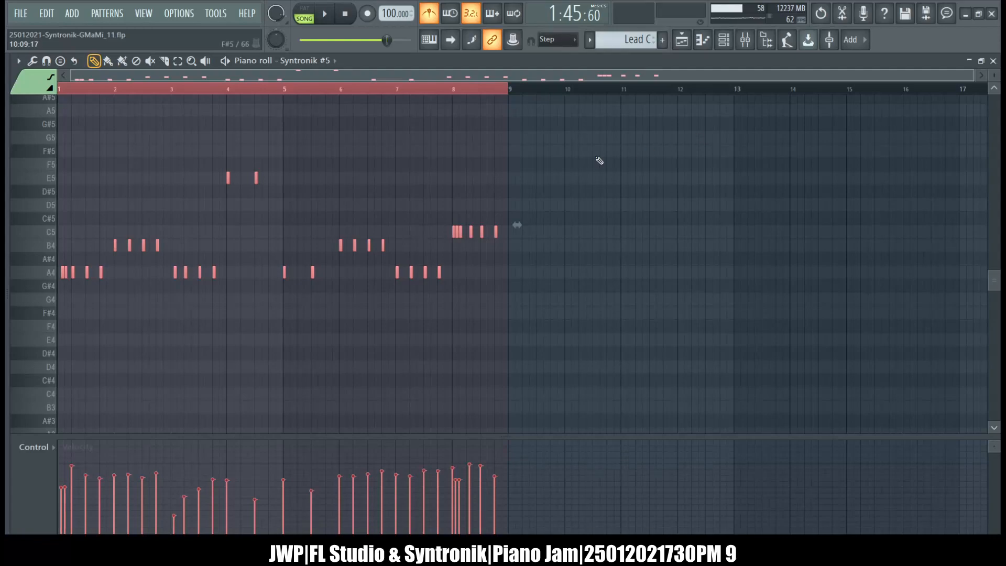
# Quantize all notes of the Lead V2 pattern to the Step grid and delete the stray F5 note near the end of bar 11.
pyautogui.press('KP_Add')
pyautogui.hotkey('ctrl', 'a')
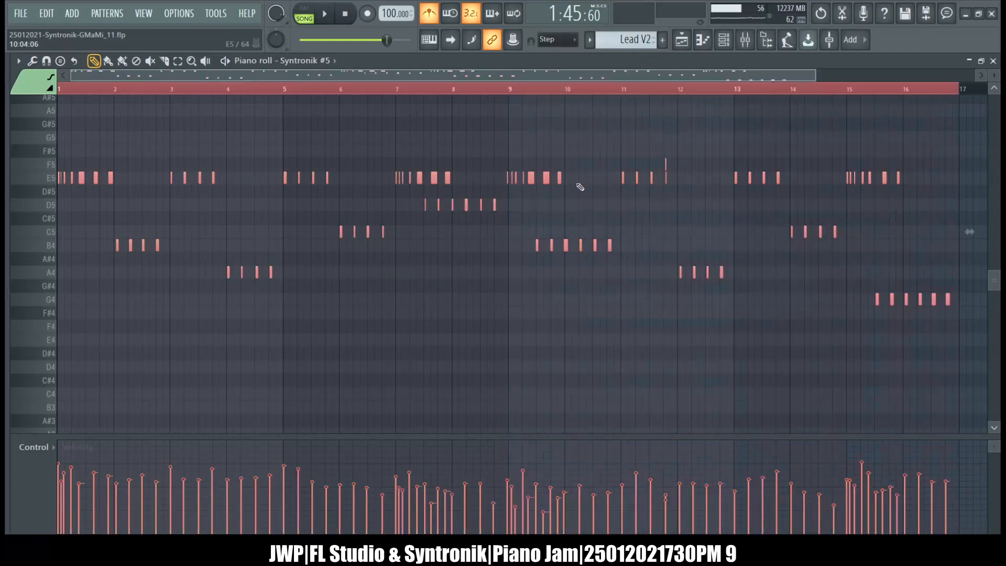
pyautogui.hotkey('ctrl', 'q')
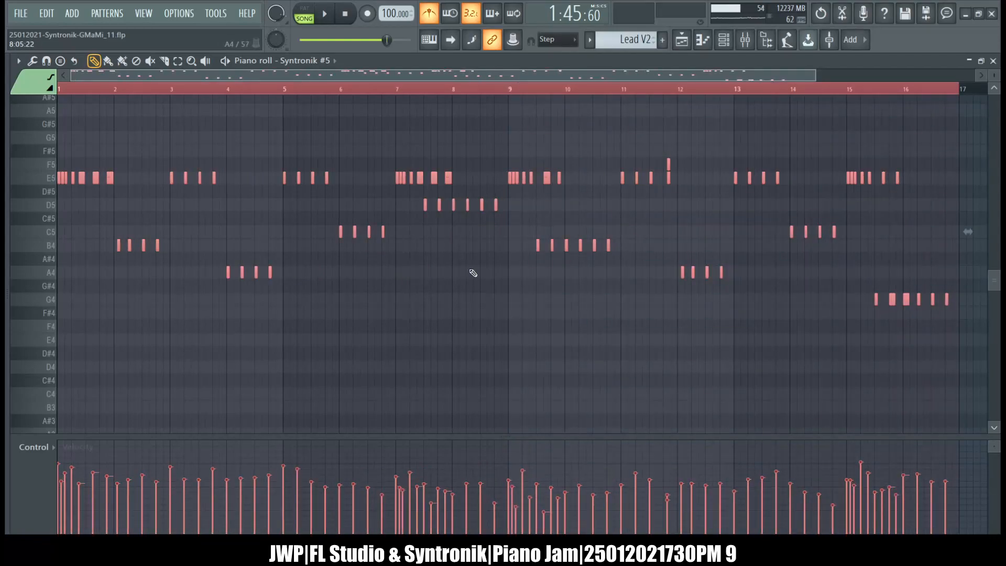
pyautogui.click(675, 166)
pyautogui.rightClick(669, 166)
# Switch to the Lead C2 pattern and quantize its notes from the second beat of bar 2 through bar 8 to the Step grid.
pyautogui.press('KP_Add')
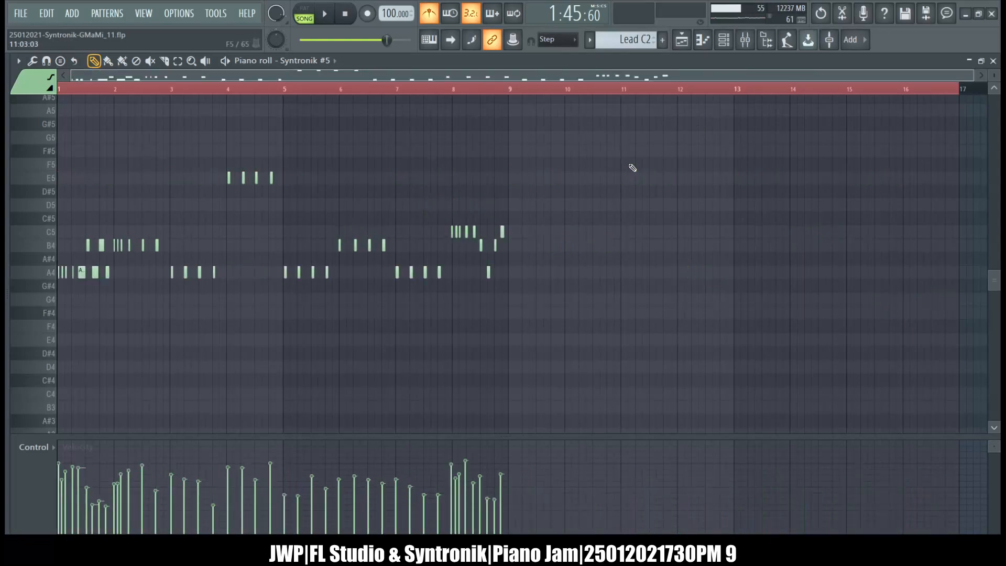
pyautogui.scroll(-5, 633, 167)
pyautogui.scroll(1, 626, 168)
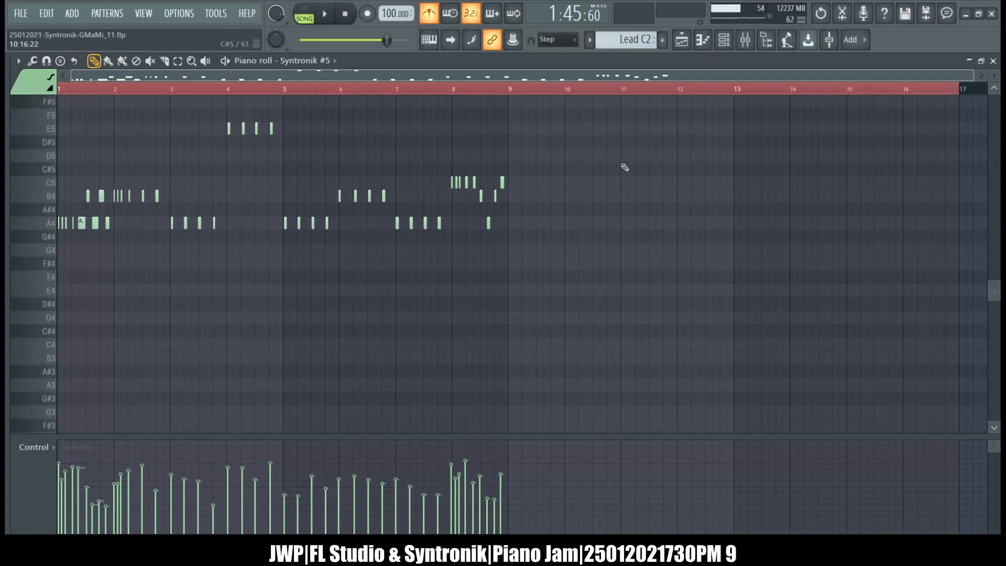
pyautogui.scroll(5, 508, 153)
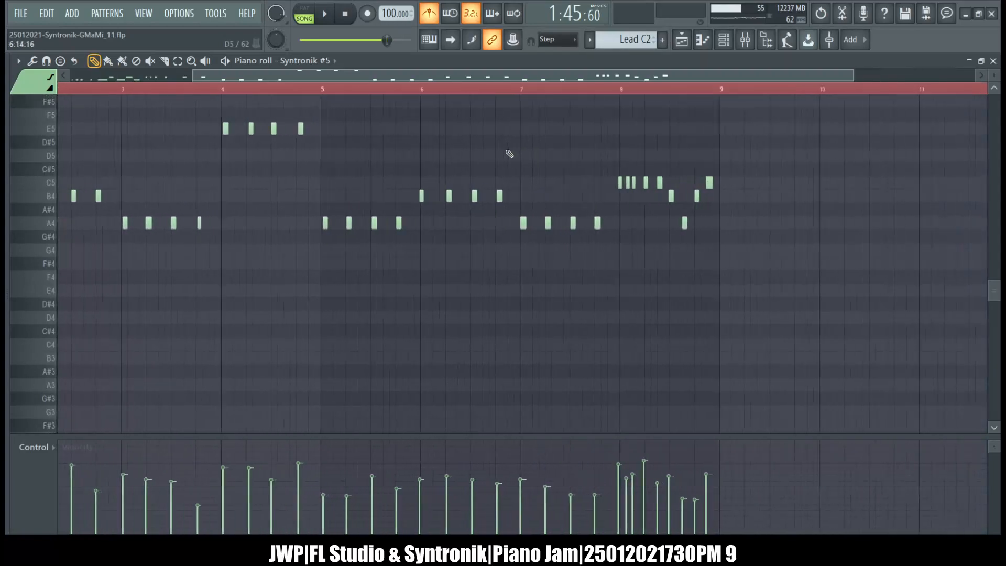
pyautogui.hscroll(-5, 510, 153)
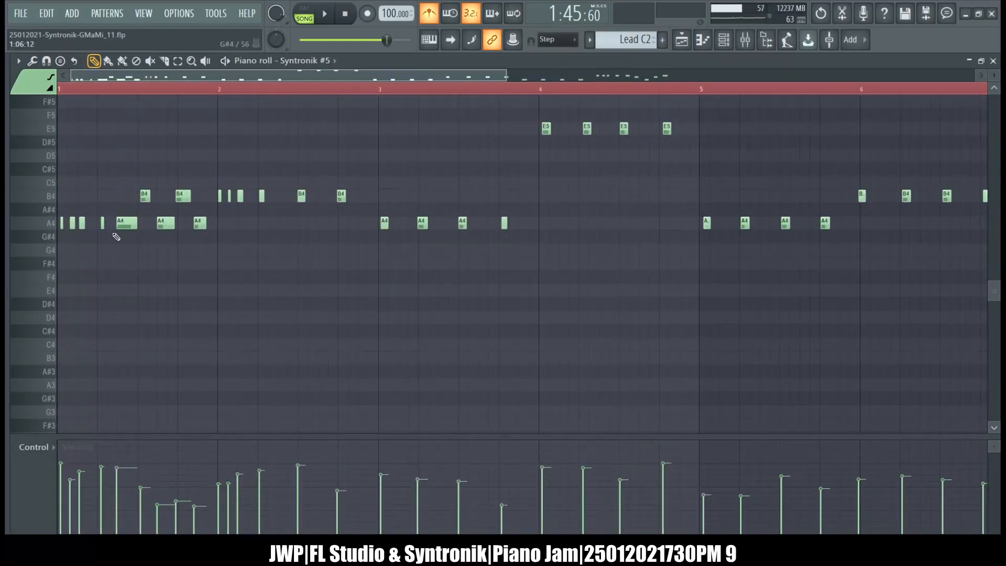
pyautogui.moveTo(354, 229); pyautogui.dragTo(261, 152)
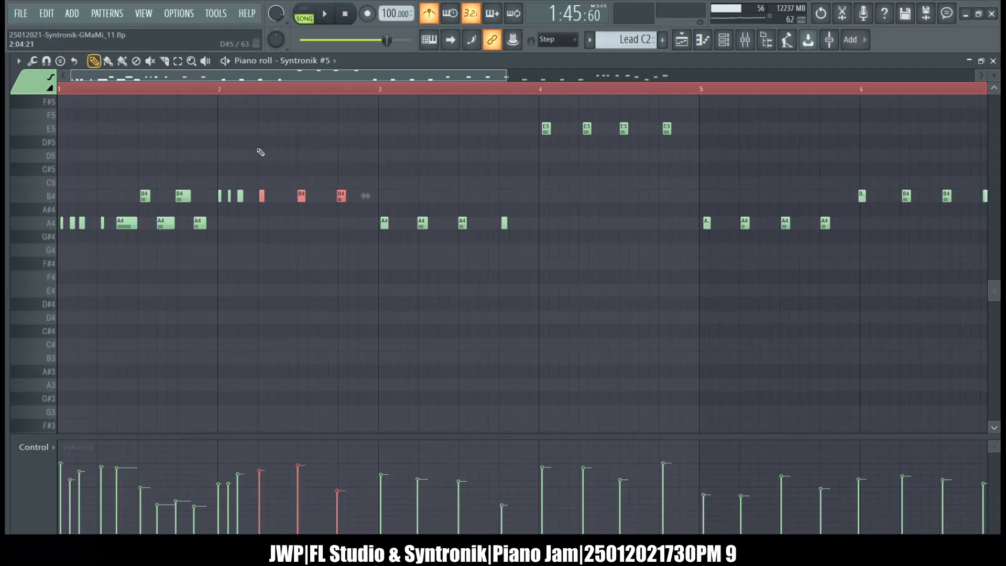
pyautogui.moveTo(369, 162); pyautogui.dragTo(513, 230)
pyautogui.moveTo(684, 165); pyautogui.dragTo(539, 108)
pyautogui.hscroll(4, 602, 193)
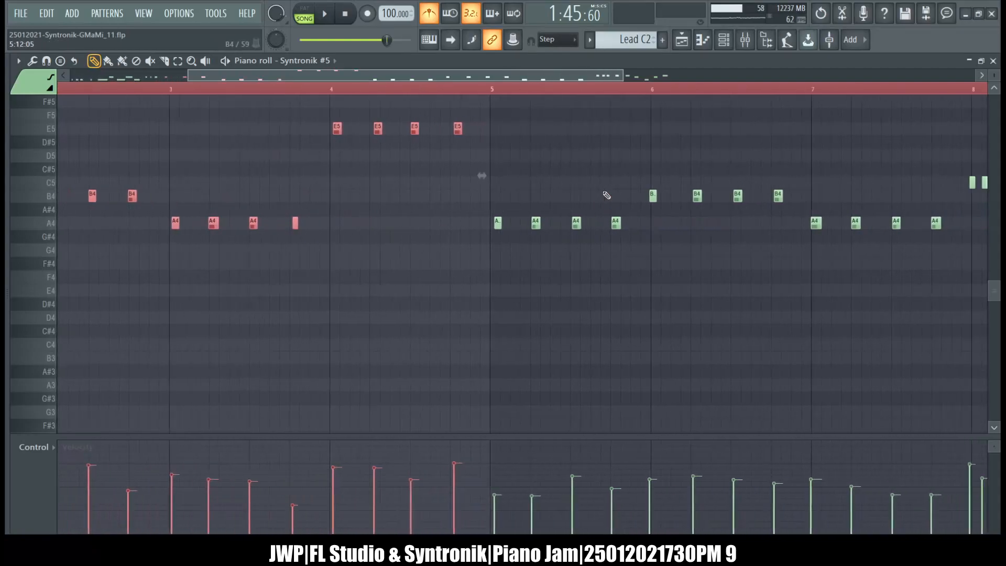
pyautogui.hscroll(2, 605, 194)
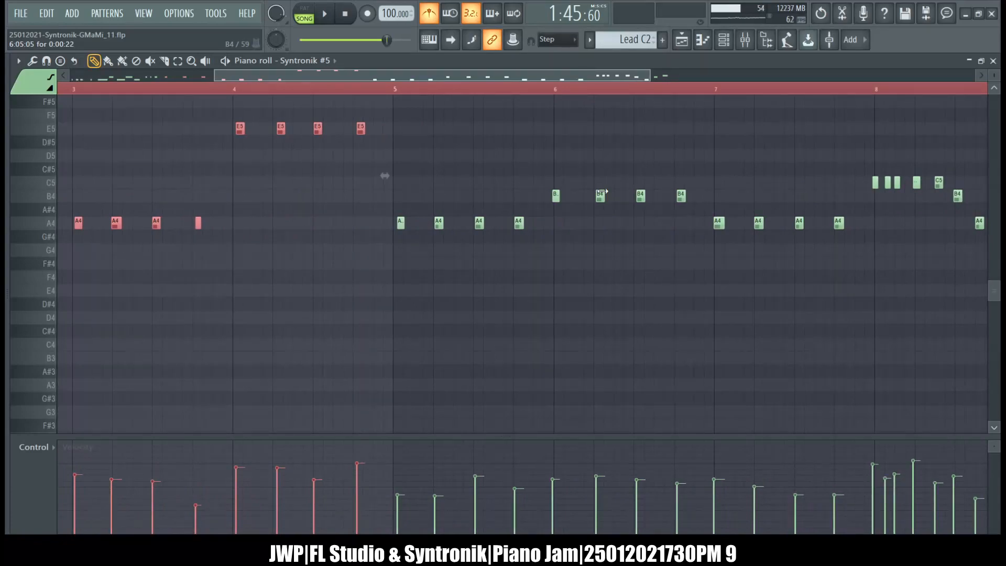
pyautogui.hscroll(2, 603, 193)
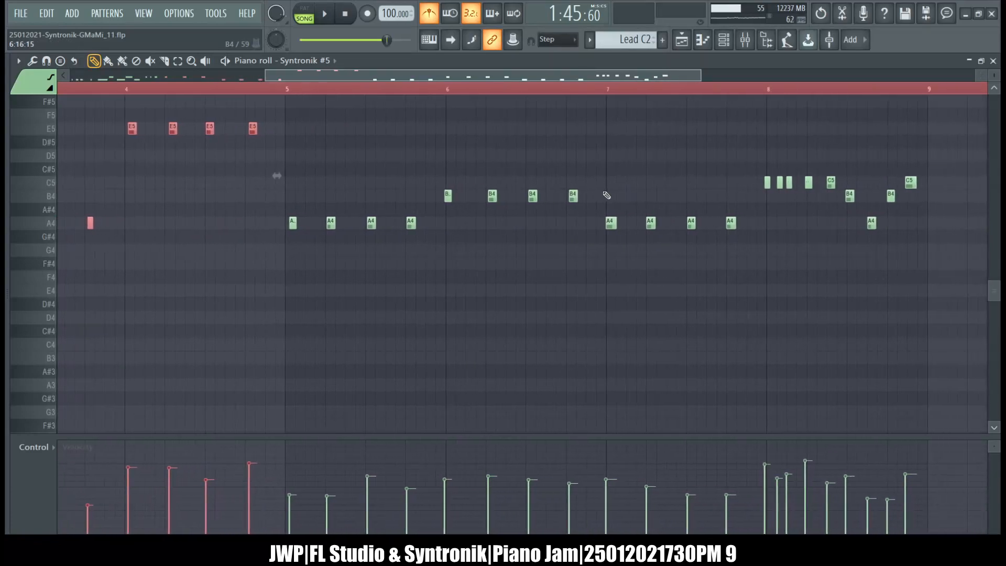
pyautogui.moveTo(733, 269); pyautogui.dragTo(306, 125)
pyautogui.moveTo(724, 136); pyautogui.dragTo(922, 226)
pyautogui.hscroll(-5, 521, 226)
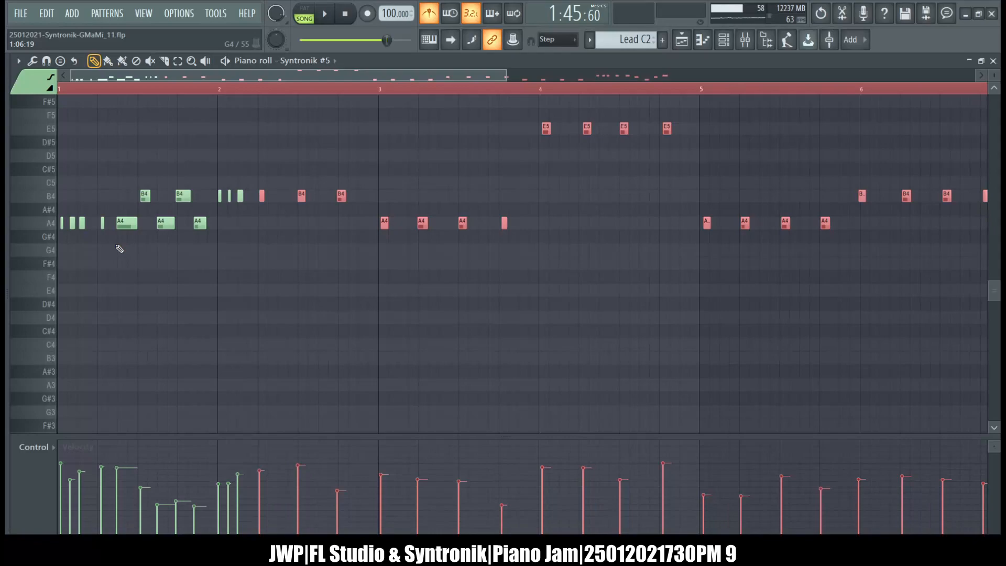
pyautogui.hotkey('ctrl', 'q')
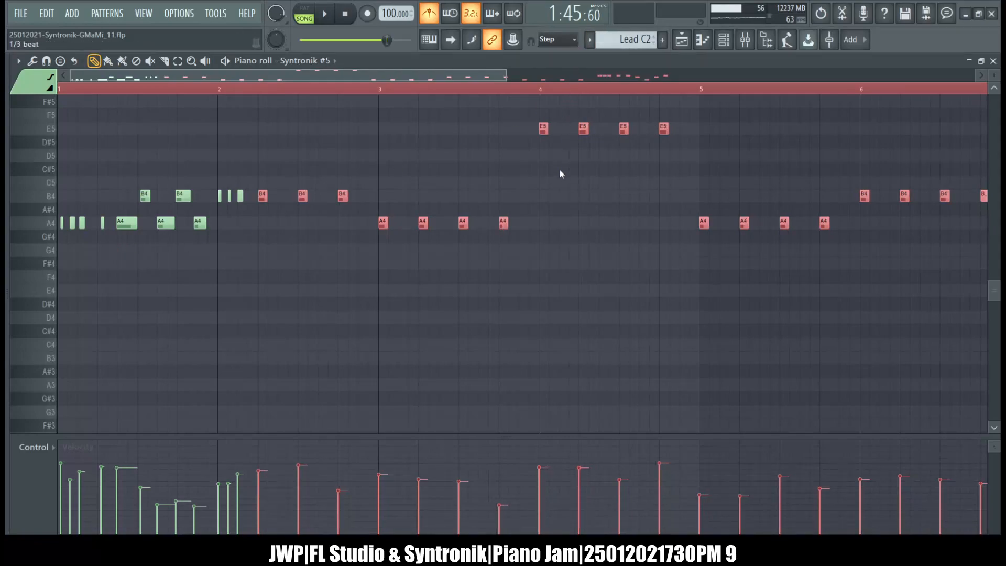
# Quantize the longer A4 and B4 notes in bar 1 of Lead C2 to the 1/2 beat grid, and deselect them.
pyautogui.moveTo(208, 256); pyautogui.dragTo(135, 153)
pyautogui.hotkey('ctrl', 'q')
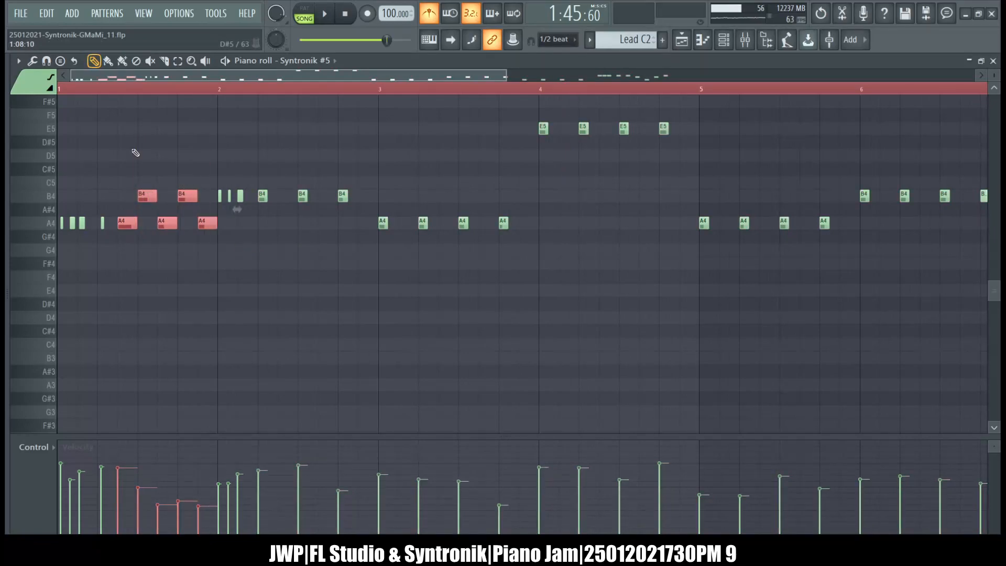
pyautogui.hotkey('ctrl', 'd')
pyautogui.hscroll(7, 227, 143)
pyautogui.hscroll(-3, 229, 145)
pyautogui.hscroll(-2, 230, 144)
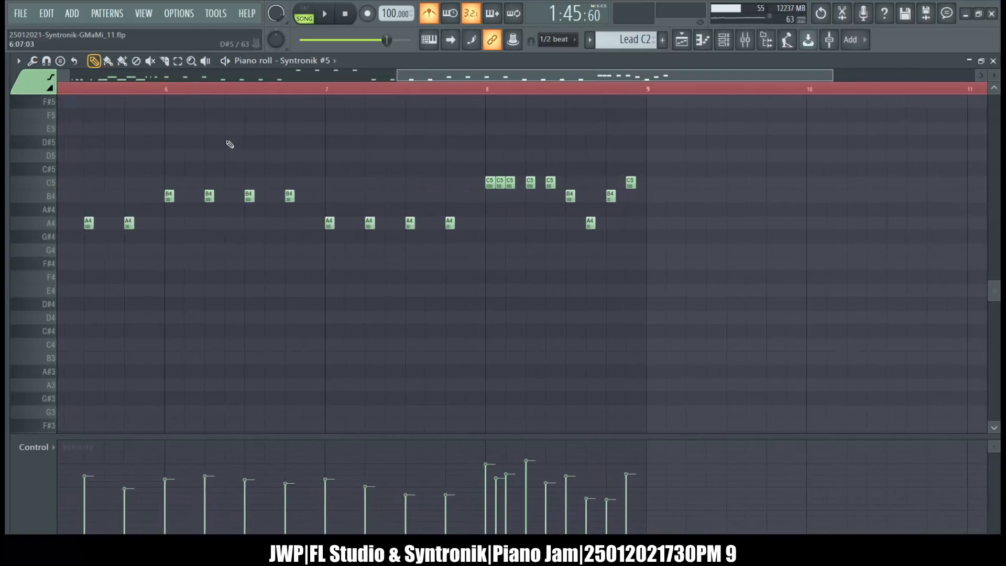
pyautogui.hscroll(-8, 230, 144)
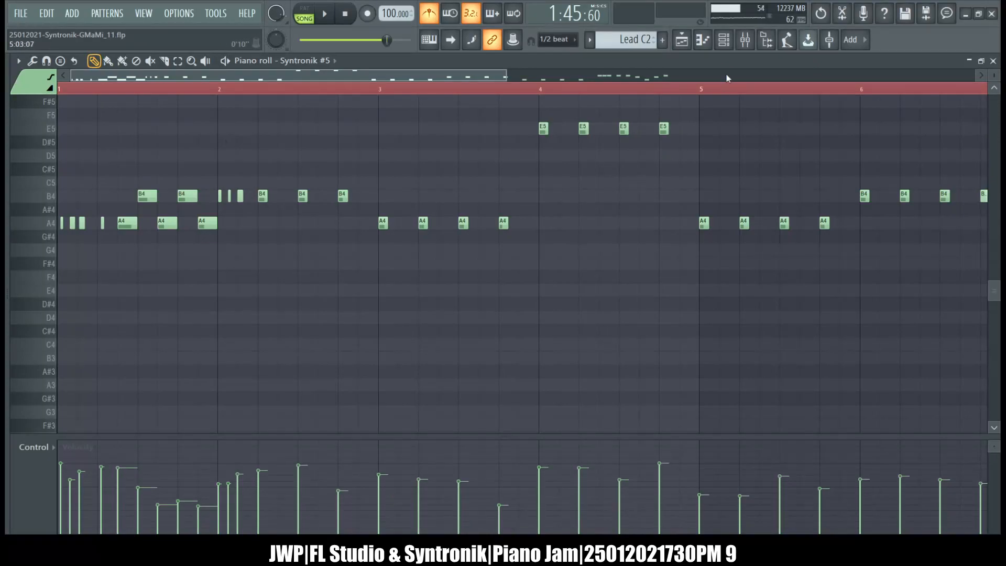
# Switch to the four-bar Lead V2 pattern and quantize its longer E5, B4 and A4 notes to the 1/2 beat grid.
pyautogui.click(728, 42)
pyautogui.press('KP_Subtract')
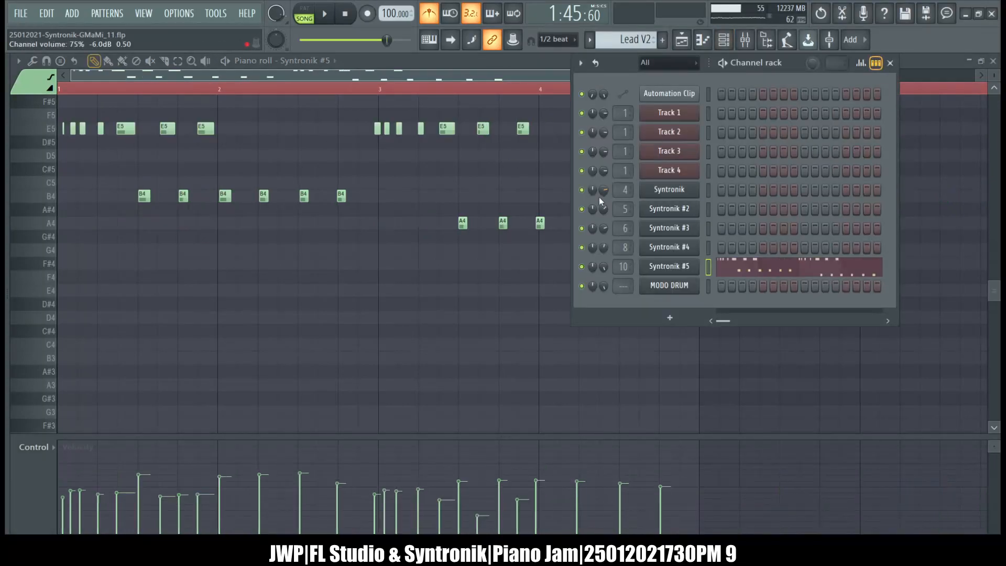
pyautogui.click(474, 60)
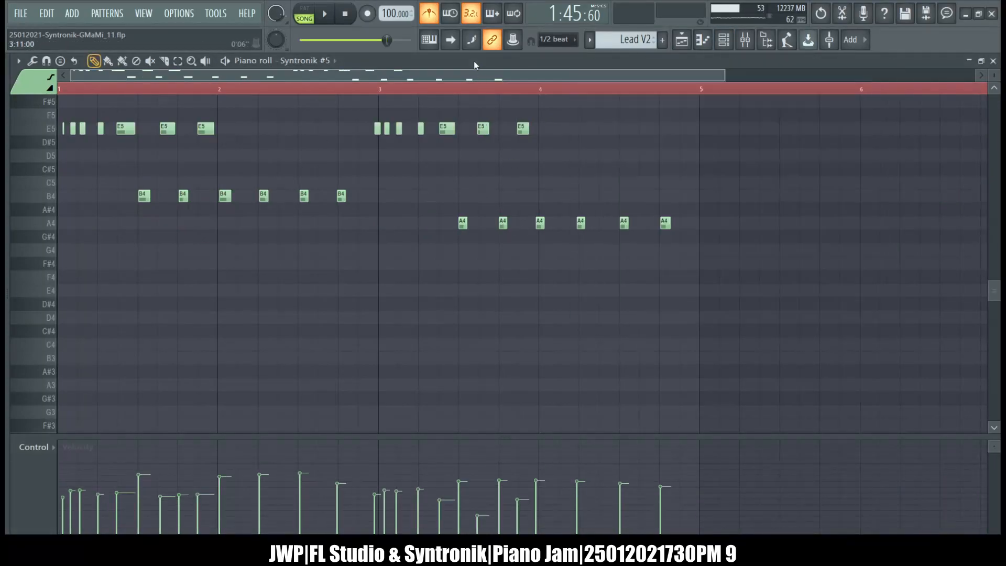
pyautogui.scroll(3, 222, 240)
pyautogui.scroll(1, 222, 239)
pyautogui.scroll(-2, 222, 240)
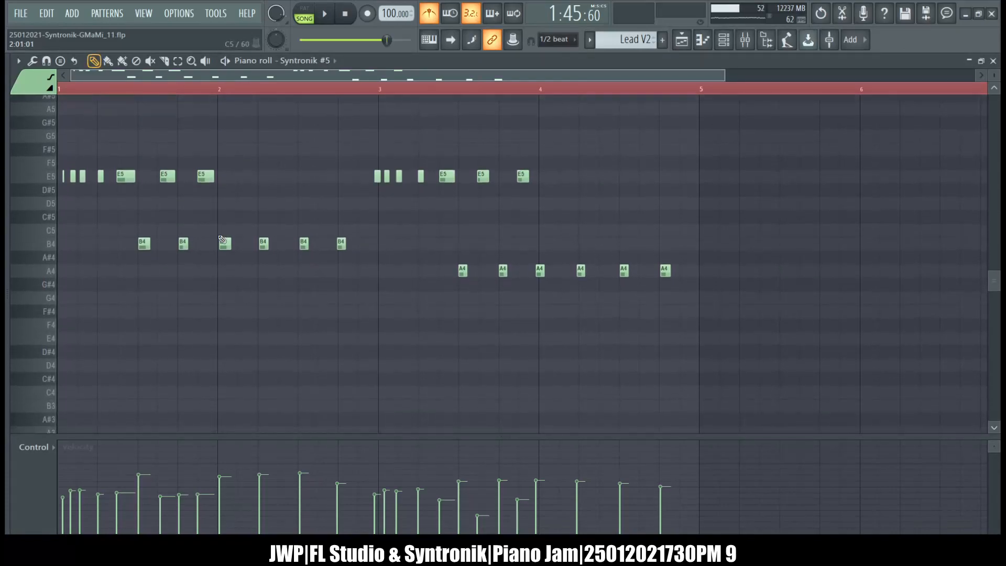
pyautogui.moveTo(218, 251); pyautogui.dragTo(110, 97)
pyautogui.moveTo(442, 149); pyautogui.dragTo(548, 301)
pyautogui.moveTo(253, 265); pyautogui.dragTo(221, 242)
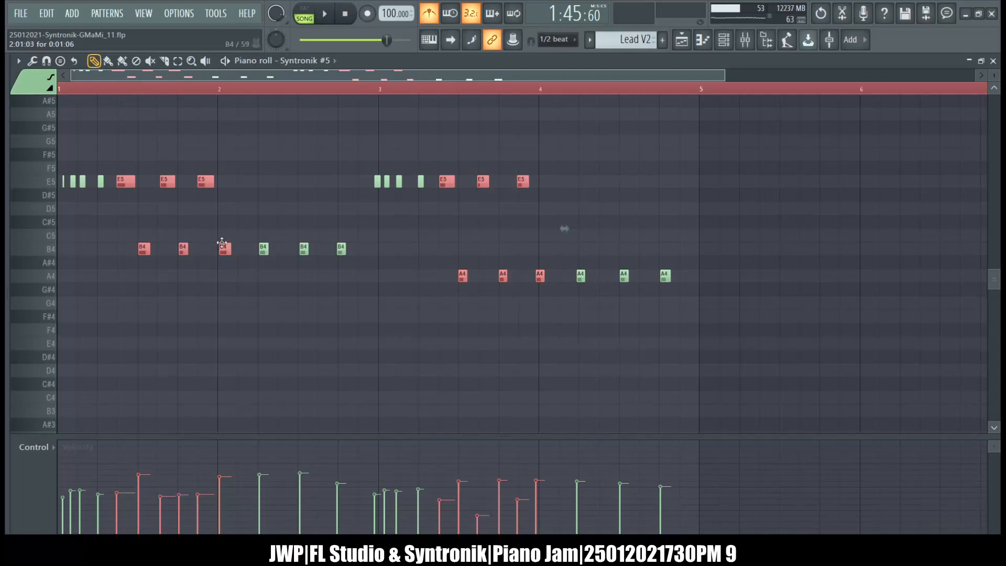
# Quantize the last three B4 notes in bar 2 and last three A4 notes in bar 4 to the Step grid.
pyautogui.click(290, 205)
pyautogui.moveTo(382, 264); pyautogui.dragTo(271, 238)
pyautogui.moveTo(697, 339); pyautogui.dragTo(588, 237)
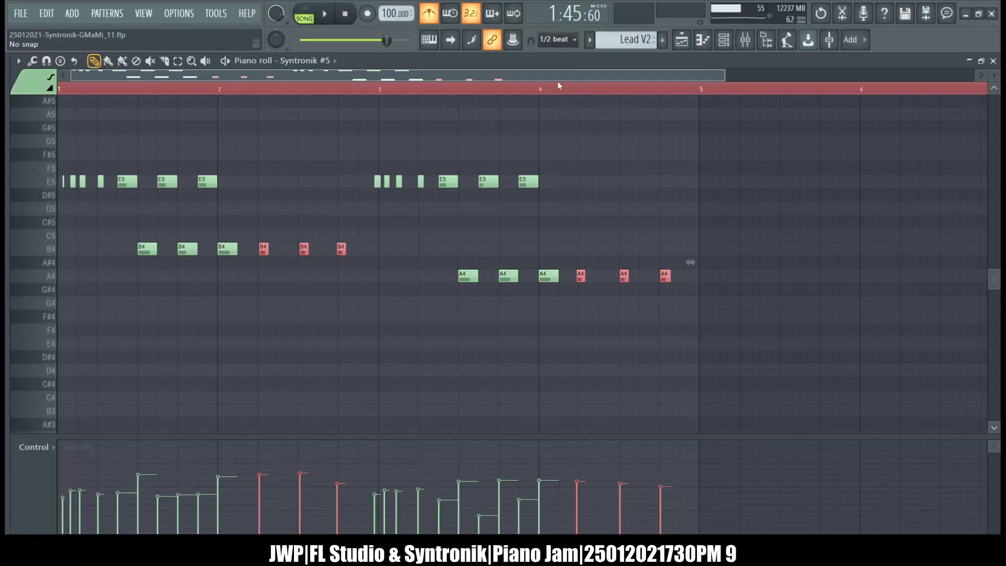
pyautogui.click(559, 134)
pyautogui.hotkey('ctrl', 'q')
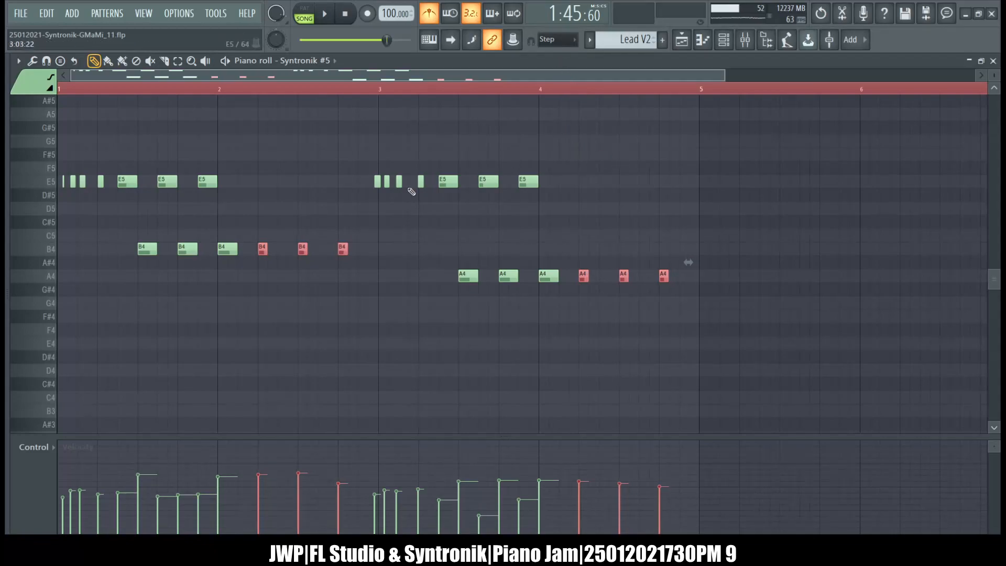
# Open the Bass V pattern from the playlist, copy the first four short E4 notes and close its piano roll.
pyautogui.click(723, 39)
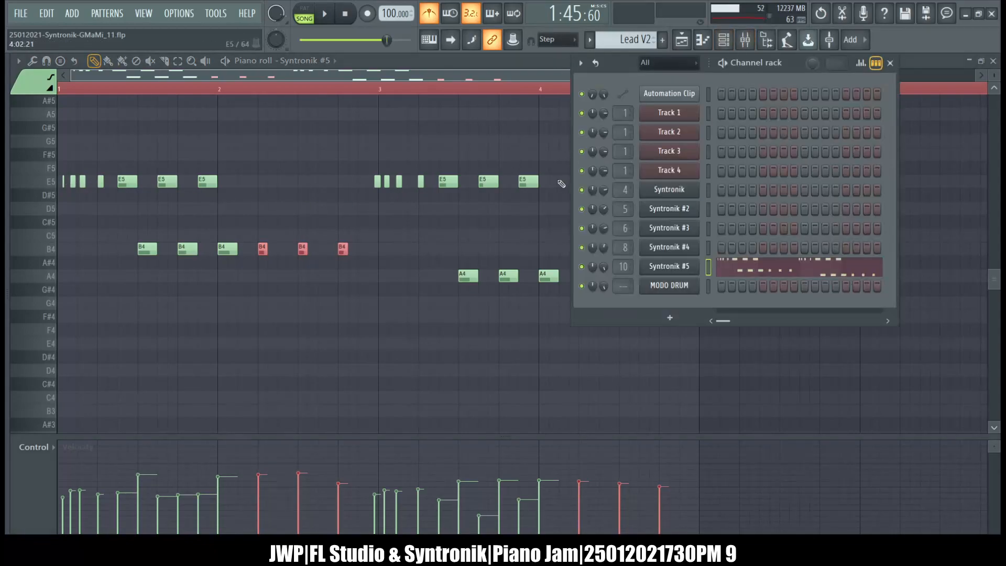
pyautogui.click(683, 41)
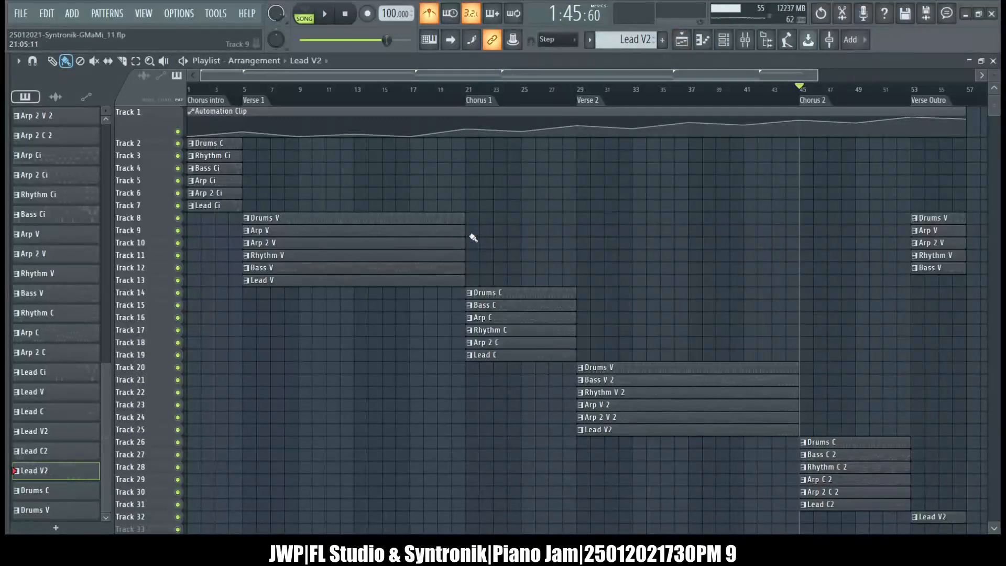
pyautogui.doubleClick(330, 269)
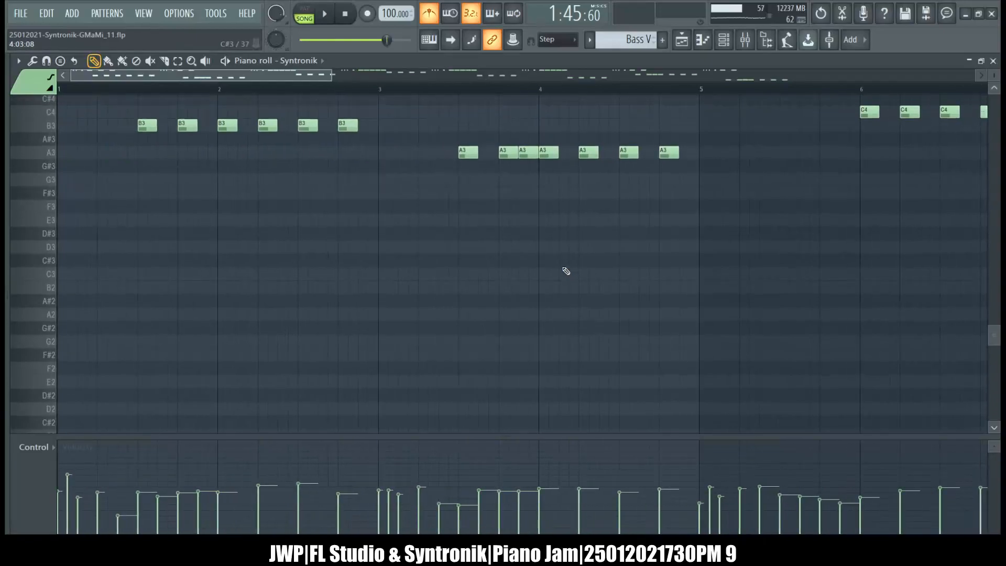
pyautogui.moveTo(105, 187); pyautogui.dragTo(57, 136)
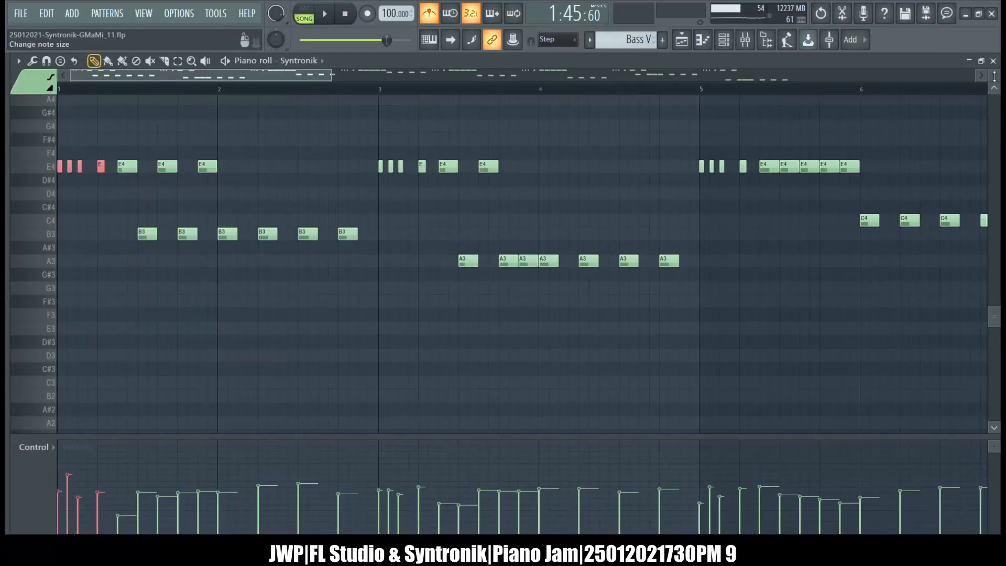
pyautogui.click(993, 61)
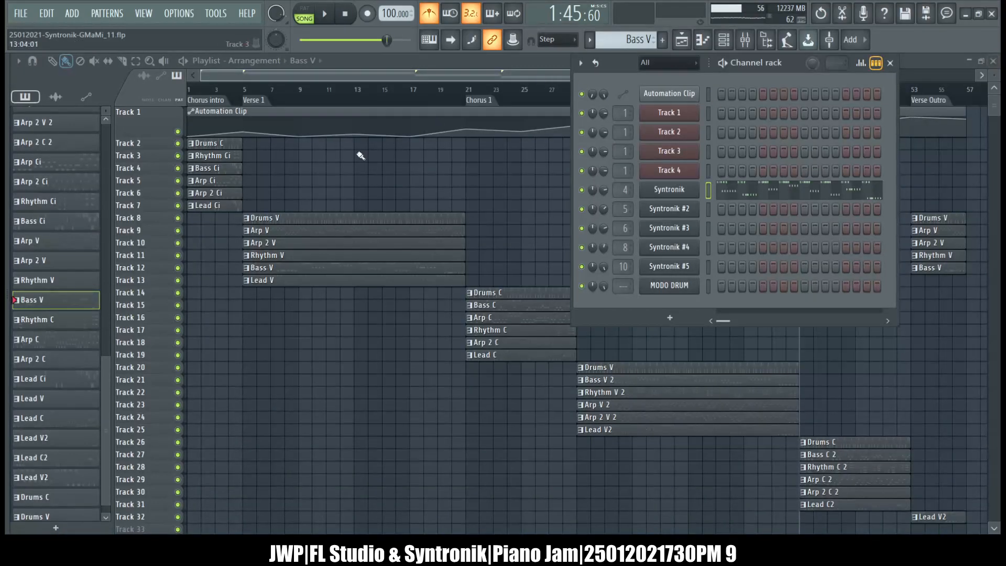
# Open the Lead Ci pattern and replace its first four A4 notes with the copied bass notes, transposed to A4.
pyautogui.doubleClick(211, 205)
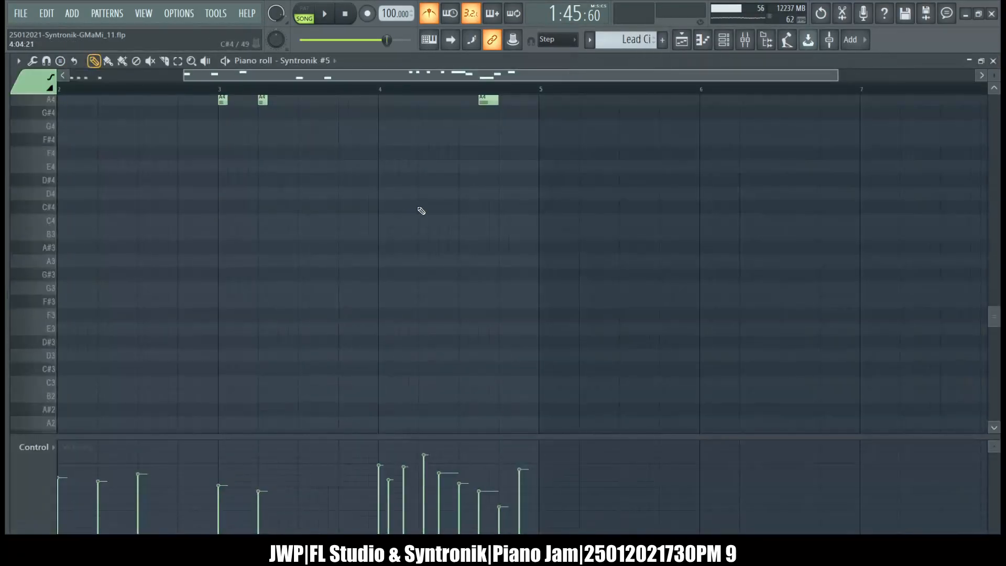
pyautogui.moveTo(143, 213); pyautogui.dragTo(5, 169)
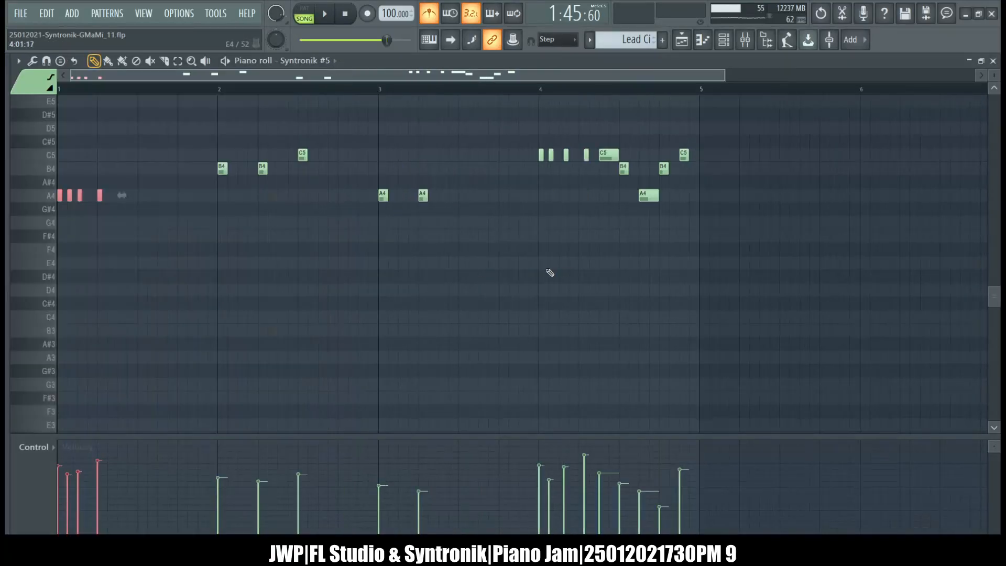
pyautogui.press('Down')
pyautogui.press('Down')
pyautogui.press('Down')
pyautogui.press('Down')
pyautogui.press('Down')
pyautogui.press('Up')
pyautogui.press('Up')
pyautogui.press('Up')
pyautogui.press('Up')
pyautogui.press('Up')
# Replace the four short C5 notes at the start of bar 4 with the copied bass notes, transposed to C5 and moved to that bar.
pyautogui.moveTo(601, 204); pyautogui.dragTo(530, 135)
pyautogui.press('Delete')
pyautogui.hotkey('ctrl', 'v')
pyautogui.press('Up')
pyautogui.press('Up')
pyautogui.press('Up')
pyautogui.press('Up')
pyautogui.press('Up')
pyautogui.press('Up')
pyautogui.press('Up')
pyautogui.press('Up')
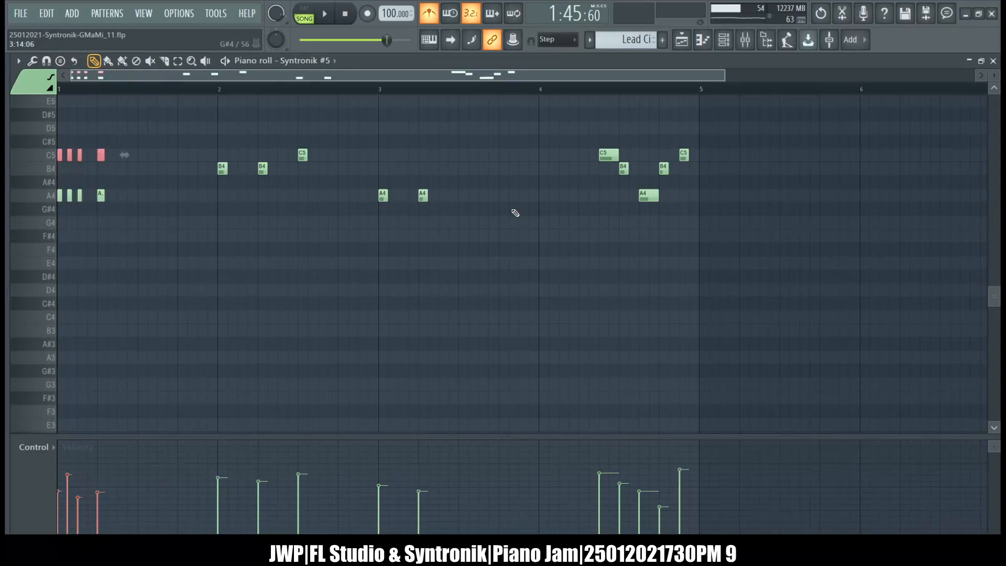
pyautogui.hotkey('shift', 'Right')
pyautogui.hotkey('shift', 'Right')
pyautogui.hotkey('shift', 'Right')
pyautogui.hotkey('shift', 'Right')
pyautogui.hotkey('shift', 'Right')
pyautogui.hotkey('shift', 'Right')
pyautogui.hotkey('shift', 'Right')
pyautogui.hotkey('shift', 'Right')
pyautogui.hotkey('shift', 'Right')
pyautogui.hotkey('shift', 'Right')
pyautogui.hotkey('shift', 'Right')
pyautogui.hotkey('shift', 'Right')
pyautogui.hotkey('shift', 'Right')
pyautogui.hotkey('shift', 'Right')
pyautogui.hotkey('shift', 'Right')
pyautogui.hotkey('shift', 'Right')
pyautogui.hotkey('shift', 'Right')
pyautogui.hotkey('shift', 'Right')
pyautogui.hotkey('shift', 'Right')
pyautogui.hotkey('shift', 'Right')
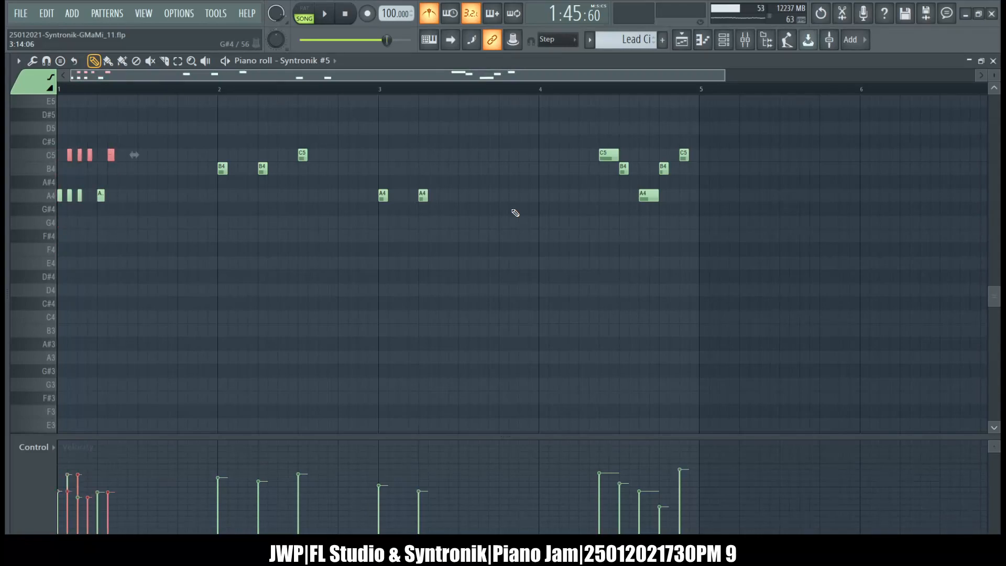
pyautogui.hotkey('shift', 'Right')
pyautogui.hotkey('shift', 'Right')
pyautogui.hotkey('shift', 'Right')
pyautogui.hotkey('shift', 'Right')
pyautogui.hotkey('shift', 'Right')
pyautogui.hotkey('shift', 'Right')
pyautogui.hotkey('shift', 'Right')
pyautogui.hotkey('shift', 'Right')
pyautogui.hotkey('shift', 'Right')
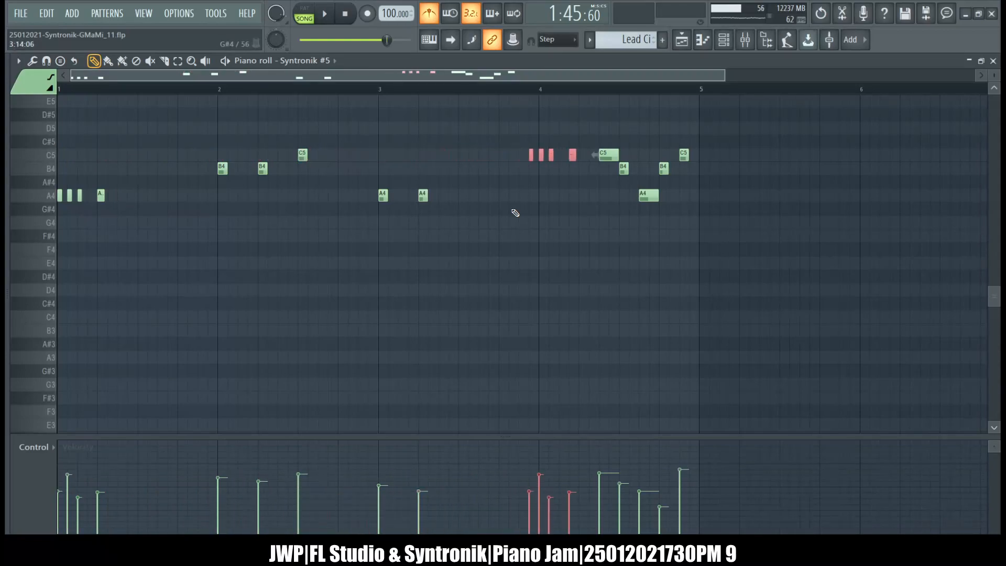
# Switch to the Lead V pattern, replace its first four E5 notes with the copied bass notes and adjust their pitch.
pyautogui.press('KP_Subtract')
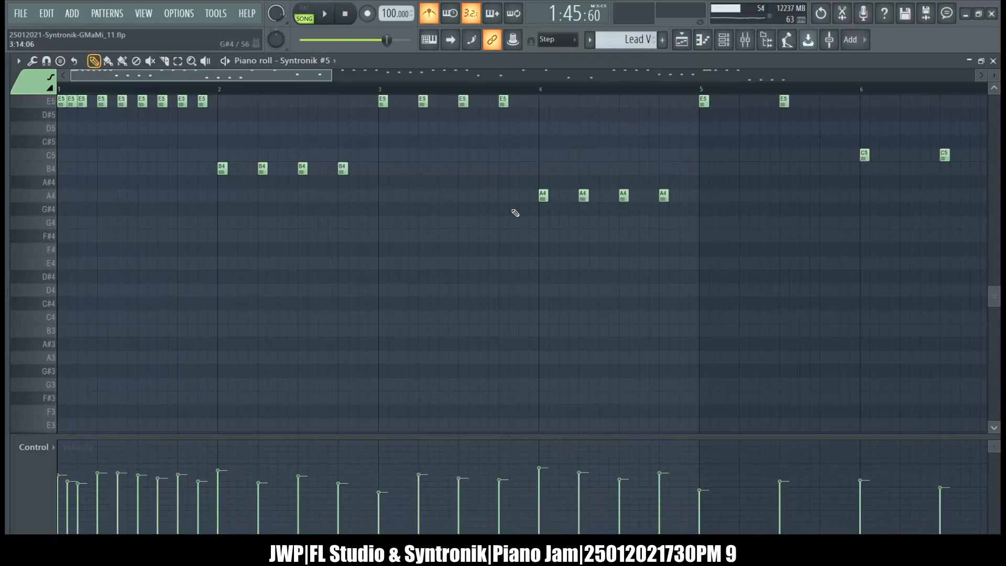
pyautogui.scroll(3, 515, 212)
pyautogui.moveTo(89, 210); pyautogui.dragTo(18, 154)
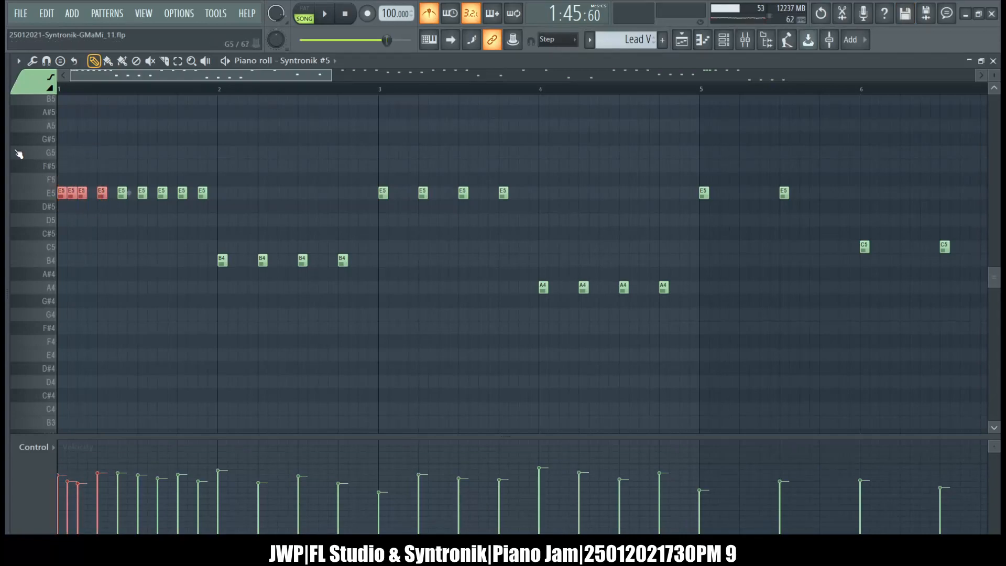
pyautogui.hotkey('ctrl', 'Down')
pyautogui.press('Up')
pyautogui.press('Up')
pyautogui.press('Up')
pyautogui.press('Up')
pyautogui.press('Up')
pyautogui.press('Up')
pyautogui.press('Up')
pyautogui.press('Up')
pyautogui.press('Up')
pyautogui.press('Up')
pyautogui.press('Up')
pyautogui.press('Up')
pyautogui.press('Up')
pyautogui.press('Up')
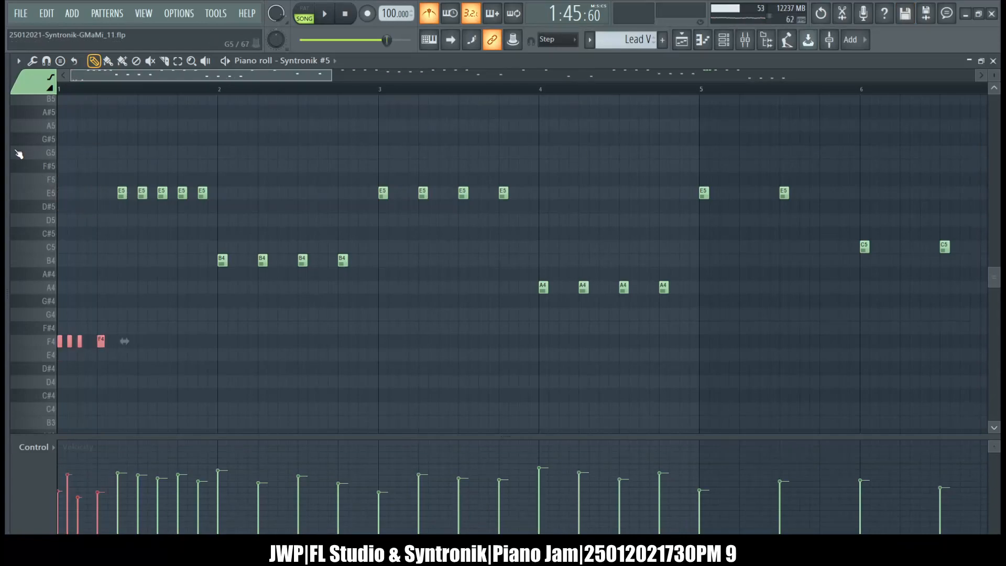
pyautogui.press('Down')
pyautogui.press('Down')
# Replace the first four E5 notes of bar 15 with the copied bass notes, transposed to E5.
pyautogui.hscroll(20, 18, 154)
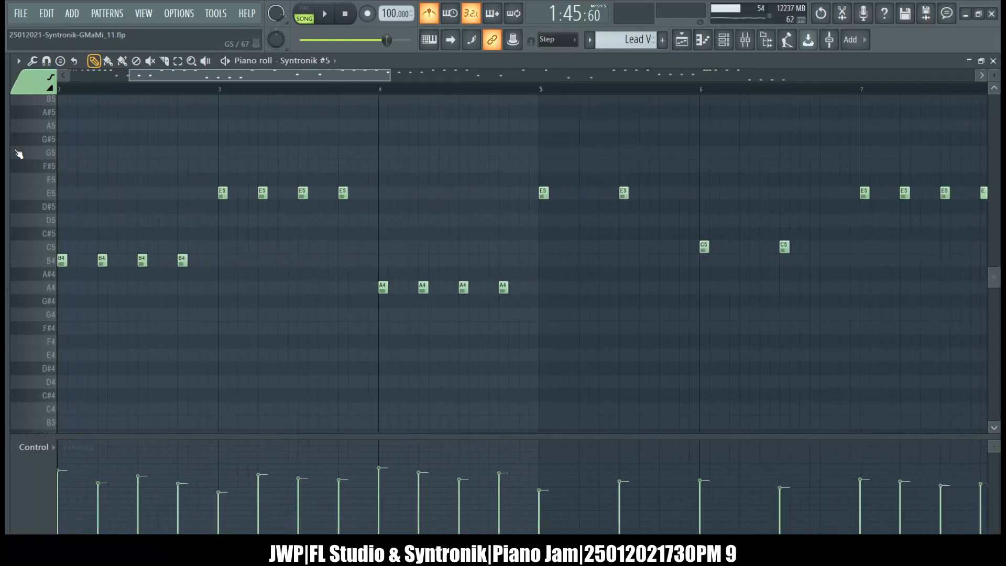
pyautogui.hscroll(9, 18, 153)
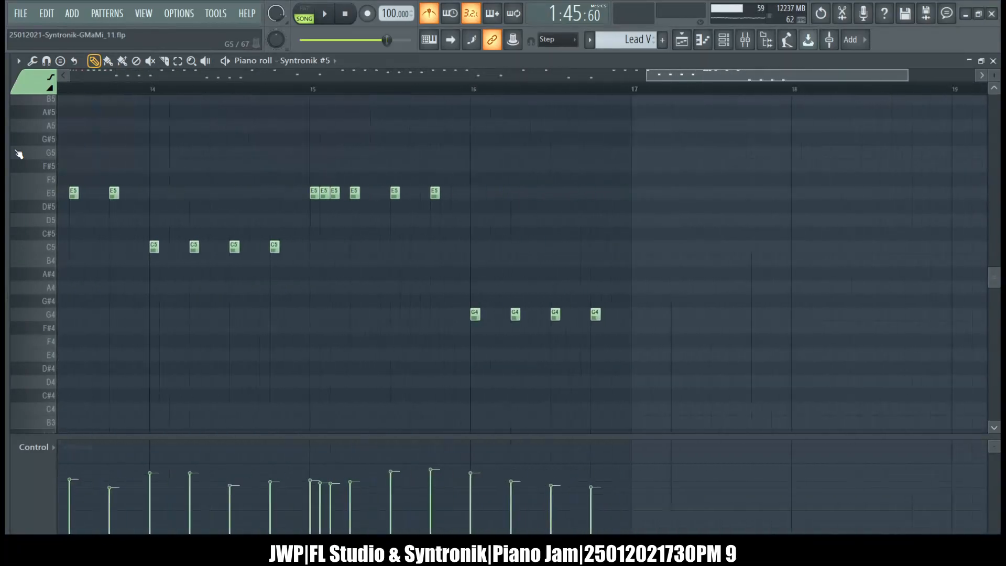
pyautogui.moveTo(232, 174); pyautogui.dragTo(185, 211)
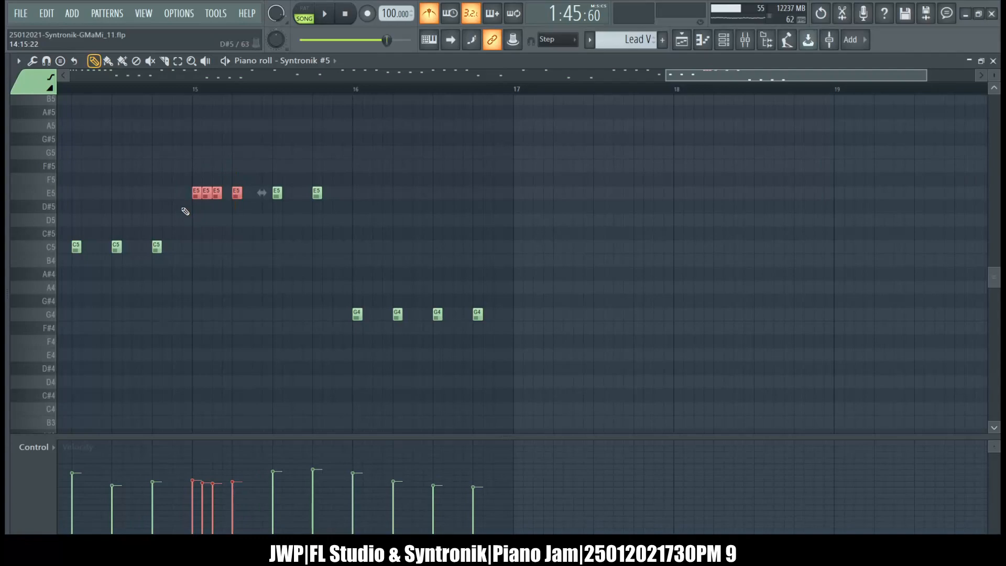
pyautogui.press('Delete')
pyautogui.hscroll(2, 185, 211)
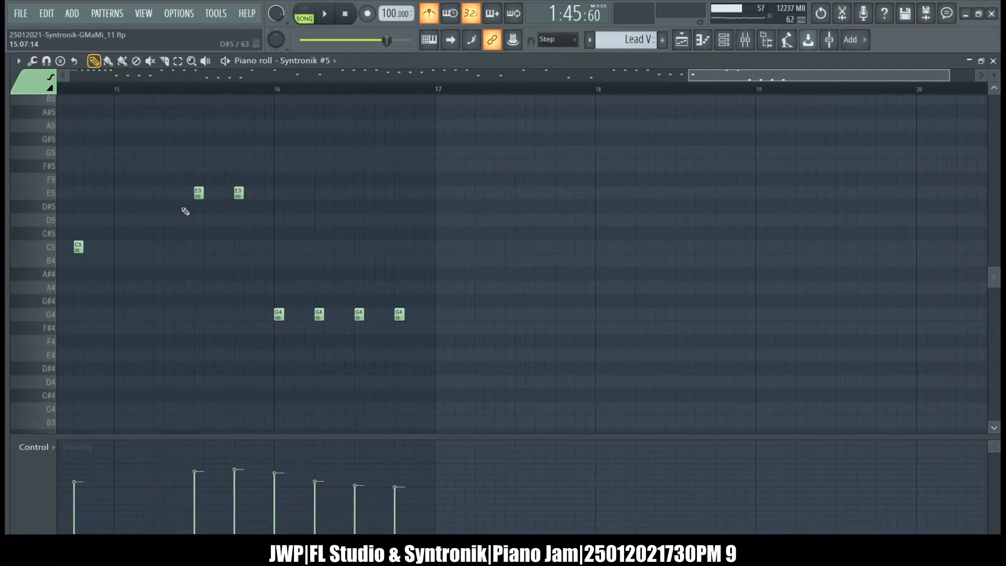
pyautogui.hotkey('ctrl', 'v')
pyautogui.hotkey('shift', 'Up')
pyautogui.hotkey('shift', 'Up')
pyautogui.hotkey('shift', 'Up')
pyautogui.hotkey('shift', 'Up')
pyautogui.hotkey('shift', 'Up')
pyautogui.hotkey('shift', 'Up')
pyautogui.hotkey('shift', 'Up')
pyautogui.hotkey('shift', 'Up')
pyautogui.hotkey('shift', 'Up')
pyautogui.hotkey('shift', 'Up')
pyautogui.hotkey('shift', 'Up')
pyautogui.hotkey('shift', 'Up')
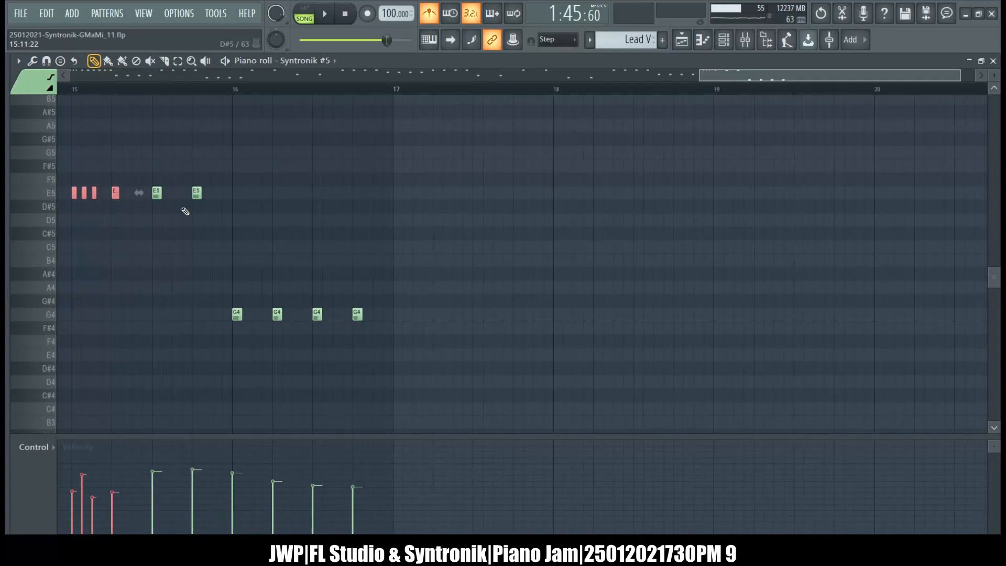
# Switch to the Lead C pattern, remove its first three A4 notes and clear the wrongly pasted duplicate notes.
pyautogui.press('KP_Add')
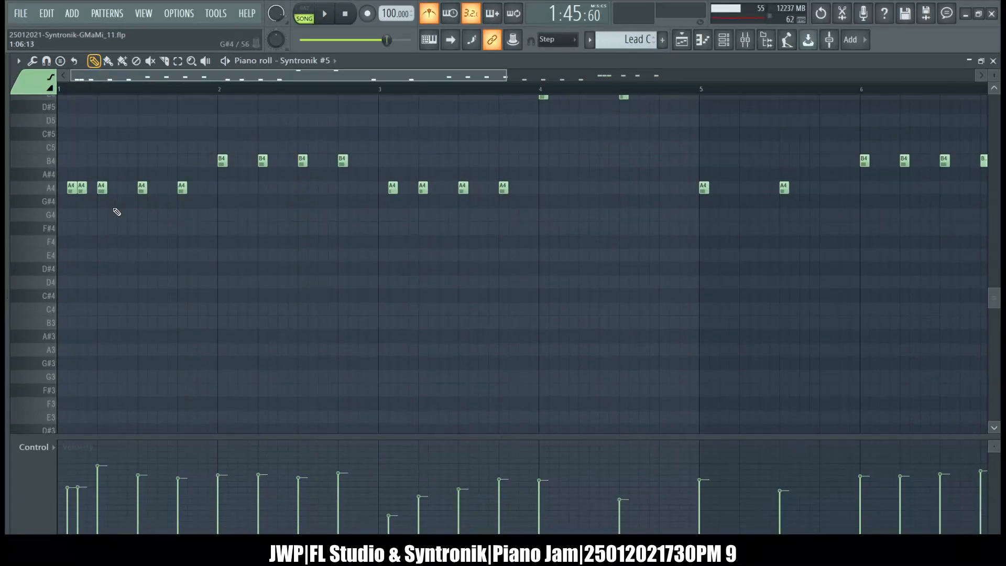
pyautogui.moveTo(111, 215); pyautogui.dragTo(67, 155)
pyautogui.hotkey('alt', 'F8')
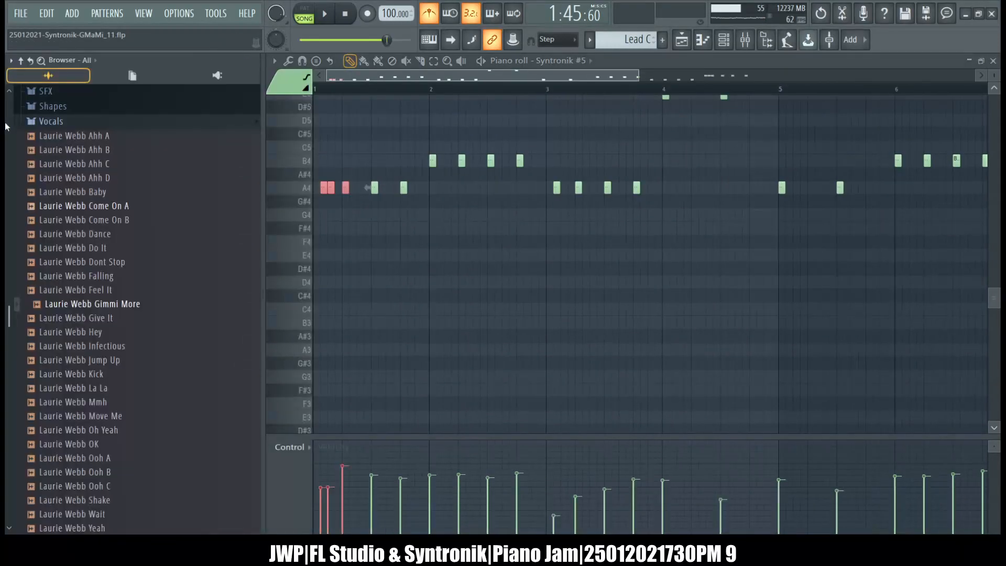
pyautogui.hotkey('alt', 'F8')
pyautogui.hotkey('ctrl', 'a')
pyautogui.hscroll(10, 458, 341)
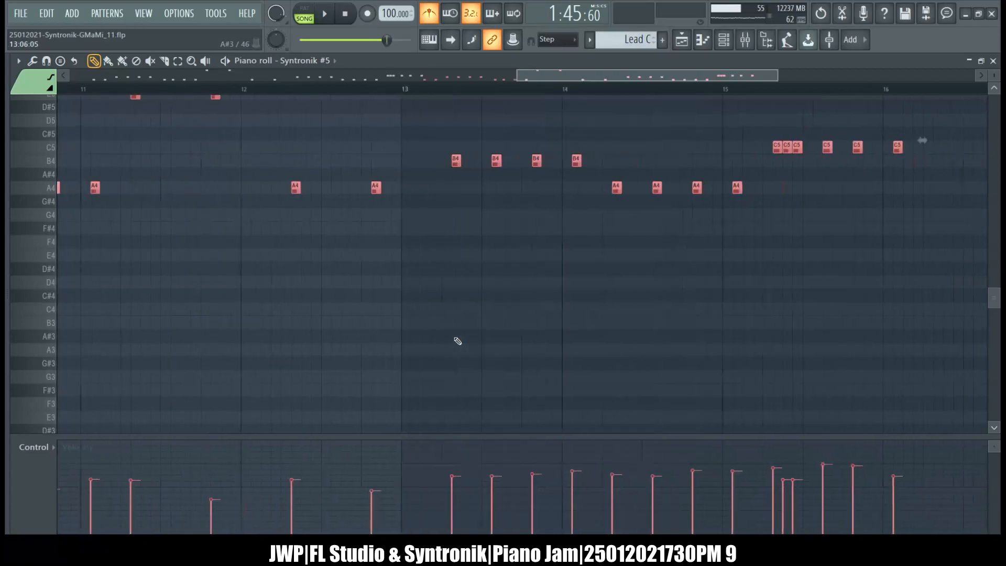
pyautogui.press('Delete')
pyautogui.hscroll(-10, 458, 341)
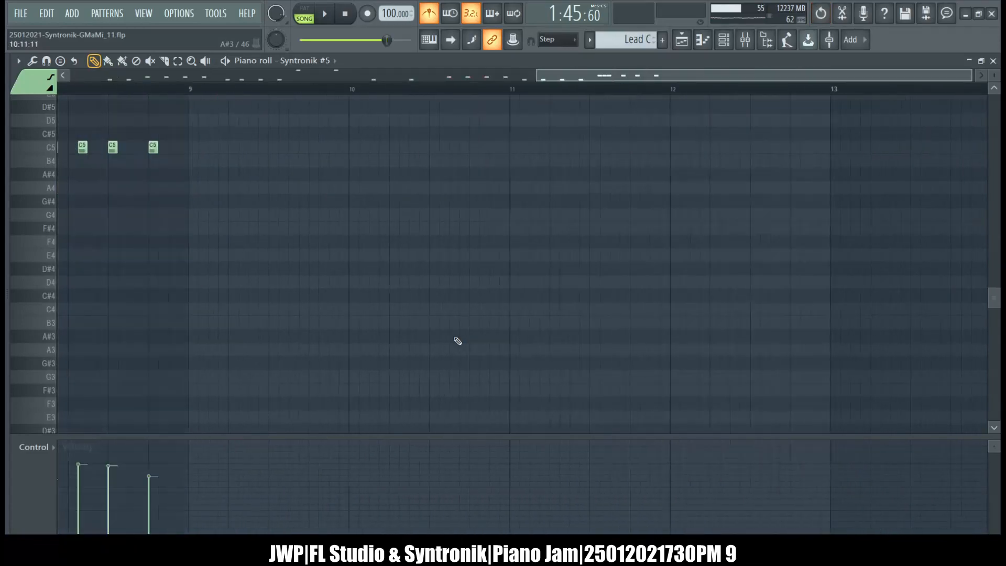
pyautogui.hotkey('ctrl', 'v')
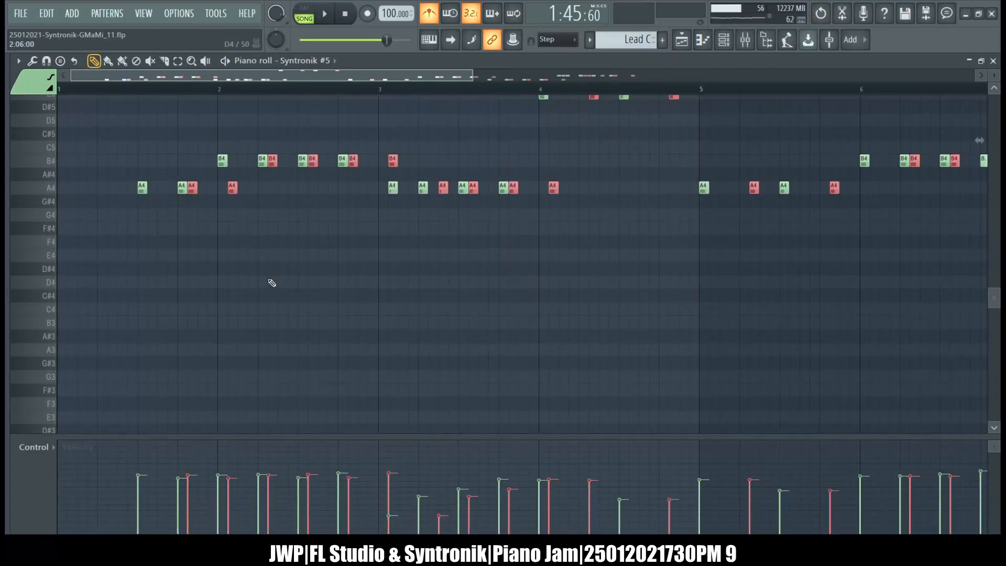
pyautogui.press('Delete')
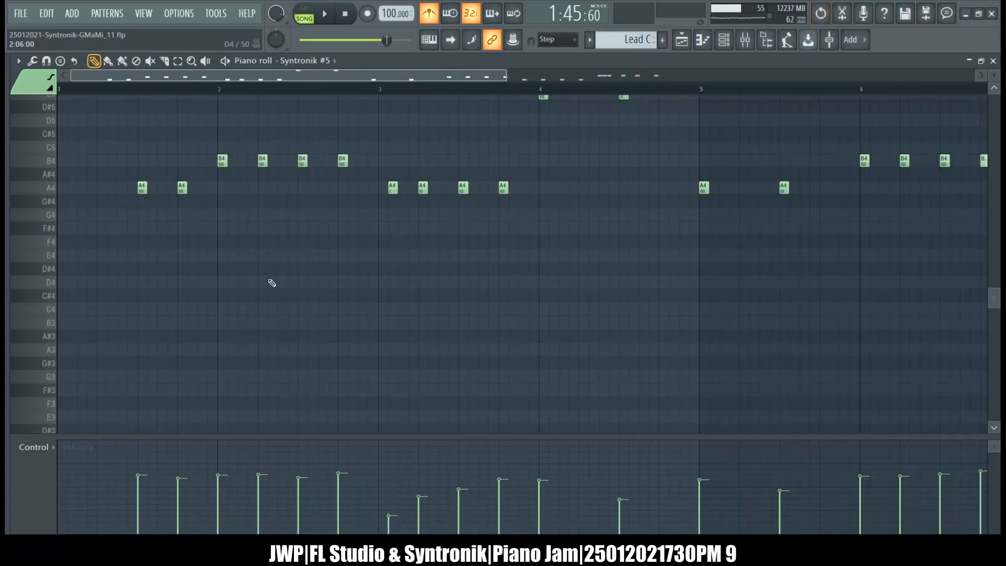
# Copy the first four short notes of the Lead V pattern and return to Lead C.
pyautogui.press('KP_Subtract')
pyautogui.scroll(7, 272, 283)
pyautogui.moveTo(114, 183); pyautogui.dragTo(50, 236)
pyautogui.hotkey('ctrl', 'c')
pyautogui.press('KP_Add')
pyautogui.scroll(-7, 50, 237)
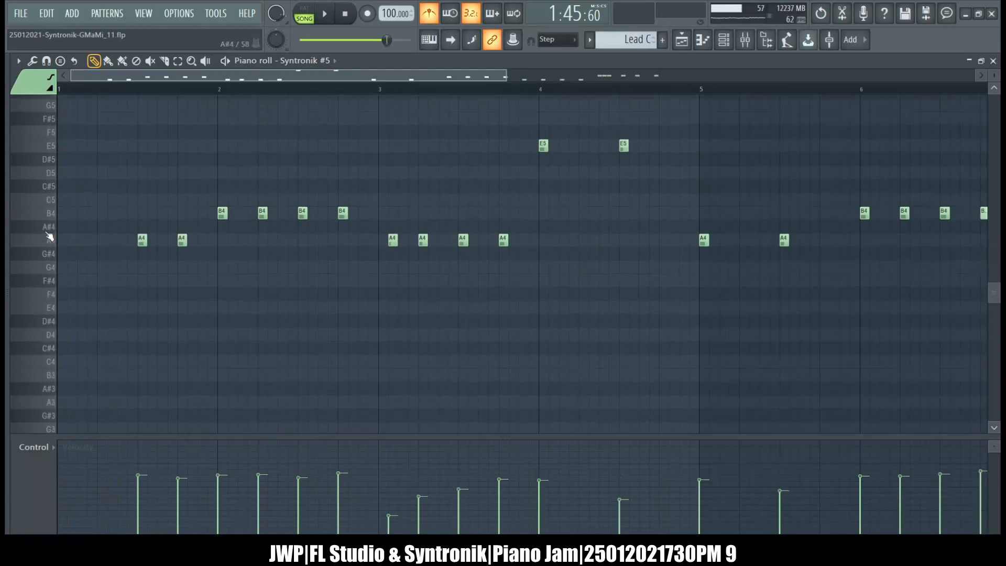
# Paste the copied notes at the start of bar 1 in Lead C and transpose them down.
pyautogui.hotkey('ctrl', 'v')
pyautogui.hotkey('shift', 'Down')
pyautogui.hotkey('shift', 'Down')
pyautogui.hotkey('shift', 'Down')
pyautogui.hotkey('shift', 'Down')
pyautogui.hotkey('shift', 'Down')
pyautogui.hotkey('shift', 'Down')
pyautogui.hotkey('shift', 'Down')
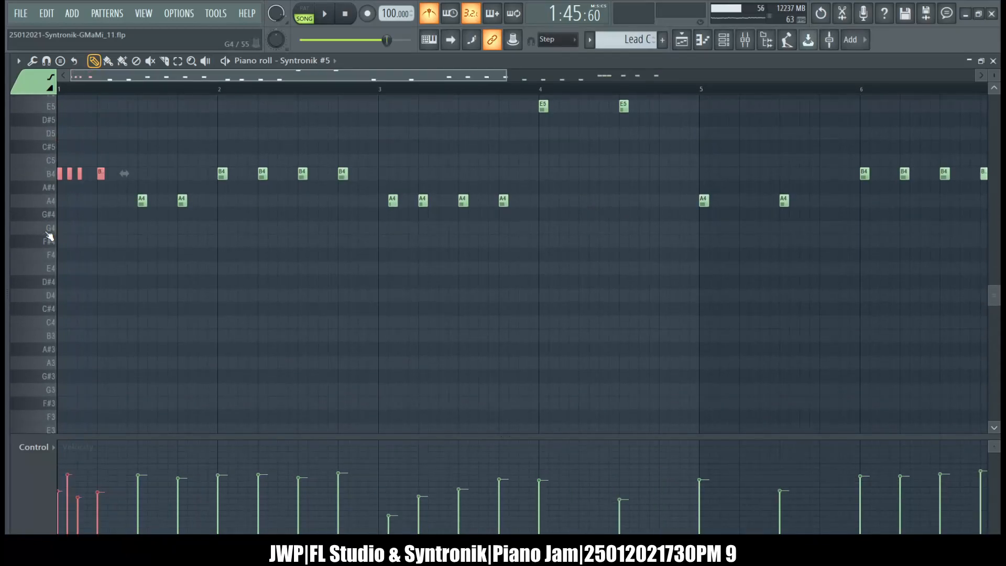
# Replace the first four C5 notes of bar 8 with the copied notes, transposed down to C5.
pyautogui.hscroll(10, 49, 236)
pyautogui.scroll(3, 49, 236)
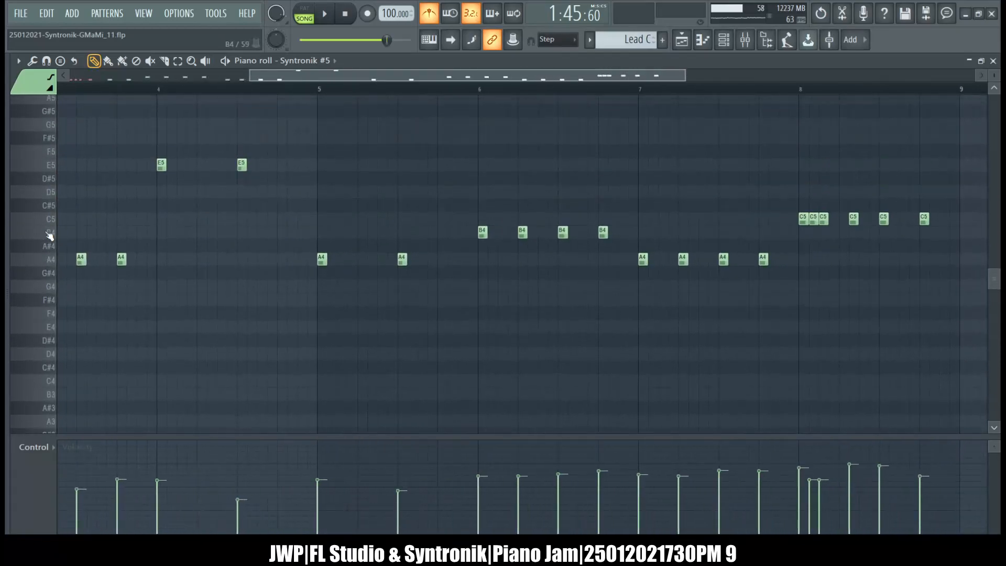
pyautogui.moveTo(461, 210); pyautogui.dragTo(517, 281)
pyautogui.press('Delete')
pyautogui.hscroll(1, 518, 281)
pyautogui.hscroll(8, 517, 280)
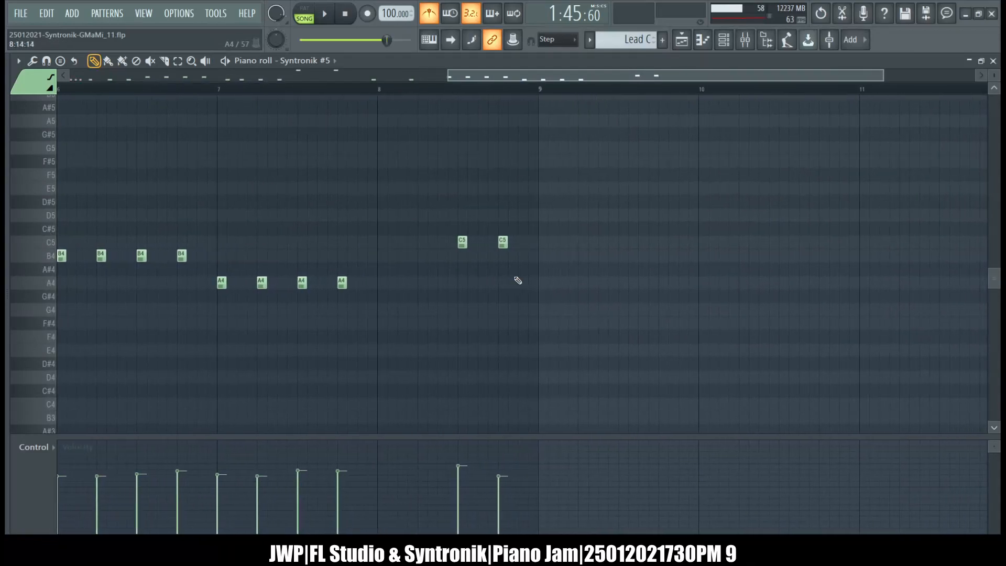
pyautogui.hscroll(-1, 518, 281)
pyautogui.hotkey('ctrl', 'v')
pyautogui.hotkey('shift', 'Down')
pyautogui.hotkey('shift', 'Down')
pyautogui.hotkey('shift', 'Down')
pyautogui.hotkey('shift', 'Down')
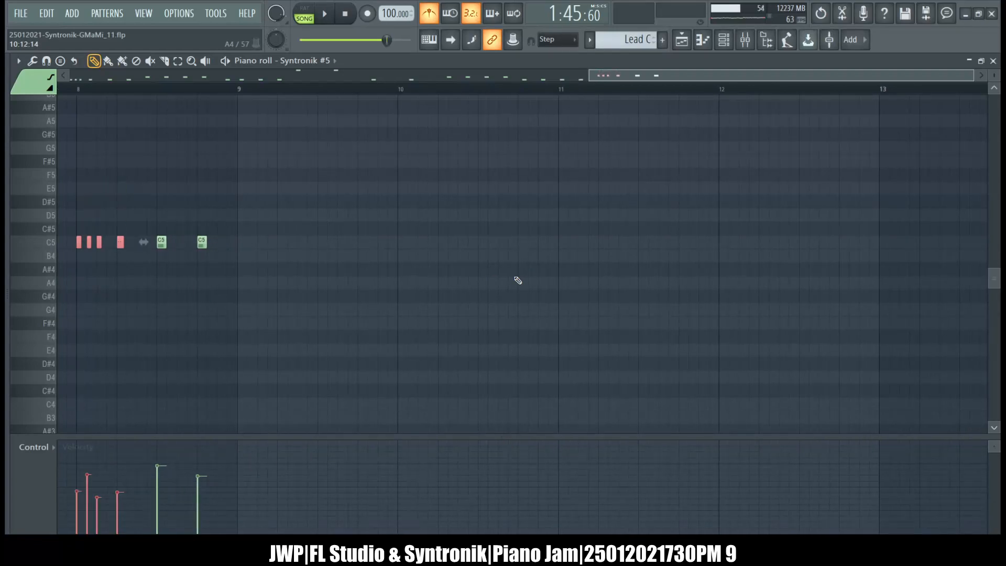
# Switch to the Lead V2 pattern and replace its first four E5 notes with the copied short notes.
pyautogui.hotkey('ctrl', 'd')
pyautogui.hscroll(-20, 518, 281)
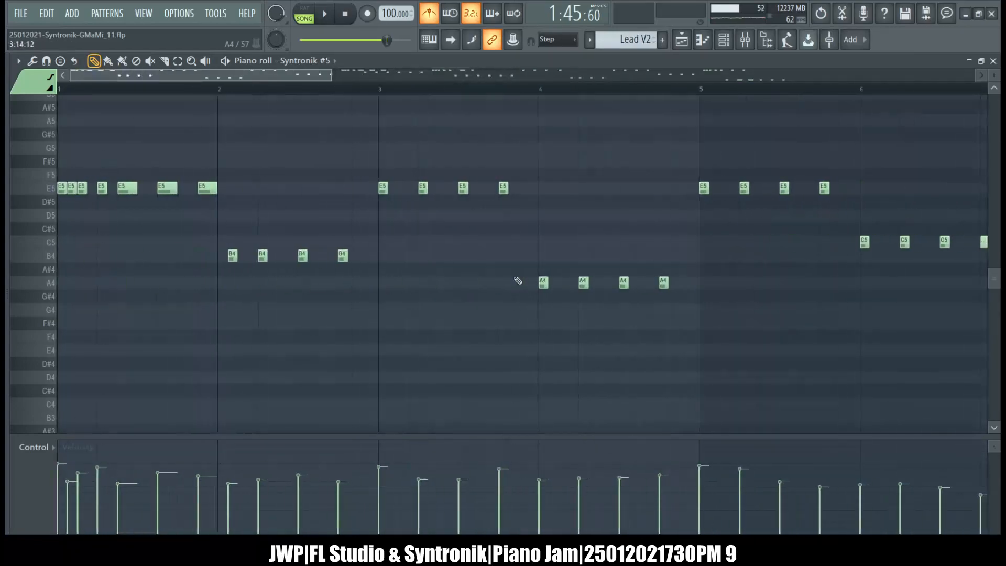
pyautogui.moveTo(105, 209); pyautogui.dragTo(55, 173)
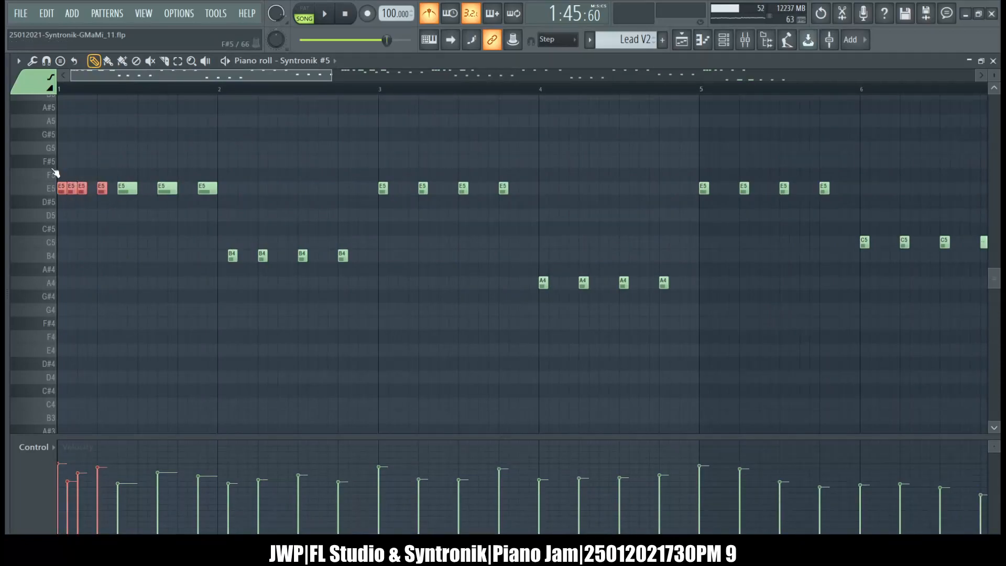
pyautogui.press('Delete')
pyautogui.hscroll(10, 56, 173)
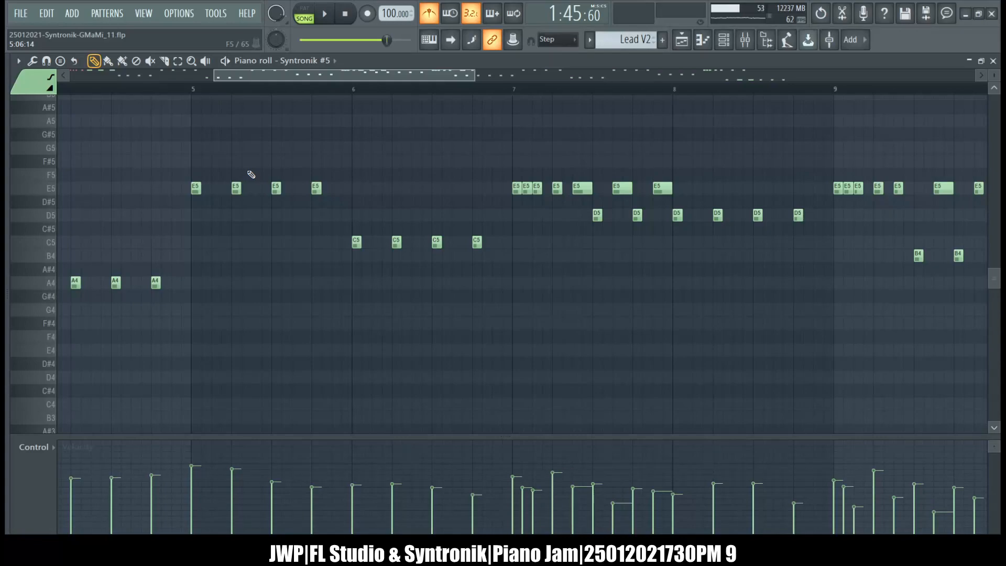
# Replace the first four E5 notes of bar 7 with the copied short notes.
pyautogui.hscroll(12, 251, 174)
pyautogui.hscroll(-4, 251, 174)
pyautogui.moveTo(179, 157); pyautogui.dragTo(239, 229)
pyautogui.press('Delete')
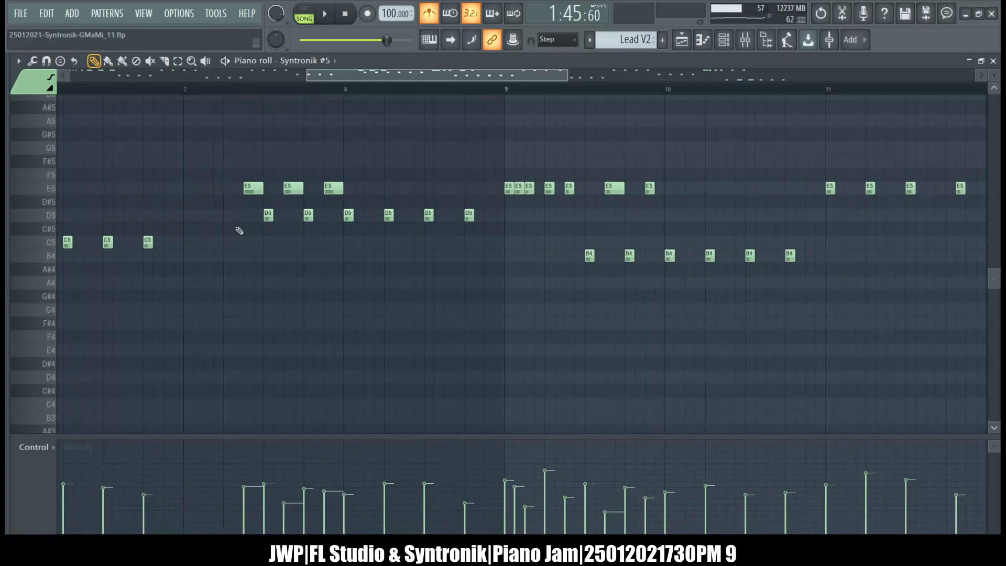
pyautogui.hscroll(3, 240, 231)
pyautogui.hotkey('ctrl', 'z')
pyautogui.hscroll(2, 240, 230)
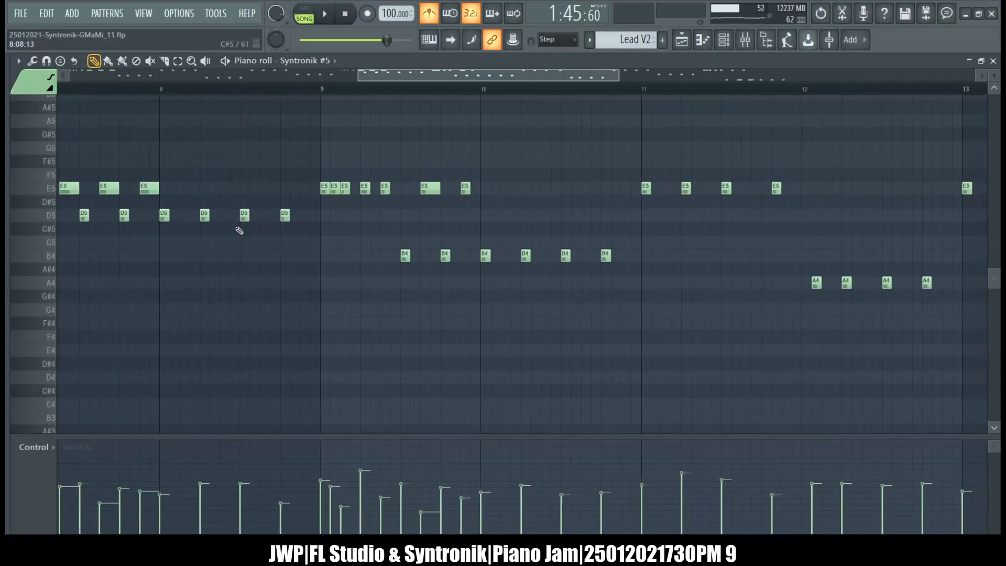
# Replace the first four E5 notes of bar 9 with the copied short notes.
pyautogui.moveTo(315, 155); pyautogui.dragTo(373, 223)
pyautogui.press('Delete')
pyautogui.hscroll(6, 383, 225)
pyautogui.hscroll(3, 383, 225)
pyautogui.hotkey('ctrl', 'z')
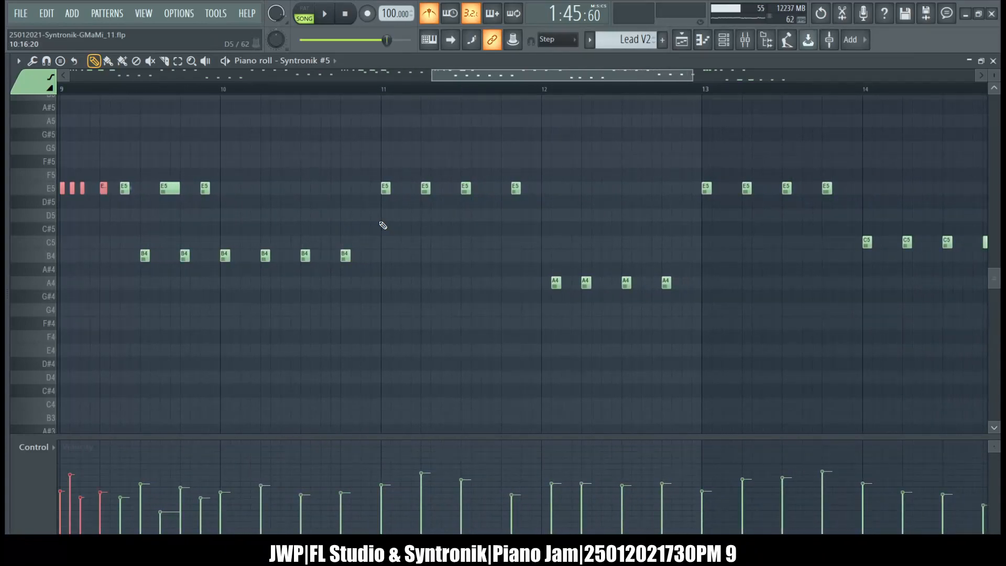
# Delete the first four E5 notes of bar 15 in Lead V2.
pyautogui.hscroll(8, 383, 225)
pyautogui.hscroll(20, 383, 225)
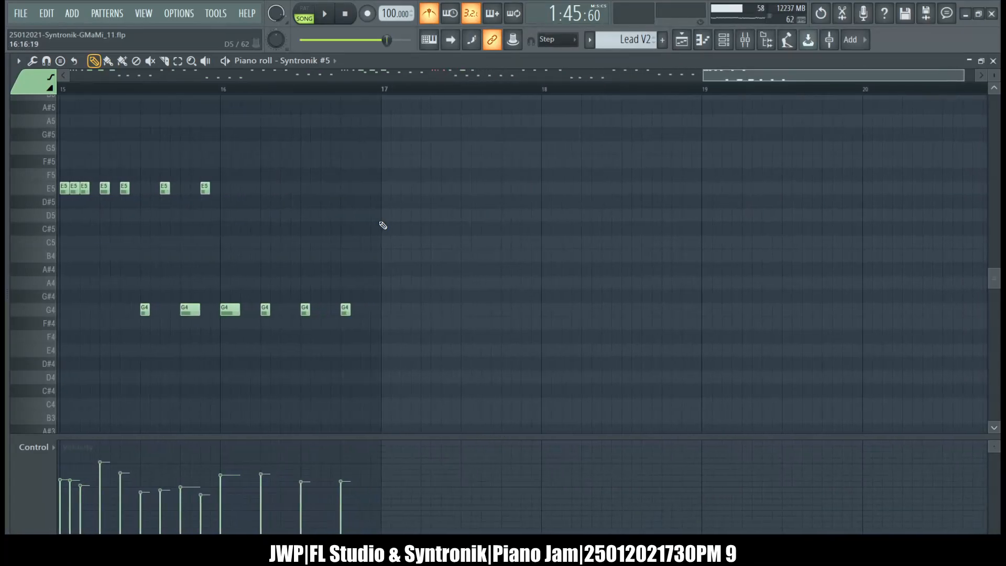
pyautogui.hscroll(-1, 383, 225)
pyautogui.moveTo(126, 155); pyautogui.dragTo(69, 221)
pyautogui.press('Delete')
pyautogui.hscroll(1, 72, 222)
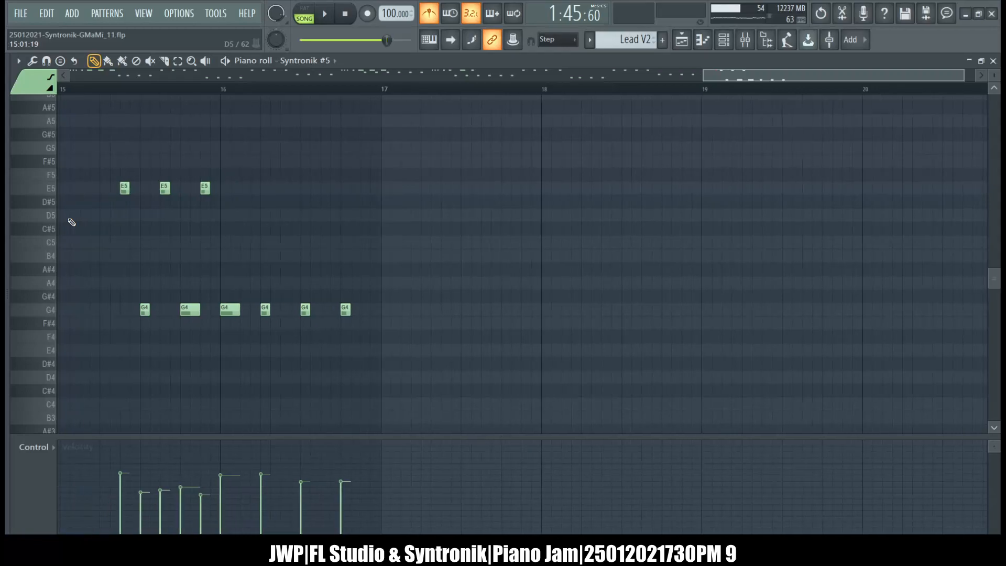
pyautogui.hotkey('ctrl', 'b')
pyautogui.hotkey('ctrl', 'z')
# Copy the four short E5 notes from bar 7 and paste them at the start of bar 15.
pyautogui.hscroll(-8, 70, 220)
pyautogui.hscroll(-20, 390, 181)
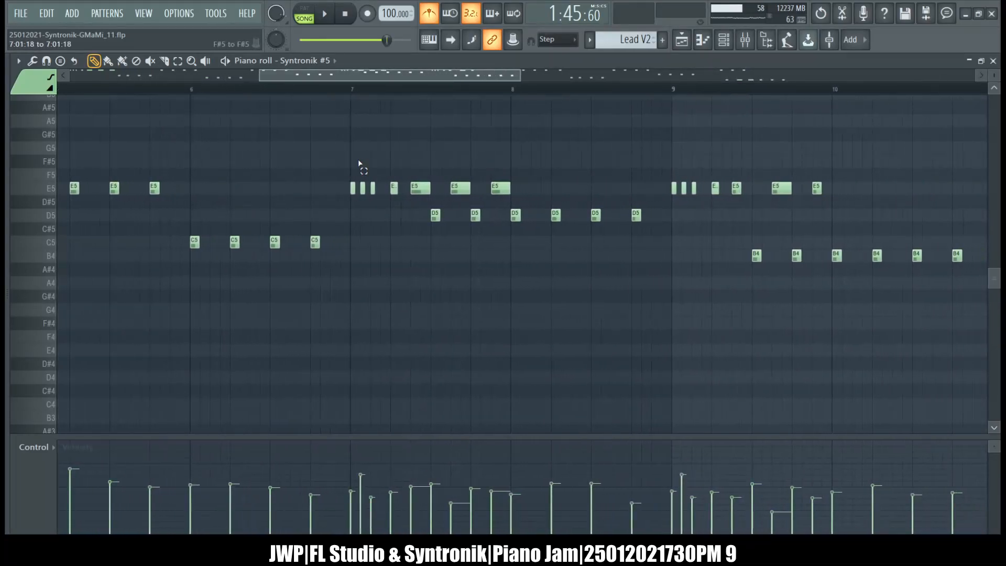
pyautogui.moveTo(338, 157); pyautogui.dragTo(397, 209)
pyautogui.hscroll(14, 405, 211)
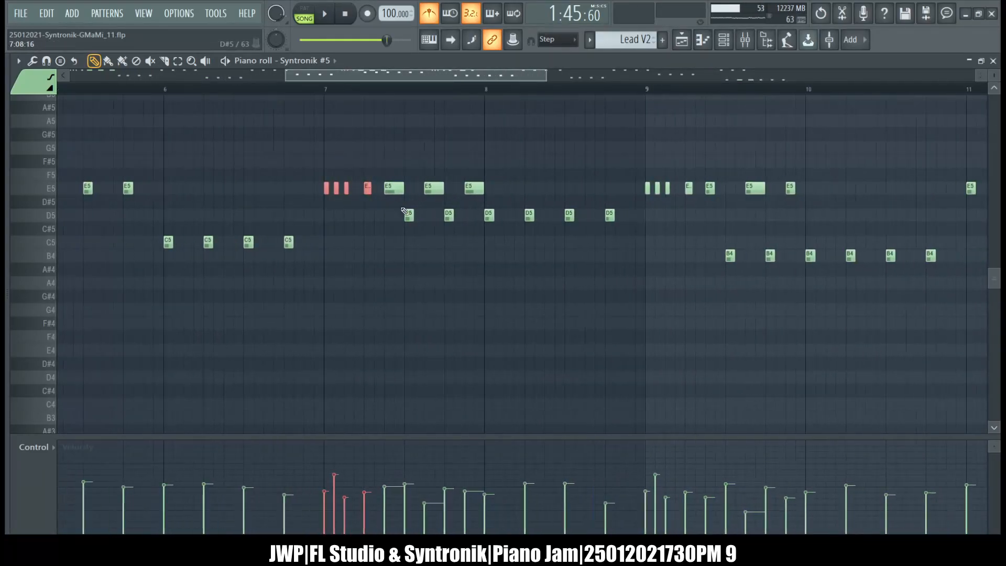
pyautogui.hscroll(3, 404, 211)
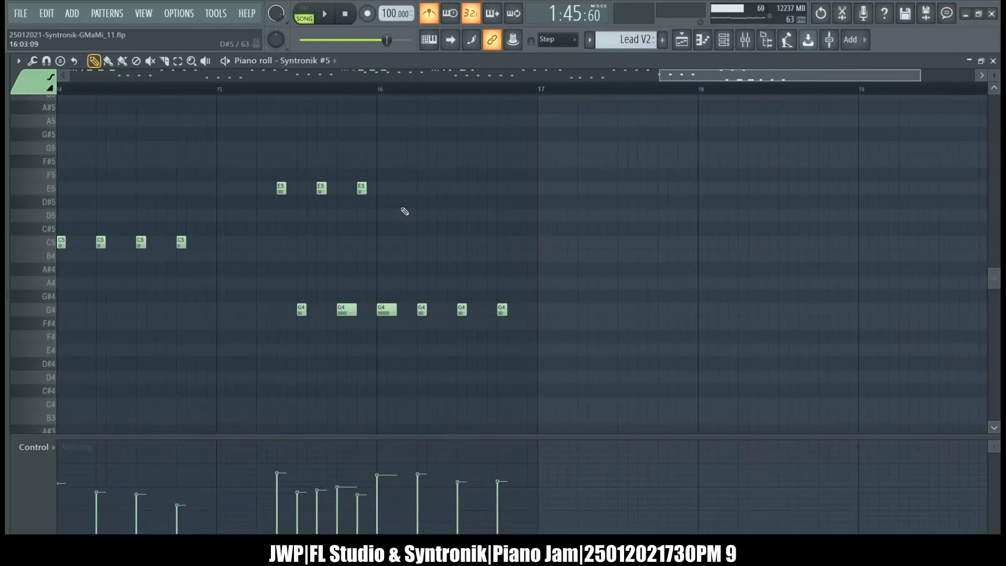
pyautogui.hscroll(1, 404, 211)
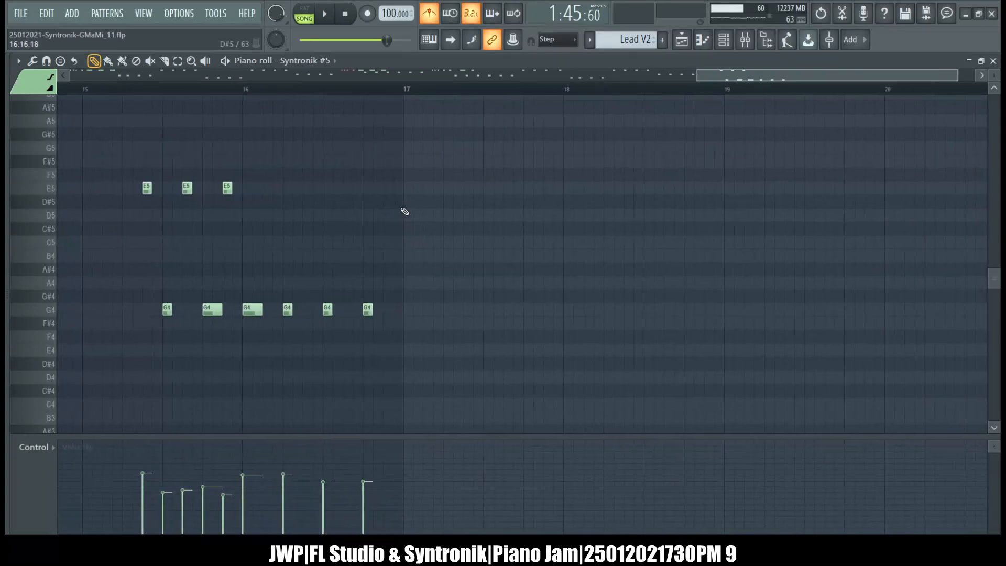
pyautogui.hotkey('ctrl', 'v')
pyautogui.hscroll(-14, 405, 212)
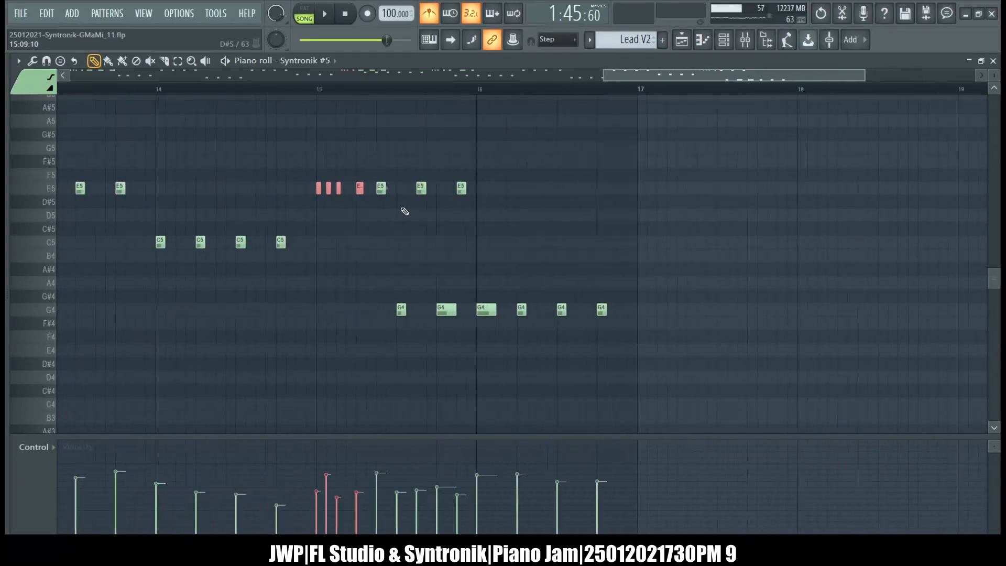
pyautogui.hscroll(-10, 405, 211)
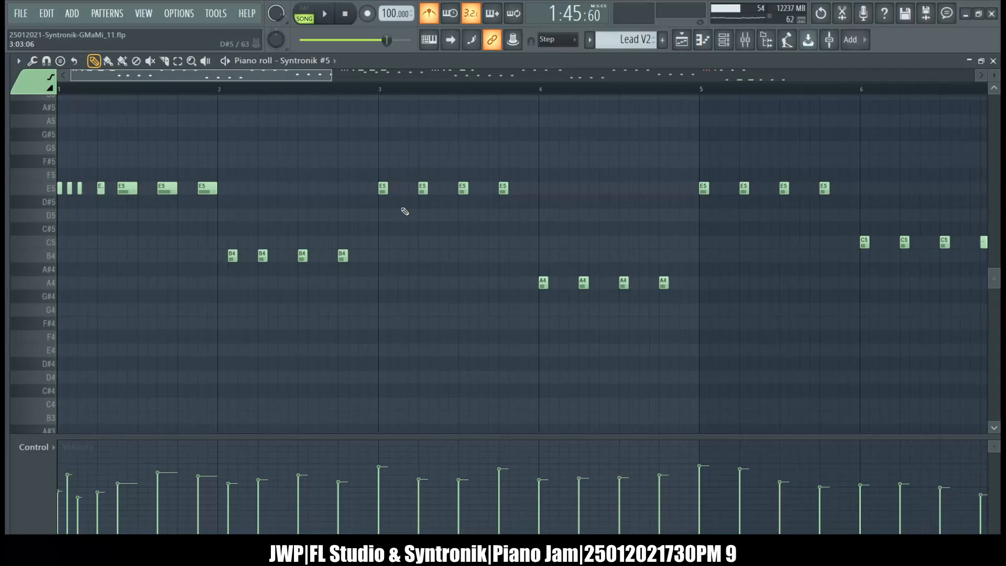
# Switch to the Lead C2 pattern and replace its first four A4 notes with the copied notes, transposed down.
pyautogui.press('KP_Add')
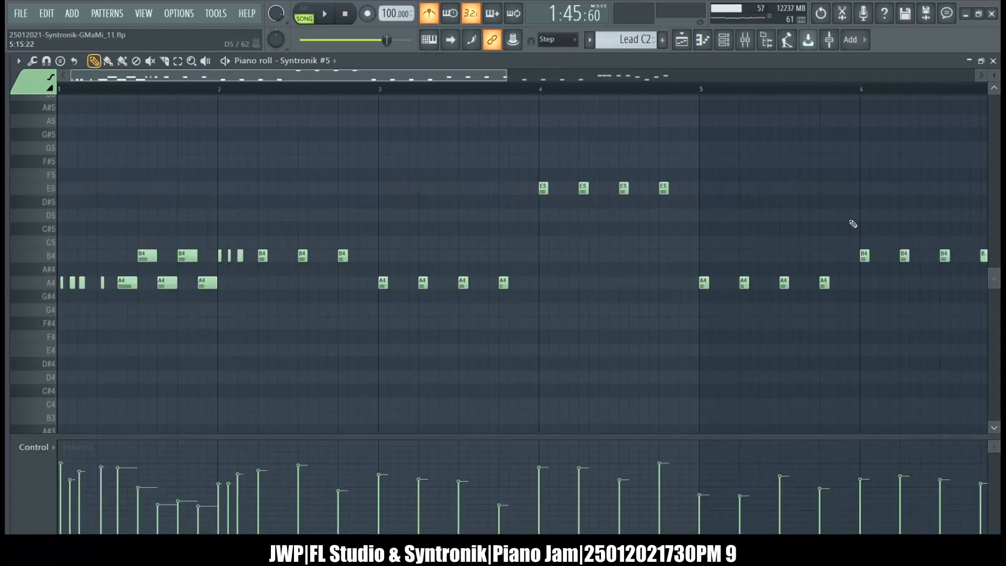
pyautogui.scroll(-3, 853, 224)
pyautogui.moveTo(107, 225); pyautogui.dragTo(6, 180)
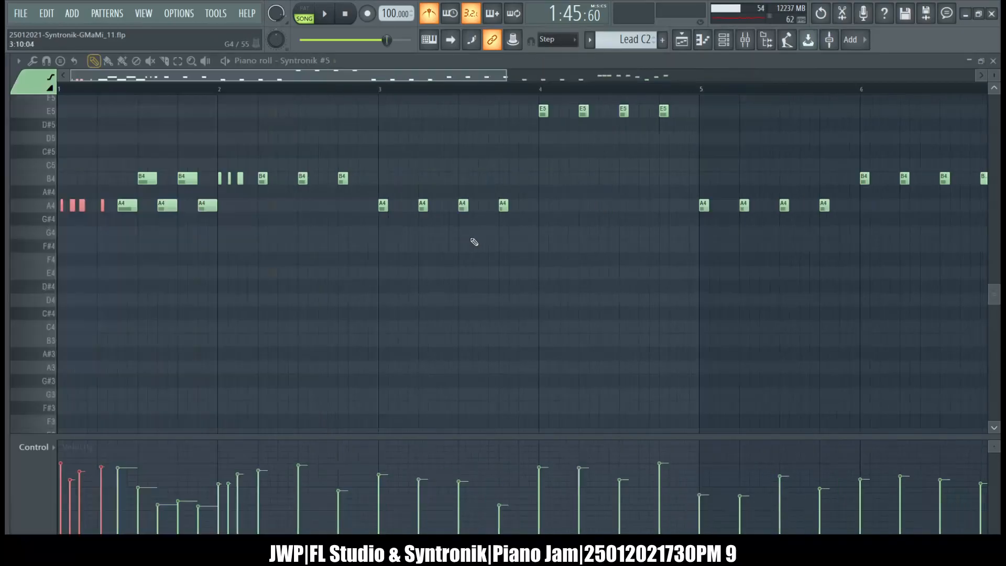
pyautogui.press('Delete')
pyautogui.hotkey('ctrl', 'v')
pyautogui.hotkey('shift', 'Down')
pyautogui.hotkey('shift', 'Down')
pyautogui.hotkey('shift', 'Down')
pyautogui.hotkey('shift', 'Down')
pyautogui.hotkey('shift', 'Down')
pyautogui.hotkey('shift', 'Down')
pyautogui.hotkey('shift', 'Down')
# Replace the first four B4 notes of bar 2 with the copied notes, transposed down to B4.
pyautogui.hscroll(1, 463, 245)
pyautogui.hscroll(3, 463, 246)
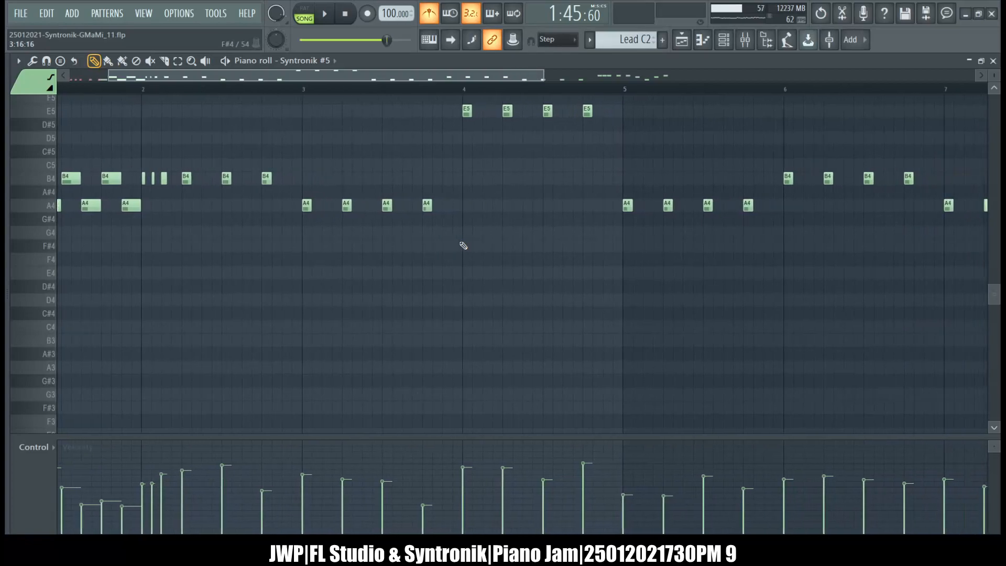
pyautogui.moveTo(107, 132); pyautogui.dragTo(62, 208)
pyautogui.press('Delete')
pyautogui.hotkey('ctrl', 'v')
pyautogui.hotkey('shift', 'Down')
pyautogui.hotkey('shift', 'Down')
pyautogui.hotkey('shift', 'Down')
pyautogui.hotkey('shift', 'Down')
pyautogui.hotkey('shift', 'Down')
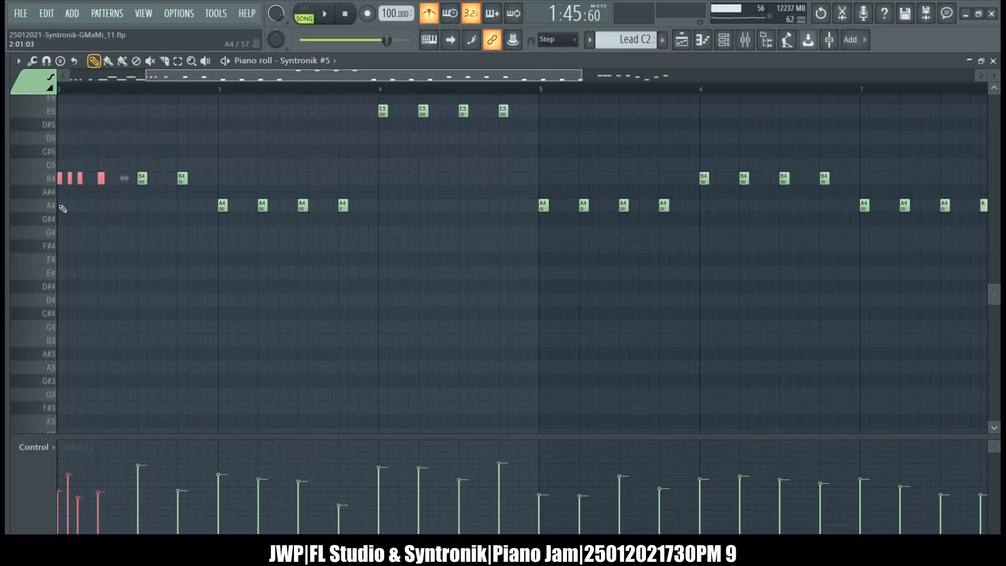
# Replace the first four C5 notes of bar 8 in Lead C2 with the four copied short notes.
pyautogui.scroll(3, 395, 255)
pyautogui.hscroll(10, 396, 255)
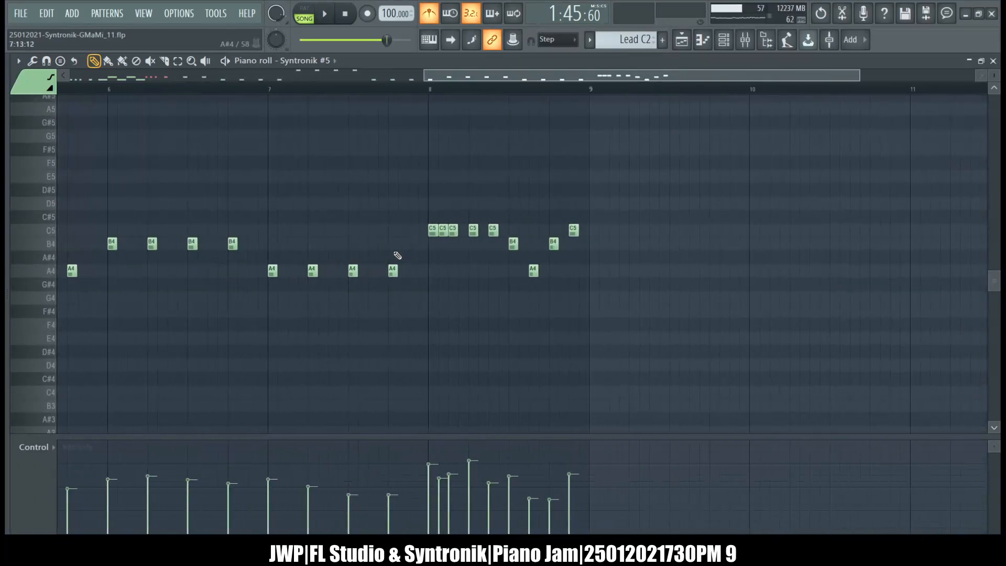
pyautogui.hscroll(2, 397, 256)
pyautogui.moveTo(374, 198); pyautogui.dragTo(322, 258)
pyautogui.press('Delete')
pyautogui.hscroll(5, 322, 257)
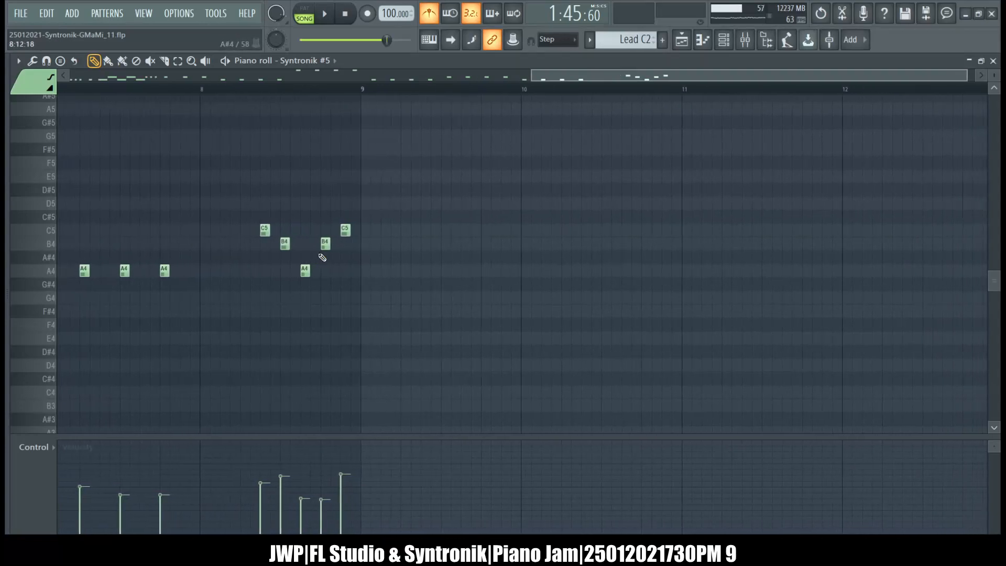
pyautogui.hscroll(-1, 322, 257)
pyautogui.hotkey('ctrl', 'z')
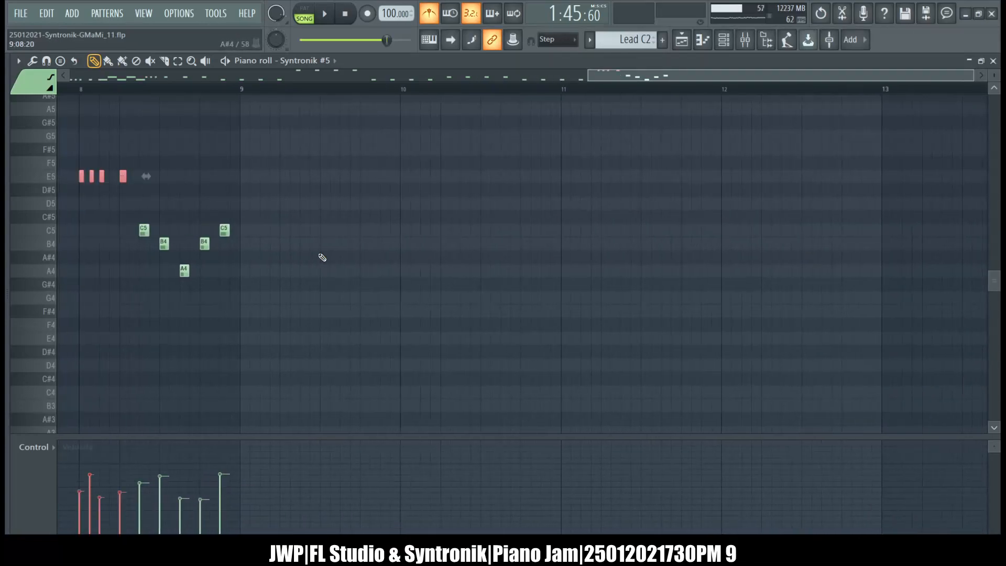
pyautogui.hscroll(-20, 323, 258)
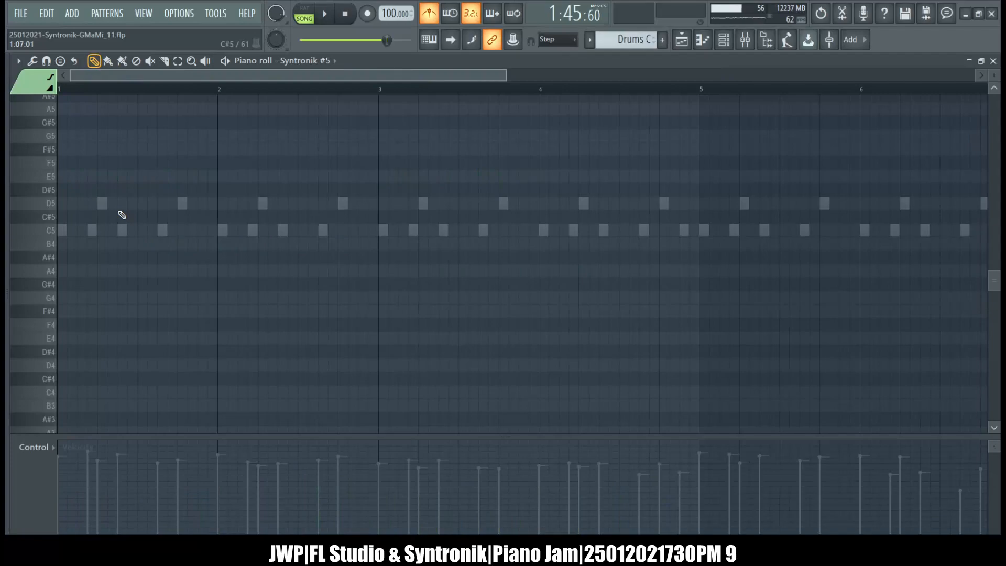
# In the final Lead V2 pattern, replace the first four E5 notes of bars 1 and 3 with the copied short notes, then close the piano roll.
pyautogui.moveTo(118, 211); pyautogui.dragTo(57, 144)
pyautogui.hotkey('alt', 'F8')
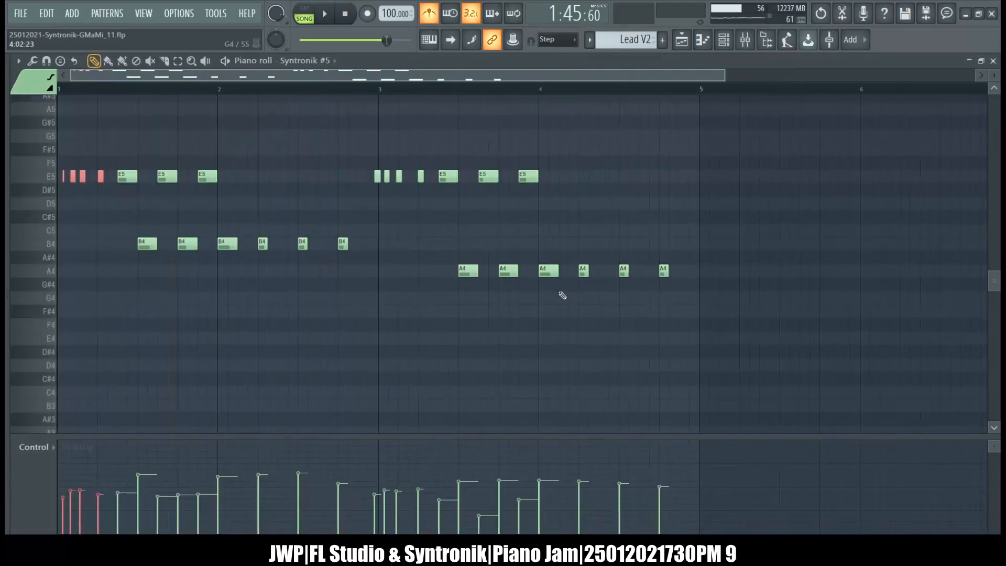
pyautogui.hscroll(6, 553, 290)
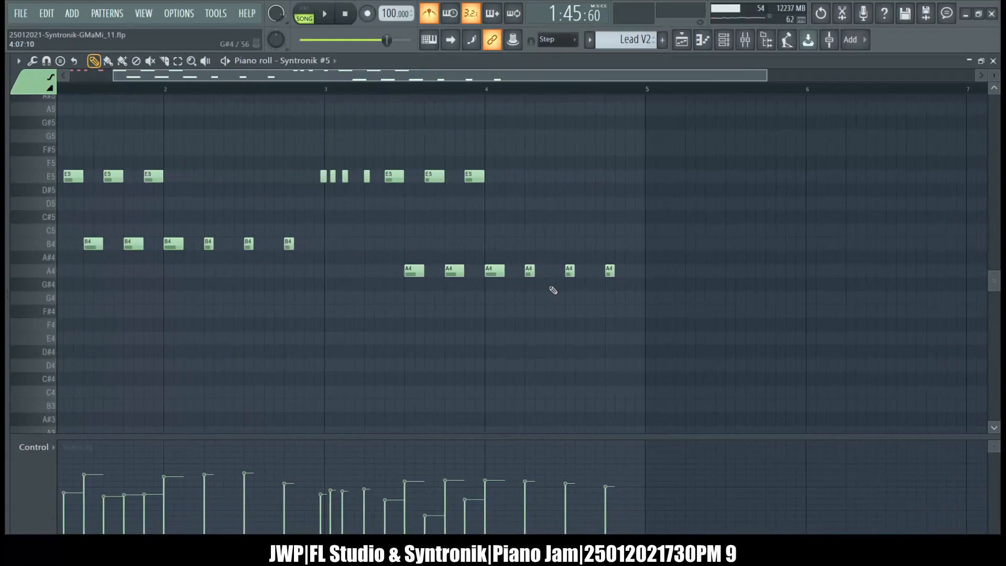
pyautogui.hscroll(2, 553, 290)
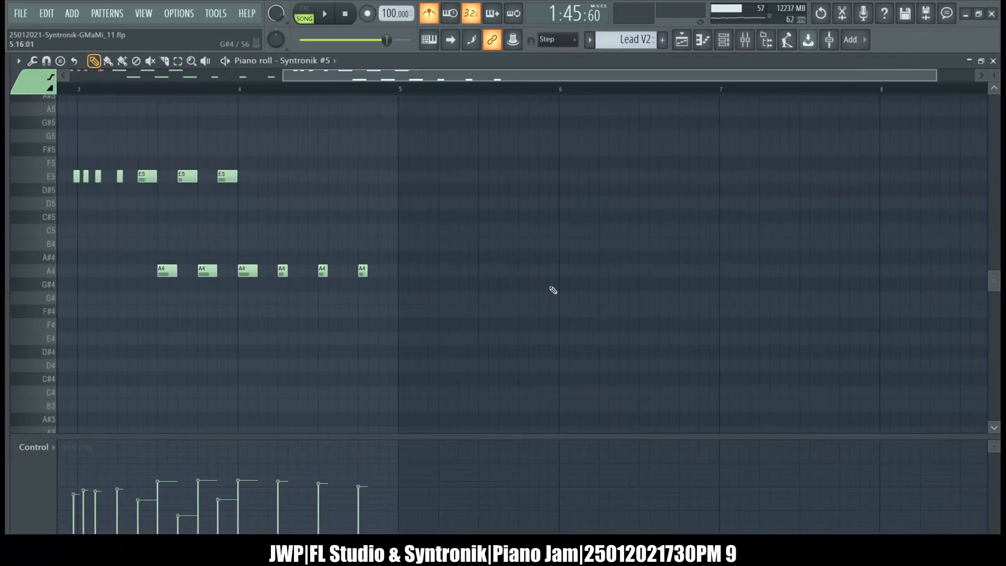
pyautogui.moveTo(142, 204); pyautogui.dragTo(75, 153)
pyautogui.press('Delete')
pyautogui.hotkey('ctrl', 'z')
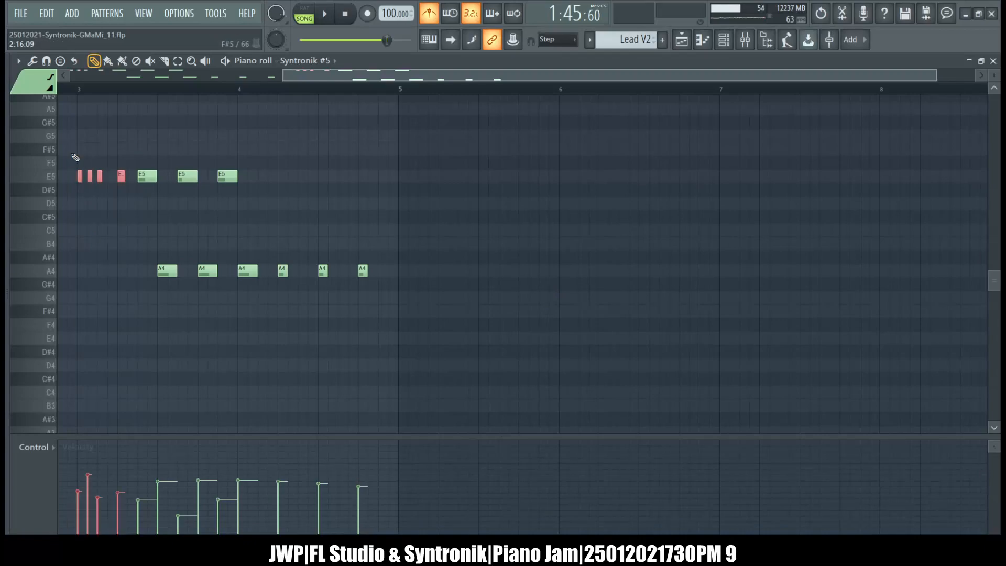
pyautogui.click(992, 62)
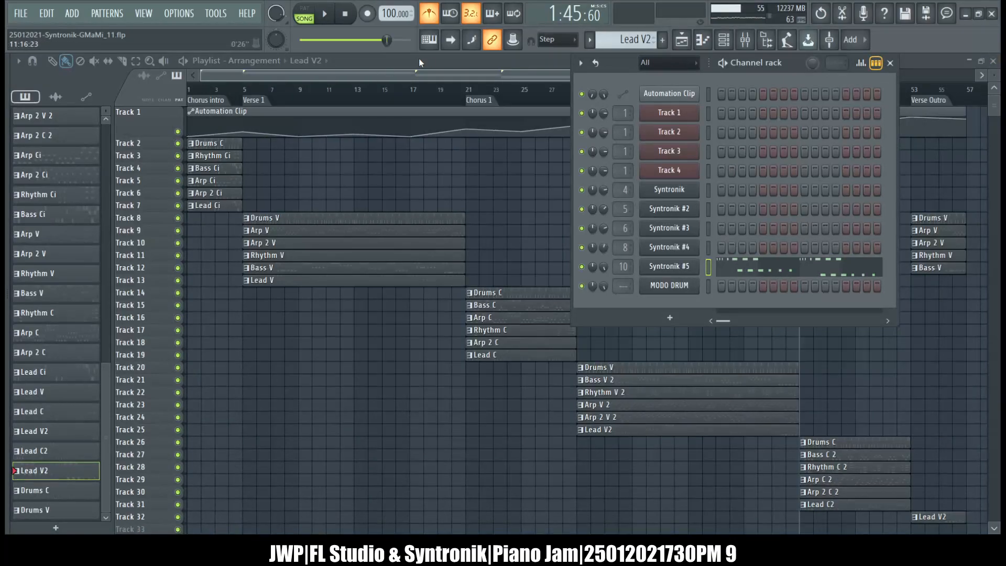
# Open the mixer and rename inserts 1, 2 and 3 as BD, SD and HH.
pyautogui.click(745, 39)
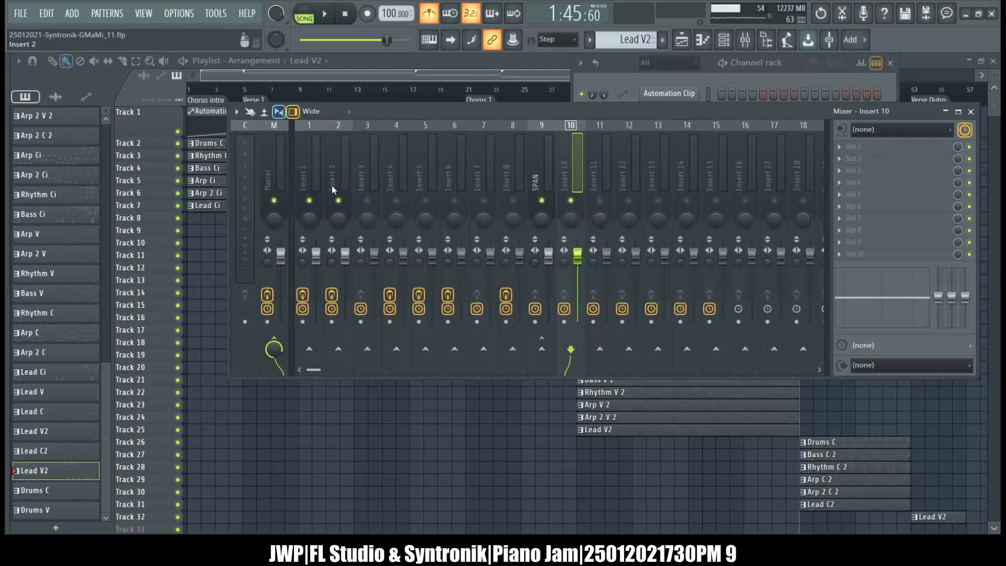
pyautogui.click(310, 174)
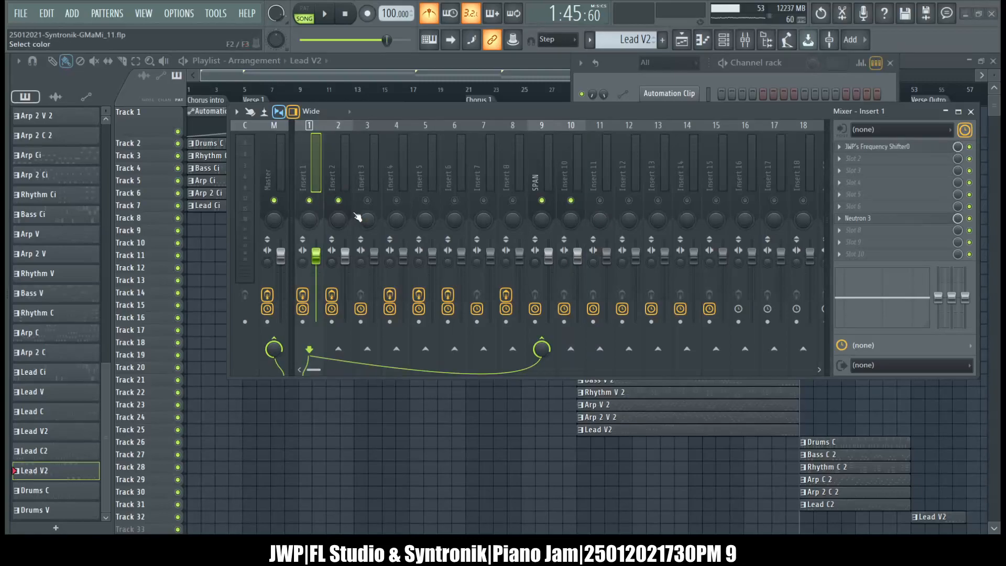
pyautogui.hotkey('ctrl', 'l')
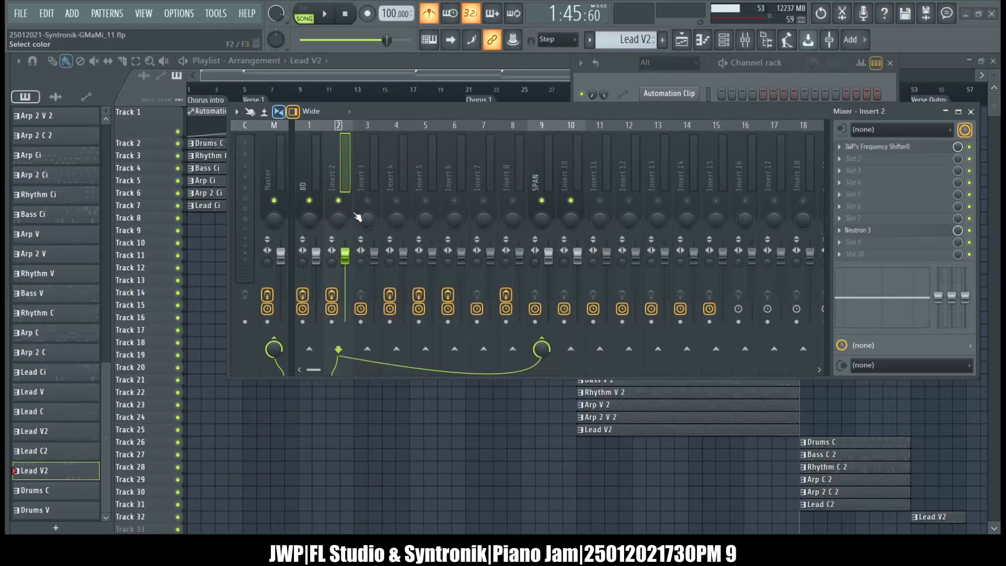
pyautogui.hotkey('ctrl', 'l')
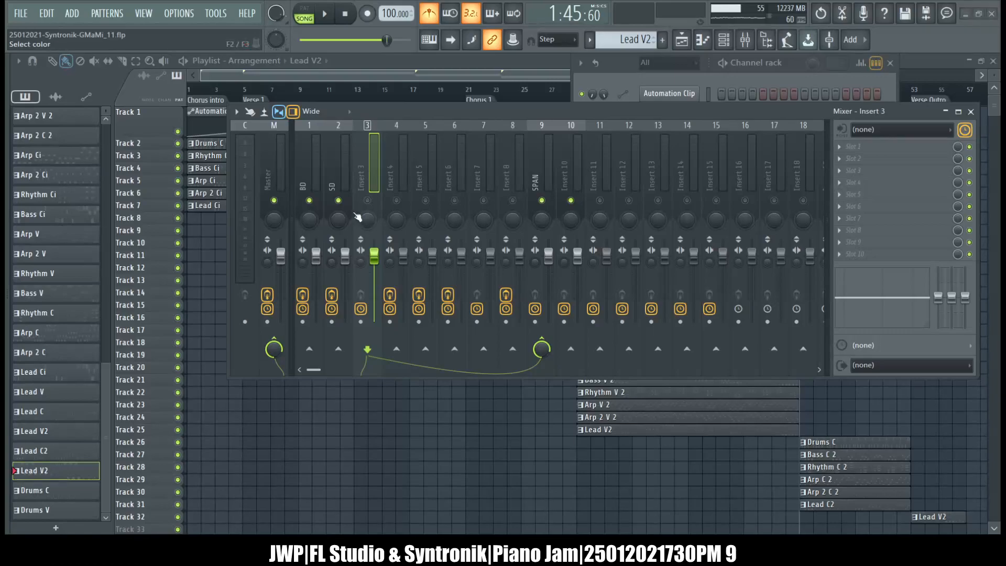
pyautogui.hotkey('ctrl', 'l')
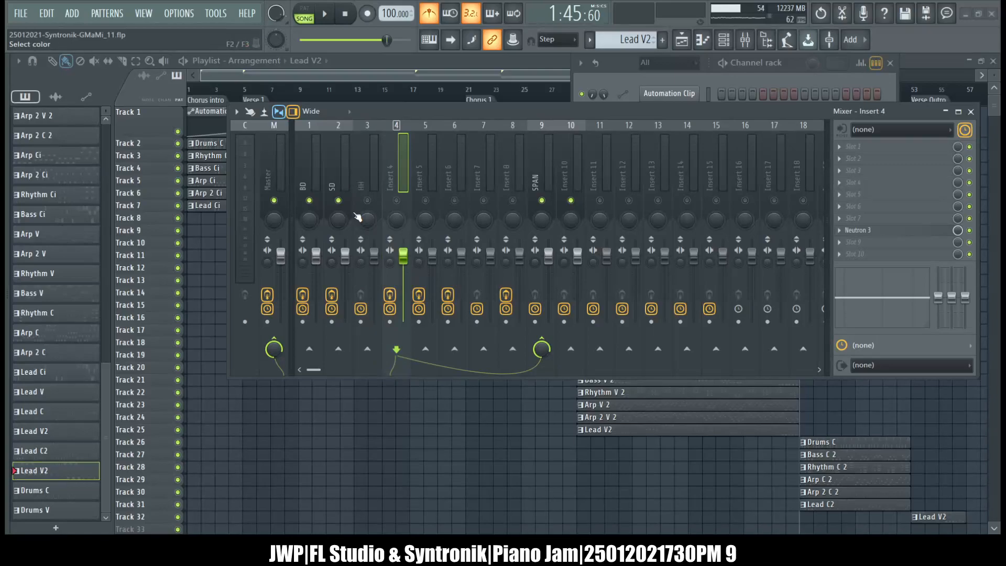
# Rename inserts 4 to 7 as Bass, Rhythm, Arp and Arp 2, and insert 10 as Lead.
pyautogui.hotkey('ctrl', 'l')
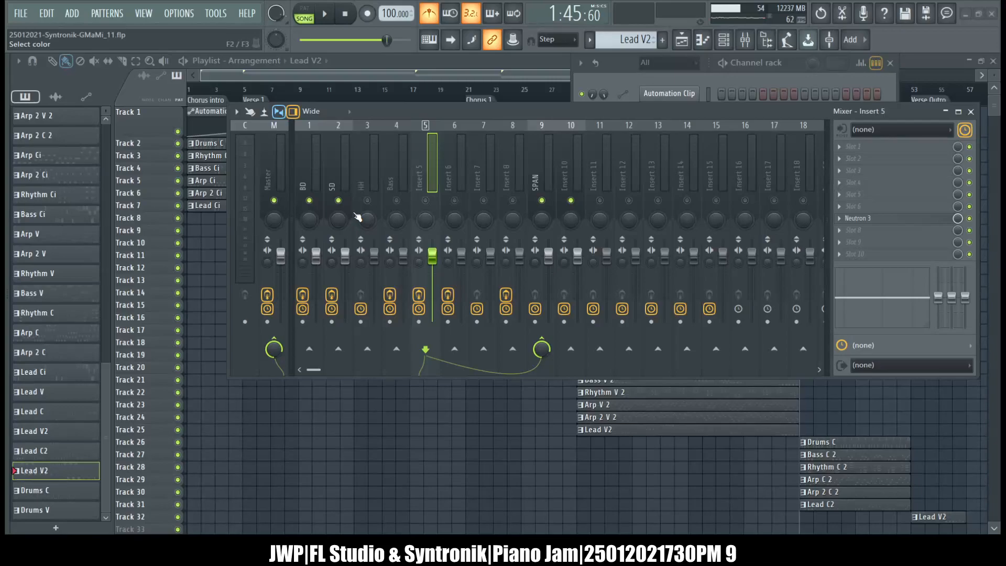
pyautogui.hotkey('ctrl', 'l')
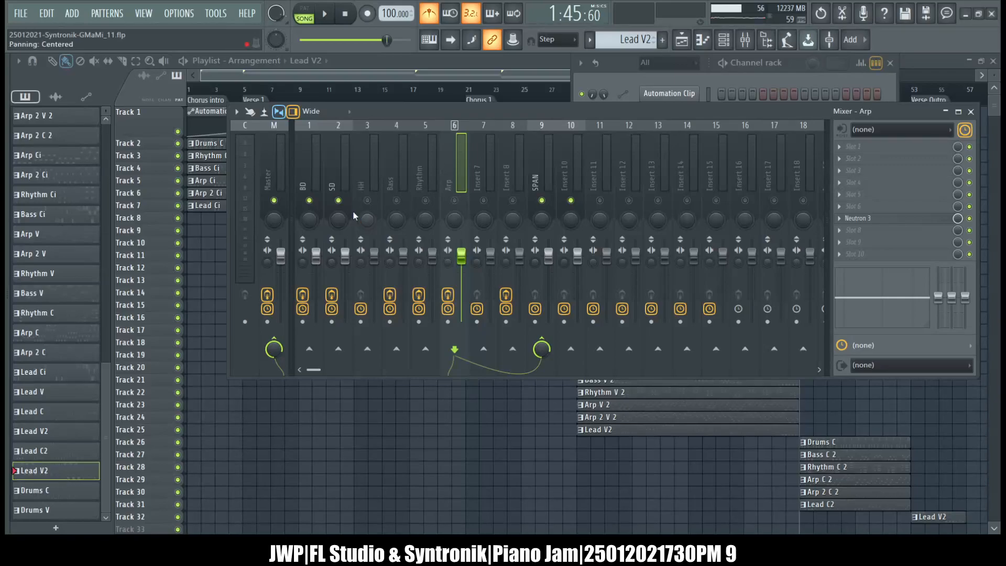
pyautogui.hotkey('ctrl', 'l')
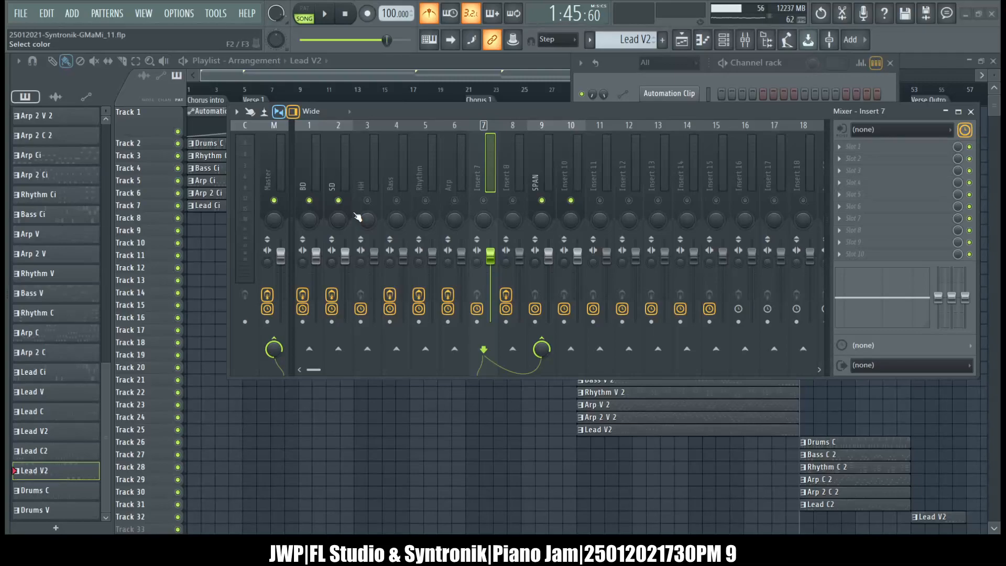
pyautogui.hotkey('ctrl', 'l')
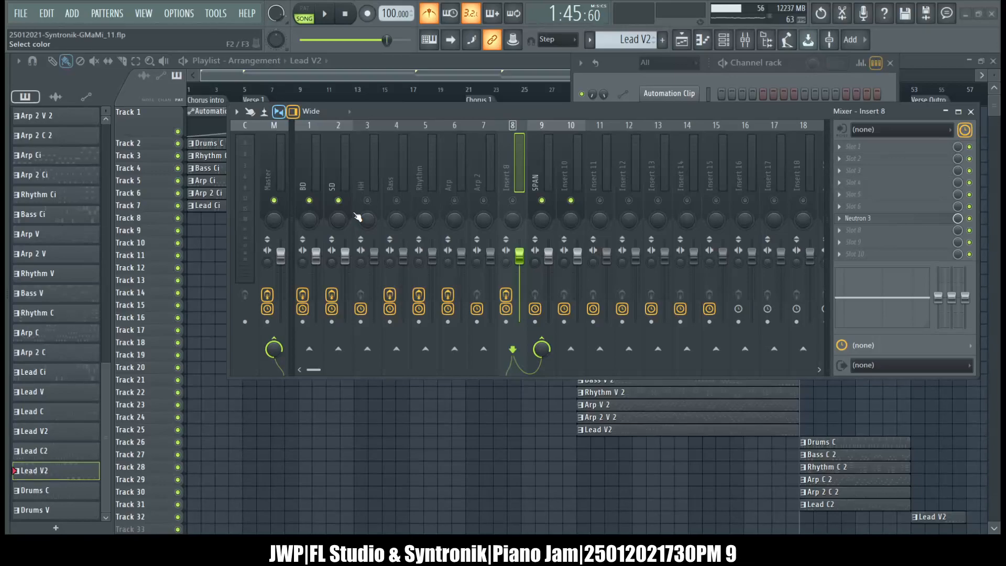
pyautogui.press('Right')
pyautogui.press('Right')
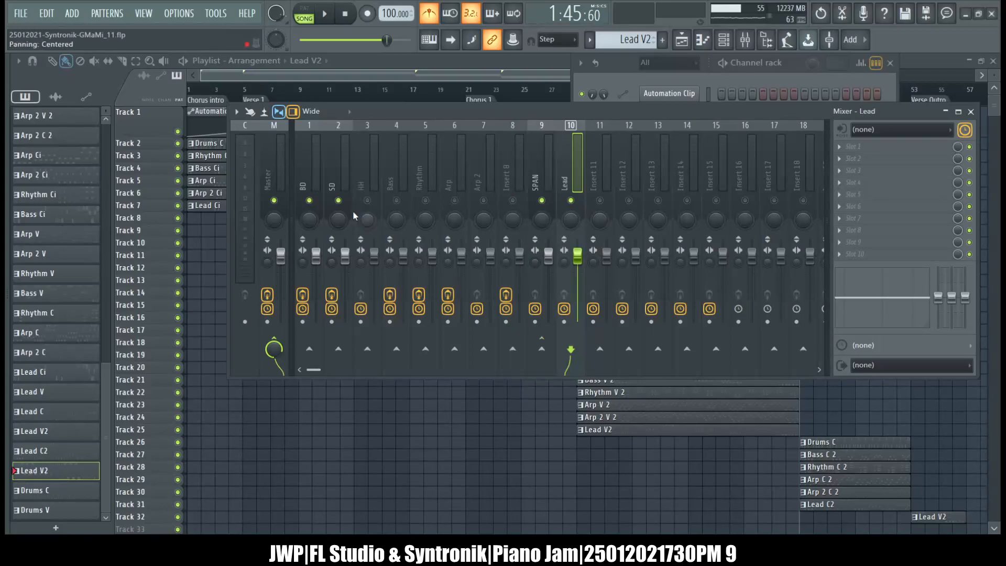
# Check the channels' mixer routing and move Insert 8 with its Neutron 3 to position 7, swapping it with the empty Arp 2 track.
pyautogui.click(627, 72)
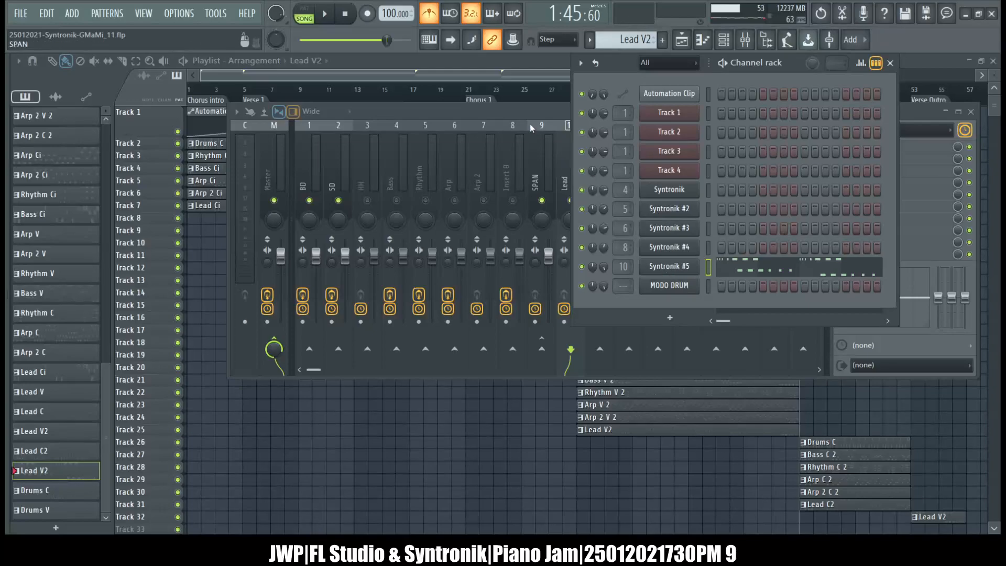
pyautogui.click(526, 109)
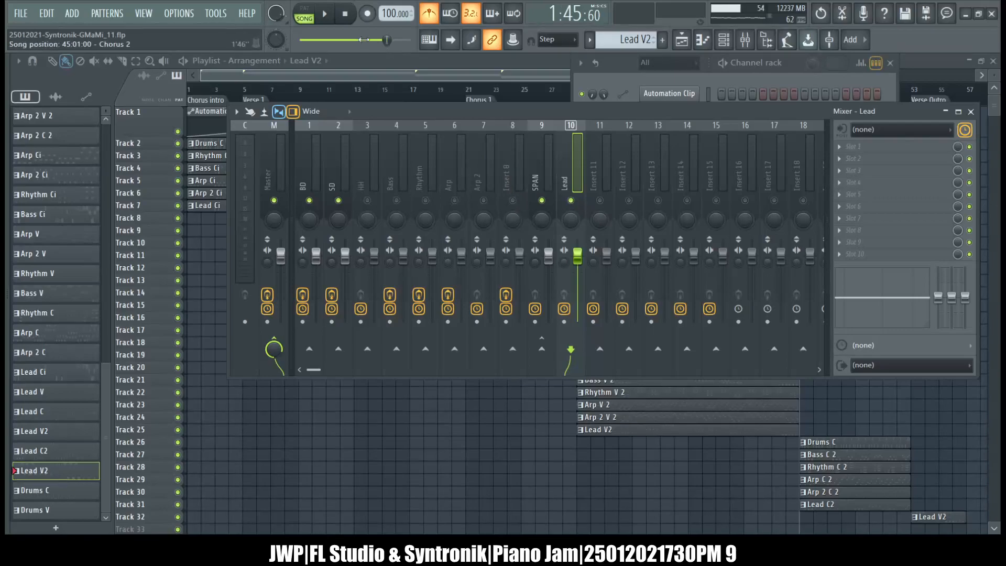
pyautogui.click(631, 71)
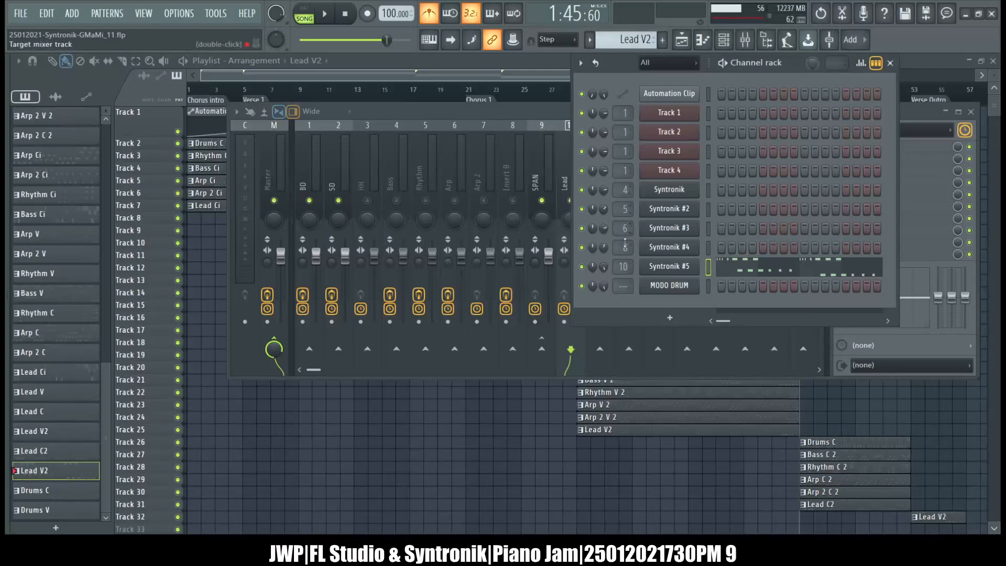
pyautogui.click(486, 174)
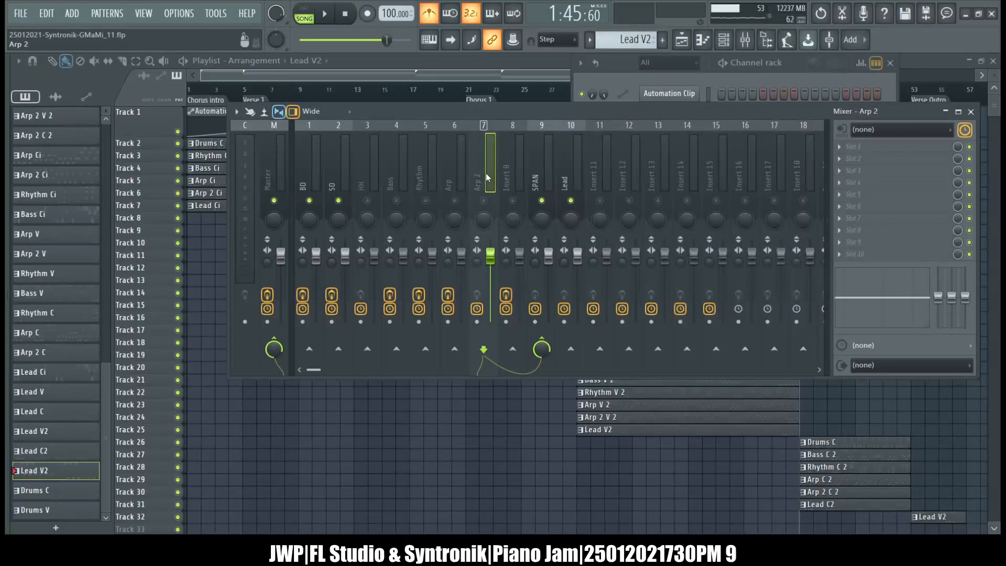
pyautogui.click(567, 155)
pyautogui.click(513, 165)
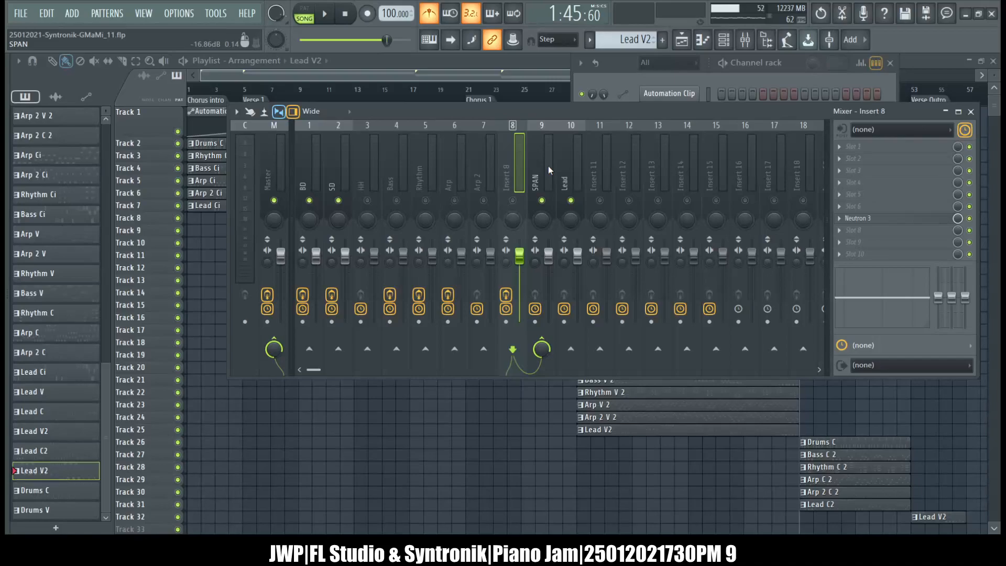
pyautogui.hotkey('alt', 'Left')
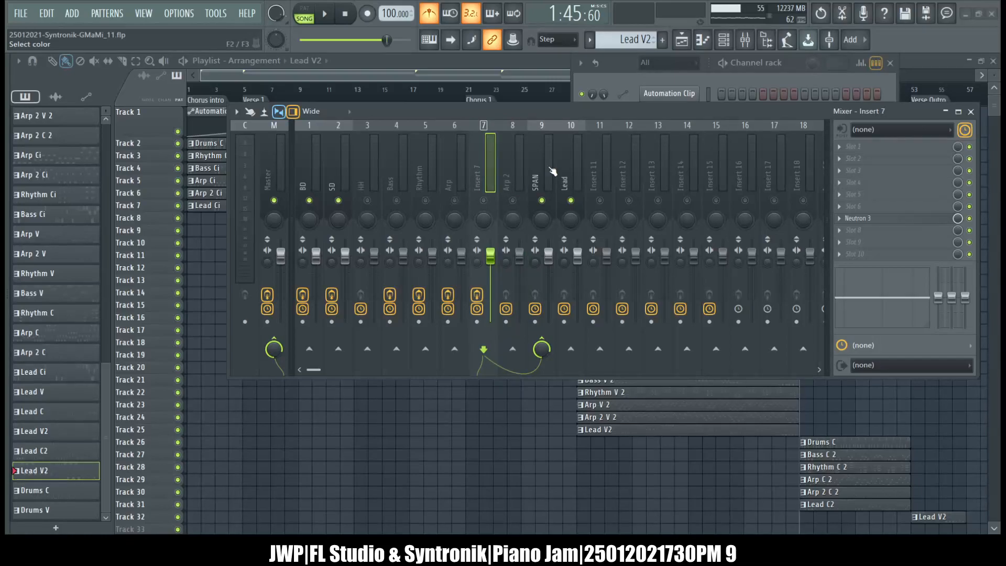
# Rename mixer insert 7 as Arp 2 and insert 8 as Lead, and reset insert 10 to its default name.
pyautogui.press('Return')
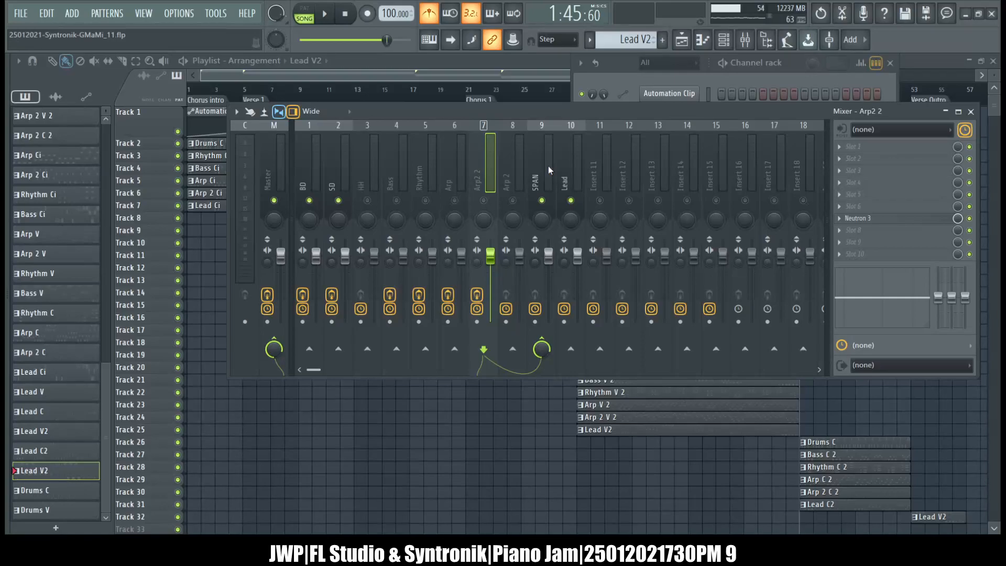
pyautogui.press('Return')
pyautogui.click(506, 171)
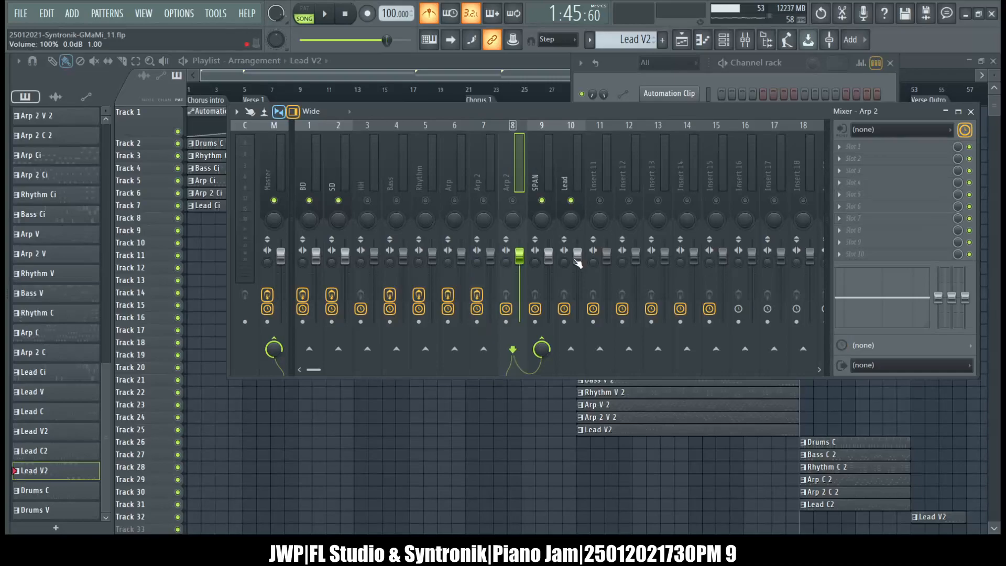
pyautogui.press('Return')
pyautogui.click(568, 184)
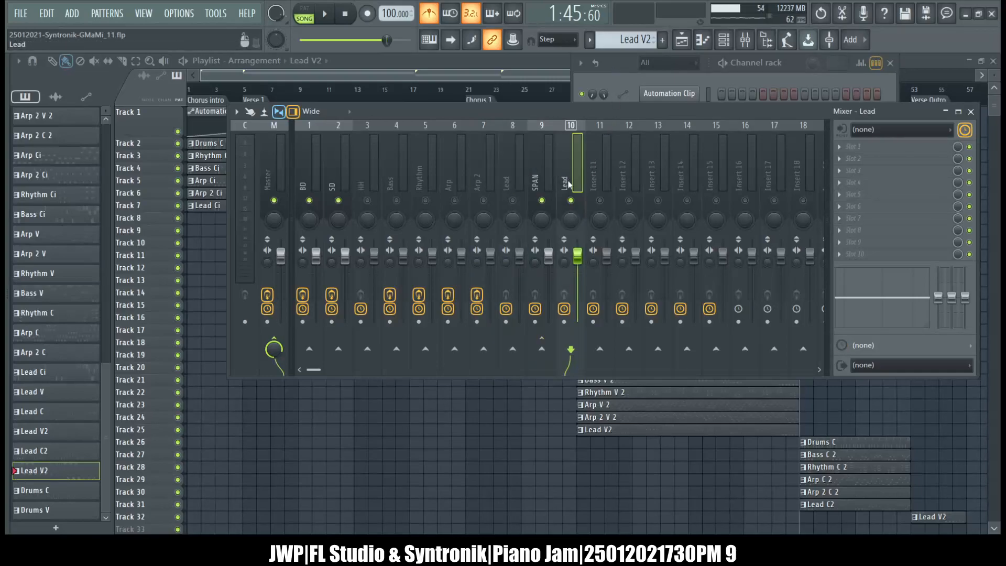
pyautogui.press('Return')
# Route the Syntronik #5 channel to mixer track 8 and return to the mixer.
pyautogui.click(606, 100)
pyautogui.moveTo(624, 266); pyautogui.dragTo(624, 276)
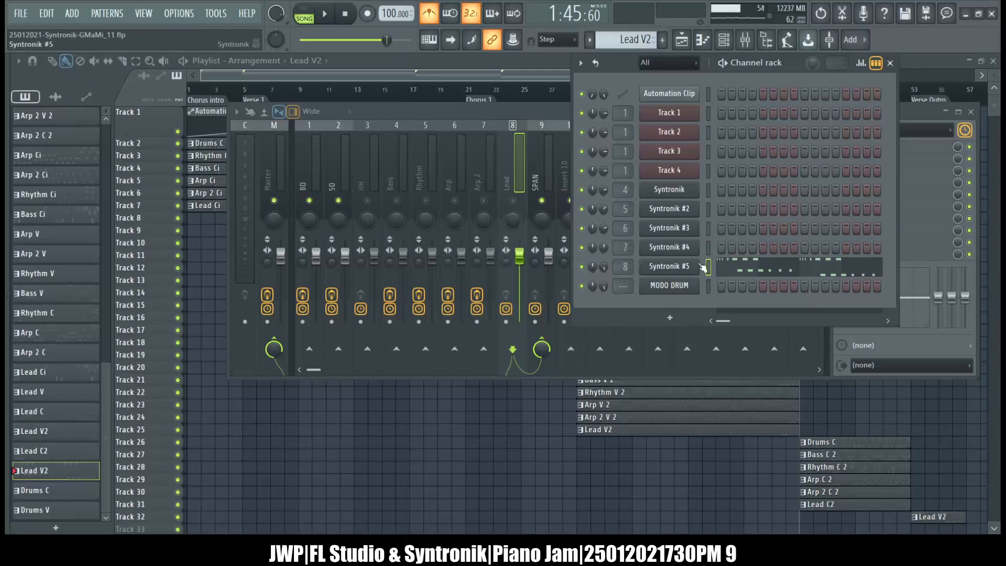
pyautogui.click(519, 108)
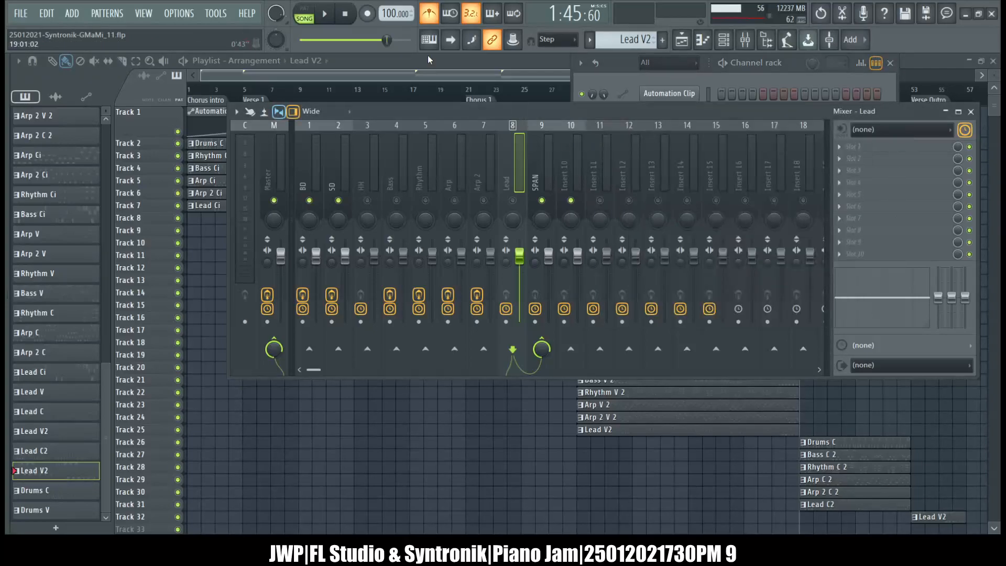
# Play the song from Chorus 2 and check the Neutron 3 settings on the Arp 2 mixer track.
pyautogui.press('space')
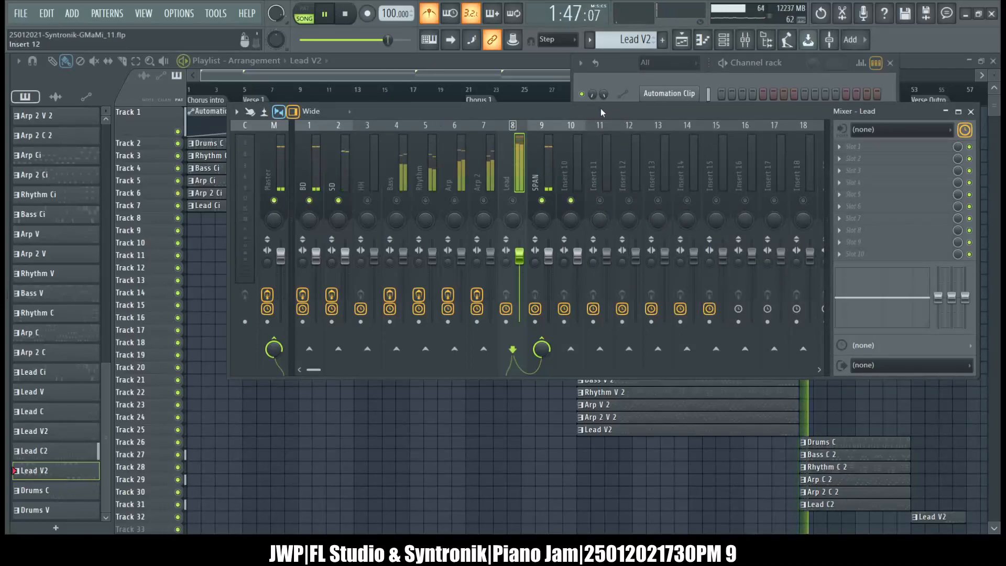
pyautogui.click(491, 174)
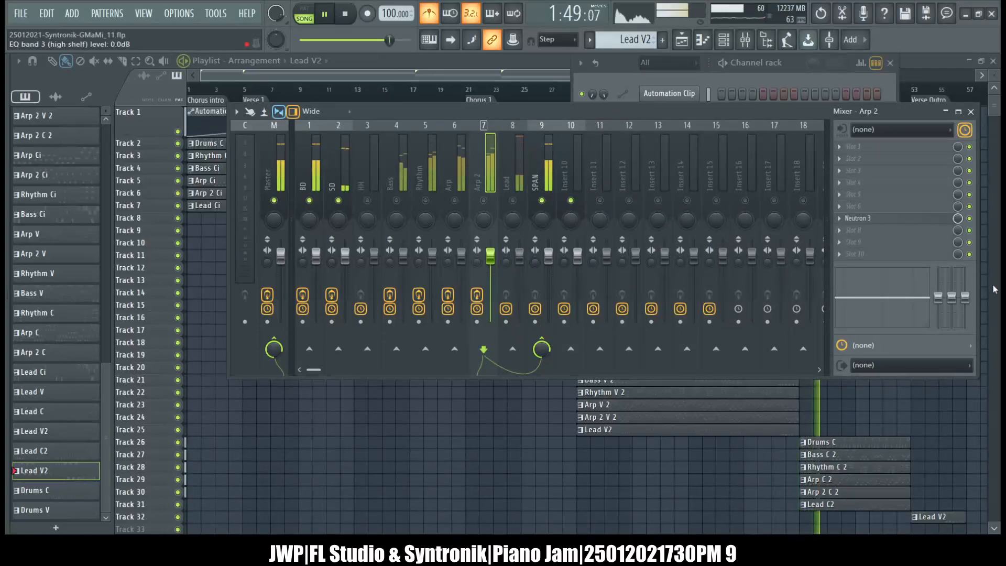
pyautogui.click(899, 218)
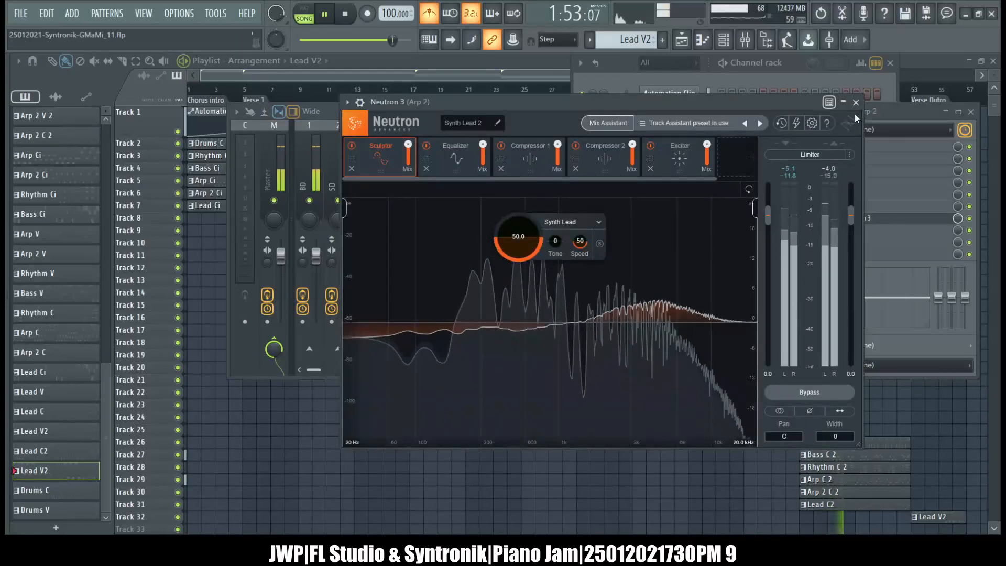
pyautogui.click(856, 102)
# Close the Arp 2 track's Neutron 3, select the Lead mixer track and set the Syntronik #5 channel volume to 87%.
pyautogui.click(510, 171)
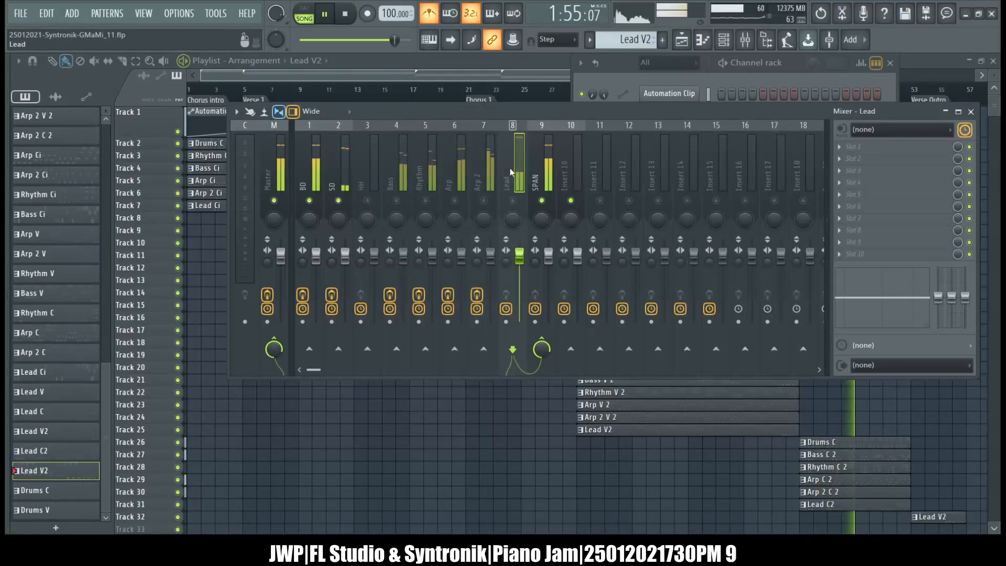
pyautogui.click(658, 76)
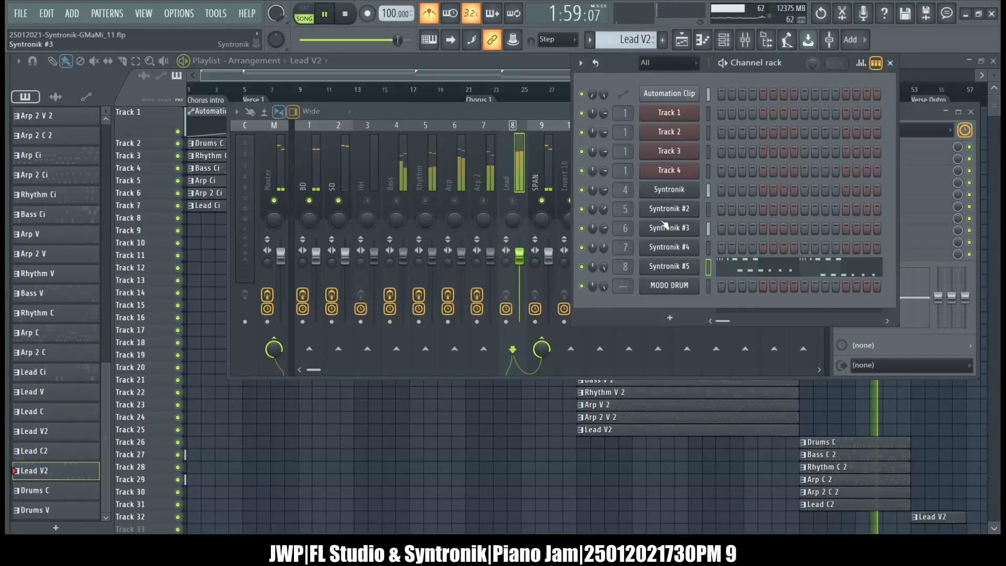
pyautogui.moveTo(604, 268); pyautogui.dragTo(604, 279)
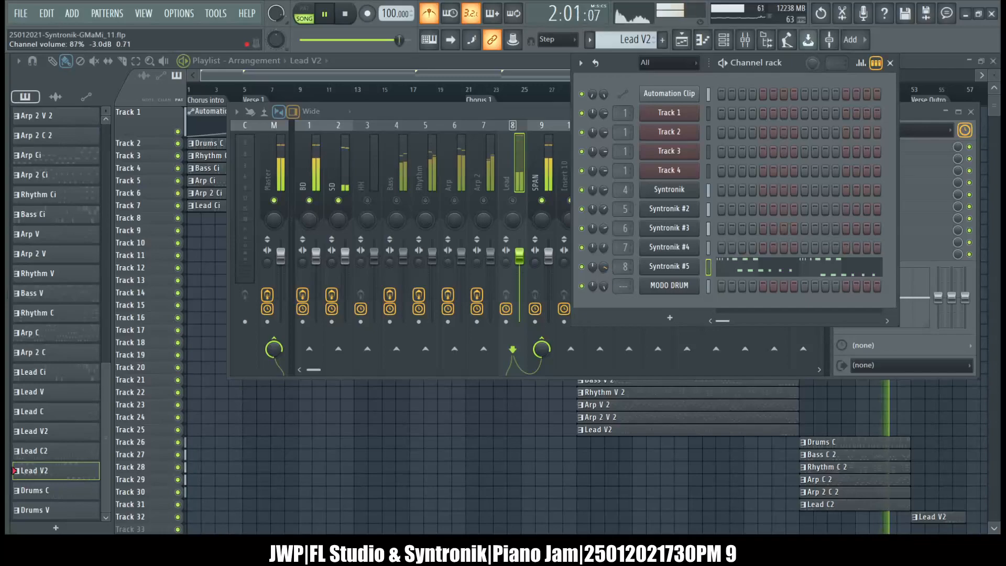
# Solo the Lead mixer track, lower the Syntronik #5 channel volume to about 70% while listening, and stop playback.
pyautogui.rightClick(512, 200)
pyautogui.click(630, 70)
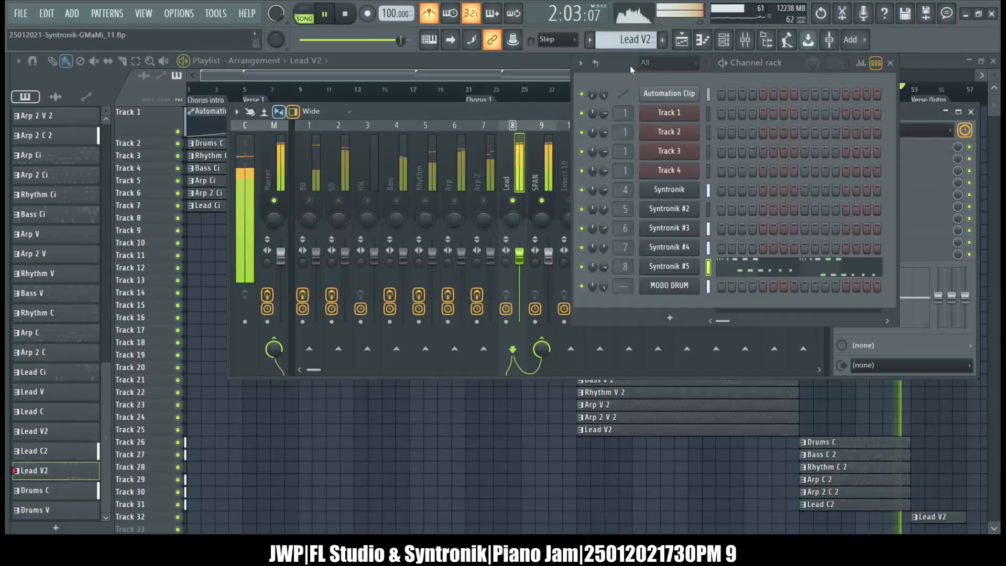
pyautogui.moveTo(604, 267); pyautogui.dragTo(604, 281)
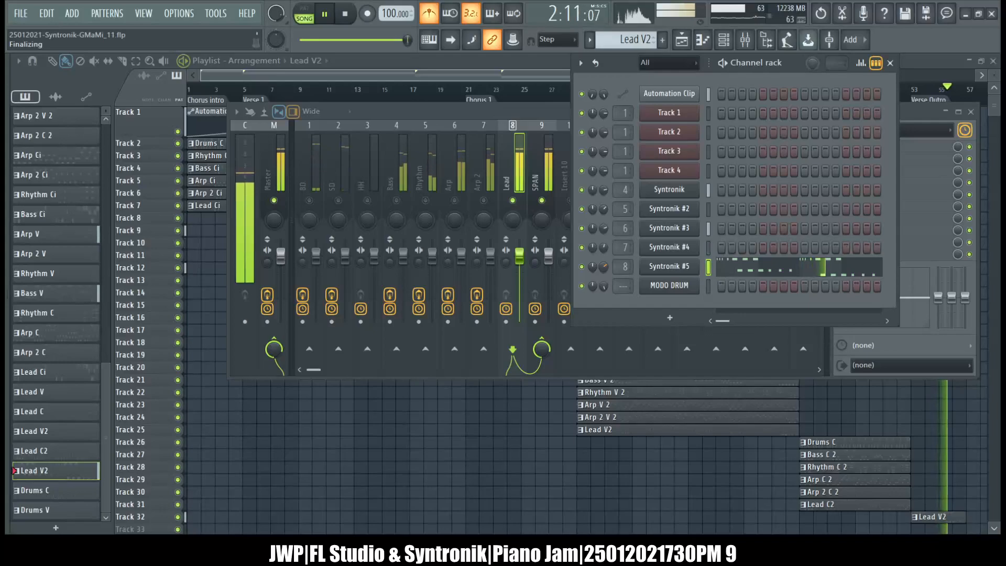
pyautogui.moveTo(604, 281); pyautogui.dragTo(603, 267)
pyautogui.press('space')
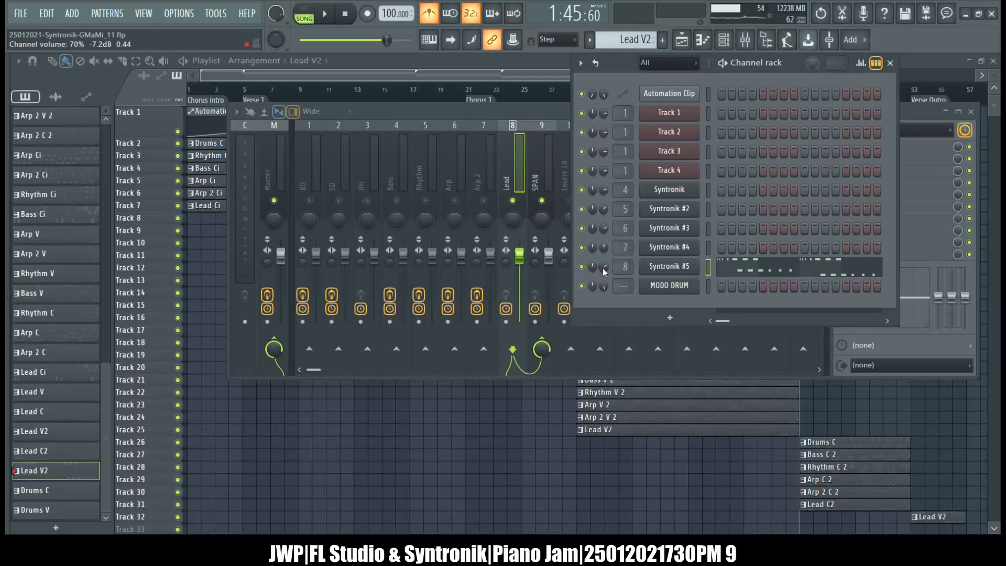
pyautogui.moveTo(603, 266); pyautogui.dragTo(602, 268)
# Look at the Lead V2 notes of Syntronik #5 in the piano roll and return to the channel rack.
pyautogui.click(524, 107)
pyautogui.click(617, 63)
pyautogui.click(703, 39)
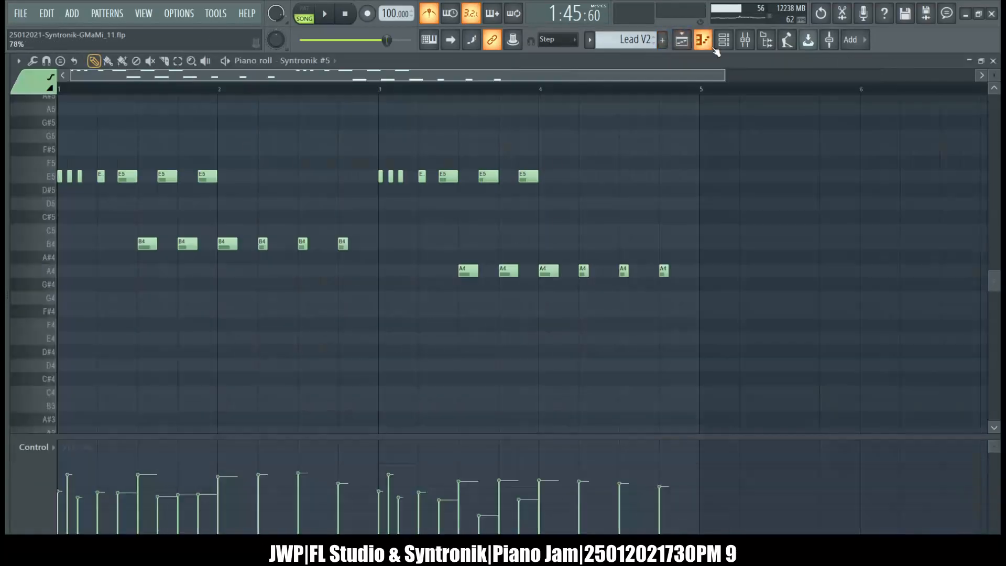
pyautogui.click(993, 60)
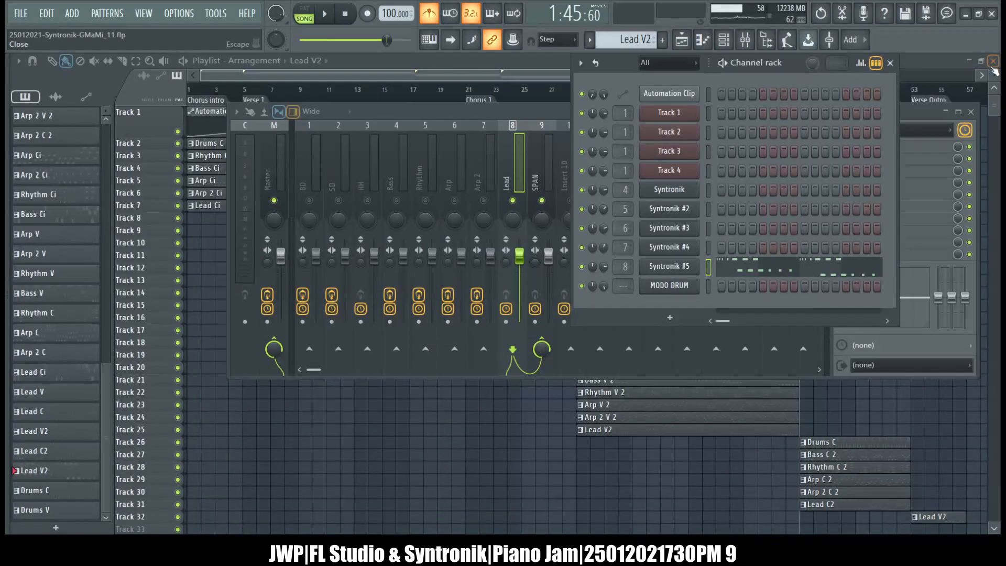
pyautogui.click(907, 114)
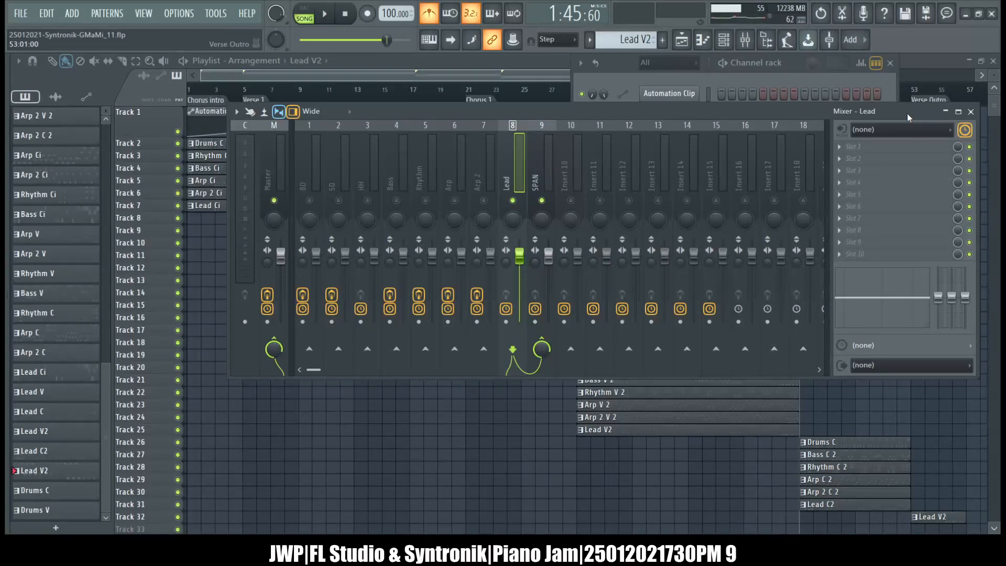
pyautogui.click(633, 67)
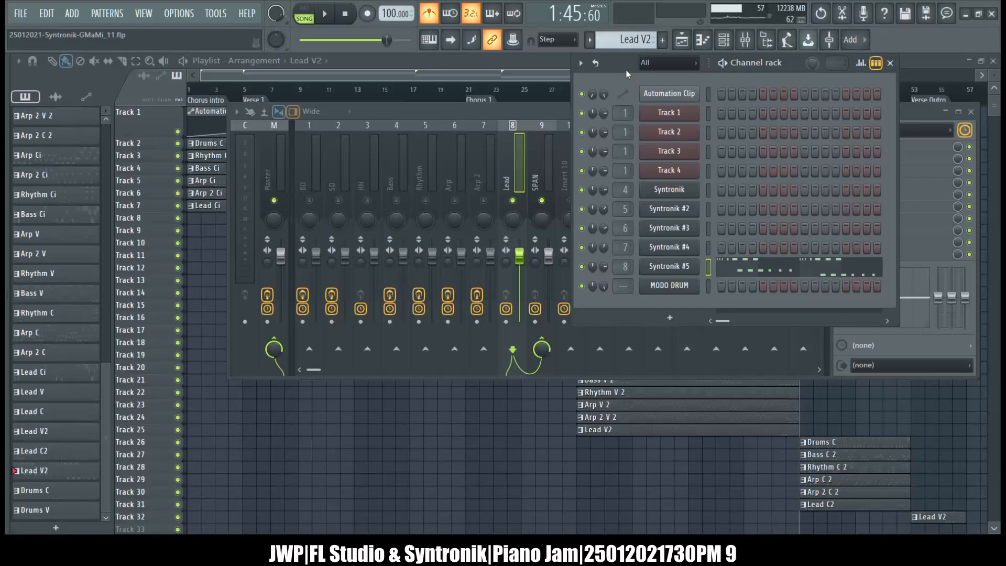
pyautogui.click(546, 111)
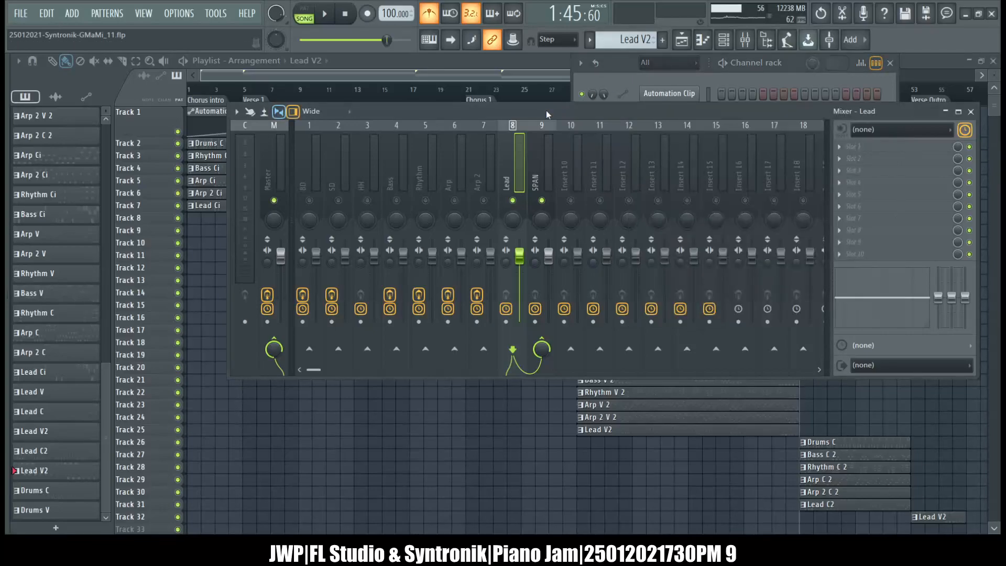
pyautogui.click(724, 41)
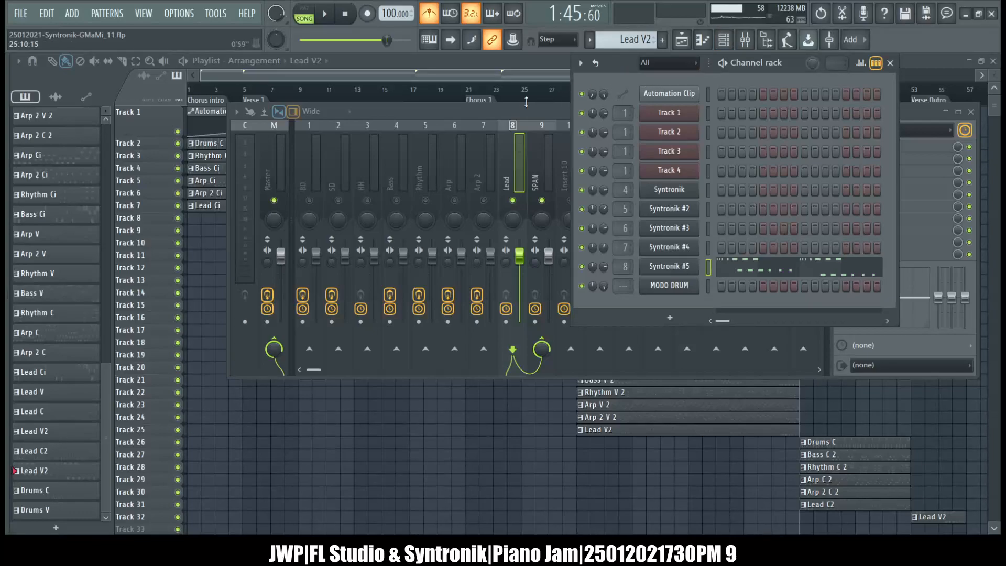
pyautogui.click(496, 114)
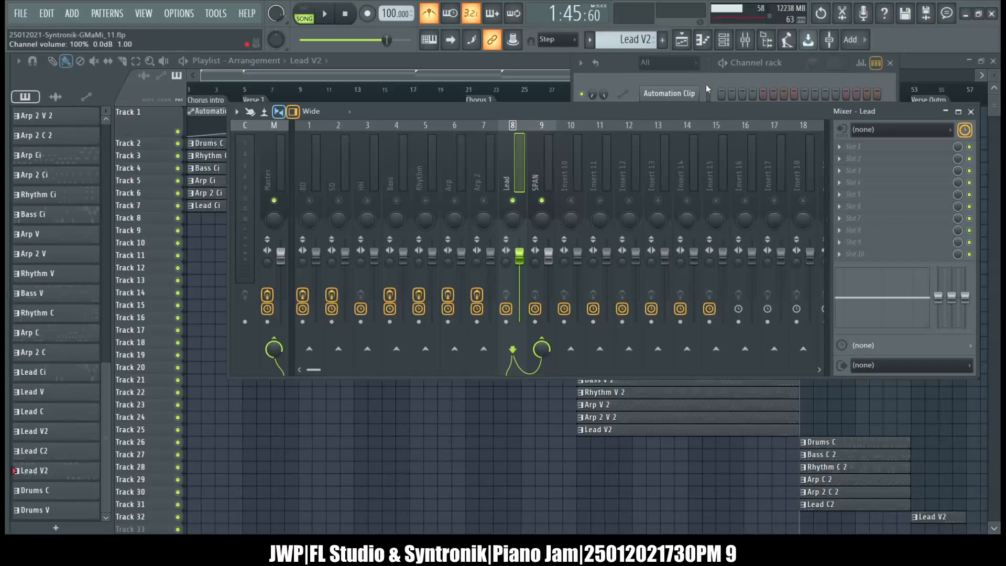
# Play the song from Chorus 2 and check the Lead track's level in the mixer against its channel rack settings.
pyautogui.click(528, 58)
pyautogui.click(745, 41)
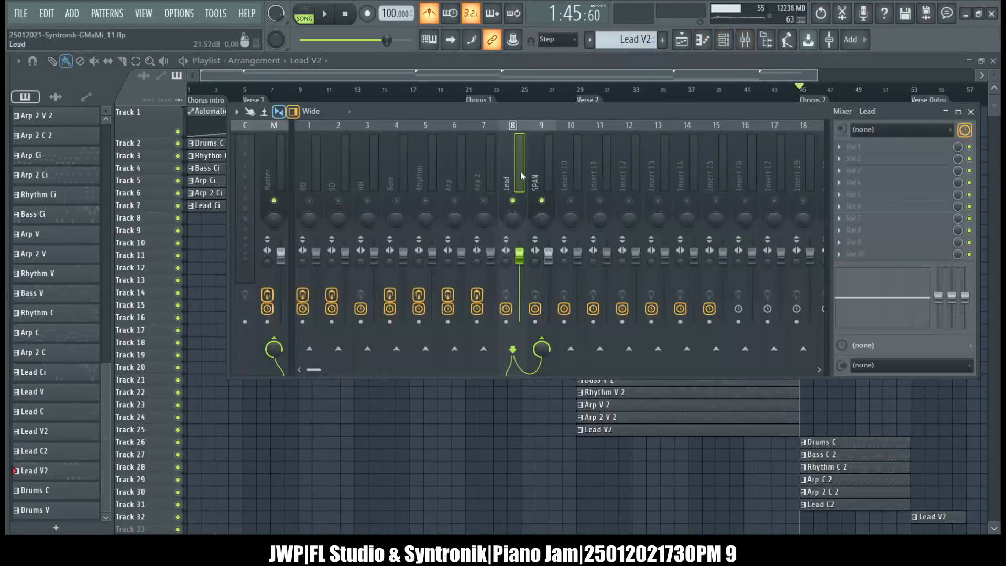
pyautogui.press('space')
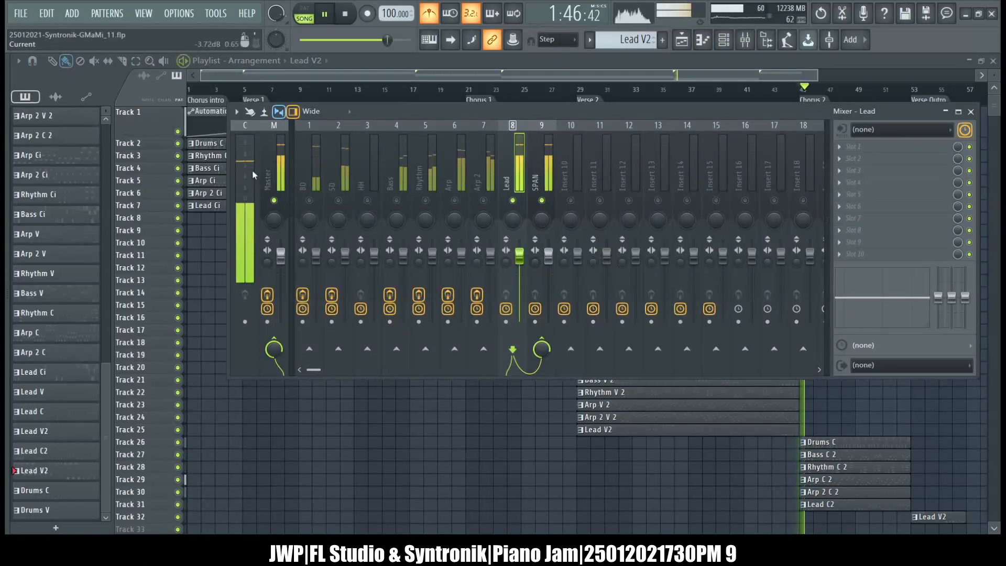
pyautogui.click(724, 41)
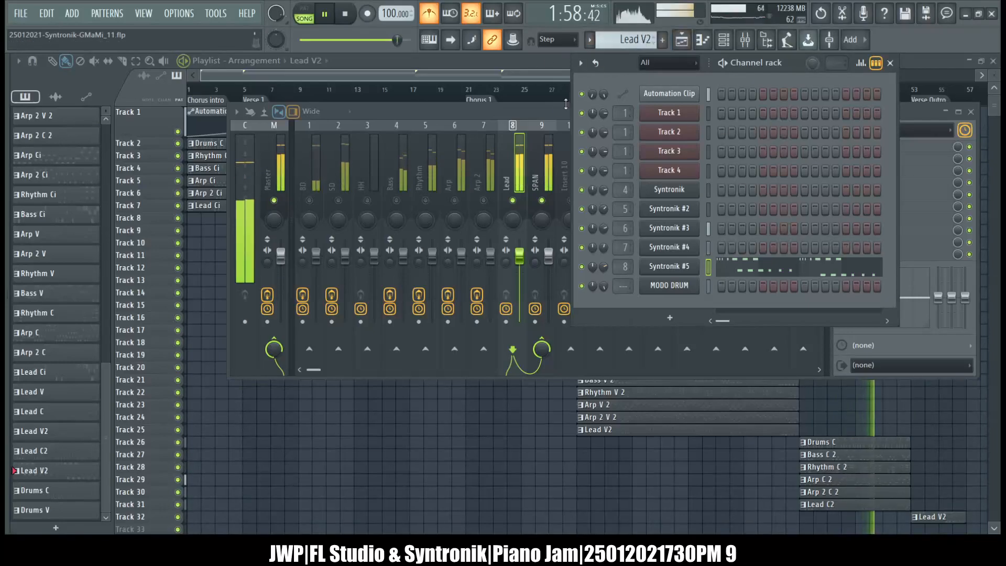
pyautogui.click(520, 111)
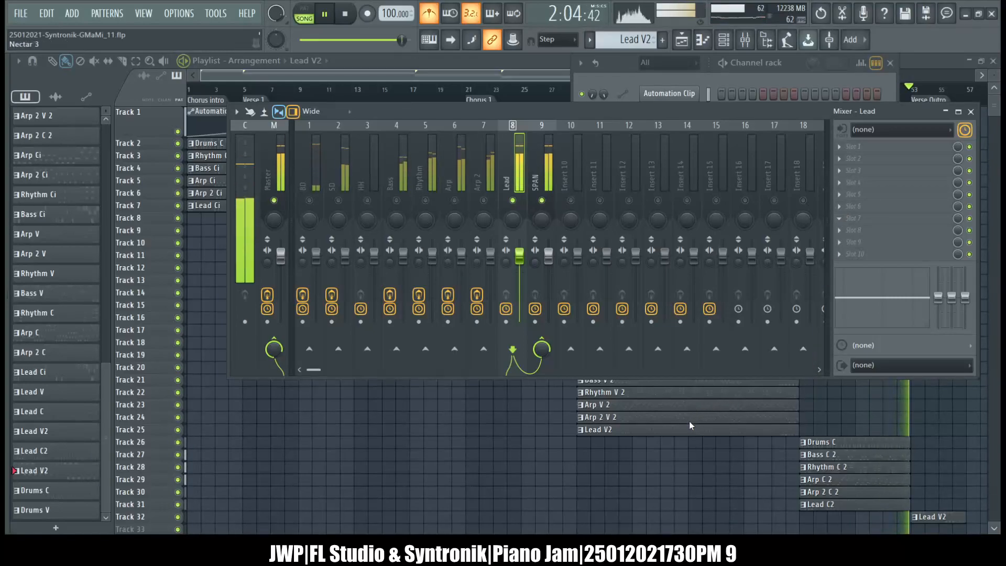
# Load Neutron 3 in slot 7 of the Lead mixer track and start the track setup in its Mix Assistant.
pyautogui.click(720, 206)
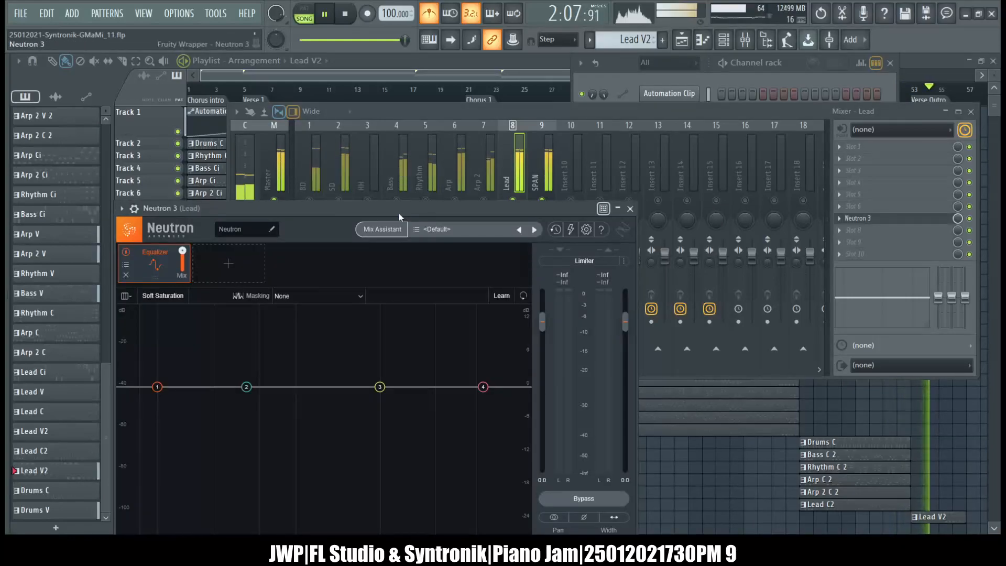
pyautogui.moveTo(399, 213); pyautogui.dragTo(616, 138)
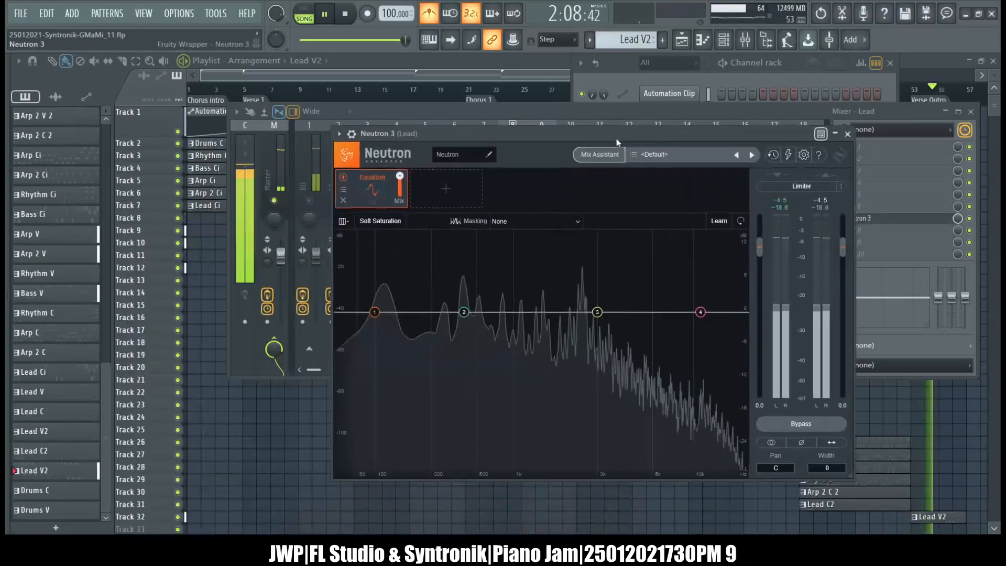
pyautogui.click(604, 154)
pyautogui.click(596, 442)
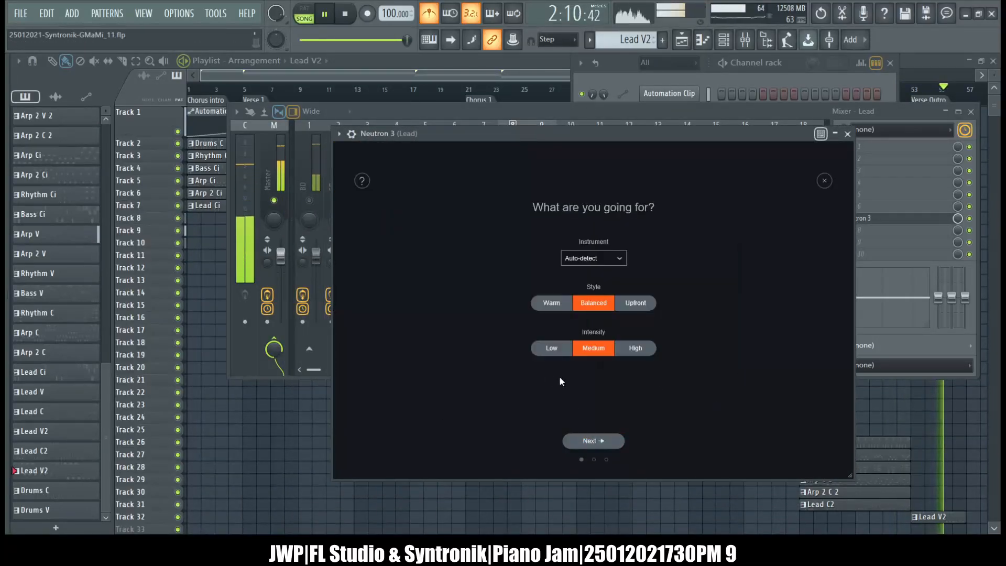
# Set the Mix Assistant to Synth Lead, Warm style and High intensity, start the analysis and close Neutron 3.
pyautogui.click(602, 259)
pyautogui.moveTo(597, 335)
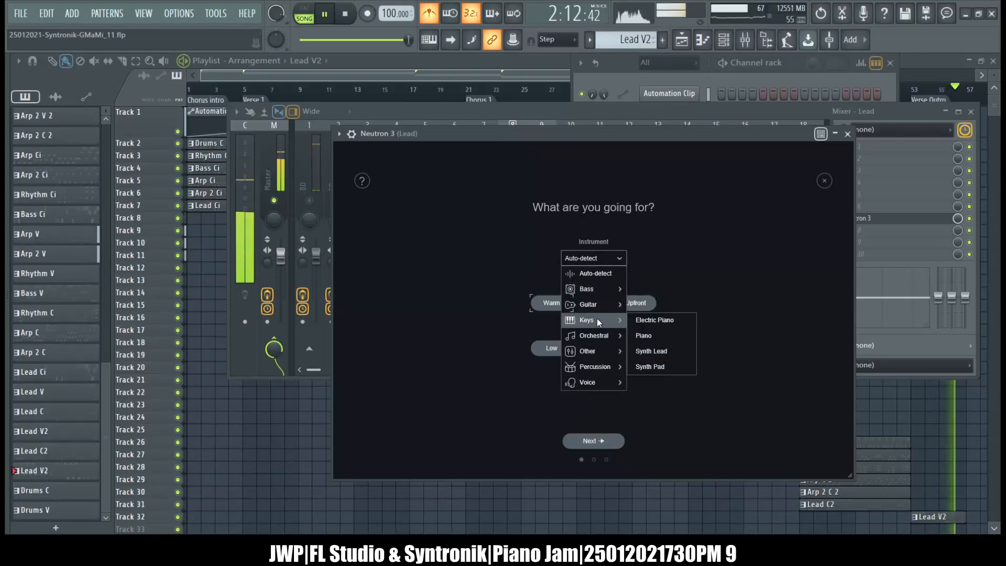
pyautogui.click(642, 348)
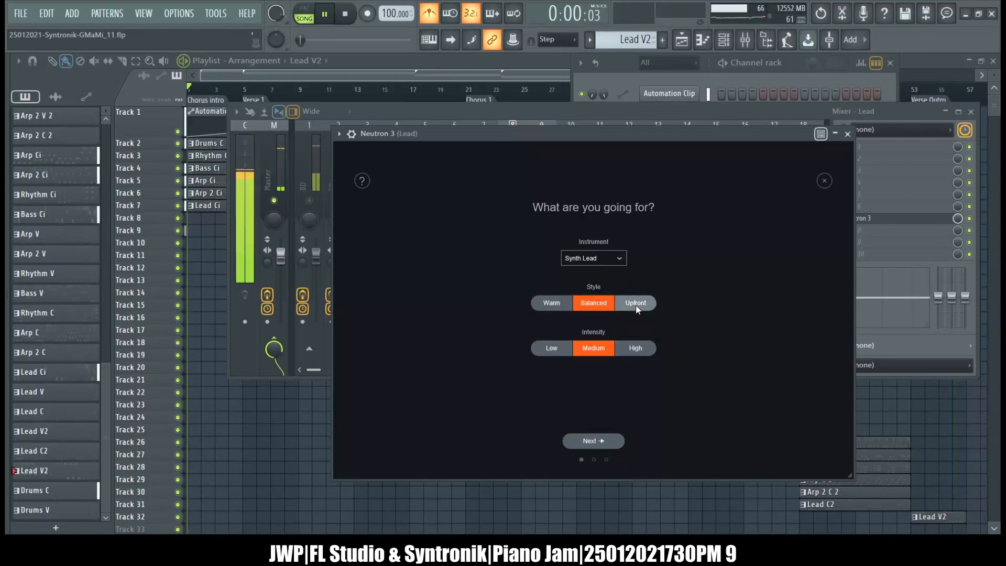
pyautogui.click(566, 304)
pyautogui.click(632, 350)
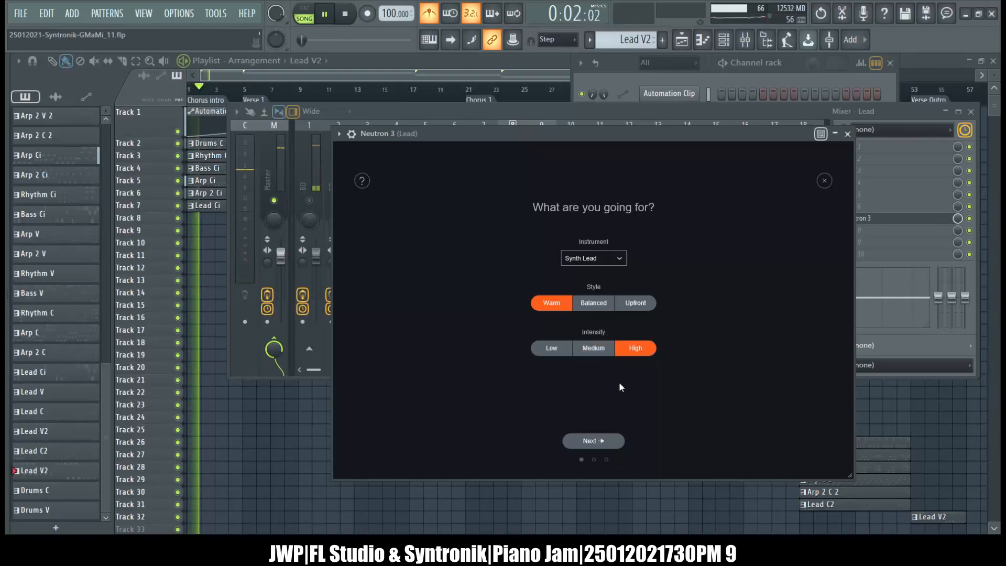
pyautogui.click(595, 440)
pyautogui.click(848, 134)
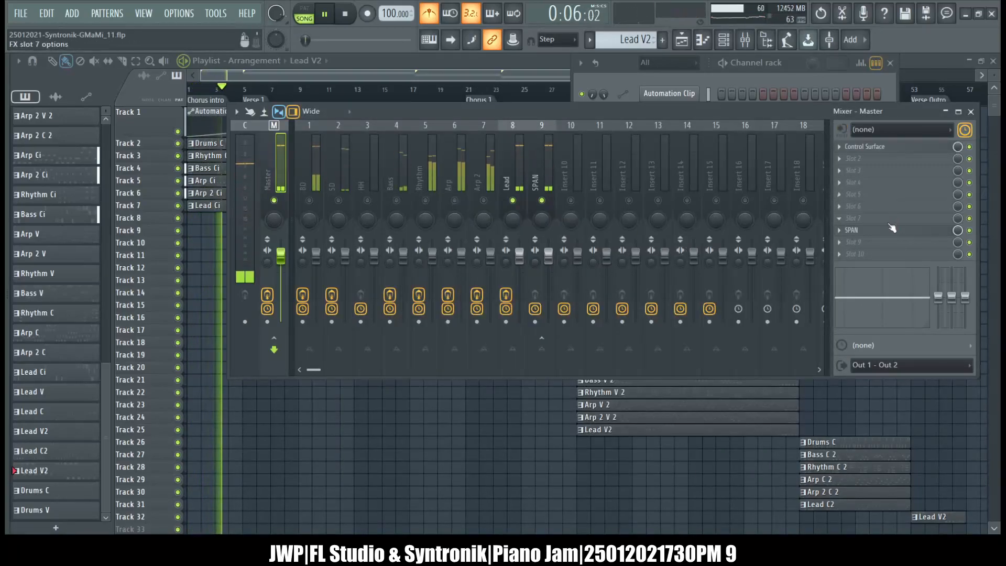
# Examine the Master track's spectrum and peak levels in SPAN during playback.
pyautogui.click(851, 230)
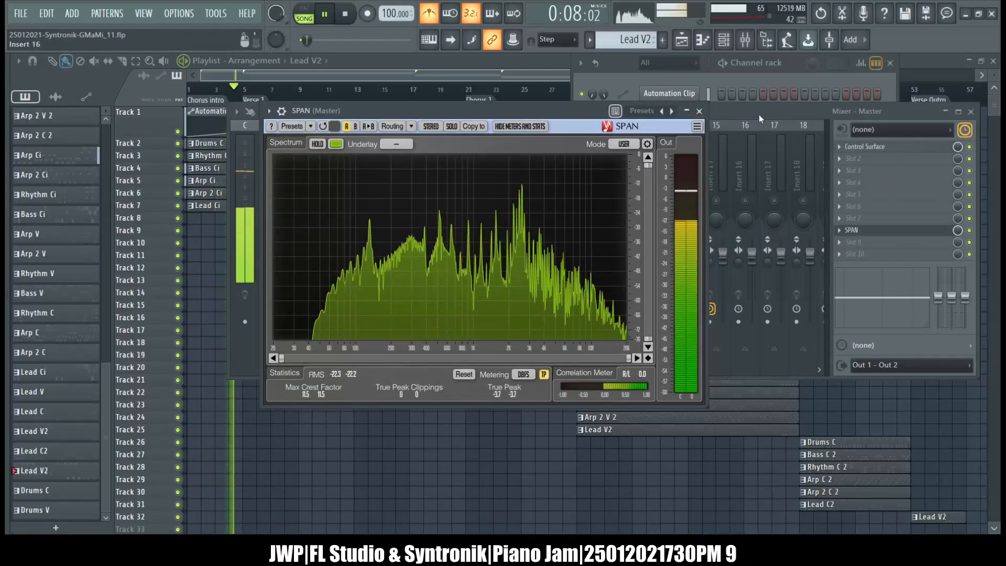
pyautogui.click(702, 111)
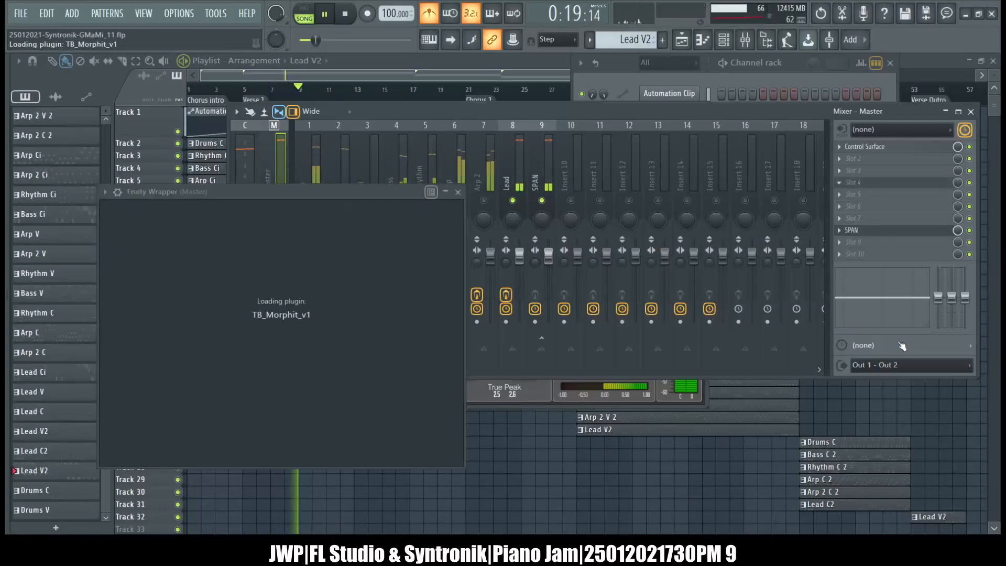
# Try TB_Morphit_v1 in slot 4 of the Master track and remove it from that slot.
pyautogui.click(838, 205)
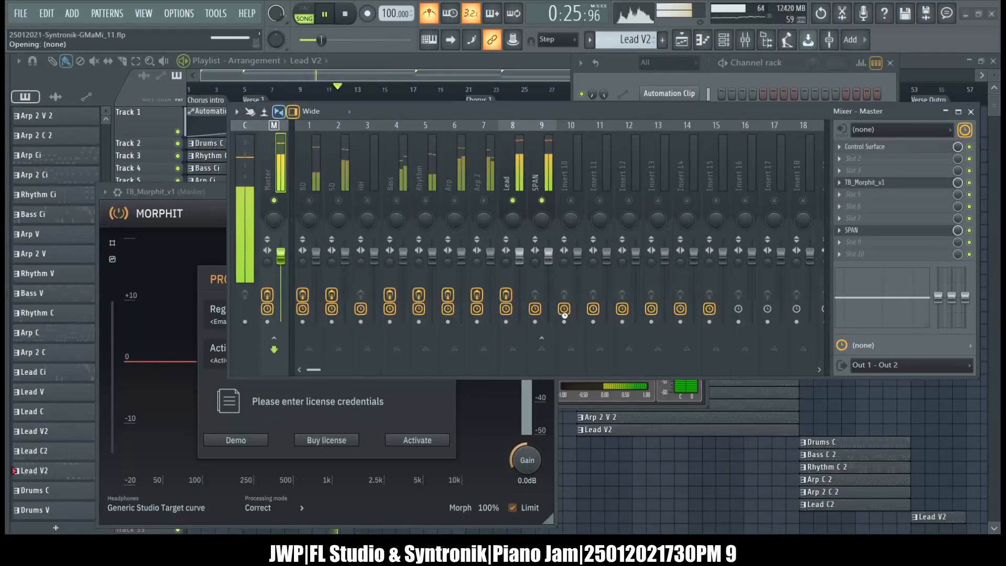
pyautogui.hotkey('ctrl', 'z')
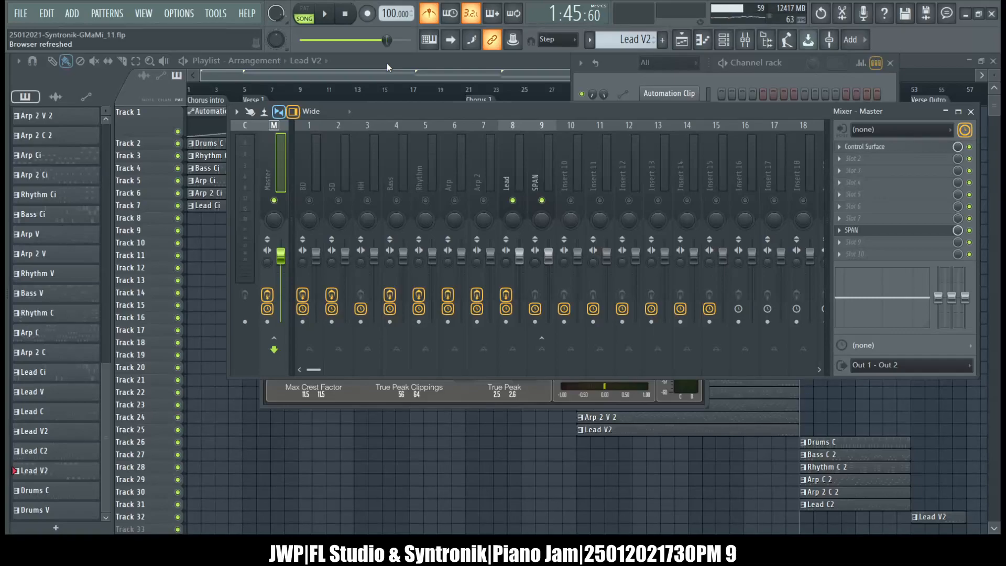
# Move the song position to the Chorus intro marker and run TB_Morphit_v1 from the Master's slot 10 in demo mode.
pyautogui.press('alt+KP_Multiply')
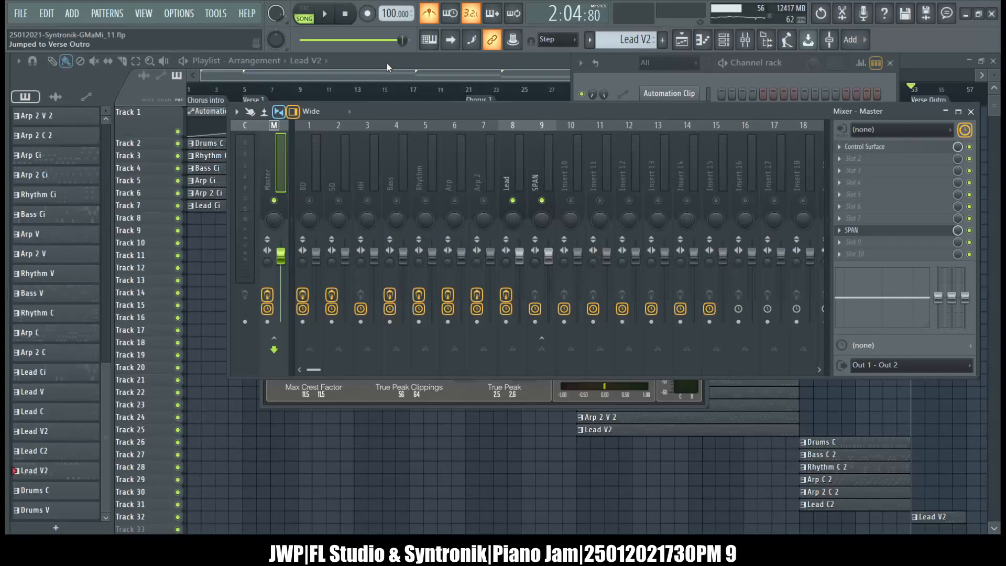
pyautogui.press('alt+KP_Multiply')
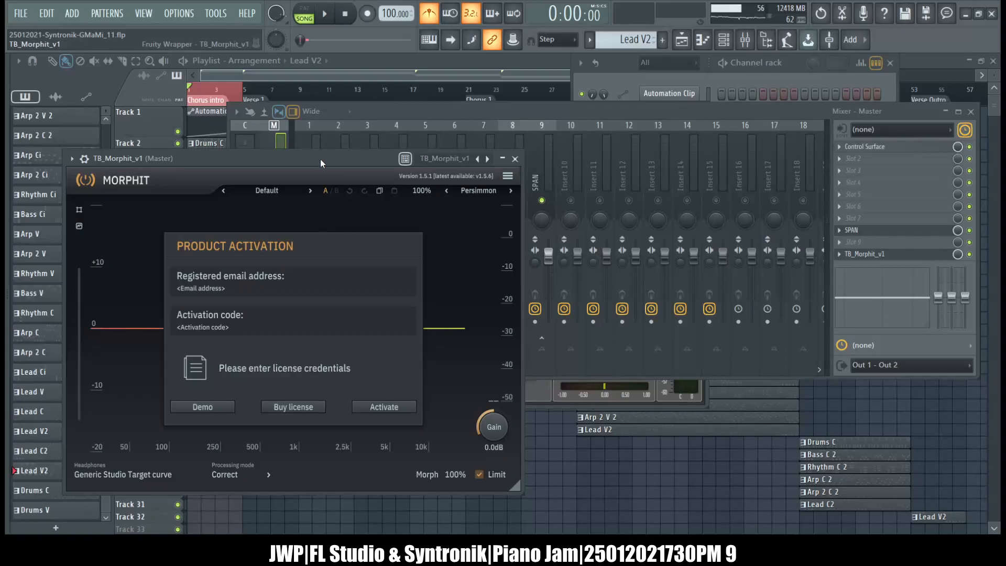
pyautogui.moveTo(320, 159); pyautogui.dragTo(592, 118)
pyautogui.click(475, 368)
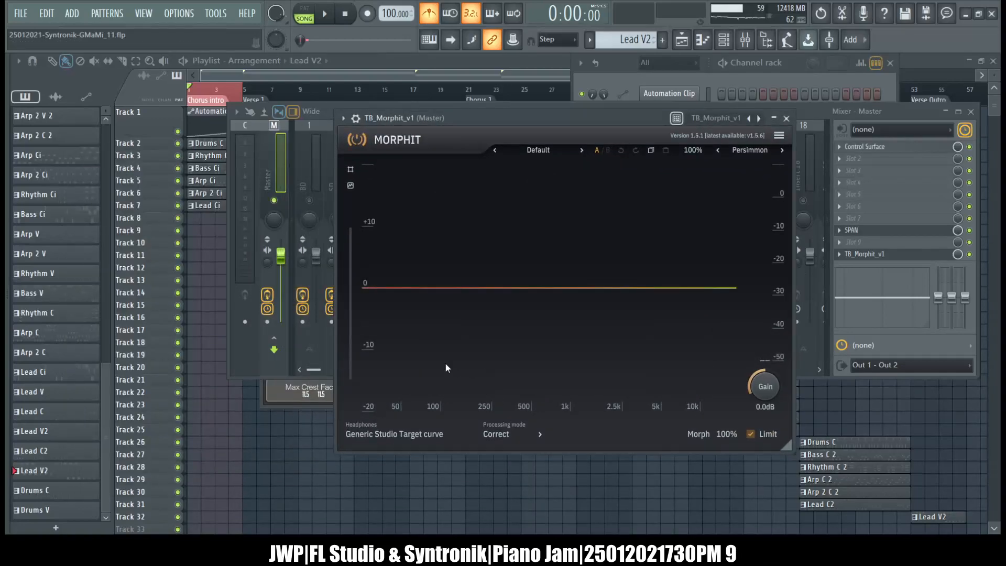
# Select the Beats urBeats headphones in Morphit in place of the generic studio target curve.
pyautogui.click(432, 433)
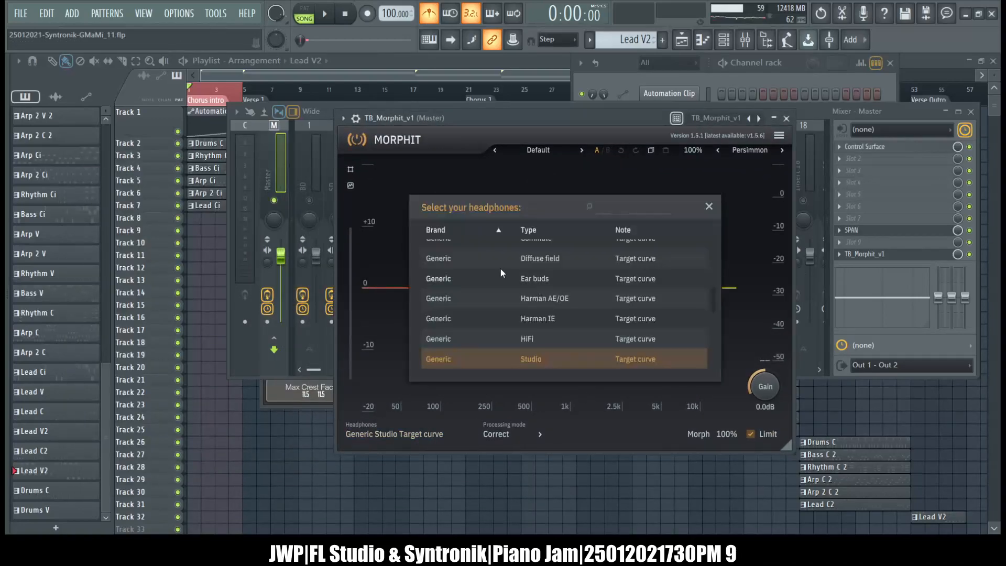
pyautogui.scroll(10, 490, 268)
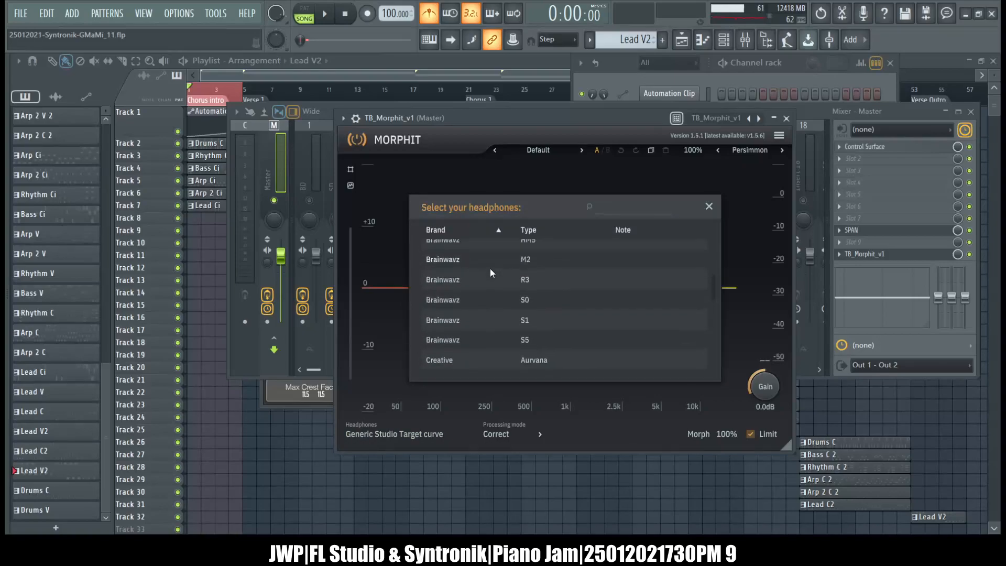
pyautogui.scroll(5, 489, 268)
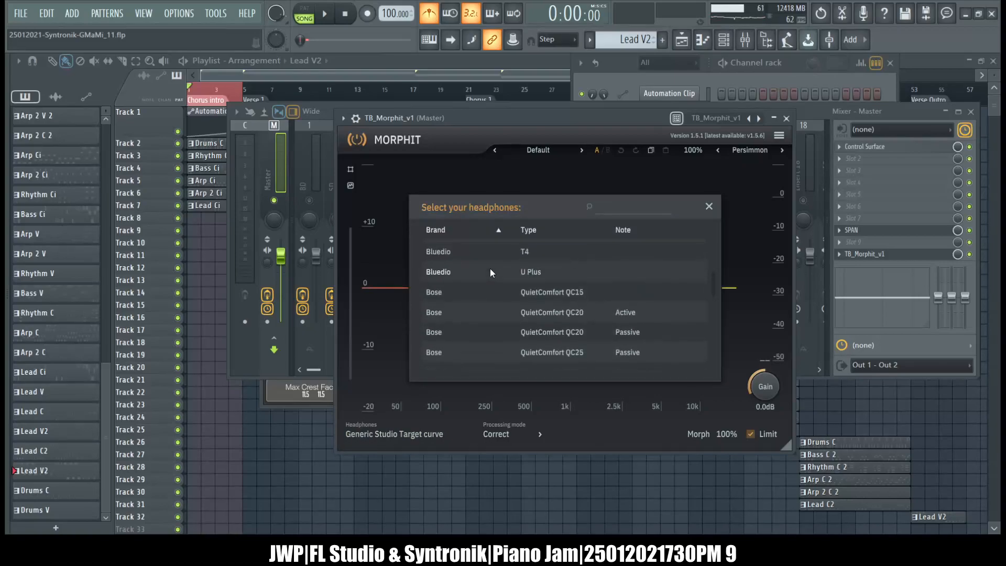
pyautogui.scroll(8, 490, 269)
pyautogui.scroll(3, 490, 268)
pyautogui.click(460, 299)
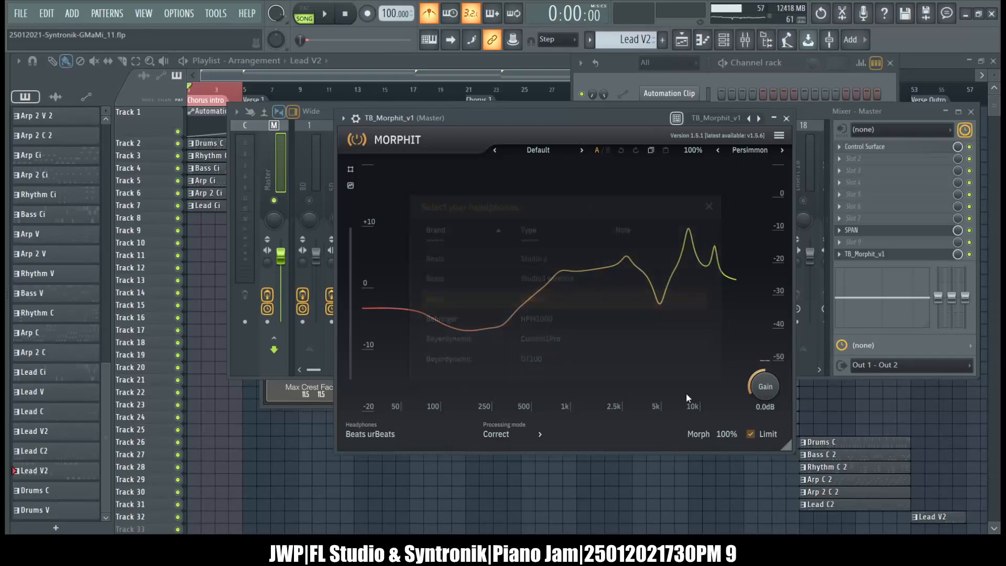
# Disable the Limit option in Morphit and close the plugin window.
pyautogui.click(750, 434)
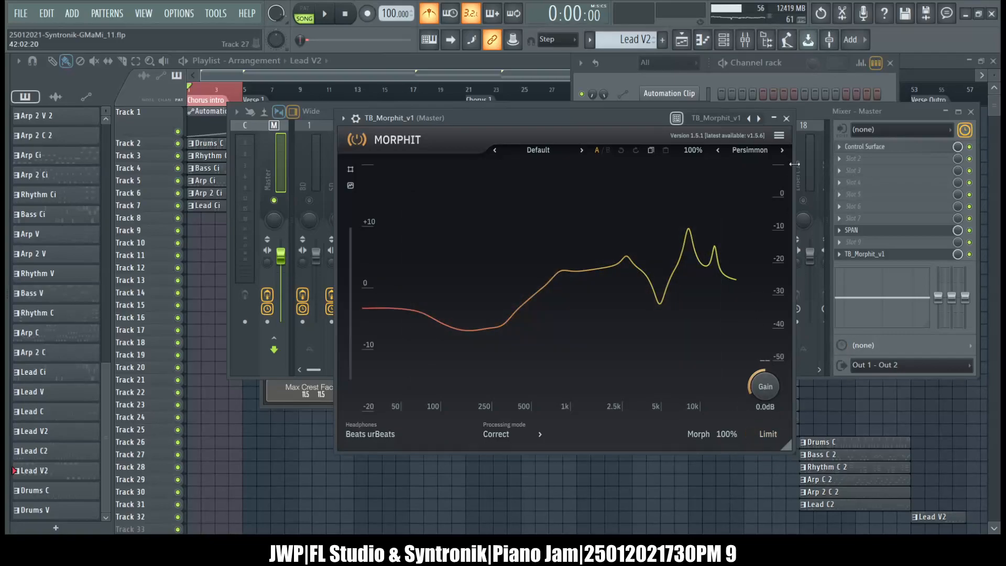
pyautogui.click(785, 119)
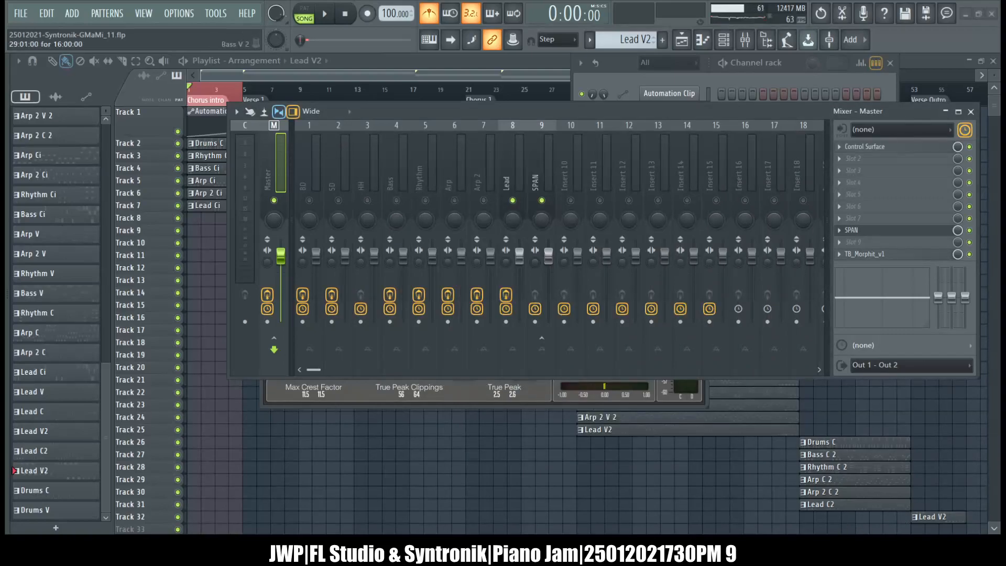
# Play the song and accept the Track Assistant suggestion in Neutron 3 on the Lead track.
pyautogui.press('space')
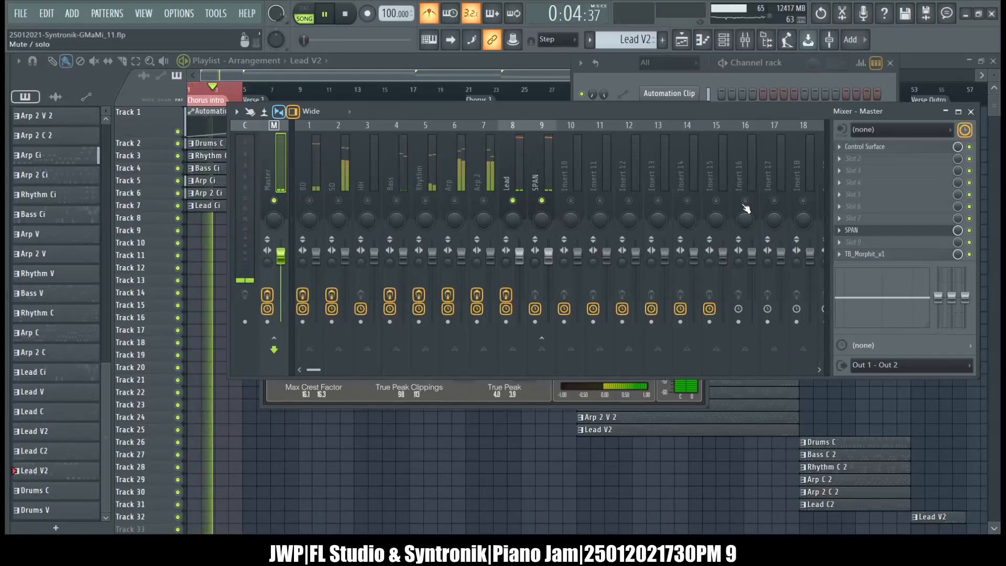
pyautogui.click(512, 163)
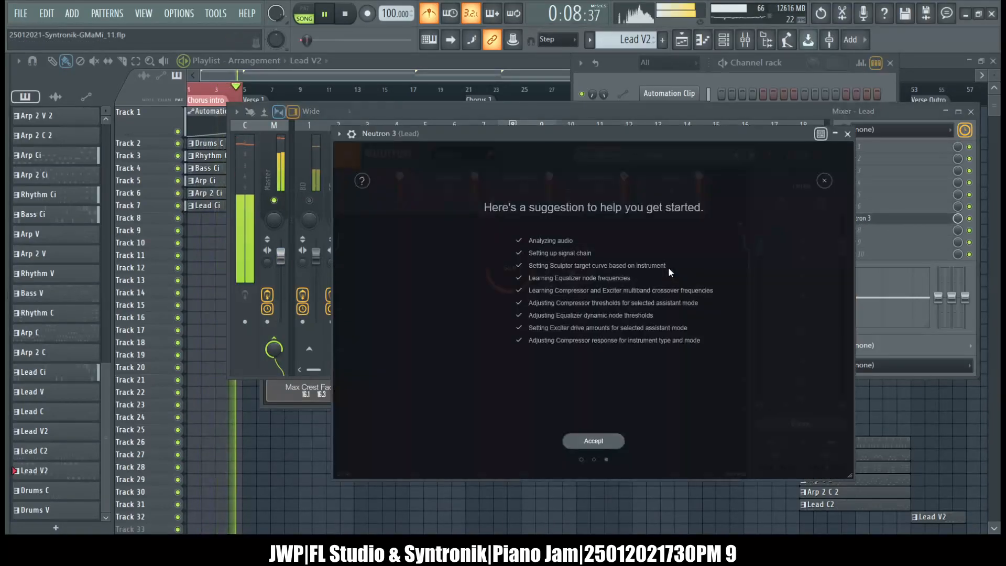
pyautogui.click(581, 443)
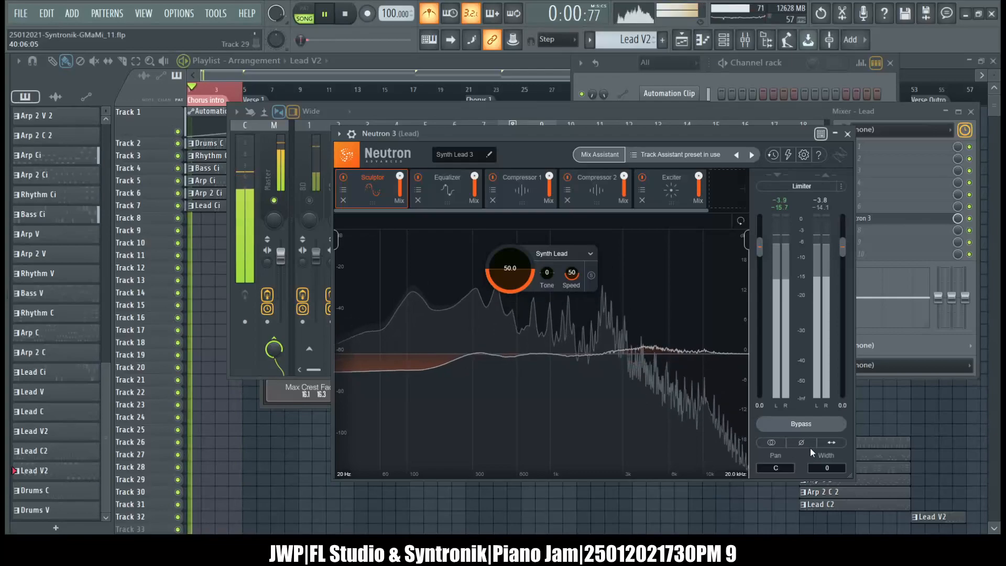
# Set the output gain of Neutron 3 on the Lead track to -6.0 and close the plugin.
pyautogui.click(602, 107)
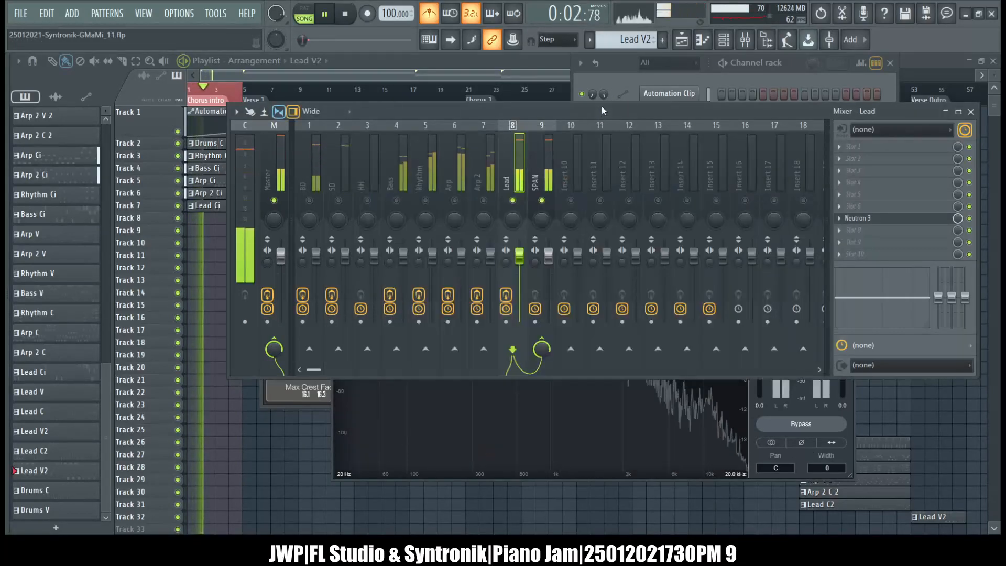
pyautogui.click(839, 406)
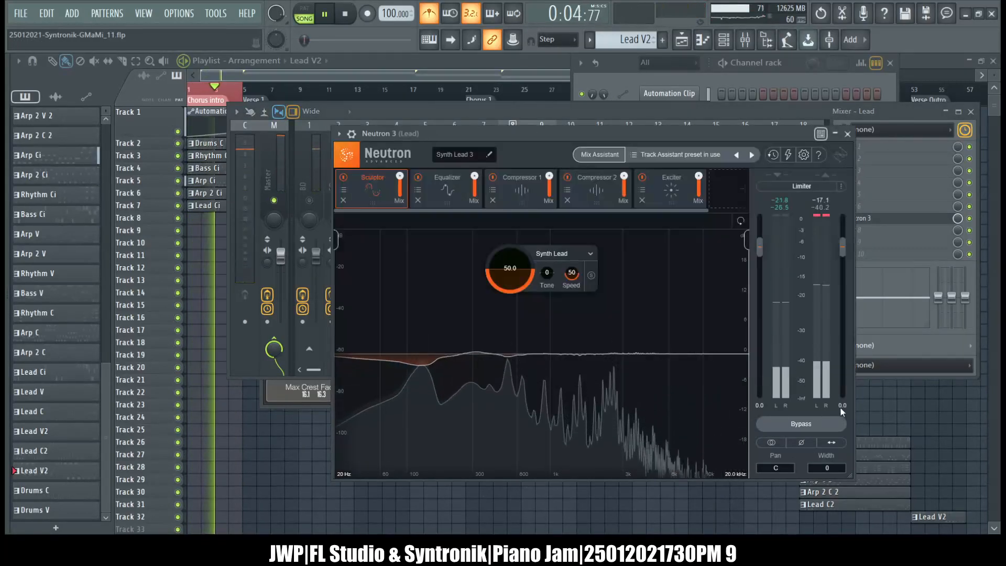
pyautogui.doubleClick(842, 406)
pyautogui.write('-6')
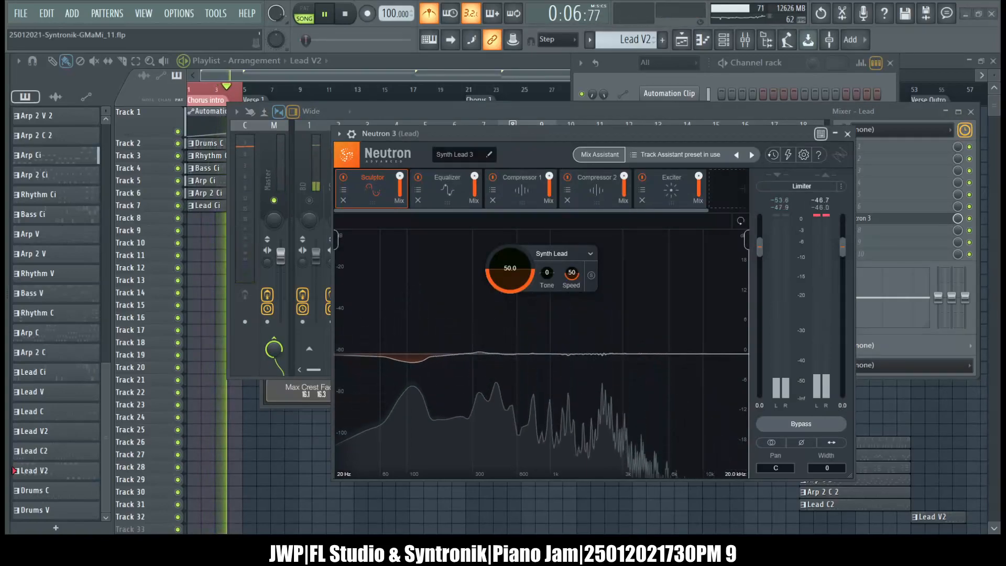
pyautogui.press('Return')
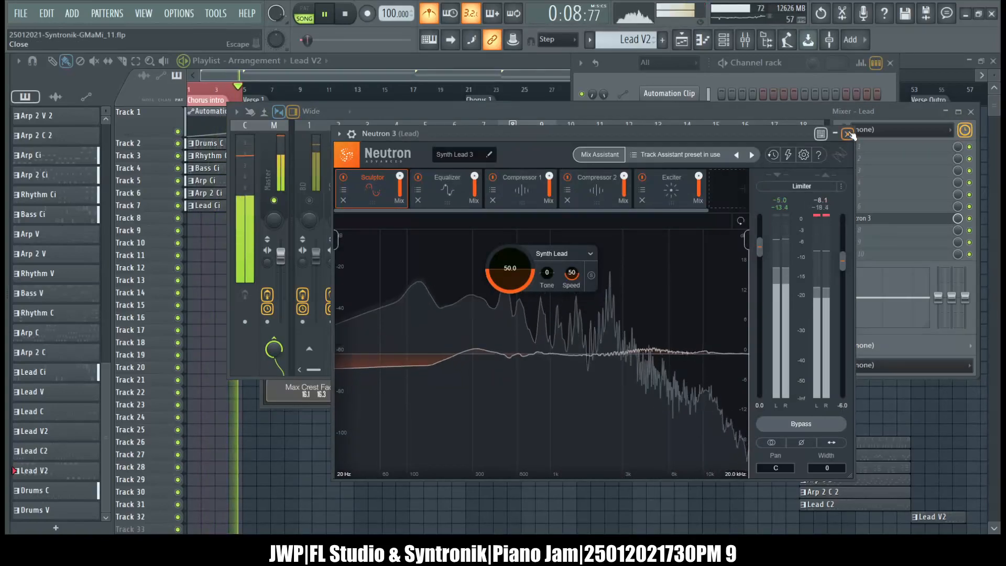
pyautogui.click(854, 138)
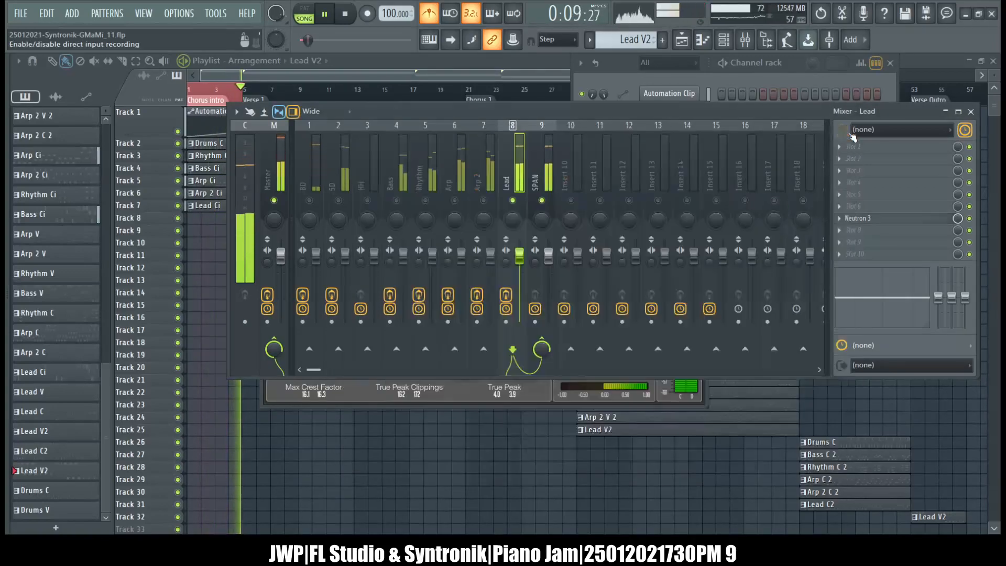
# Load Tonal Balance Control 2 into slot 4 of the Master track and move its window over the mixer.
pyautogui.click(264, 159)
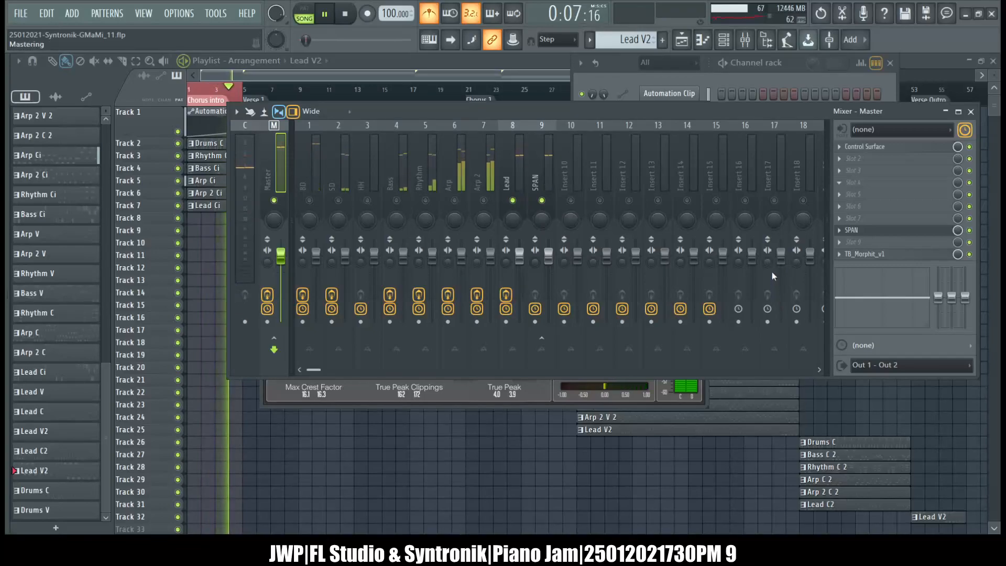
pyautogui.click(593, 377)
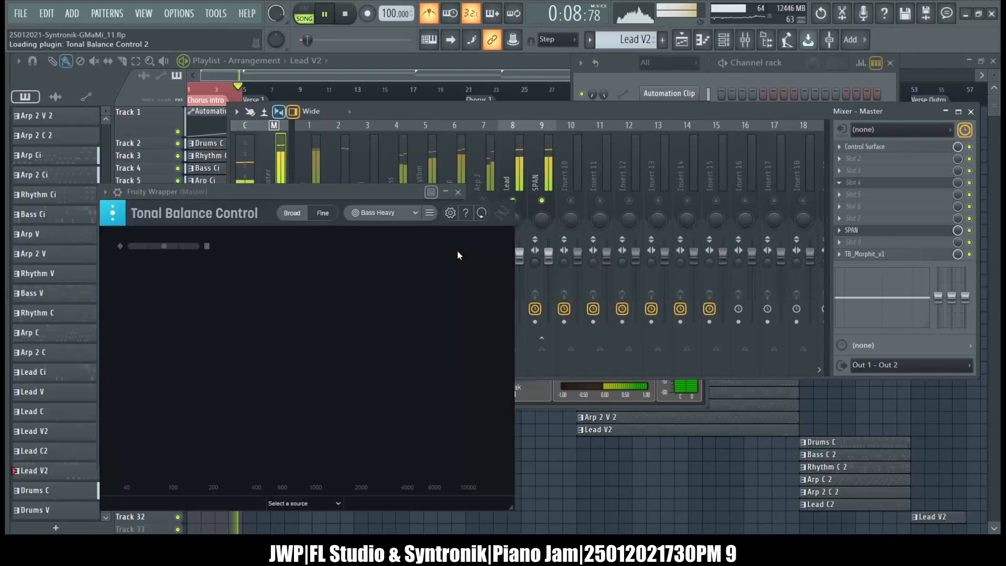
pyautogui.moveTo(334, 189); pyautogui.dragTo(549, 109)
# Stop playback and save the project as a new version, 25012021-Syntronik-GMaMi_12.flp.
pyautogui.press('space')
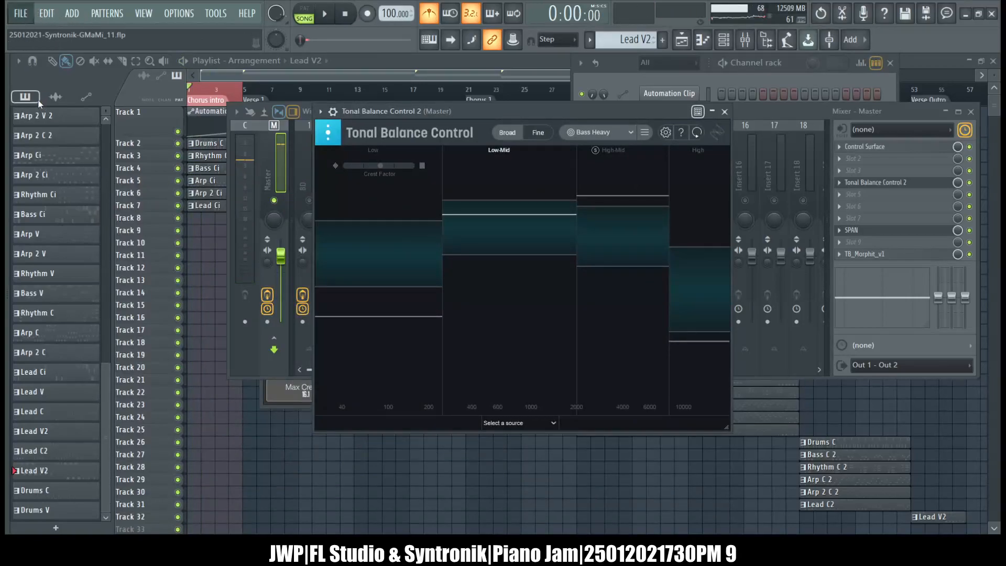
pyautogui.hotkey('ctrl', 'n')
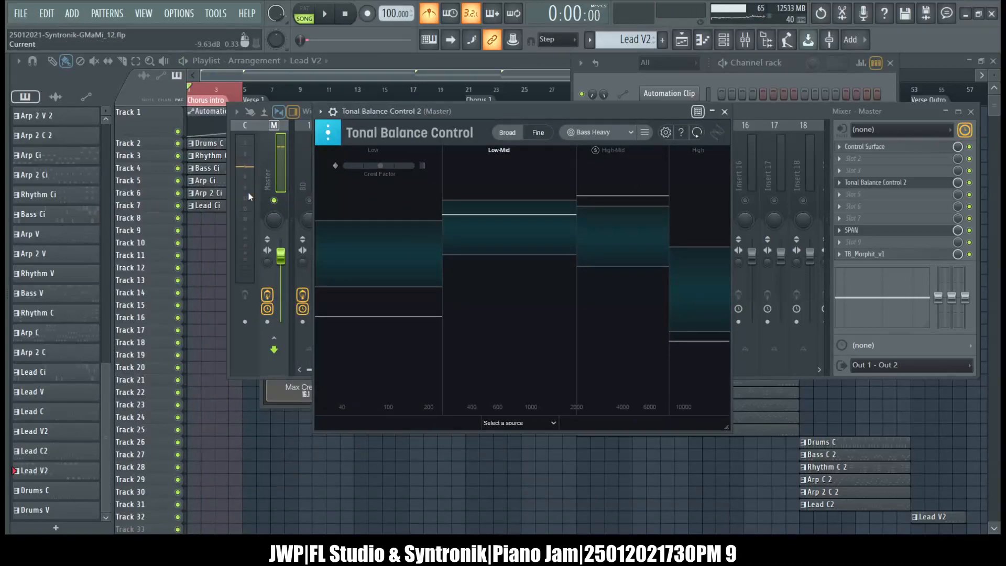
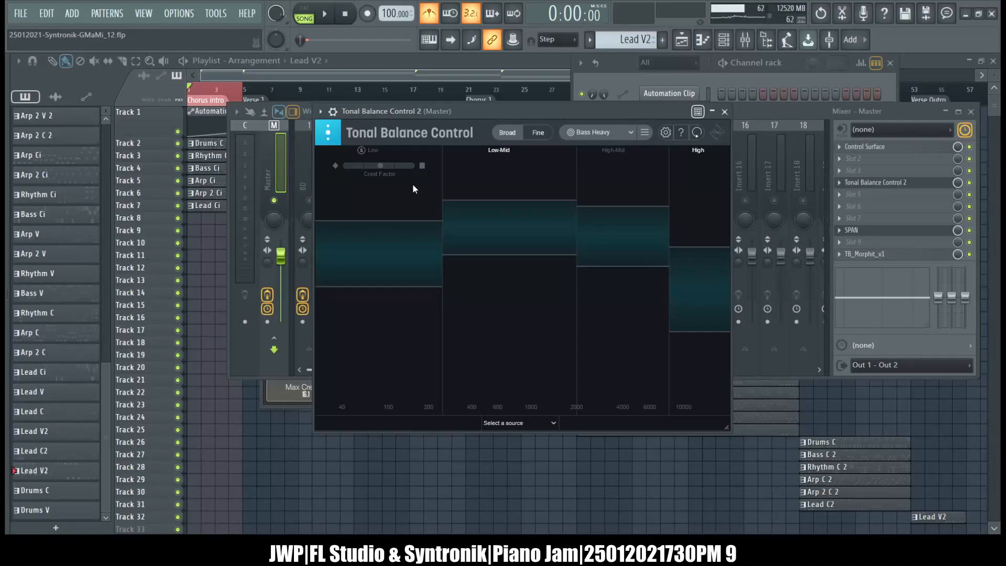
# Close the Tonal Balance Control 2 window and hide the Channel rack.
pyautogui.click(725, 112)
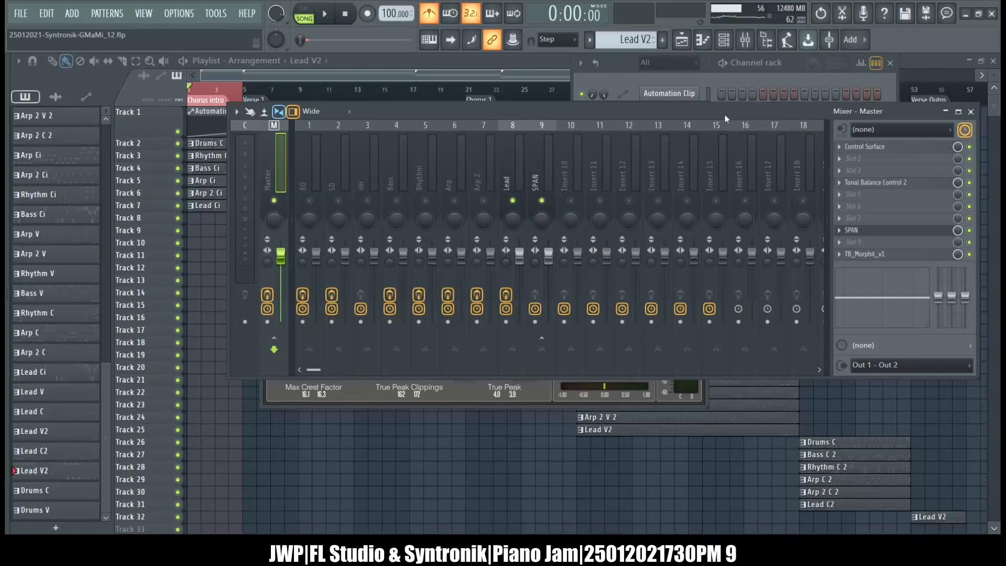
pyautogui.click(617, 61)
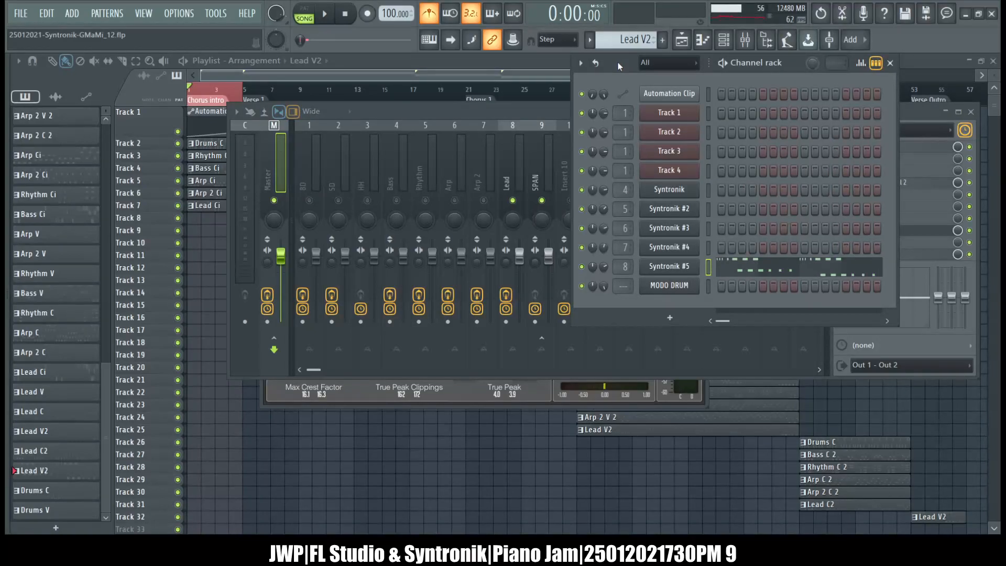
pyautogui.click(529, 113)
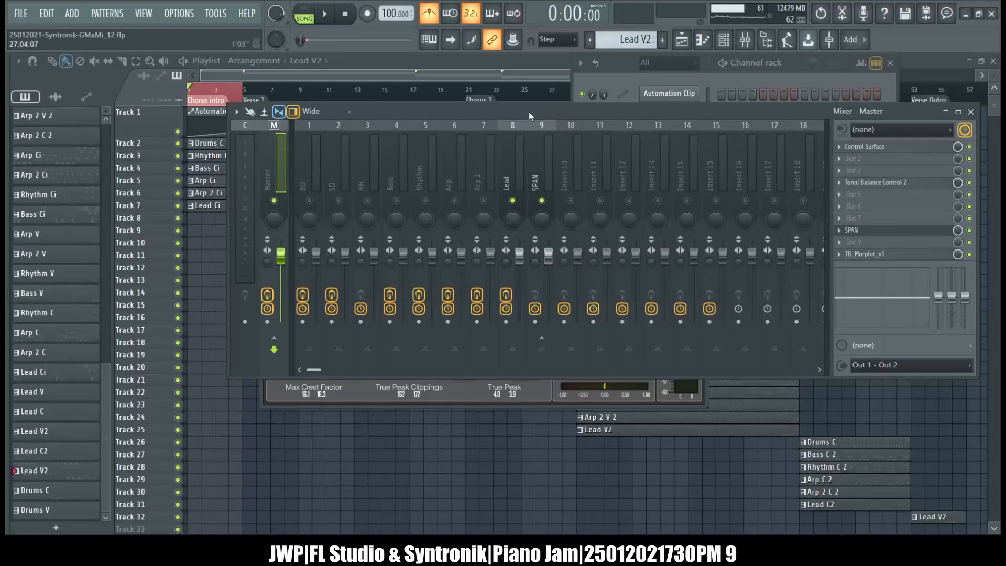
pyautogui.click(511, 61)
pyautogui.click(745, 40)
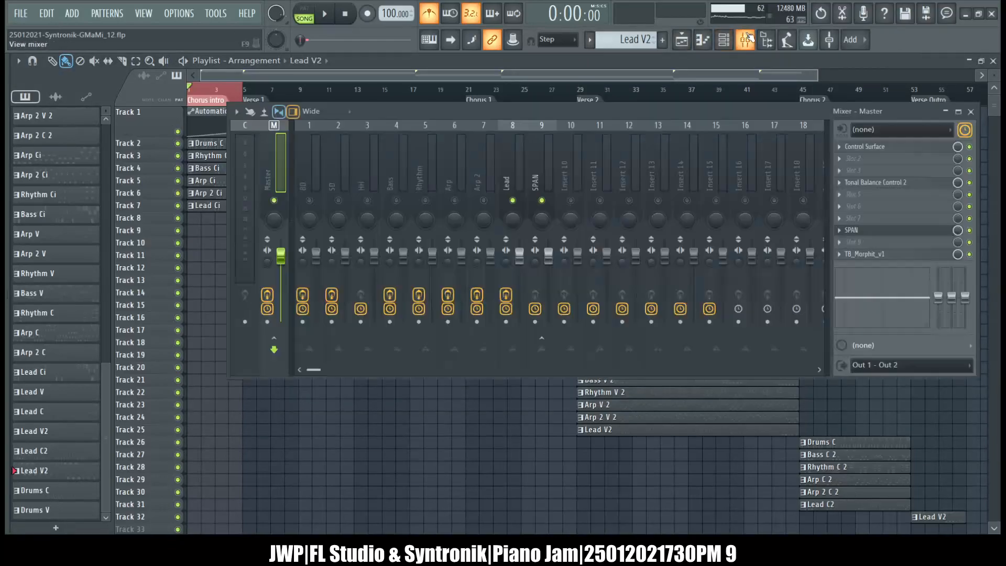
# Open Tonal Balance Control 2 and SPAN on the Master track, unmute all mixer tracks and move the mixer lower.
pyautogui.click(873, 184)
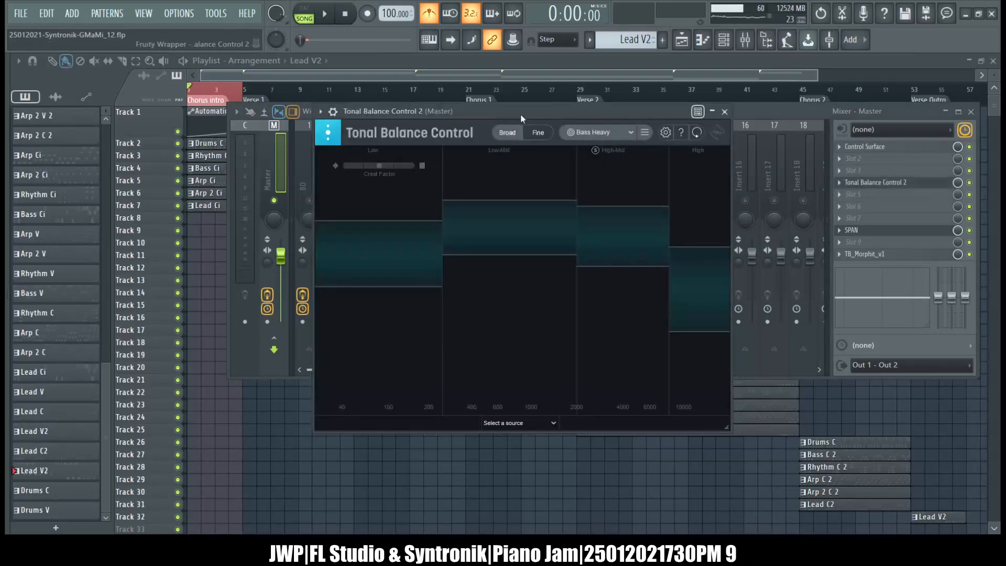
pyautogui.click(862, 231)
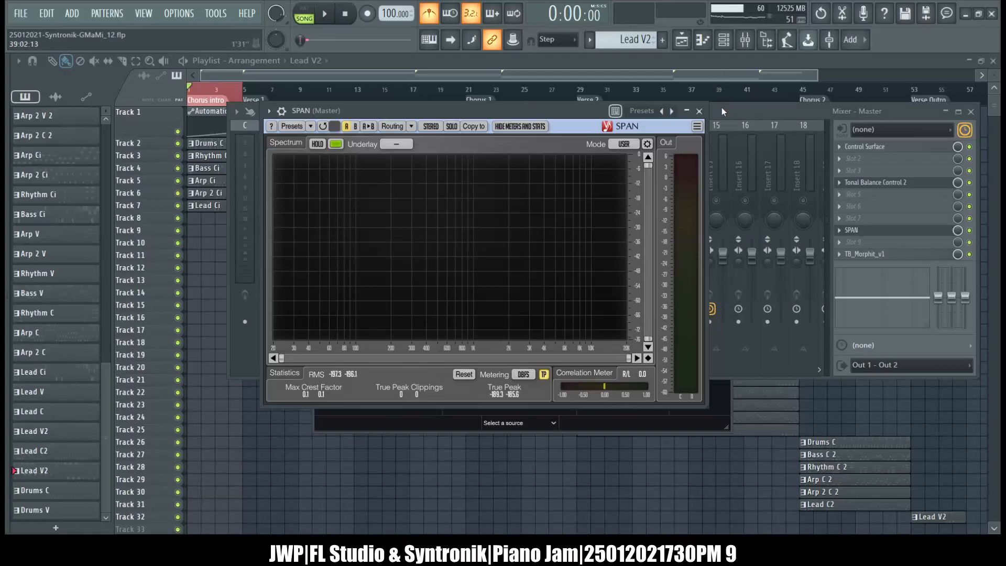
pyautogui.click(721, 108)
pyautogui.rightClick(541, 200)
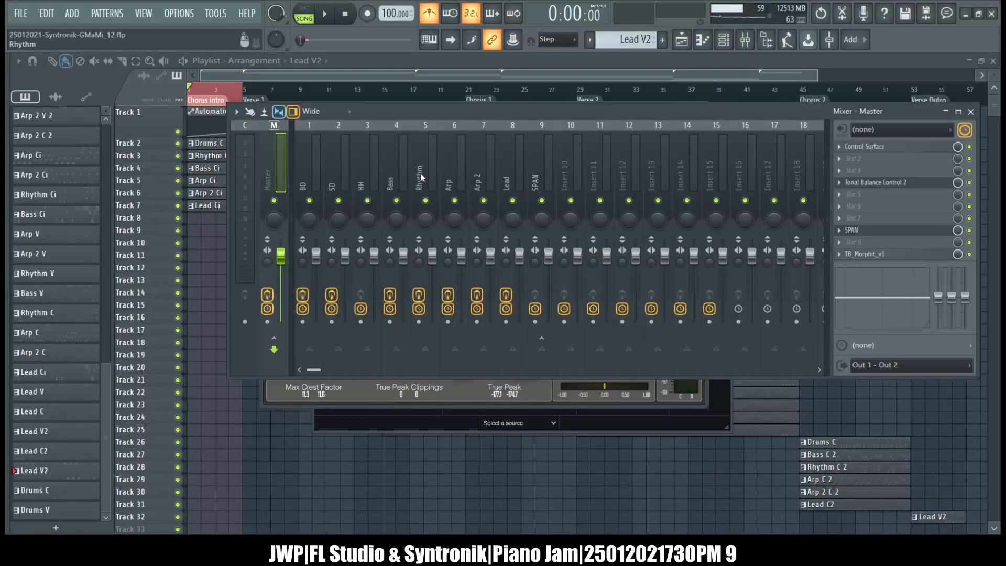
pyautogui.moveTo(392, 112); pyautogui.dragTo(352, 194)
# Play the song to check the master's spectrum in SPAN and its balance in Tonal Balance Control 2, stopping playback when finished.
pyautogui.click(432, 109)
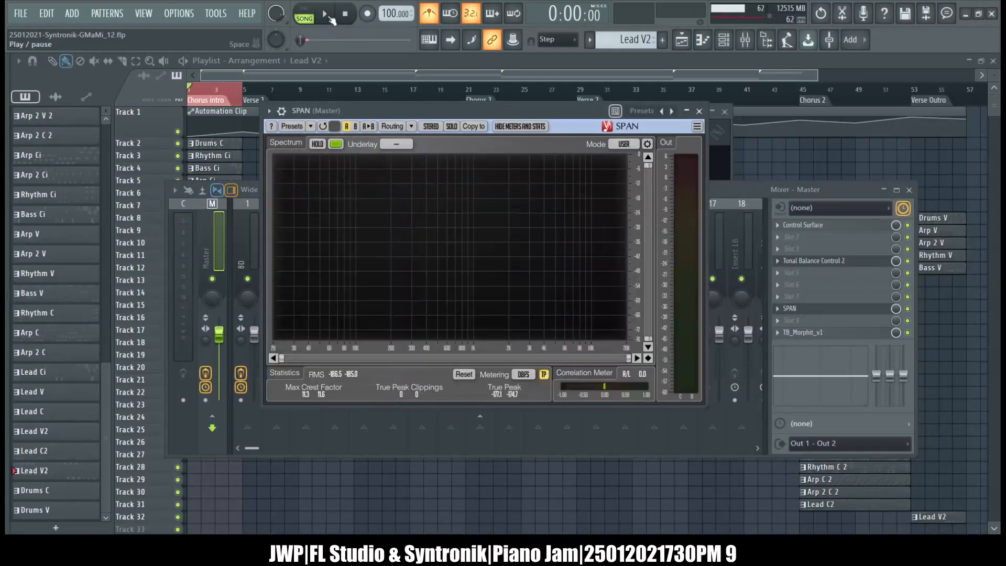
pyautogui.press('space')
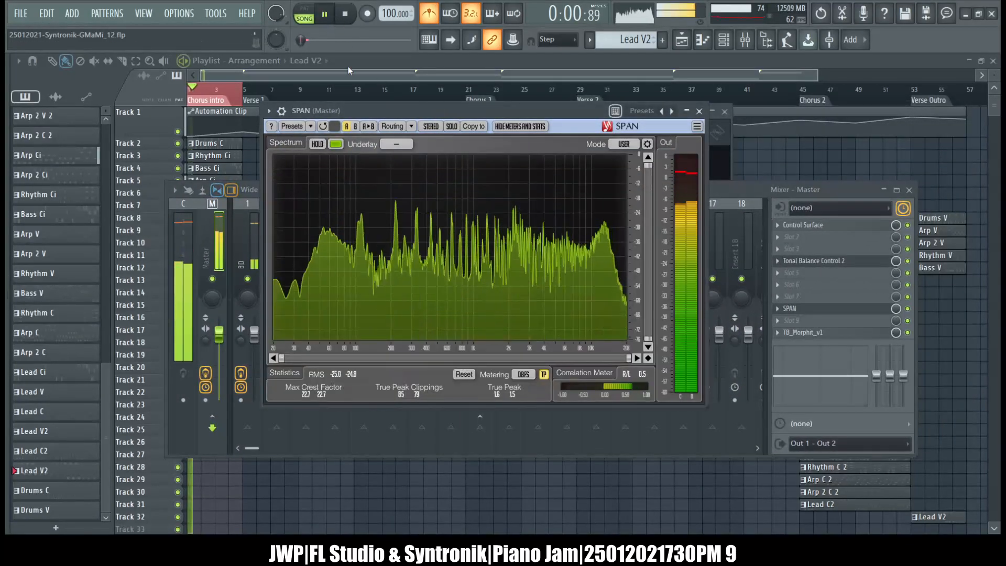
pyautogui.click(721, 189)
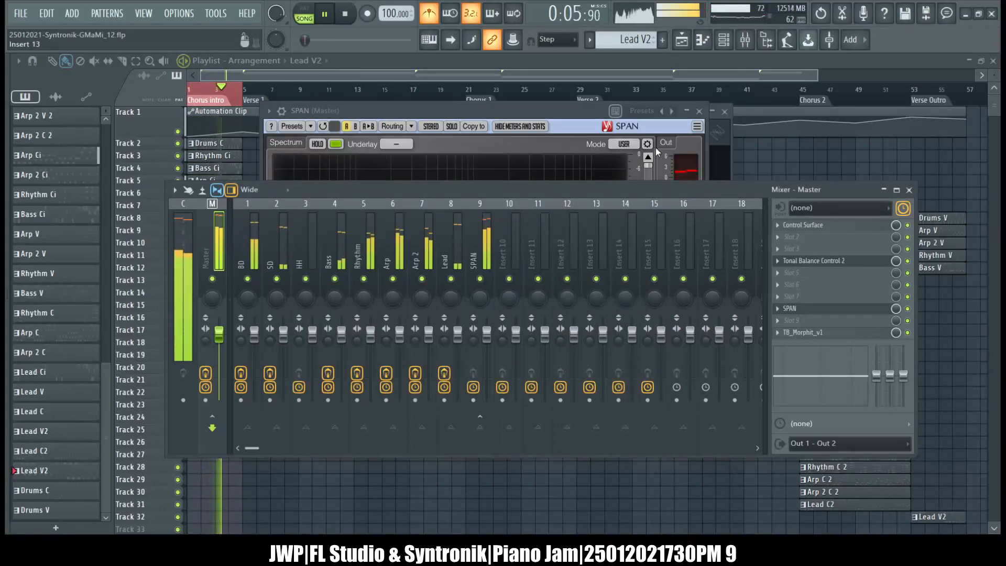
pyautogui.click(719, 145)
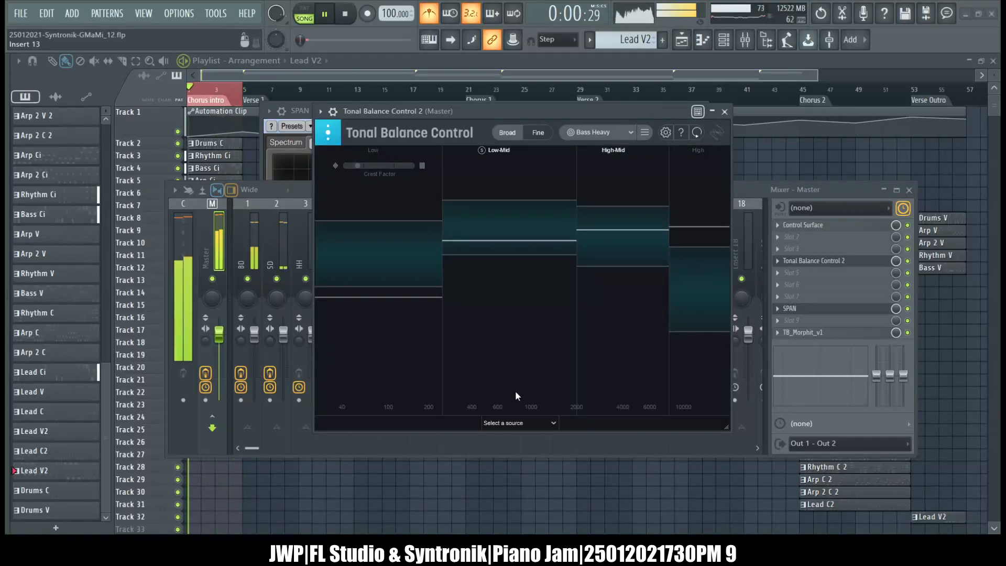
pyautogui.click(747, 196)
pyautogui.press('space')
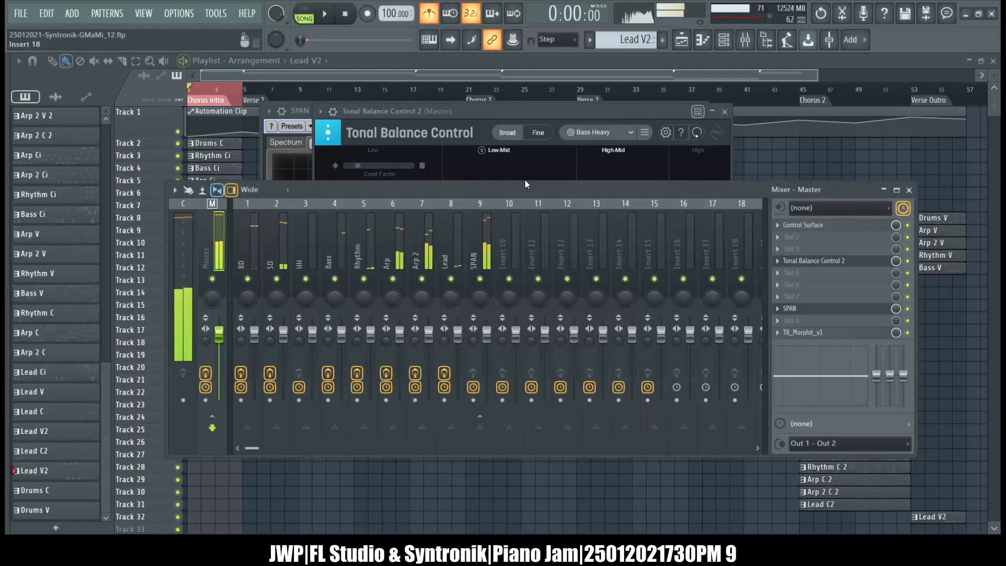
# Name the Neutron 3 instances on the Arp and Arp 2 tracks after their tracks, closing each plugin window.
pyautogui.click(433, 262)
pyautogui.click(388, 244)
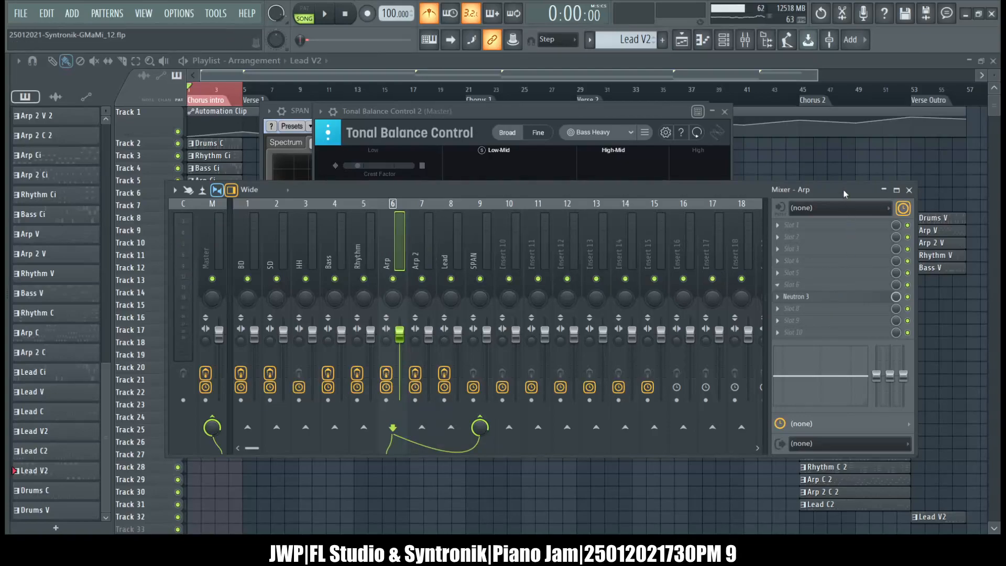
pyautogui.click(827, 297)
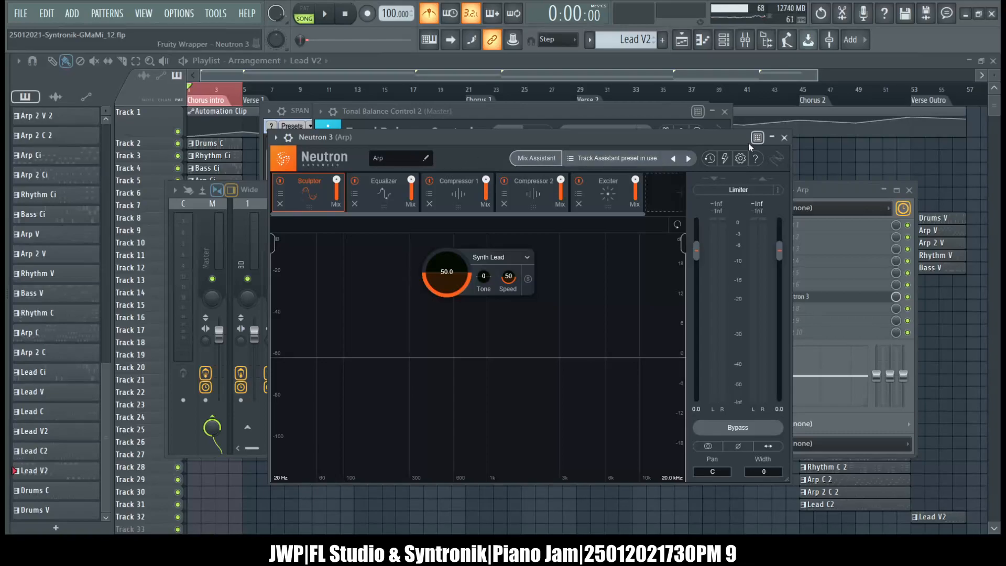
pyautogui.click(784, 138)
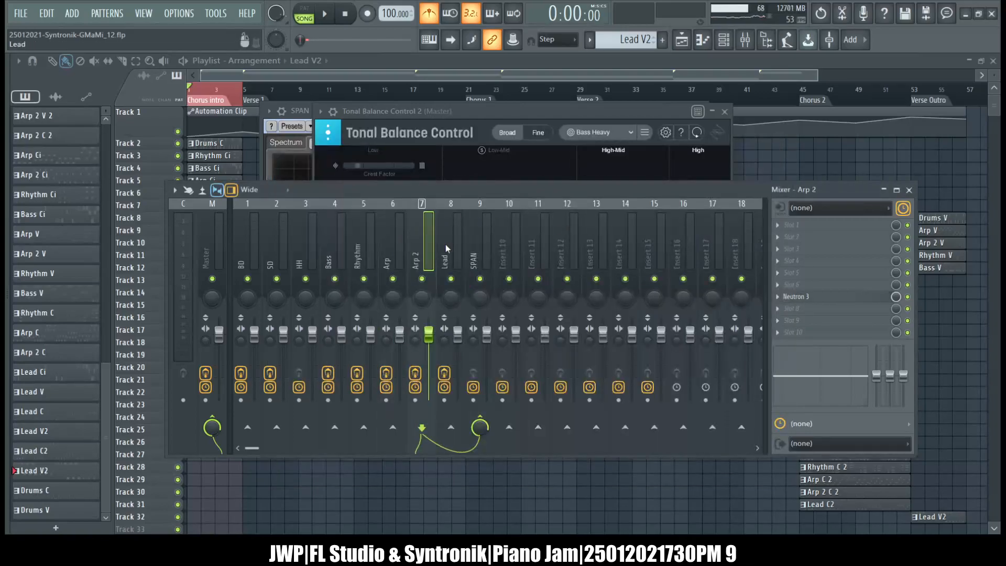
pyautogui.click(836, 302)
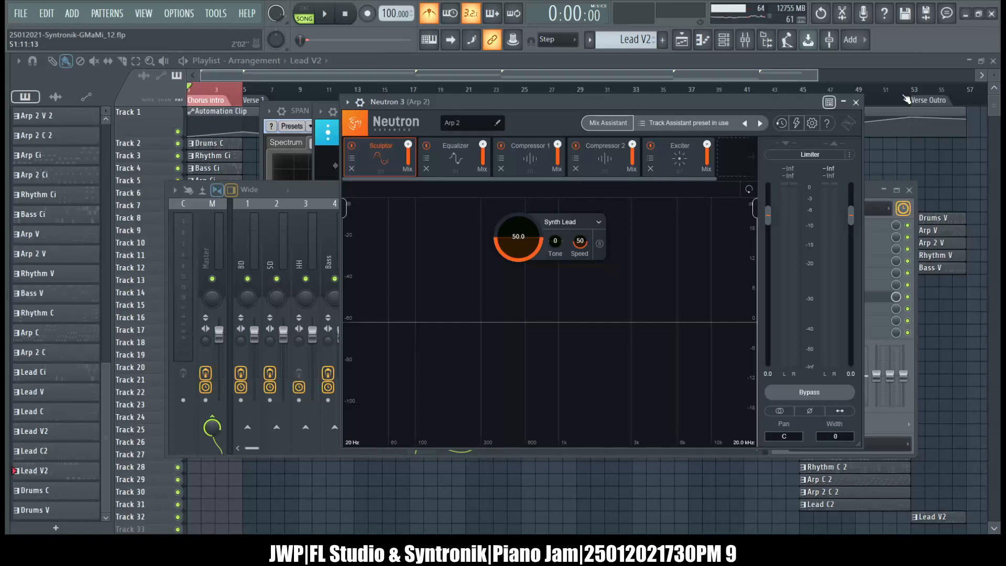
pyautogui.click(856, 103)
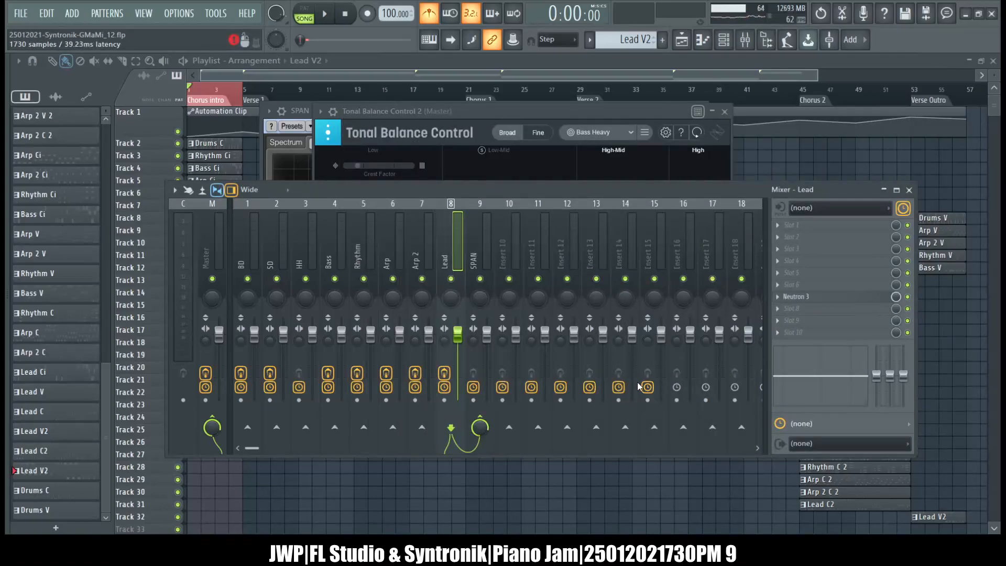
# Rename the Neutron 3 instance on the Lead track to Lead and close the plugin.
pyautogui.click(855, 296)
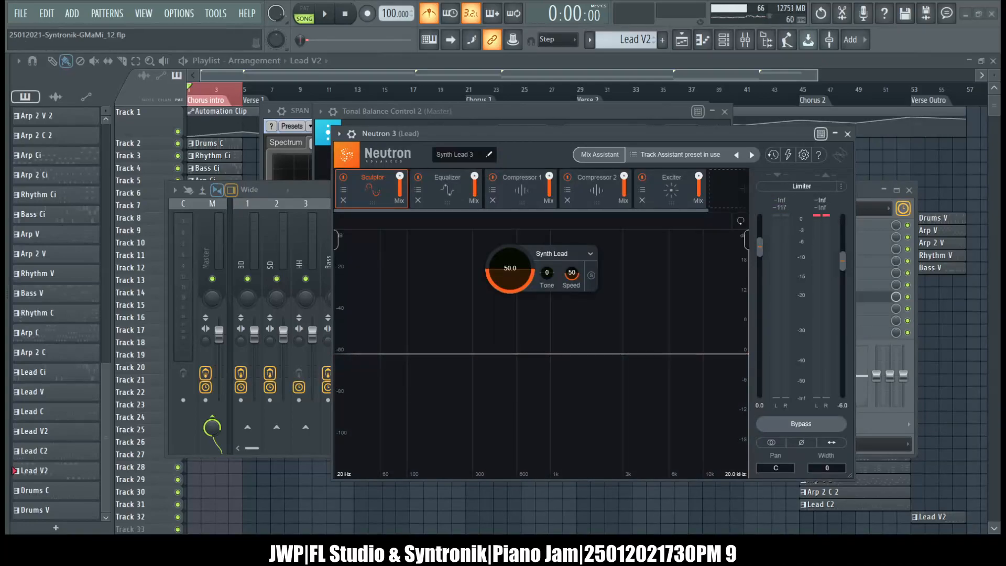
pyautogui.press('Return')
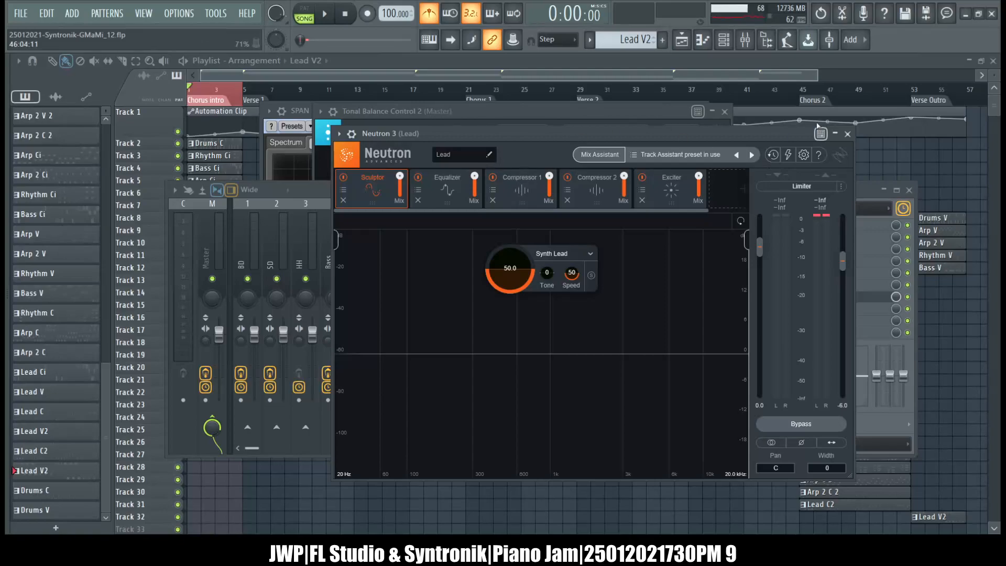
pyautogui.click(848, 134)
# Lower the output level of the Arp and Arp 2 sources in Tonal Balance Control 2.
pyautogui.click(507, 111)
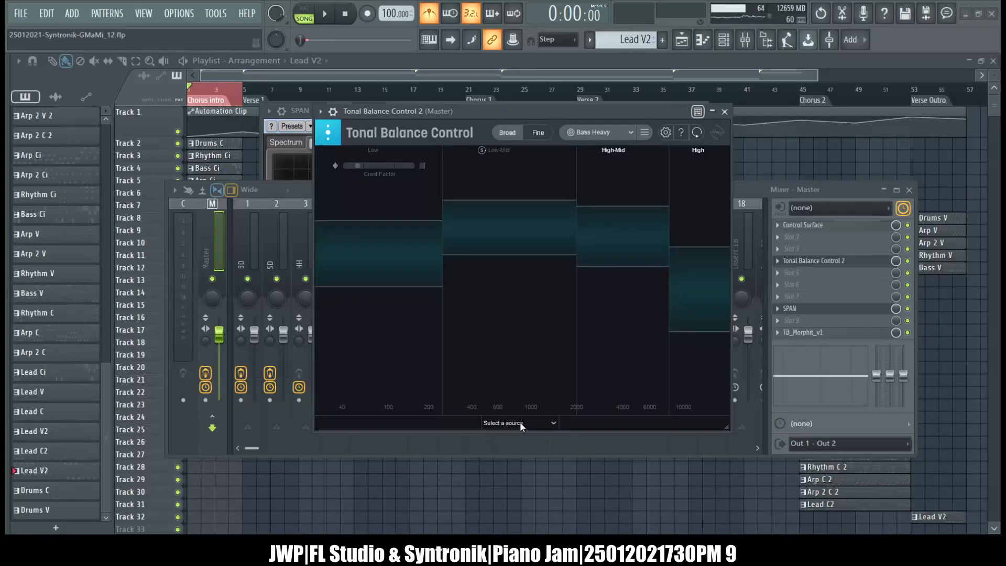
pyautogui.click(508, 331)
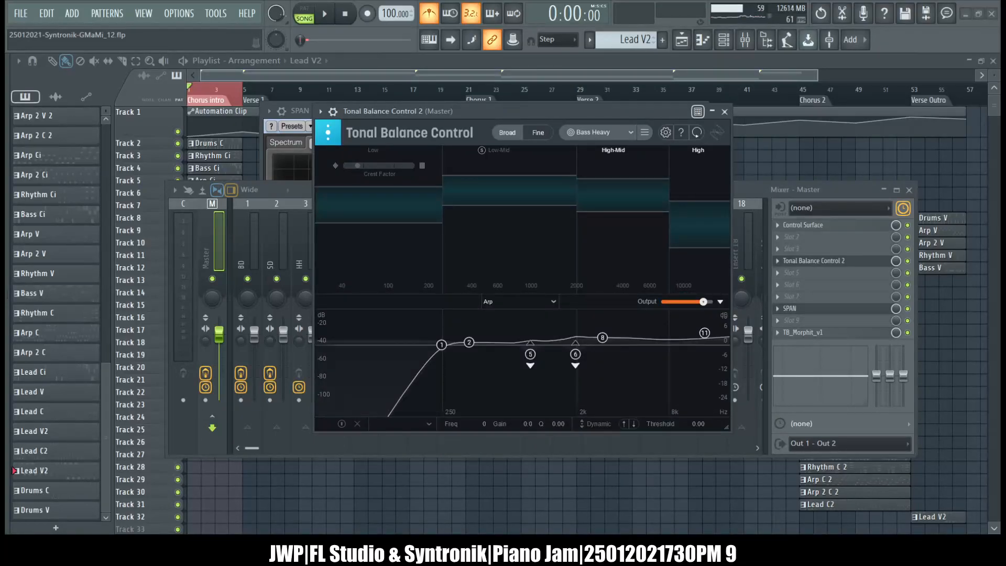
pyautogui.moveTo(703, 302); pyautogui.dragTo(642, 304)
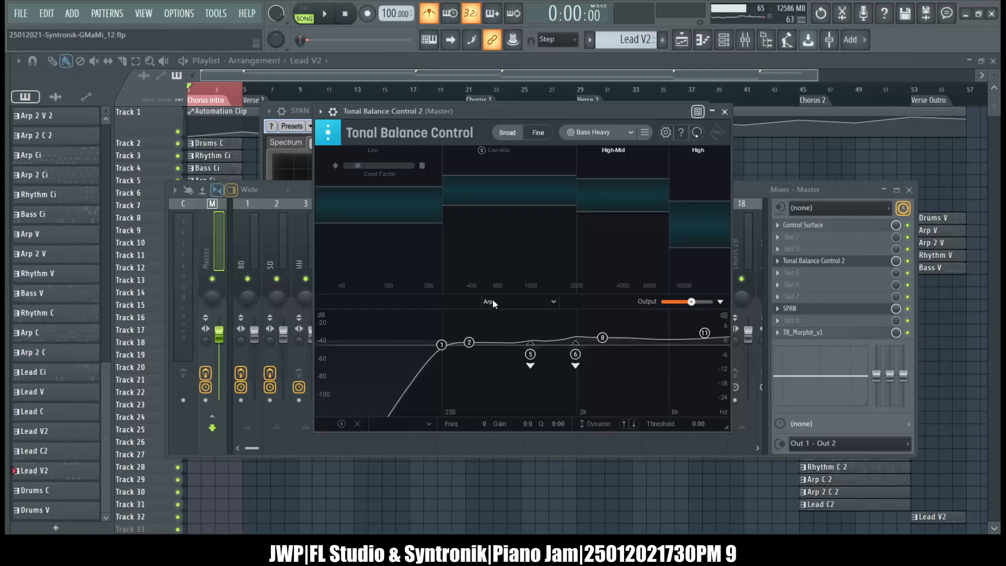
pyautogui.click(498, 343)
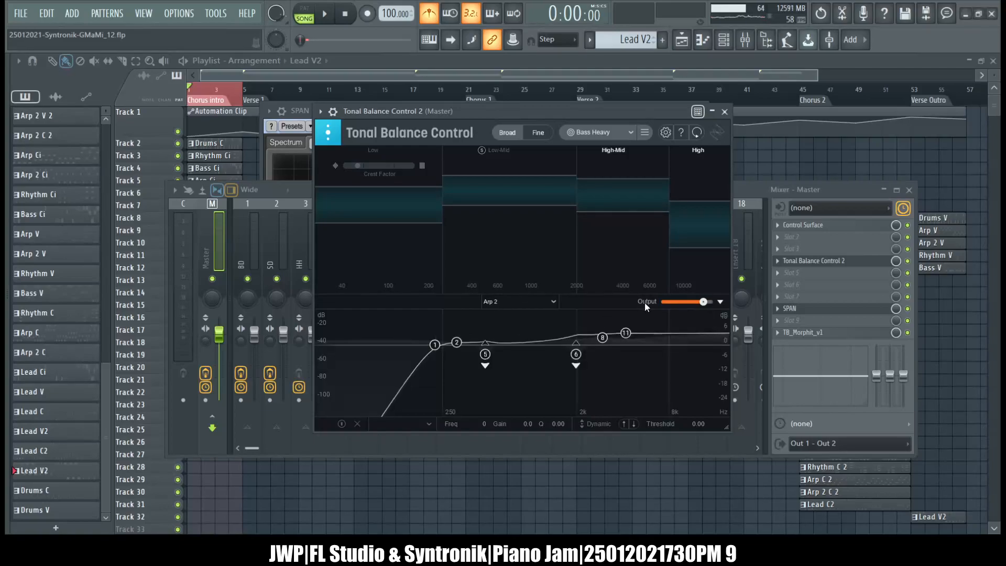
pyautogui.moveTo(703, 301); pyautogui.dragTo(645, 302)
# Check the equalizer curve and output of the Piano and Lead sources in Tonal Balance Control 2, and close its window.
pyautogui.click(502, 393)
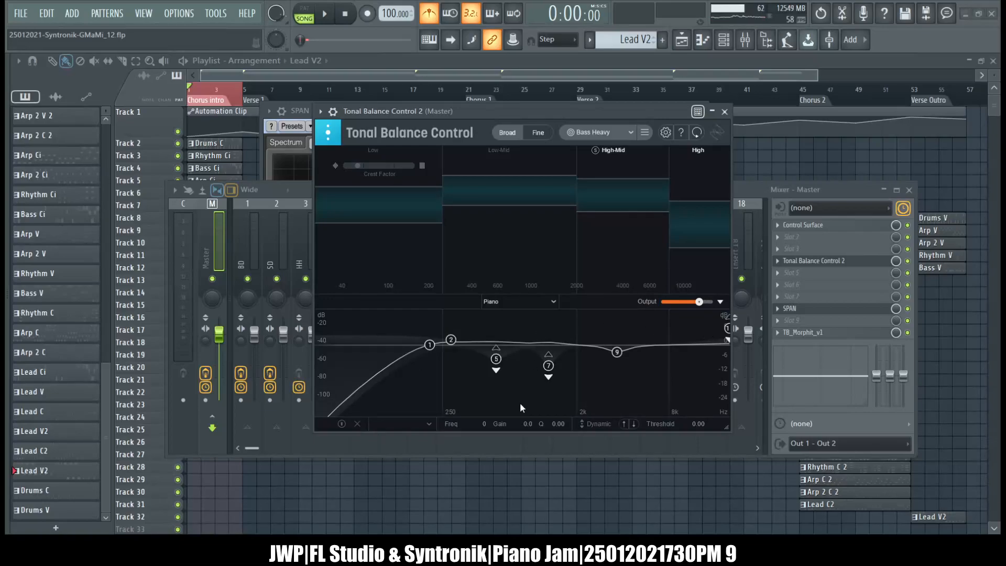
pyautogui.click(505, 380)
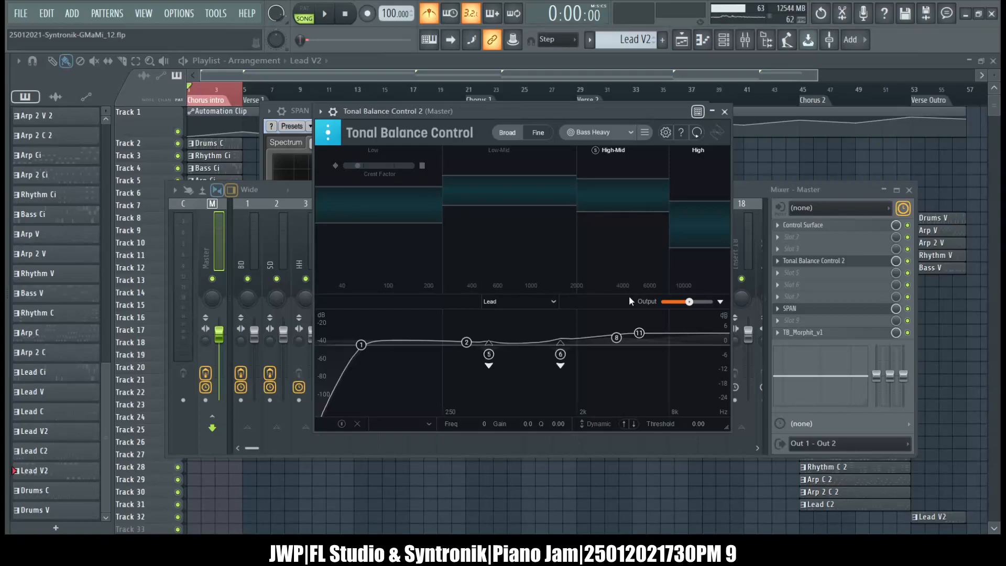
pyautogui.click(724, 111)
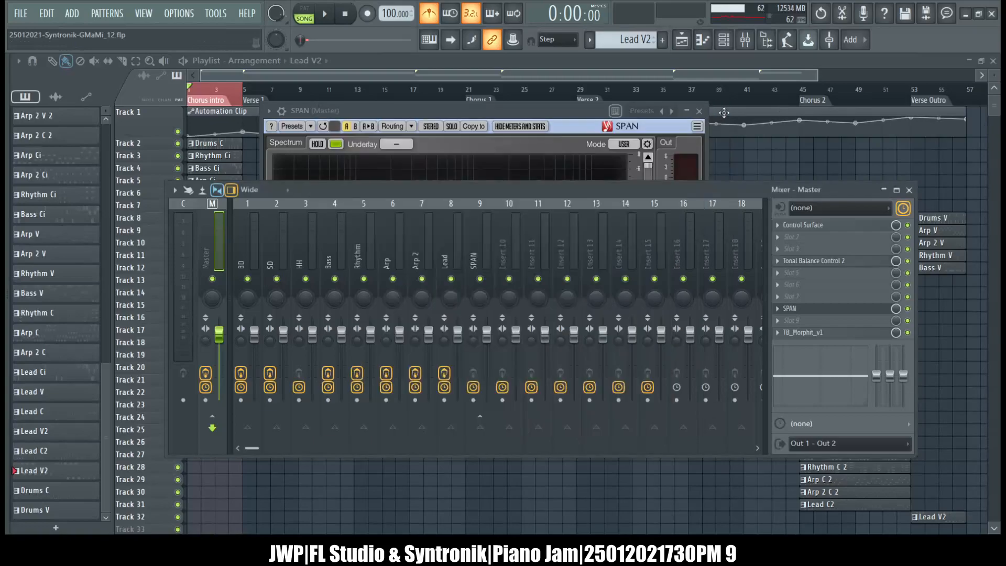
# Reposition the SPAN window and open JWP's Frequency Shifter on the BD track, moving its window clear of SPAN's title bar.
pyautogui.click(470, 106)
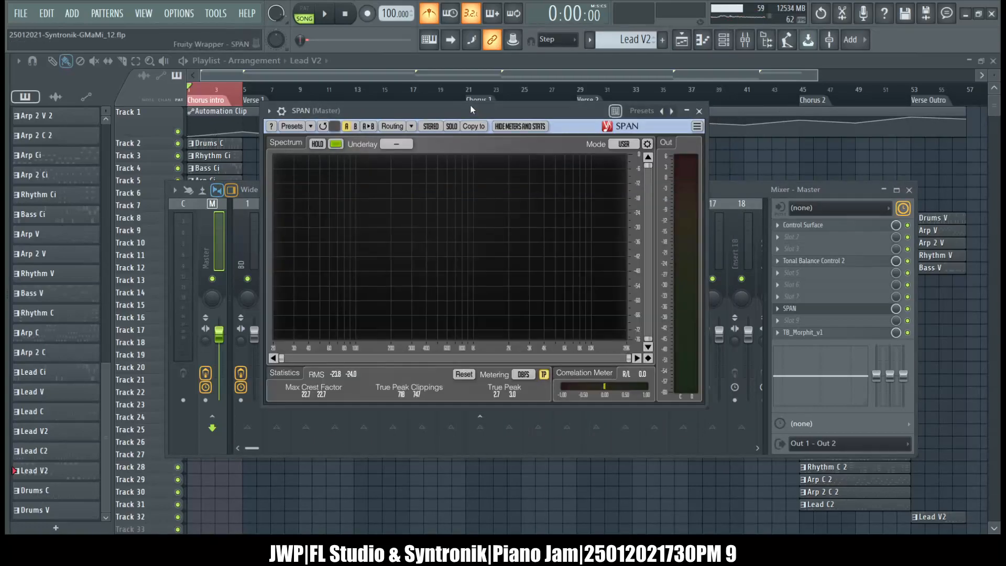
pyautogui.moveTo(470, 109); pyautogui.dragTo(555, 124)
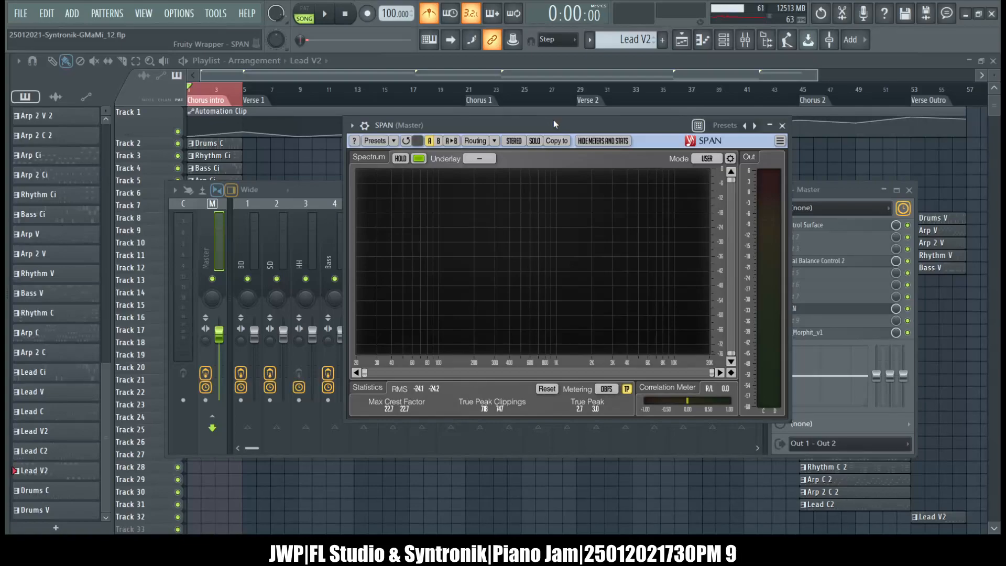
pyautogui.click(254, 235)
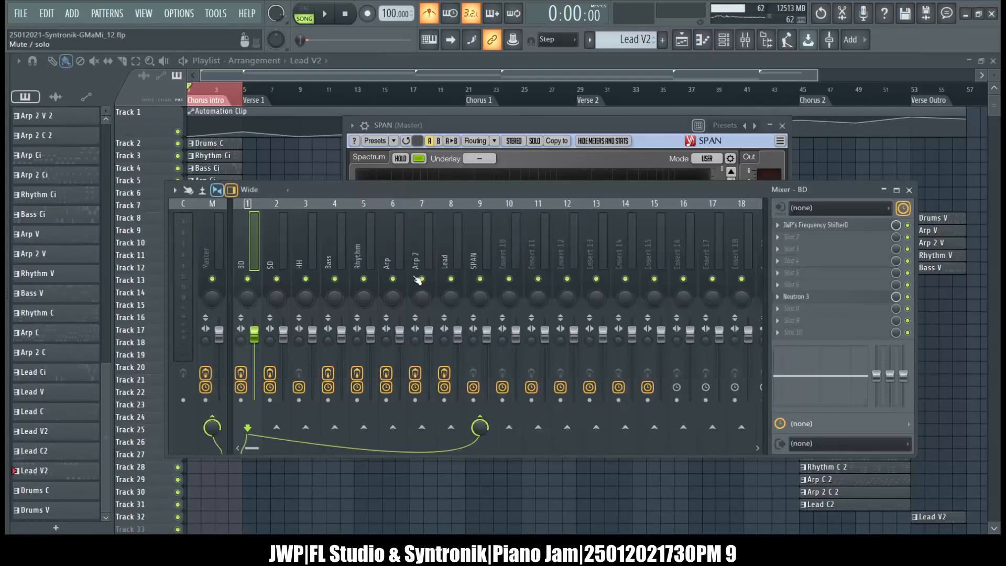
pyautogui.click(842, 225)
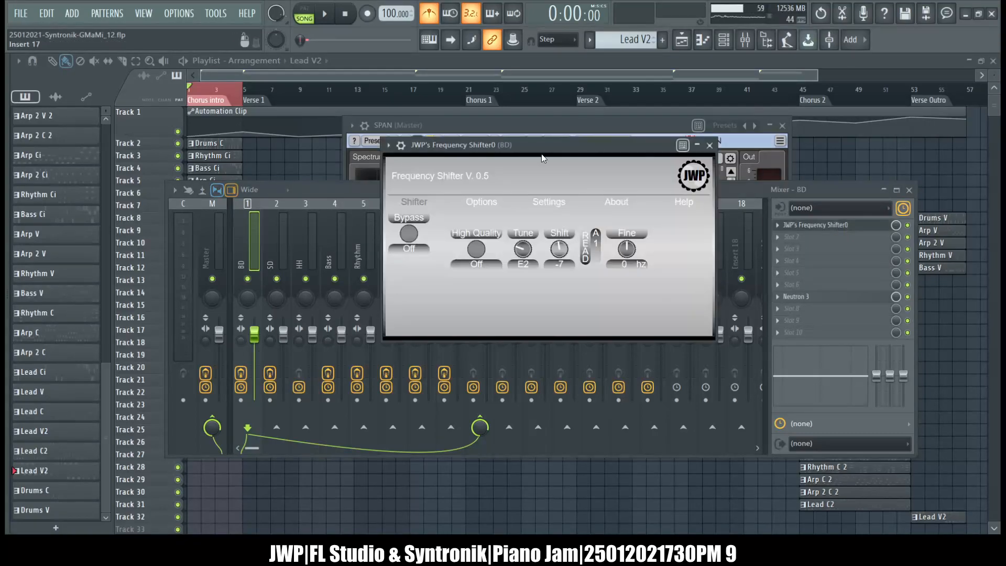
pyautogui.moveTo(516, 143); pyautogui.dragTo(569, 182)
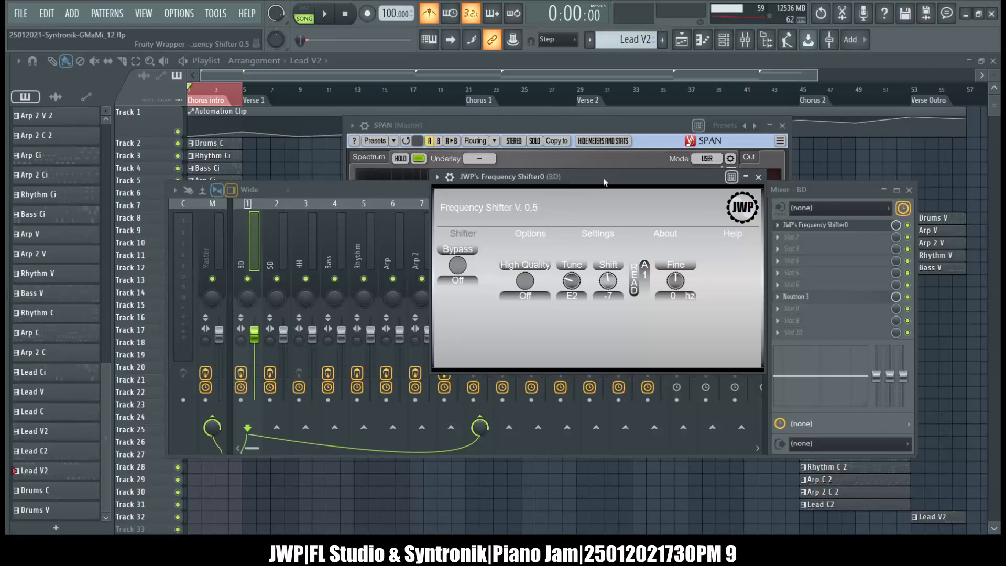
# Close SPAN and bring up JWP's Frequency Shifter on the BD track again.
pyautogui.click(676, 130)
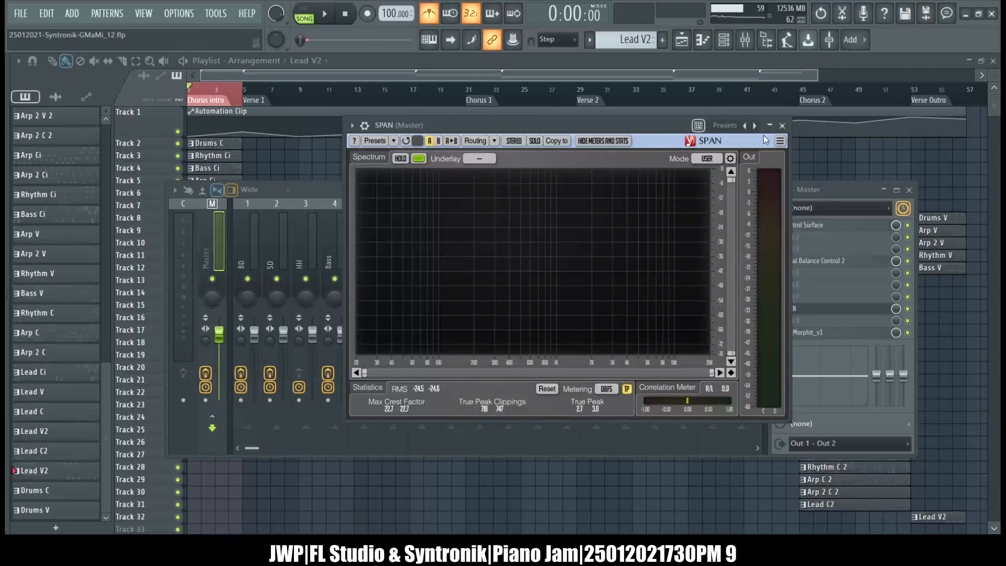
pyautogui.click(782, 126)
pyautogui.click(252, 237)
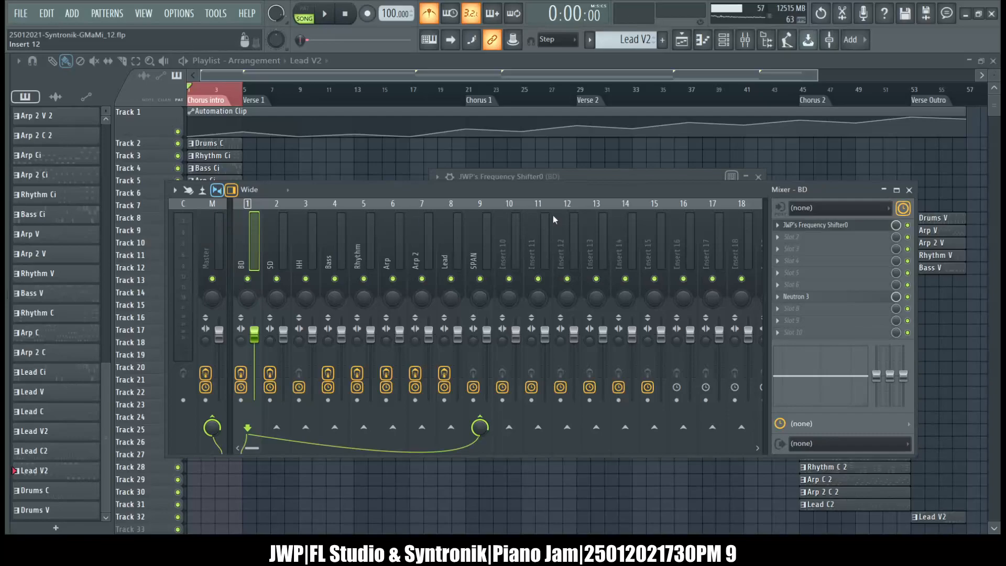
pyautogui.click(839, 225)
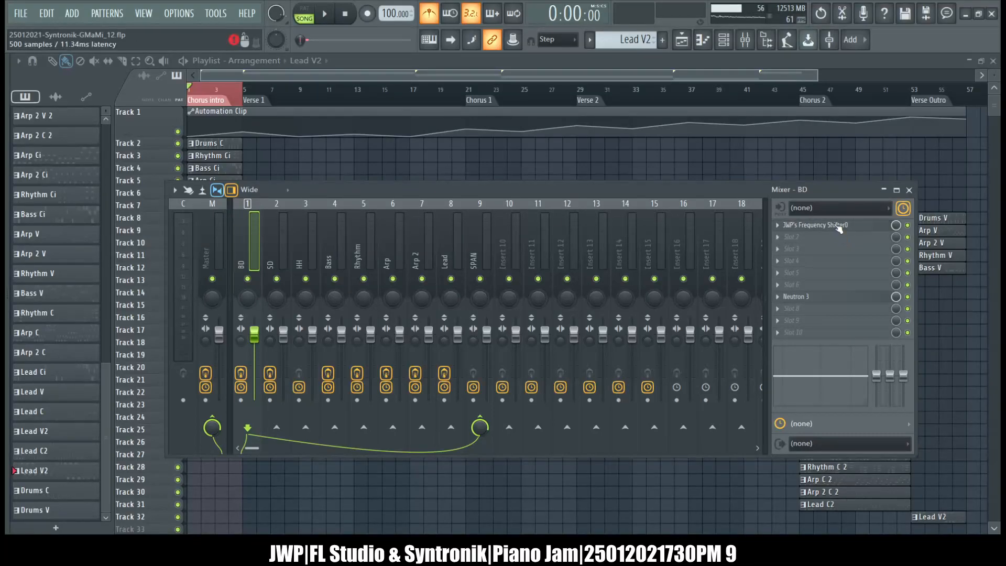
pyautogui.click(838, 226)
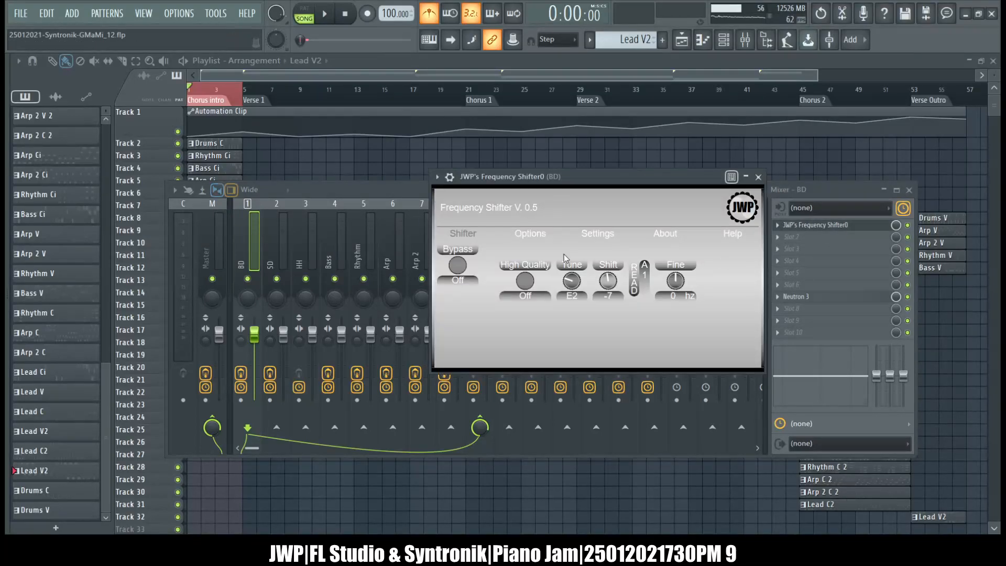
# Review the Options, Settings, About, Help and Shifter pages of JWP's Frequency Shifter on the BD track, and close its window.
pyautogui.click(530, 234)
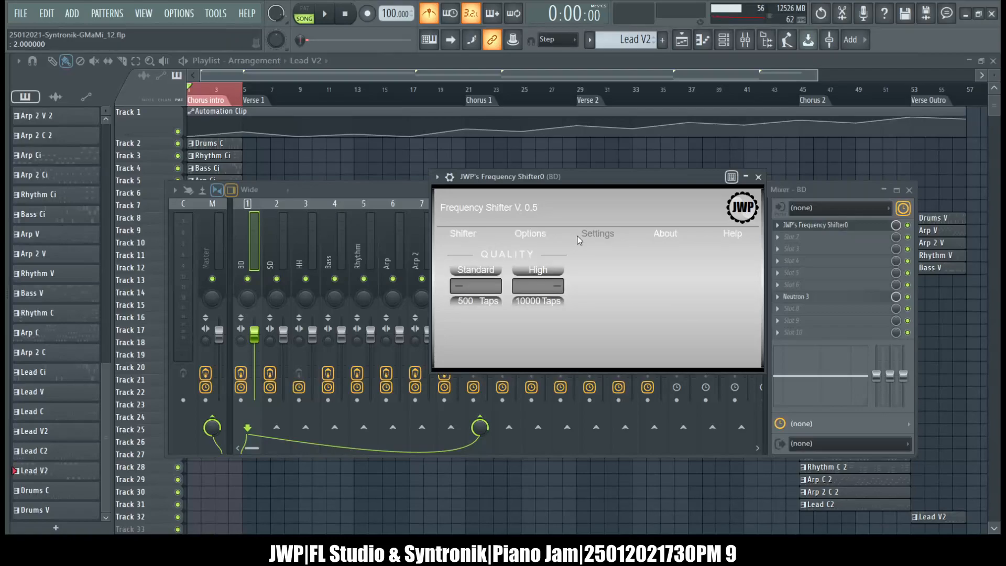
pyautogui.click(663, 235)
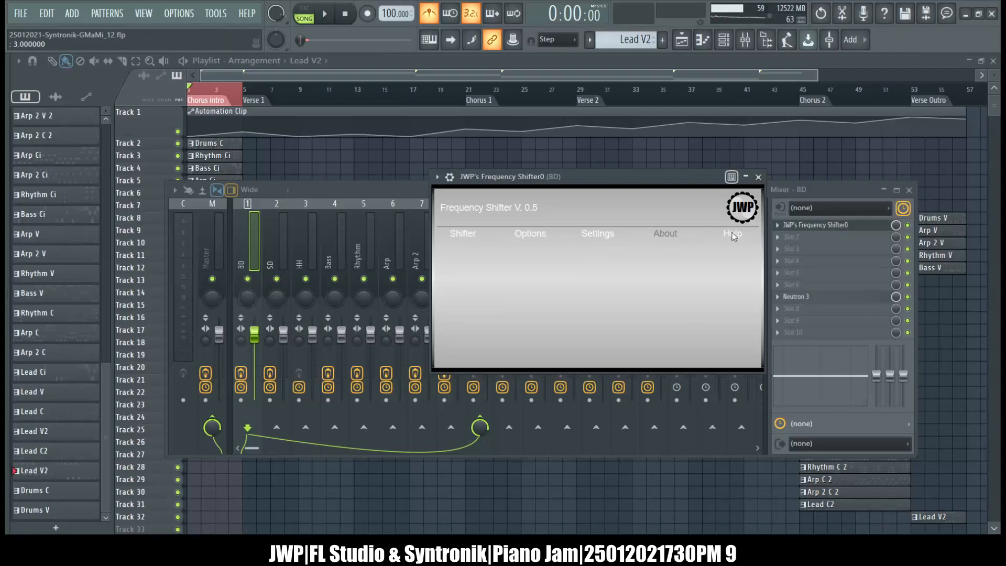
pyautogui.click(549, 230)
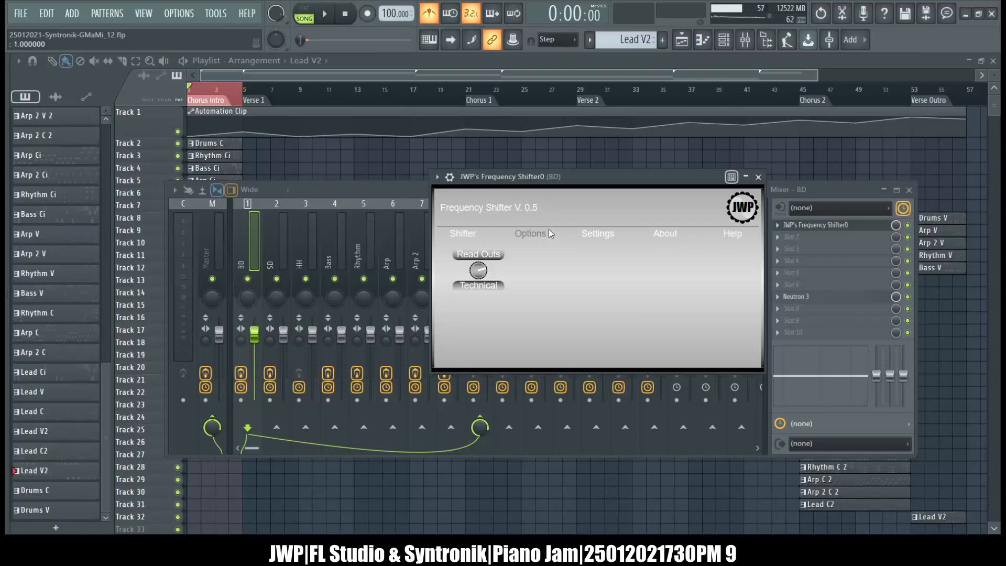
pyautogui.click(473, 234)
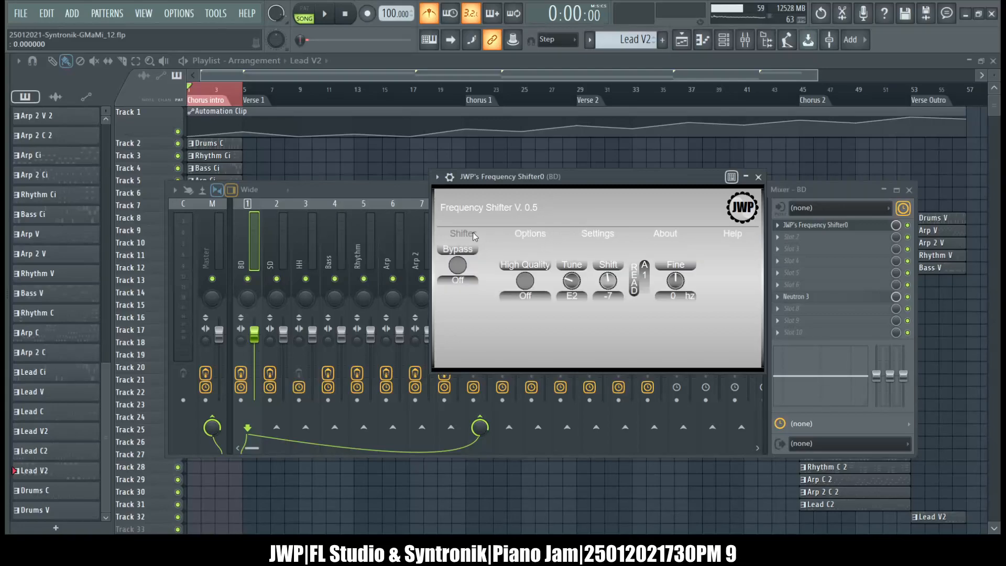
pyautogui.click(758, 178)
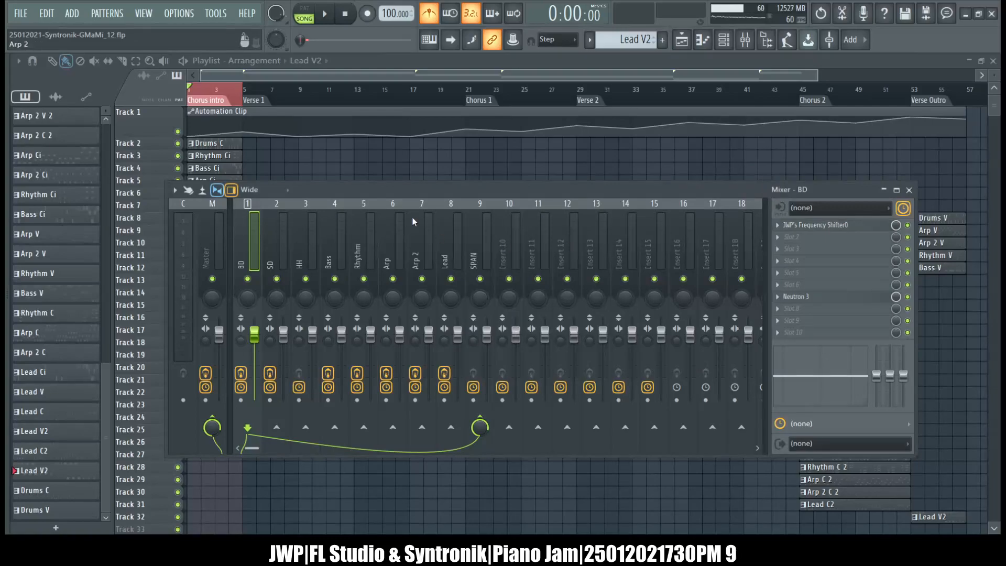
pyautogui.click(822, 231)
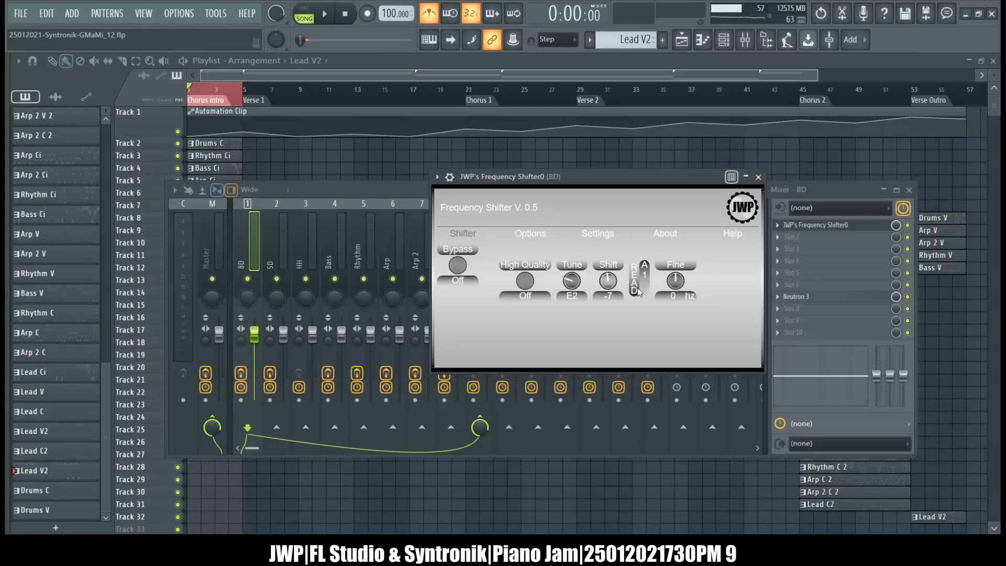
pyautogui.click(758, 178)
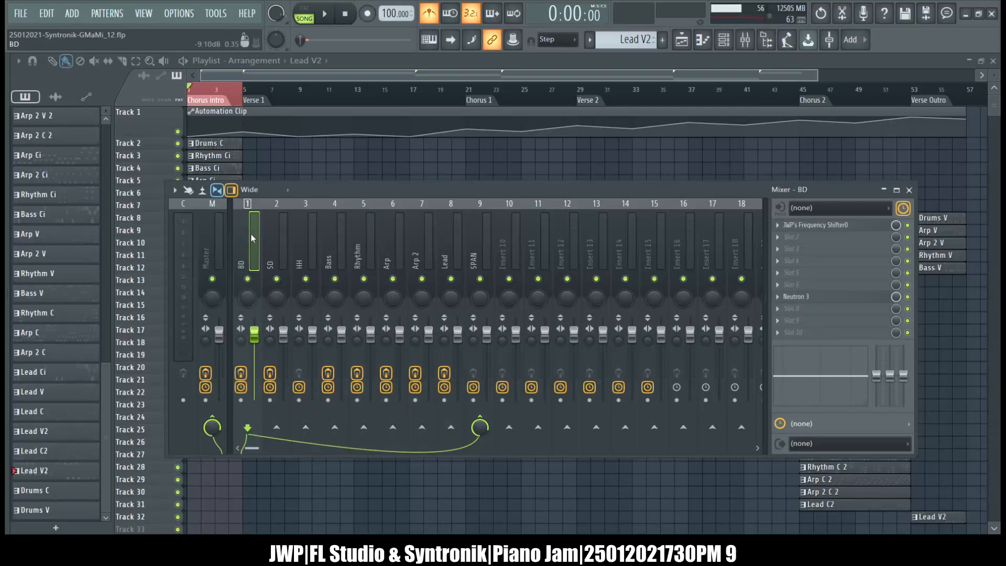
# Look through the mixer tracks from SD to Lead, start song playback and close the Playlist.
pyautogui.moveTo(281, 236); pyautogui.dragTo(438, 247)
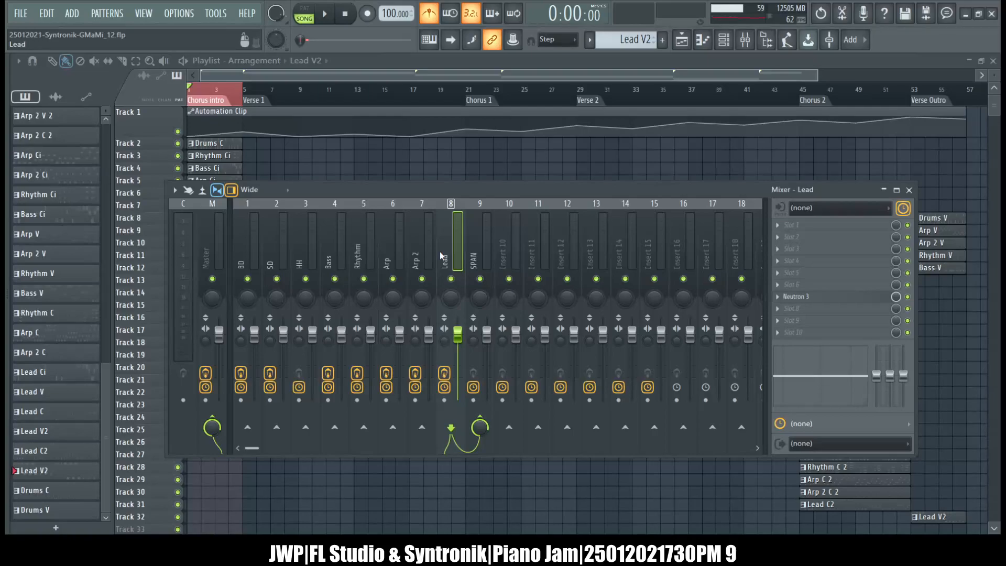
pyautogui.moveTo(439, 252); pyautogui.dragTo(397, 262)
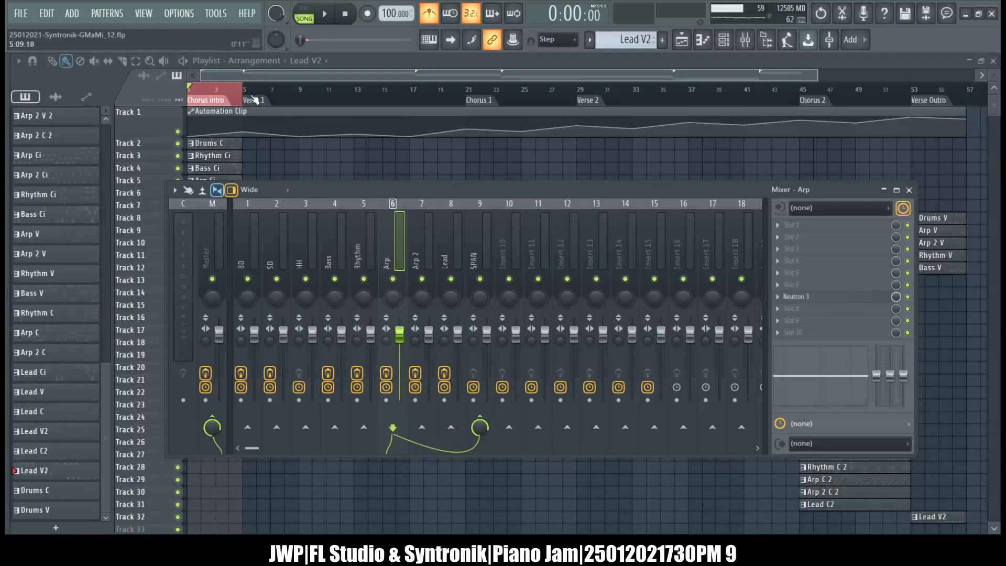
pyautogui.press('F9')
pyautogui.press('space')
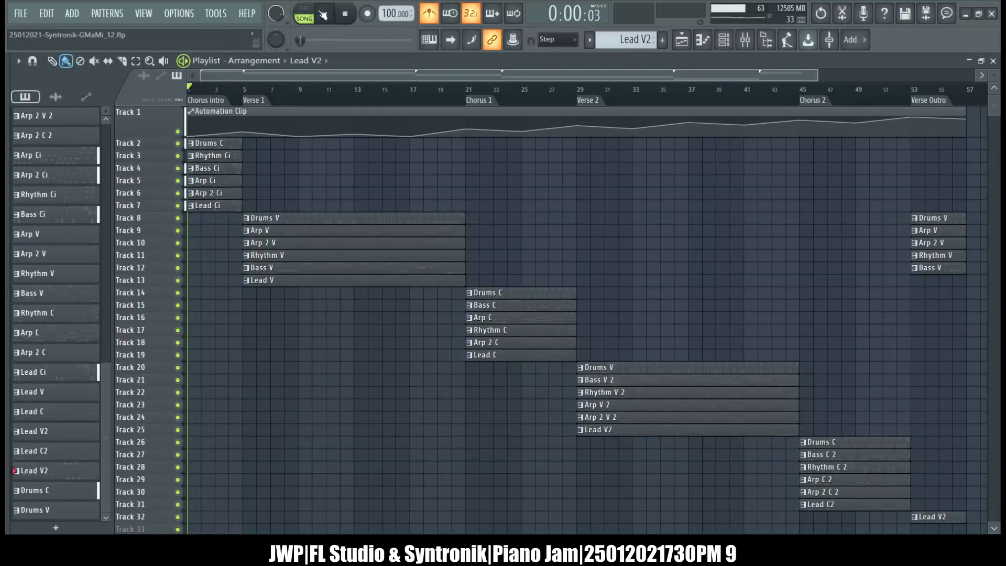
pyautogui.click(993, 61)
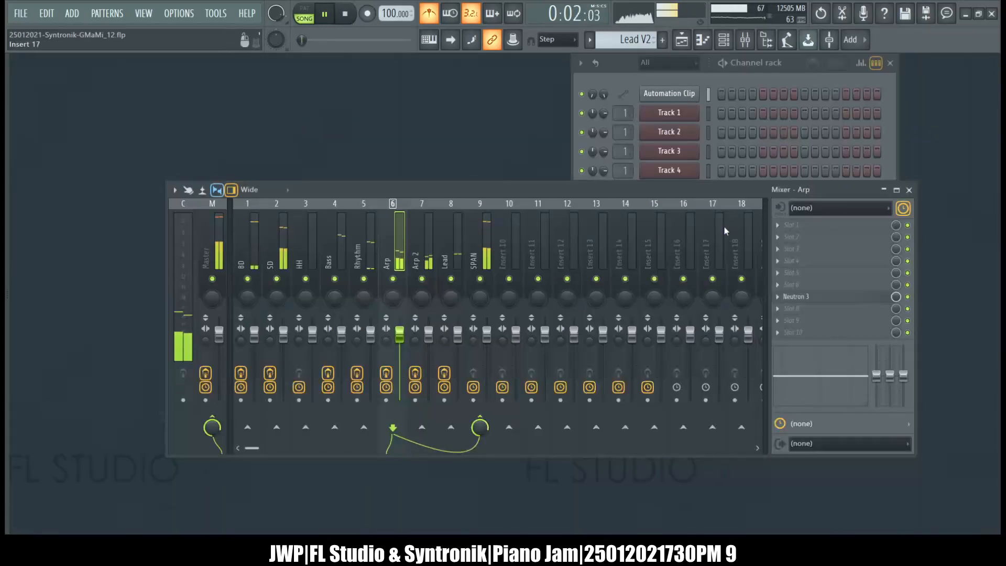
# Select the Master track in the mixer and open its SPAN analyzer during playback.
pyautogui.click(229, 233)
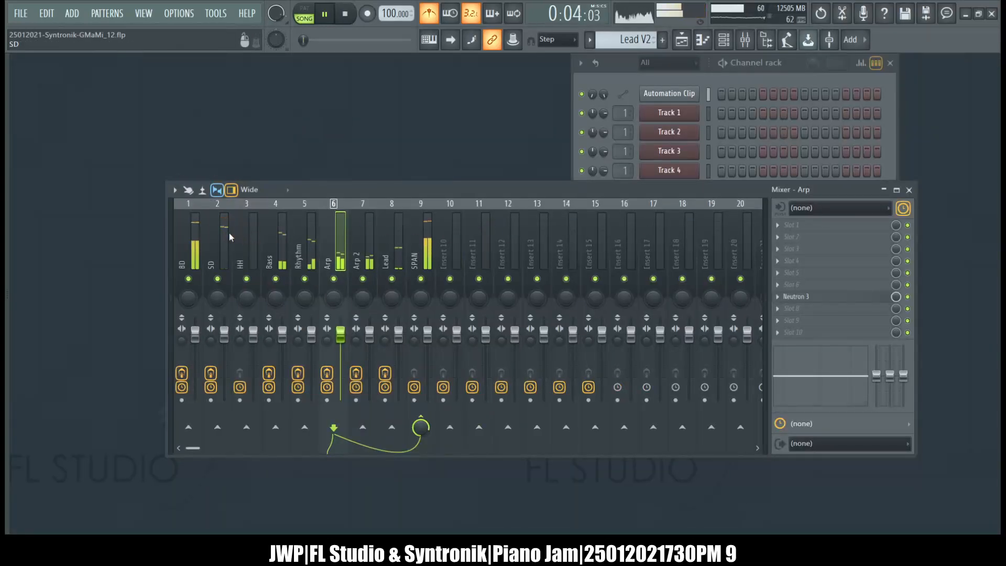
pyautogui.click(172, 239)
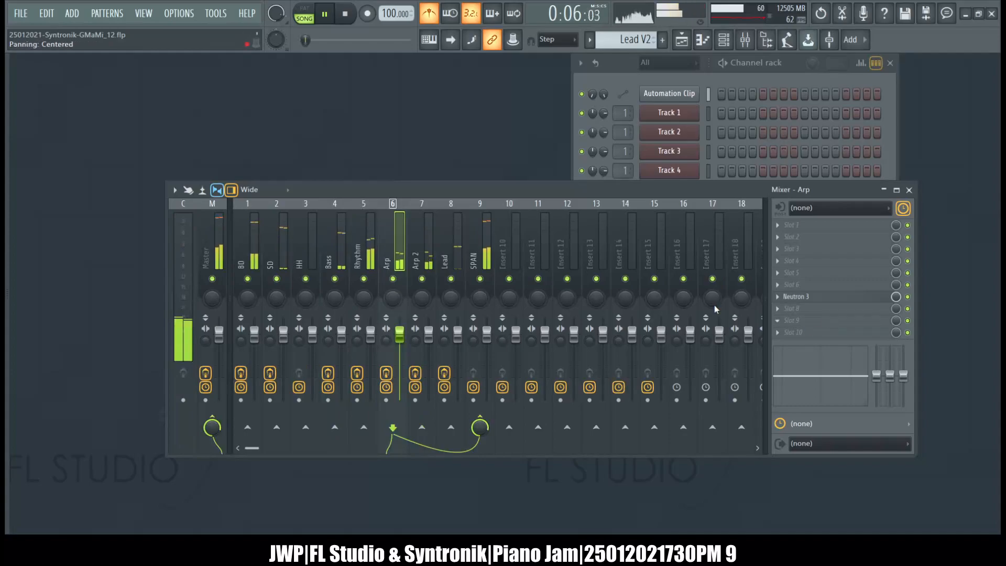
pyautogui.click(212, 251)
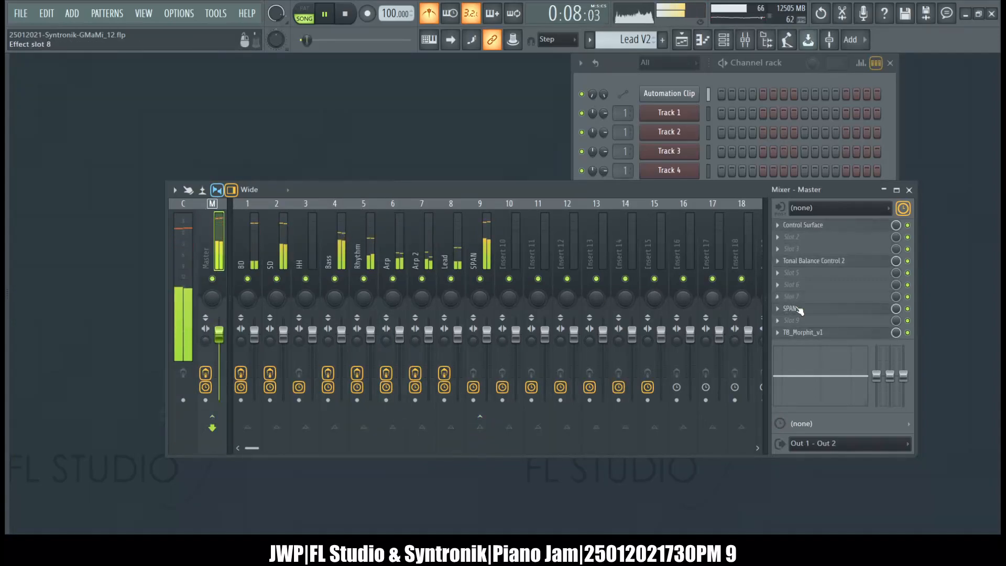
pyautogui.click(829, 309)
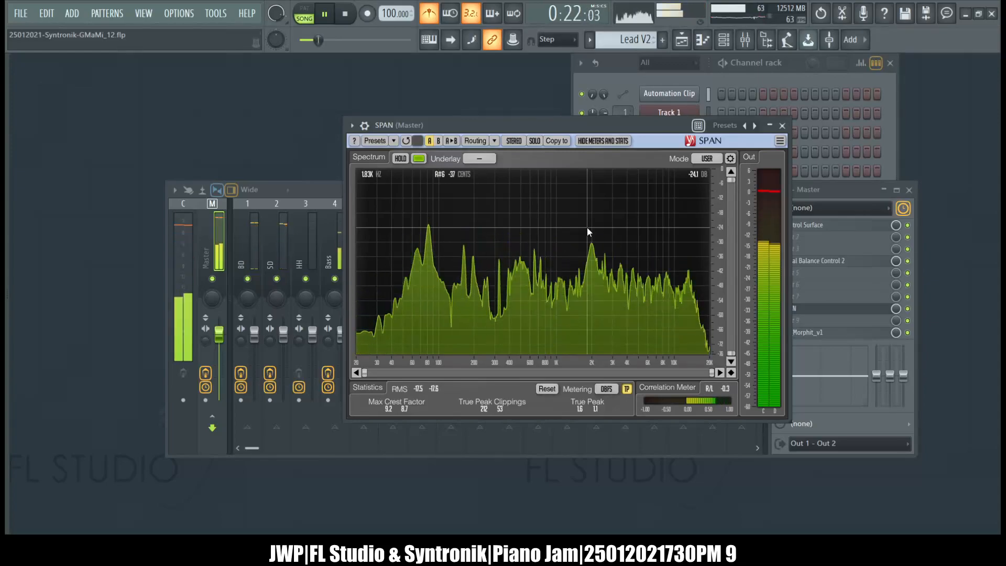
# Solo the Bass track, add BD to the audible tracks, and examine their spectrum in SPAN with the mixer moved aside.
pyautogui.click(292, 197)
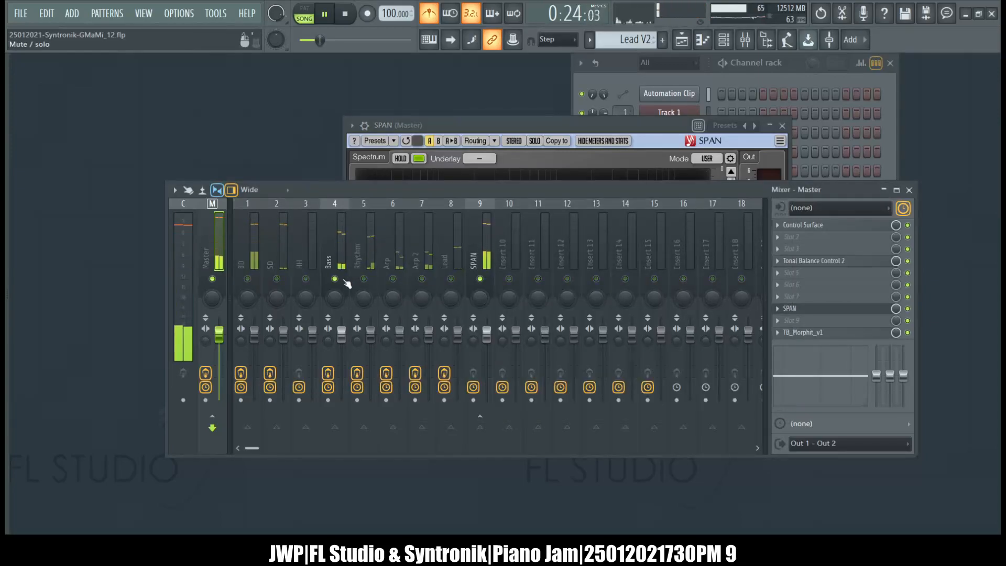
pyautogui.click(504, 122)
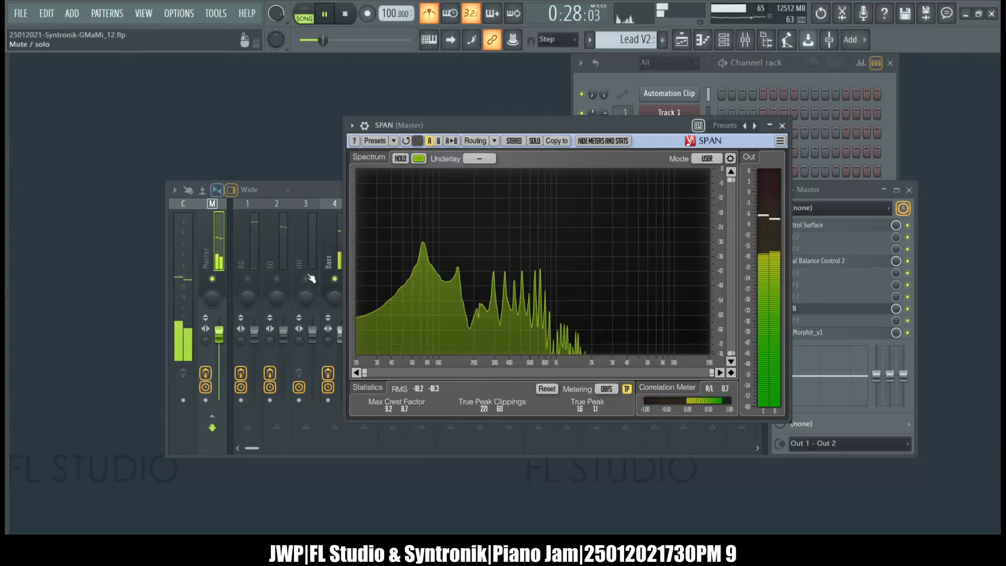
pyautogui.moveTo(293, 194); pyautogui.dragTo(250, 159)
pyautogui.click(525, 122)
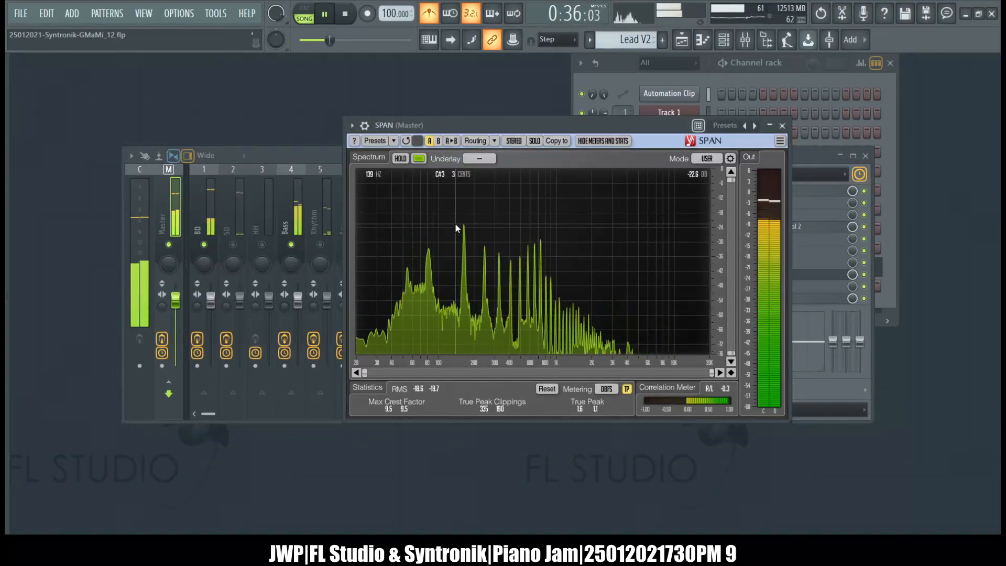
# Switch Tonal Balance Control 2 on the Master from Lead to the Kick source, move its window aside and examine SPAN.
pyautogui.click(320, 155)
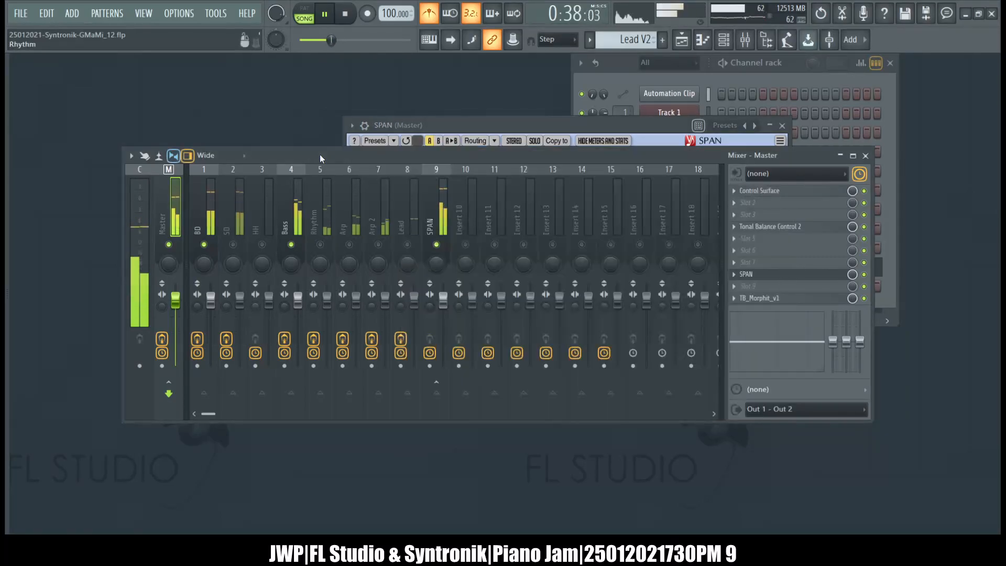
pyautogui.click(765, 230)
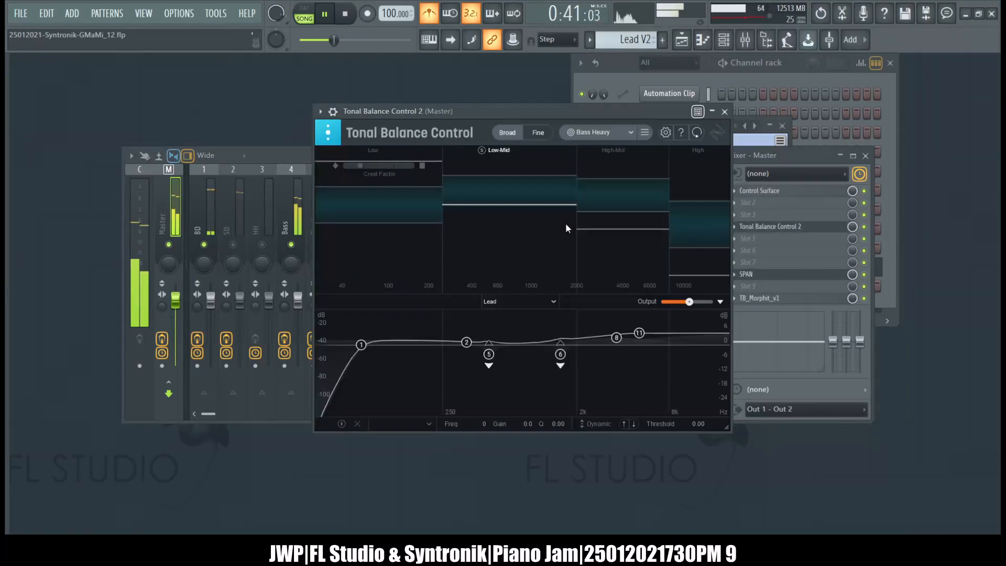
pyautogui.click(527, 306)
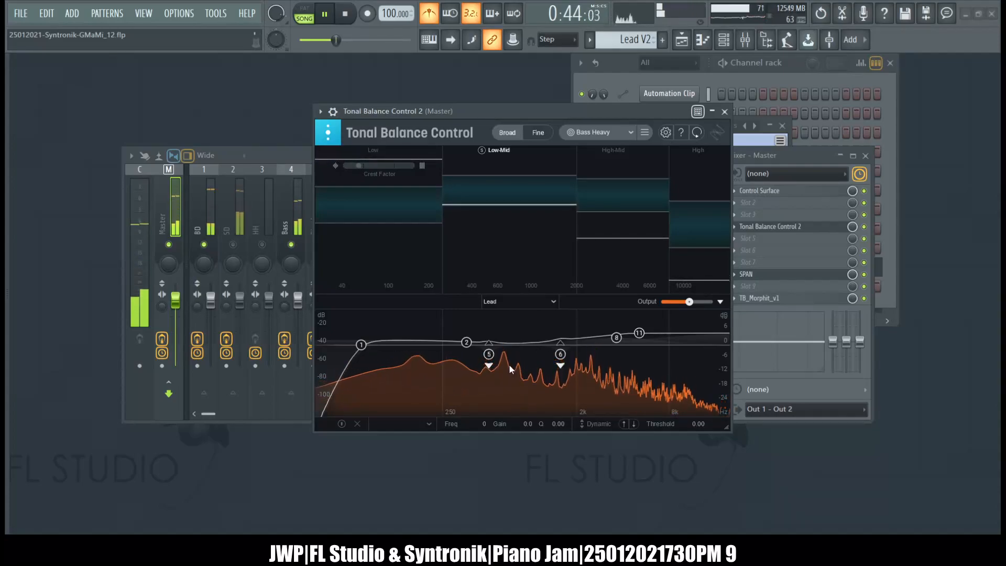
pyautogui.click(509, 365)
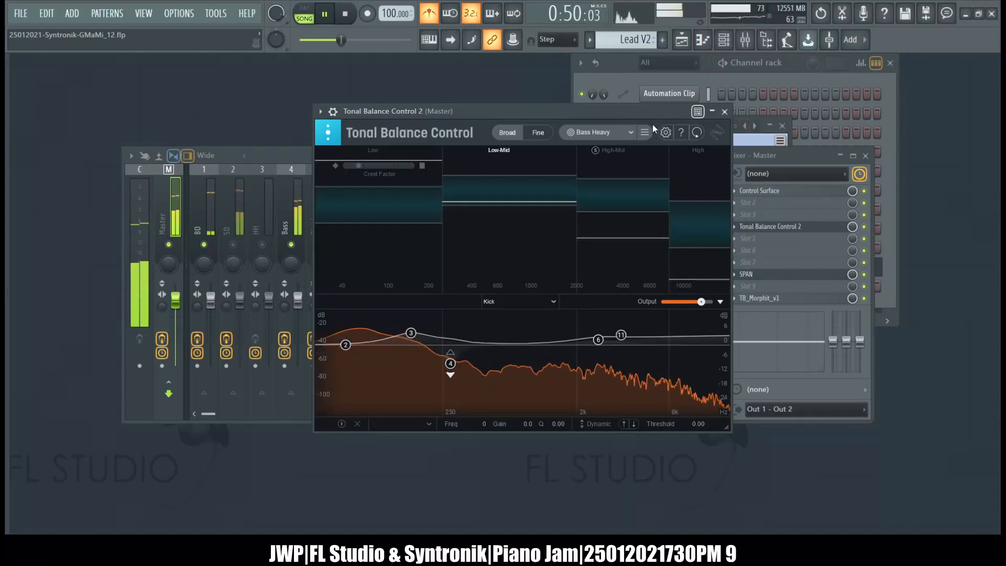
pyautogui.moveTo(646, 109); pyautogui.dragTo(442, 135)
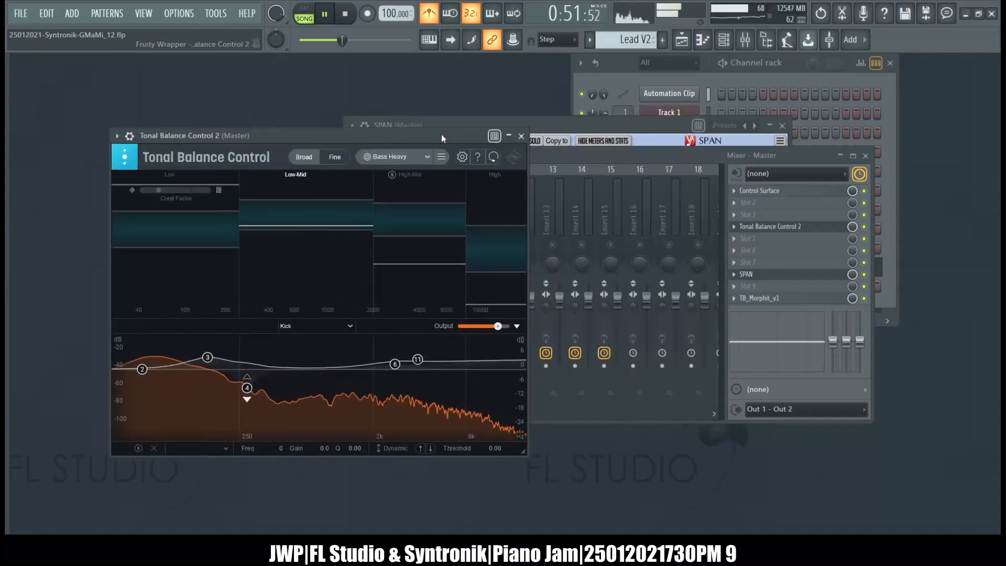
pyautogui.click(555, 131)
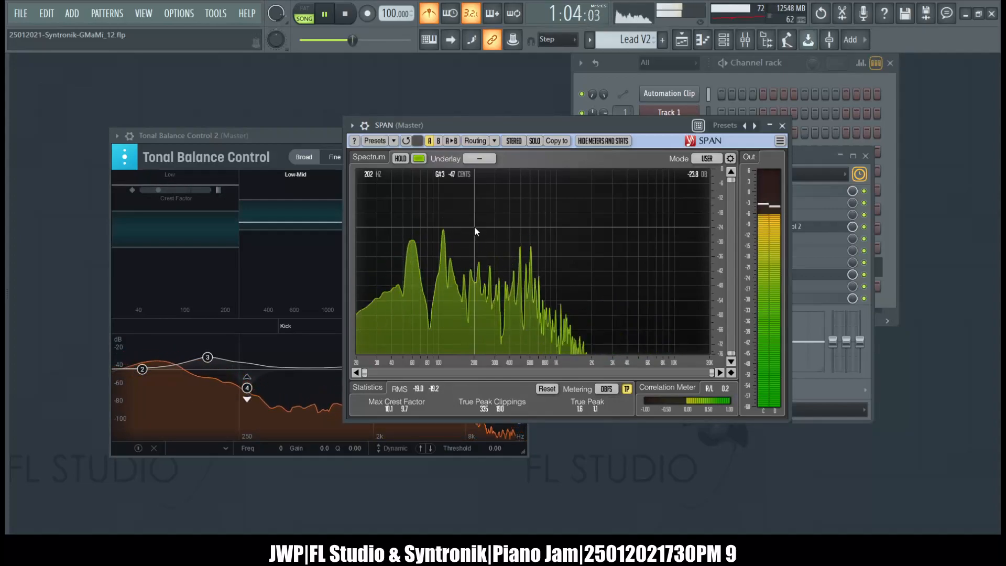
# Open the Drums C pattern in the piano roll, set all C5 notes to one uniform velocity, and deselect them.
pyautogui.click(682, 41)
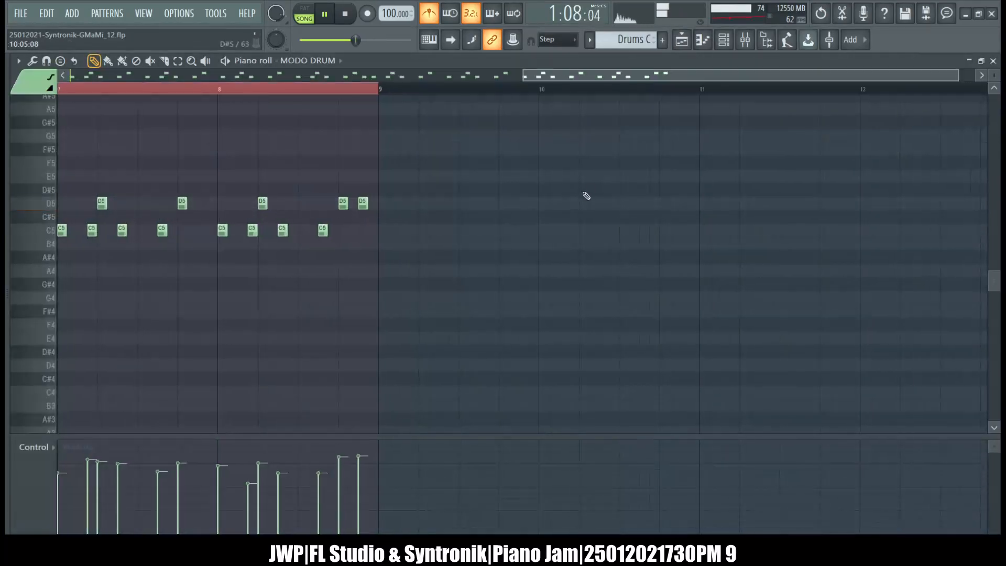
pyautogui.hscroll(-10, 733, 272)
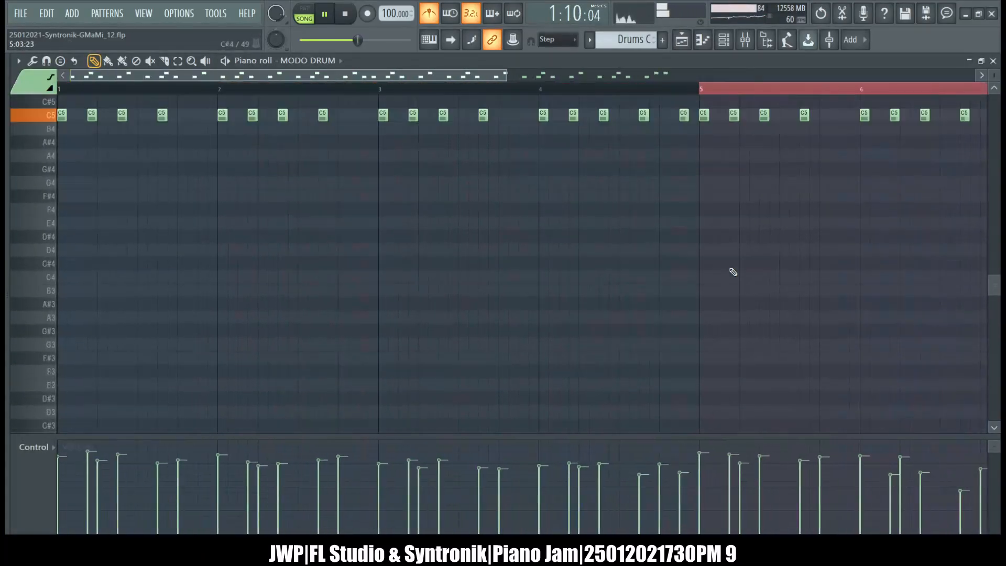
pyautogui.scroll(-1, 733, 272)
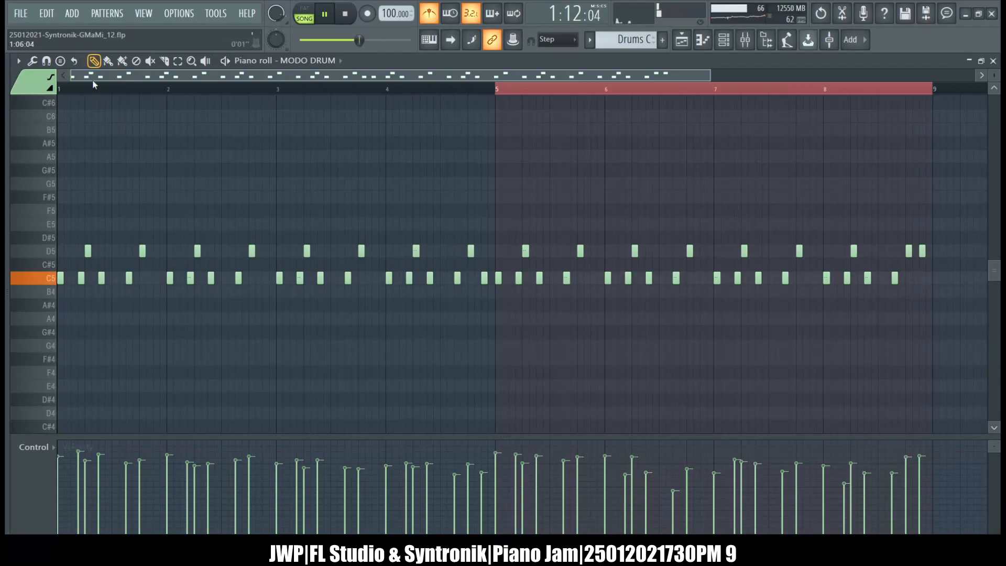
pyautogui.doubleClick(46, 282)
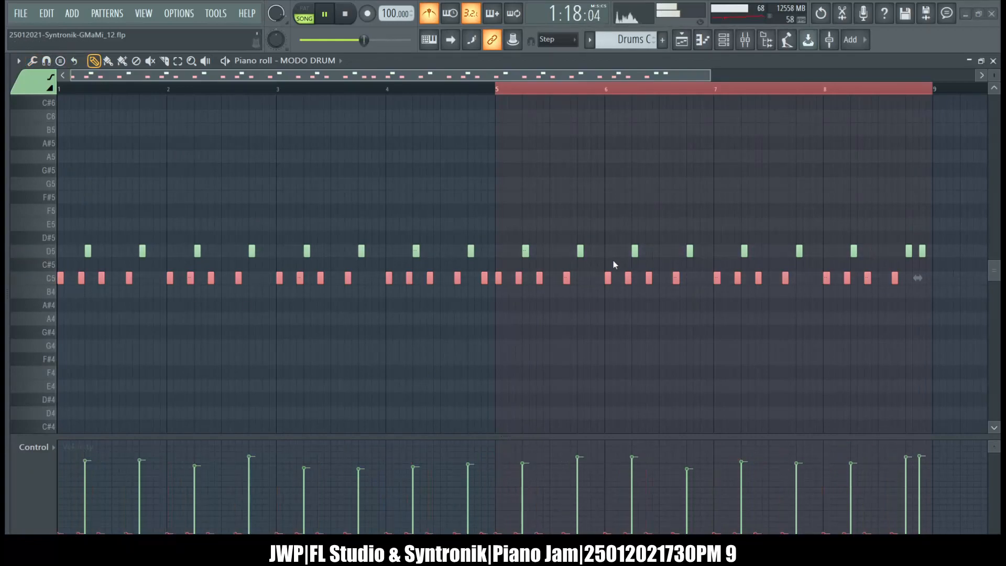
pyautogui.moveTo(636, 257); pyautogui.dragTo(637, 220)
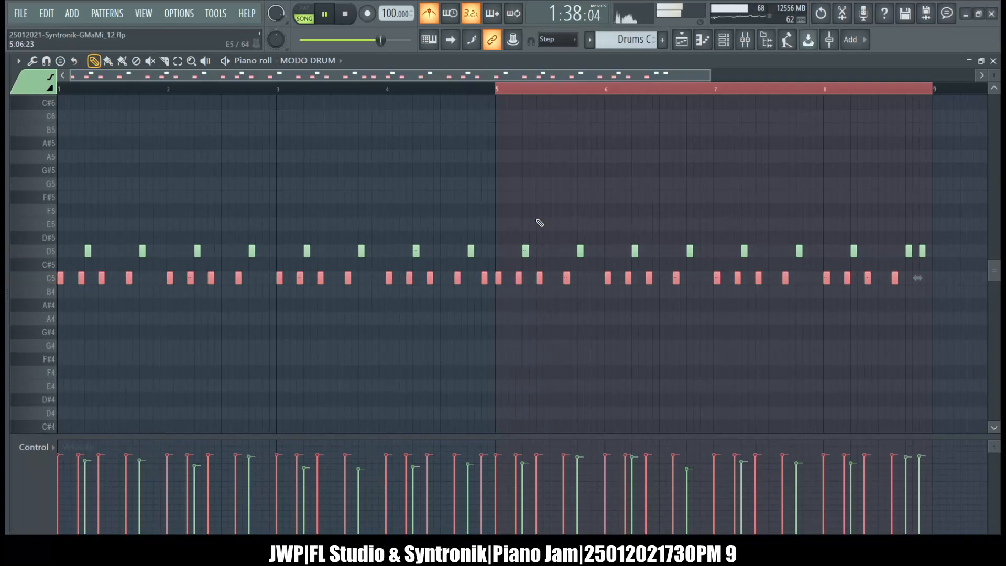
pyautogui.scroll(-5, 454, 169)
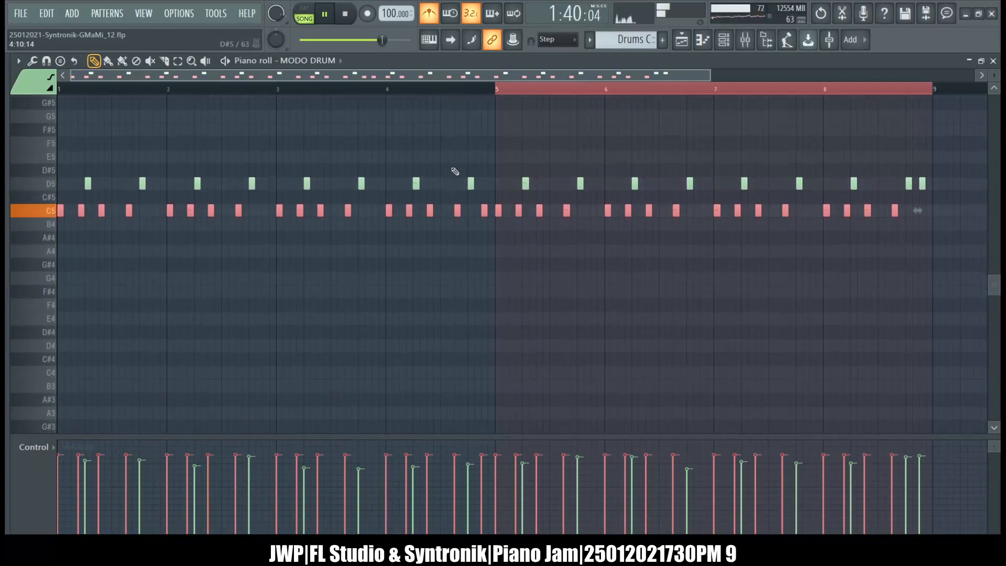
pyautogui.scroll(-1, 455, 172)
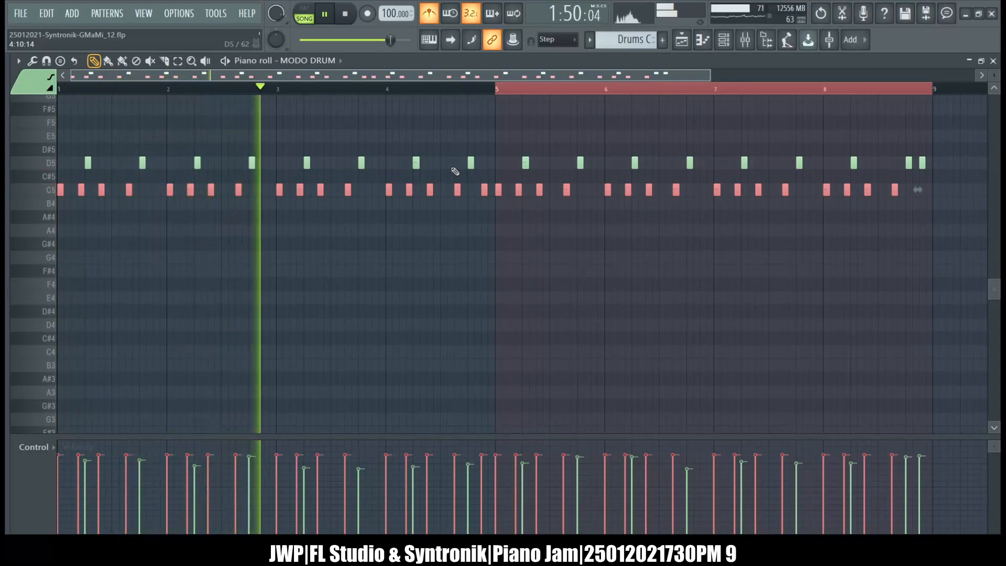
pyautogui.keyDown('ctrl'); pyautogui.click(320, 128); pyautogui.keyUp('ctrl')
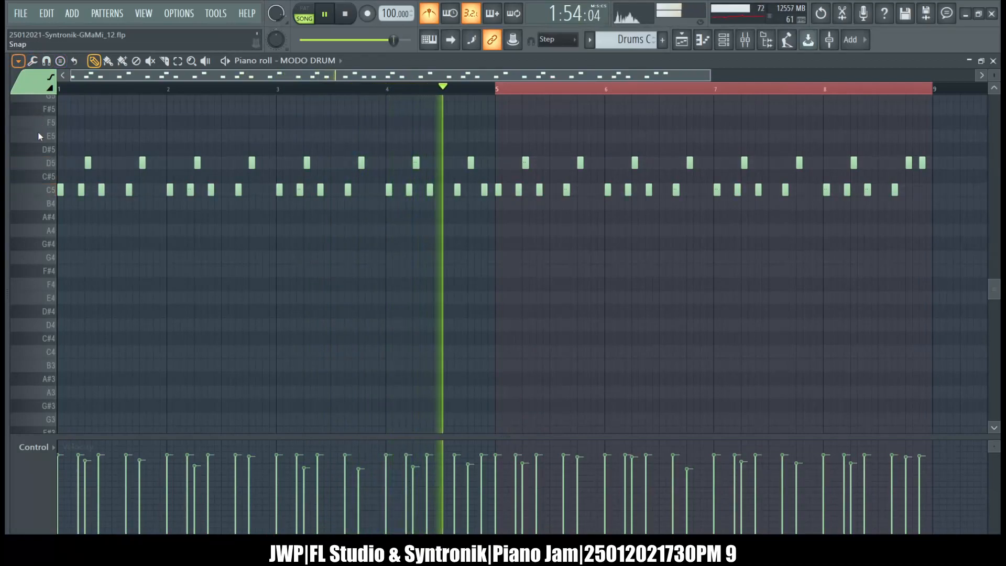
# Select the second C5 note of every bar in Drums C and lower the velocity of these notes.
pyautogui.click(181, 198)
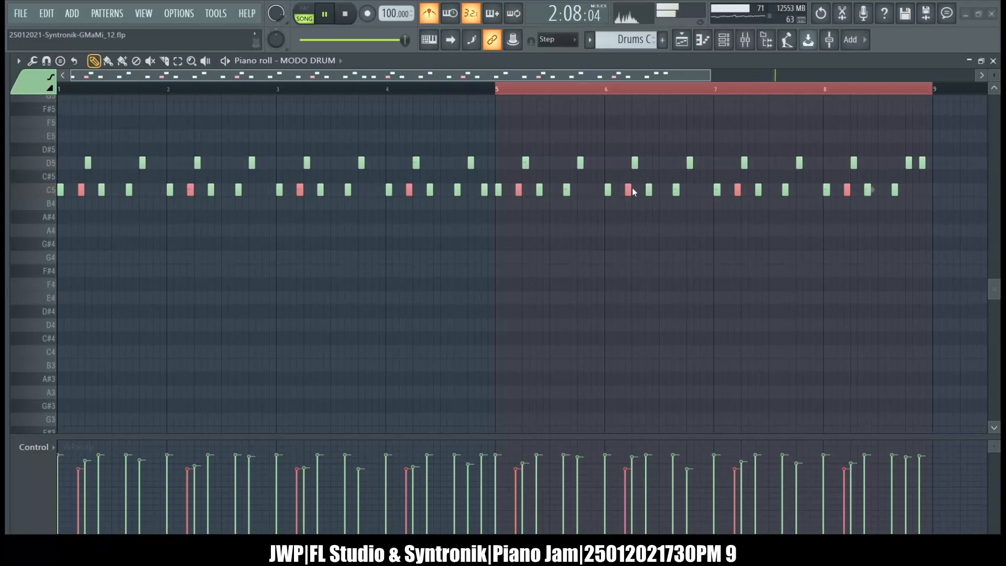
pyautogui.click(585, 226)
pyautogui.moveTo(616, 164); pyautogui.dragTo(616, 174)
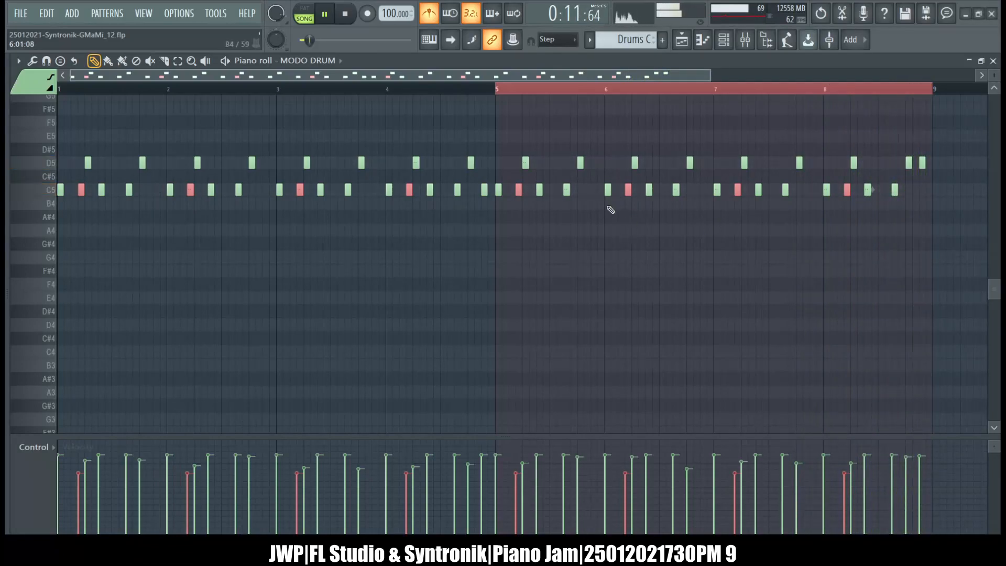
# Switch to the Drums V pattern, set all its C5 notes to one uniform velocity with level scaling, and deselect them.
pyautogui.doubleClick(49, 193)
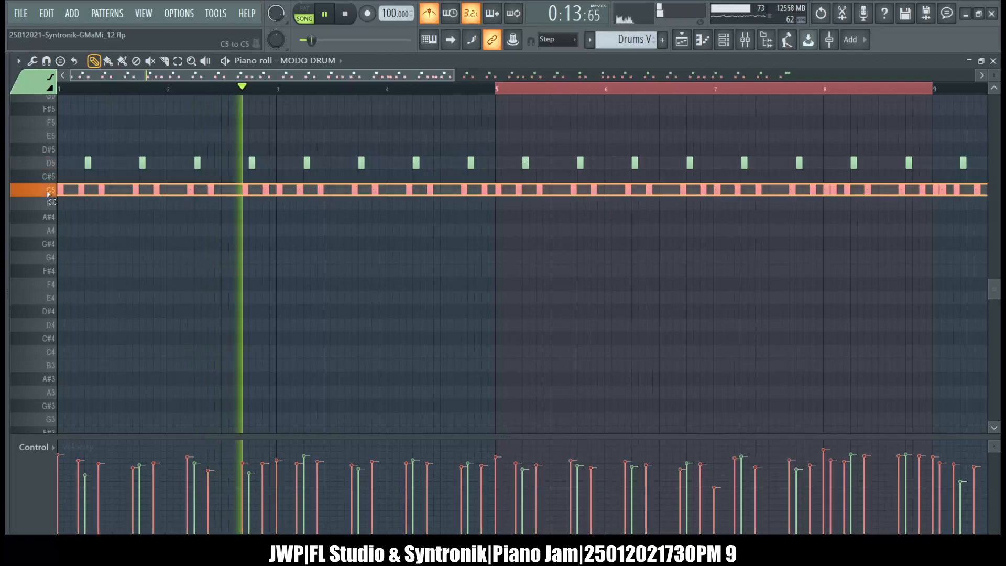
pyautogui.click(32, 62)
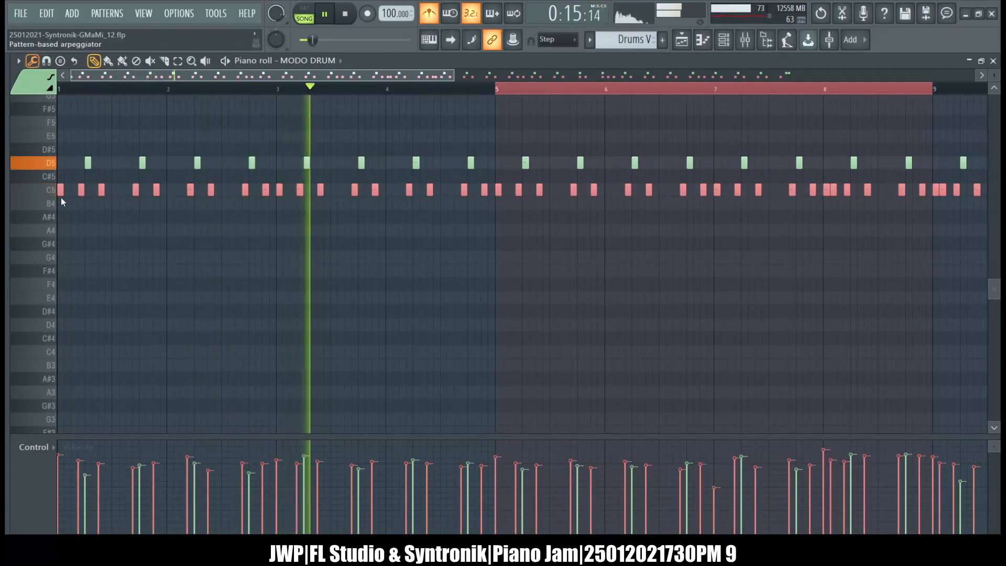
pyautogui.click(63, 281)
pyautogui.moveTo(609, 181); pyautogui.dragTo(612, 107)
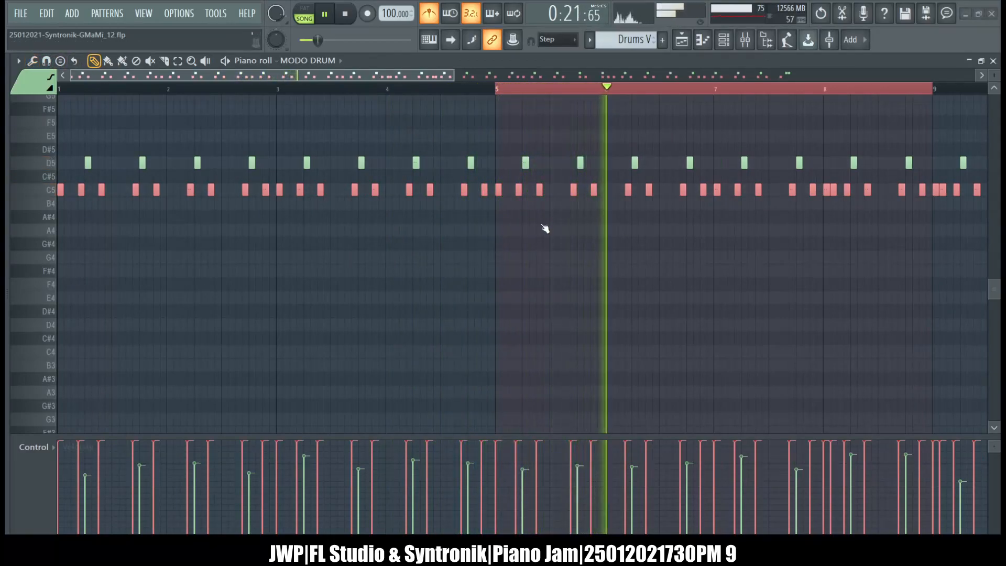
pyautogui.moveTo(609, 181); pyautogui.dragTo(610, 198)
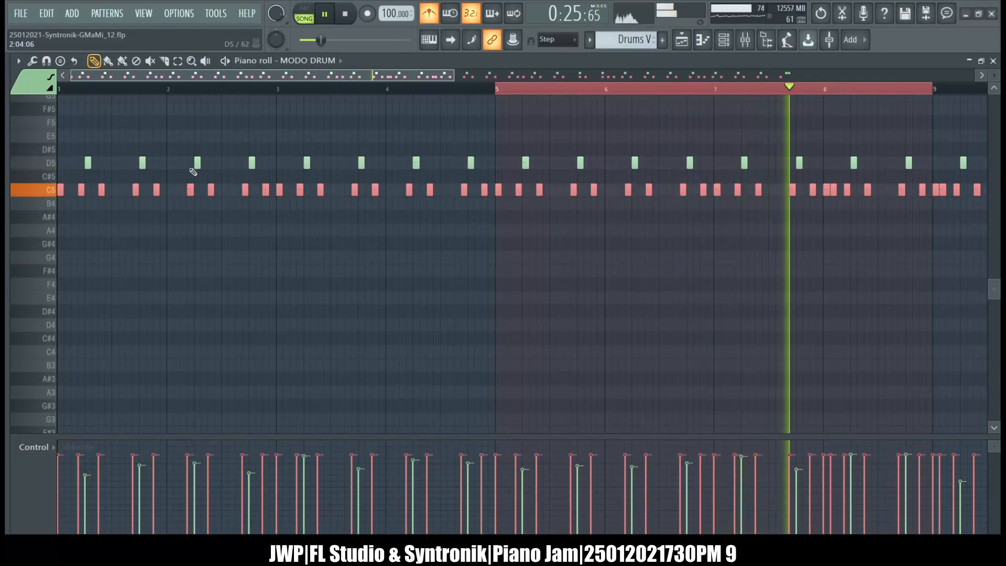
pyautogui.hotkey('ctrl', 'a')
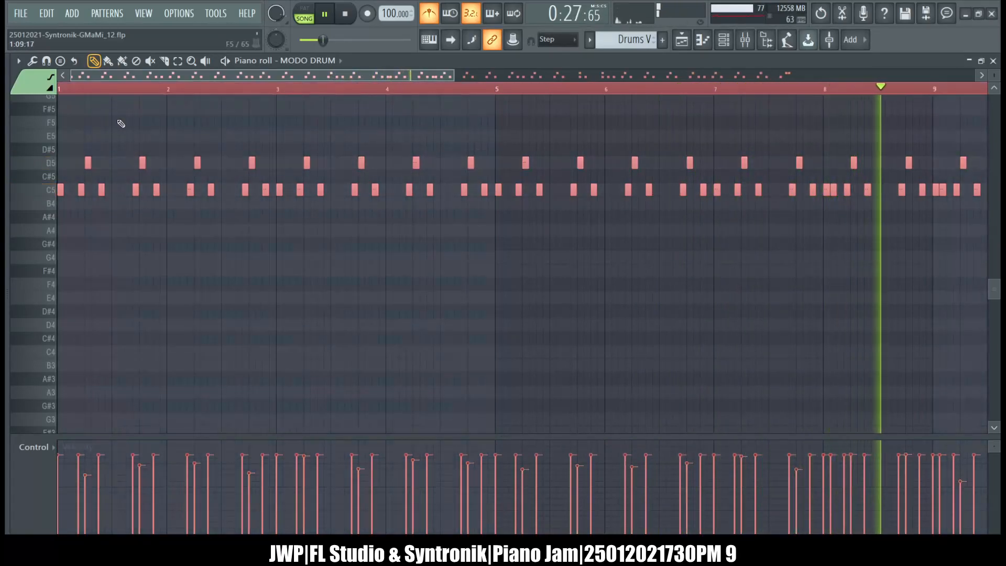
pyautogui.hotkey('ctrl', 'd')
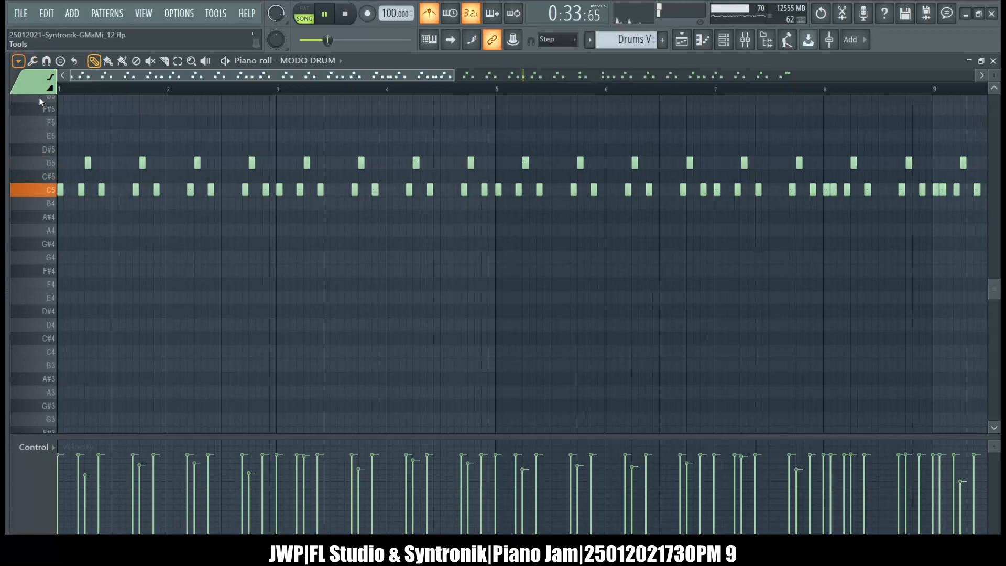
# Select the C5 notes just before each D5 note in Drums V and lower their velocity by 20%.
pyautogui.click(137, 200)
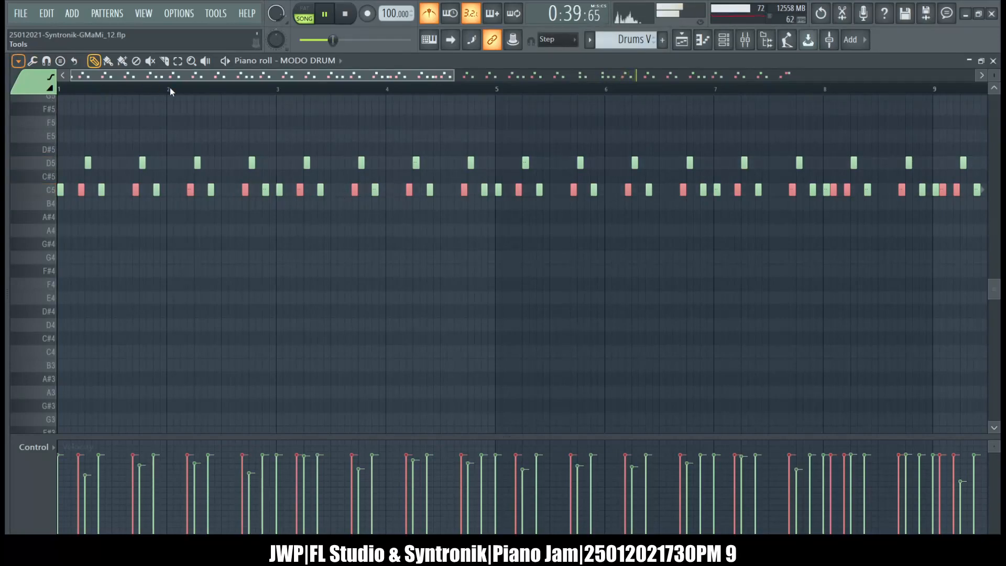
pyautogui.click(130, 308)
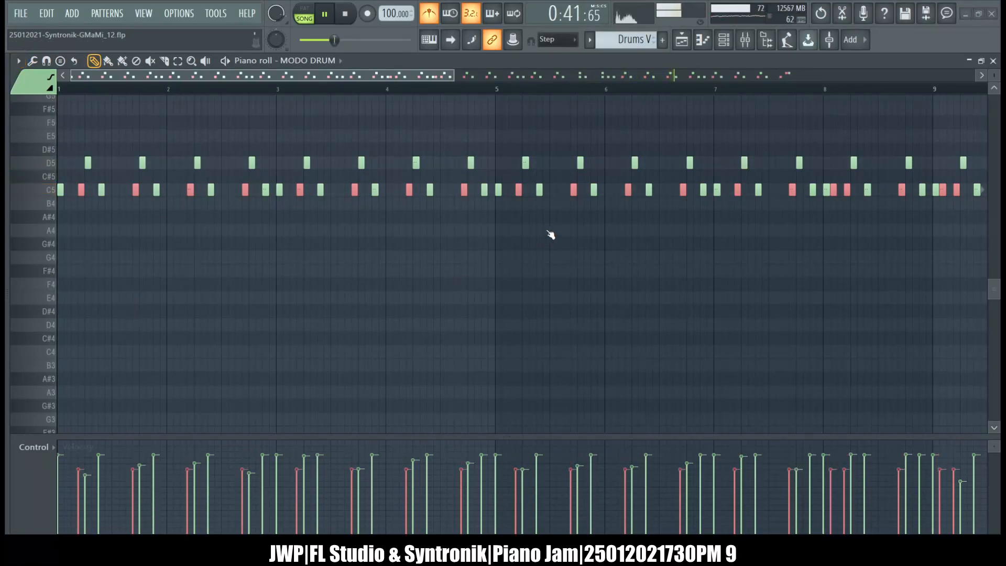
pyautogui.moveTo(617, 154); pyautogui.dragTo(616, 170)
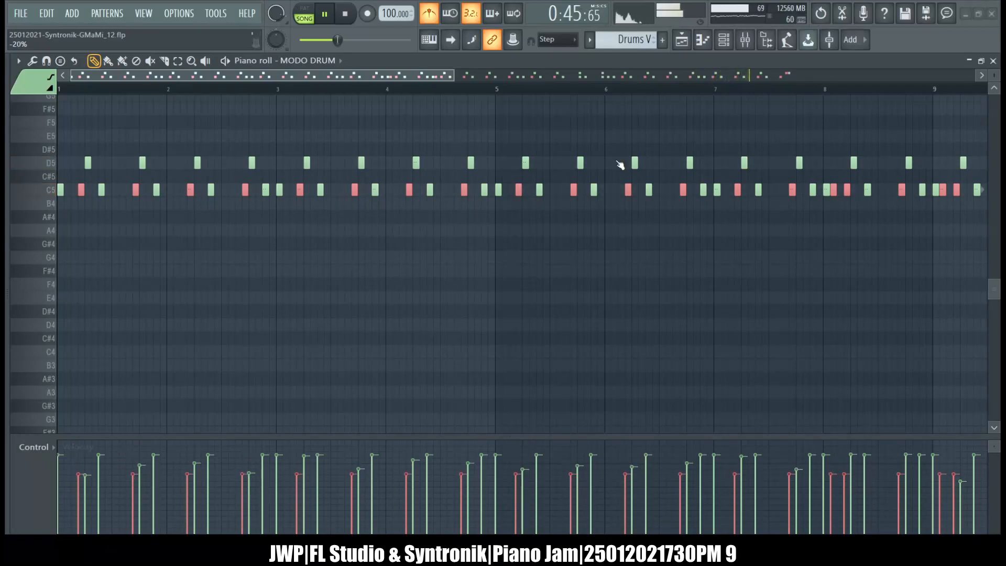
pyautogui.click(621, 228)
# Return to the Drums C pattern, raise the velocity of all D5 notes to the maximum, and deselect them.
pyautogui.press('KP_Add')
pyautogui.press('KP_Subtract')
pyautogui.press('KP_Add')
pyautogui.press('KP_Subtract')
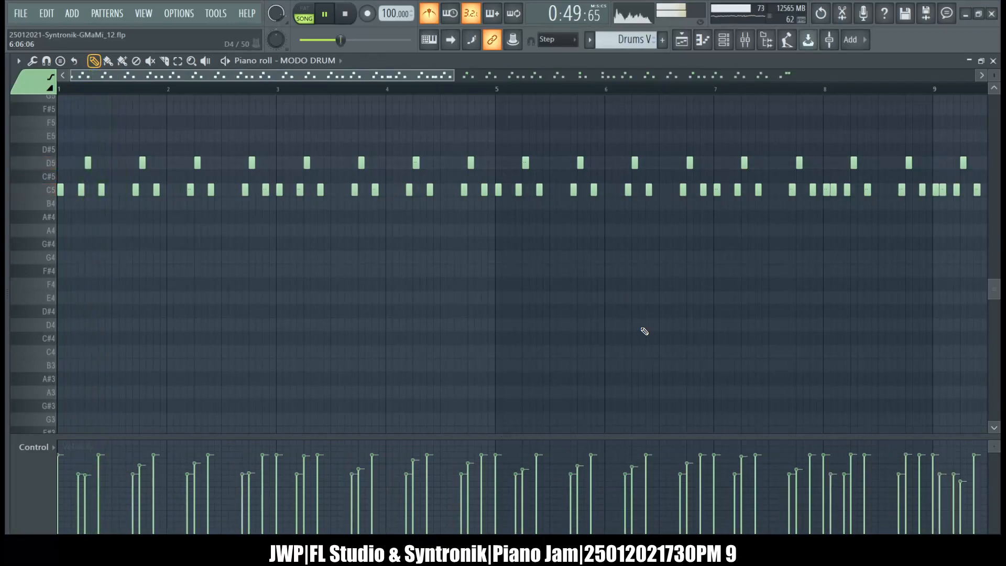
pyautogui.press('KP_Add')
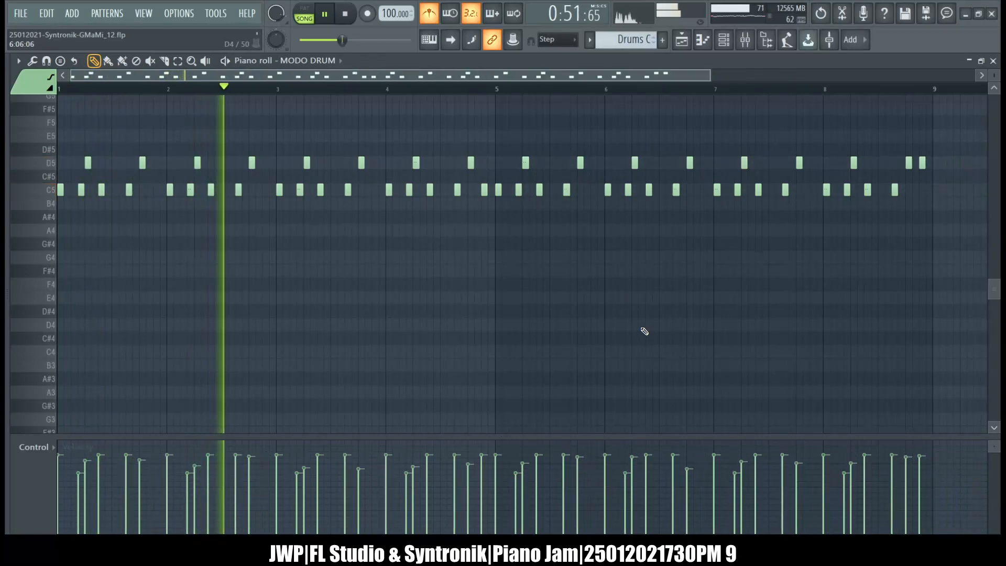
pyautogui.click(50, 163)
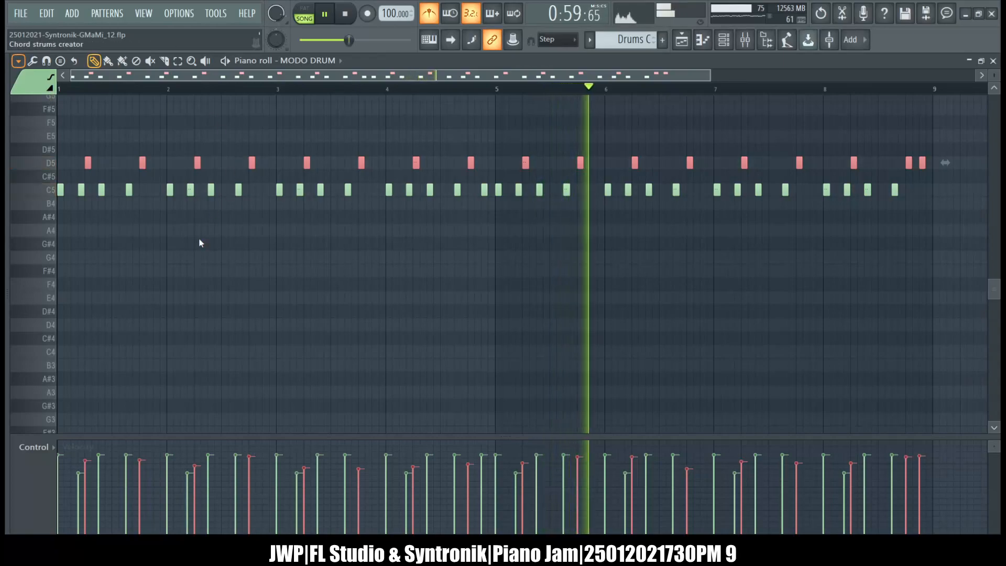
pyautogui.click(164, 308)
pyautogui.hotkey('ctrl', 'z')
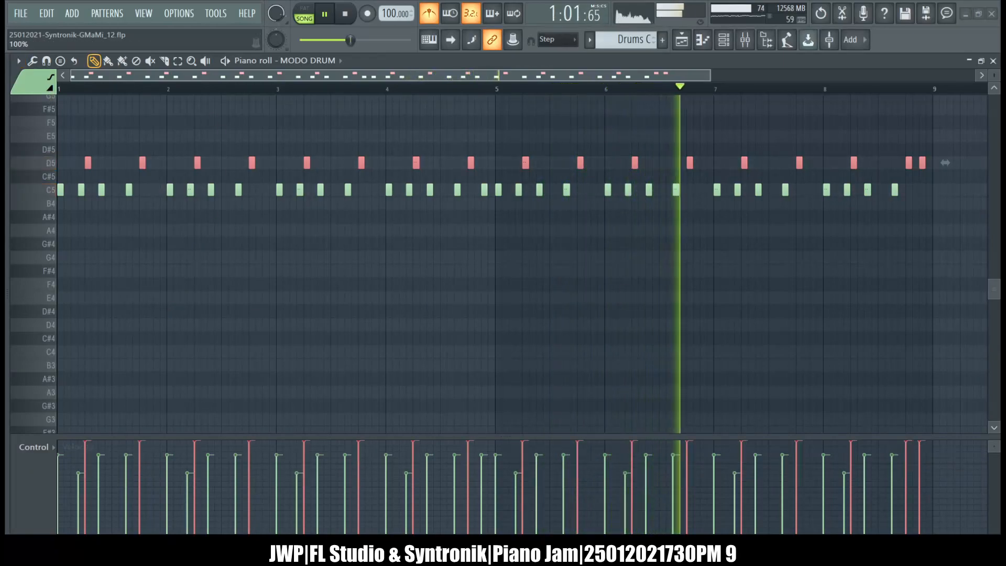
pyautogui.keyDown('ctrl'); pyautogui.click(151, 114); pyautogui.keyUp('ctrl')
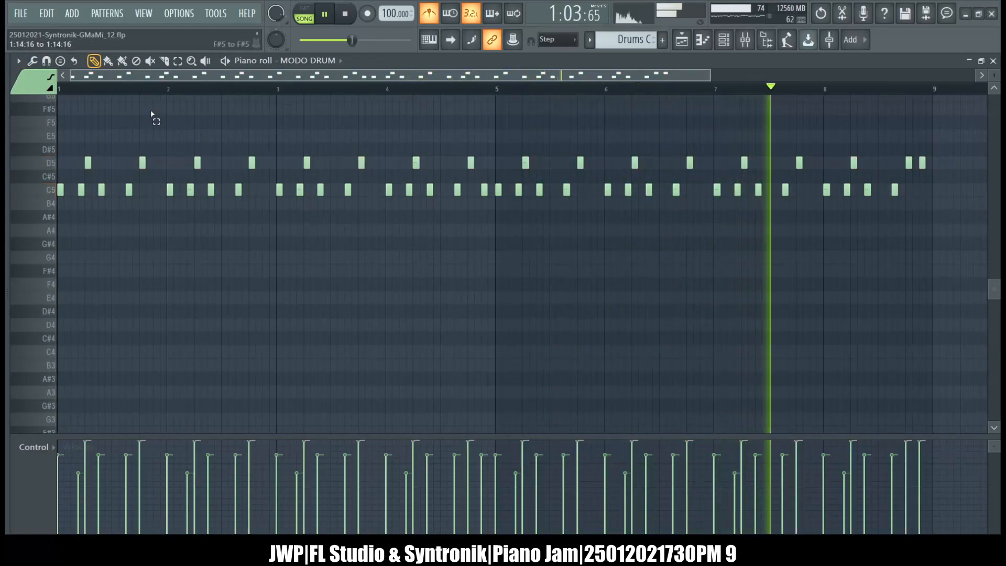
# Select all D5 notes in Drums C again and scale their velocity by -15%.
pyautogui.click(33, 61)
pyautogui.click(63, 289)
pyautogui.hotkey('ctrl', 'z')
pyautogui.doubleClick(44, 168)
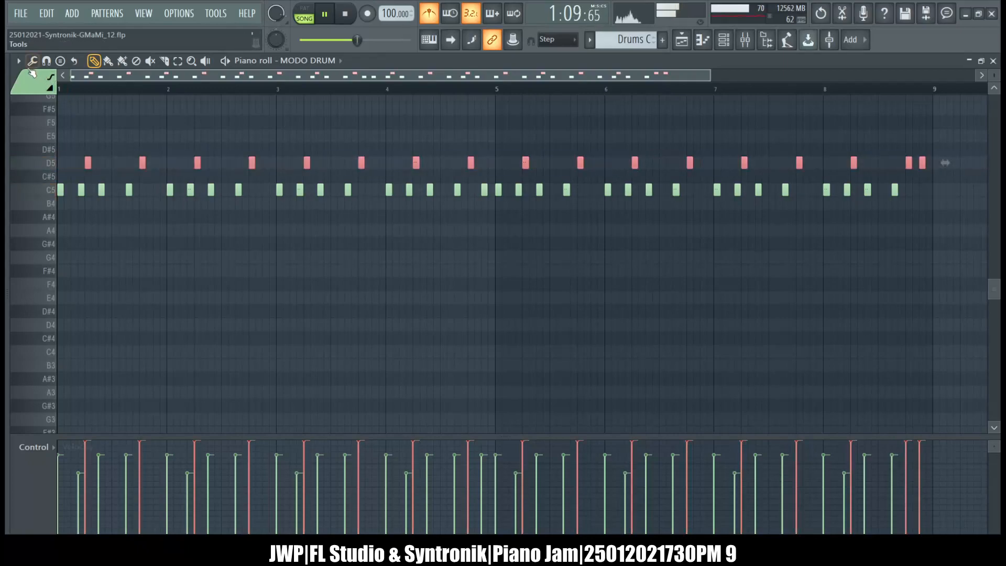
pyautogui.click(32, 61)
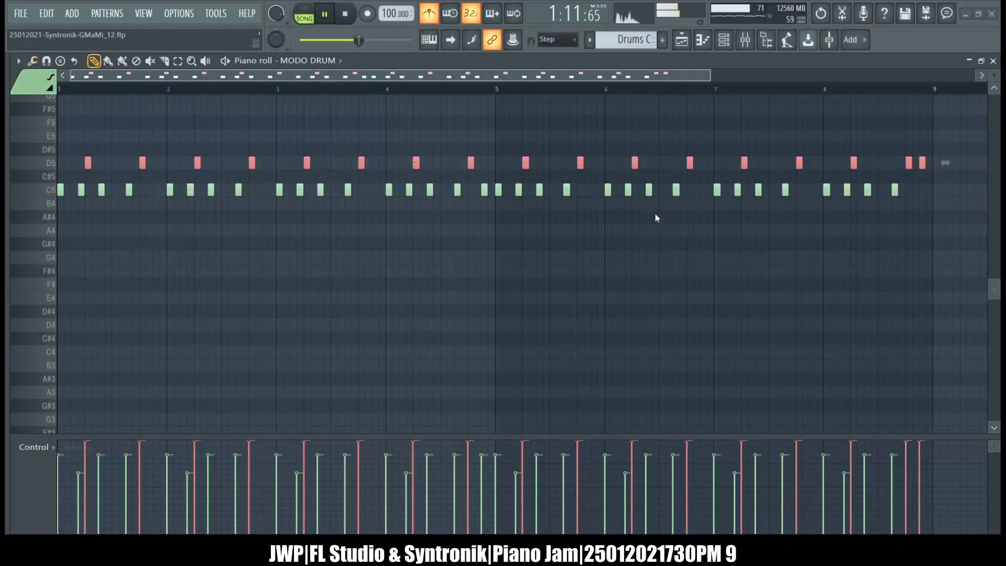
pyautogui.moveTo(627, 143); pyautogui.dragTo(628, 159)
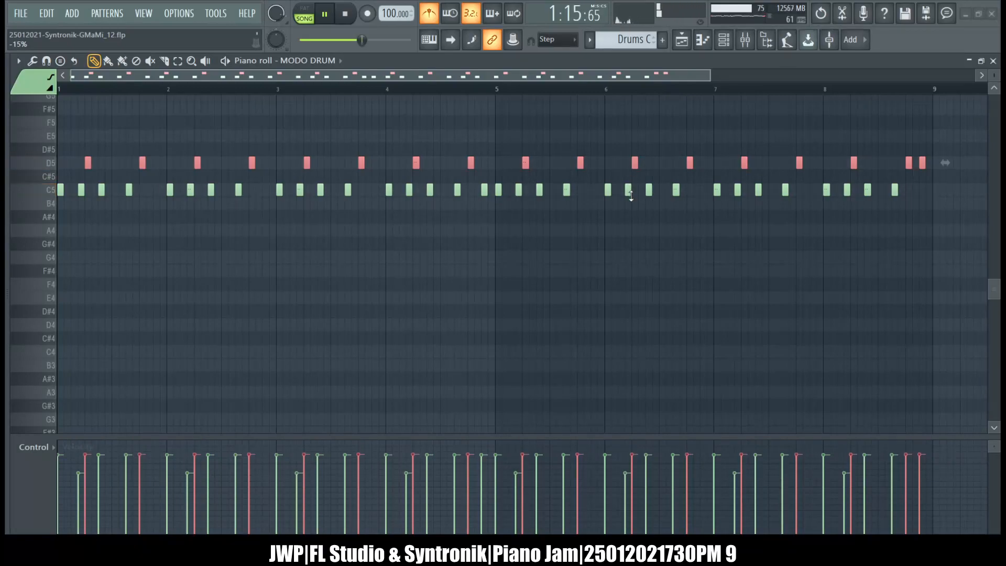
pyautogui.click(624, 232)
# Switch to Drums V, bring all its D5 notes to one uniform velocity slightly below maximum, and close the piano roll.
pyautogui.press('KP_Subtract')
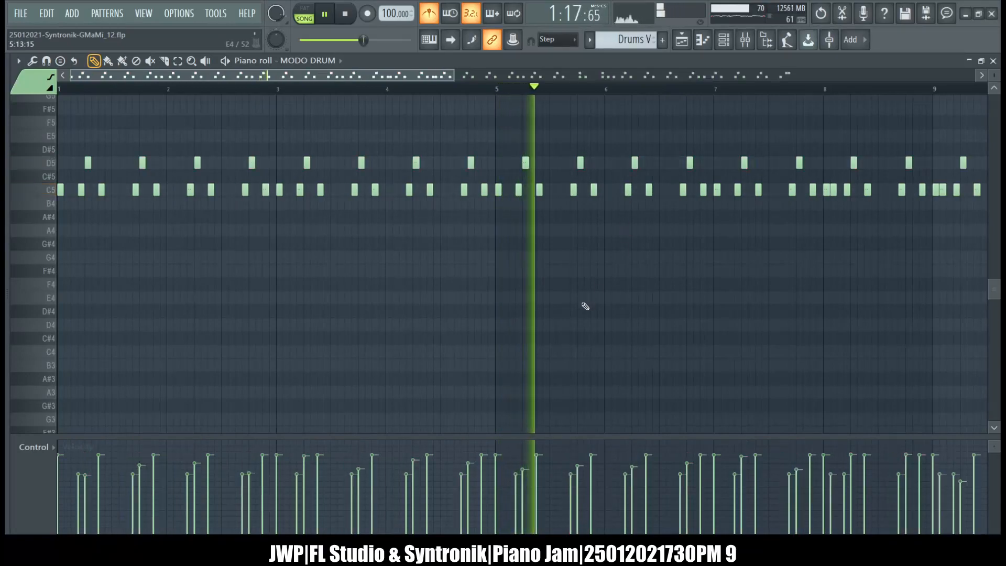
pyautogui.doubleClick(51, 163)
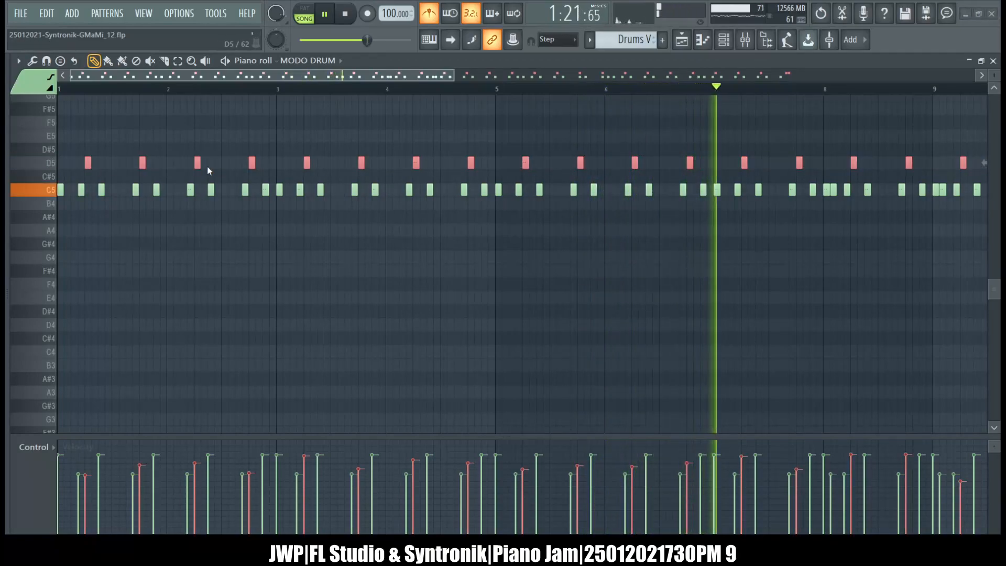
pyautogui.scroll(-5, 469, 202)
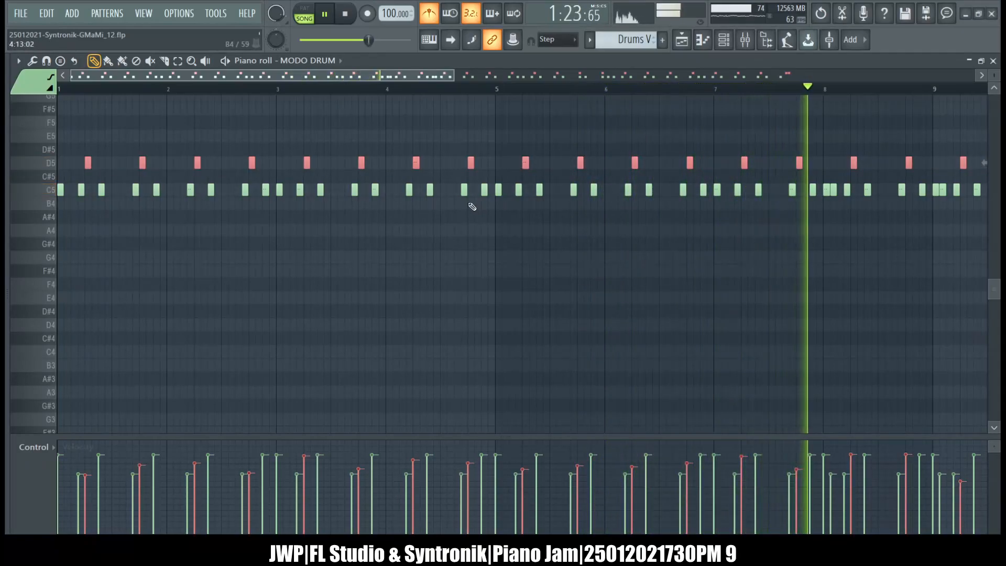
pyautogui.scroll(5, 468, 206)
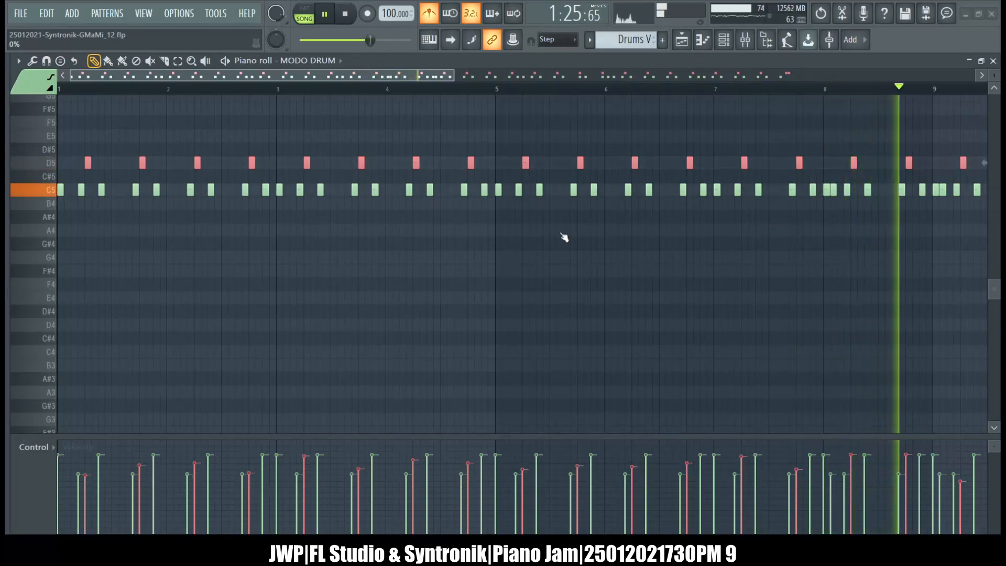
pyautogui.moveTo(605, 169)
pyautogui.mouseDown()
pyautogui.moveTo(631, 148)
pyautogui.moveTo(614, 154)
pyautogui.moveTo(623, 108)
pyautogui.mouseUp()
pyautogui.click(630, 236)
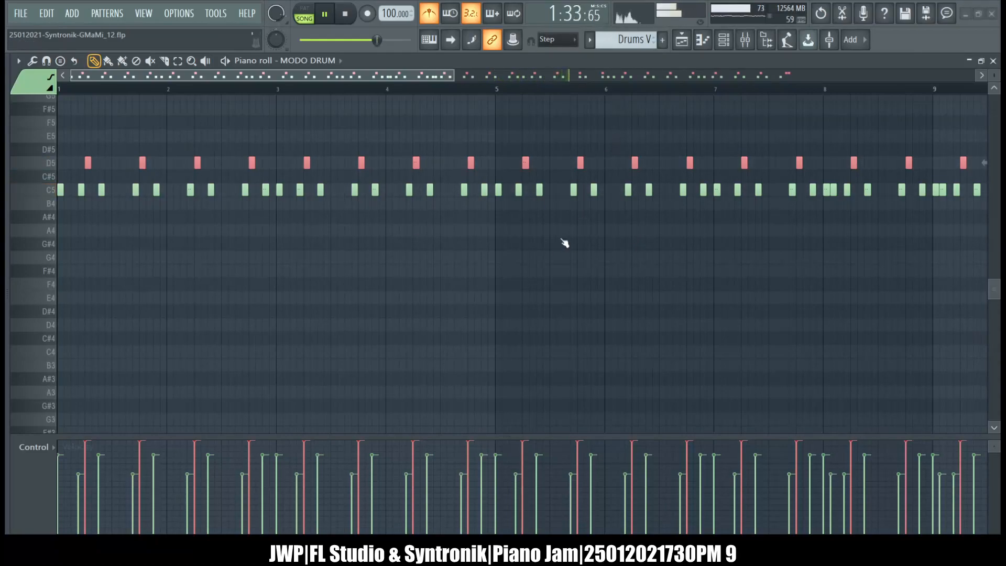
pyautogui.moveTo(601, 205); pyautogui.dragTo(600, 218)
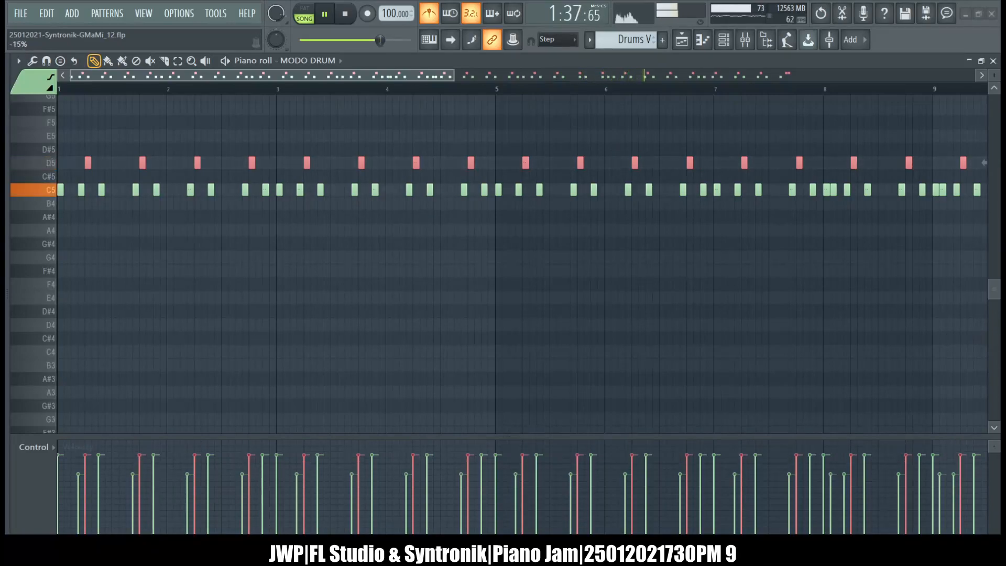
pyautogui.click(993, 62)
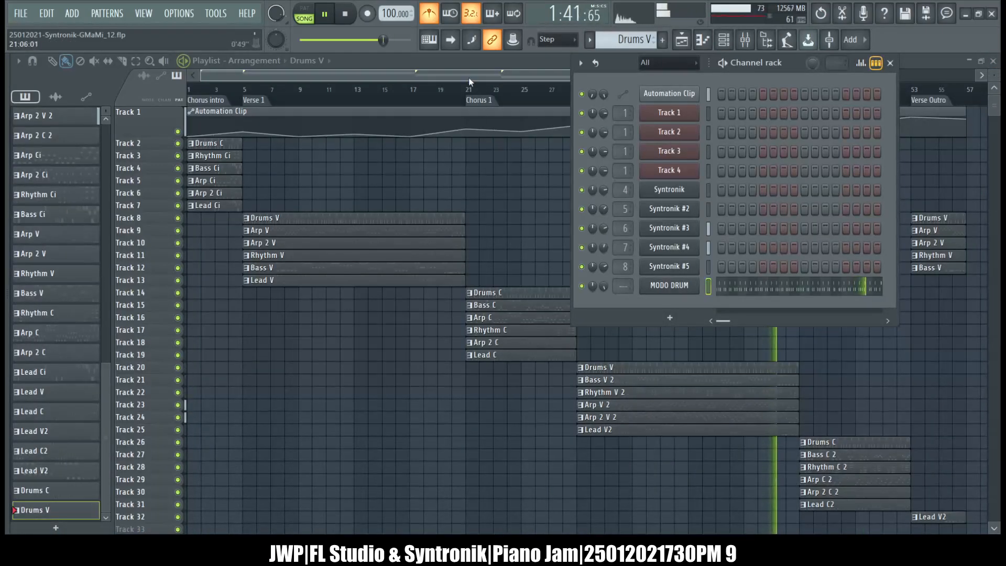
# Hide the channel rack, stop playback, and open SPAN on the Master track from the mixer.
pyautogui.press('F6')
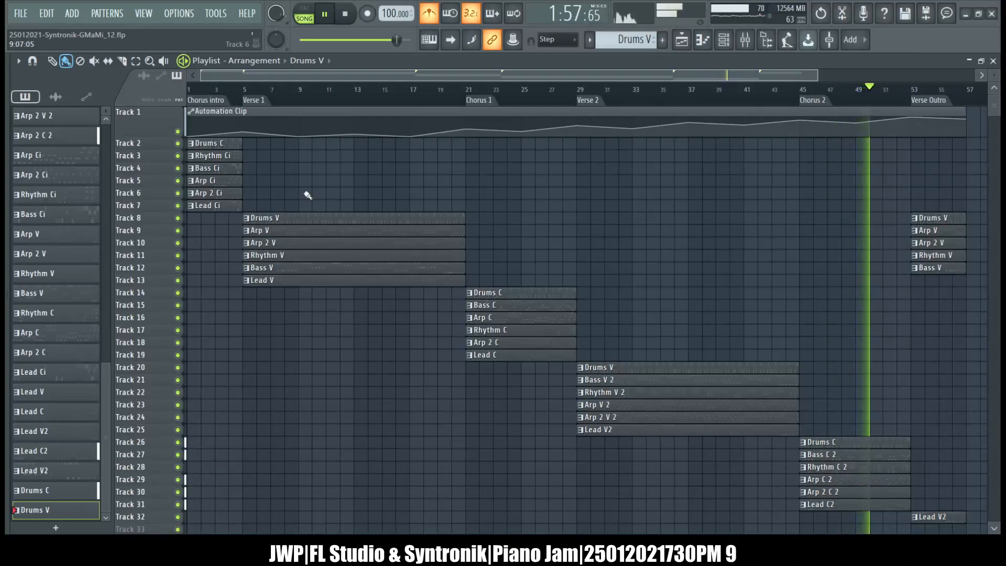
pyautogui.click(353, 16)
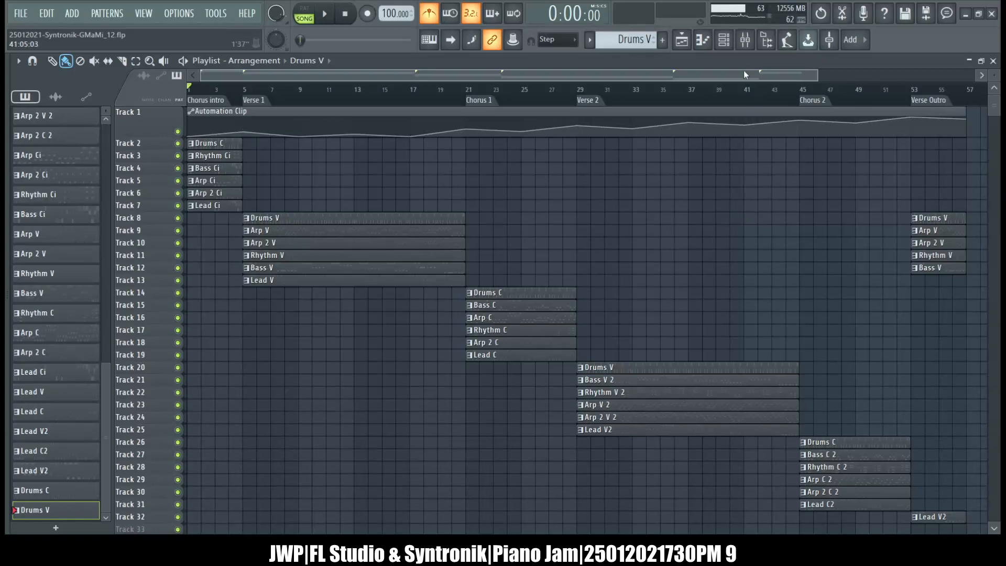
pyautogui.click(745, 46)
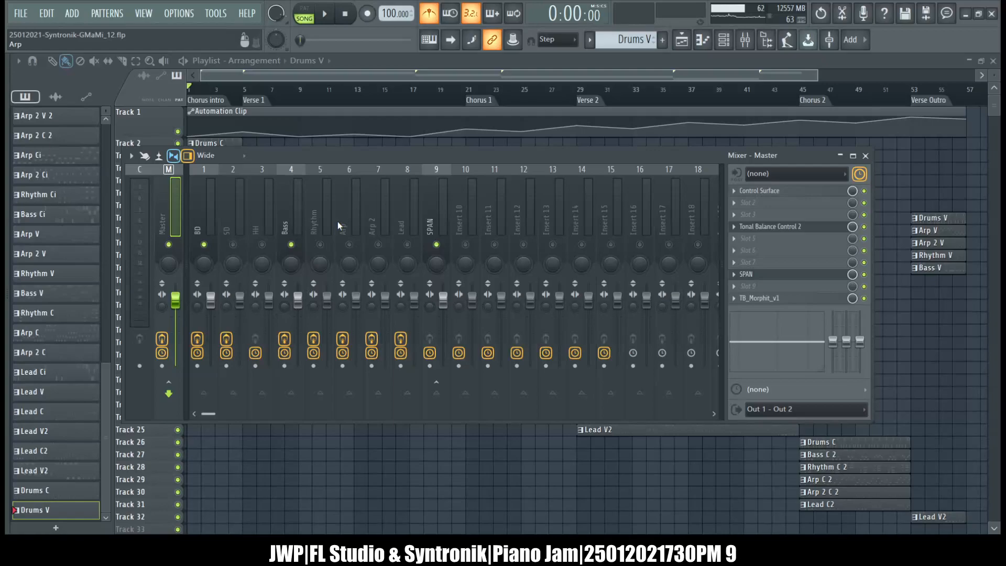
pyautogui.click(772, 274)
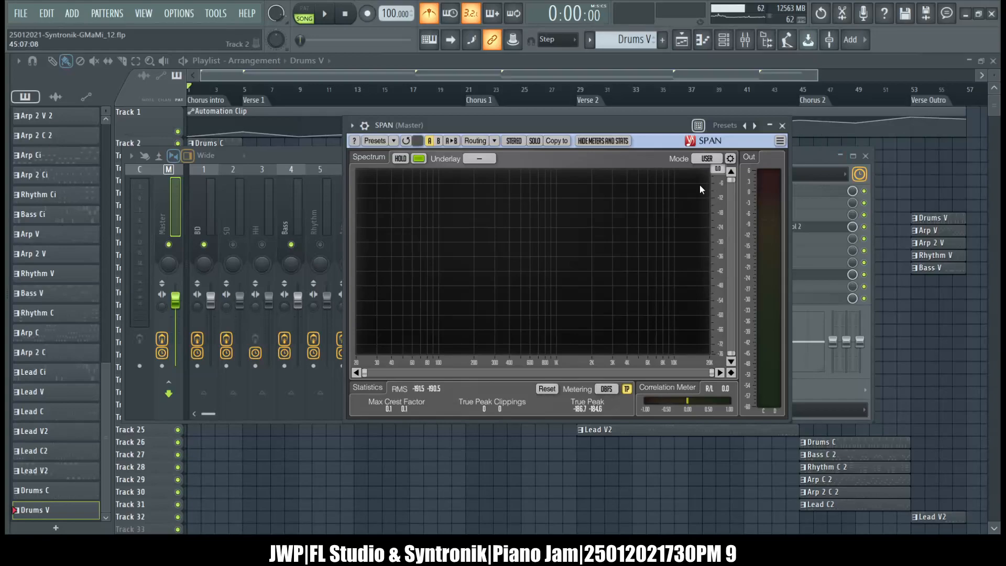
# Add Fruity Parametric EQ 2 to slot 3 of the BD mixer track.
pyautogui.click(805, 155)
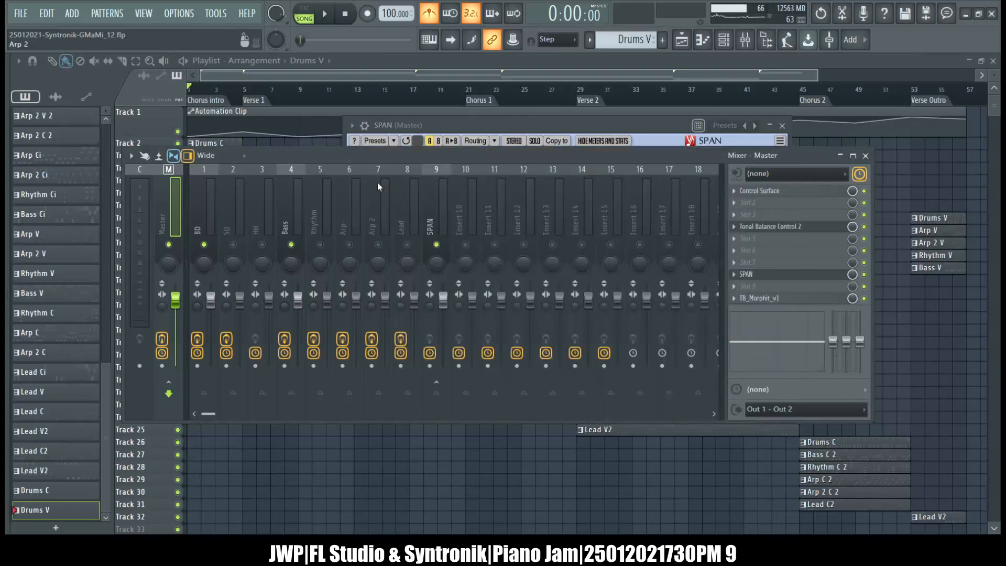
pyautogui.click(213, 207)
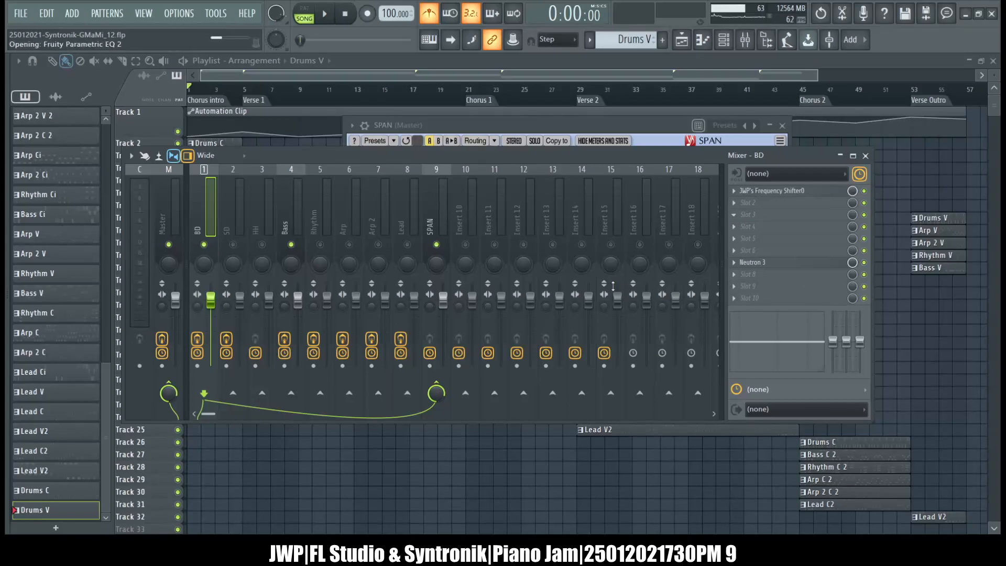
pyautogui.moveTo(444, 211); pyautogui.dragTo(656, 171)
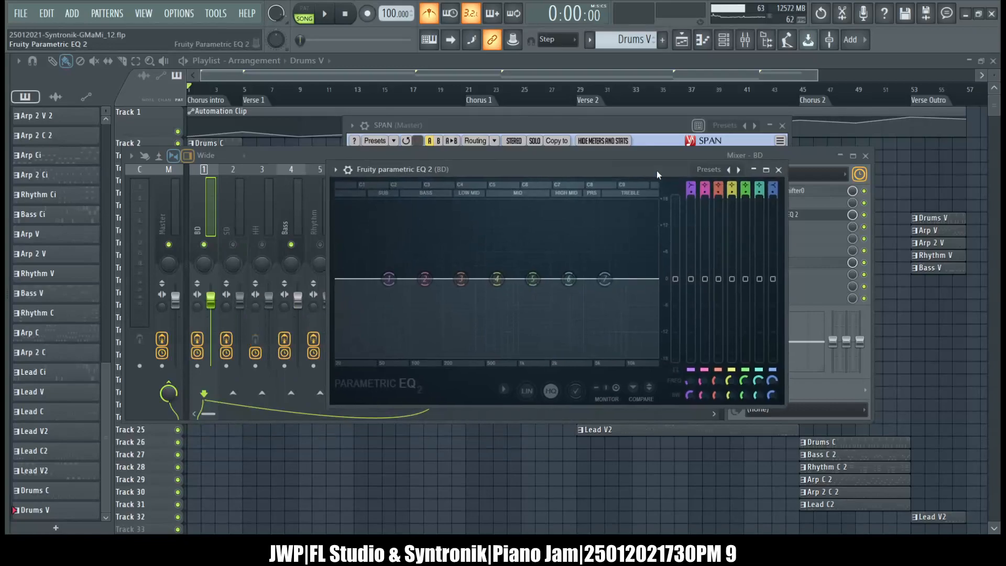
# Play the song, examine the kick's spectrum in Parametric EQ 2, close it, and compare with SPAN on the Master.
pyautogui.click(324, 21)
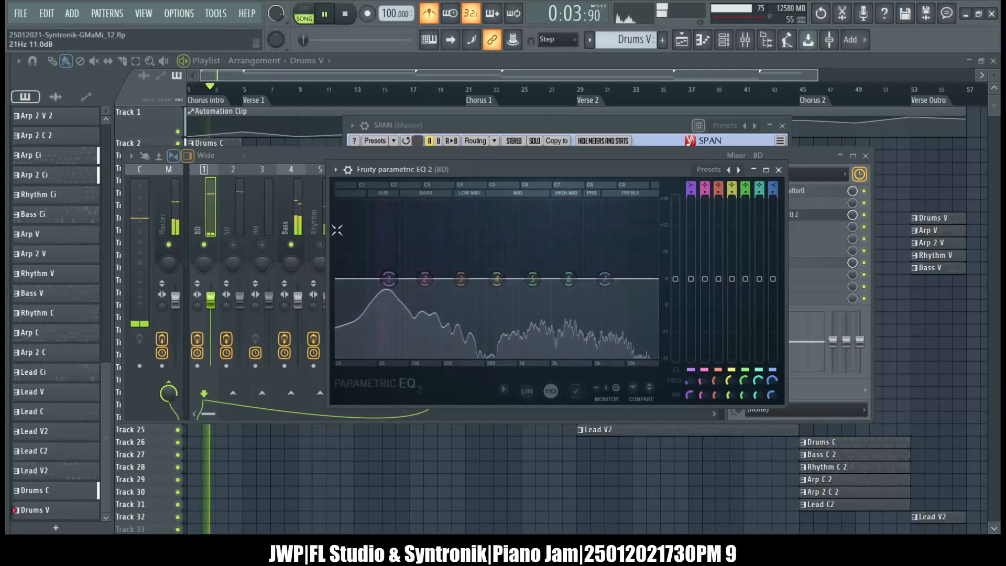
pyautogui.click(504, 389)
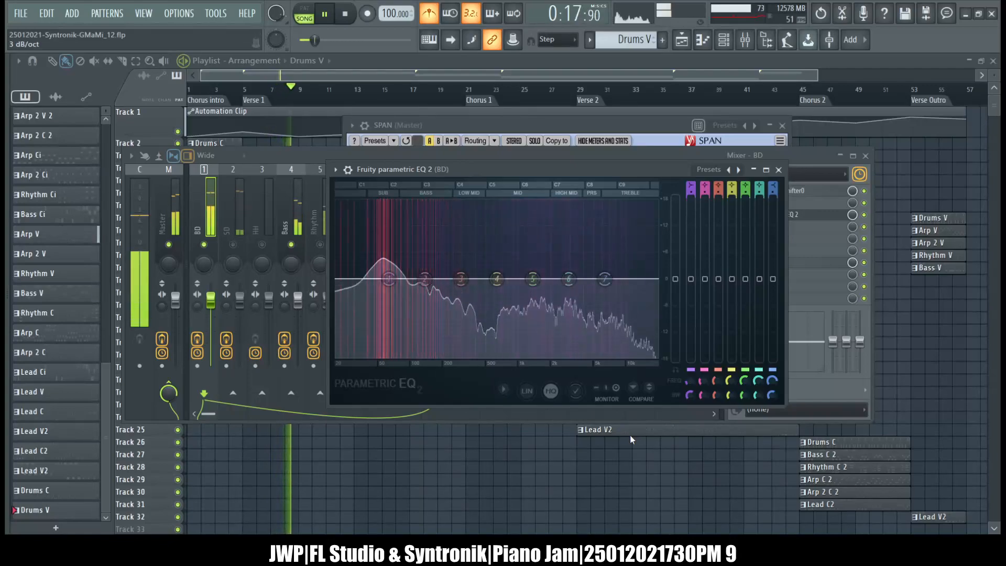
pyautogui.click(504, 389)
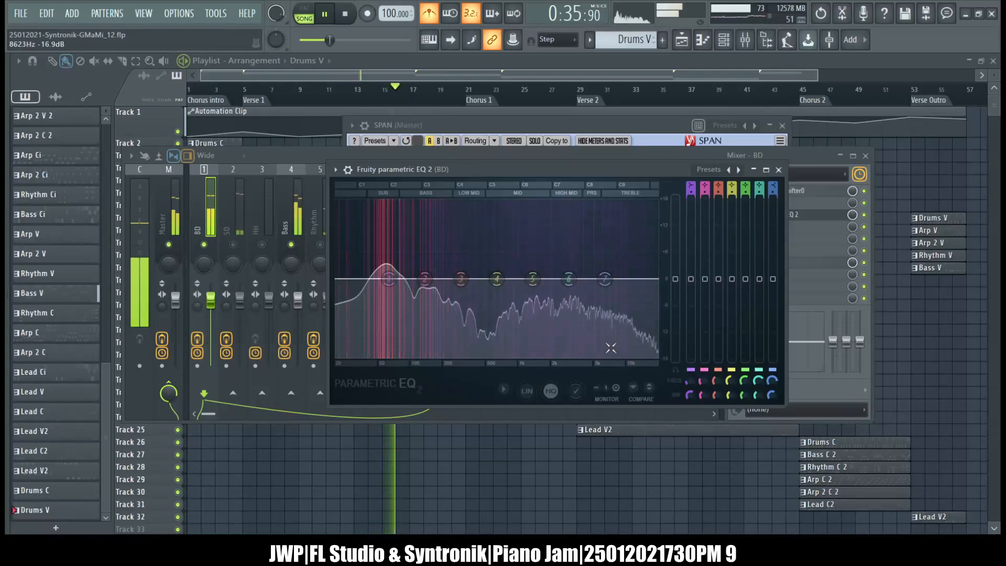
pyautogui.click(778, 169)
pyautogui.click(606, 121)
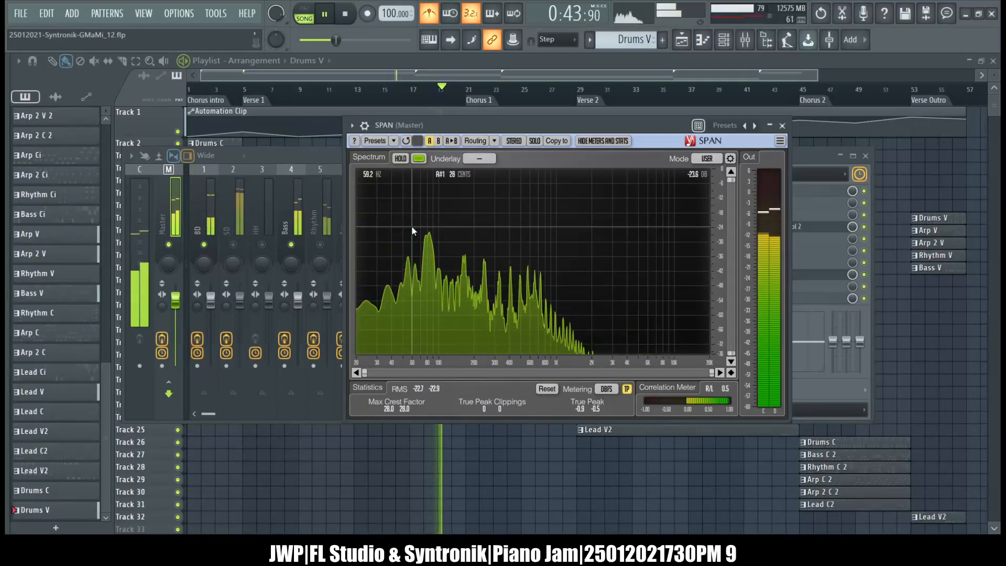
# Compare the kick and bass against the full mix in SPAN by changing the soloed tracks, and stop playback.
pyautogui.click(315, 153)
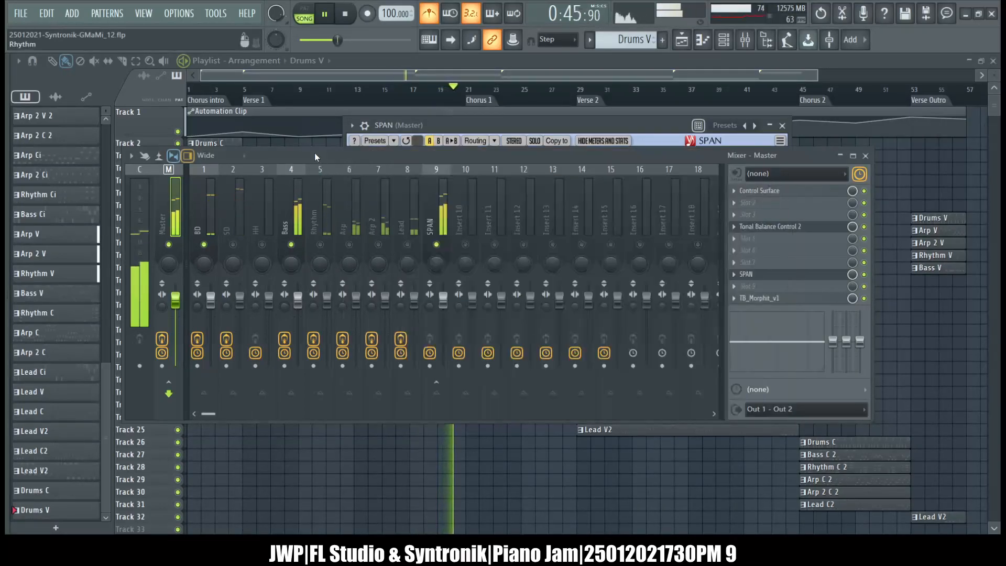
pyautogui.rightClick(291, 245)
pyautogui.click(530, 125)
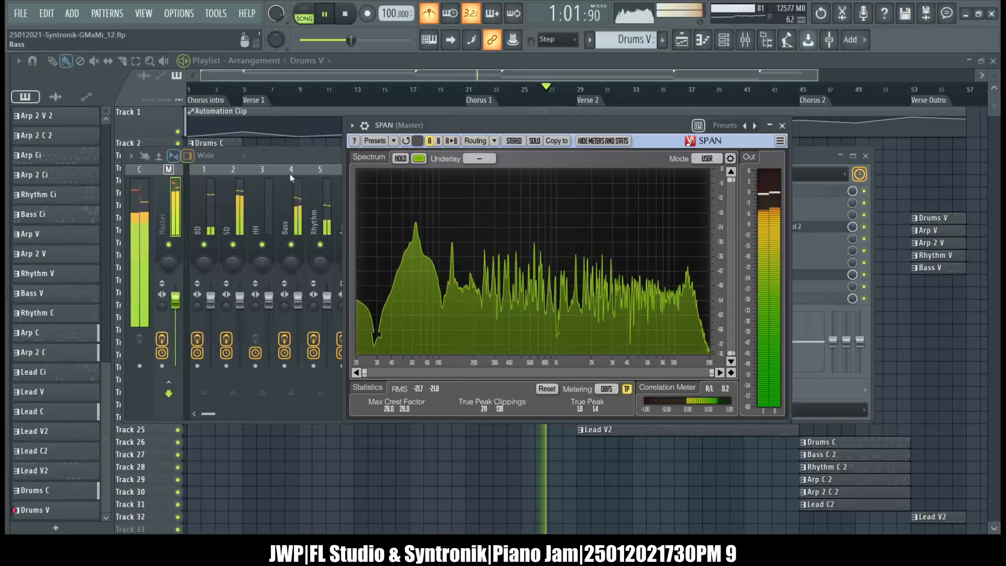
pyautogui.click(291, 159)
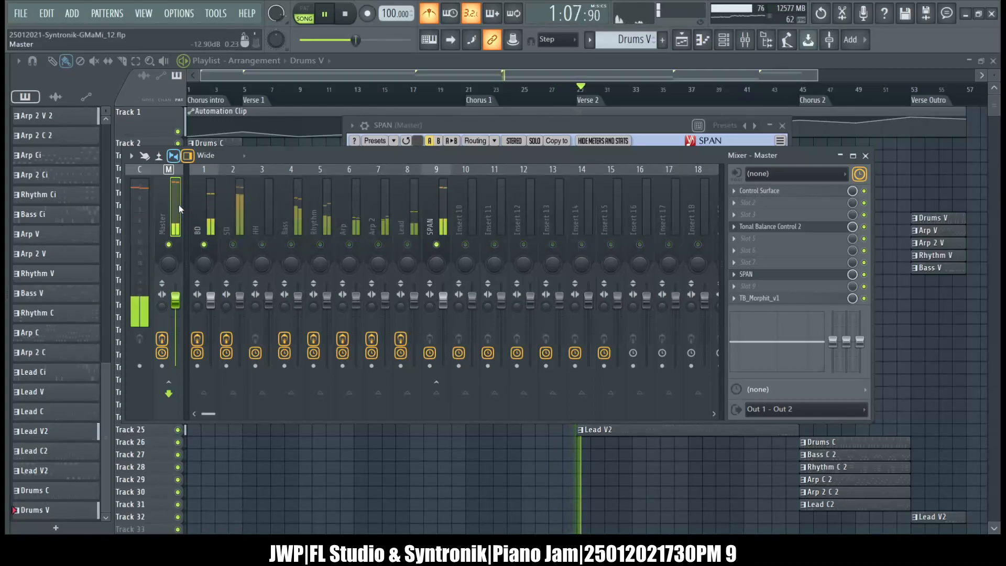
pyautogui.click(345, 14)
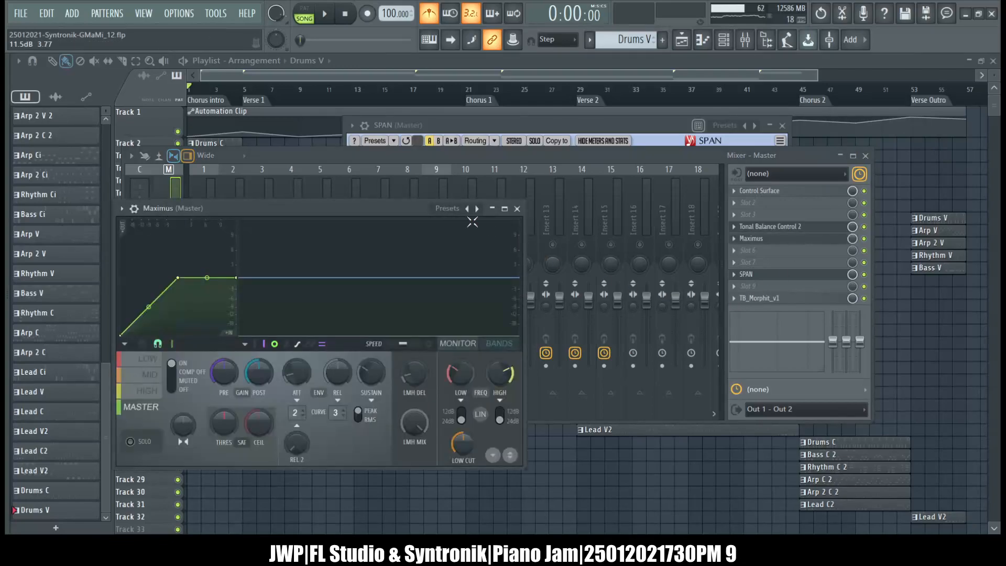
# Add Maximus to slot 5 of the Master track with the Max loudness 2 preset and start playback.
pyautogui.moveTo(406, 215); pyautogui.dragTo(679, 133)
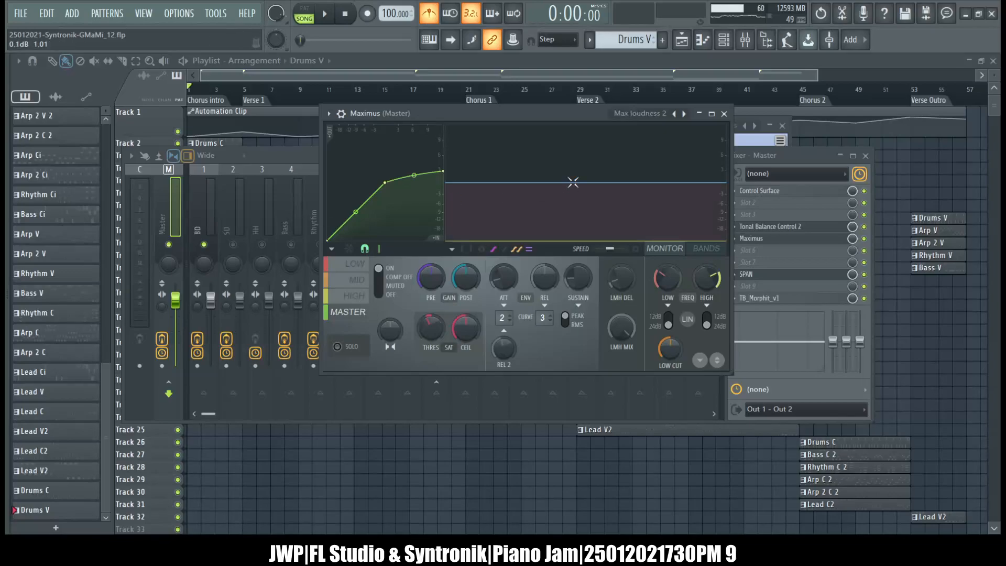
pyautogui.moveTo(502, 121); pyautogui.dragTo(486, 165)
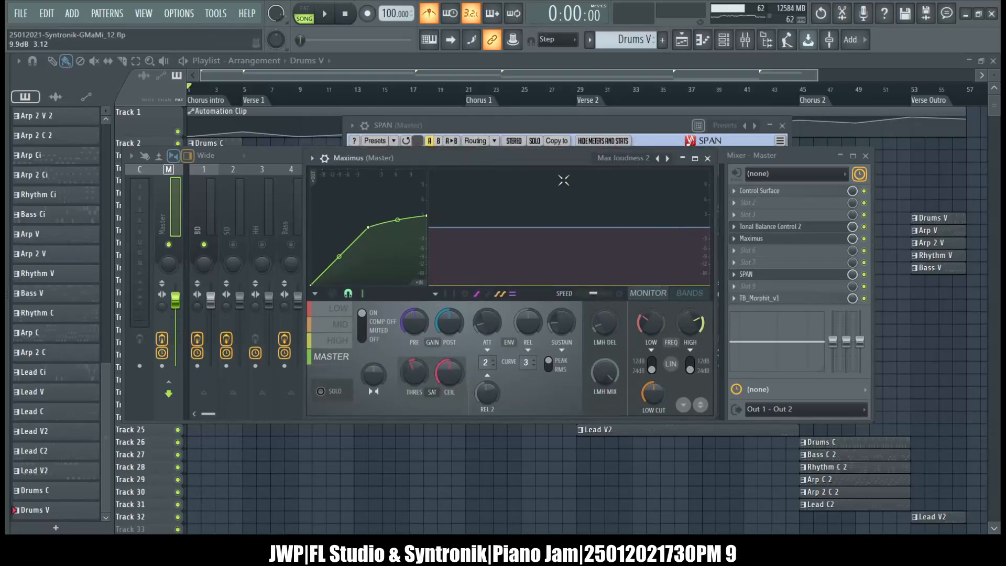
pyautogui.press('space')
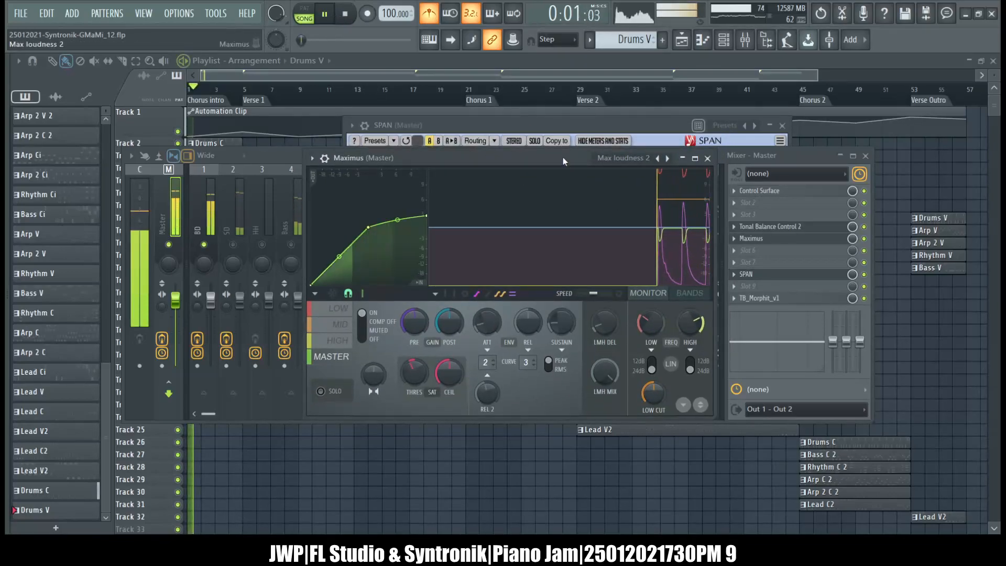
# Unsolo the BD track, check the low band of Maximus on the Master, close the plugin and stop playback.
pyautogui.rightClick(204, 244)
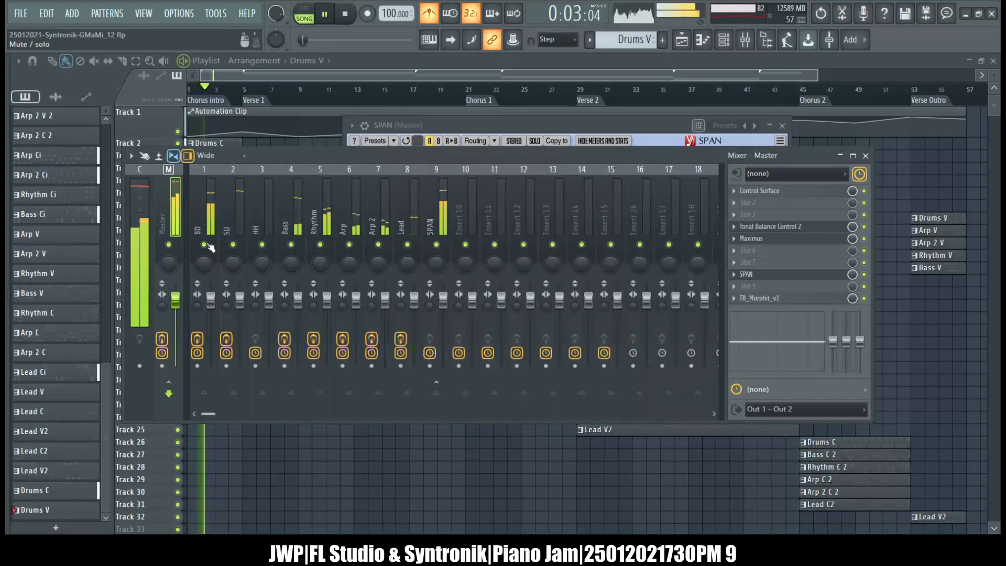
pyautogui.click(778, 240)
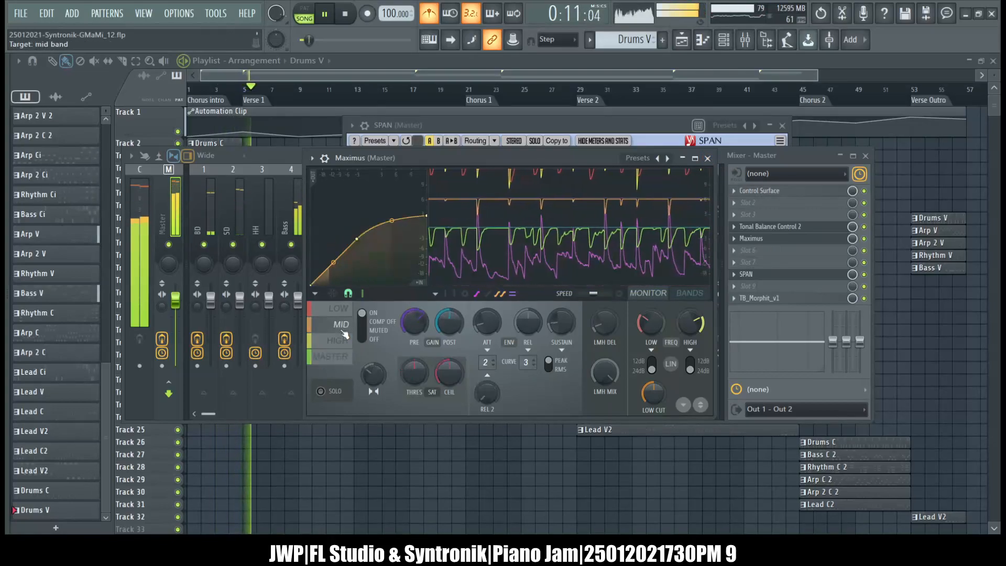
pyautogui.click(340, 313)
pyautogui.press('Escape')
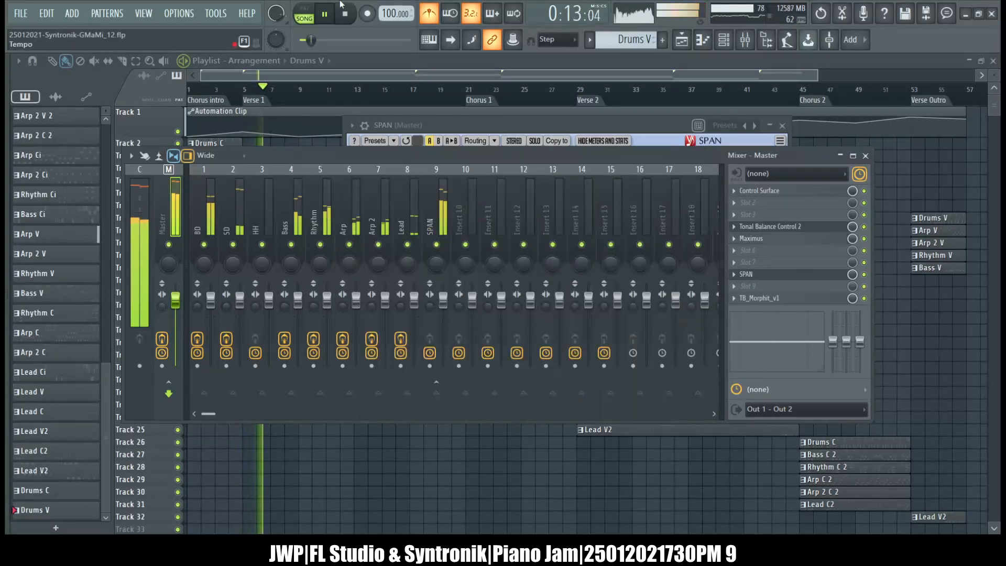
pyautogui.click(345, 15)
# Review the effect slots of the mixer tracks from BD to Lead and of the Master, and close SPAN.
pyautogui.click(209, 205)
pyautogui.click(239, 204)
pyautogui.click(262, 202)
pyautogui.click(305, 202)
pyautogui.click(349, 204)
pyautogui.click(414, 210)
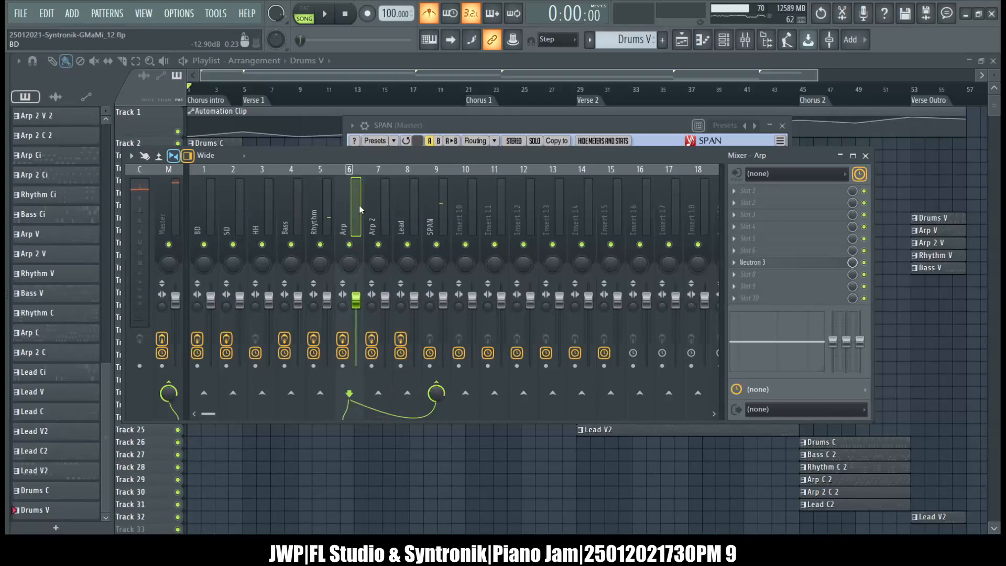
pyautogui.click(210, 212)
pyautogui.click(171, 200)
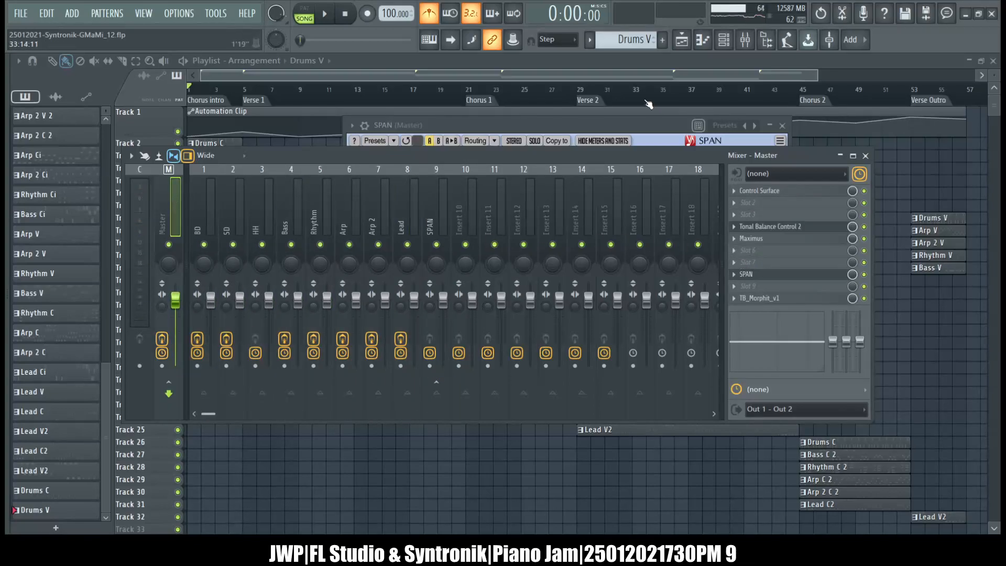
pyautogui.click(602, 122)
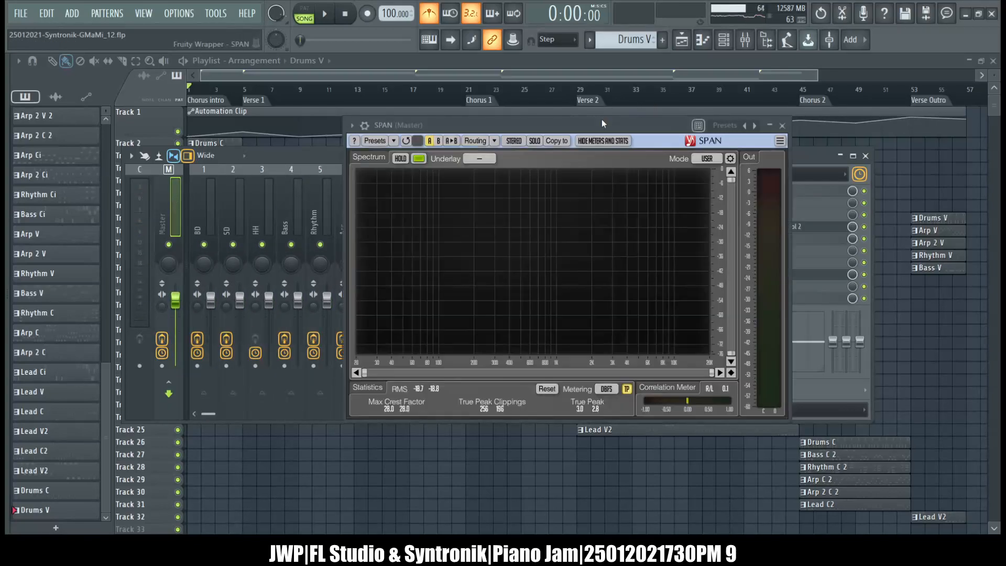
pyautogui.click(782, 126)
# Load Ozone 9 Maximizer into slot 5 of the BD mixer track and close its window.
pyautogui.click(206, 212)
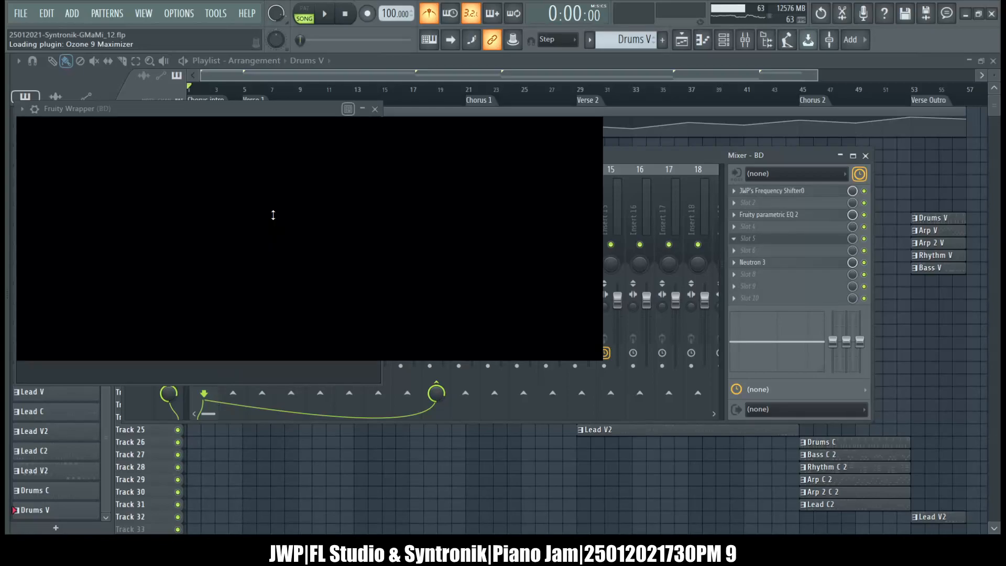
pyautogui.moveTo(297, 108); pyautogui.dragTo(631, 143)
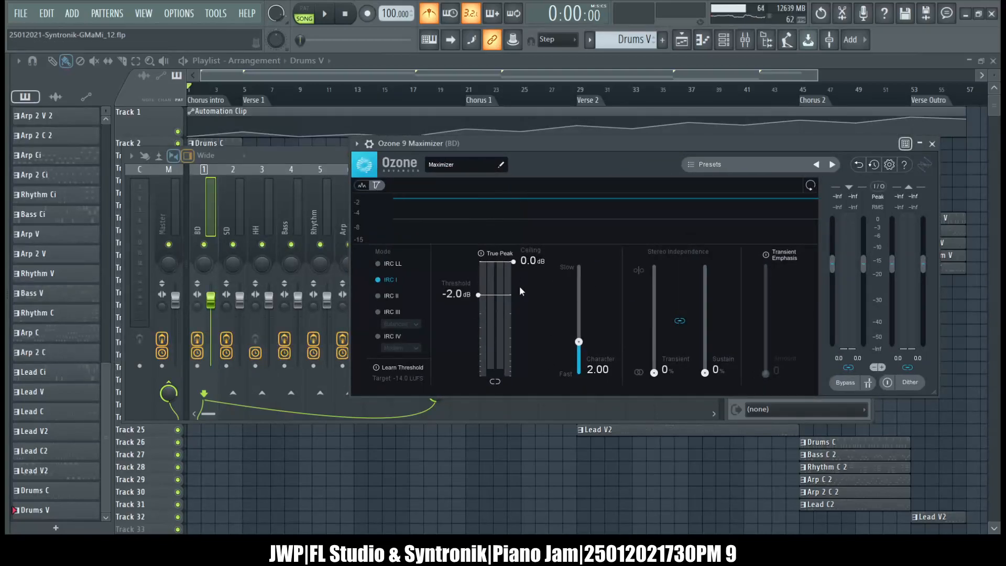
pyautogui.click(933, 144)
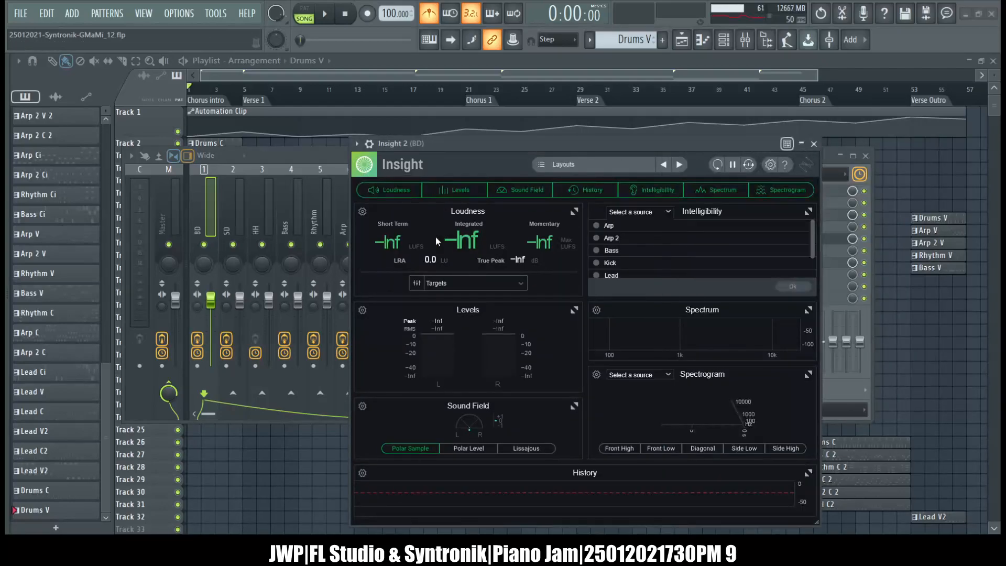
# Load Insight 2 into slot 5 of the BD track, measure the kick's loudness during playback, and remove the plugin again.
pyautogui.moveTo(460, 151); pyautogui.dragTo(420, 98)
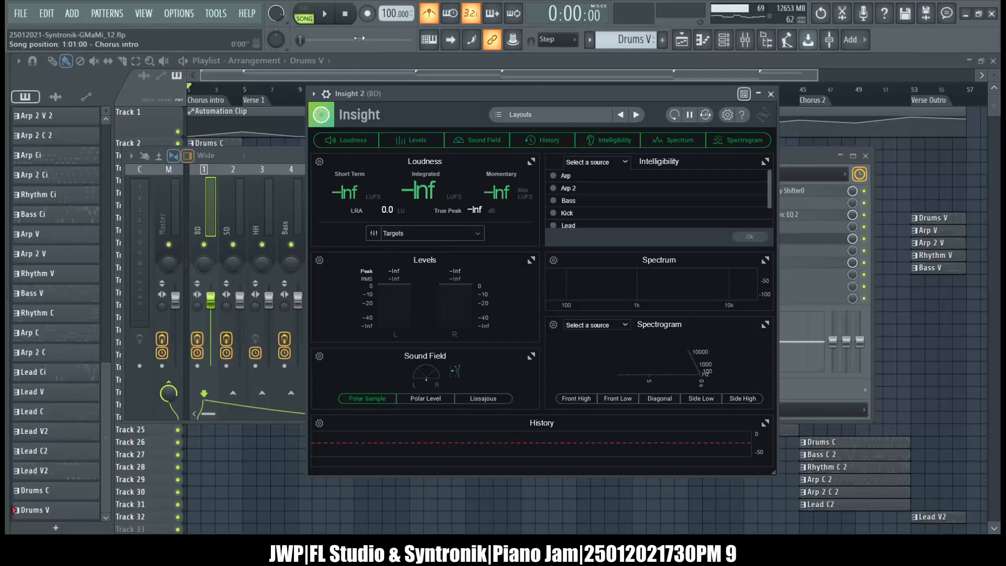
pyautogui.click(326, 15)
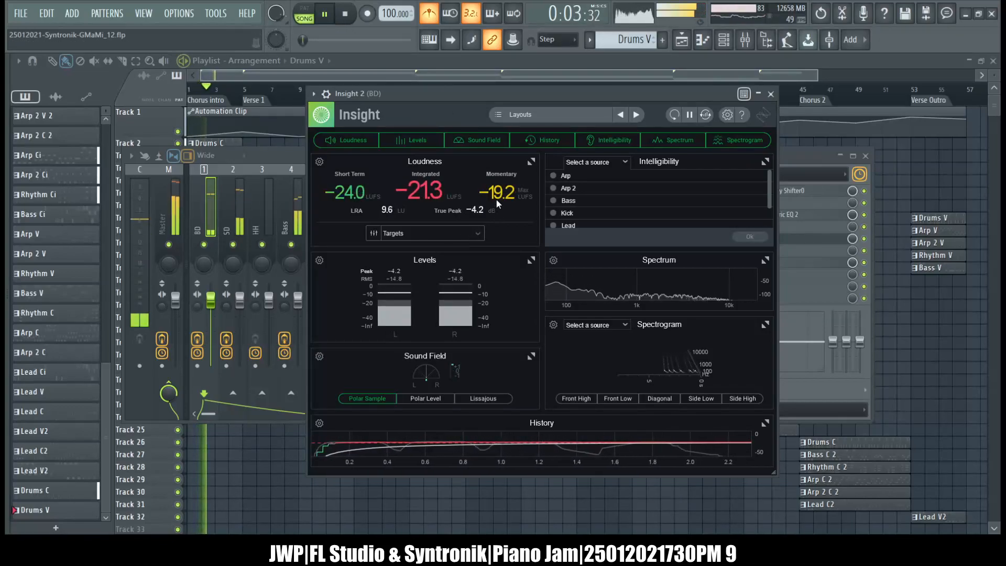
pyautogui.click(280, 157)
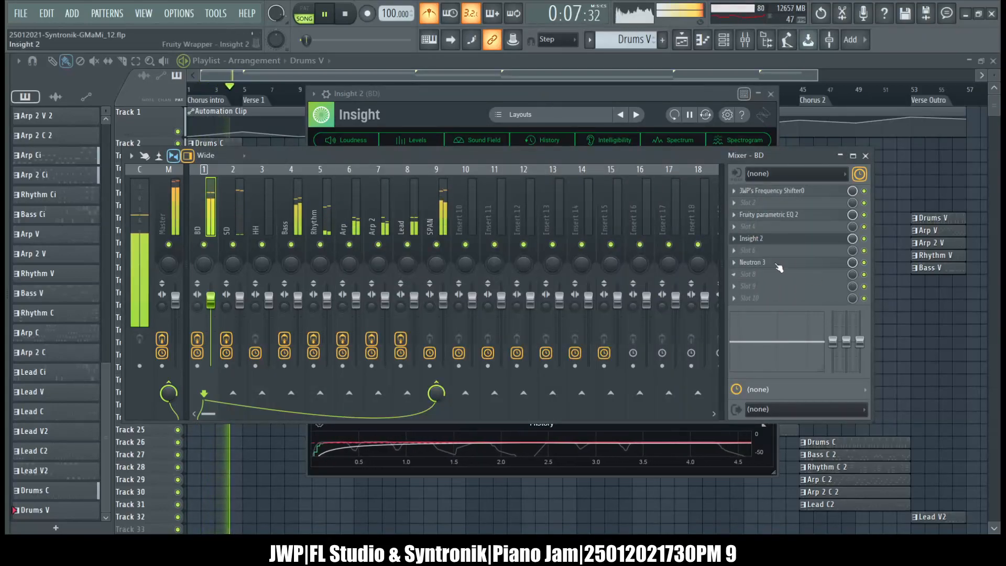
pyautogui.click(740, 240)
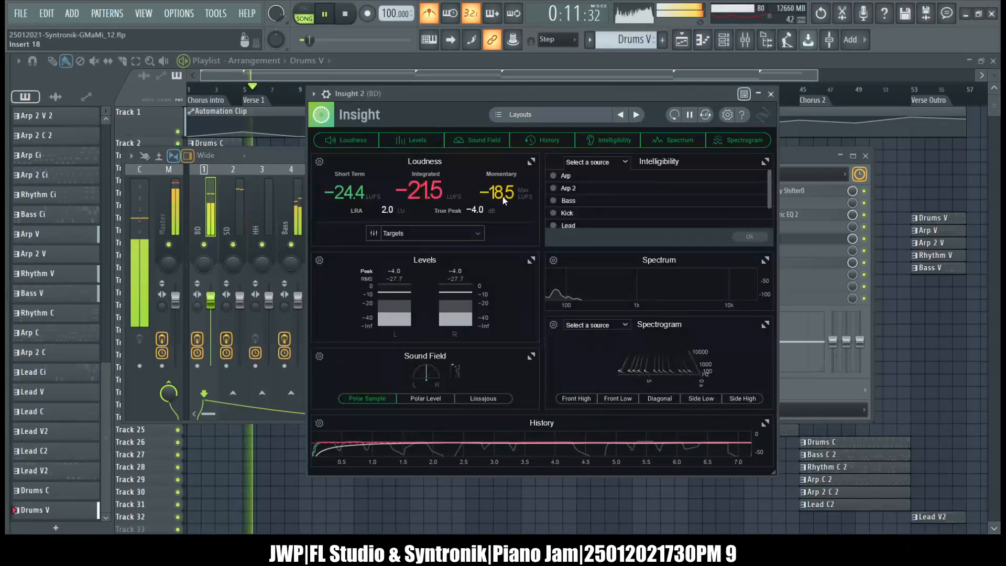
pyautogui.click(803, 159)
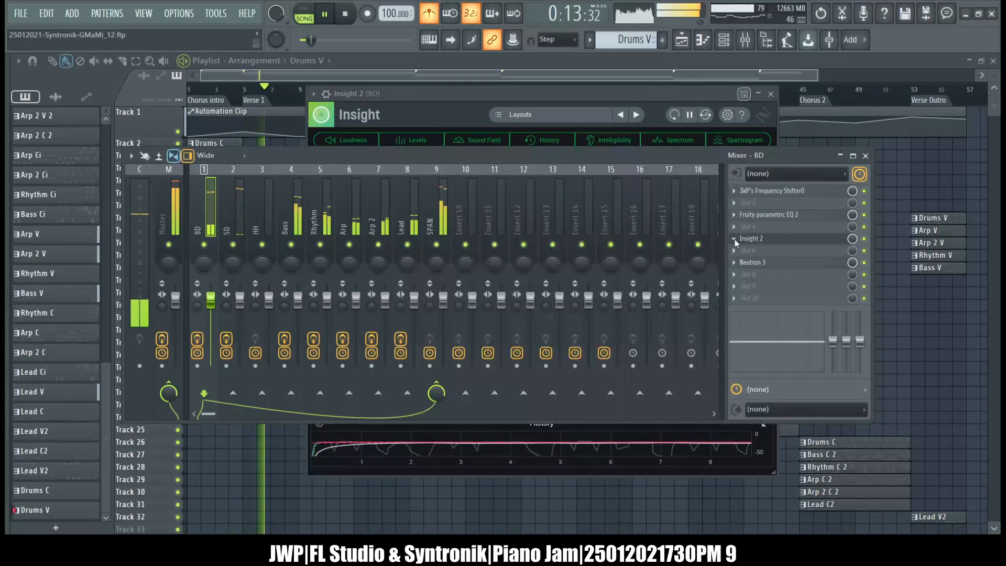
pyautogui.click(594, 252)
pyautogui.click(345, 15)
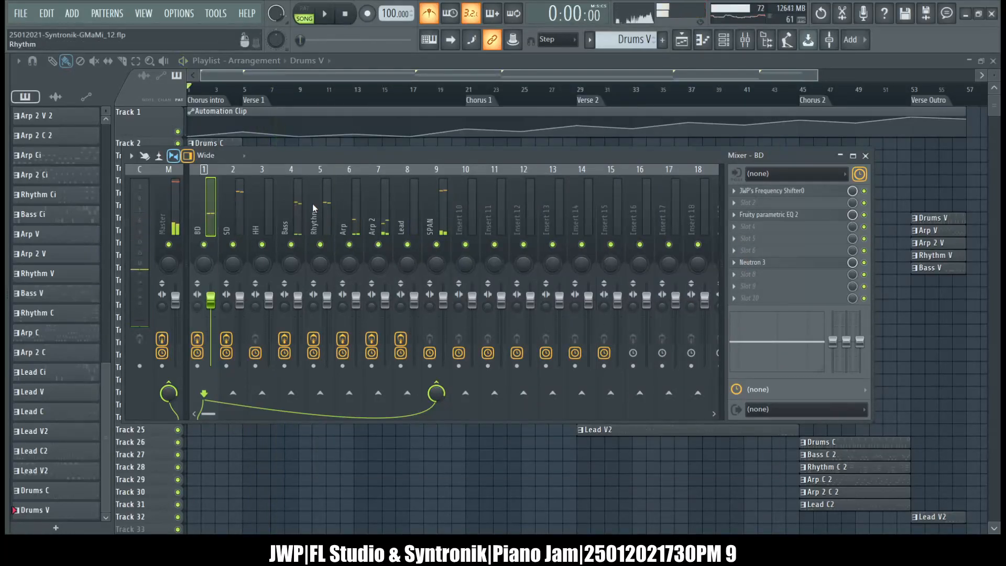
# Open Neutron 3 on the BD track, examine its Compressor 1 and Compressor 2 settings, and close it.
pyautogui.click(178, 195)
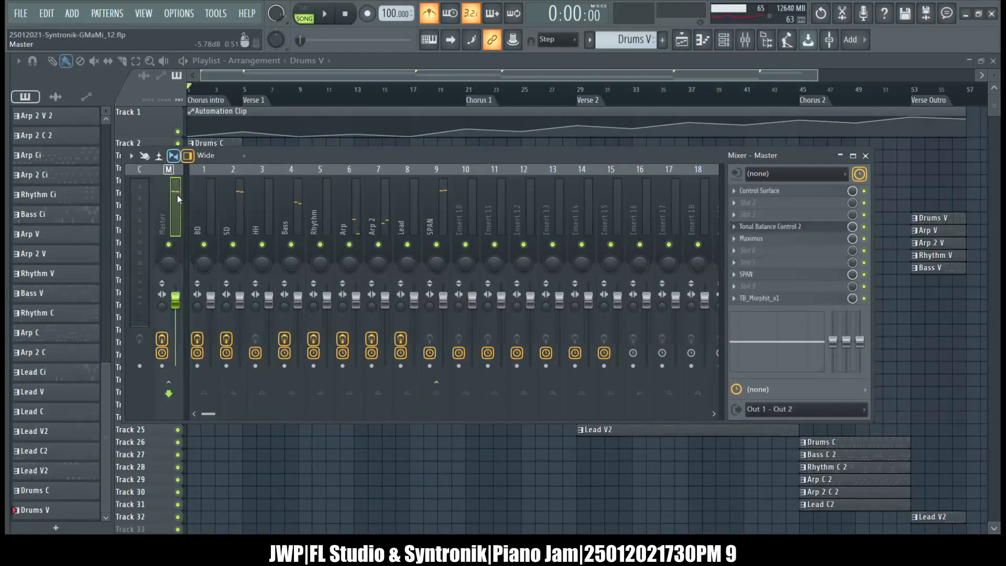
pyautogui.click(206, 200)
pyautogui.click(276, 209)
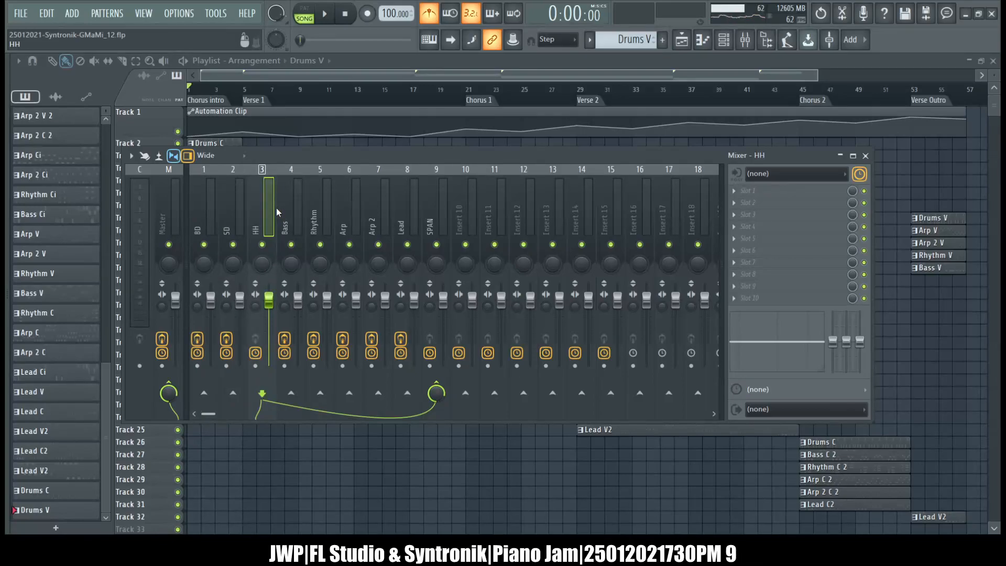
pyautogui.click(202, 213)
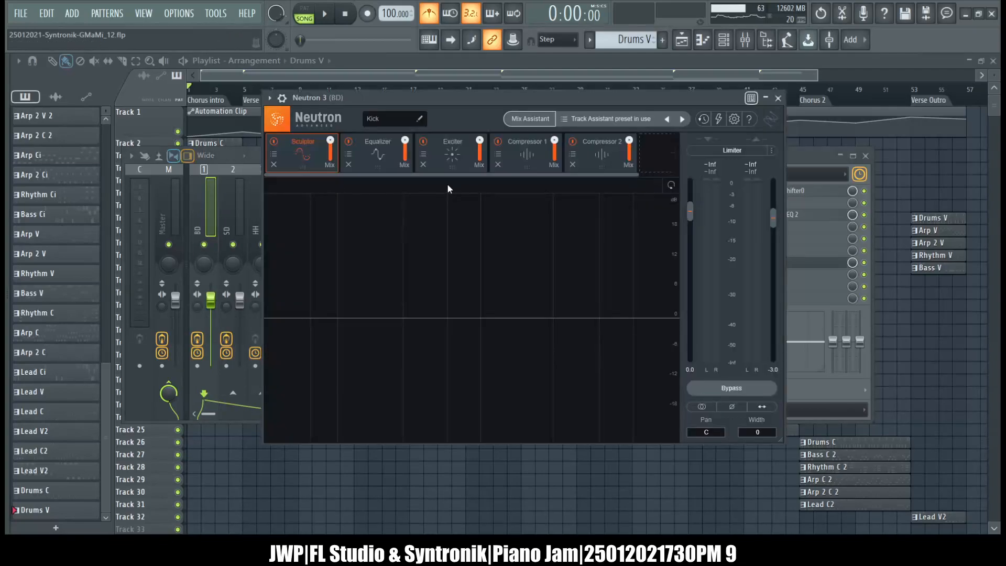
pyautogui.click(514, 155)
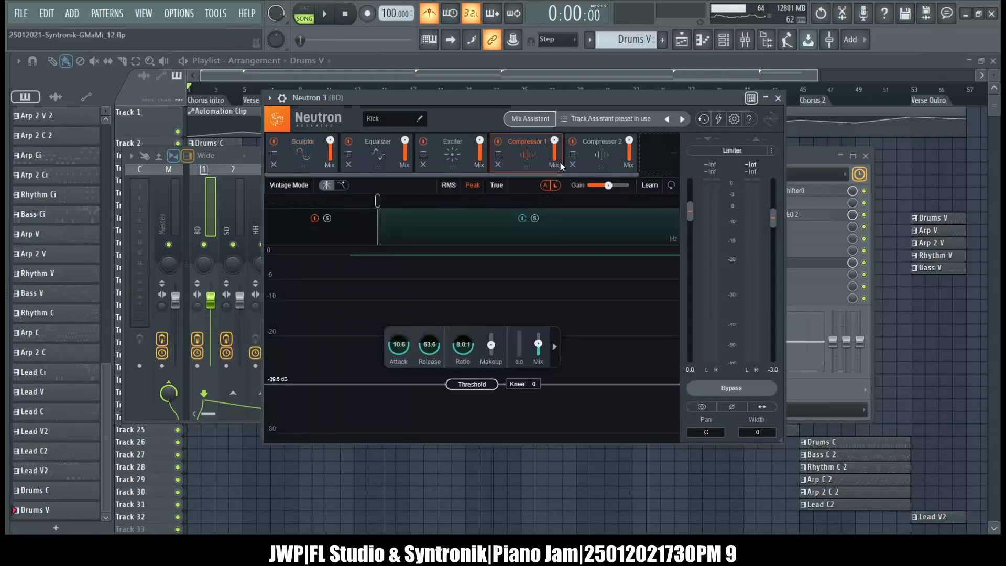
pyautogui.click(591, 163)
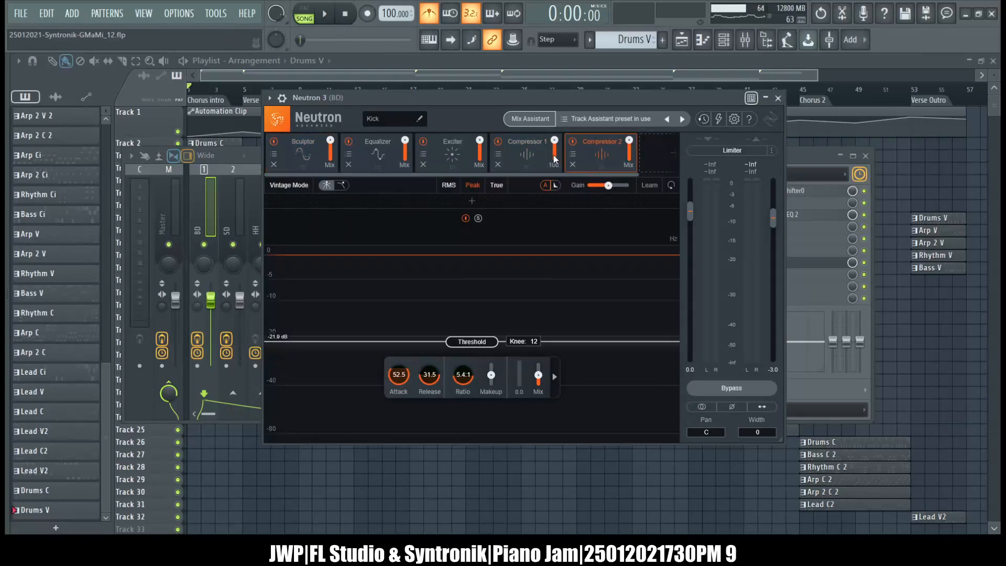
pyautogui.click(529, 153)
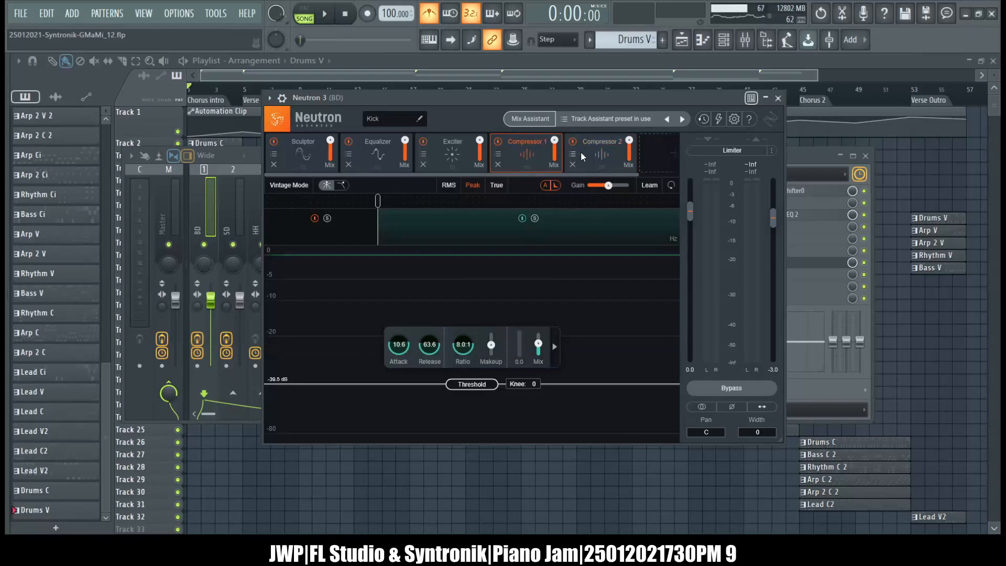
pyautogui.click(778, 99)
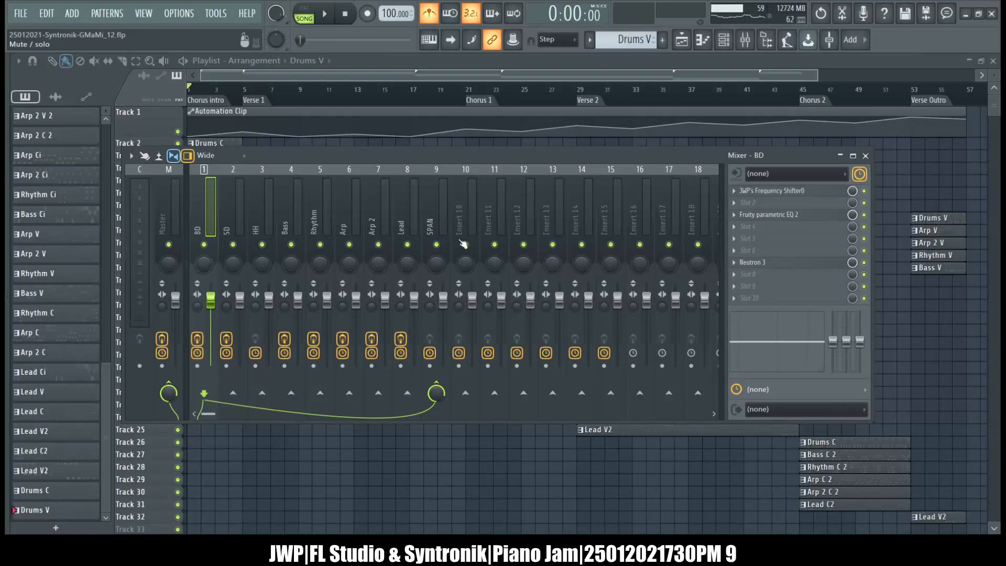
# Remove Fruity Parametric EQ 2 from slot 3 of the BD mixer track.
pyautogui.click(779, 215)
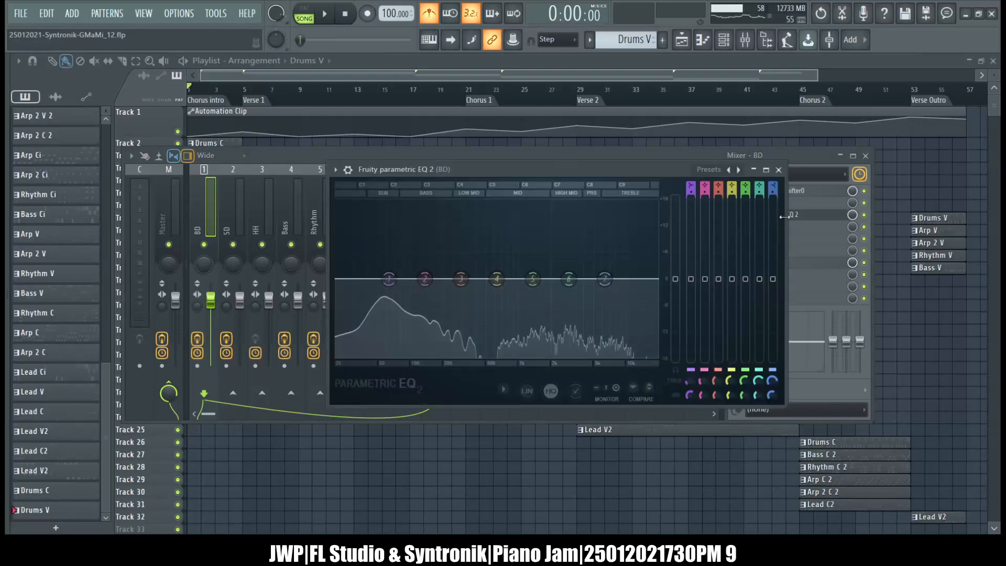
pyautogui.click(779, 214)
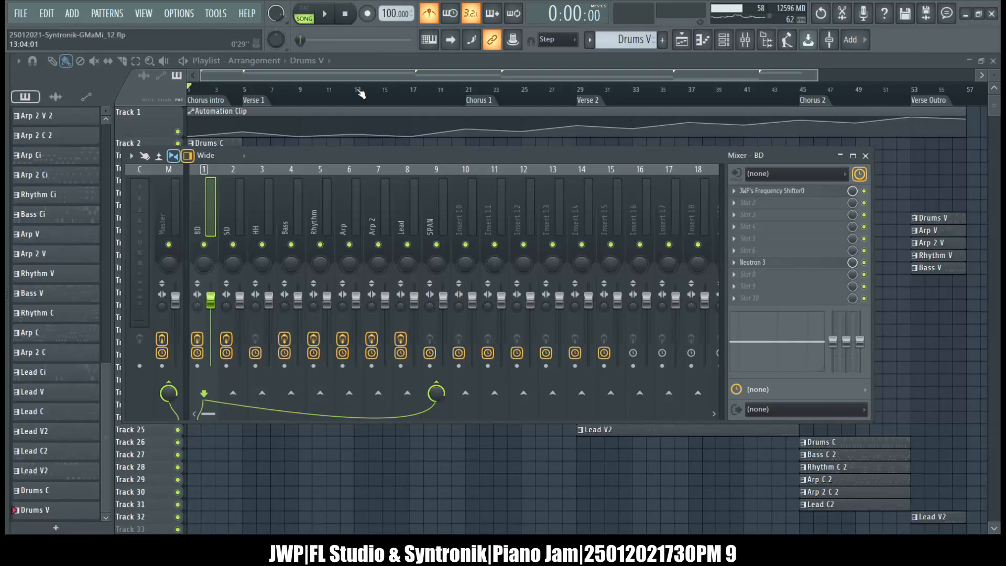
# Play the song, remove Maximus from slot 5 of the Master track, and open SPAN.
pyautogui.click(325, 21)
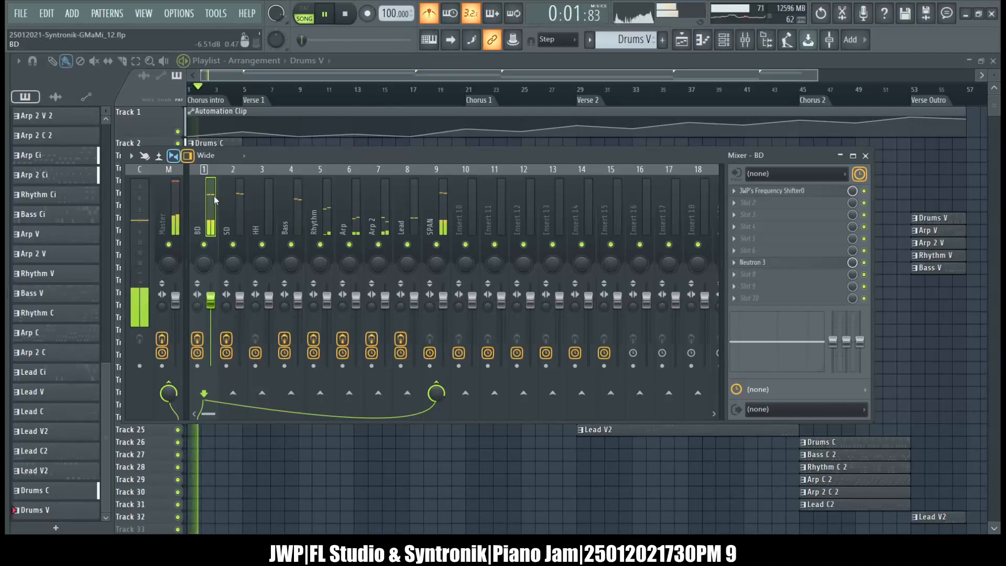
pyautogui.click(169, 210)
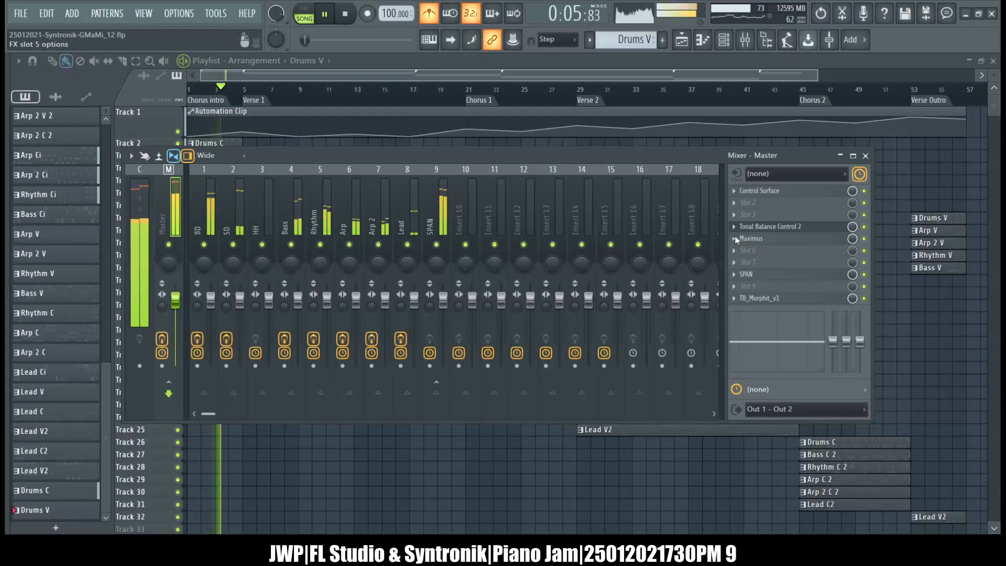
pyautogui.click(568, 306)
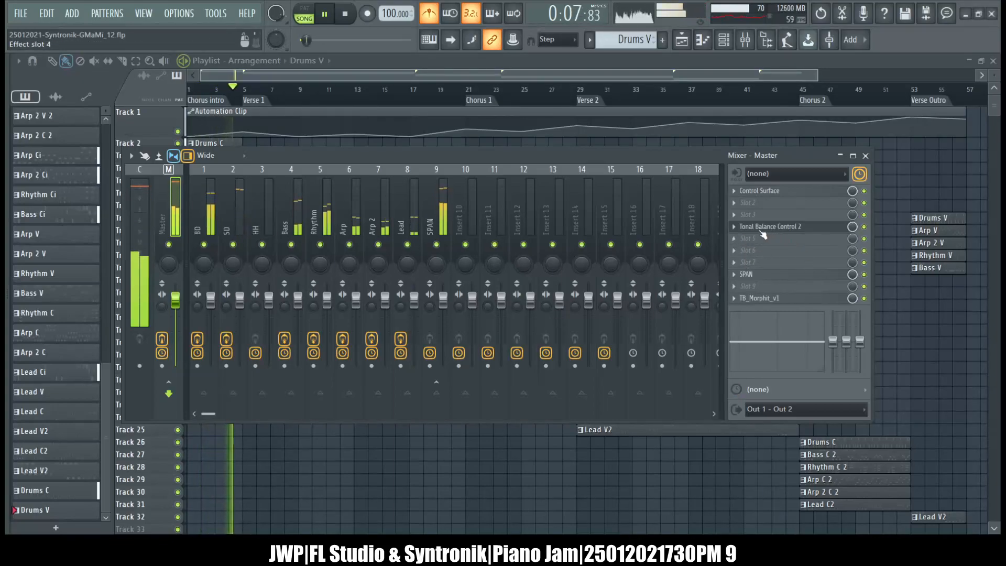
pyautogui.click(746, 274)
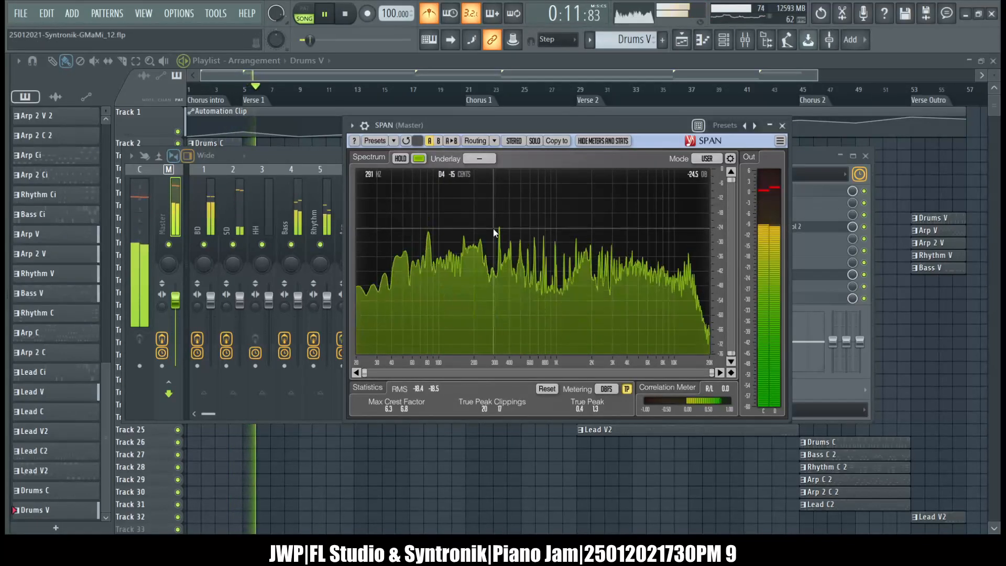
# Open Tonal Balance Control 2 on the Master track, check the song against the Bass Heavy target, stop playback and close it.
pyautogui.click(793, 154)
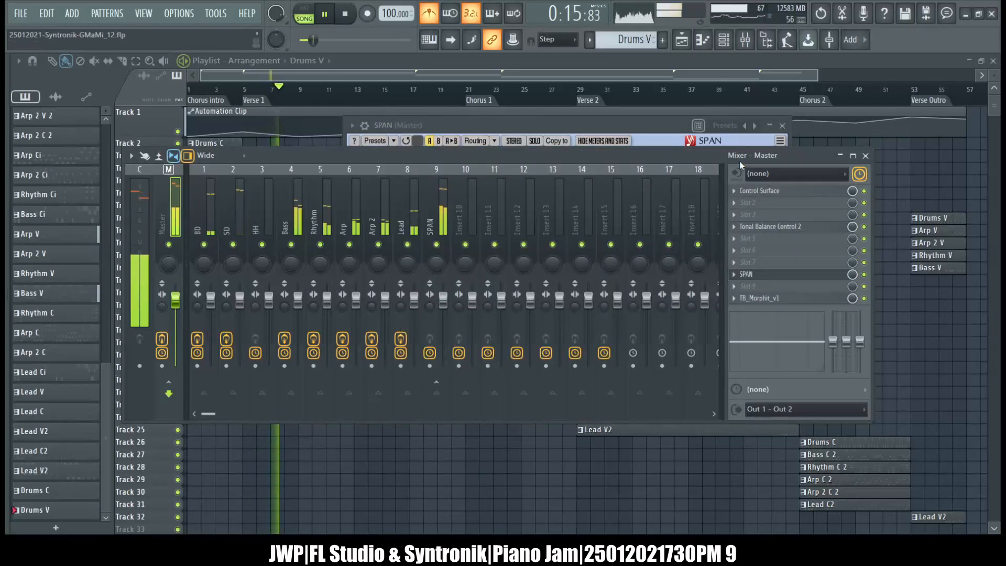
pyautogui.click(768, 226)
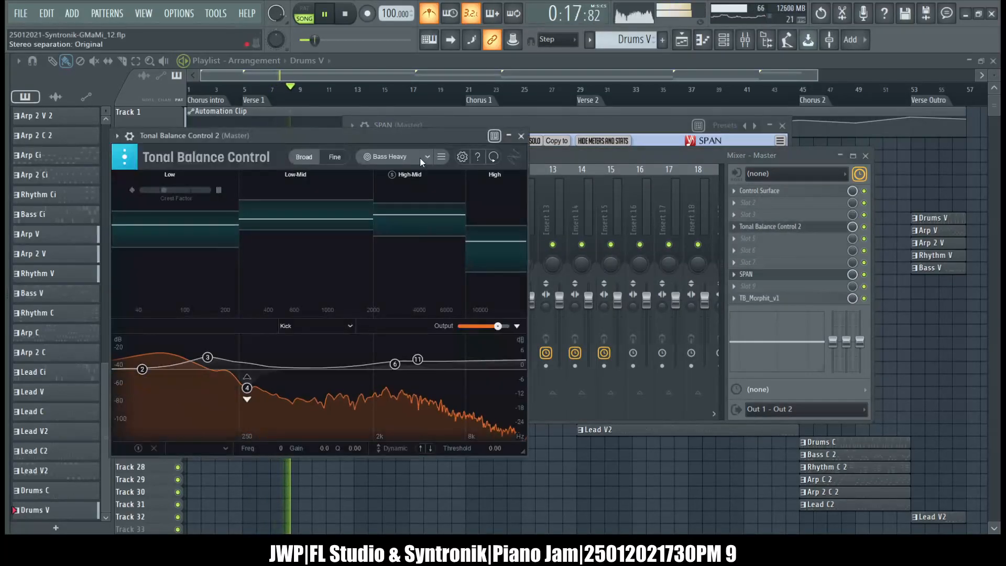
pyautogui.moveTo(395, 137); pyautogui.dragTo(612, 165)
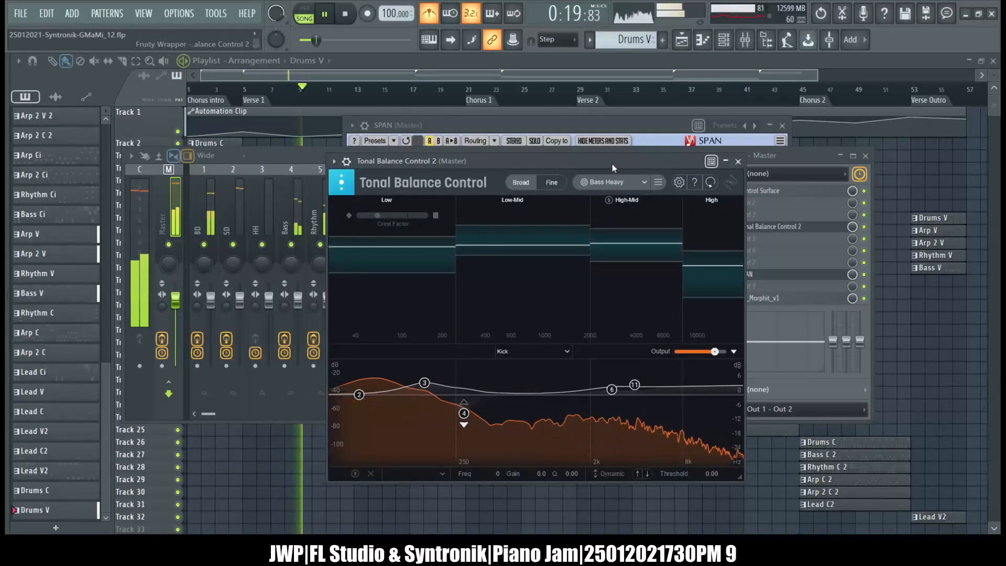
pyautogui.press('space')
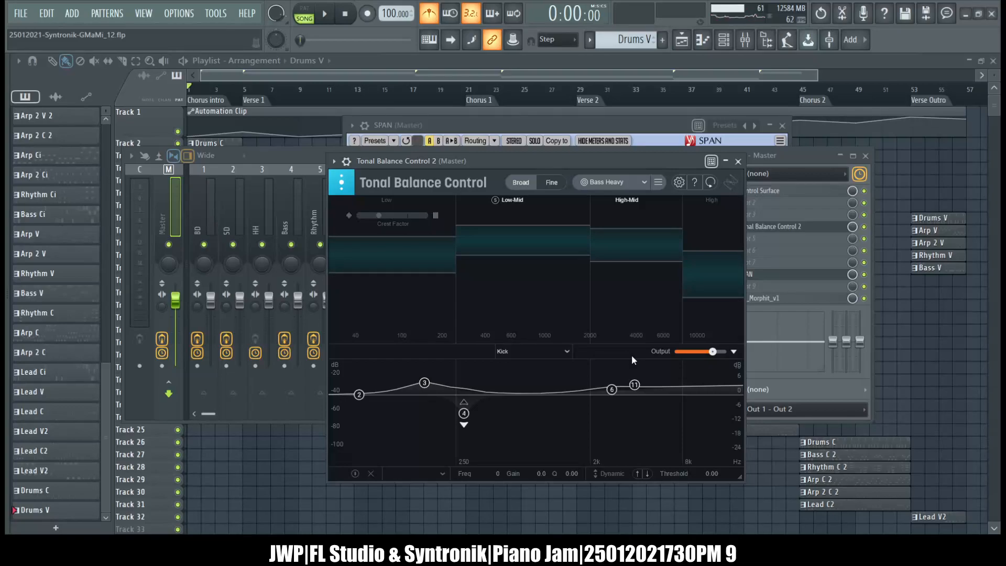
pyautogui.click(738, 162)
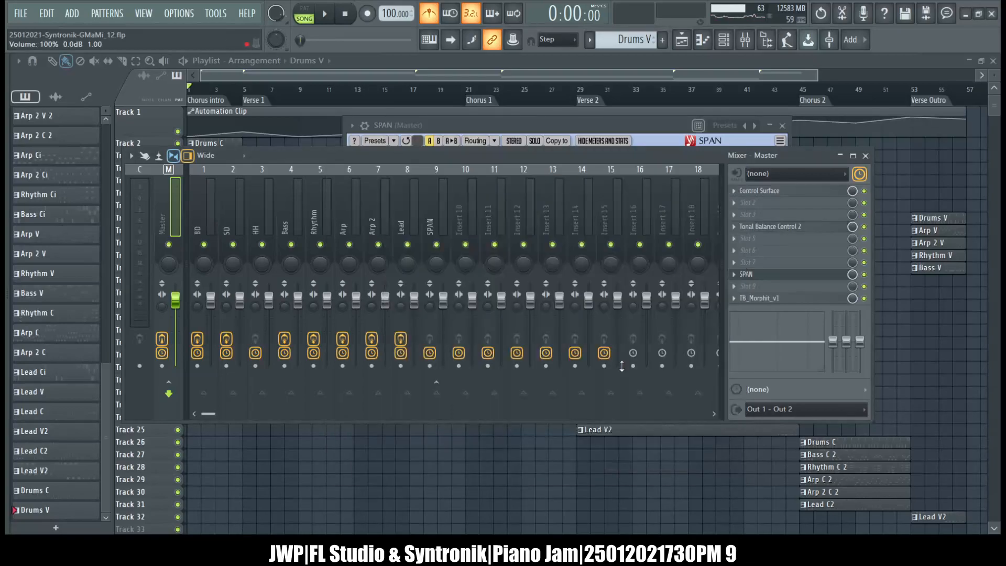
# Disable Neutron 3 on the BD mixer track and load Fruity Limiter into slot 5.
pyautogui.click(207, 207)
pyautogui.click(864, 262)
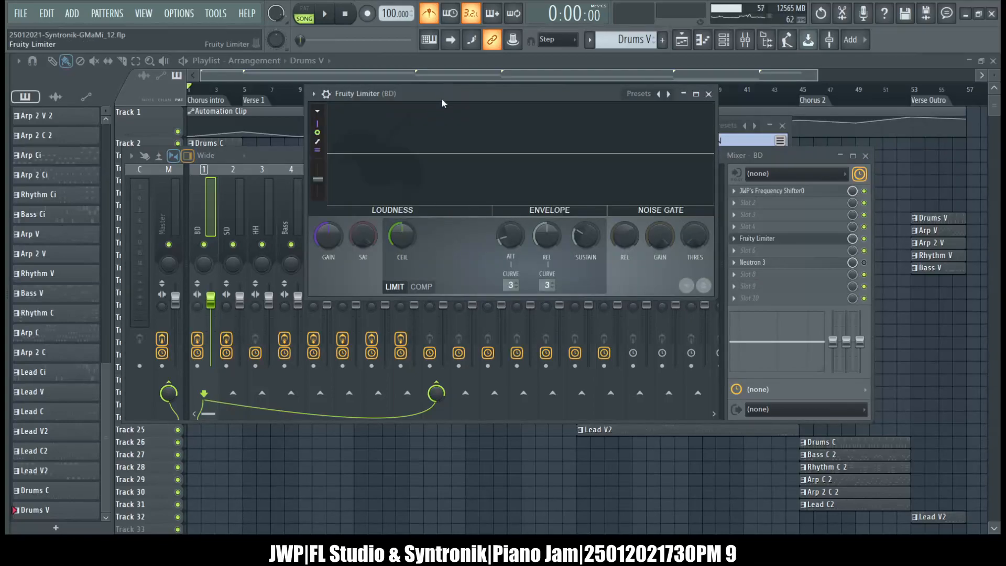
pyautogui.moveTo(439, 94); pyautogui.dragTo(475, 213)
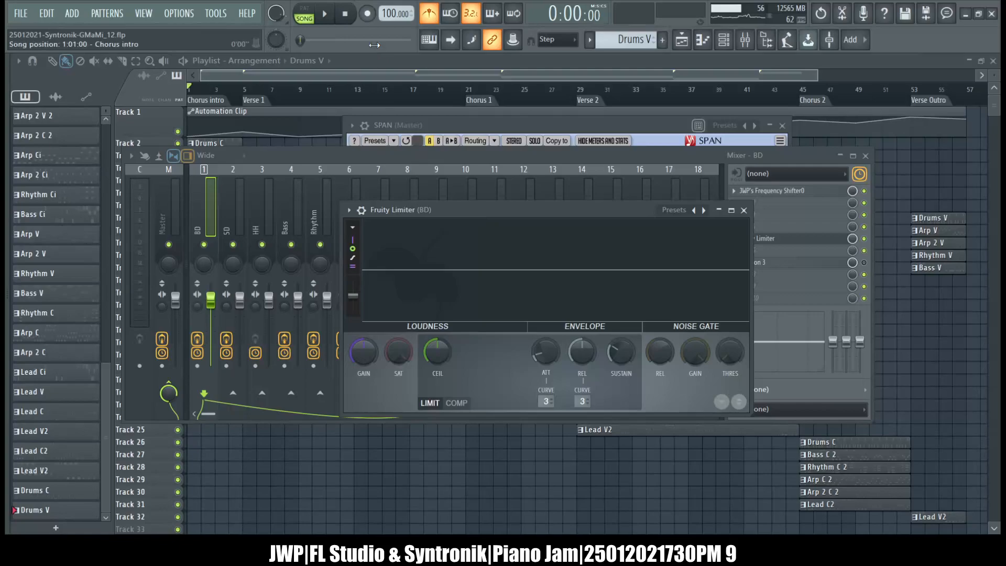
# Play the song and apply the Drum compression preset to the BD track's Fruity Limiter.
pyautogui.press('space')
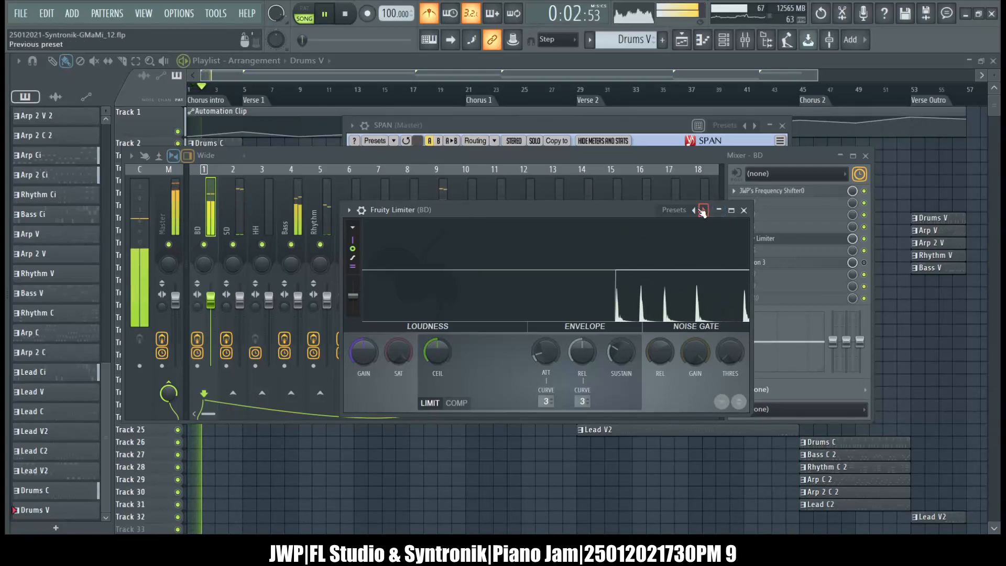
pyautogui.click(696, 210)
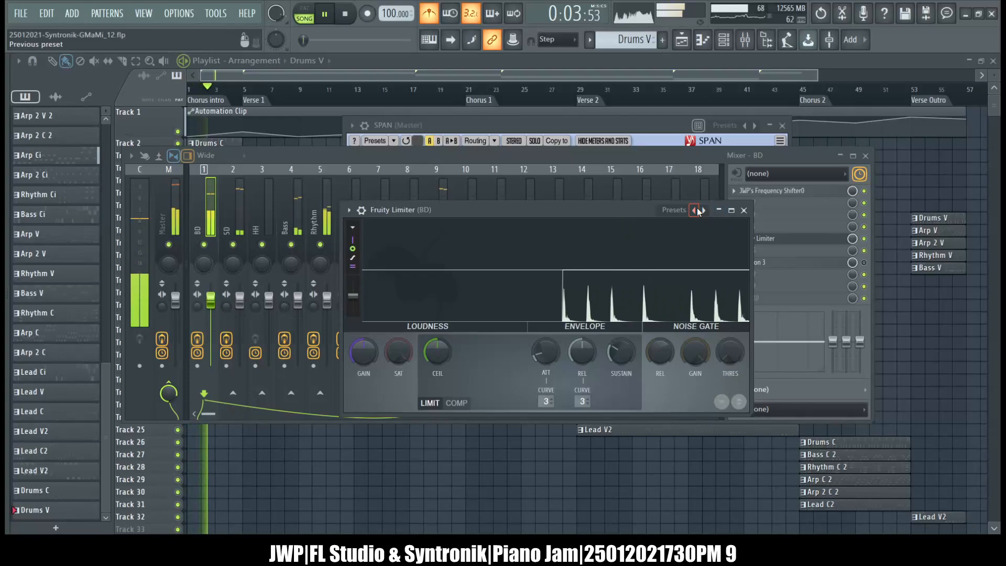
pyautogui.click(724, 227)
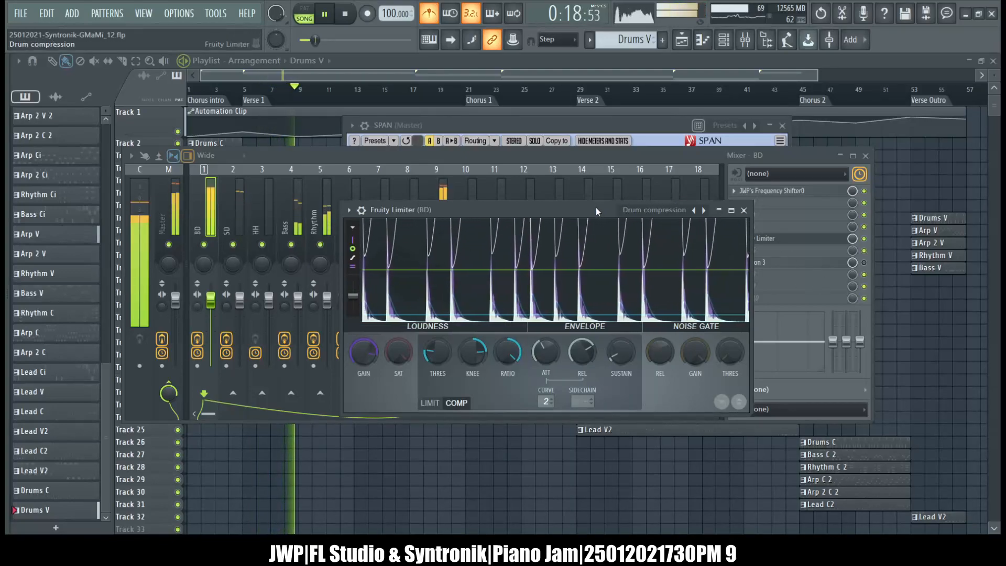
pyautogui.moveTo(595, 208); pyautogui.dragTo(473, 161)
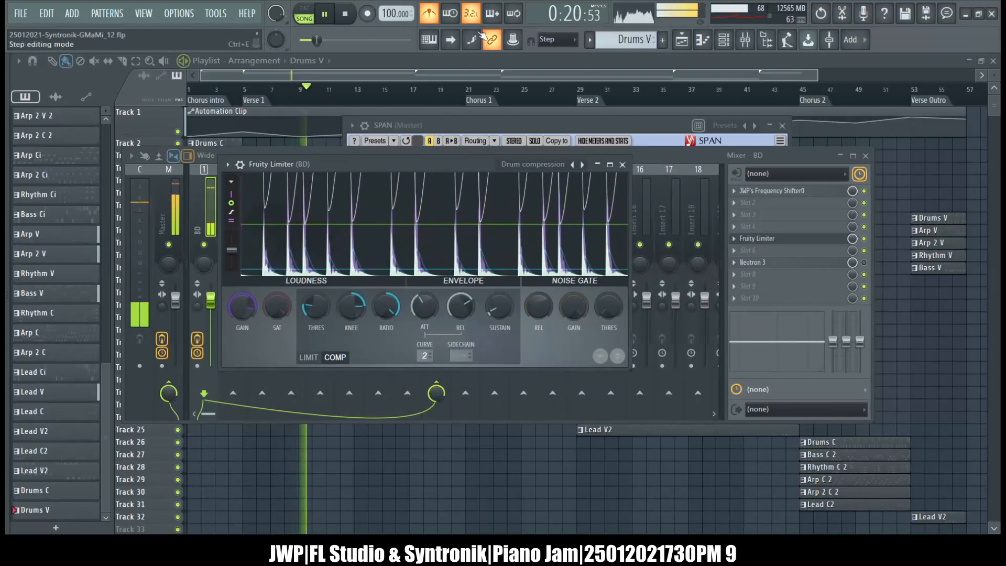
# Show the channel rack, stop the song, select the empty Pattern 34 and switch to pattern playback mode.
pyautogui.click(723, 42)
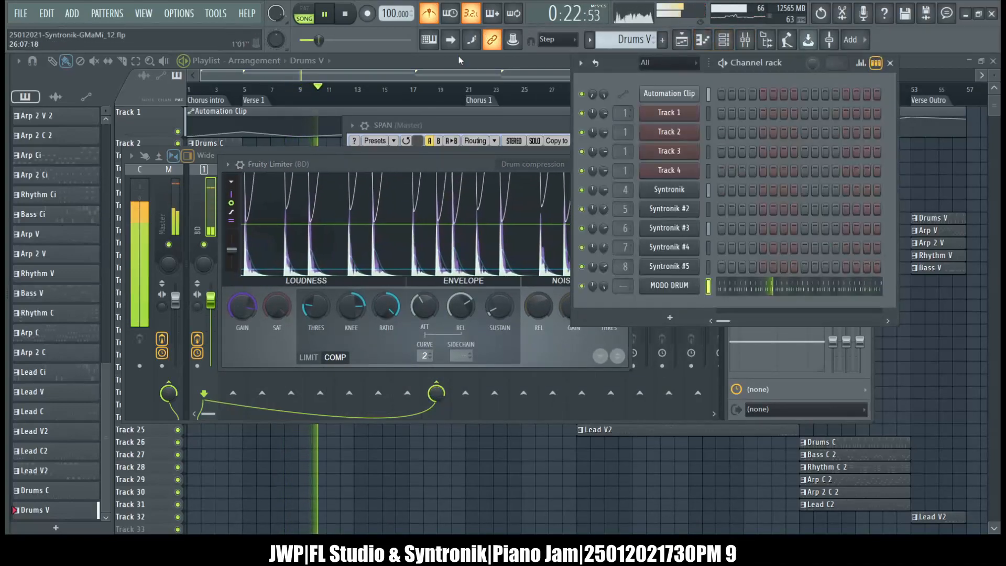
pyautogui.click(350, 22)
pyautogui.press('F4')
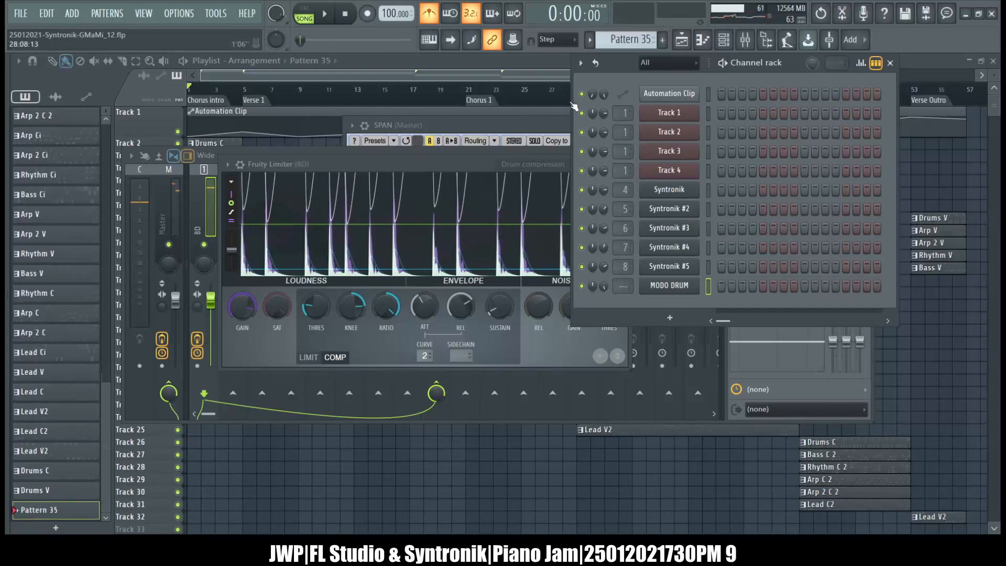
pyautogui.press('KP_Subtract')
pyautogui.press('KP_Subtract')
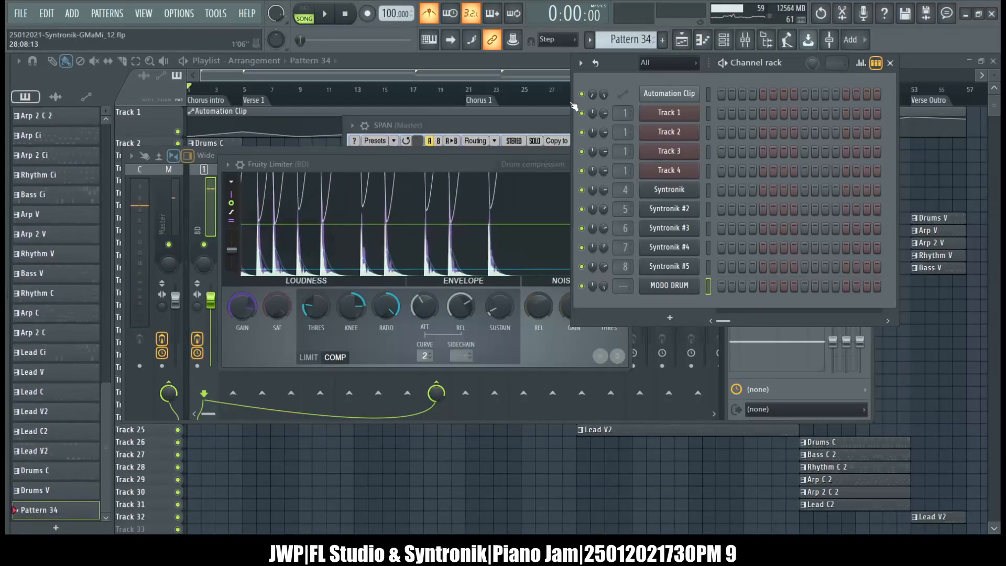
pyautogui.click(304, 13)
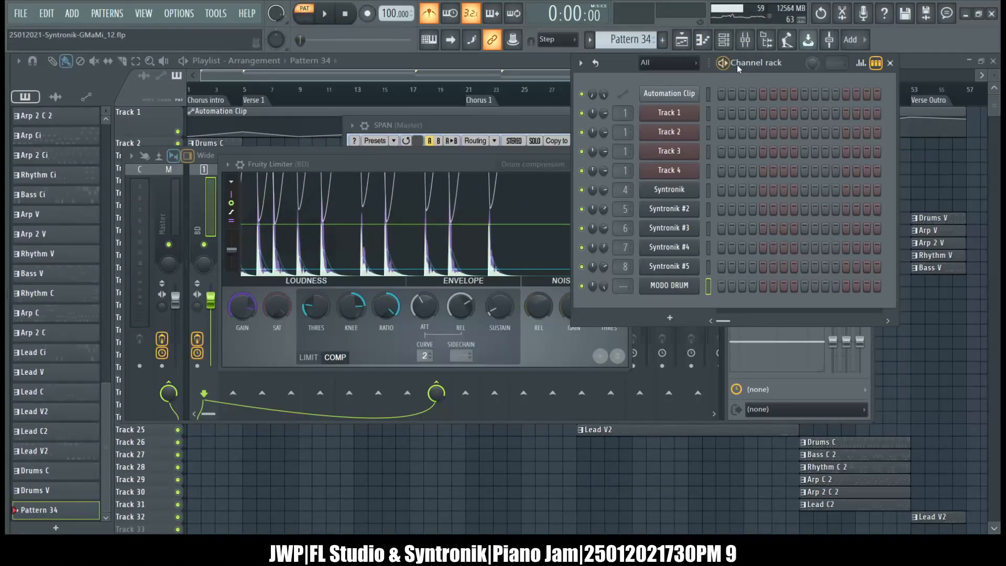
# Paint a continuous row of short C5 notes across the first four bars of MODO DRUM's piano roll.
pyautogui.click(711, 40)
pyautogui.scroll(-2, 152, 164)
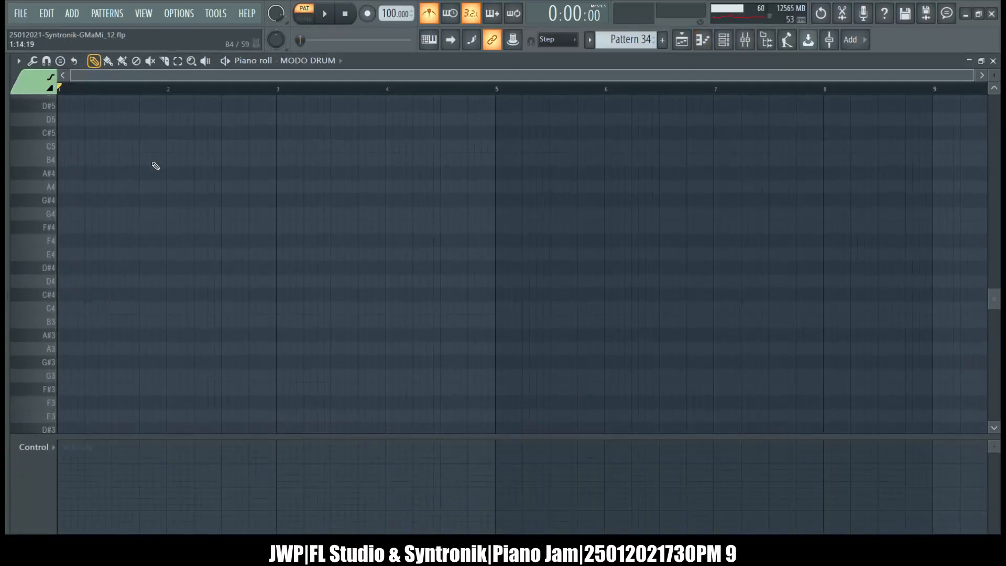
pyautogui.scroll(2, 68, 216)
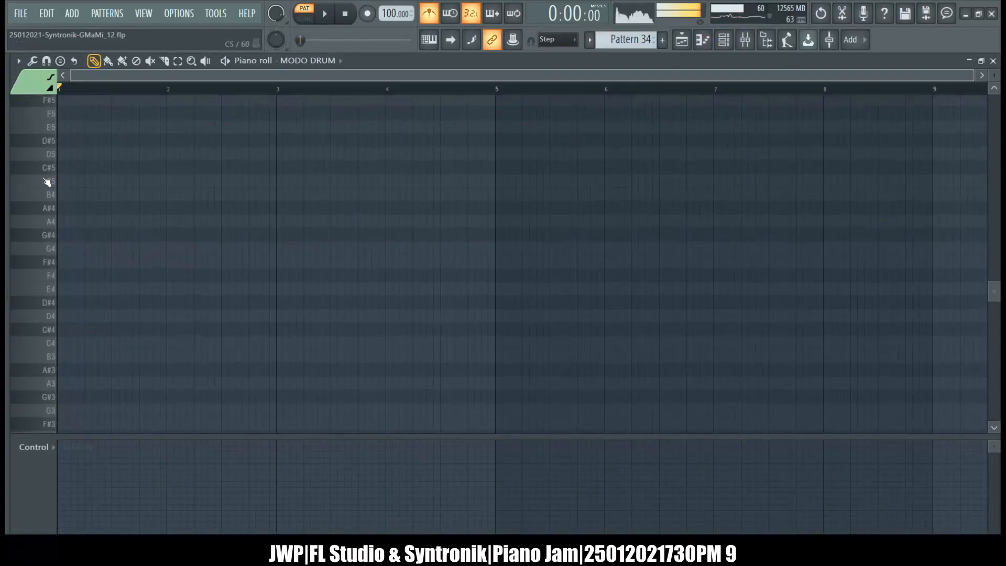
pyautogui.click(68, 184)
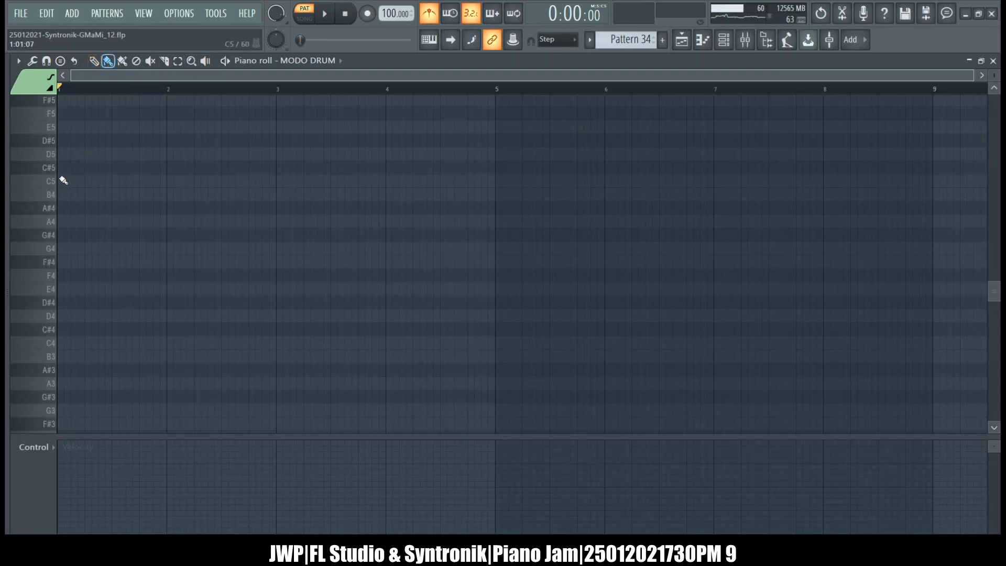
pyautogui.moveTo(60, 181)
pyautogui.mouseDown()
pyautogui.moveTo(272, 180)
pyautogui.moveTo(489, 207)
pyautogui.mouseUp()
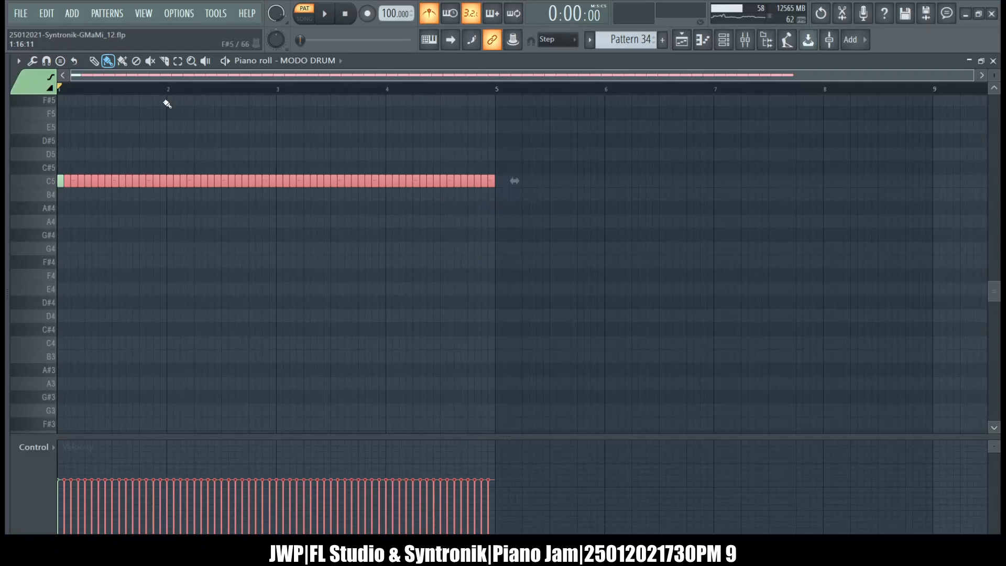
# Delete every second note from the C5 row to leave evenly spaced kick hits.
pyautogui.click(202, 135)
pyautogui.click(19, 61)
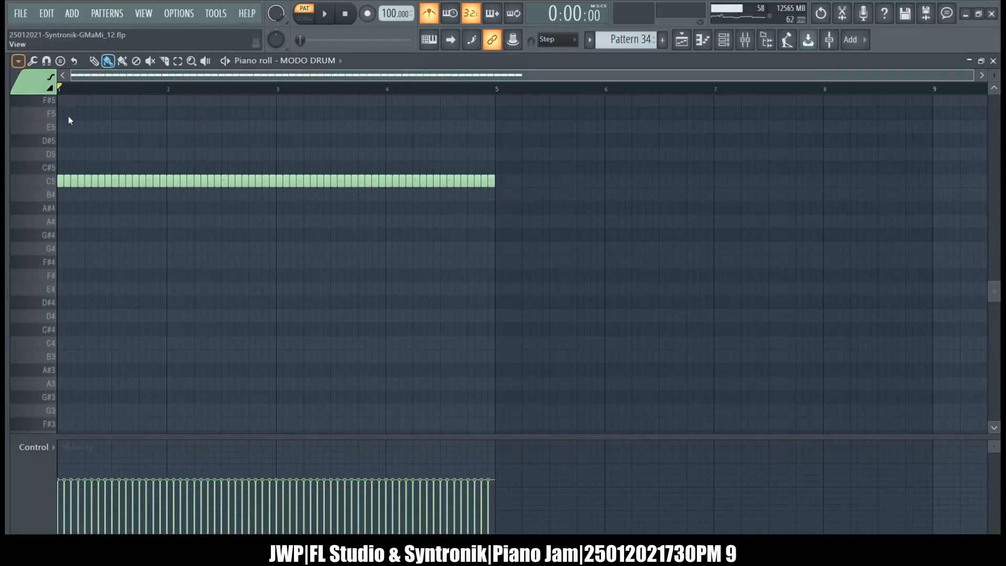
pyautogui.press('Delete')
pyautogui.scroll(-5, 239, 275)
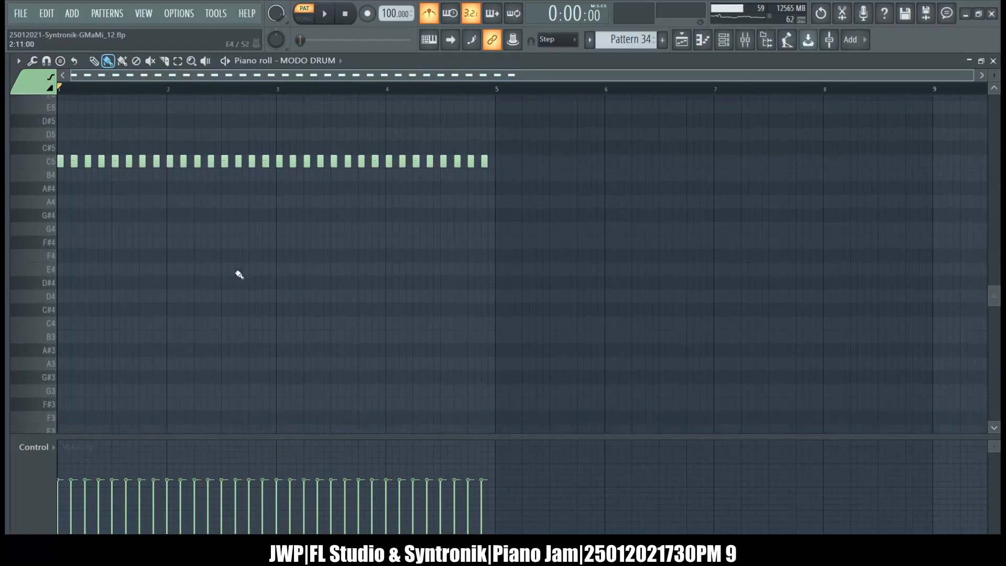
# Audition the kick pattern, stop it, and shape the note velocities into a two-cycle wave across the four bars.
pyautogui.click(325, 14)
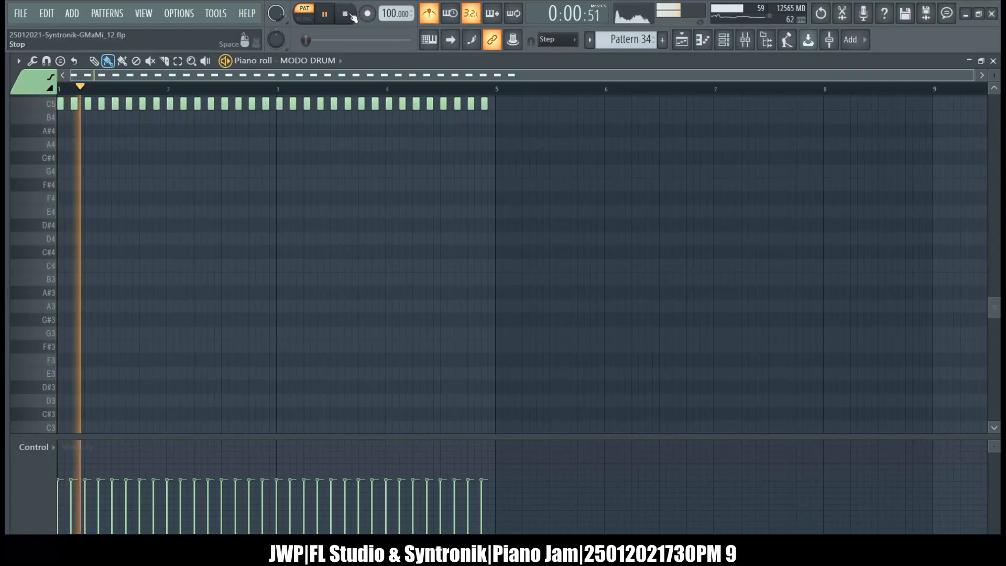
pyautogui.click(351, 16)
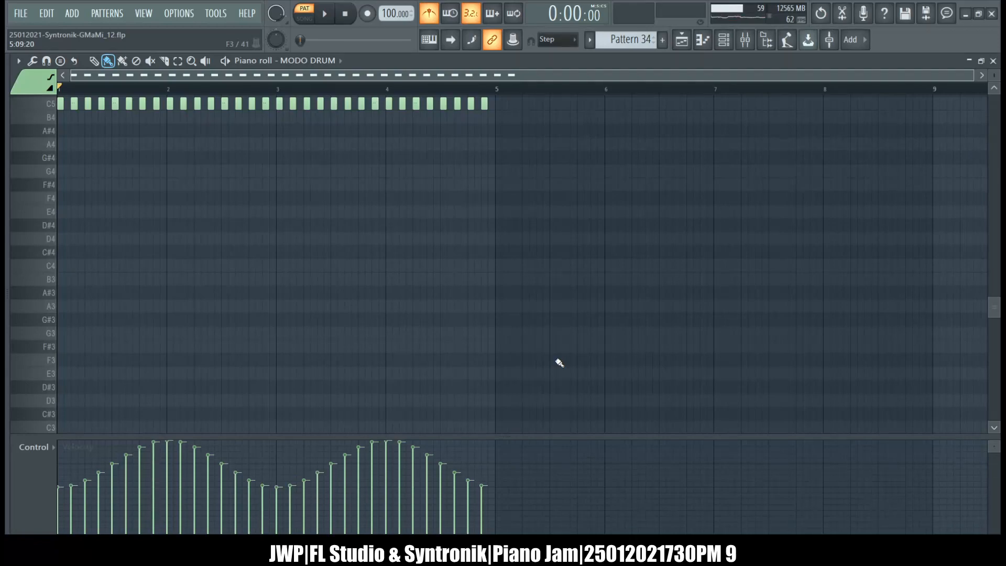
# Play the kick pattern and examine how the BD track's Fruity Limiter compresses the varying velocities.
pyautogui.click(328, 15)
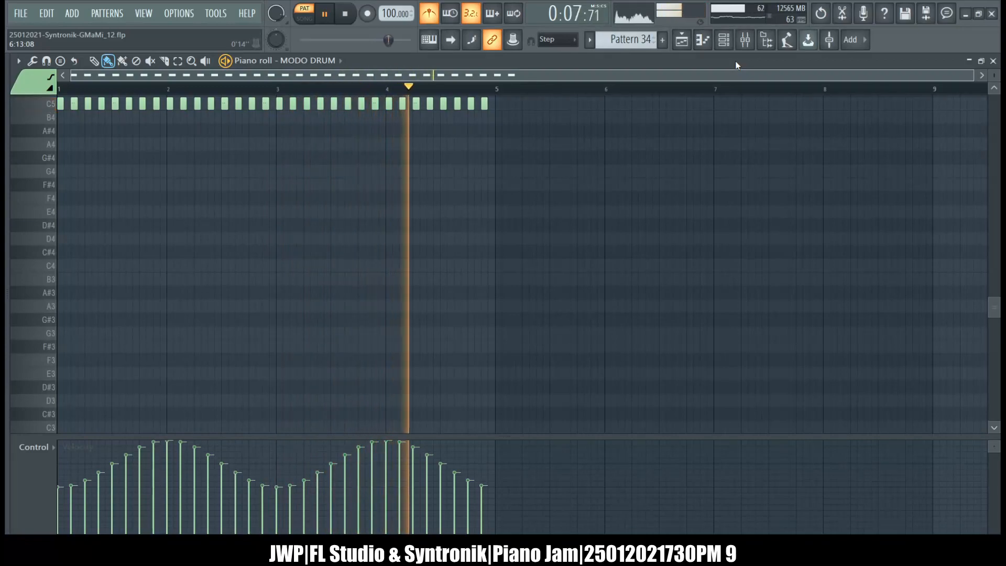
pyautogui.click(745, 39)
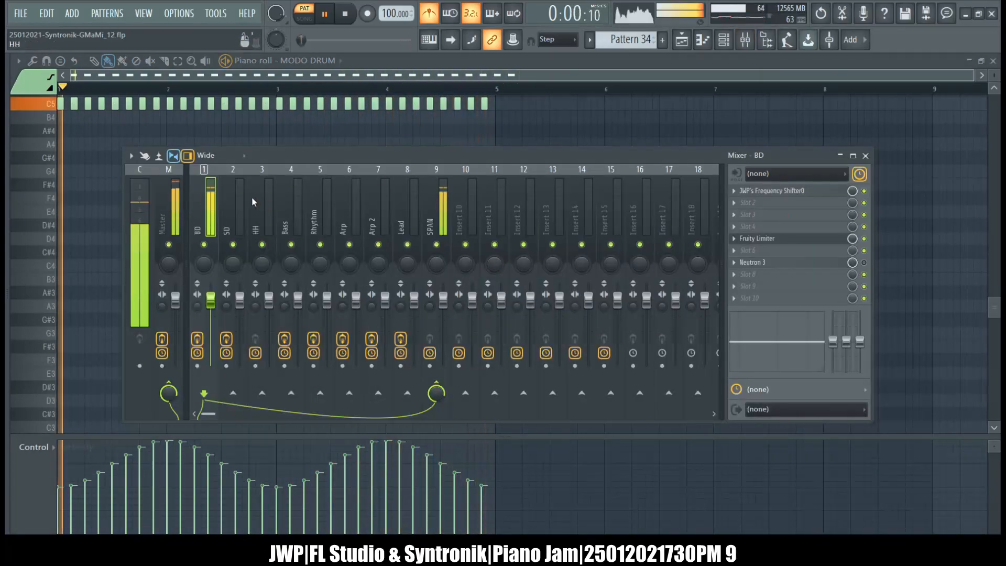
pyautogui.click(778, 242)
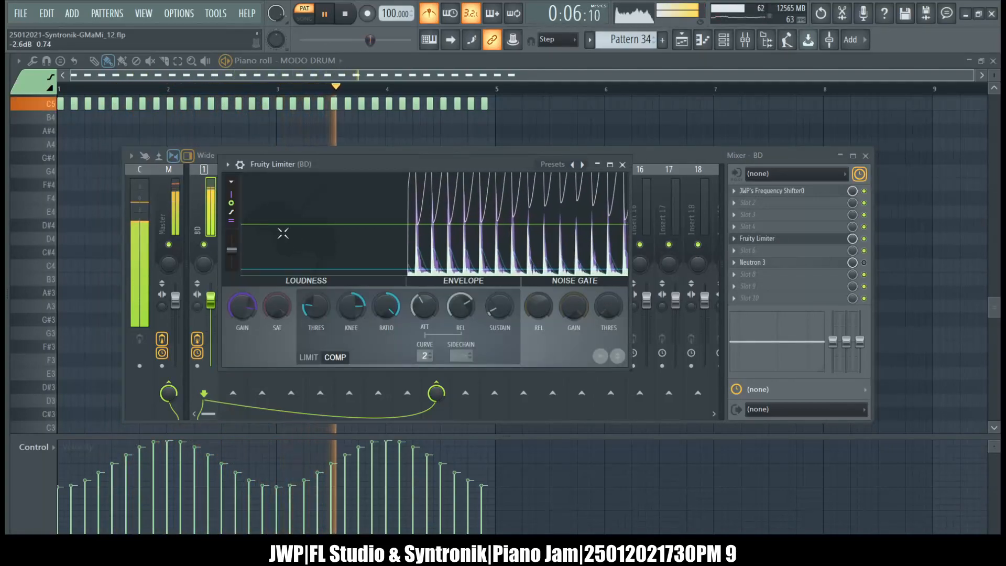
# Add a second Fruity Limiter to the BD track and place it in slot 4, ahead of the compressor in slot 6.
pyautogui.click(733, 251)
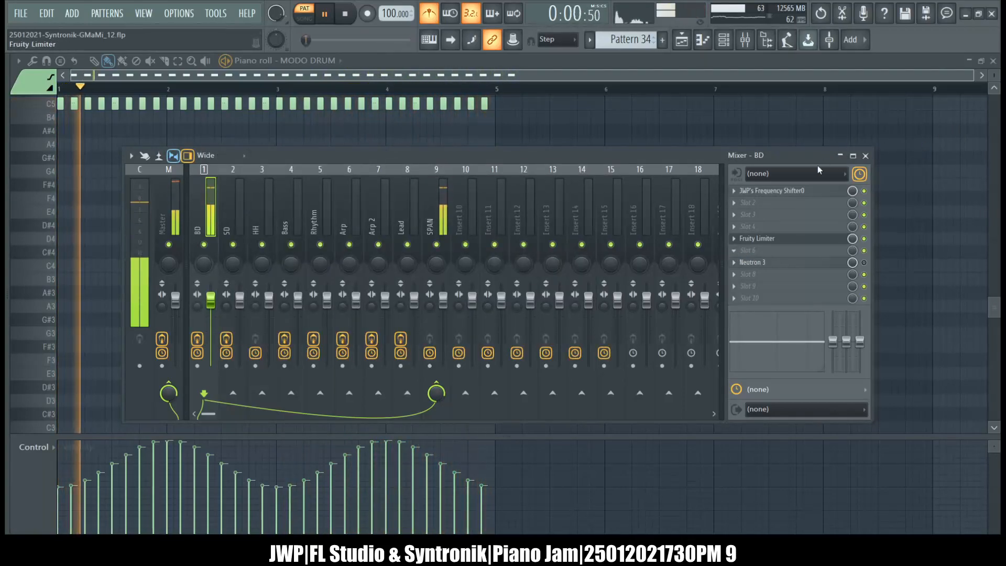
pyautogui.click(817, 239)
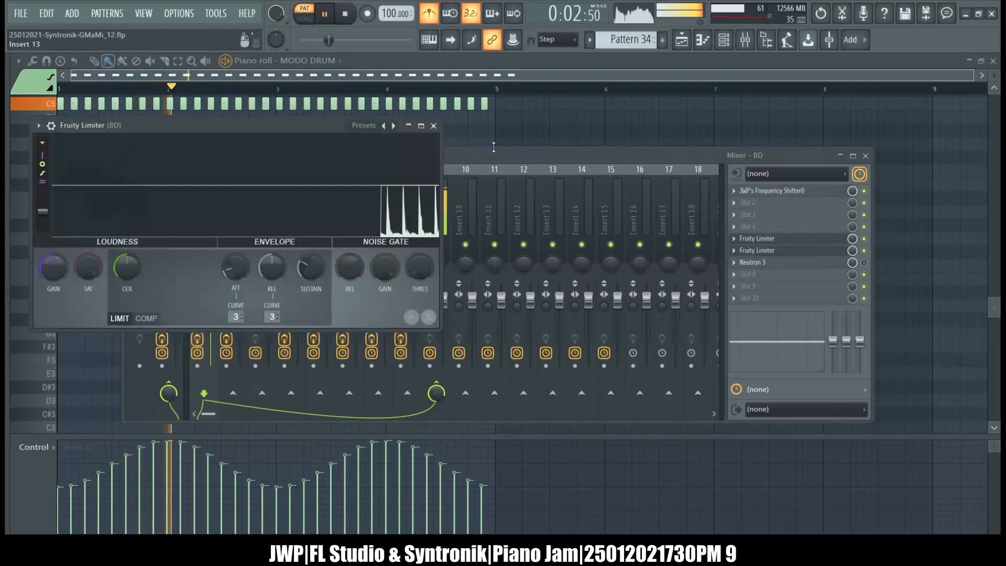
pyautogui.moveTo(313, 122); pyautogui.dragTo(594, 129)
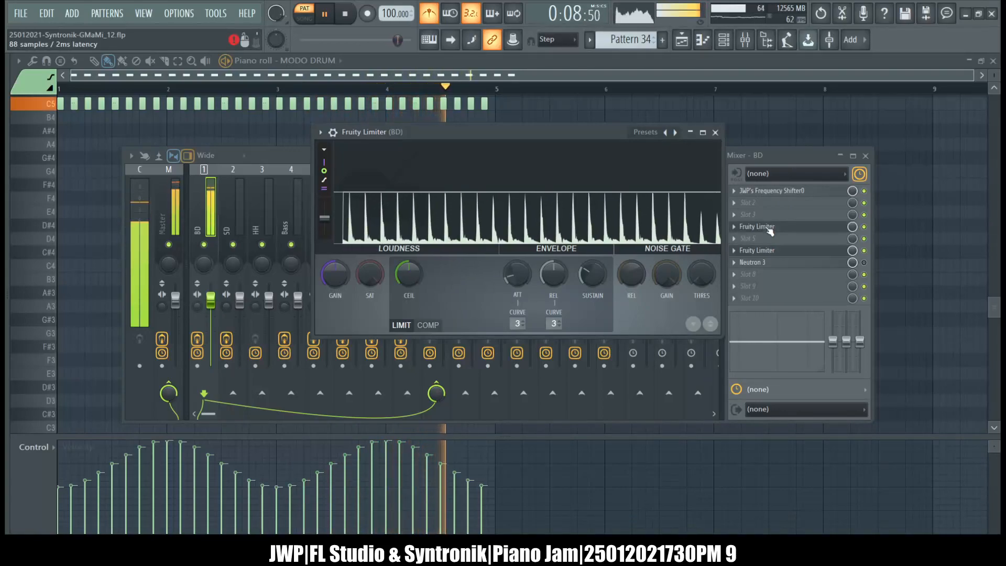
pyautogui.moveTo(769, 242); pyautogui.dragTo(768, 228)
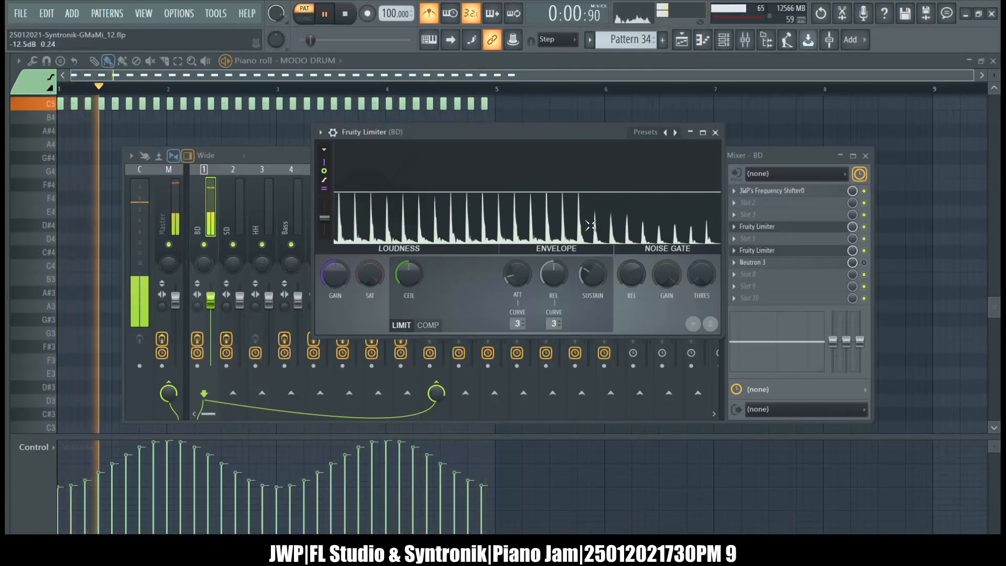
# Apply the Max loudness preset to the Fruity Limiter in slot 4 of the BD track.
pyautogui.click(776, 231)
pyautogui.click(777, 231)
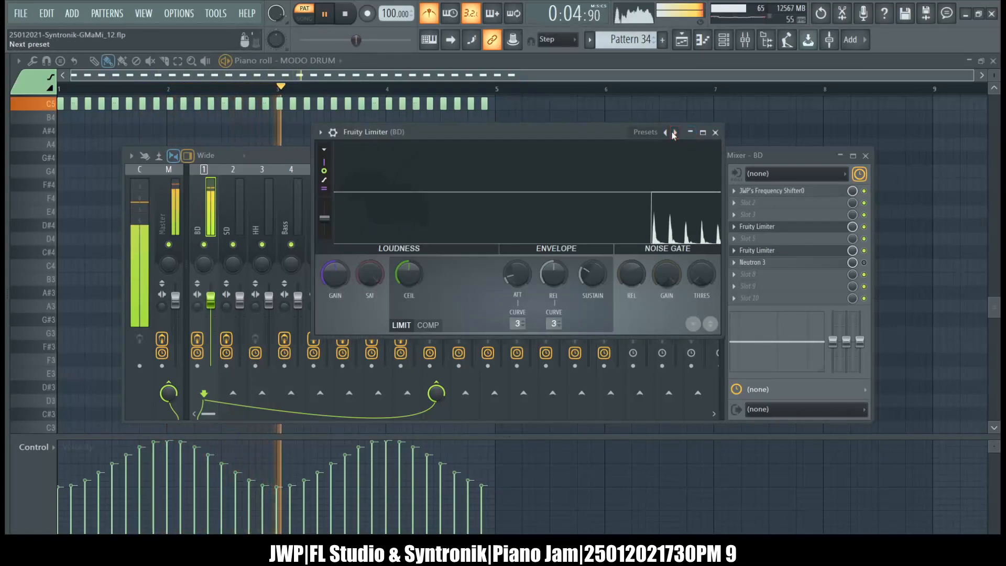
pyautogui.click(770, 253)
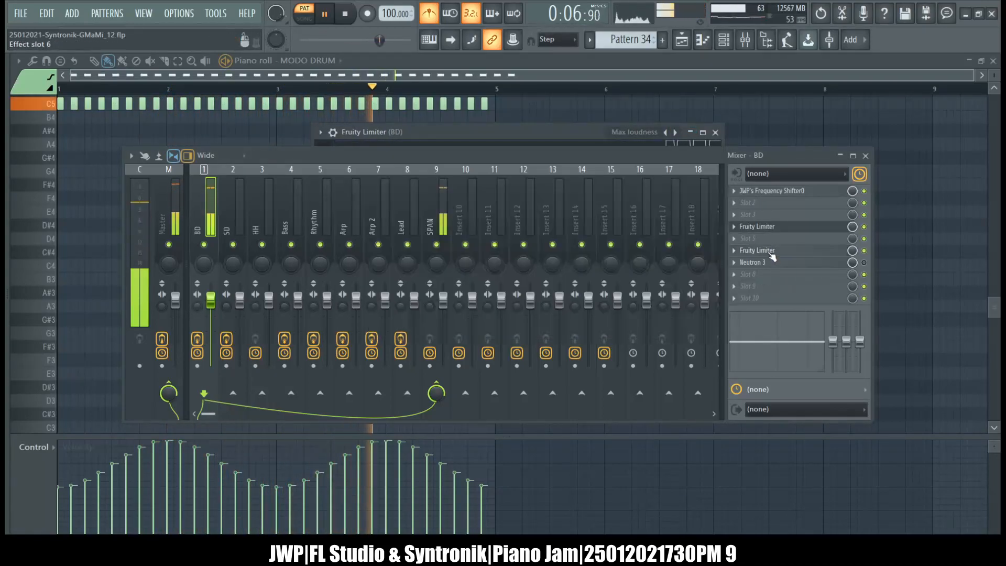
# Compare the level displays of the slot 6 compressor and the slot 4 limiter while the kick pattern plays.
pyautogui.click(776, 253)
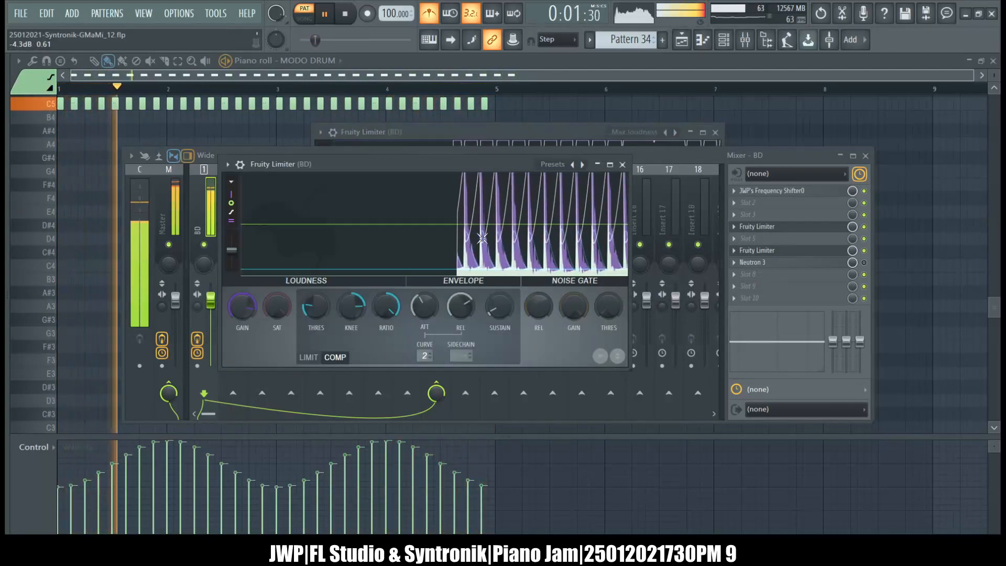
pyautogui.click(552, 141)
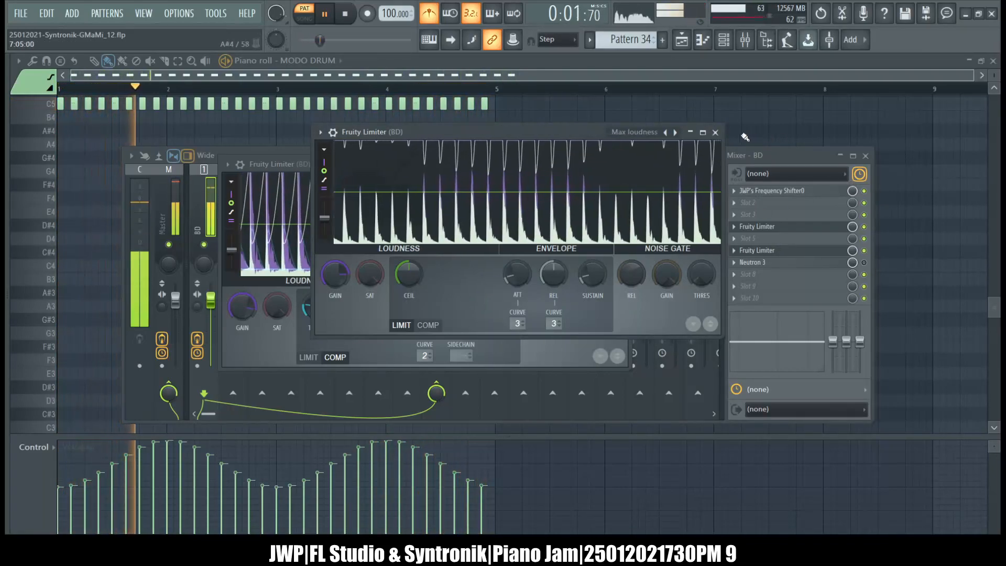
pyautogui.click(788, 157)
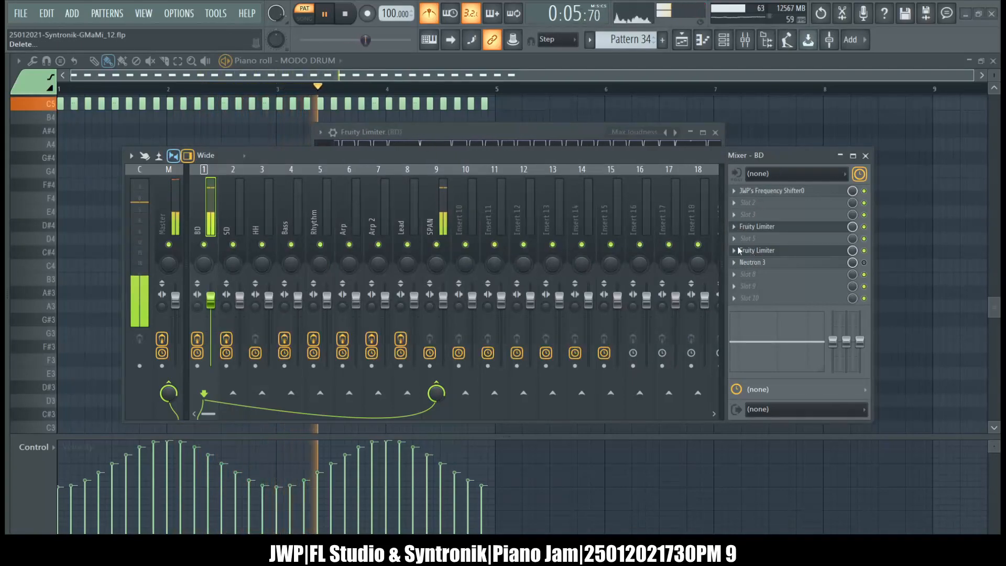
# Delete both Fruity Limiters from slots 4 and 6 of the BD track and re-enable Neutron 3 in slot 7.
pyautogui.click(579, 322)
pyautogui.click(735, 251)
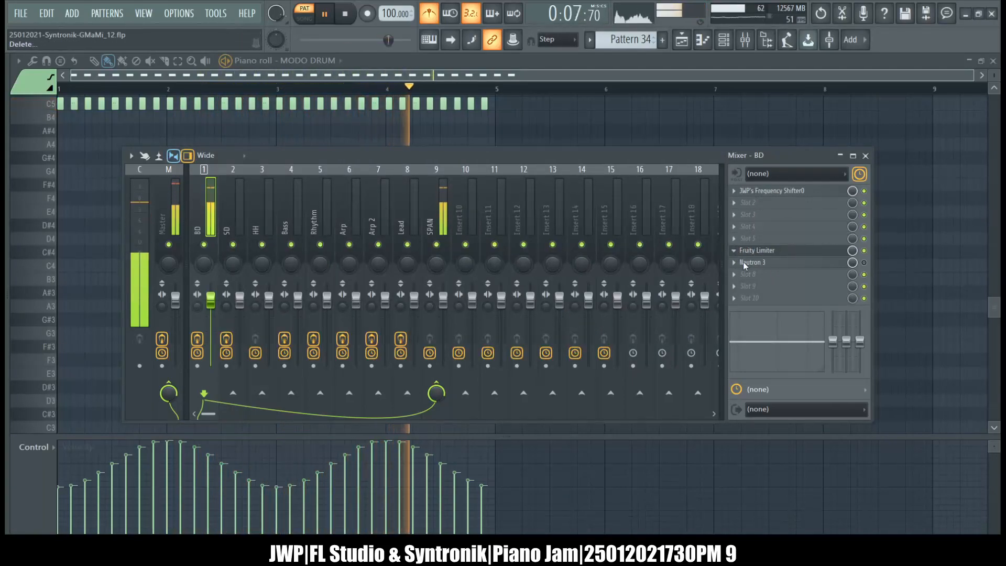
pyautogui.click(615, 314)
pyautogui.click(864, 263)
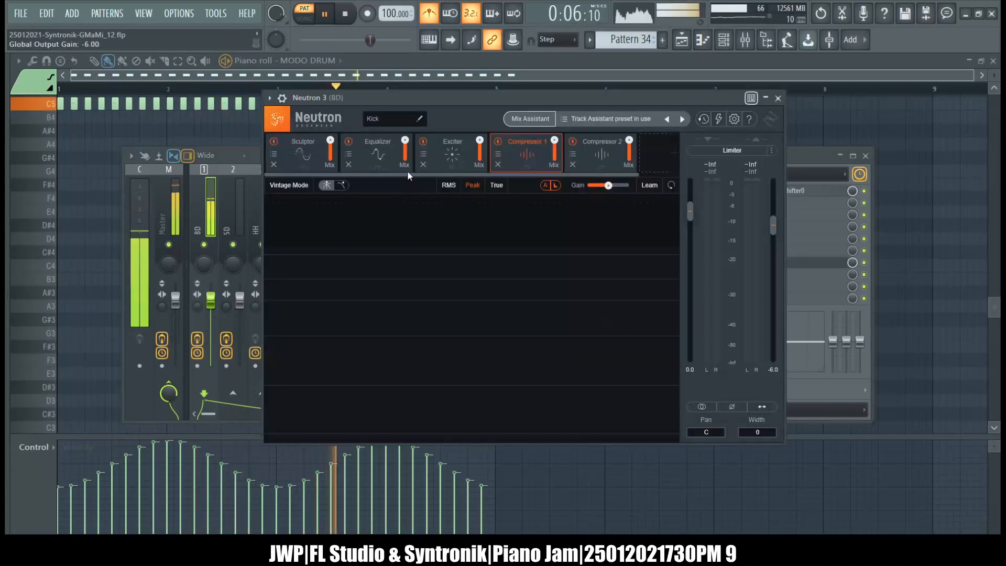
# Examine the Neutron 3 Equalizer on the BD track and the Master track's spectrum in SPAN.
pyautogui.click(369, 151)
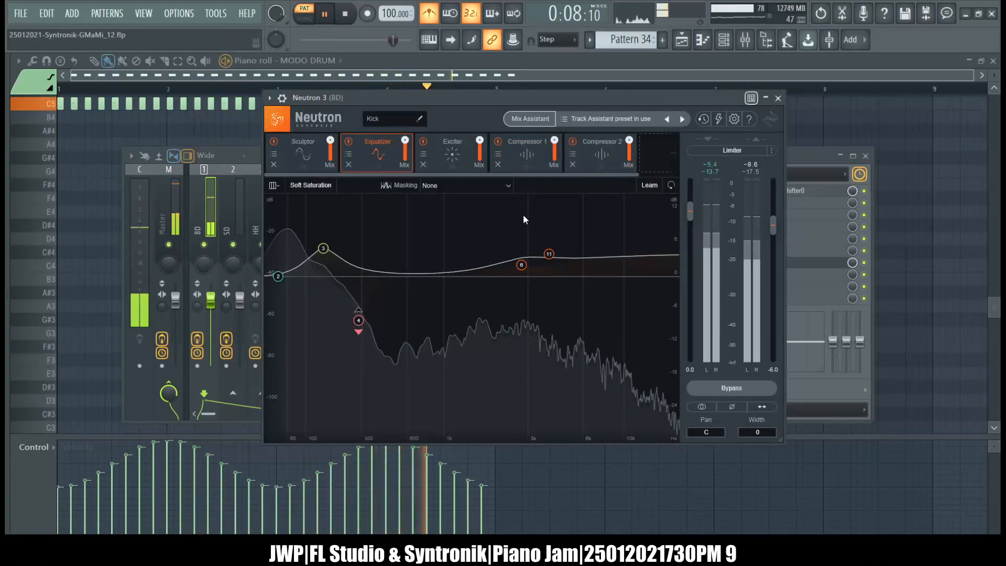
pyautogui.click(777, 98)
pyautogui.click(169, 220)
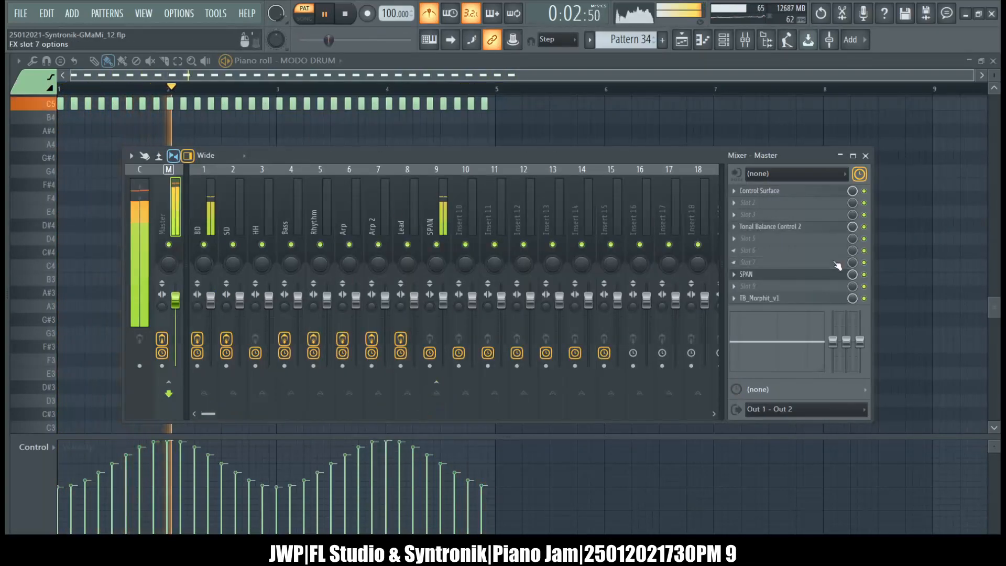
pyautogui.click(760, 275)
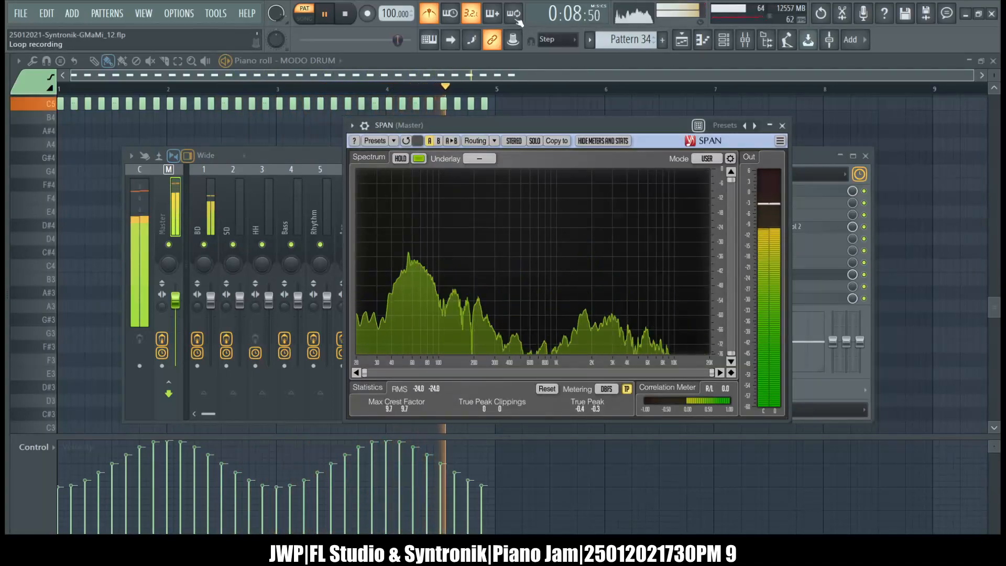
# Switch playback to song mode, then delete all MODO DRUM test notes from Pattern 34 and close the piano roll.
pyautogui.click(304, 15)
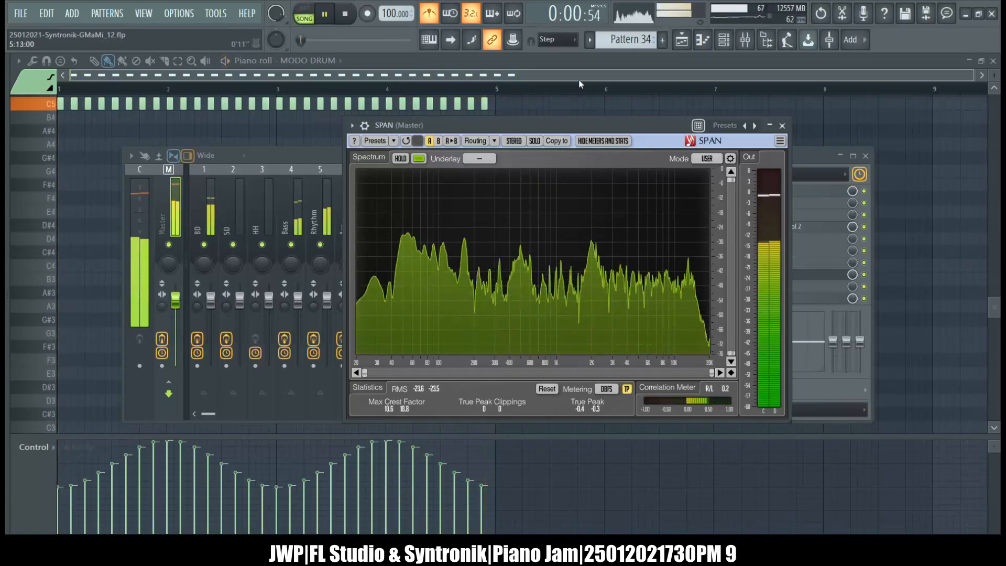
pyautogui.click(580, 64)
pyautogui.moveTo(557, 230); pyautogui.dragTo(5, 69)
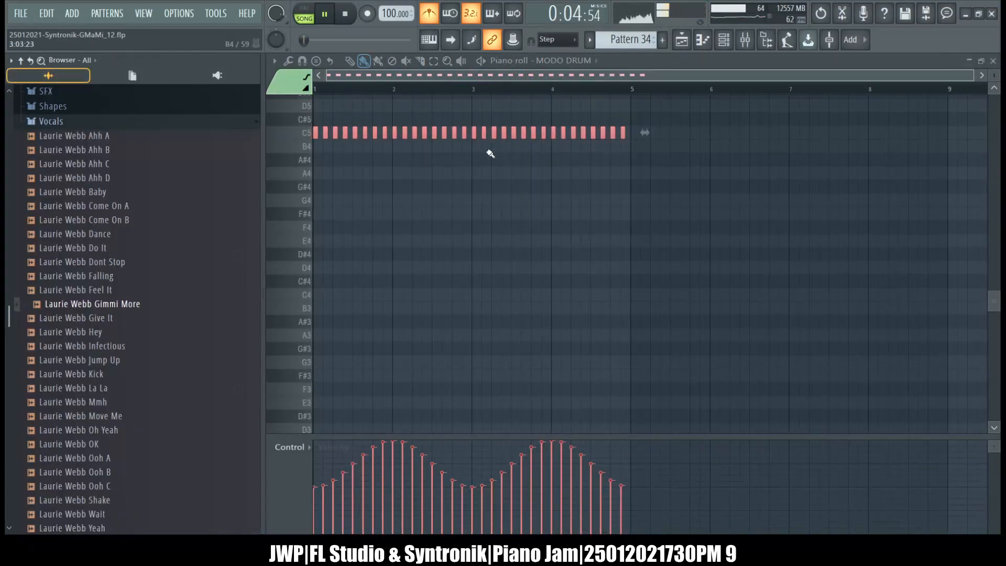
pyautogui.press('Delete')
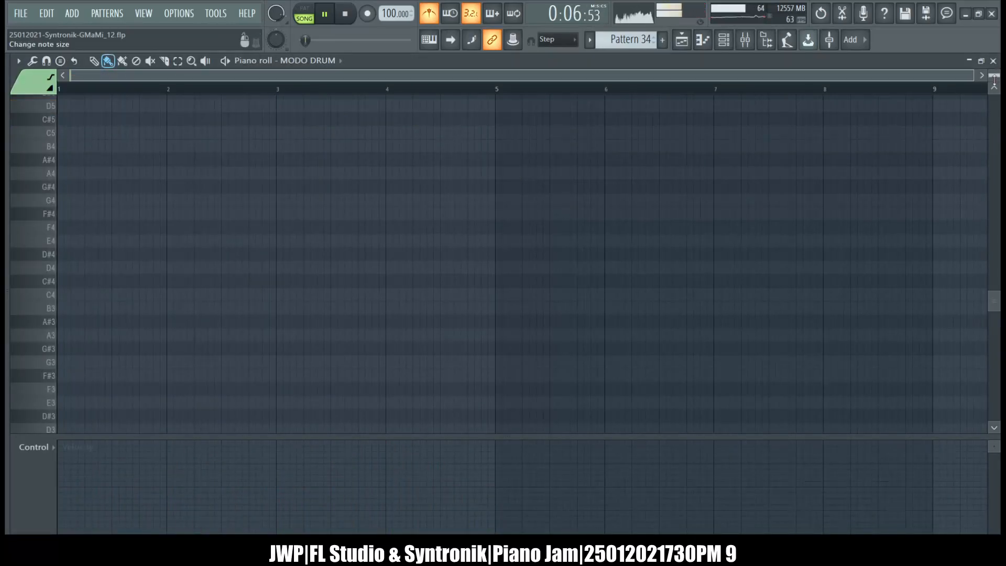
pyautogui.click(993, 62)
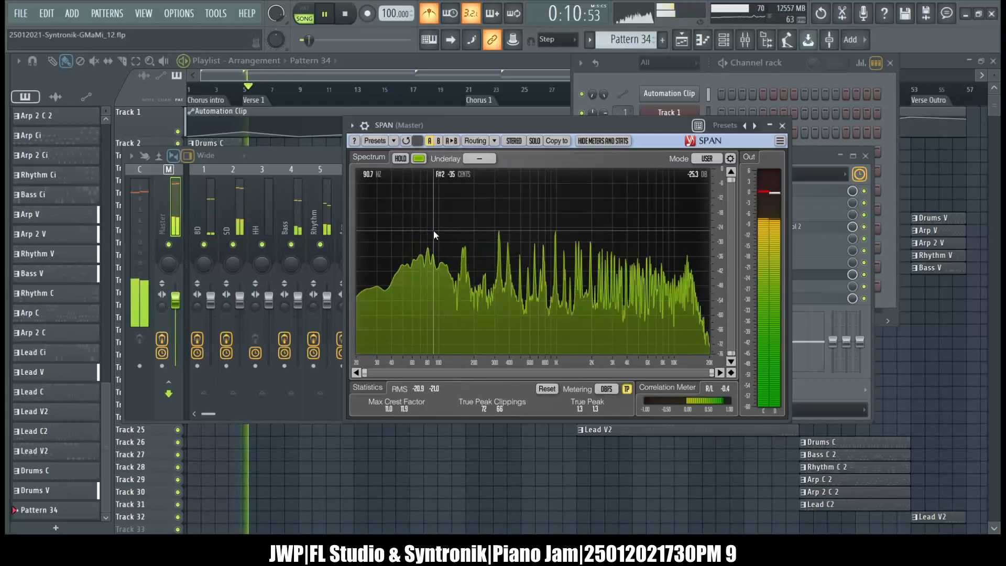
# Check the song's frequency balance in Tonal Balance Control 2 on the Master track and return to the mixer.
pyautogui.click(300, 156)
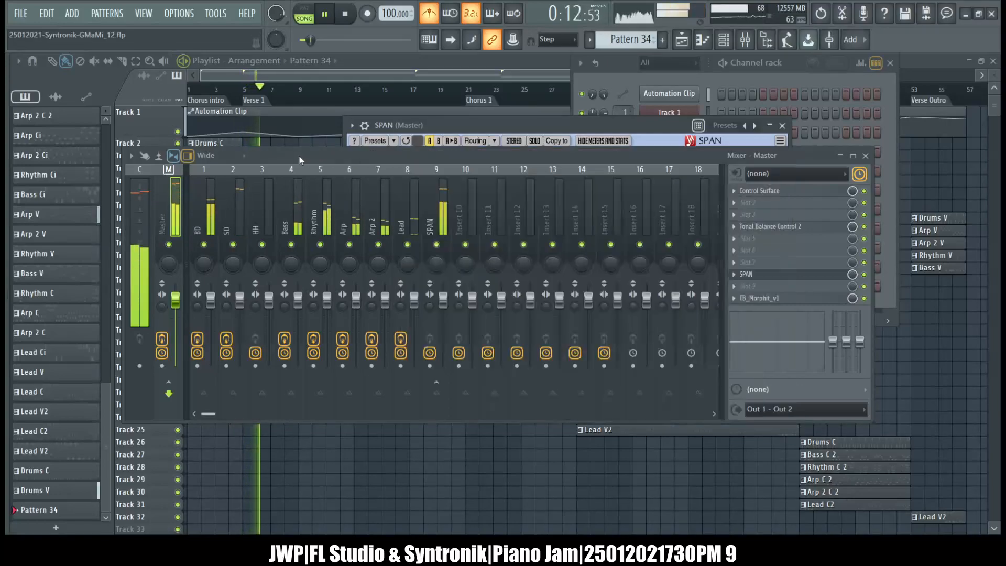
pyautogui.click(777, 232)
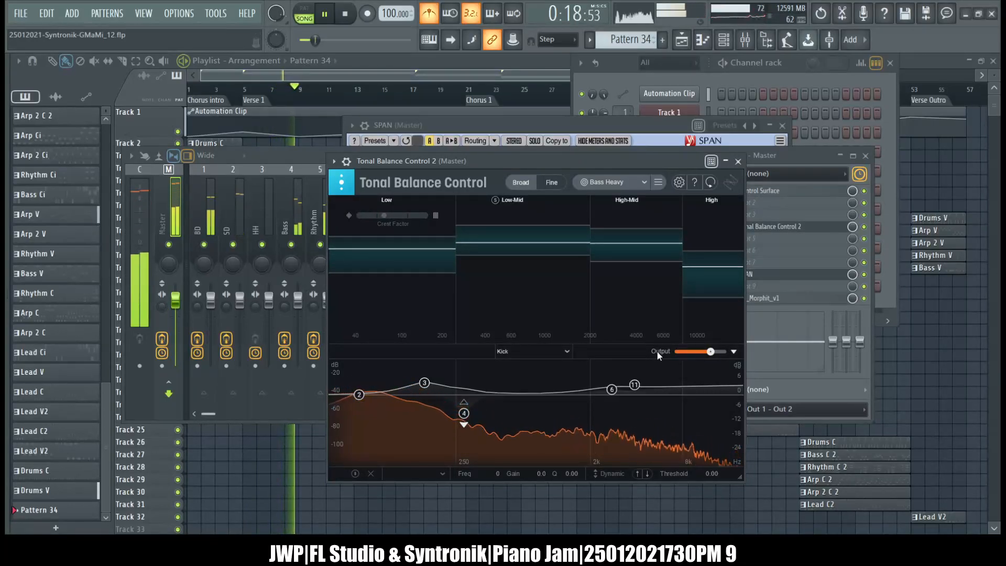
pyautogui.click(263, 153)
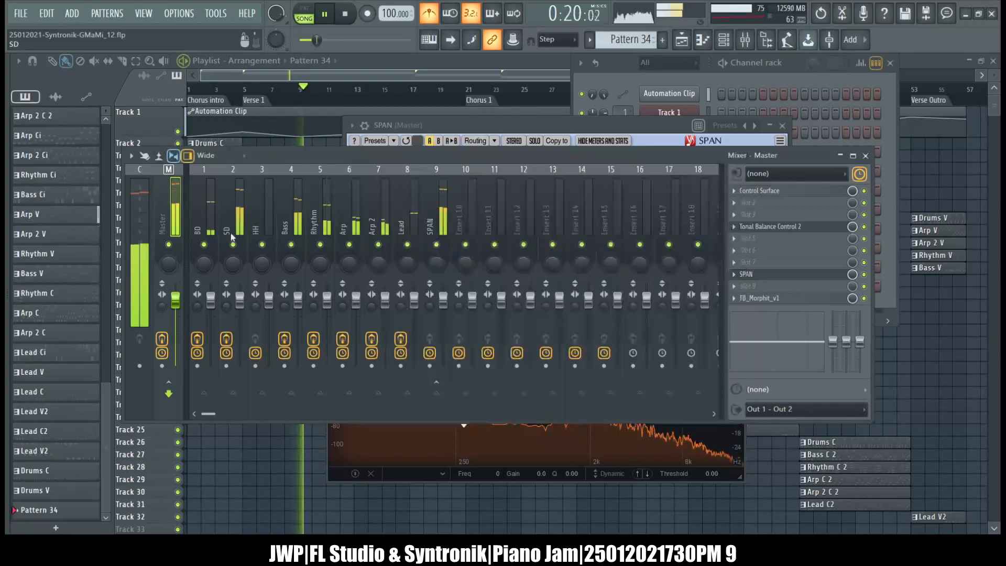
# Solo the BD track, examine its spectrum in the Master's SPAN during song playback, and stop playback.
pyautogui.rightClick(205, 245)
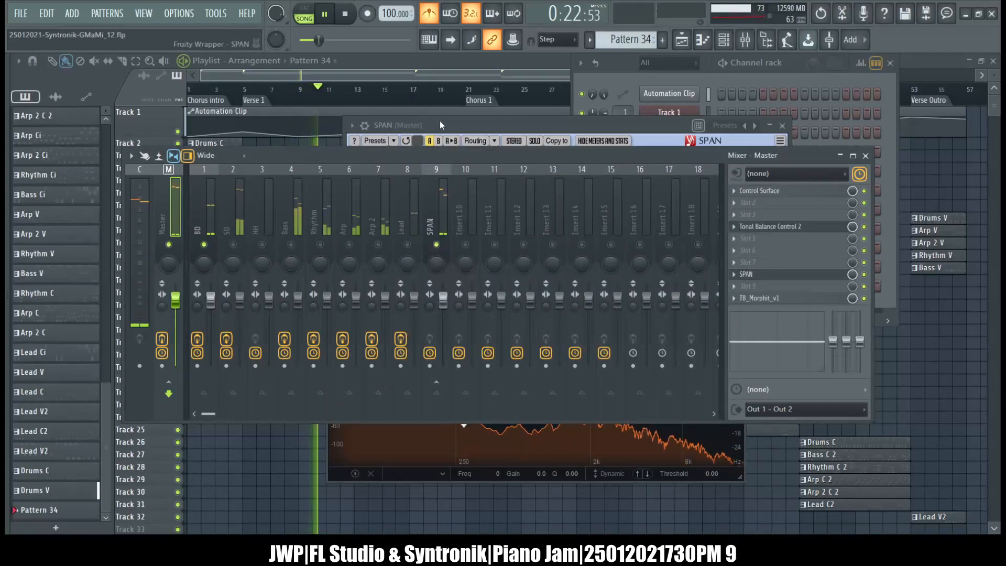
pyautogui.click(439, 122)
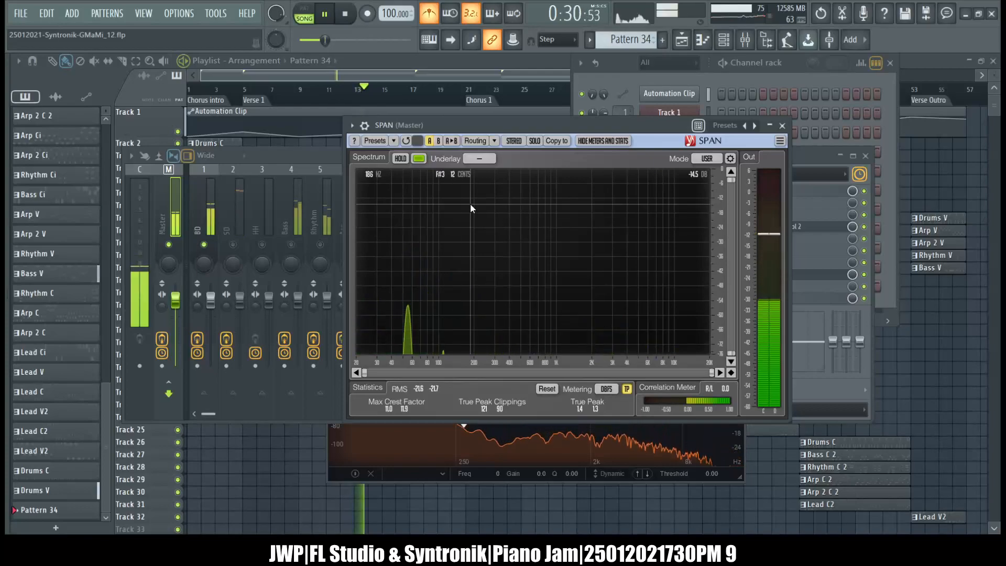
pyautogui.press('space')
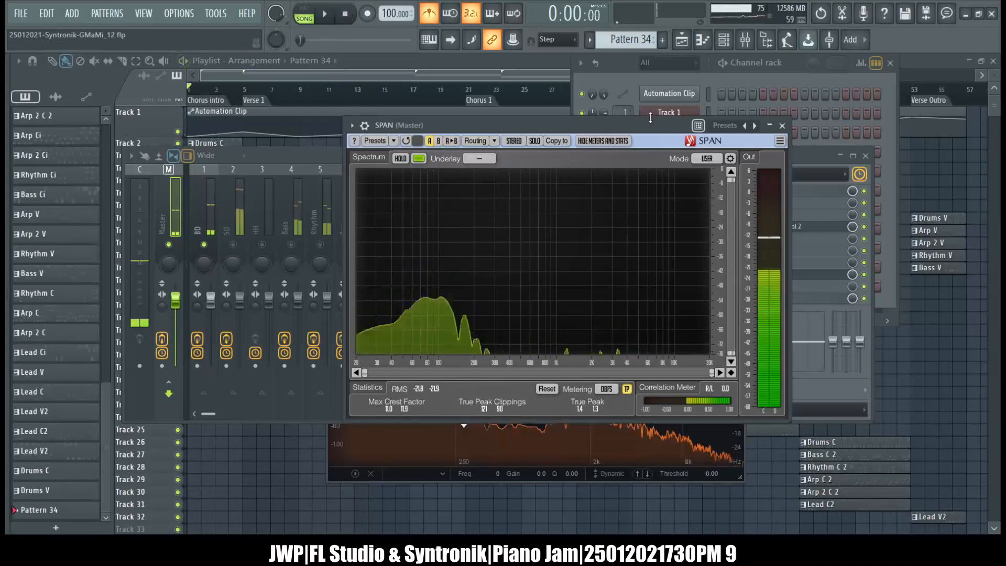
# Close the Master track's SPAN and Tonal Balance Control 2 windows.
pyautogui.click(782, 126)
pyautogui.click(211, 199)
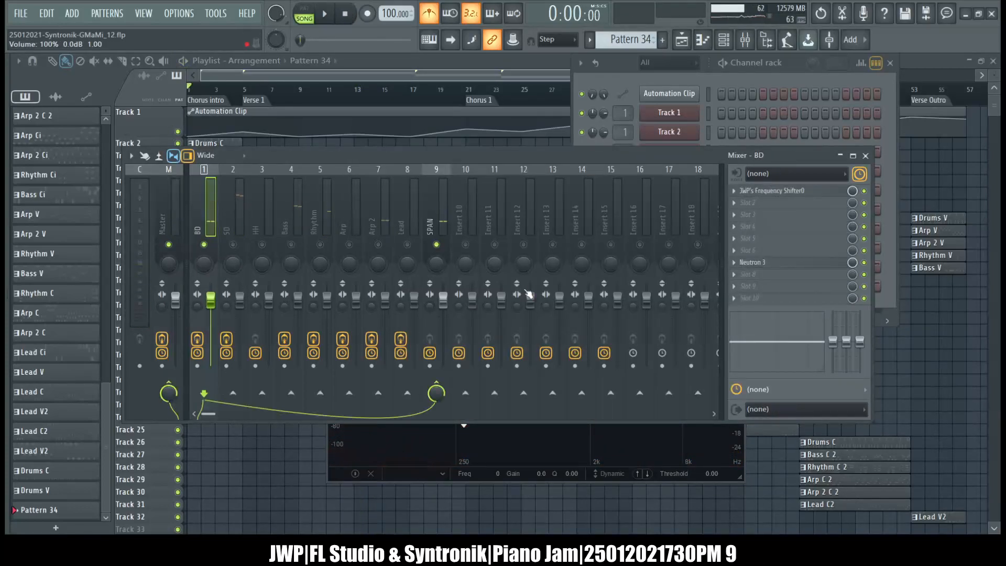
pyautogui.click(741, 479)
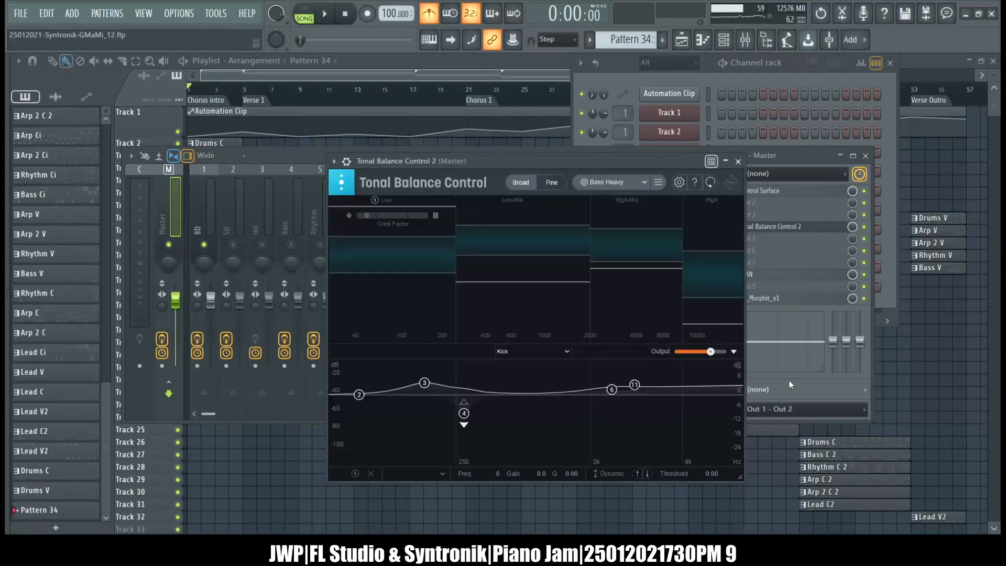
pyautogui.click(738, 162)
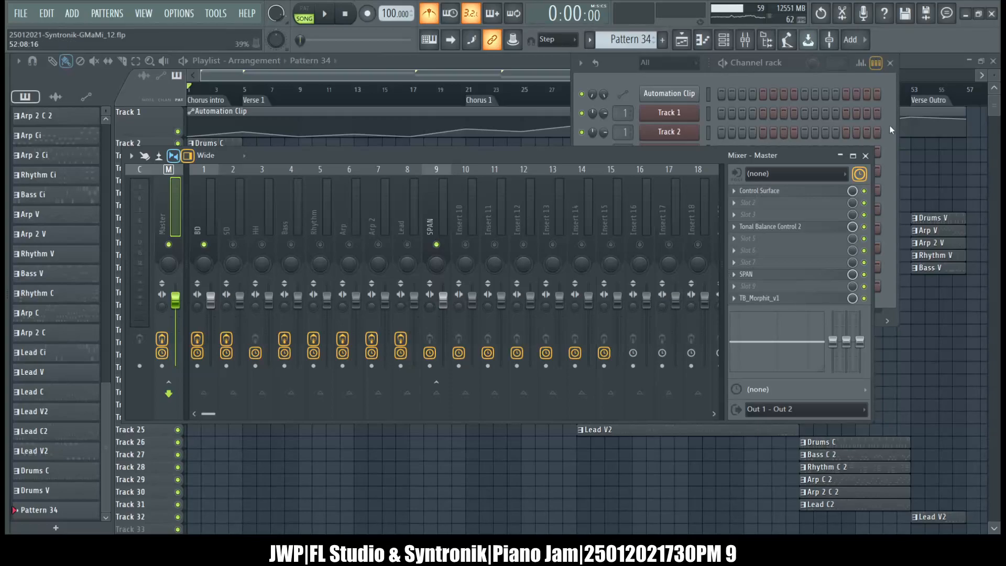
# Close the mixer and the playlist, leaving only the channel rack open.
pyautogui.click(866, 156)
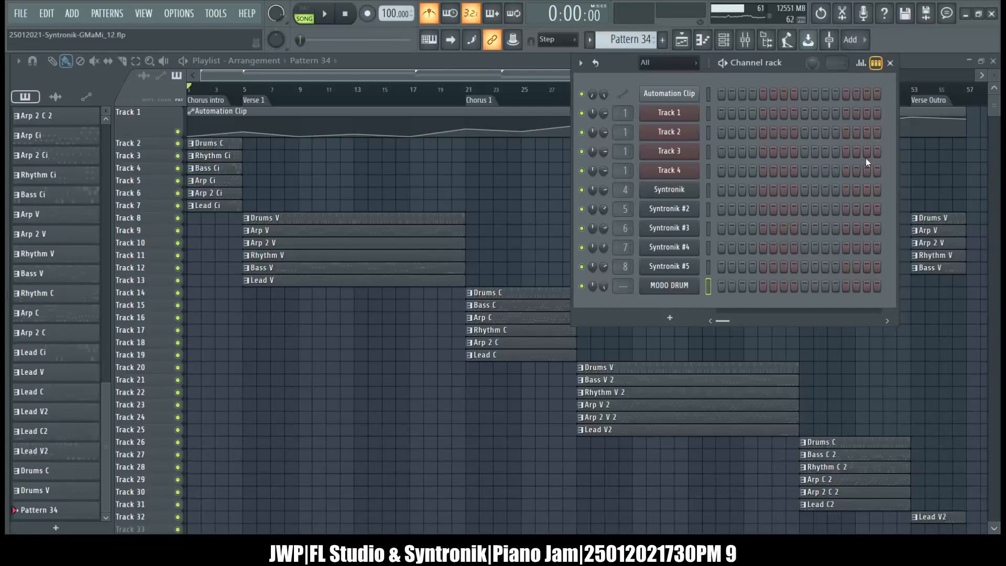
pyautogui.click(993, 61)
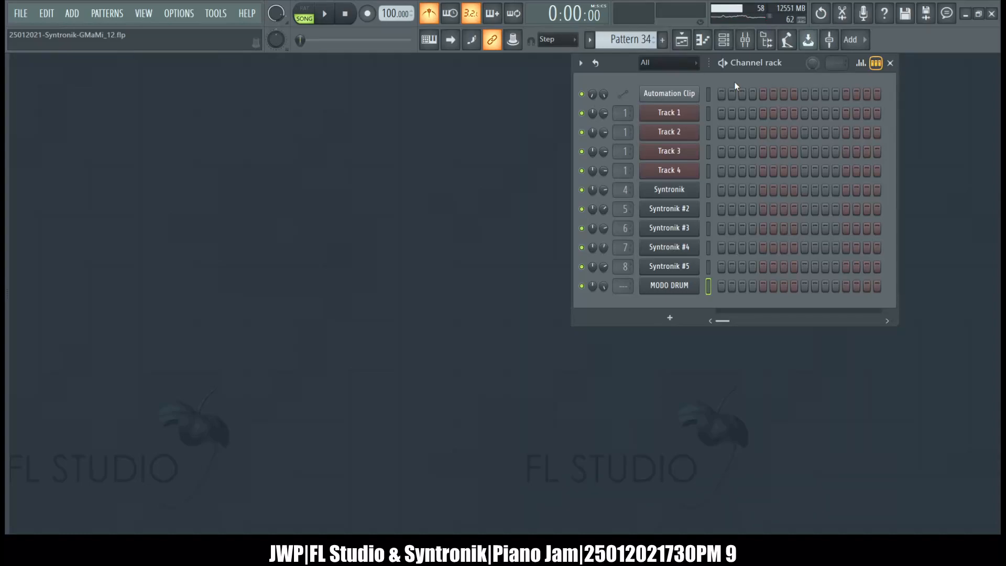
pyautogui.click(730, 40)
pyautogui.click(729, 42)
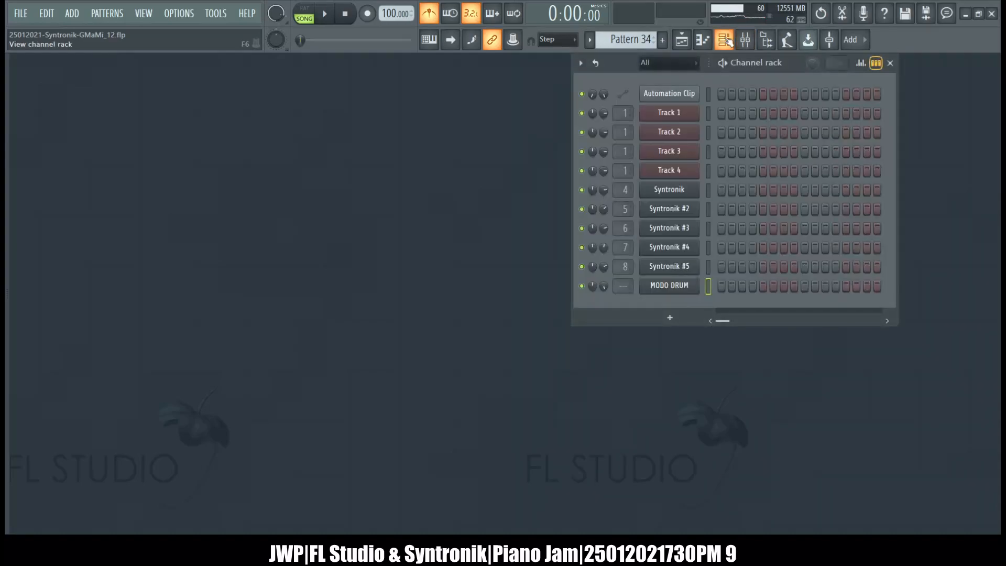